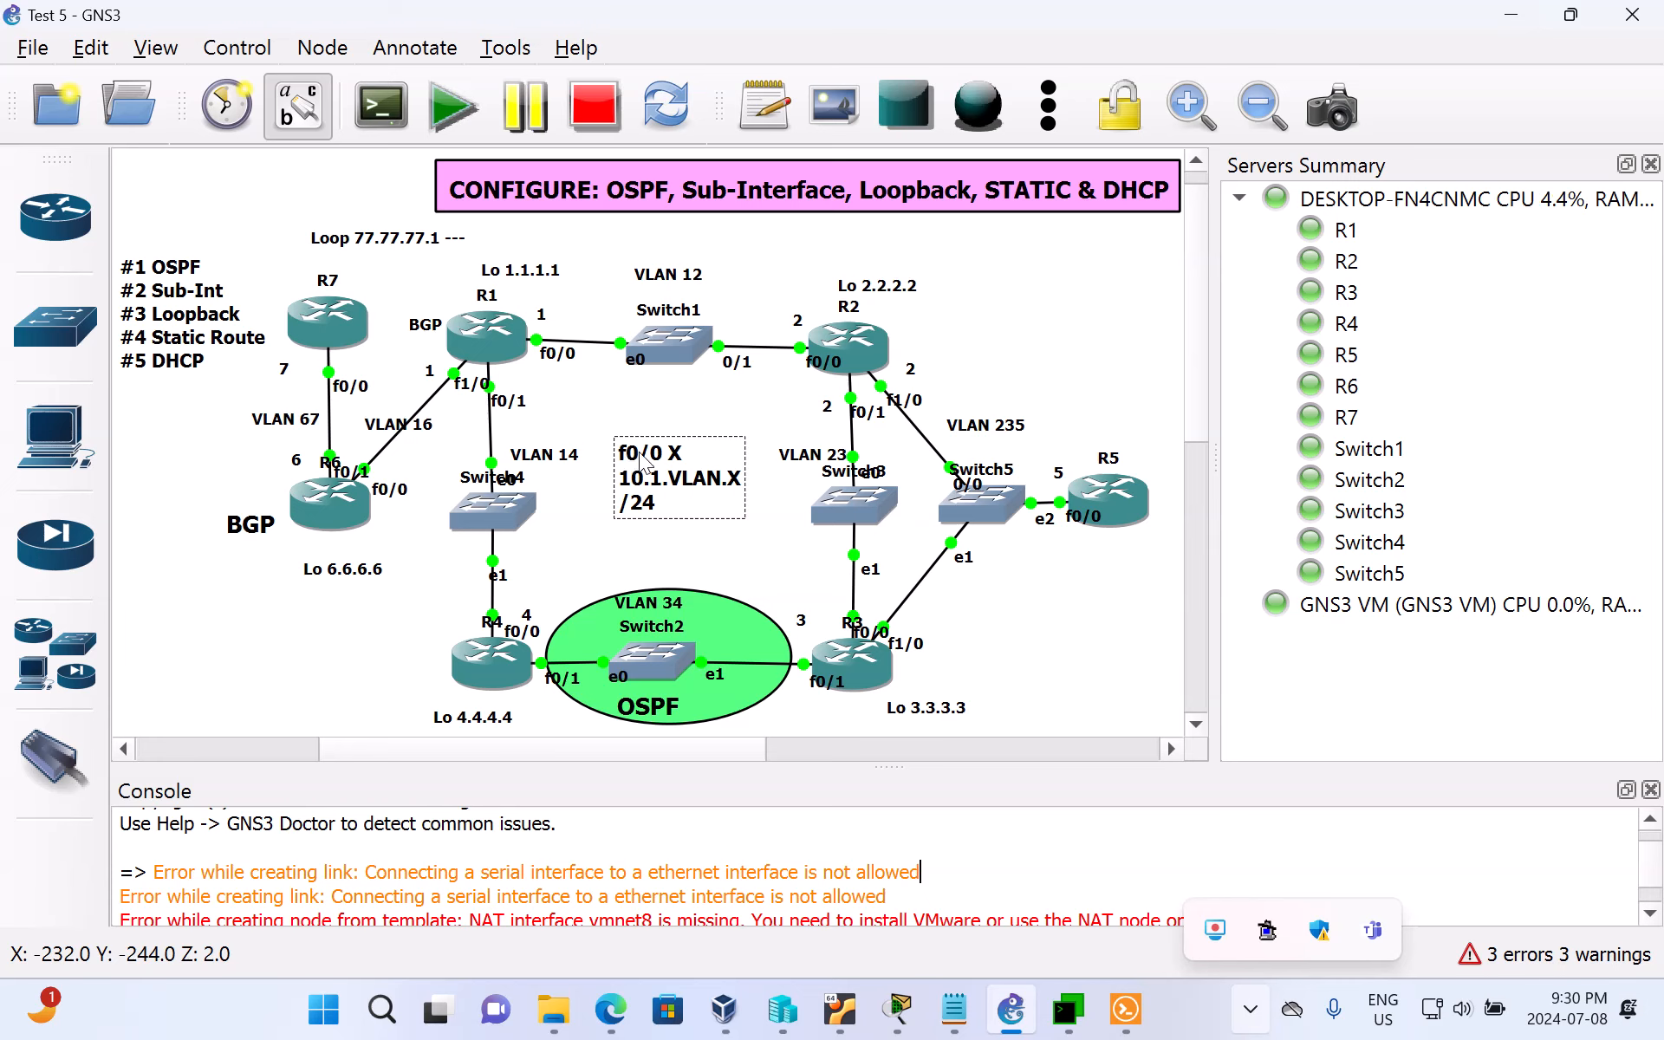
Step: Examine the topology's 10.1.VLAN.X /24 addressing note, each link's VLAN label, and R4's host number beside the OSPF area
{"action": "key", "text": "ctrl+a"}
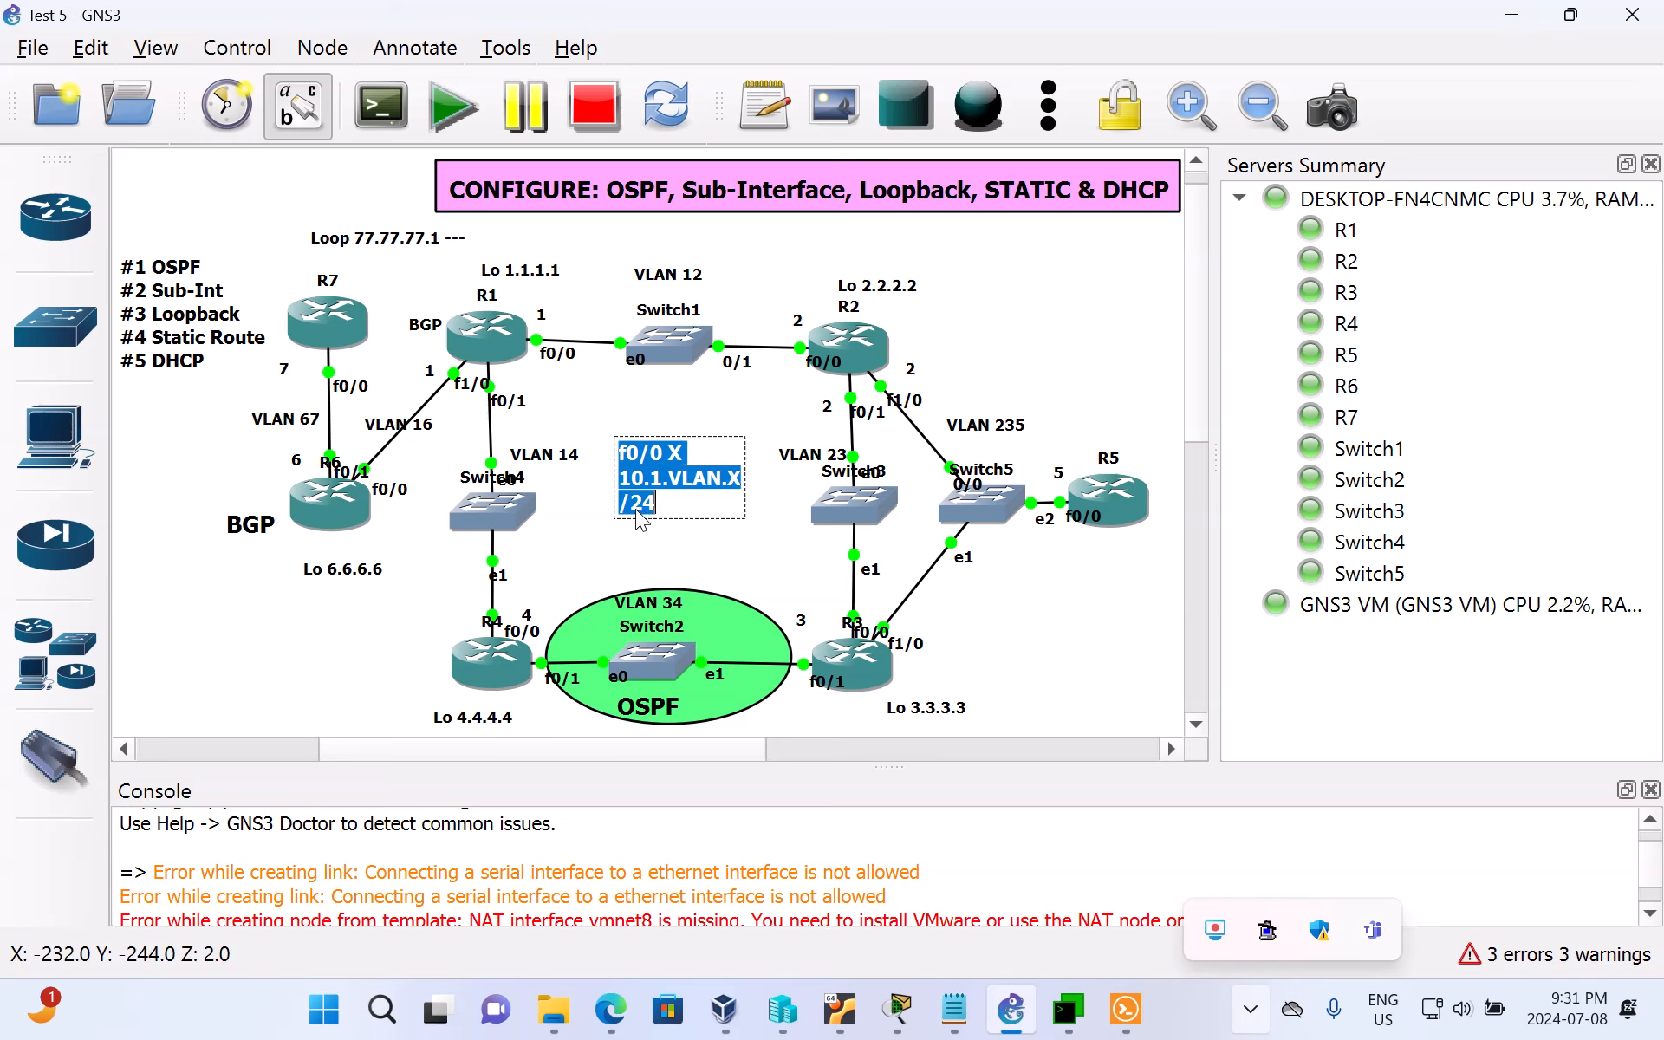
{"action": "left_click", "coordinate": [746, 433]}
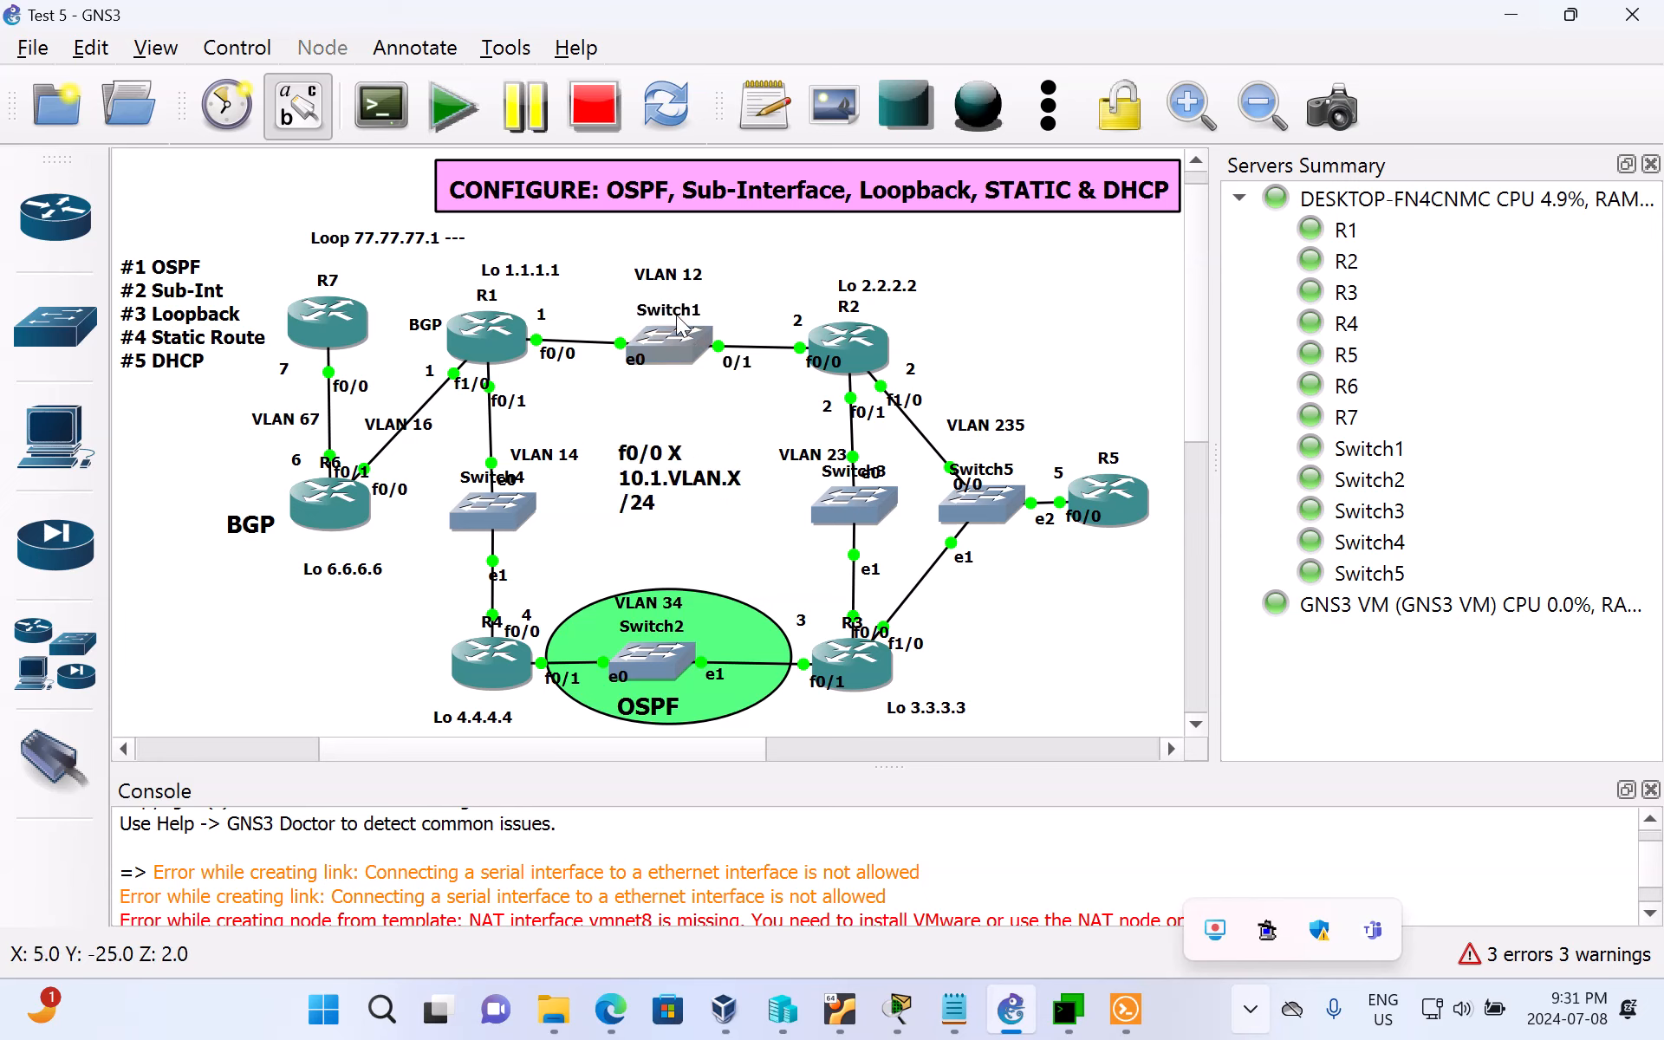
{"action": "left_click", "coordinate": [667, 274]}
{"action": "double_click", "coordinate": [667, 274]}
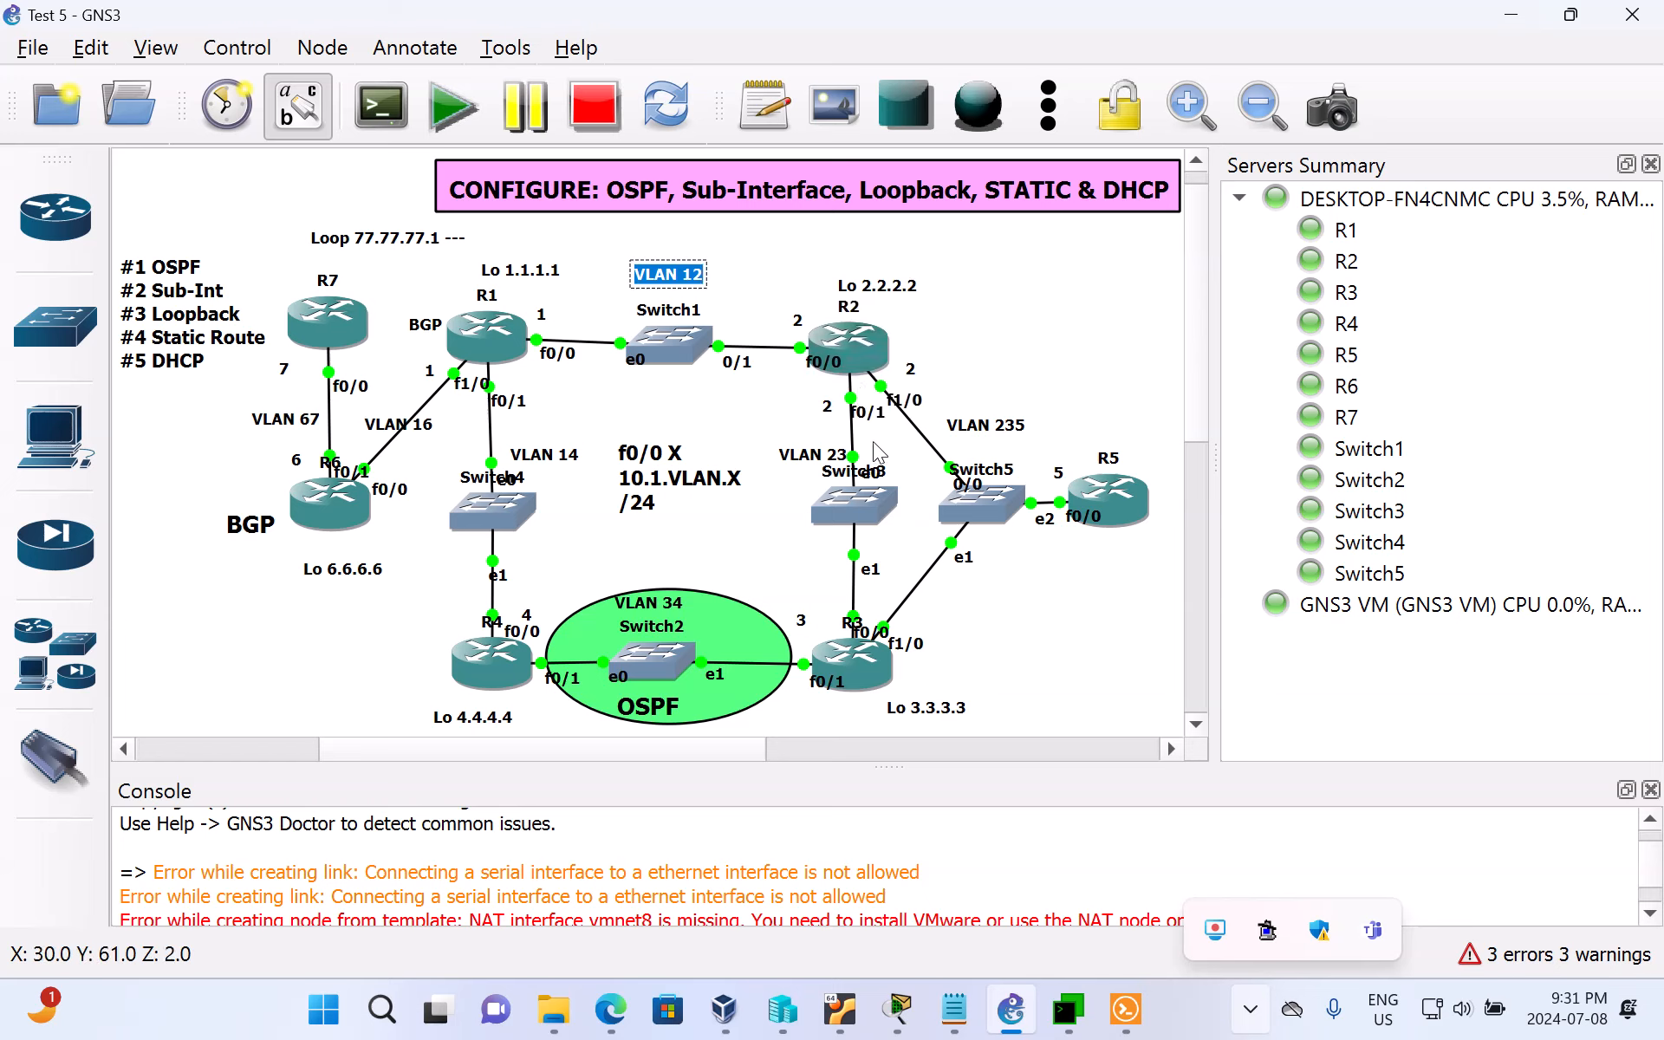
{"action": "double_click", "coordinate": [1005, 426]}
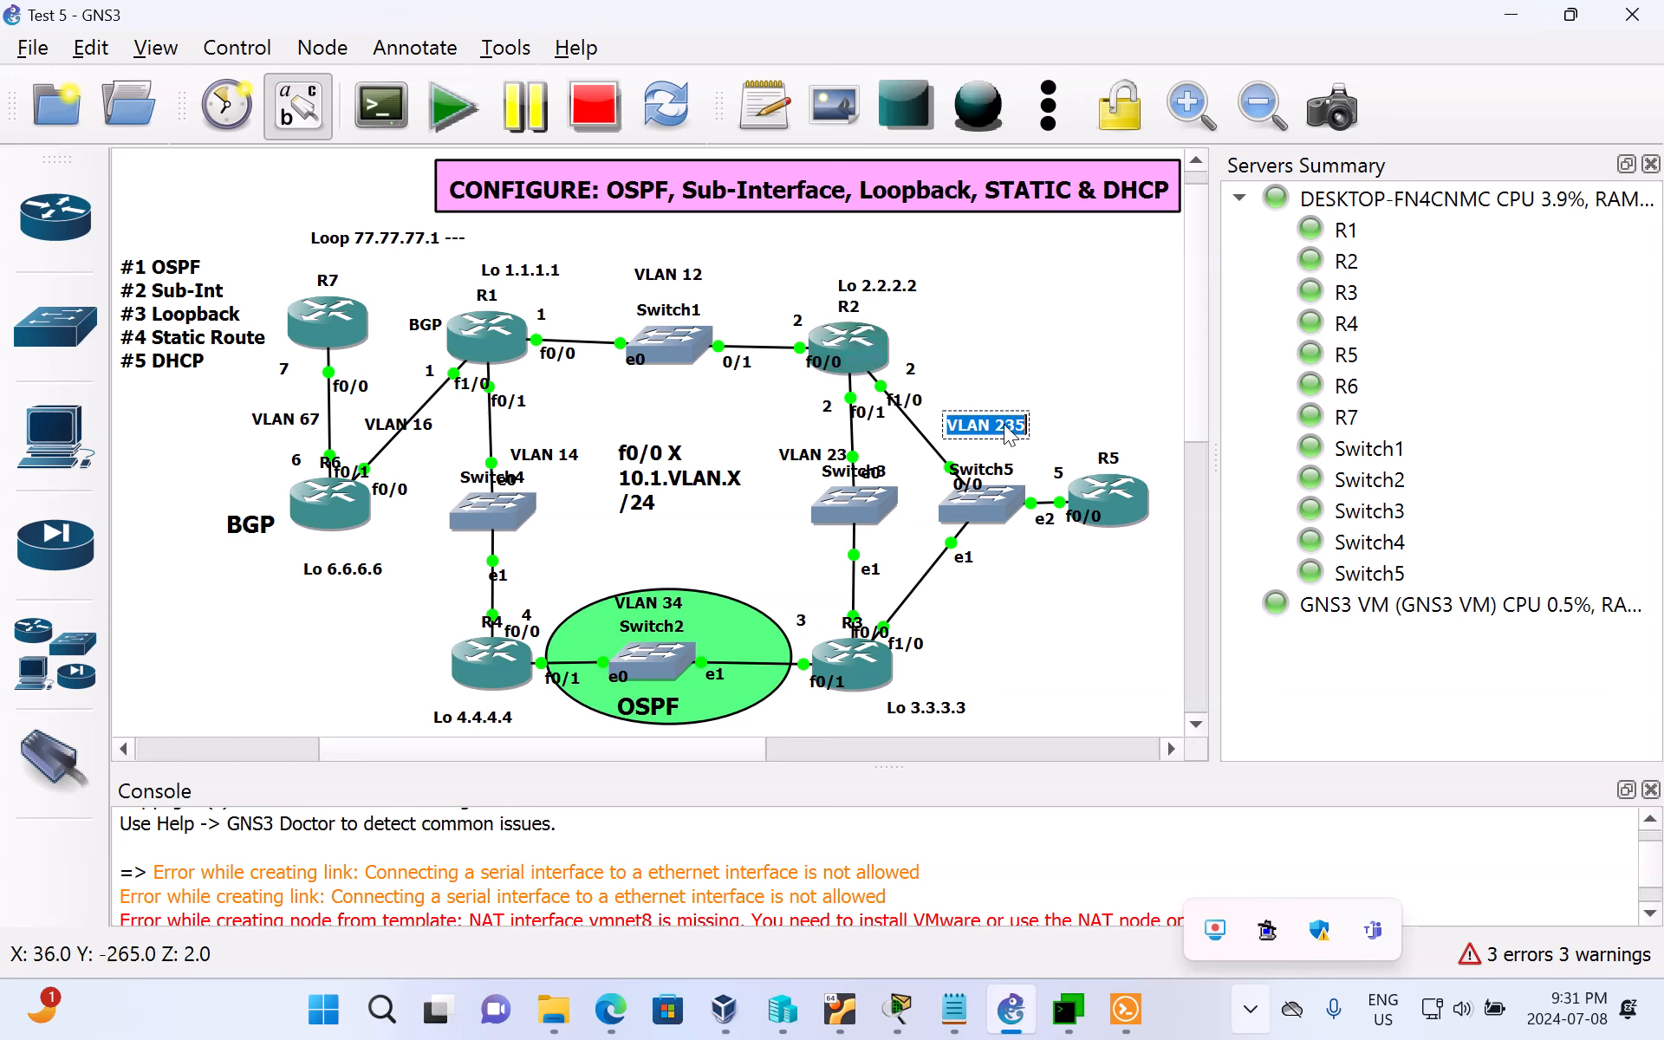
{"action": "double_click", "coordinate": [846, 458]}
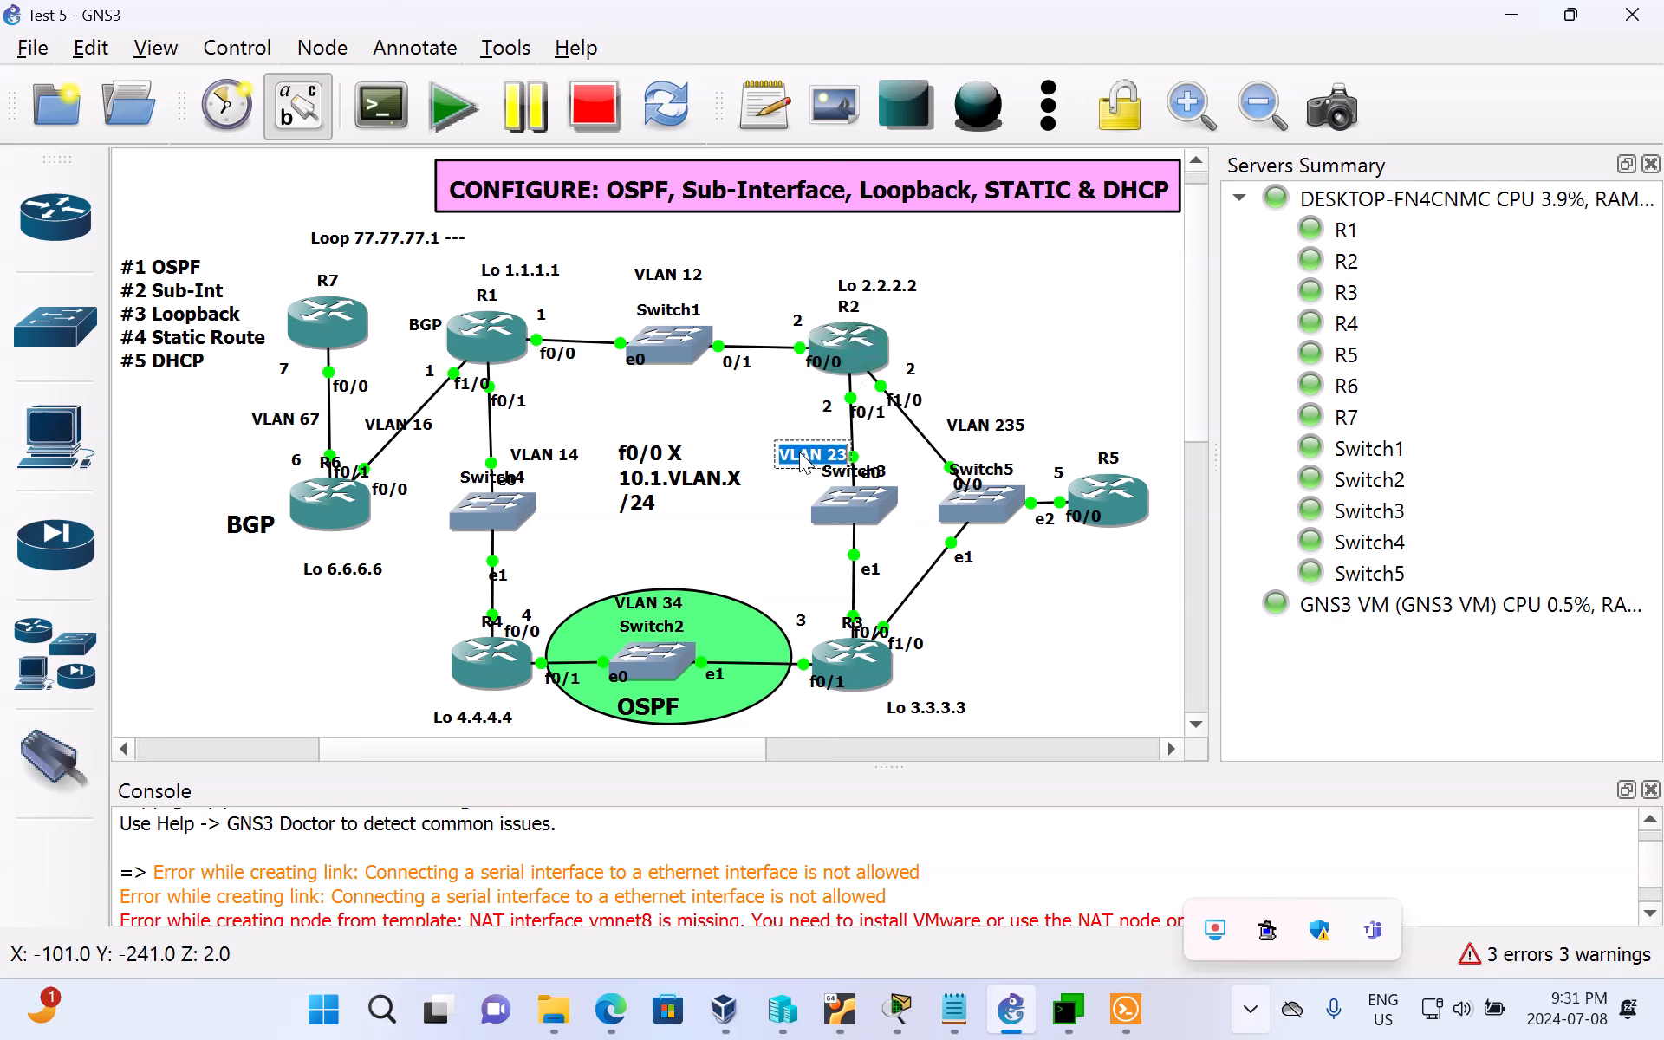
{"action": "double_click", "coordinate": [565, 456]}
{"action": "double_click", "coordinate": [400, 427]}
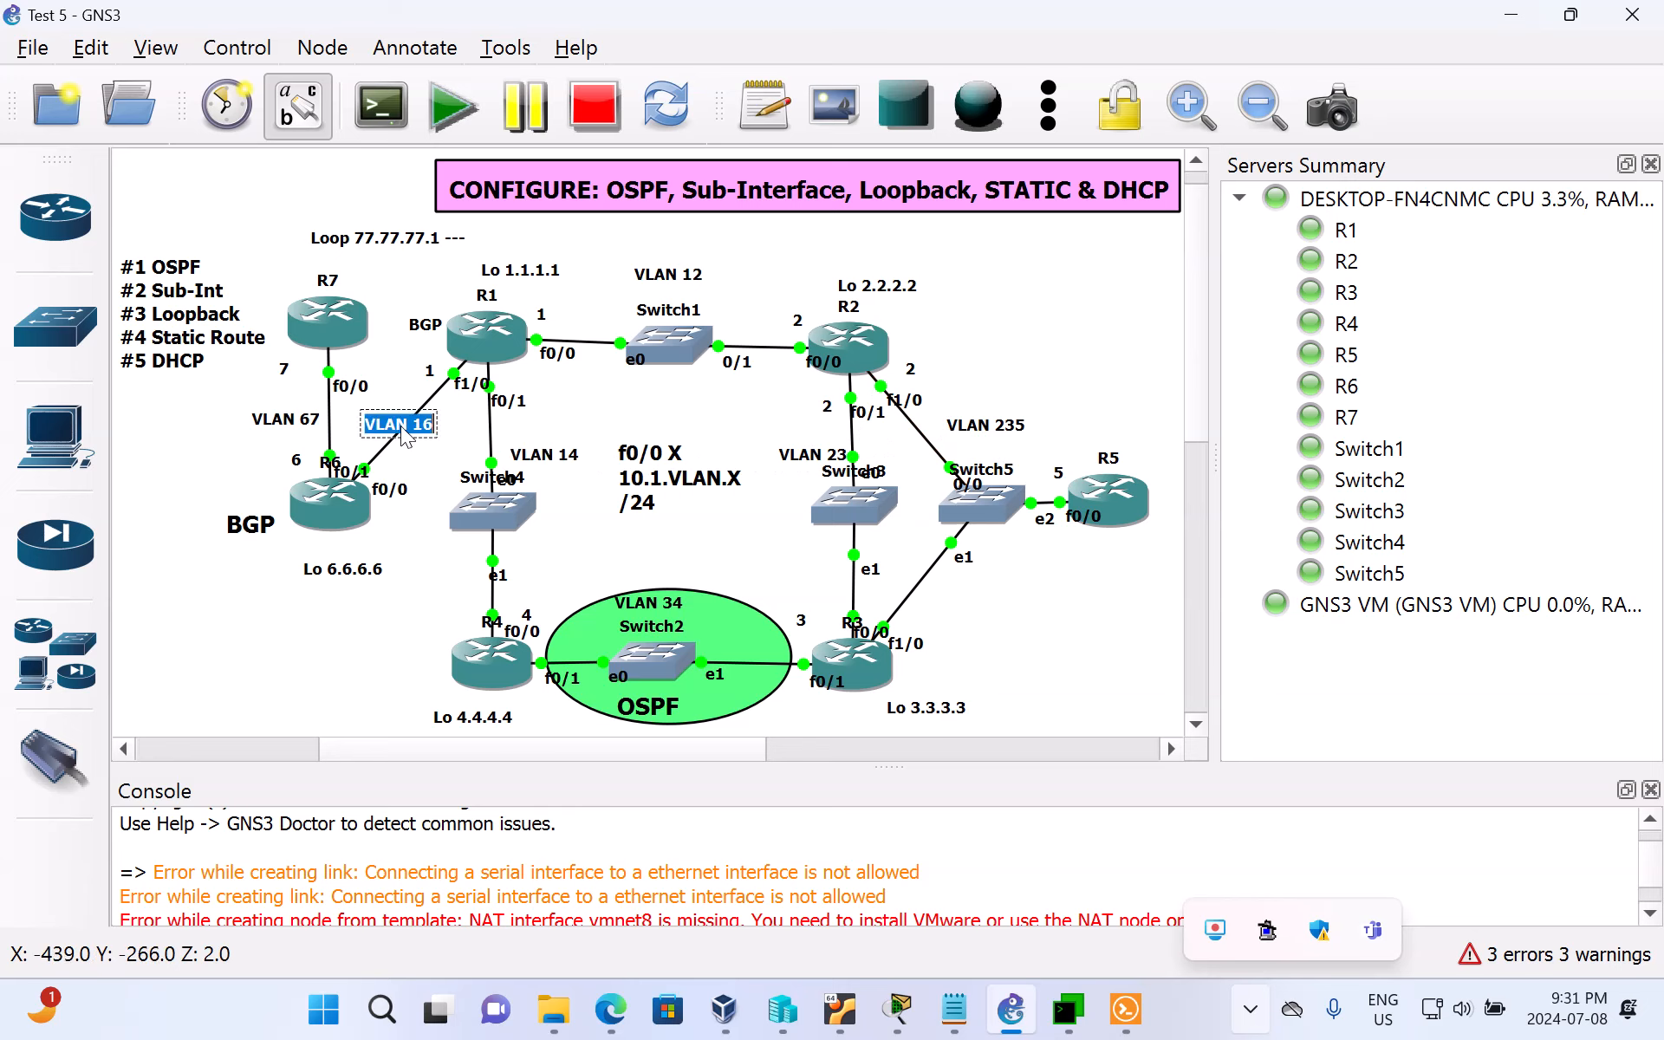
{"action": "double_click", "coordinate": [292, 424]}
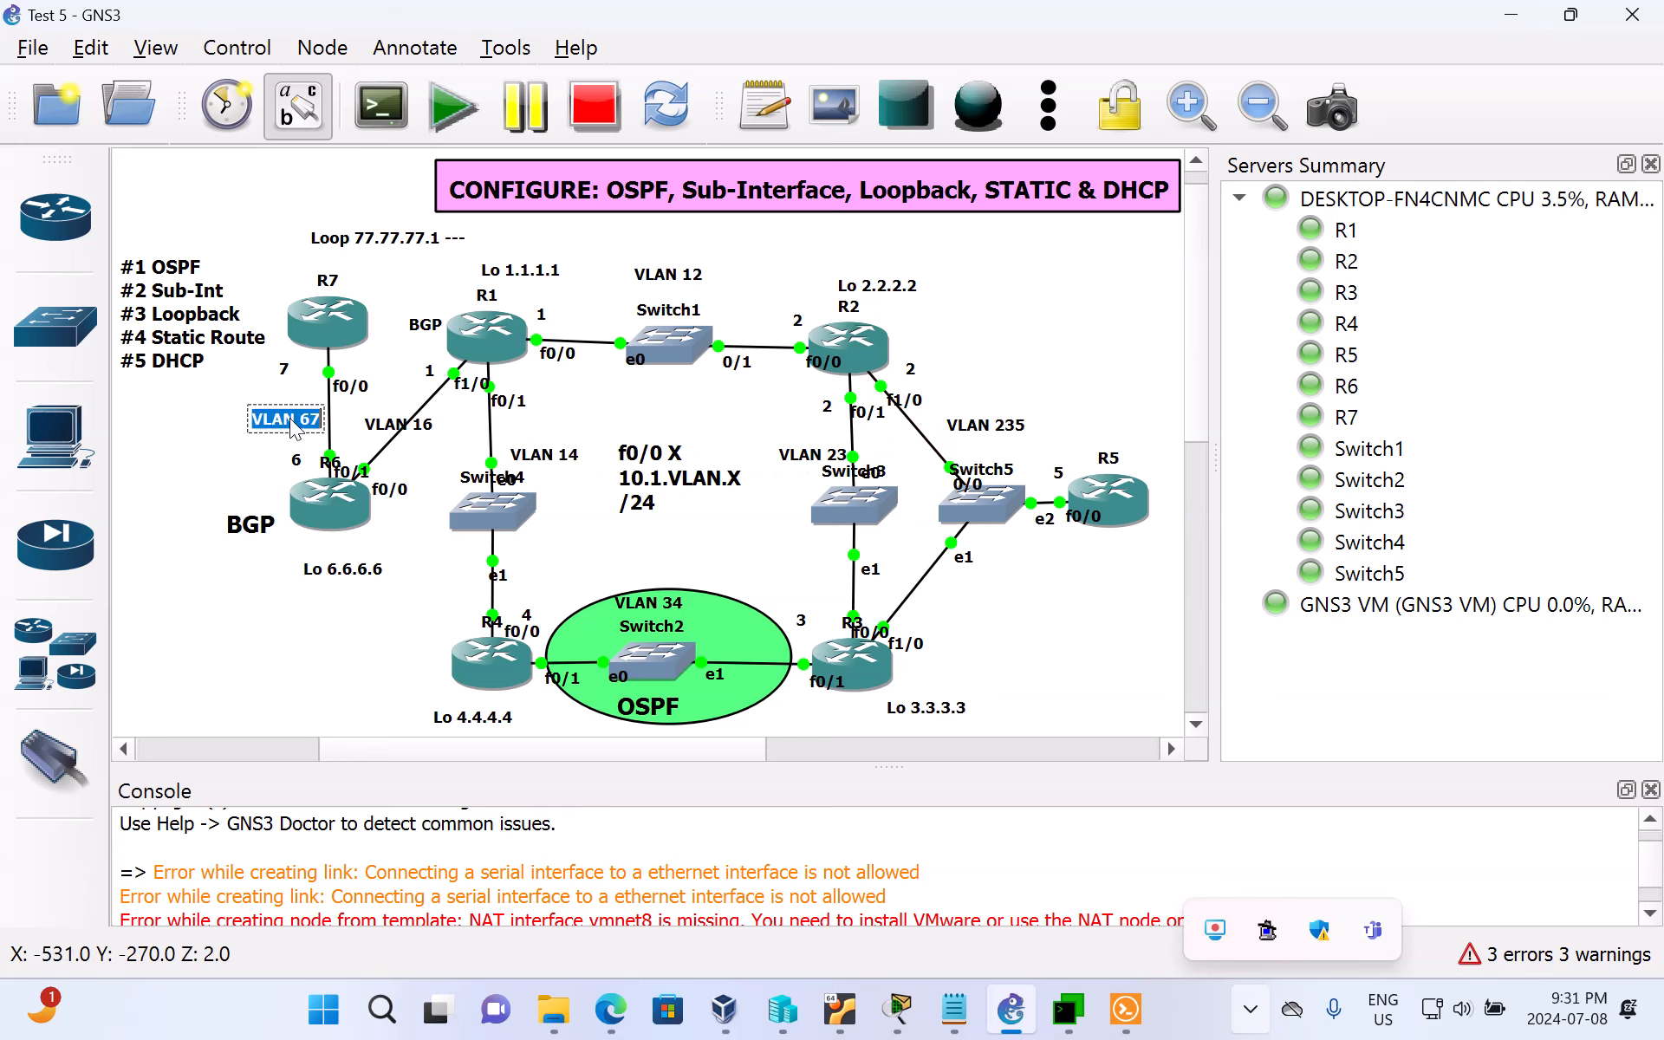
{"action": "left_click", "coordinate": [665, 604]}
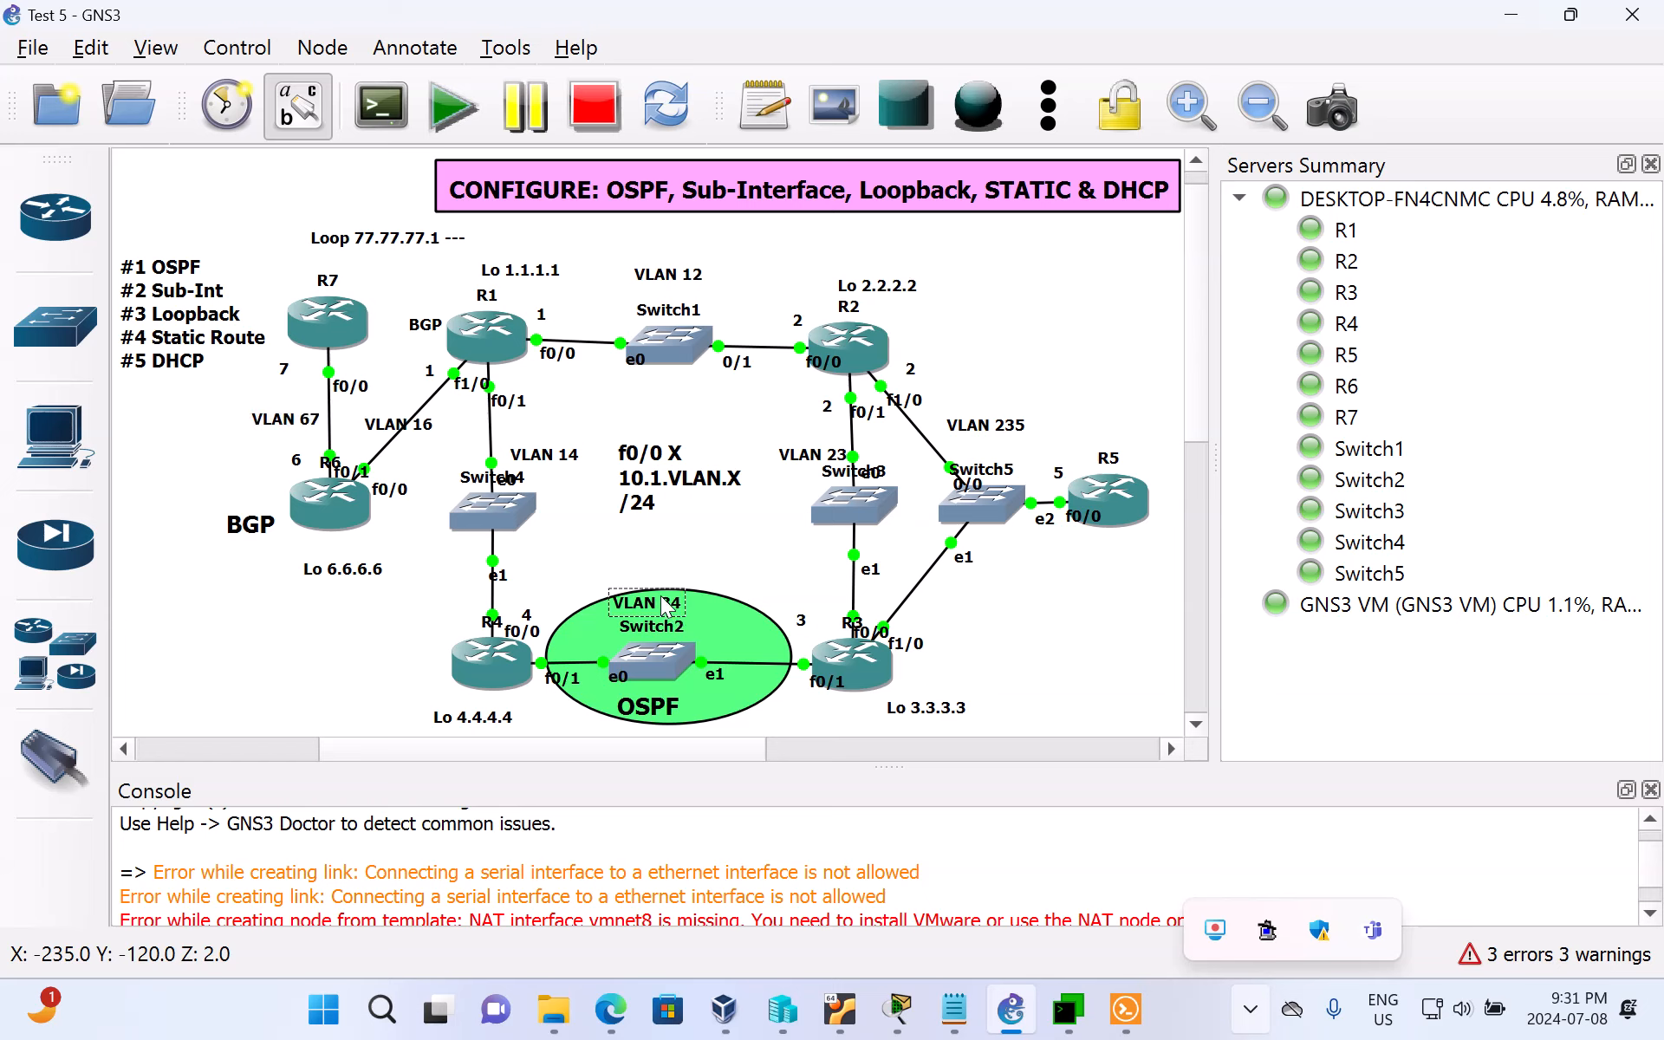
{"action": "double_click", "coordinate": [665, 604]}
{"action": "left_click", "coordinate": [749, 525]}
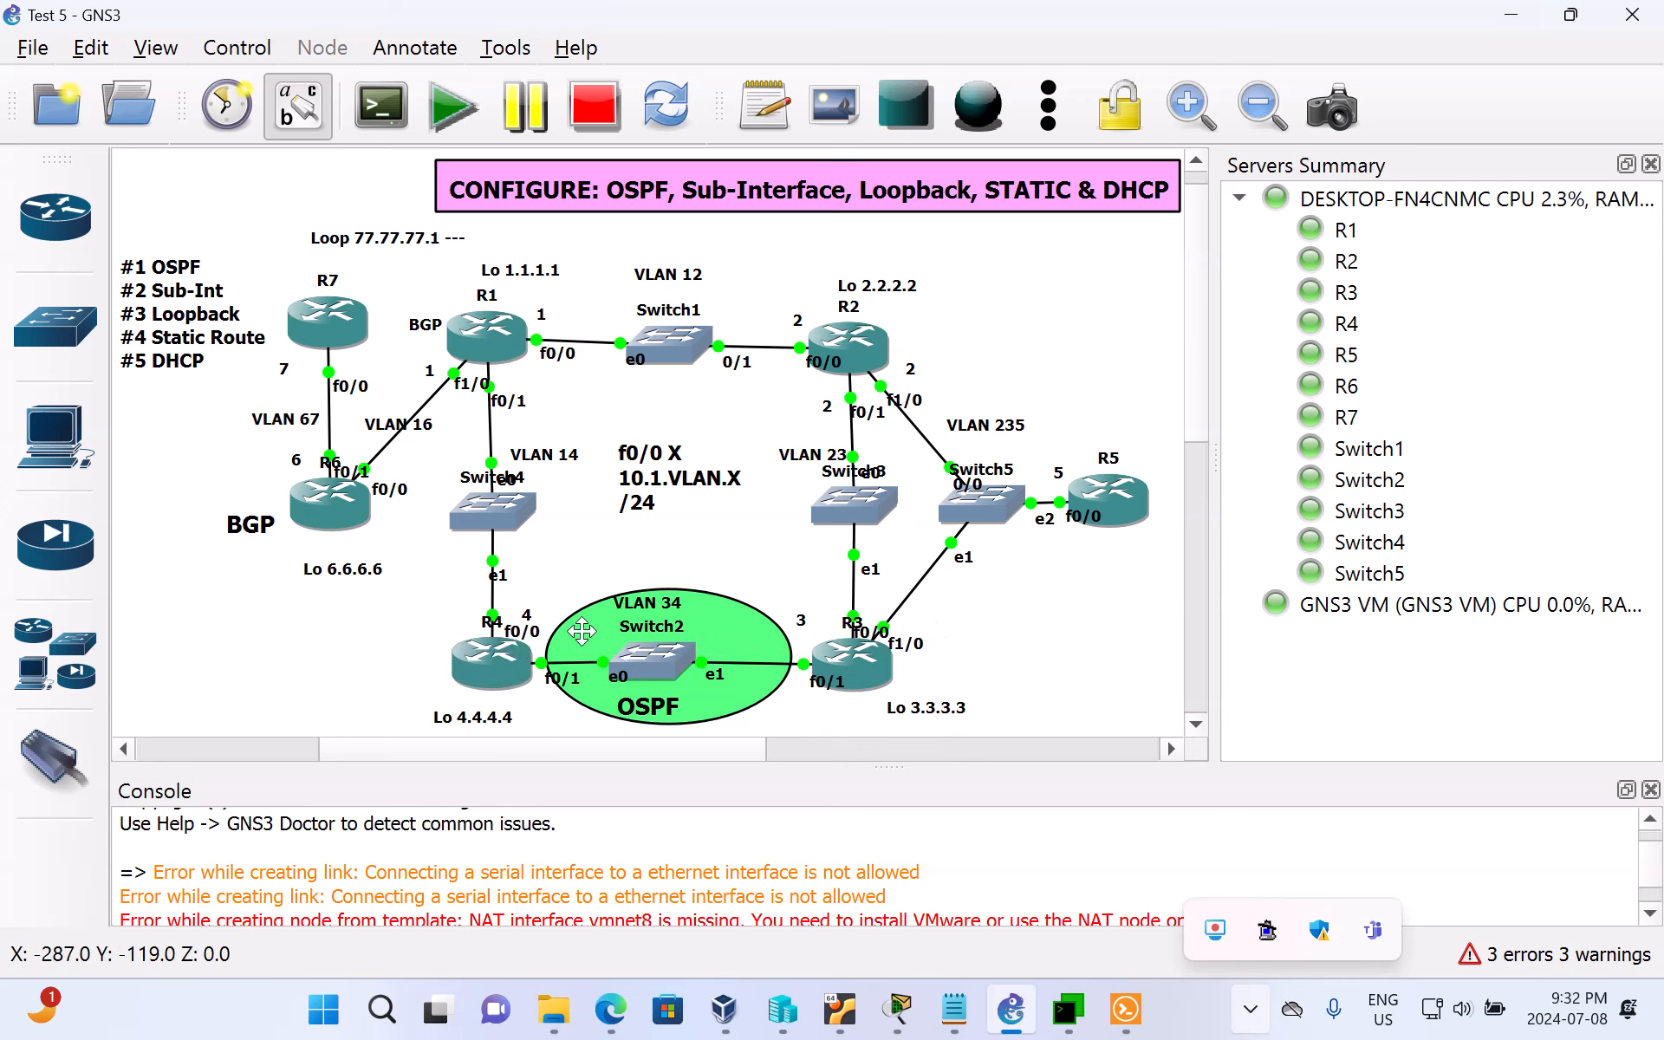
{"action": "left_click", "coordinate": [533, 618]}
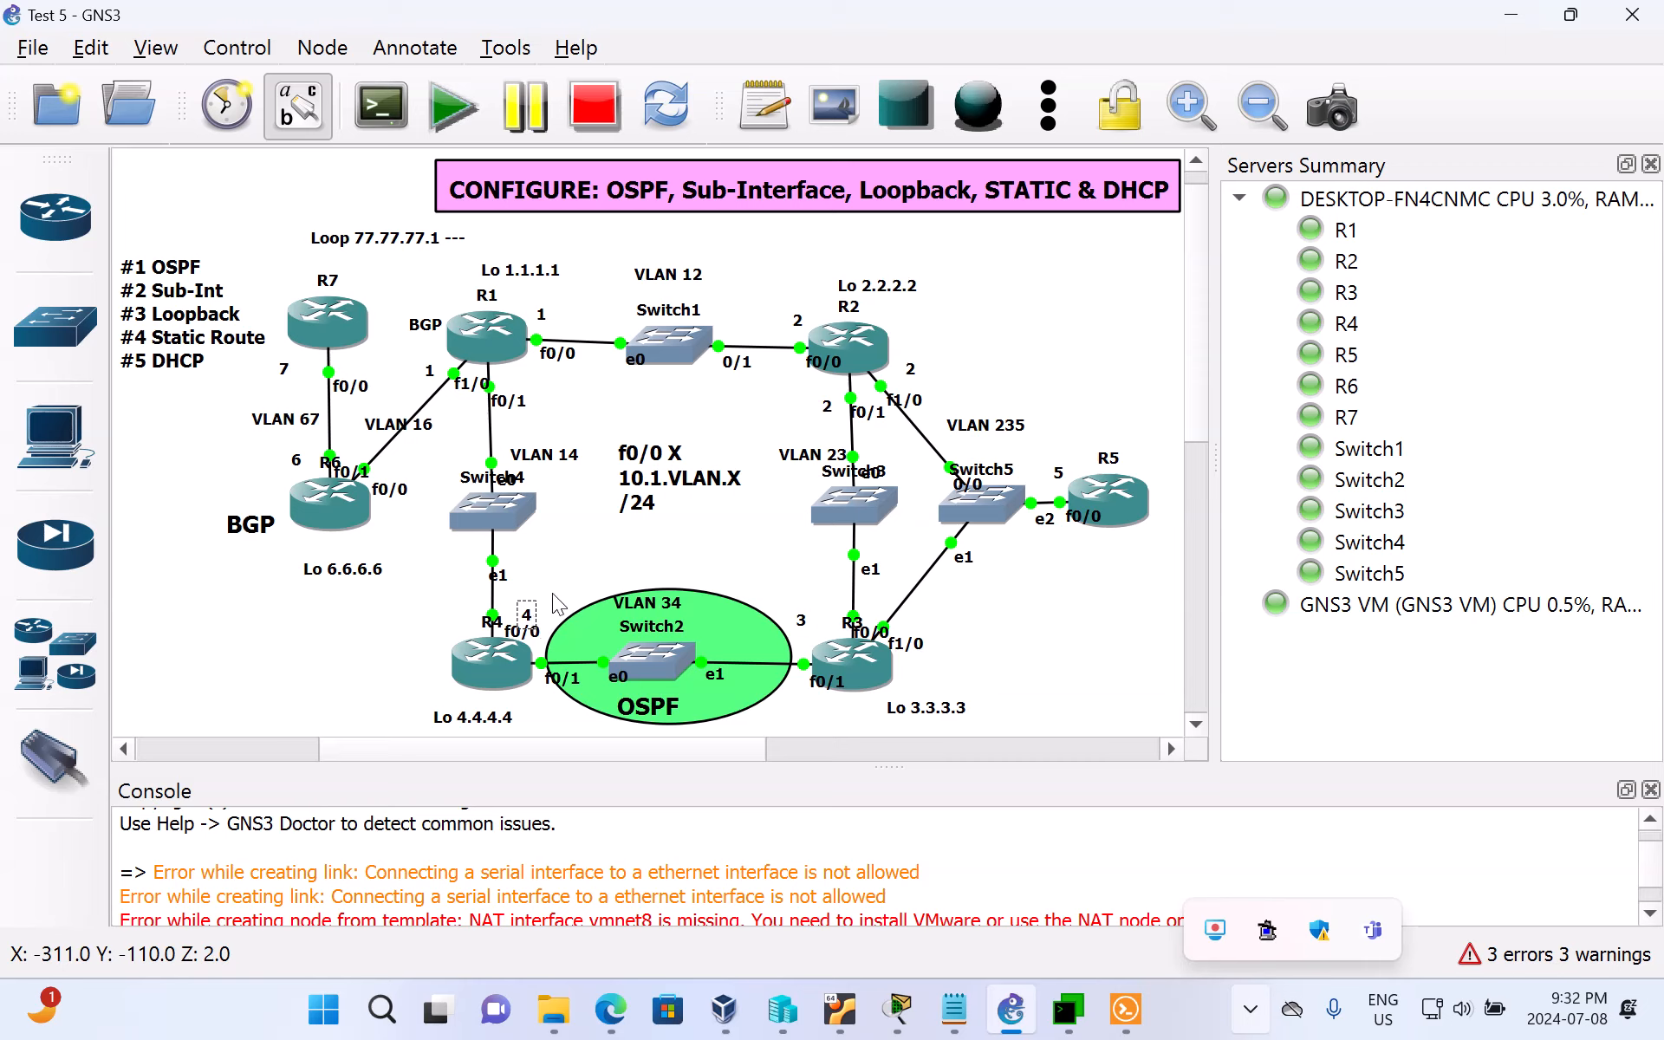
{"action": "left_click", "coordinate": [556, 608]}
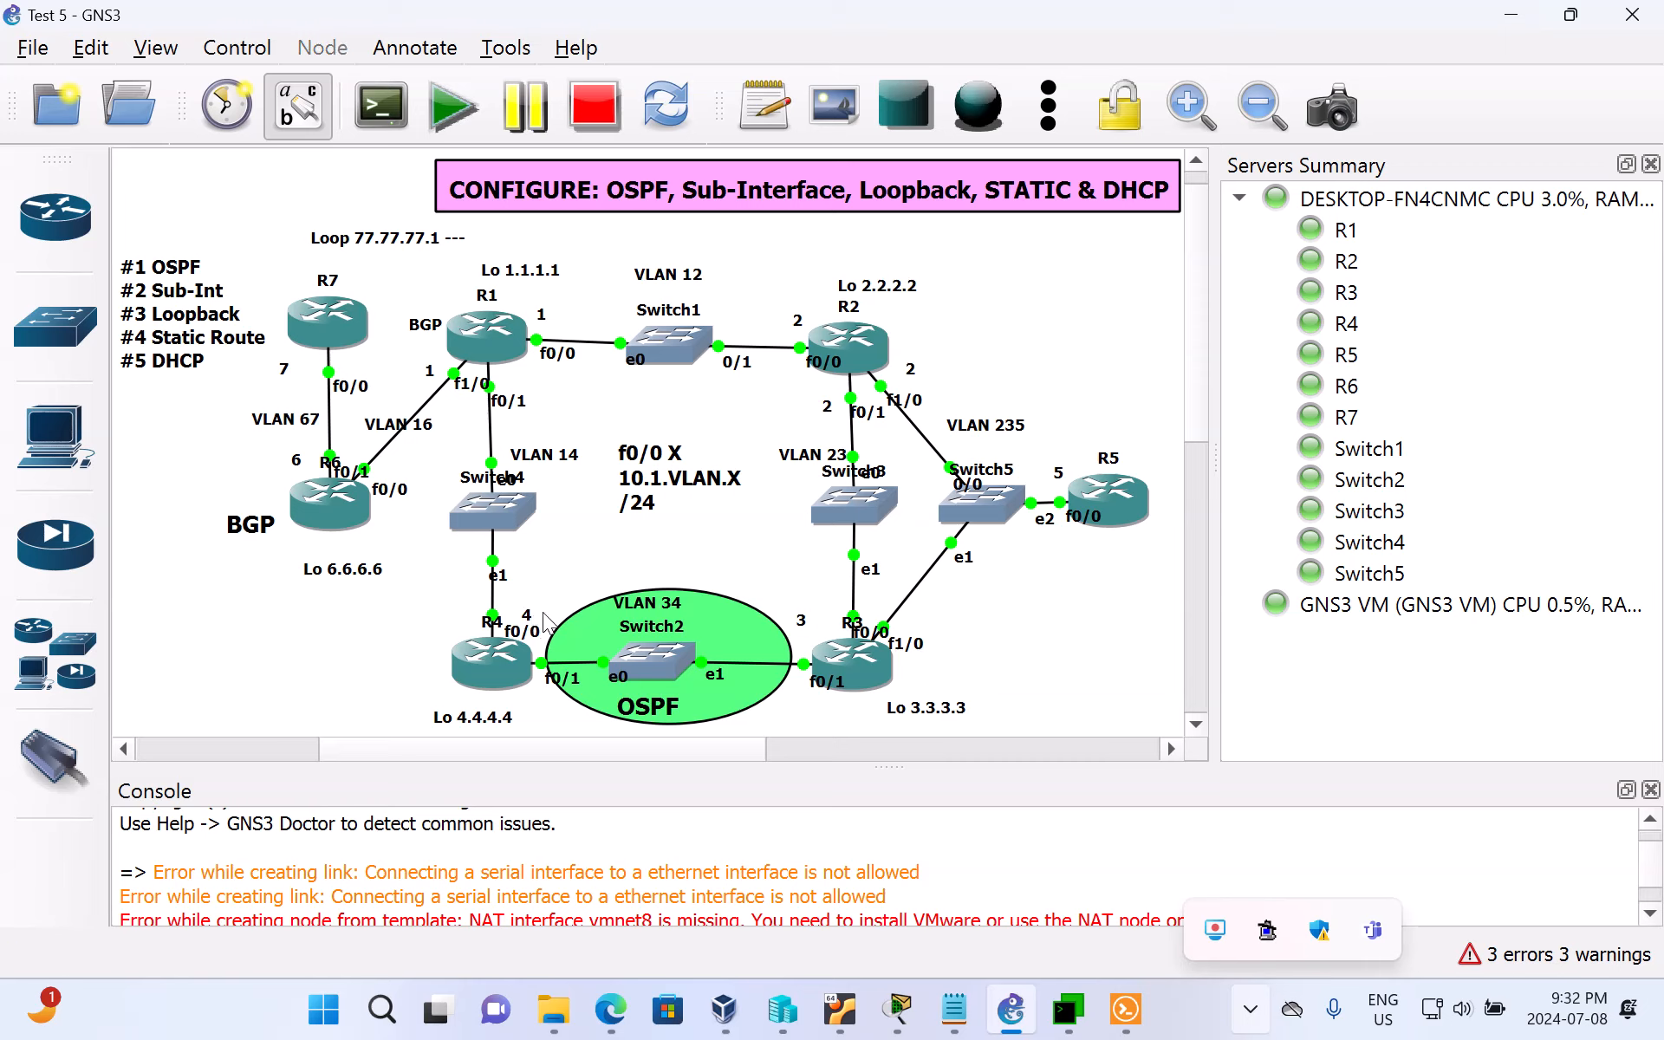
Step: Switch to MTPuTTY, move its window clear of the OSPF area in the topology, and bring up R4's console prompt
{"action": "left_click", "coordinate": [1065, 1025]}
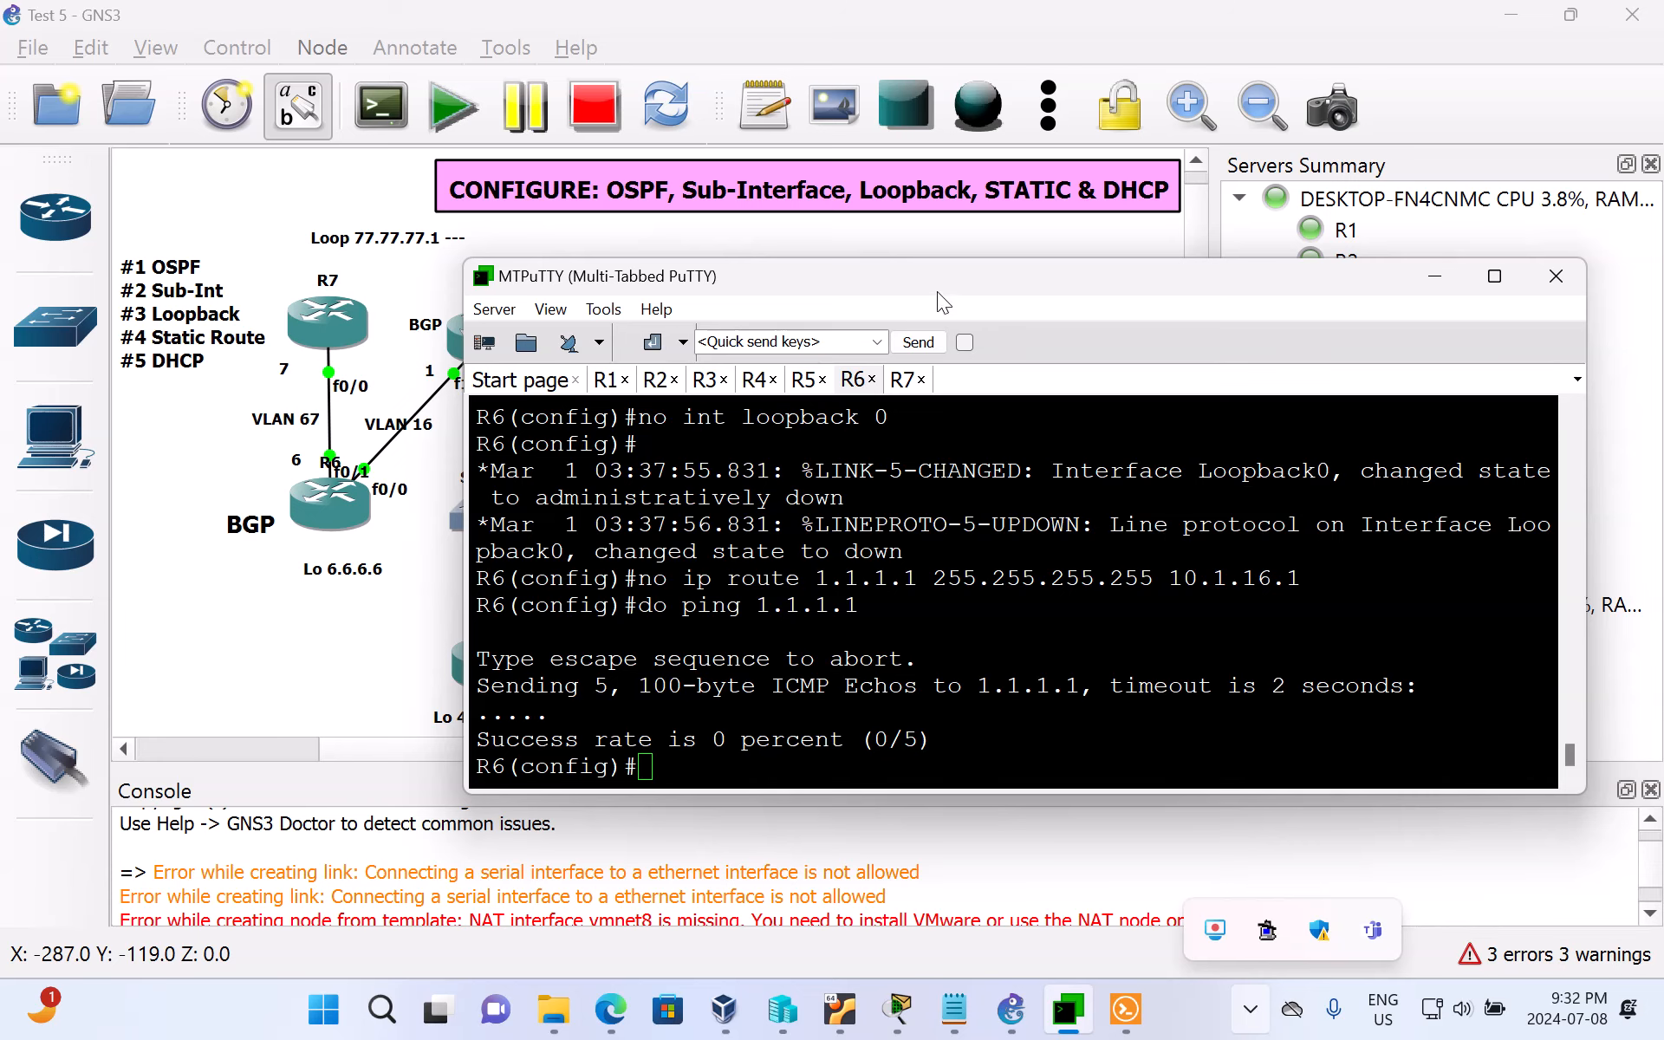
{"action": "left_click_drag", "start_coordinate": [927, 272], "coordinate": [996, 60]}
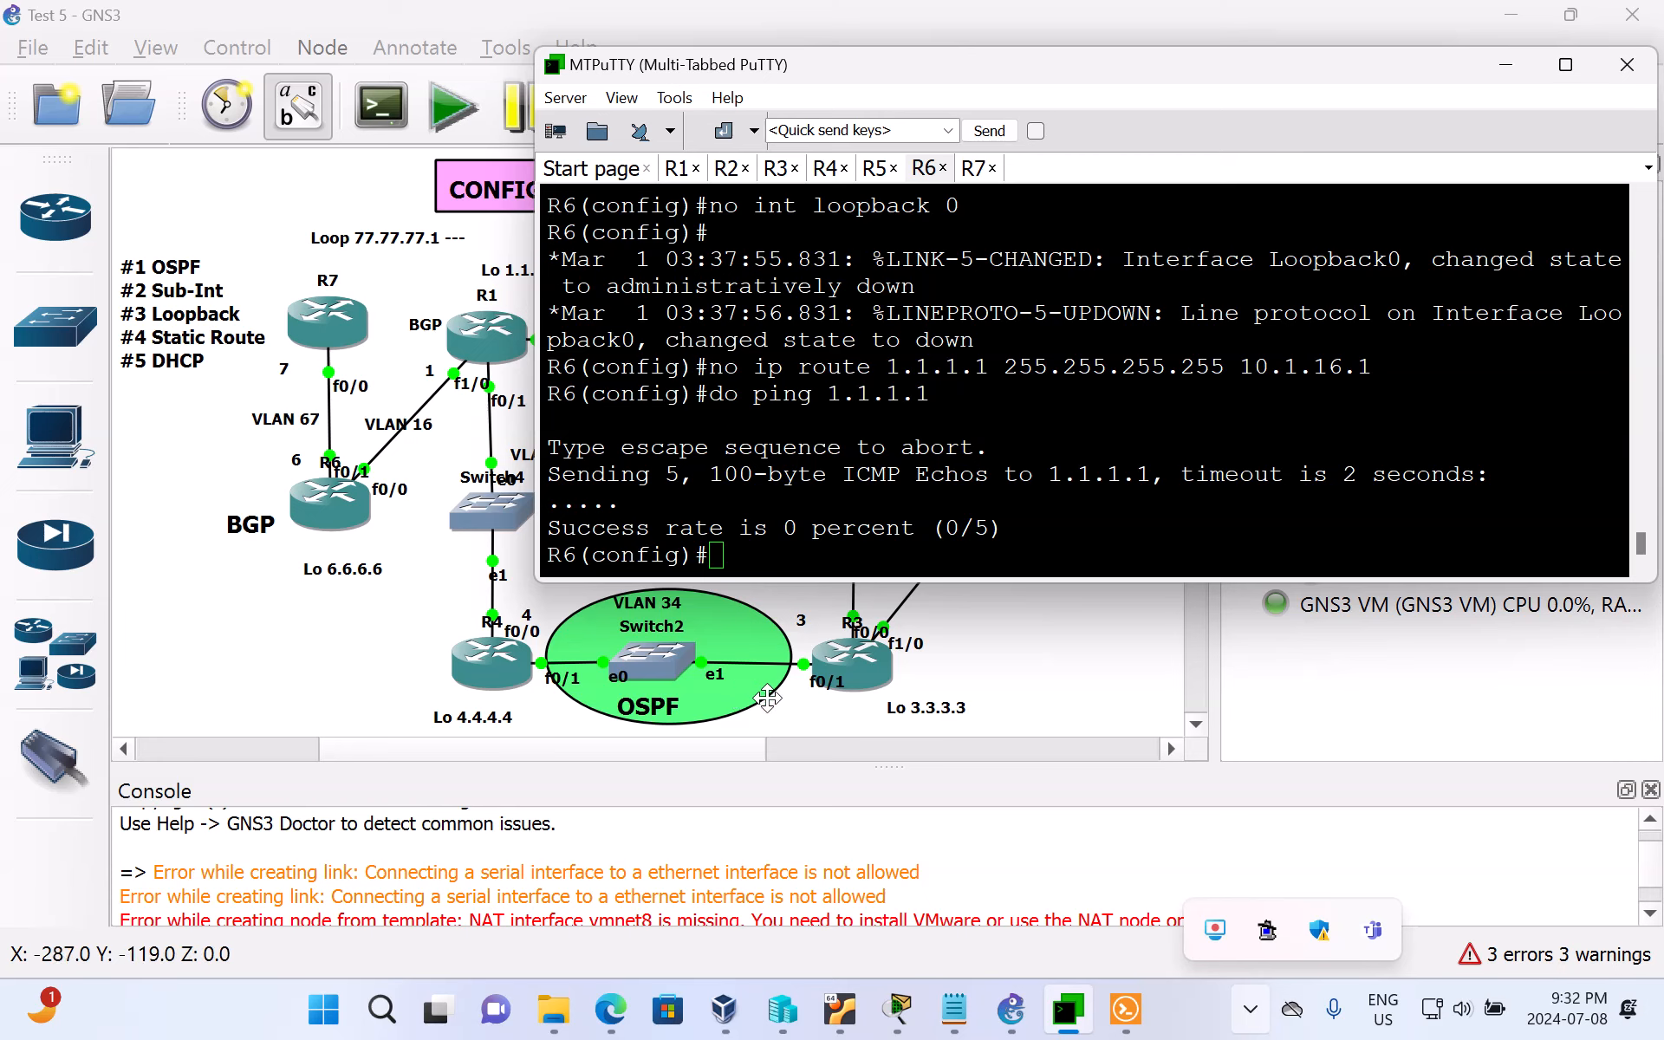
{"action": "left_click", "coordinate": [829, 173]}
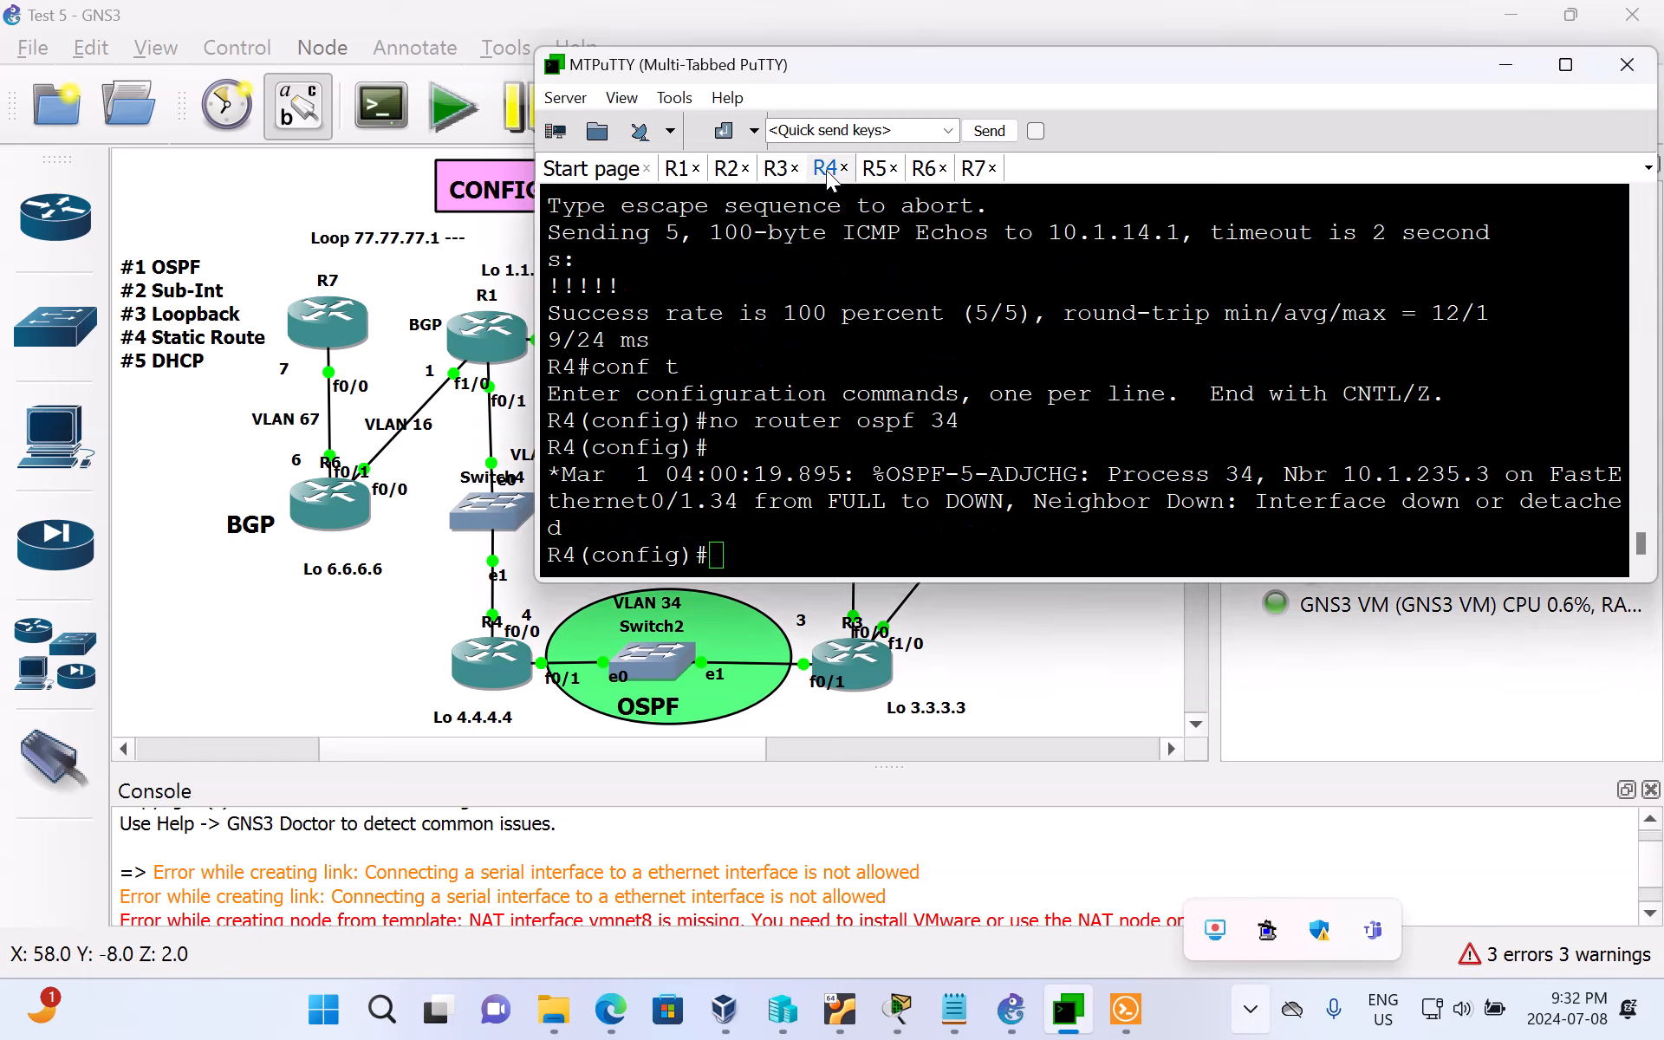
{"action": "left_click", "coordinate": [853, 537]}
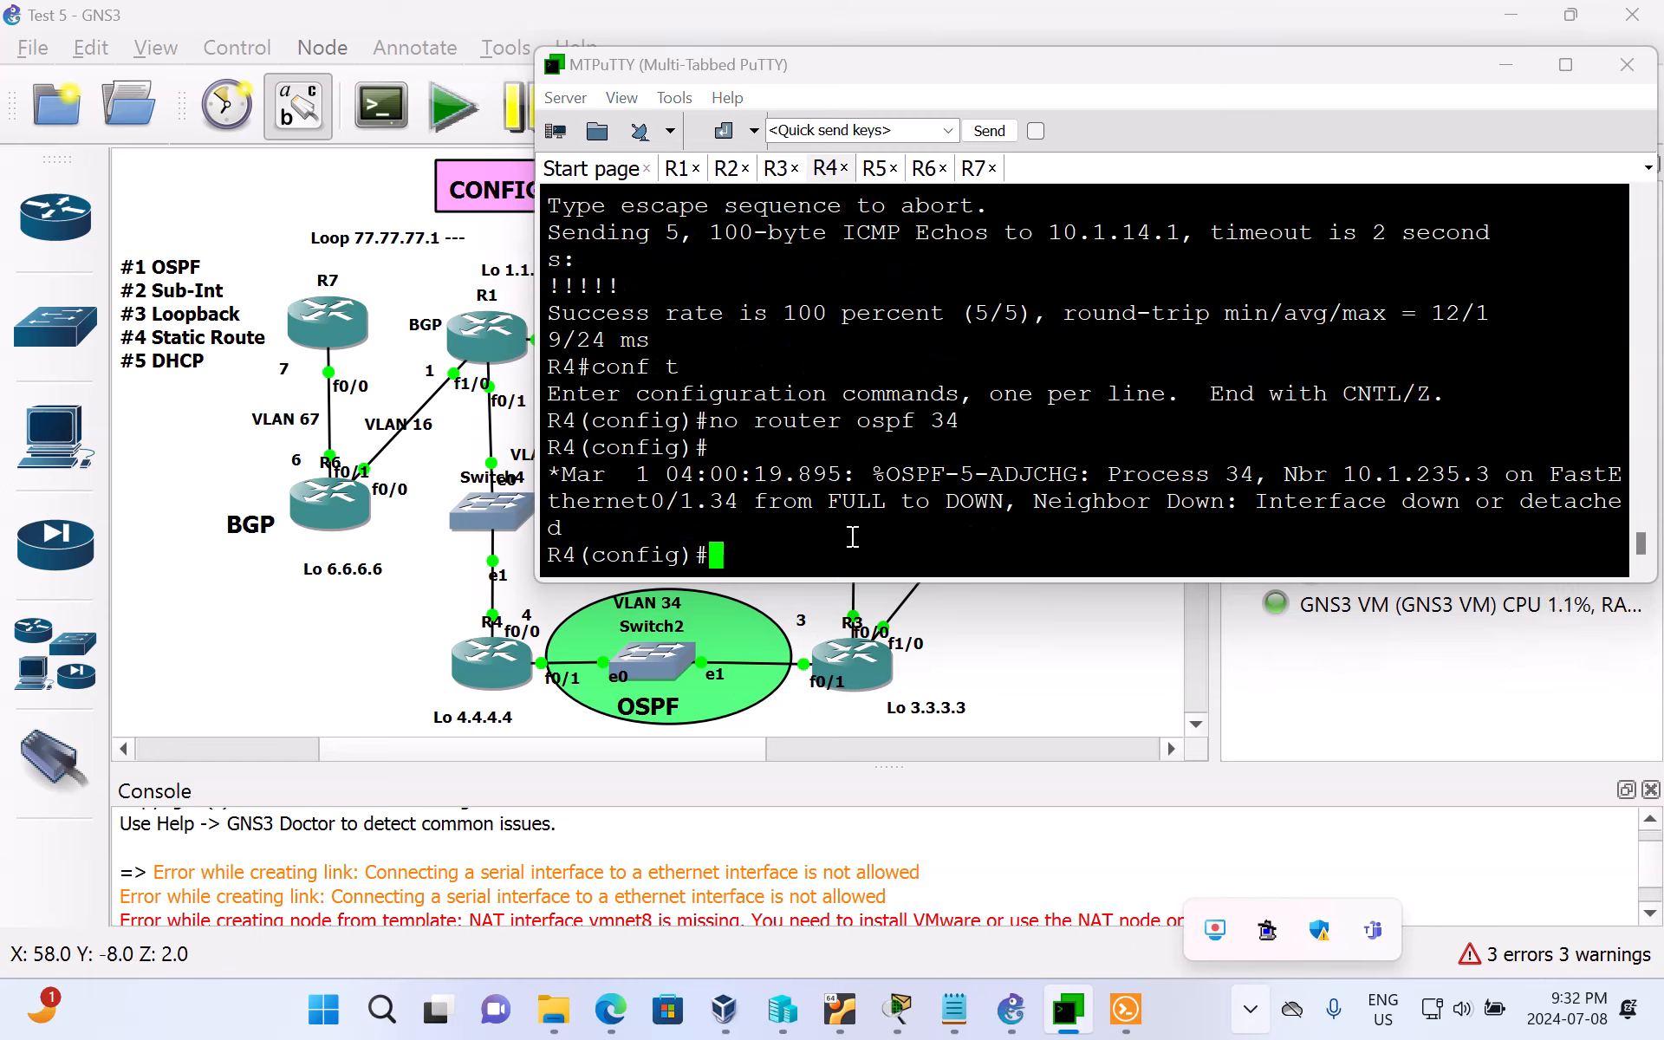
{"action": "key", "text": "Return"}
{"action": "key", "text": "Return"}
{"action": "key", "text": "Return"}
{"action": "key", "text": "Return"}
{"action": "key", "text": "Return"}
{"action": "key", "text": "Return"}
{"action": "key", "text": "Return"}
{"action": "key", "text": "Return"}
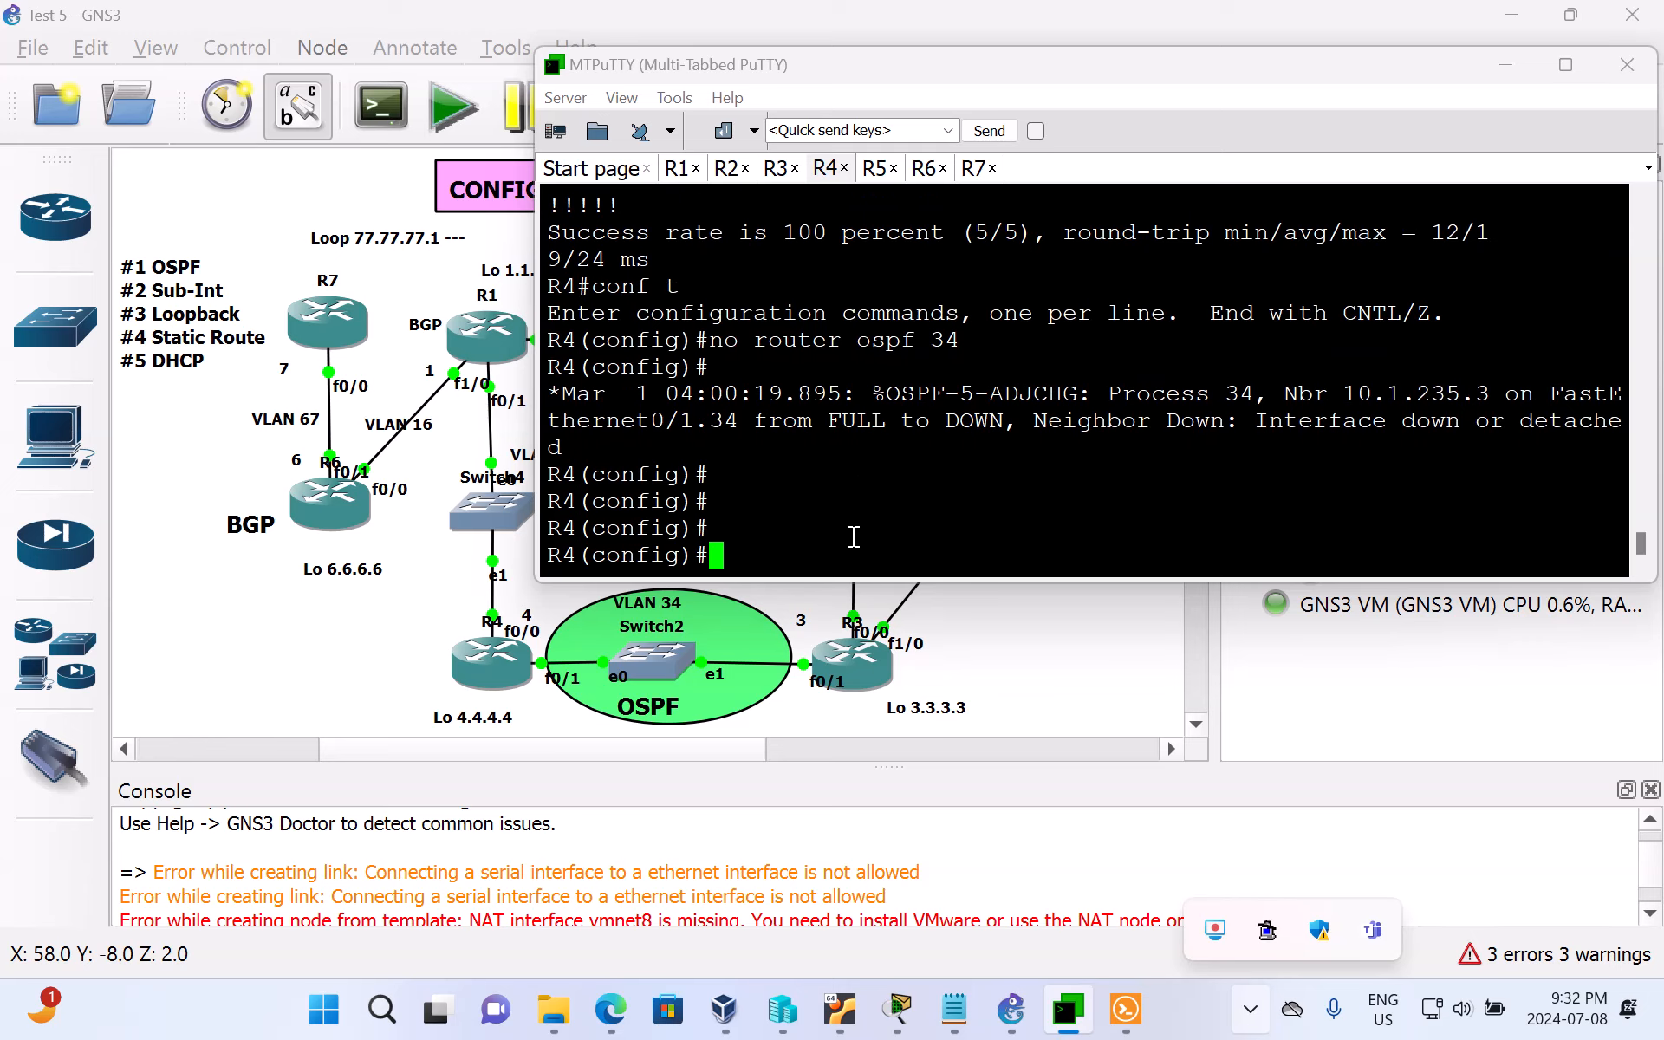
{"action": "key", "text": "Return"}
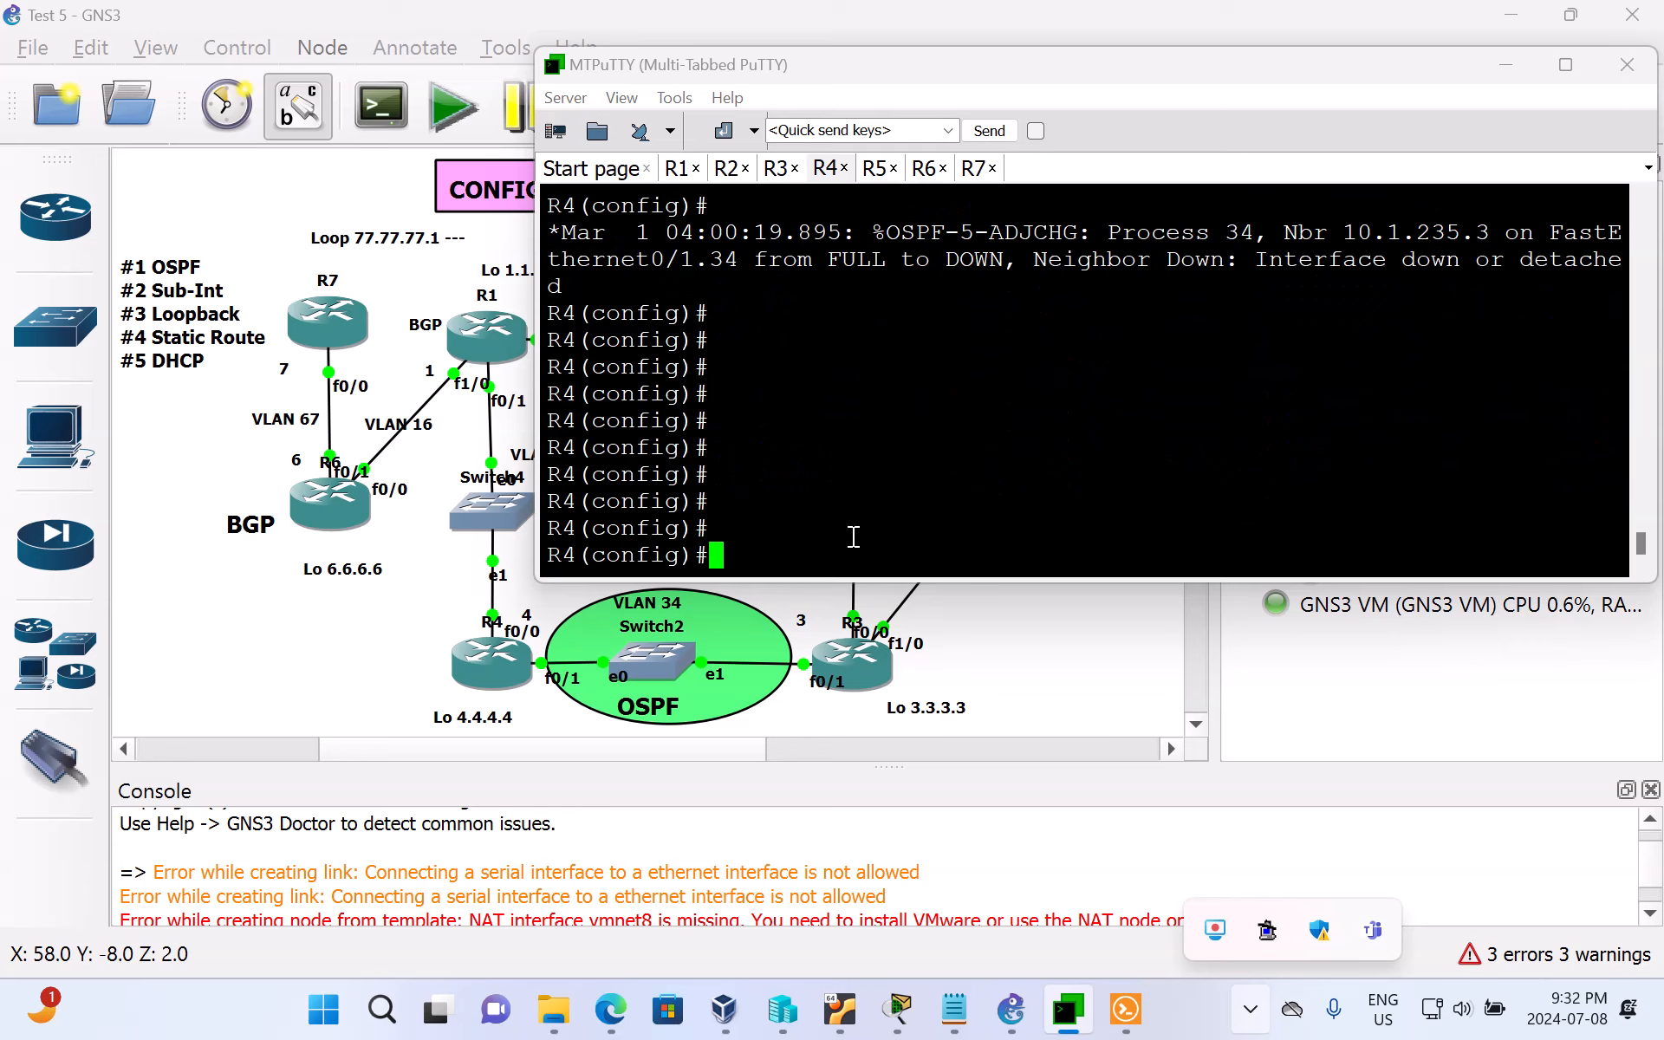
Step: End configuration mode on R4 and return to the privileged prompt
{"action": "type", "text": "do"}
{"action": "key", "text": "Return"}
{"action": "type", "text": "do"}
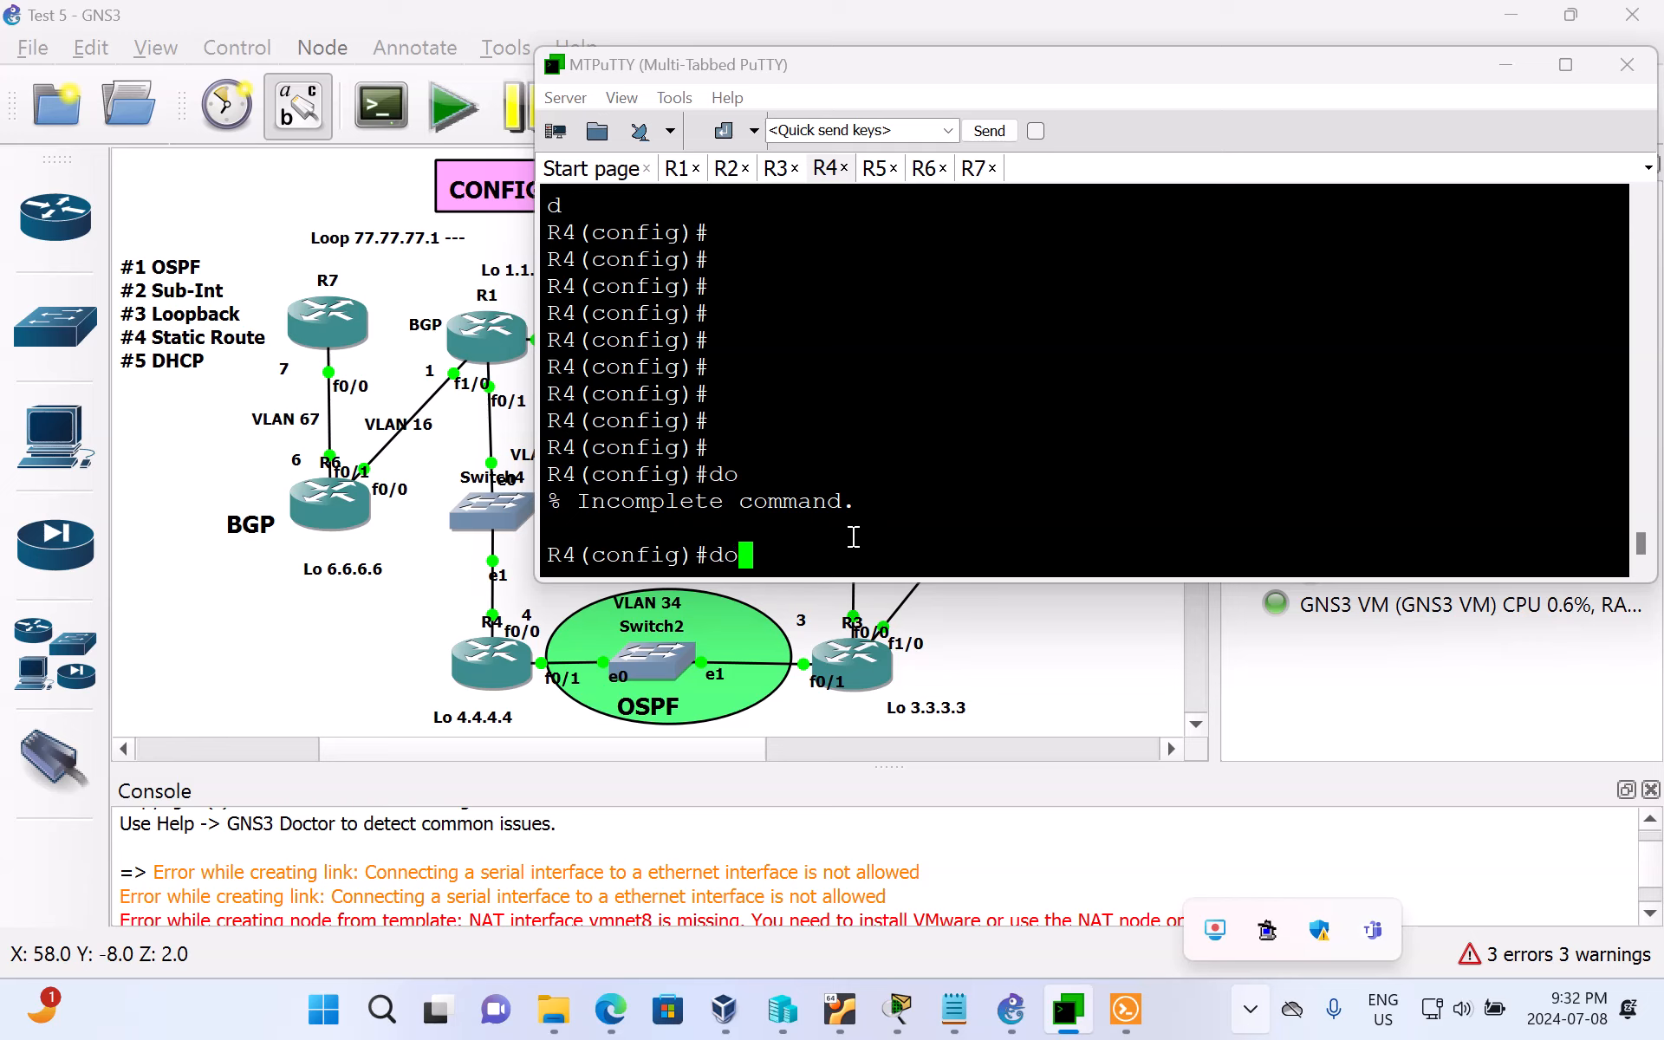
{"action": "key", "text": "Return"}
{"action": "type", "text": "end"}
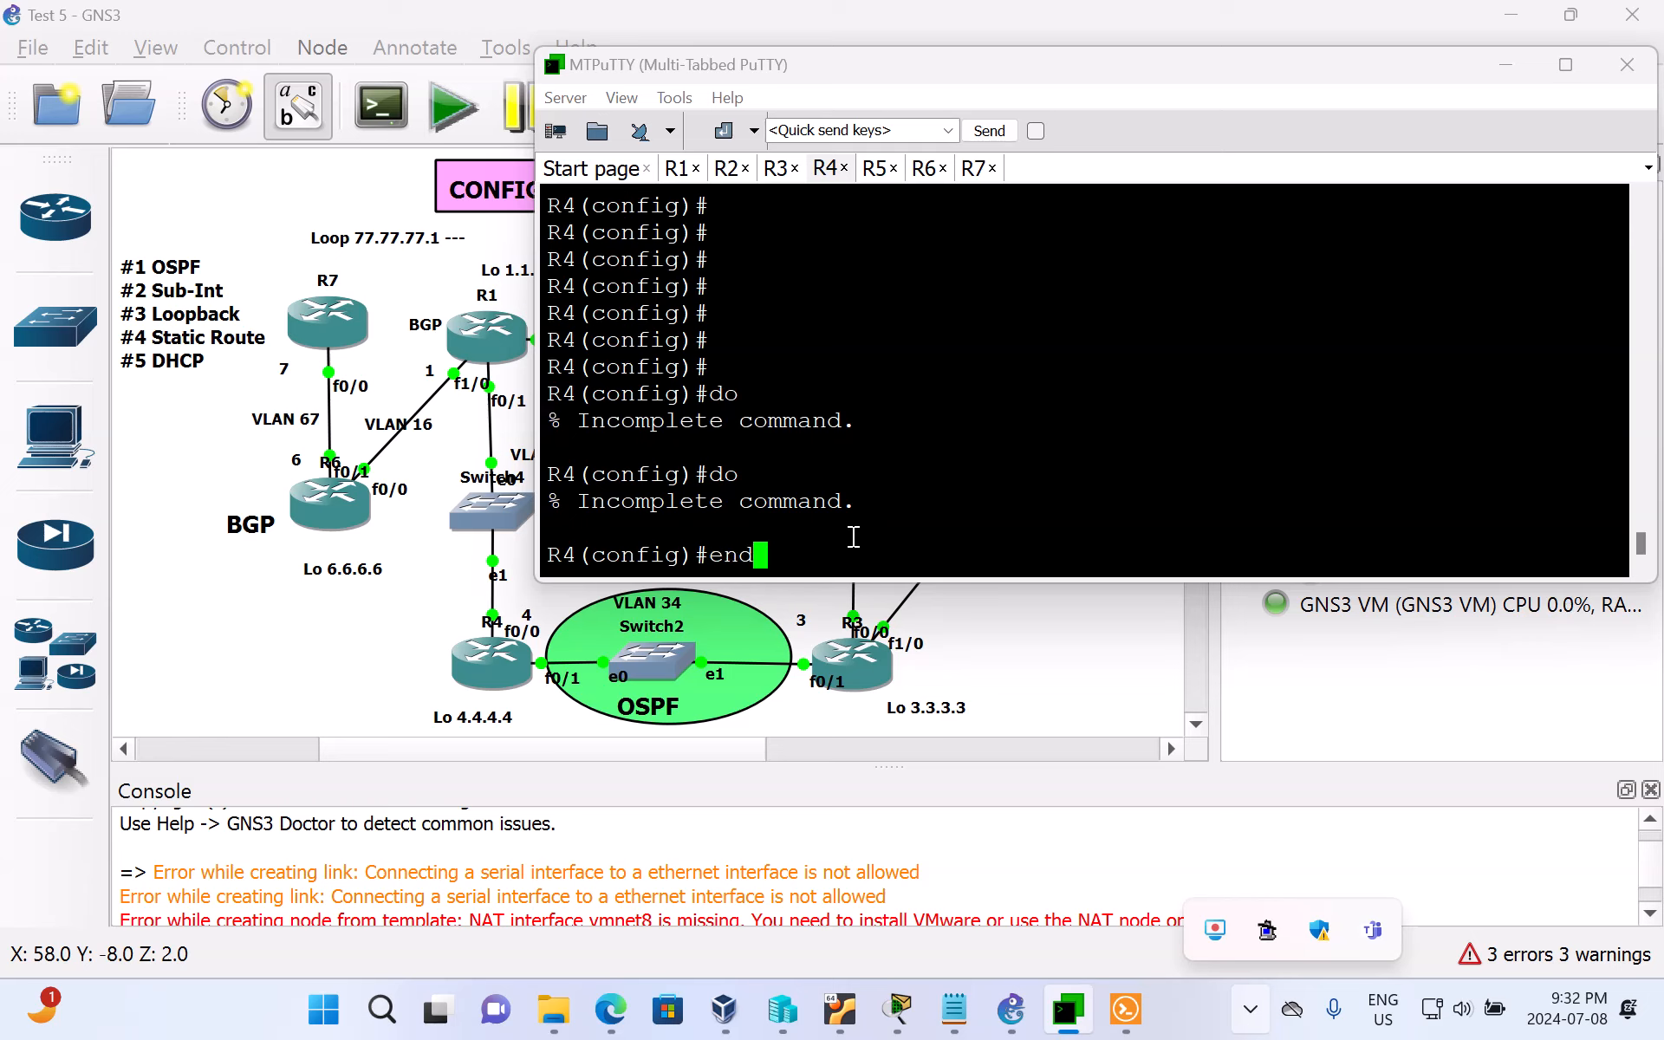
{"action": "key", "text": "Return"}
Step: Display R4's IP routing table with sh ip route
{"action": "type", "text": "sh i"}
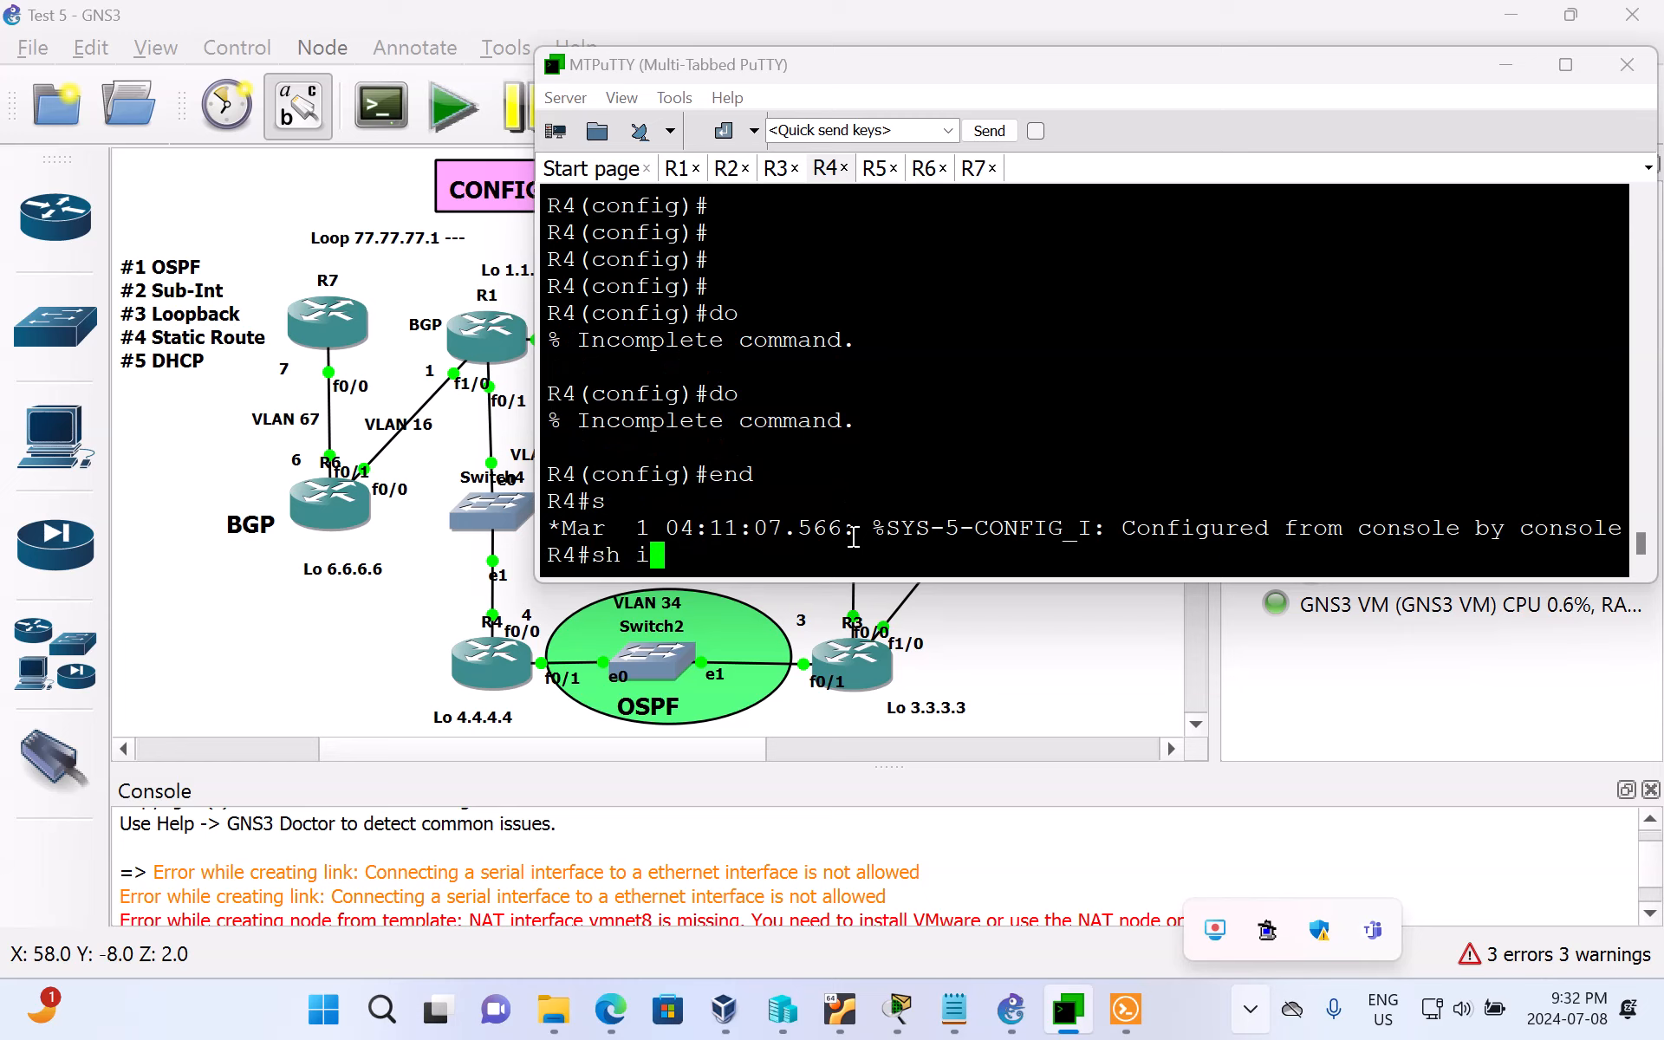
{"action": "type", "text": "p route"}
{"action": "key", "text": "Return"}
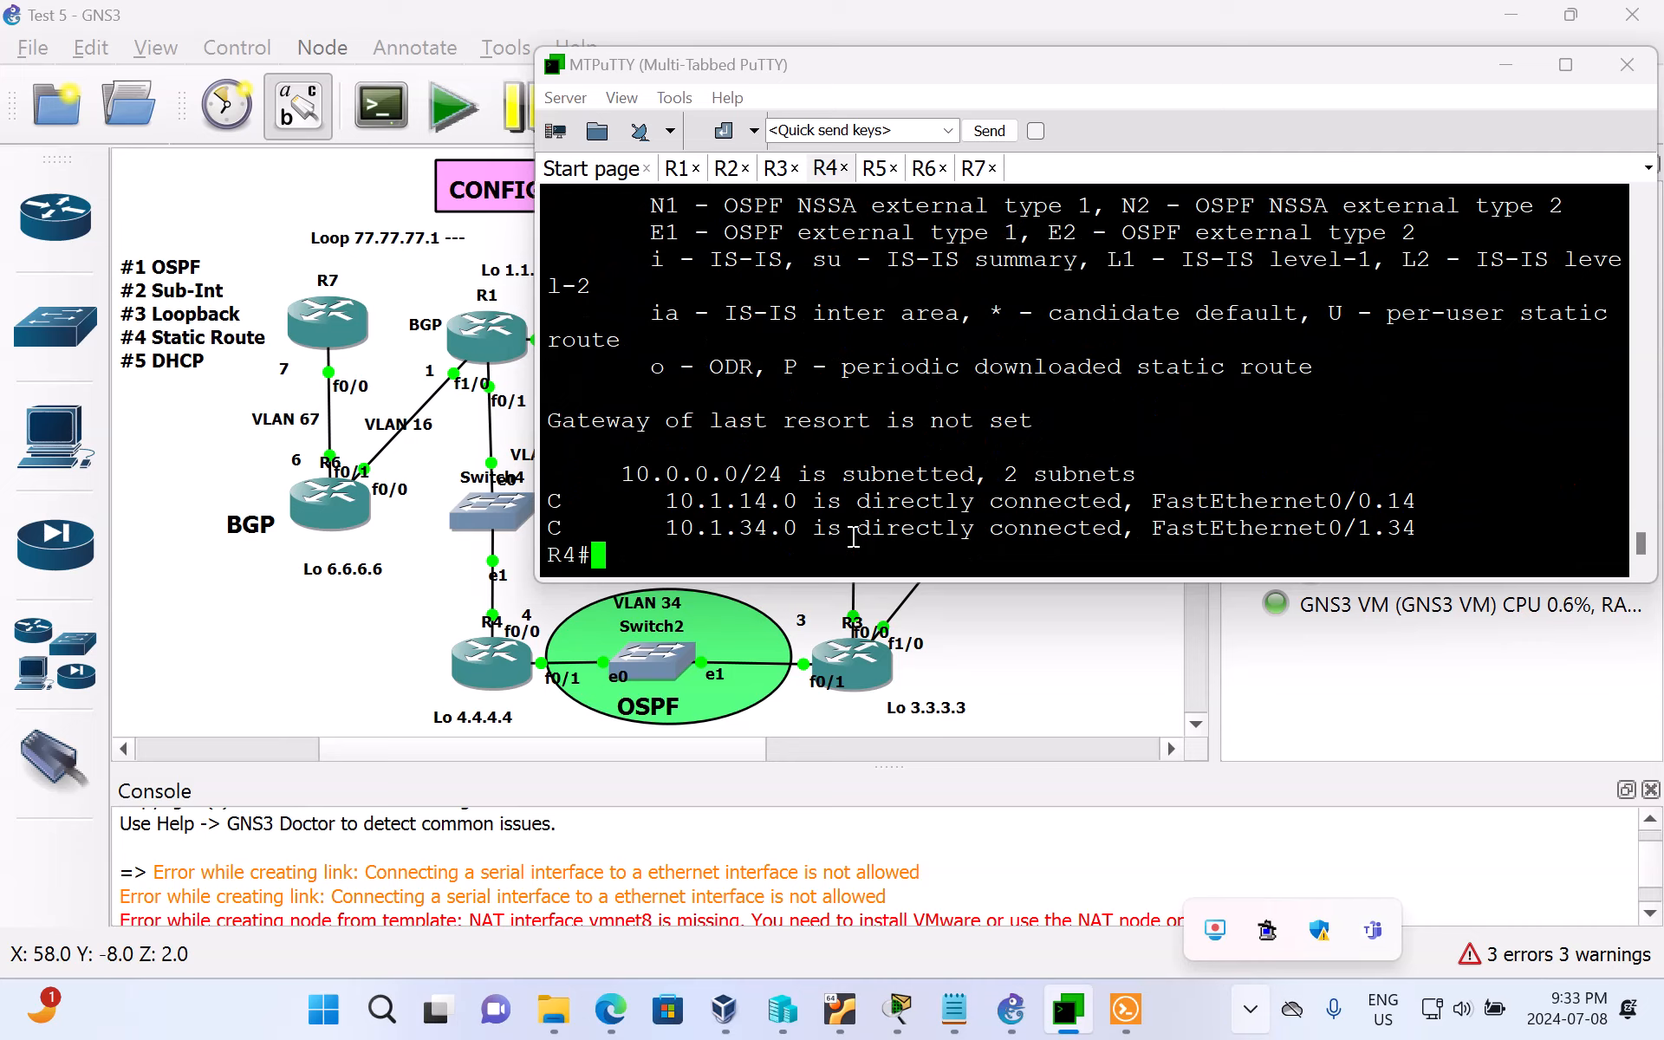
Step: Check R4's OSPF neighbors with sh ip ospf neighbor
{"action": "type", "text": "sh ip ospf nei"}
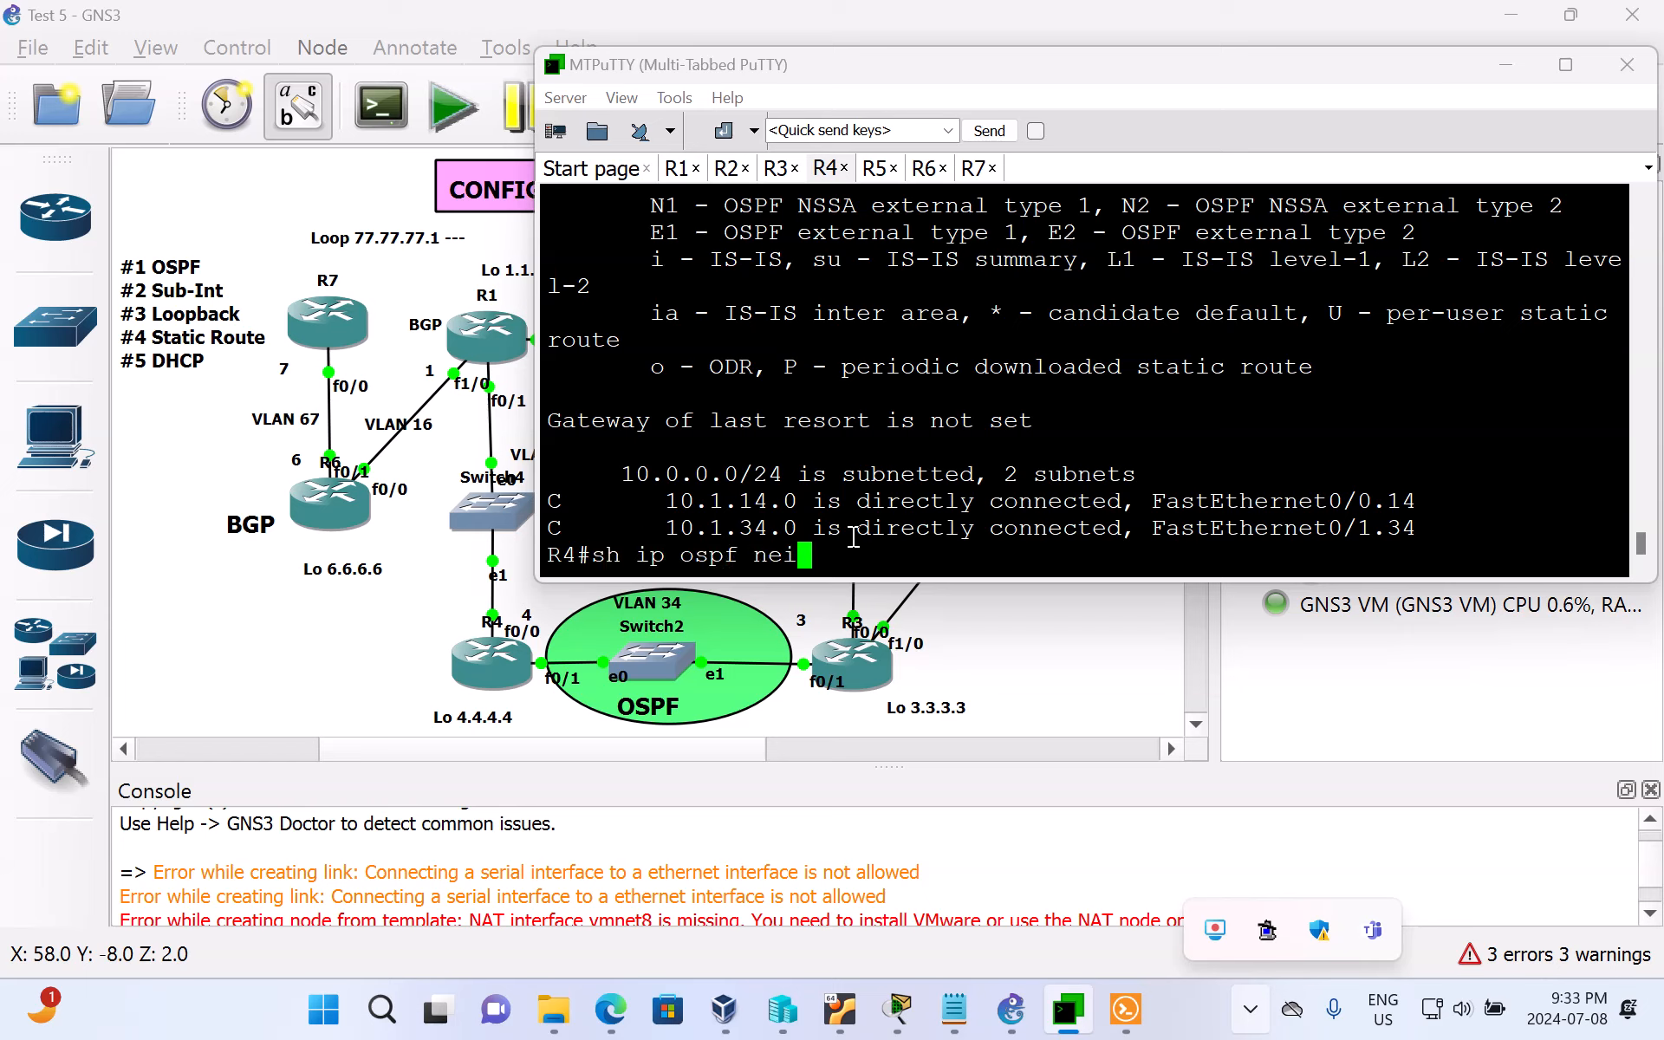
{"action": "key", "text": "Tab"}
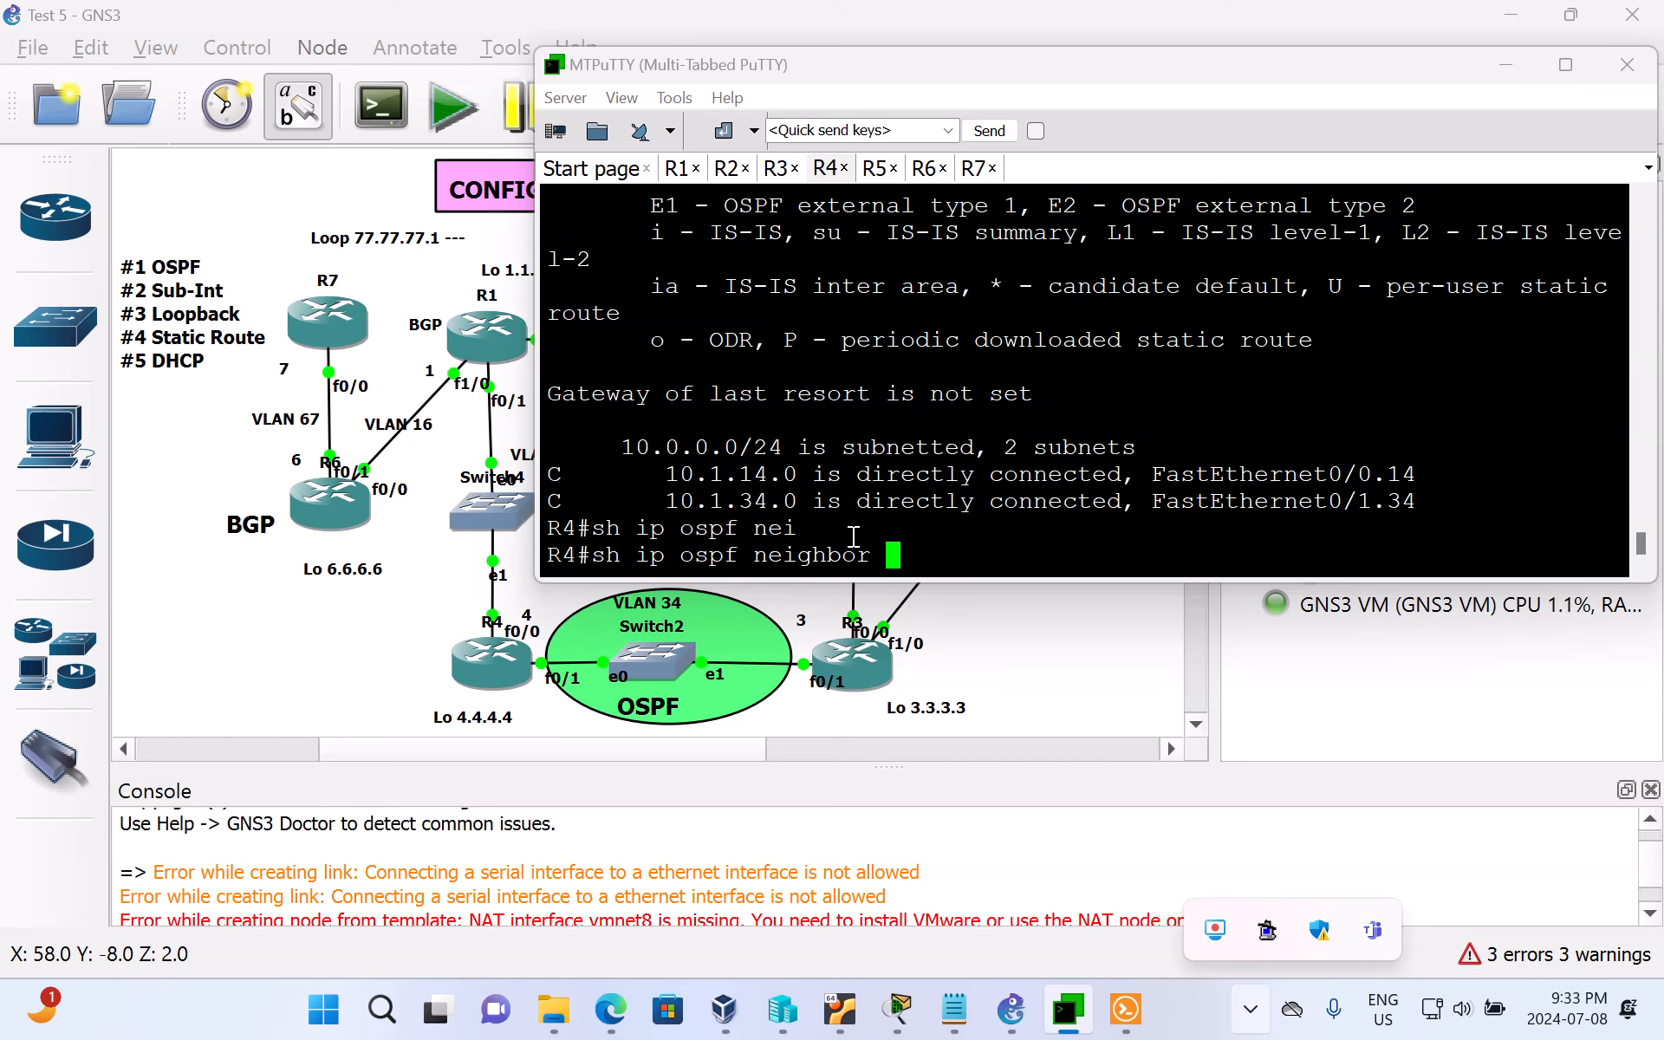
{"action": "key", "text": "Return"}
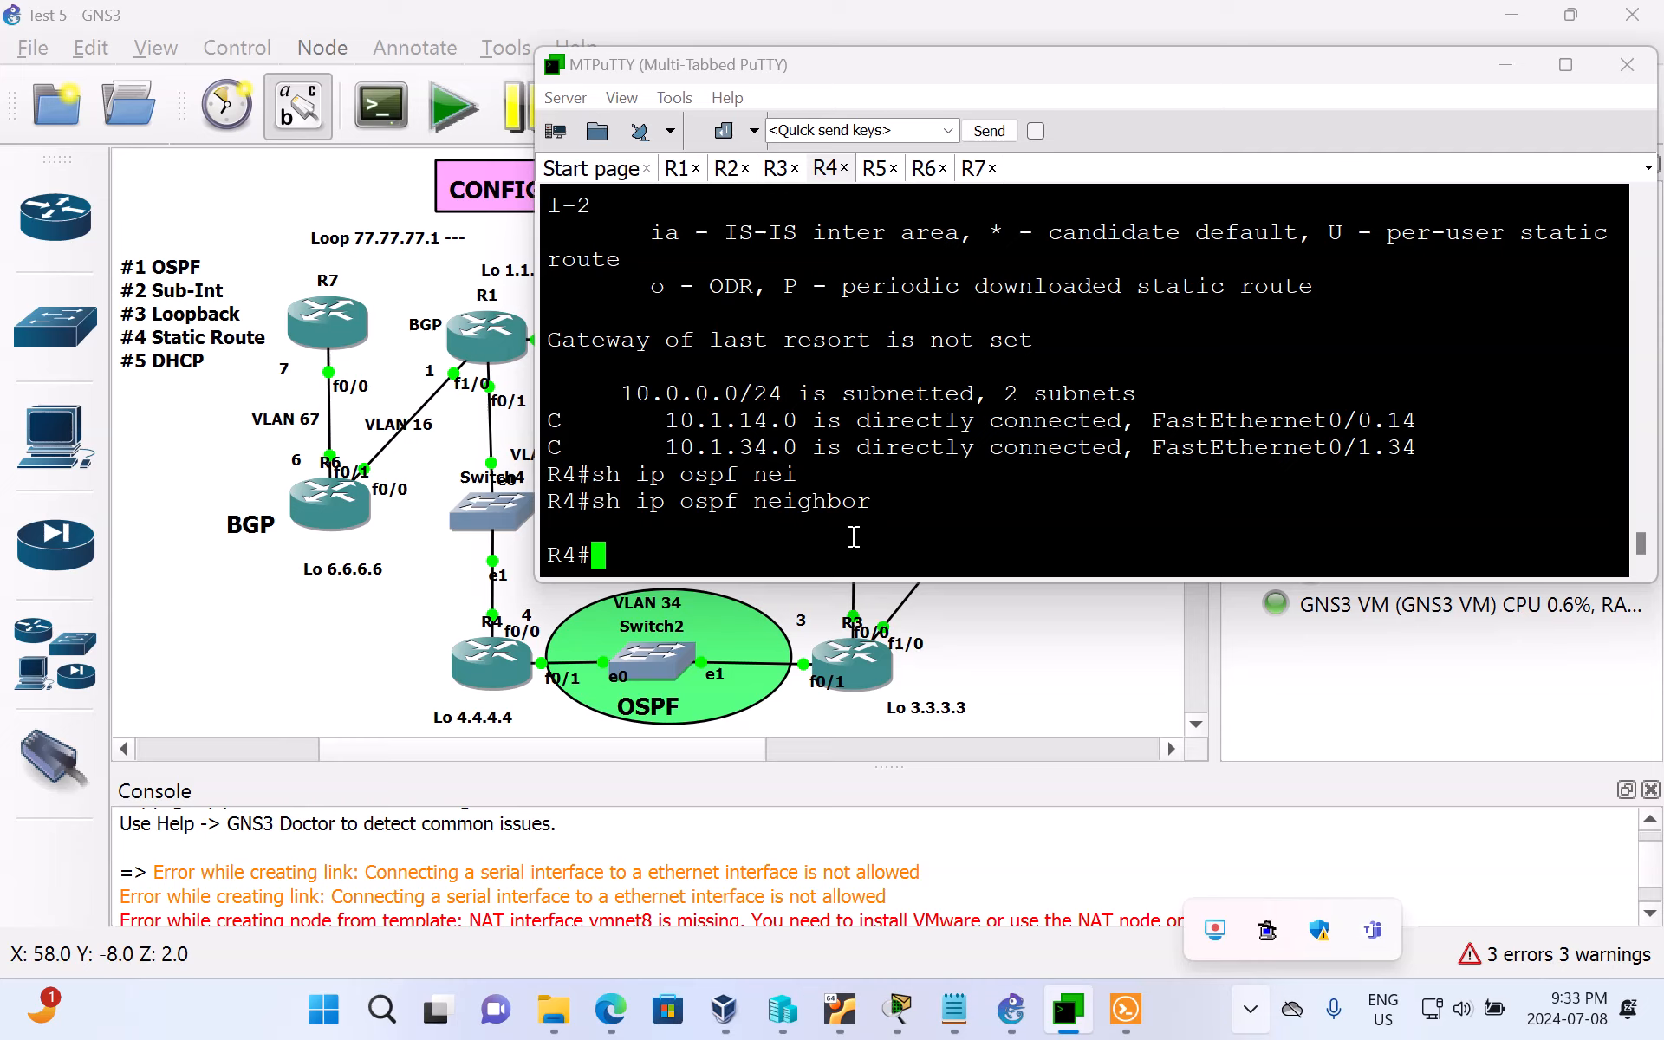
Step: Enter global configuration on R4 and start OSPF process 34, matching the VLAN number between R4 and R3
{"action": "type", "text": "conf t"}
{"action": "key", "text": "Return"}
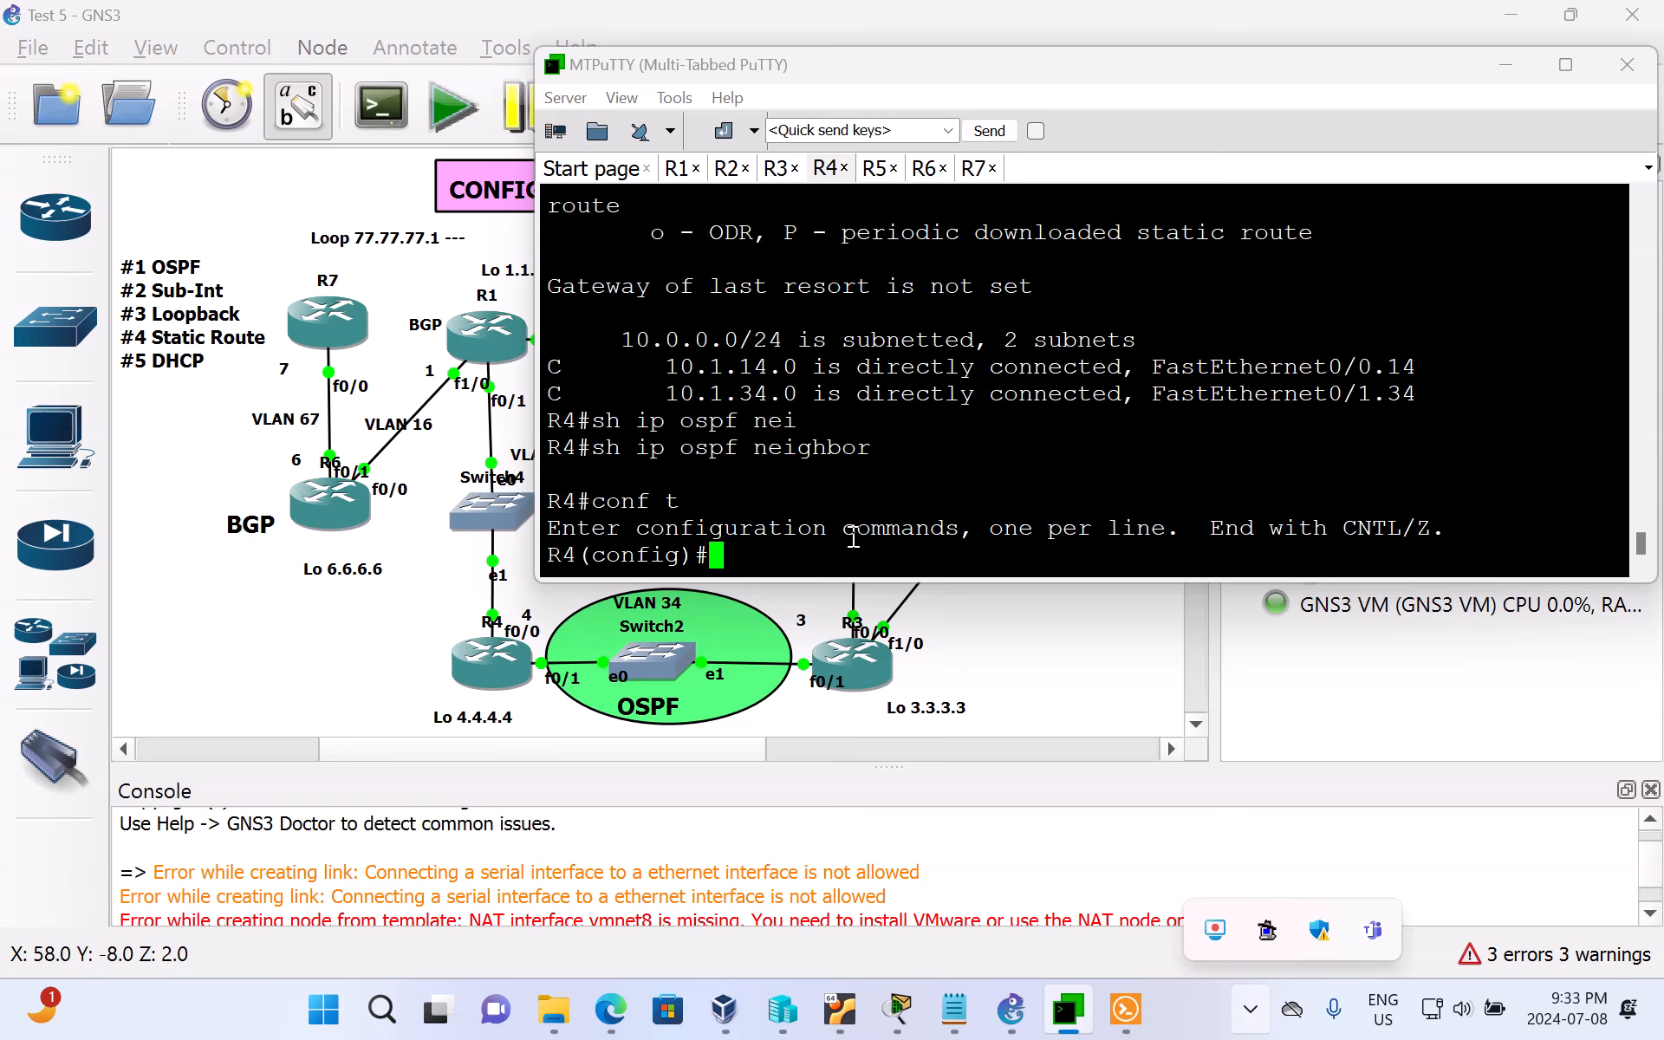
{"action": "type", "text": "router ospf"}
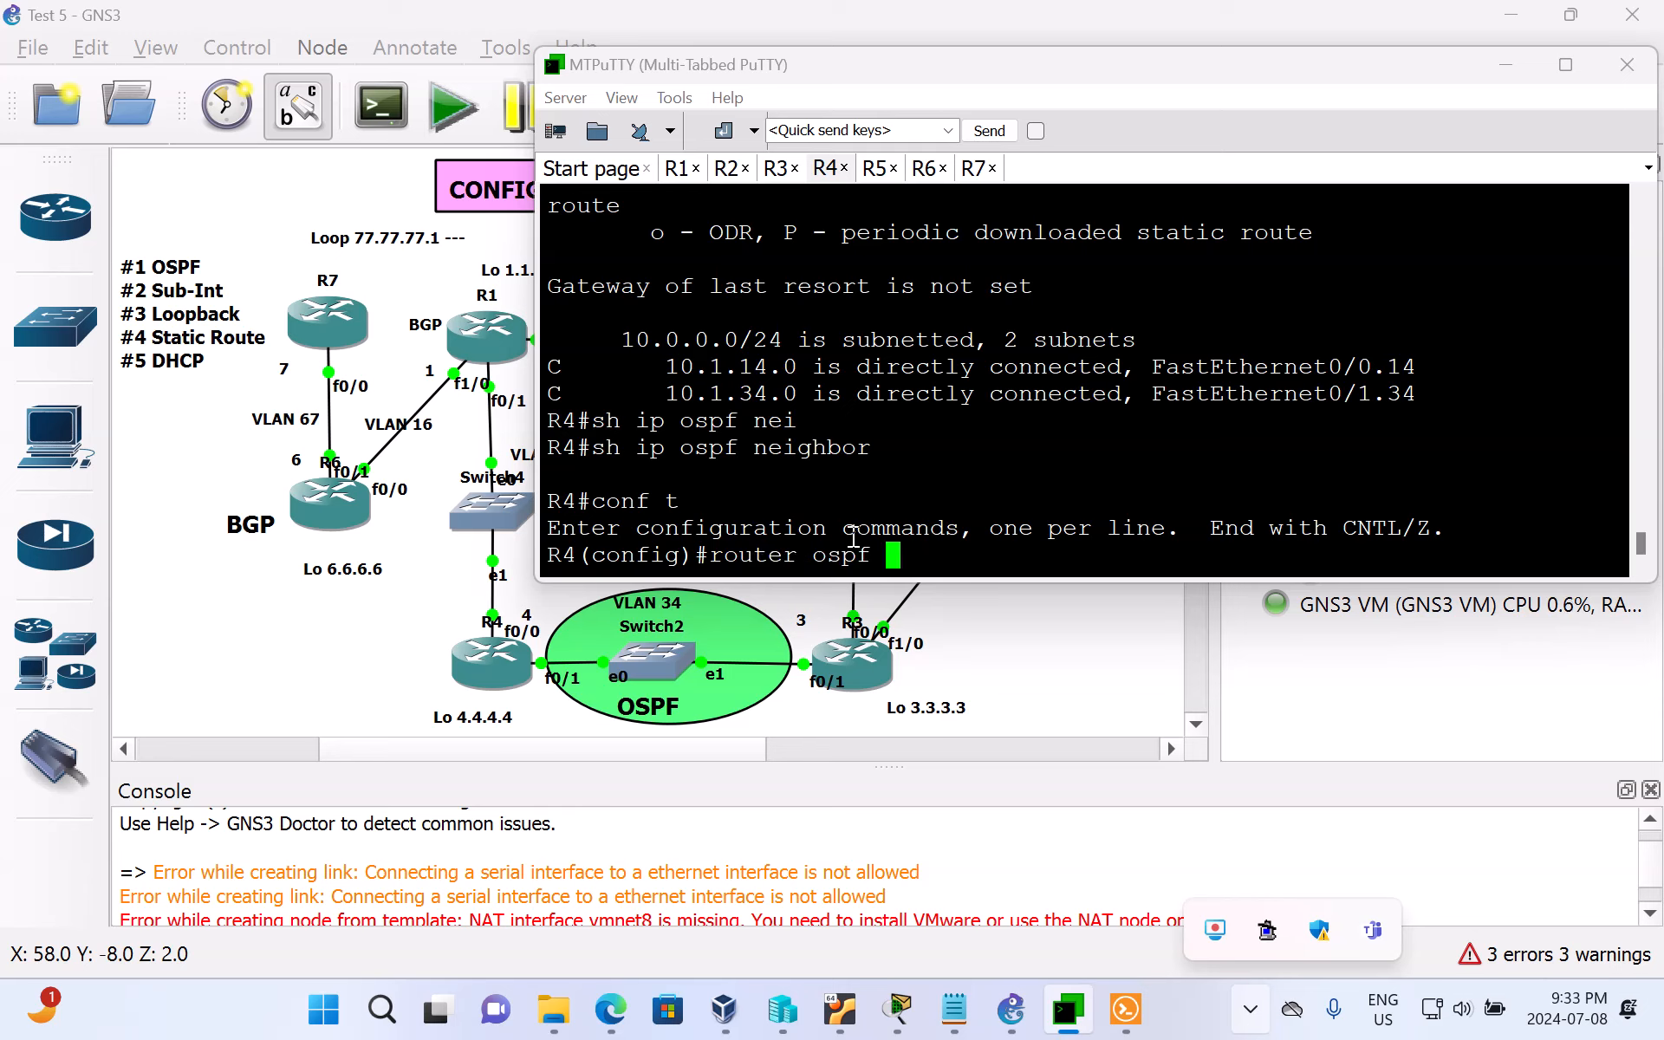
{"action": "double_click", "coordinate": [650, 610]}
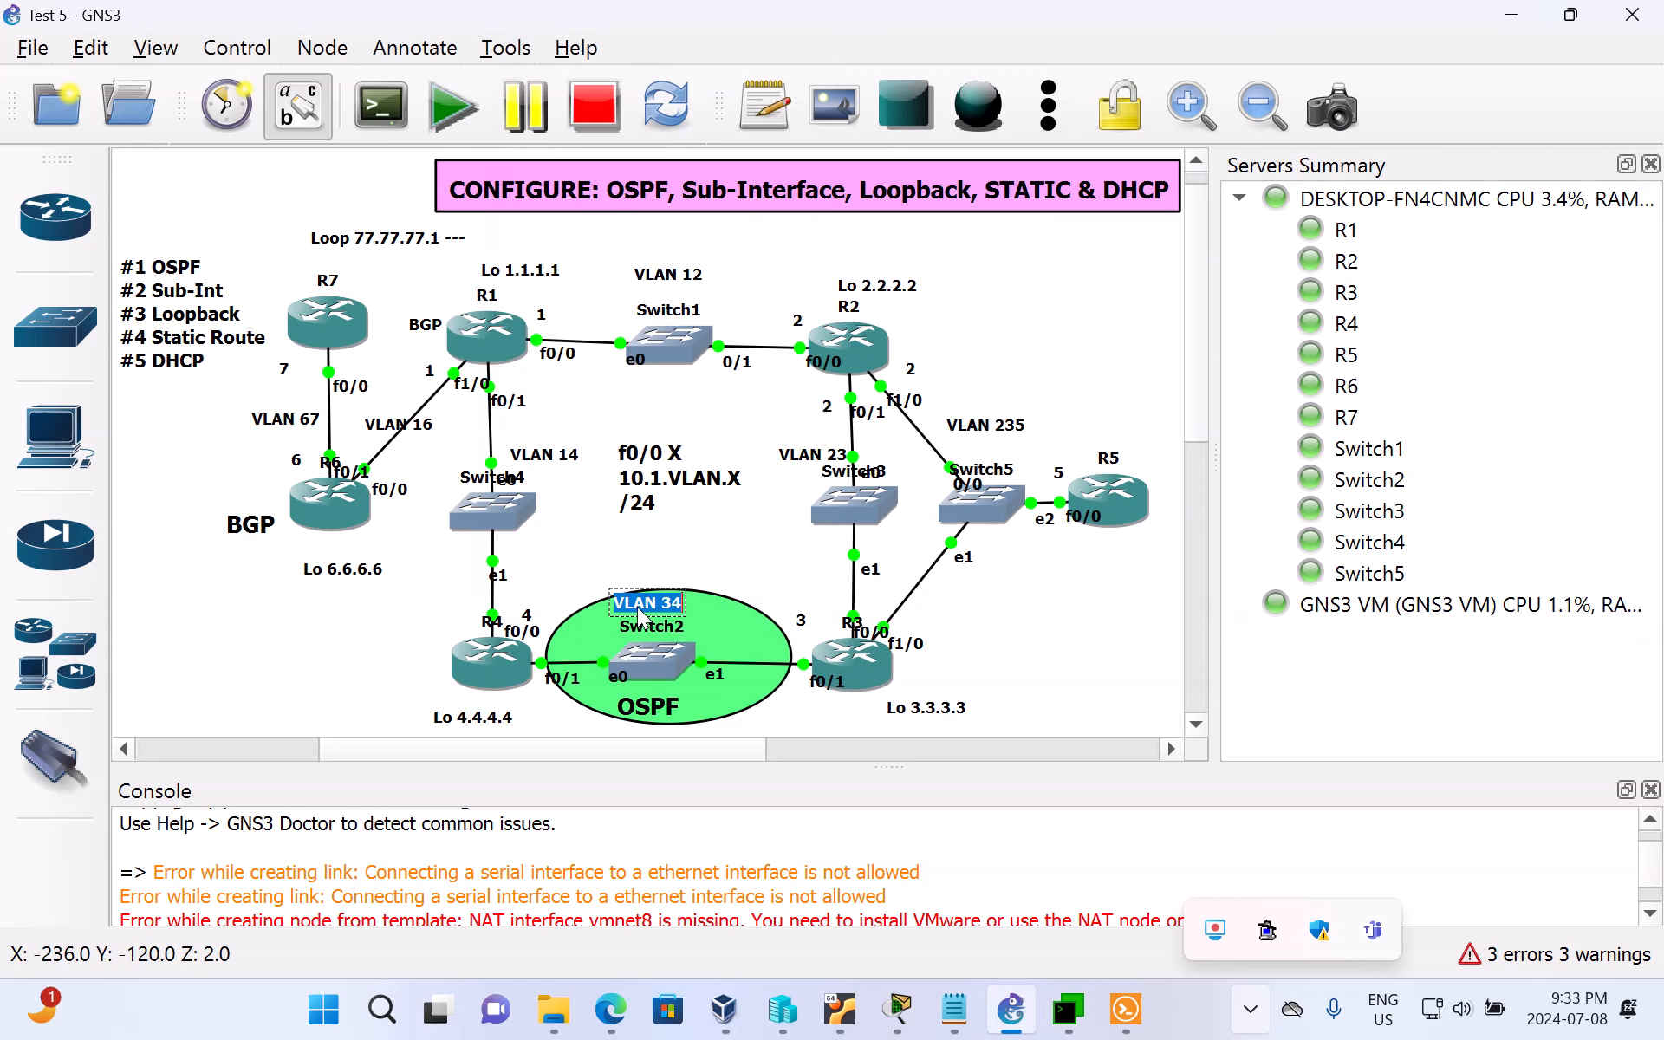
{"action": "mouse_move", "coordinate": [1090, 1009]}
{"action": "left_click", "coordinate": [1101, 858]}
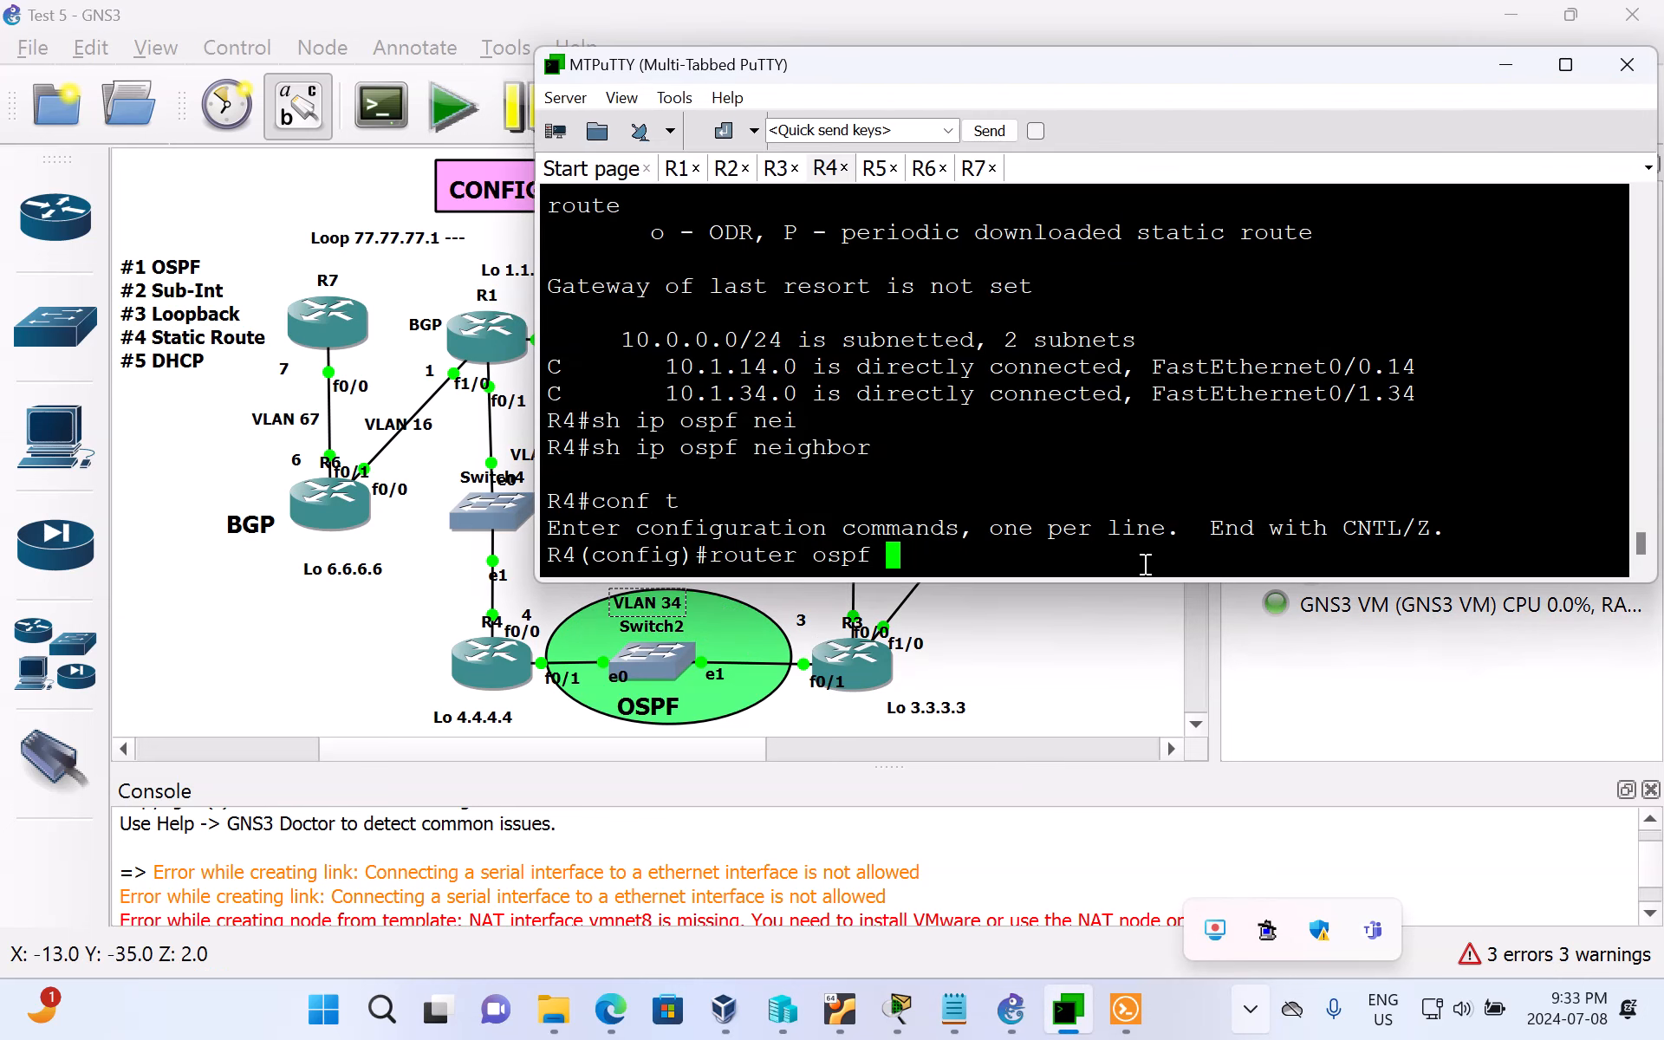
{"action": "type", "text": "34"}
{"action": "key", "text": "Return"}
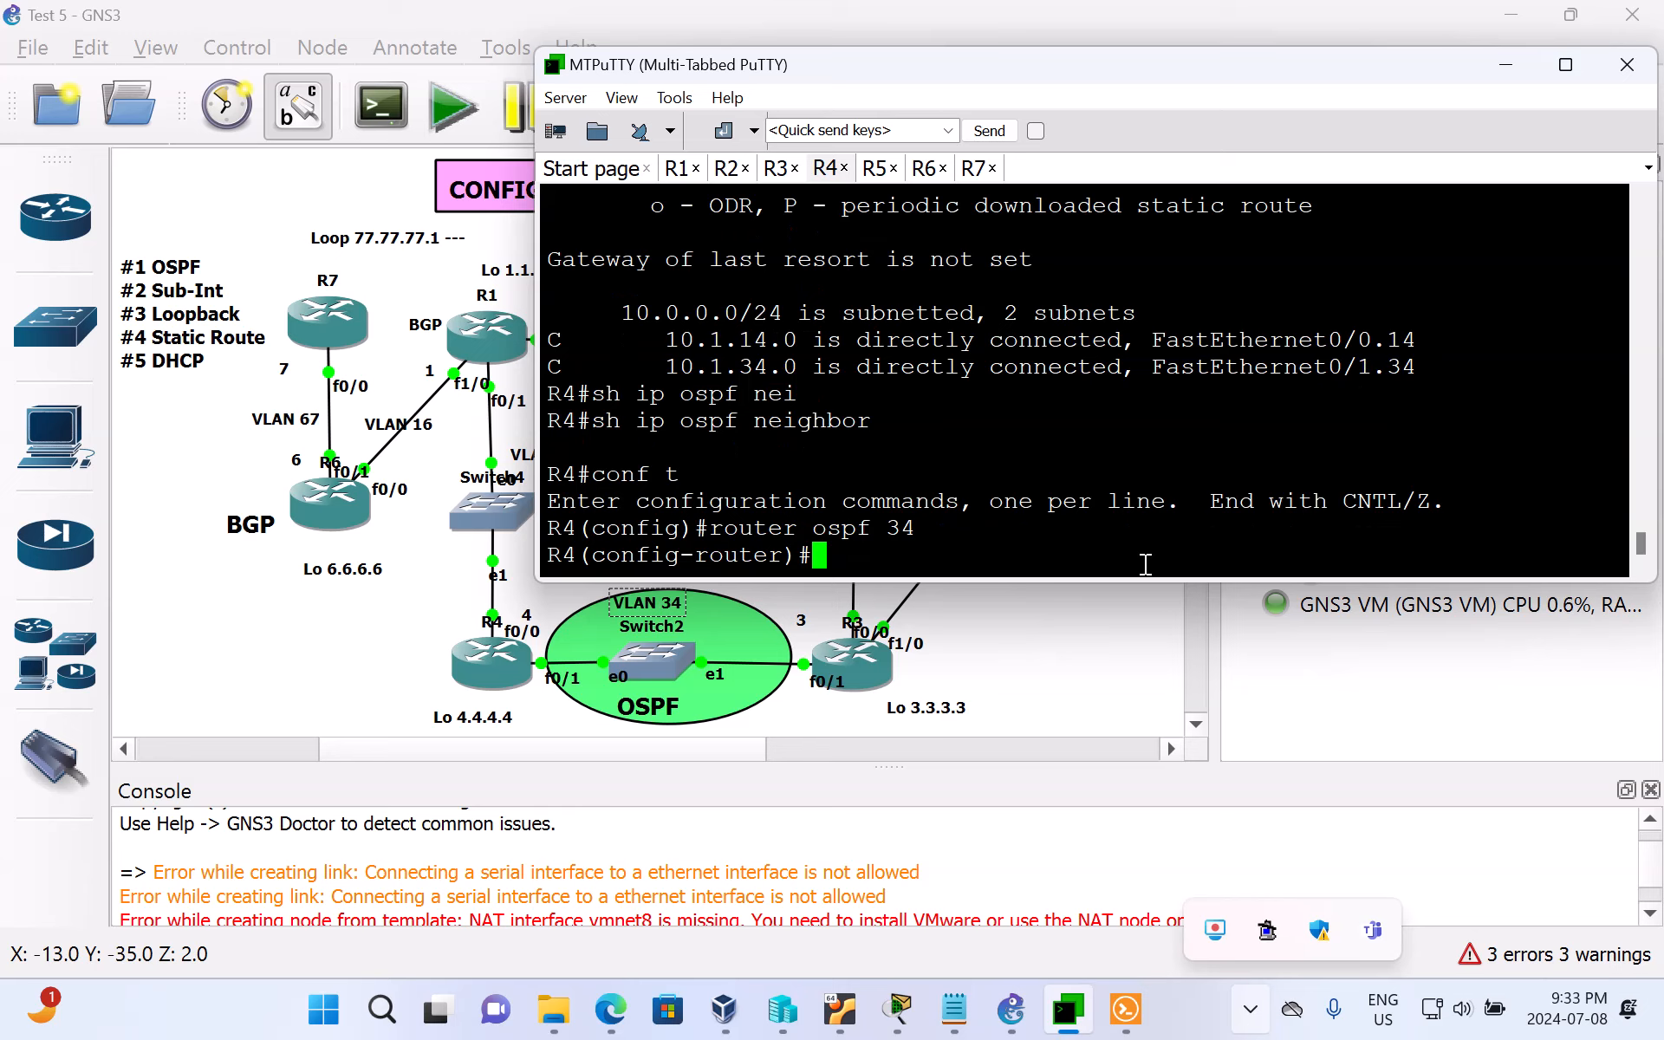
Step: Try to advertise R4's VLAN 34 interface in OSPF with network 10.1.34.4 0.0.0.255 area o
{"action": "type", "text": "network"}
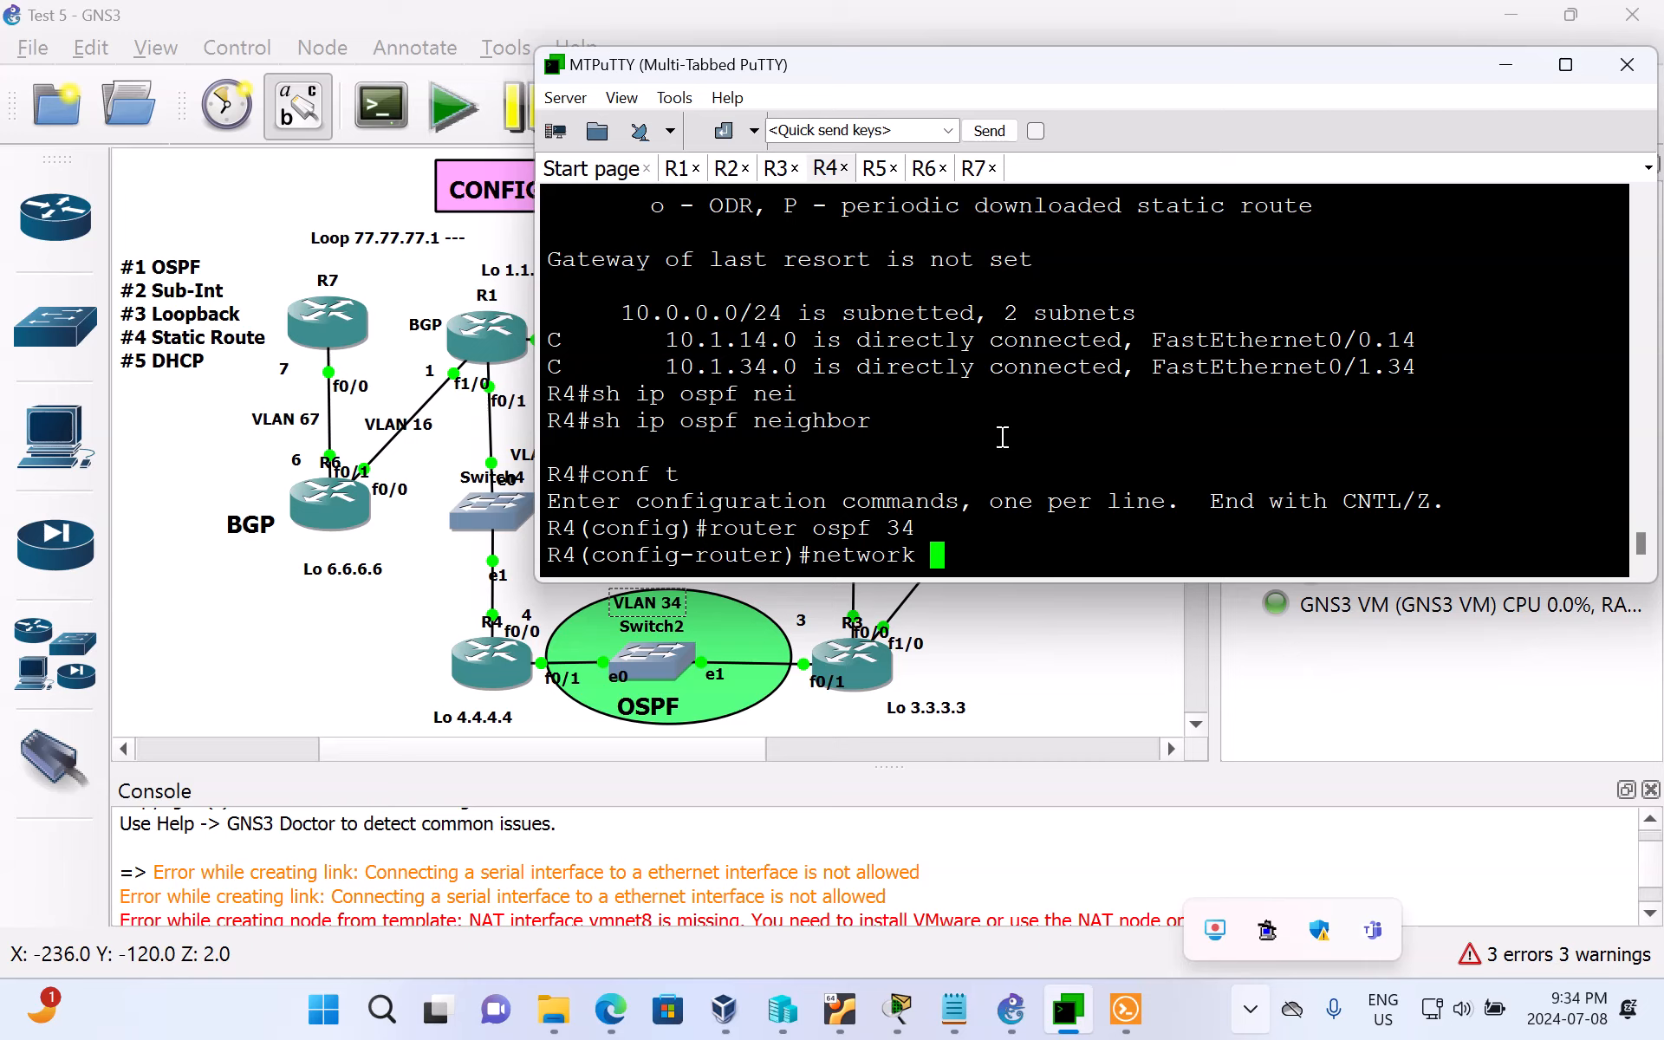
{"action": "type", "text": "10.1.34.4"}
{"action": "type", "text": "0."}
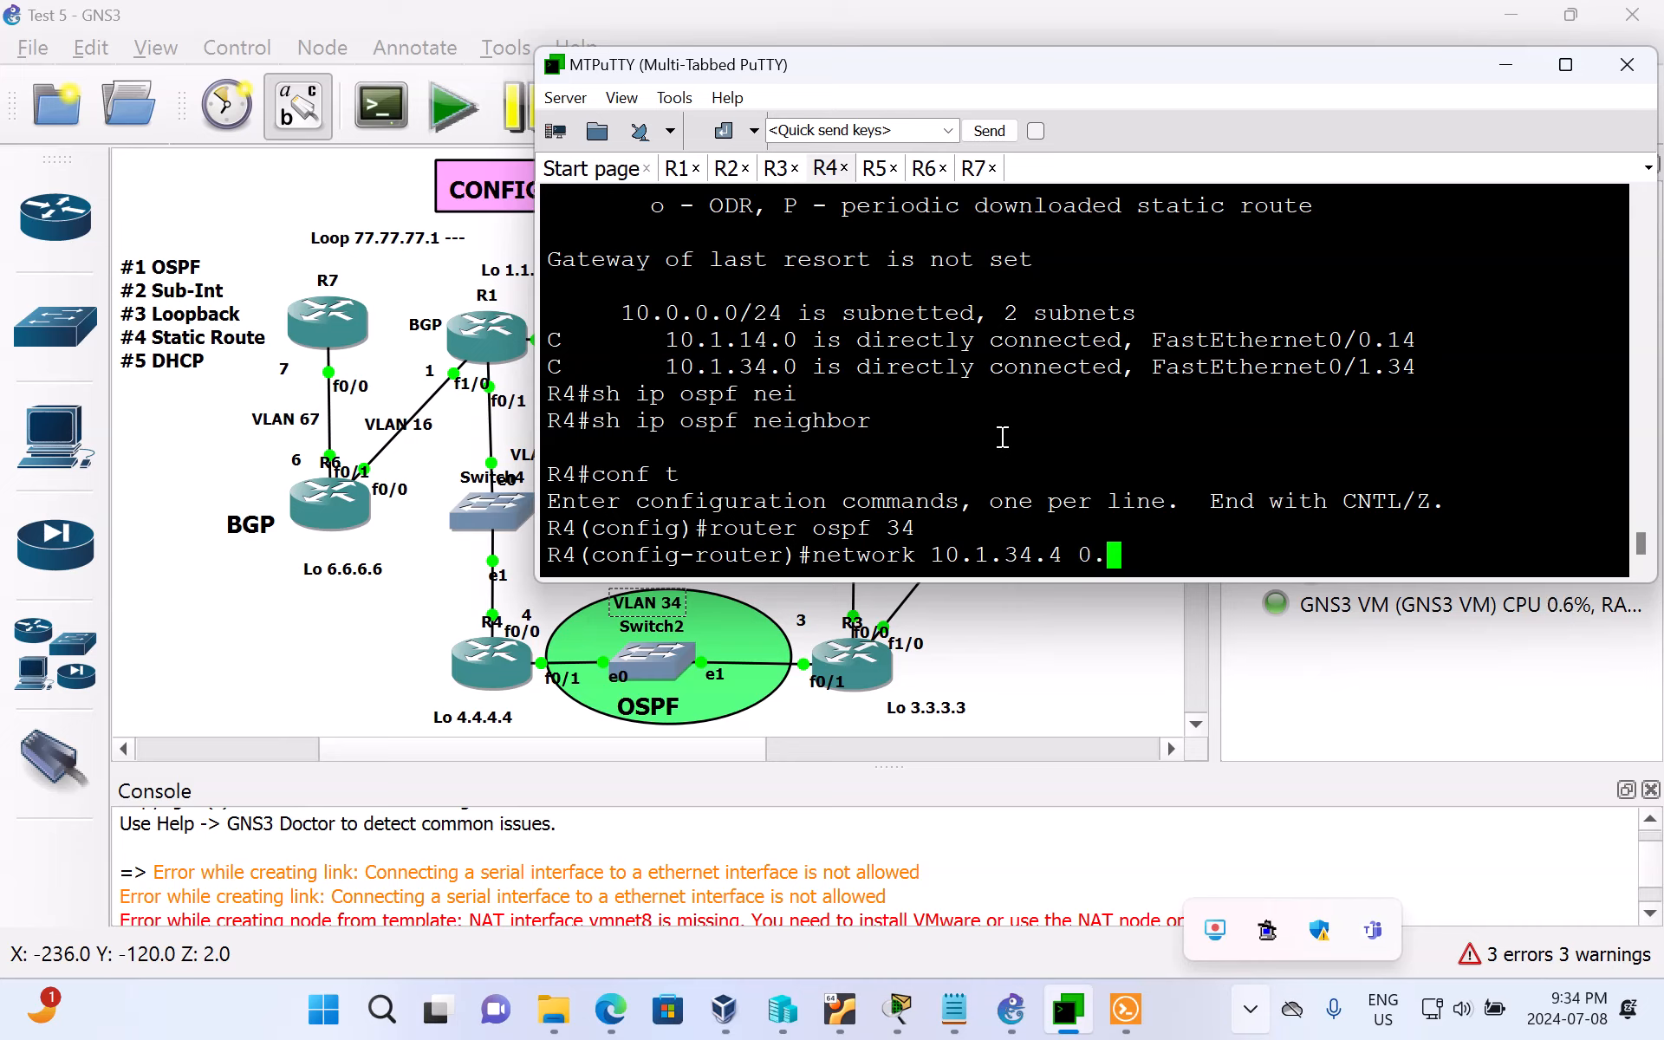
{"action": "type", "text": "0.0.255"}
{"action": "type", "text": "area"}
{"action": "type", "text": " o"}
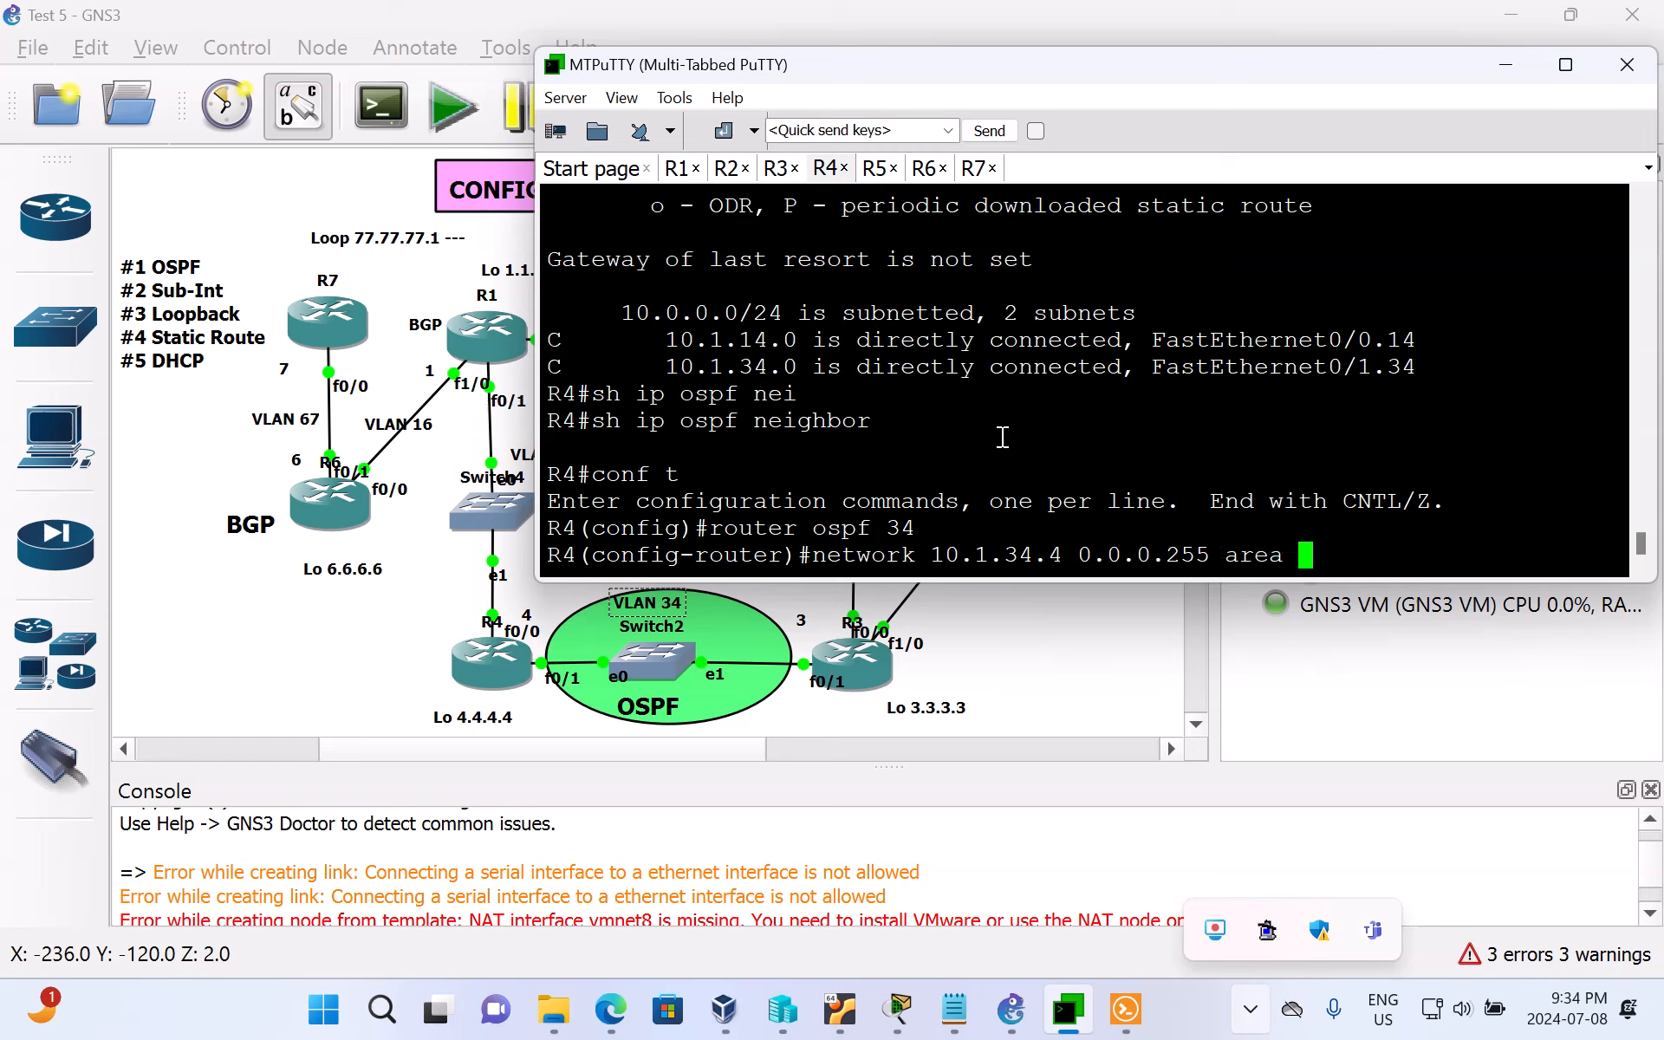
{"action": "key", "text": "Return"}
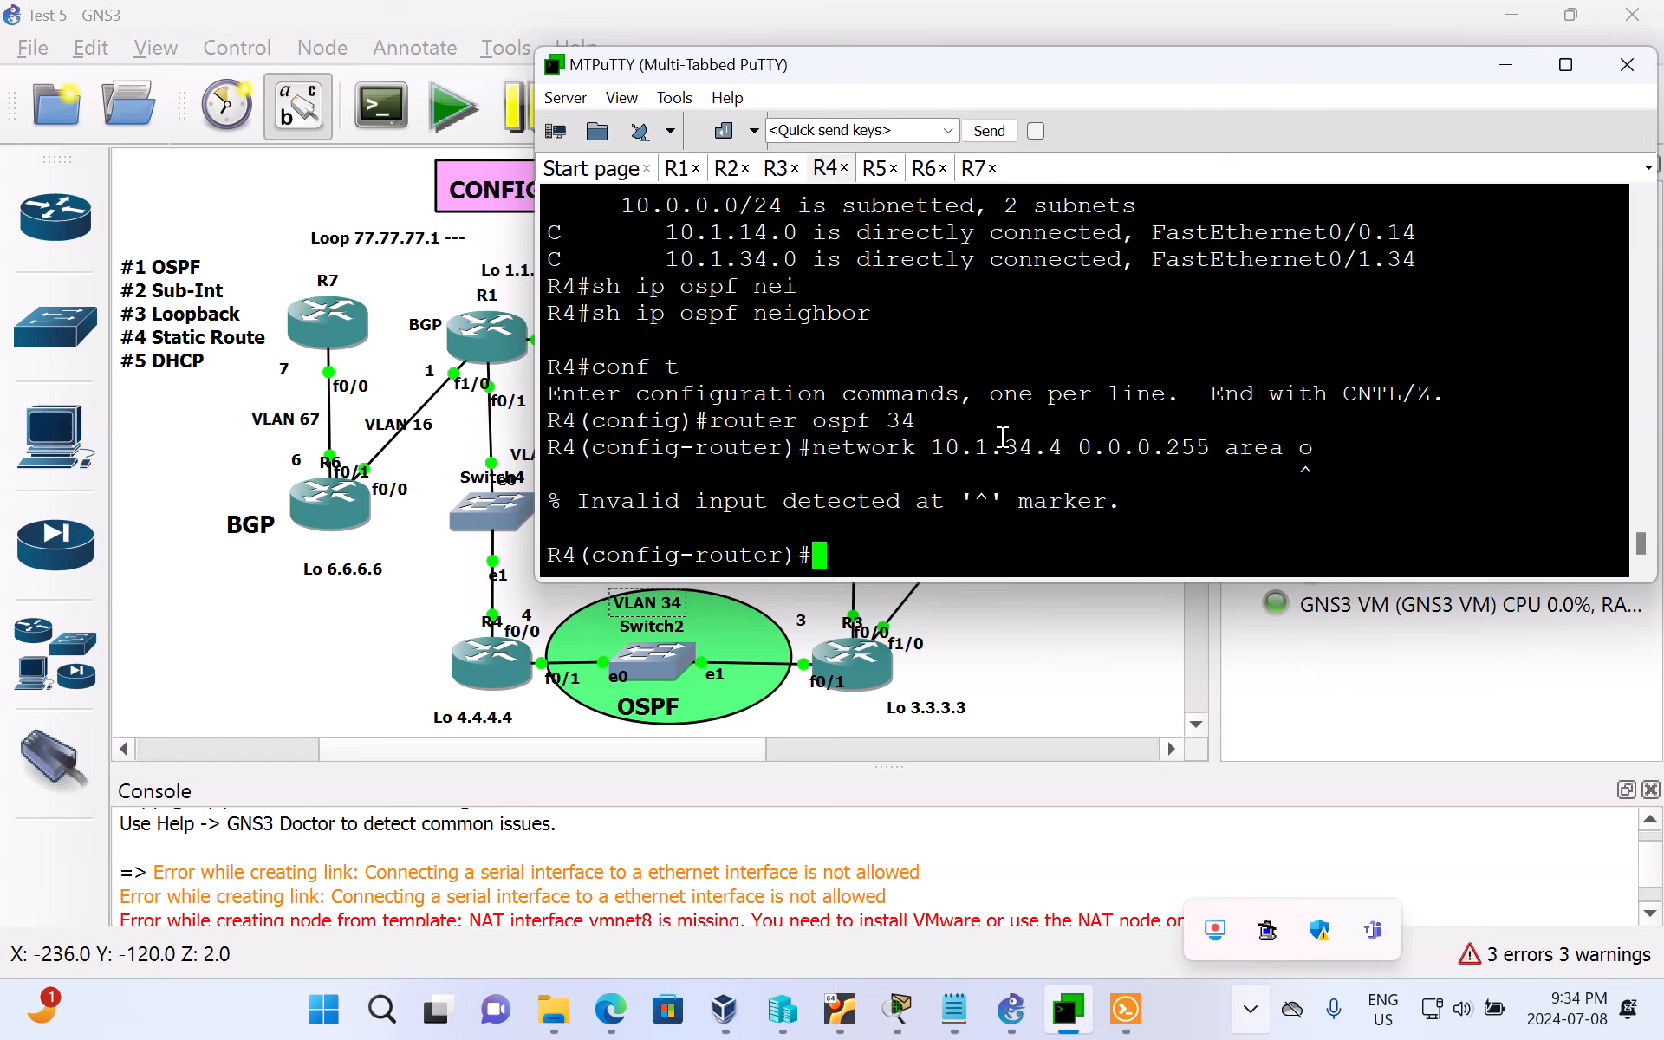
Step: Correct the area in R4's OSPF network statement to 0 and run network 10.1.34.4 0.0.0.255 area 0
{"action": "key", "text": "Up"}
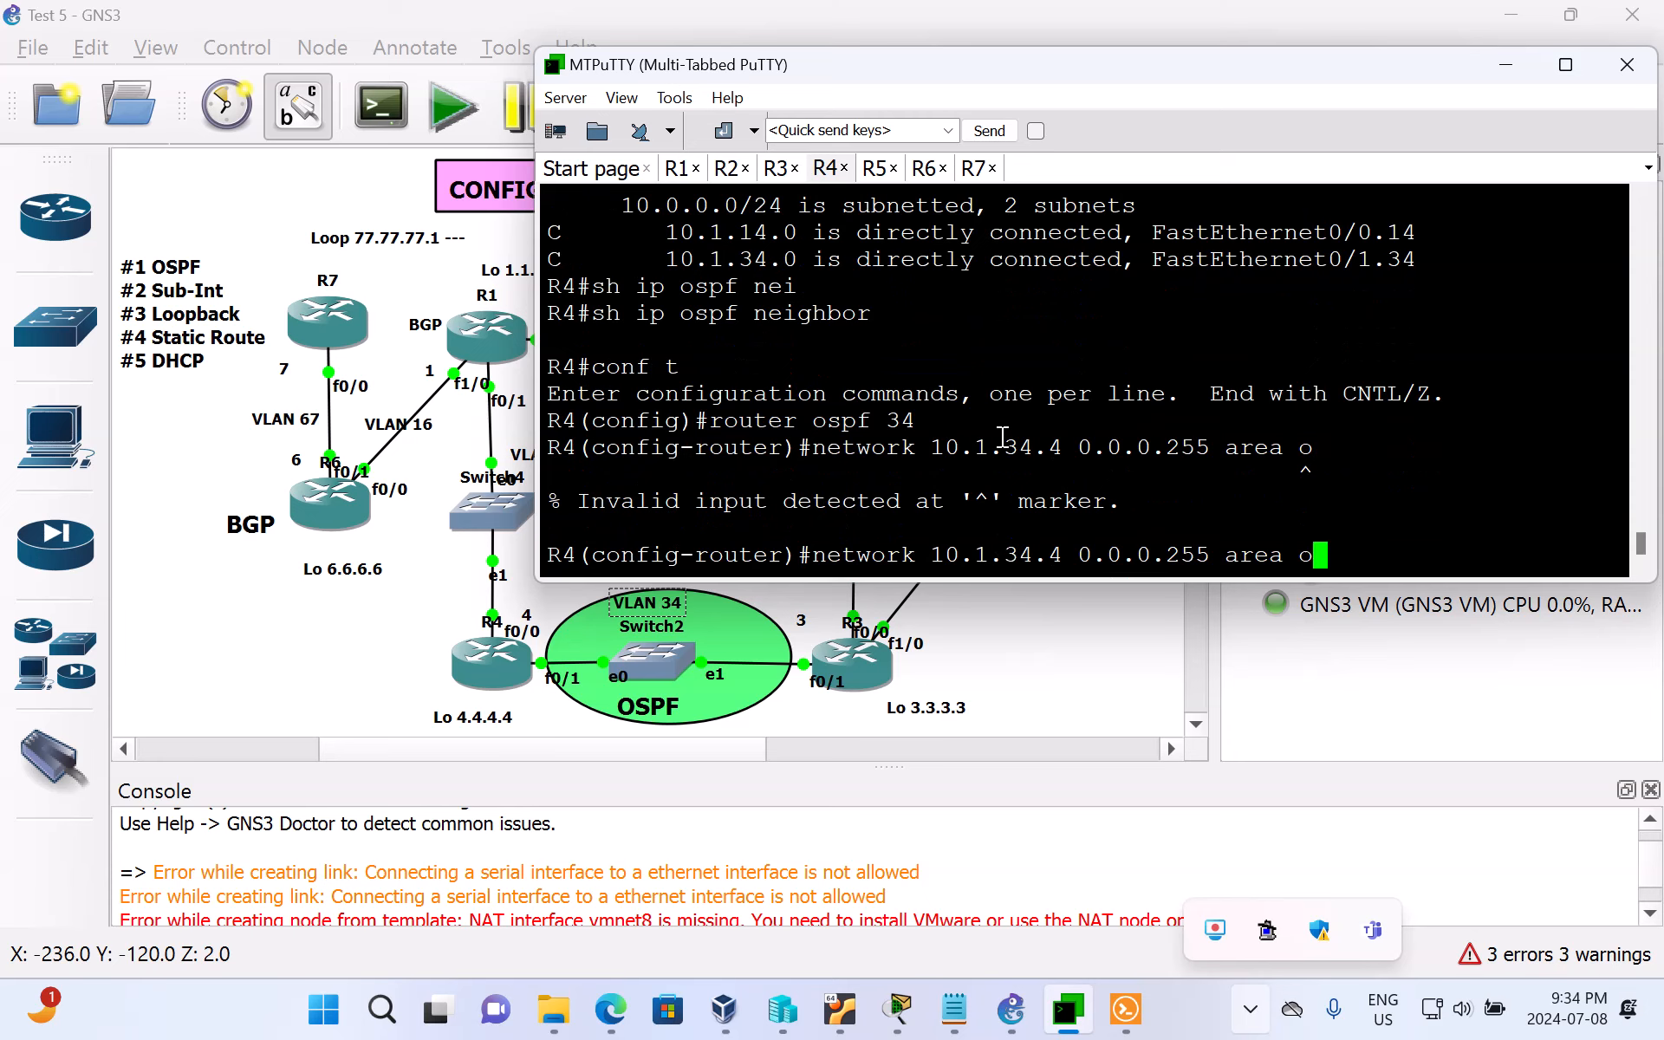
{"action": "key", "text": "BackSpace"}
{"action": "type", "text": "0"}
{"action": "key", "text": "Return"}
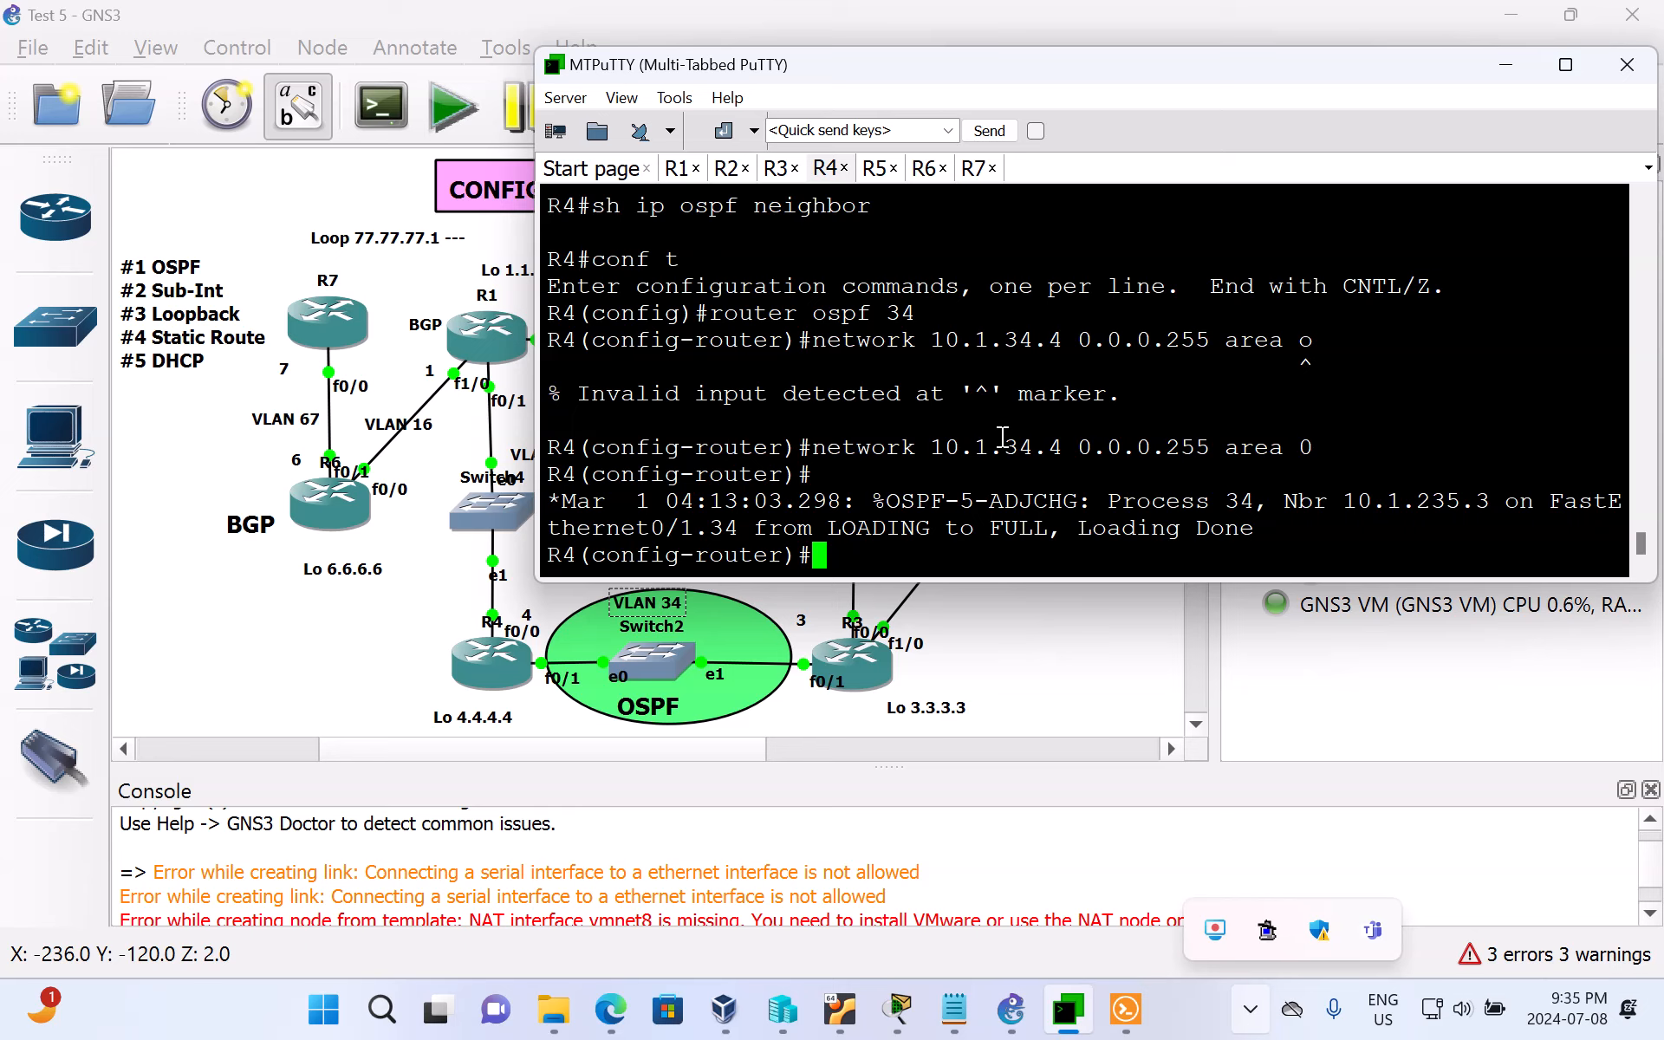
Step: Leave router configuration mode on R4 and return to the privileged prompt
{"action": "type", "text": "e"}
{"action": "type", "text": "nd"}
{"action": "key", "text": "Return"}
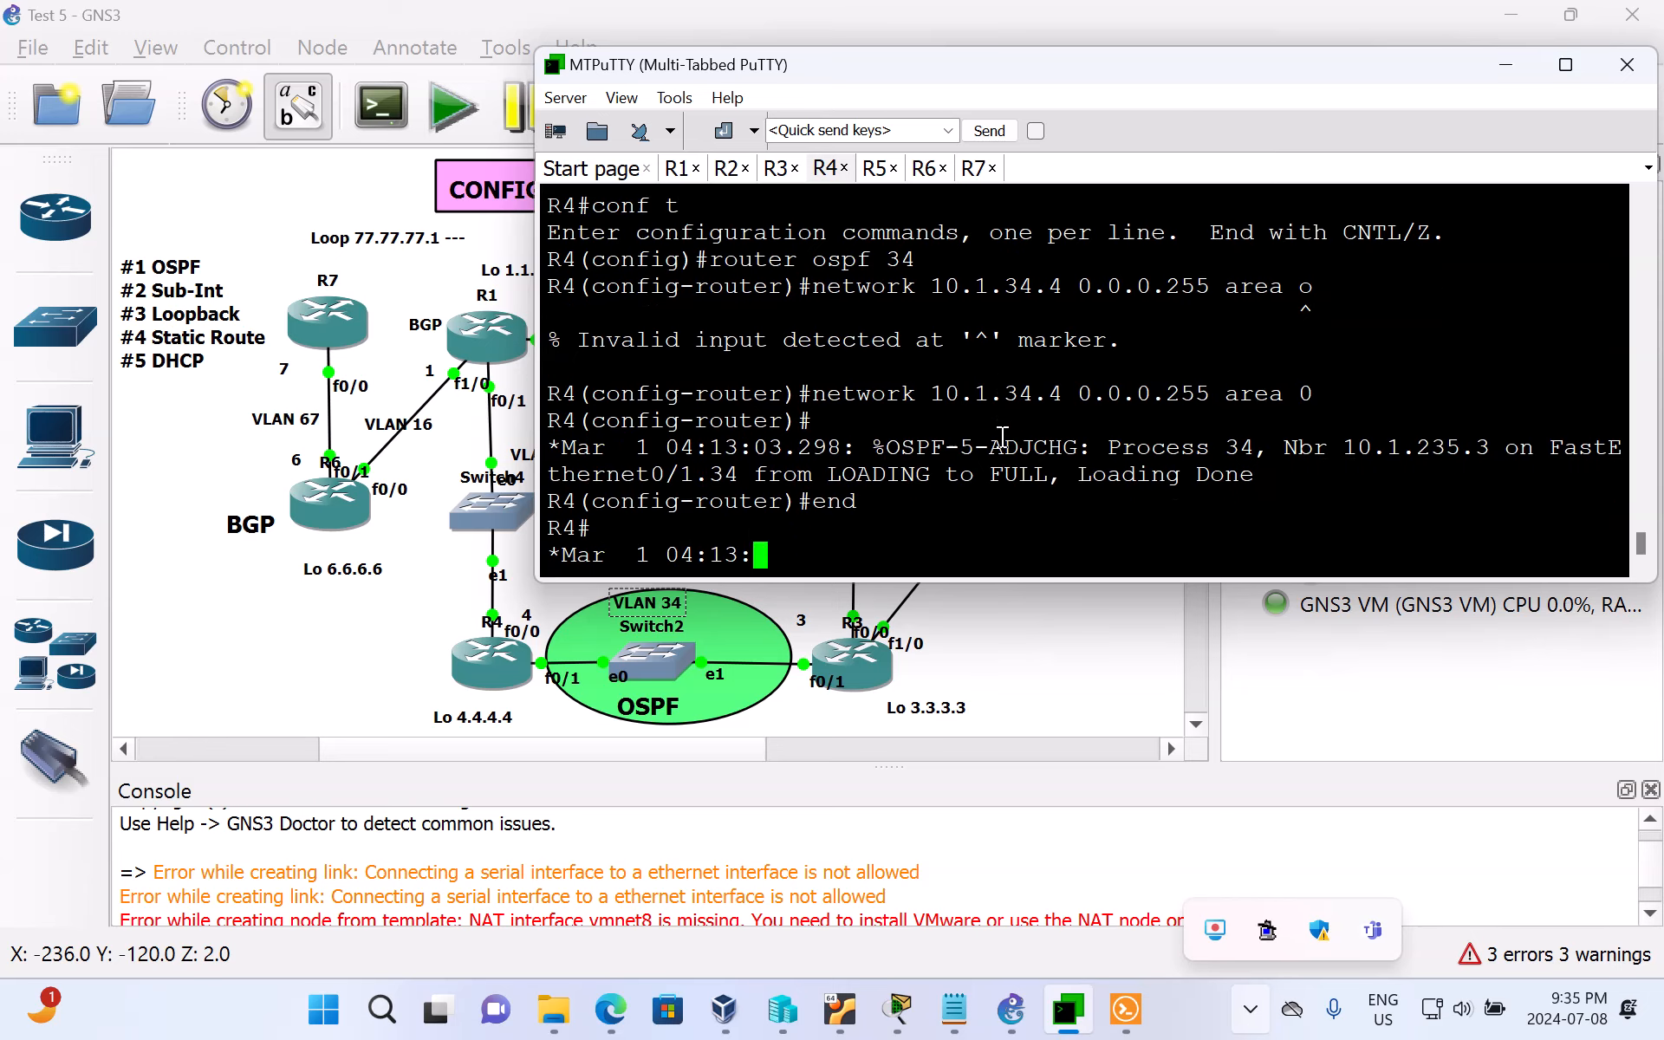
Step: Display R4's routing table with sh ip ro and examine the OSPF entry in the code legend and the O E2 routes
{"action": "type", "text": "s"}
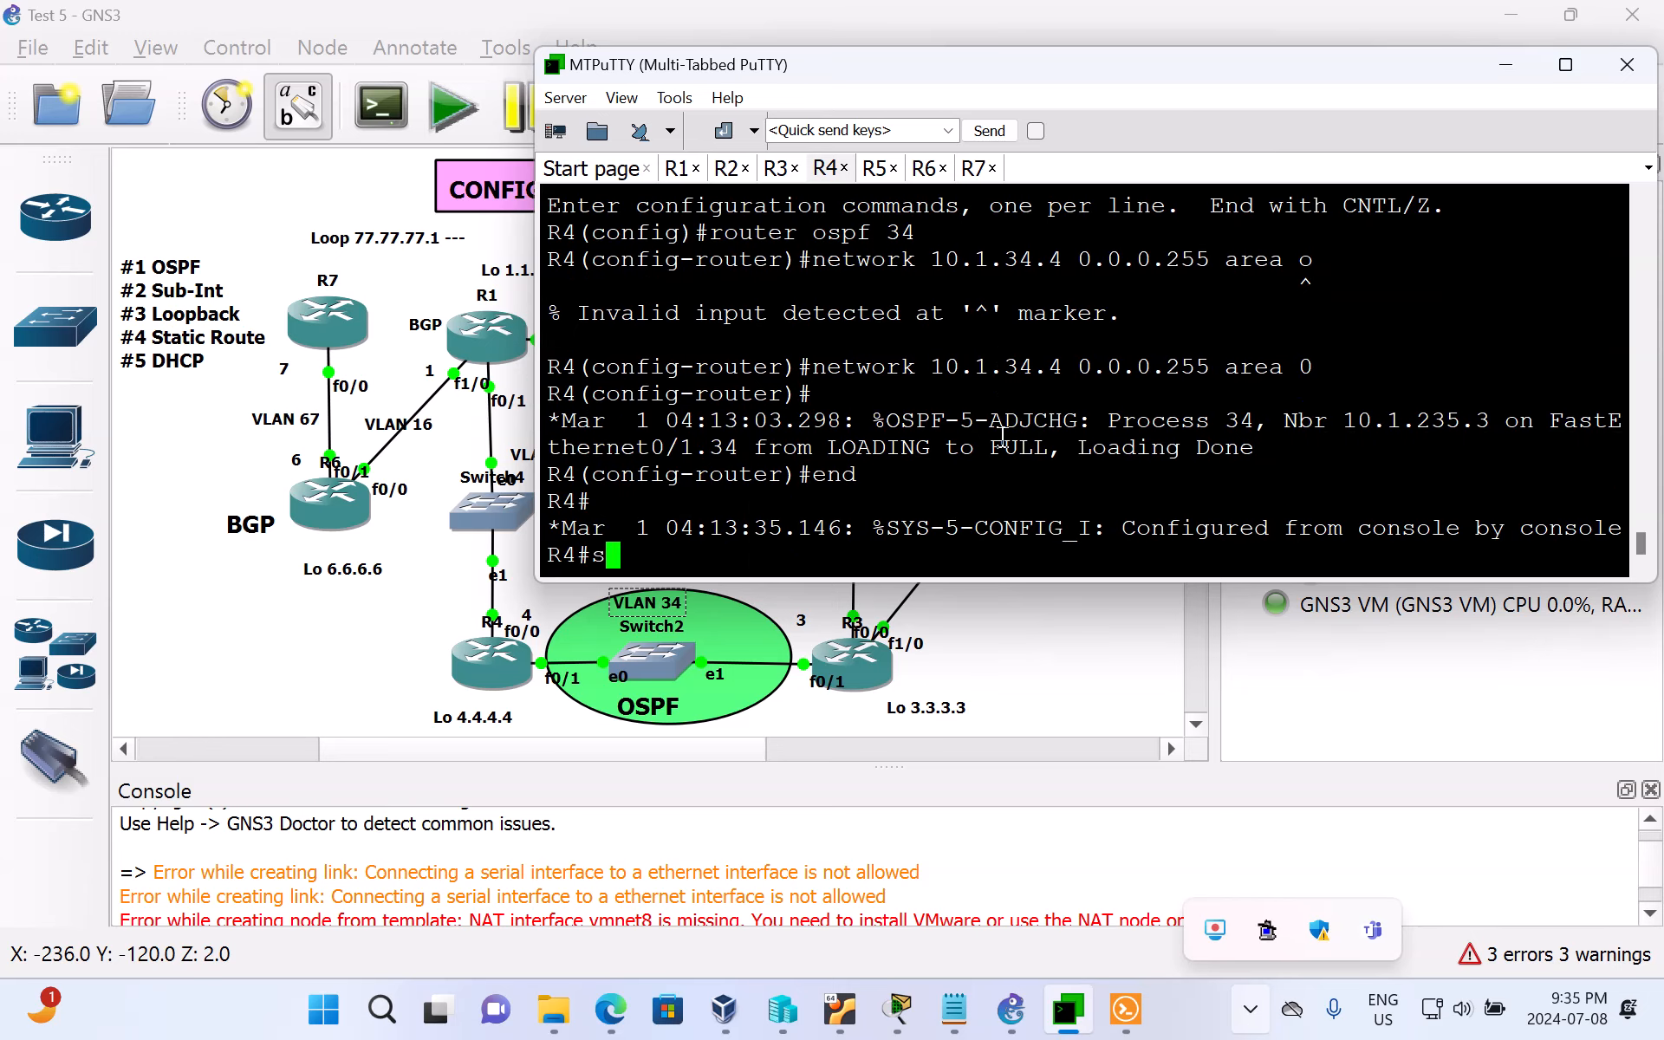
{"action": "type", "text": "h ip ro"}
{"action": "key", "text": "Return"}
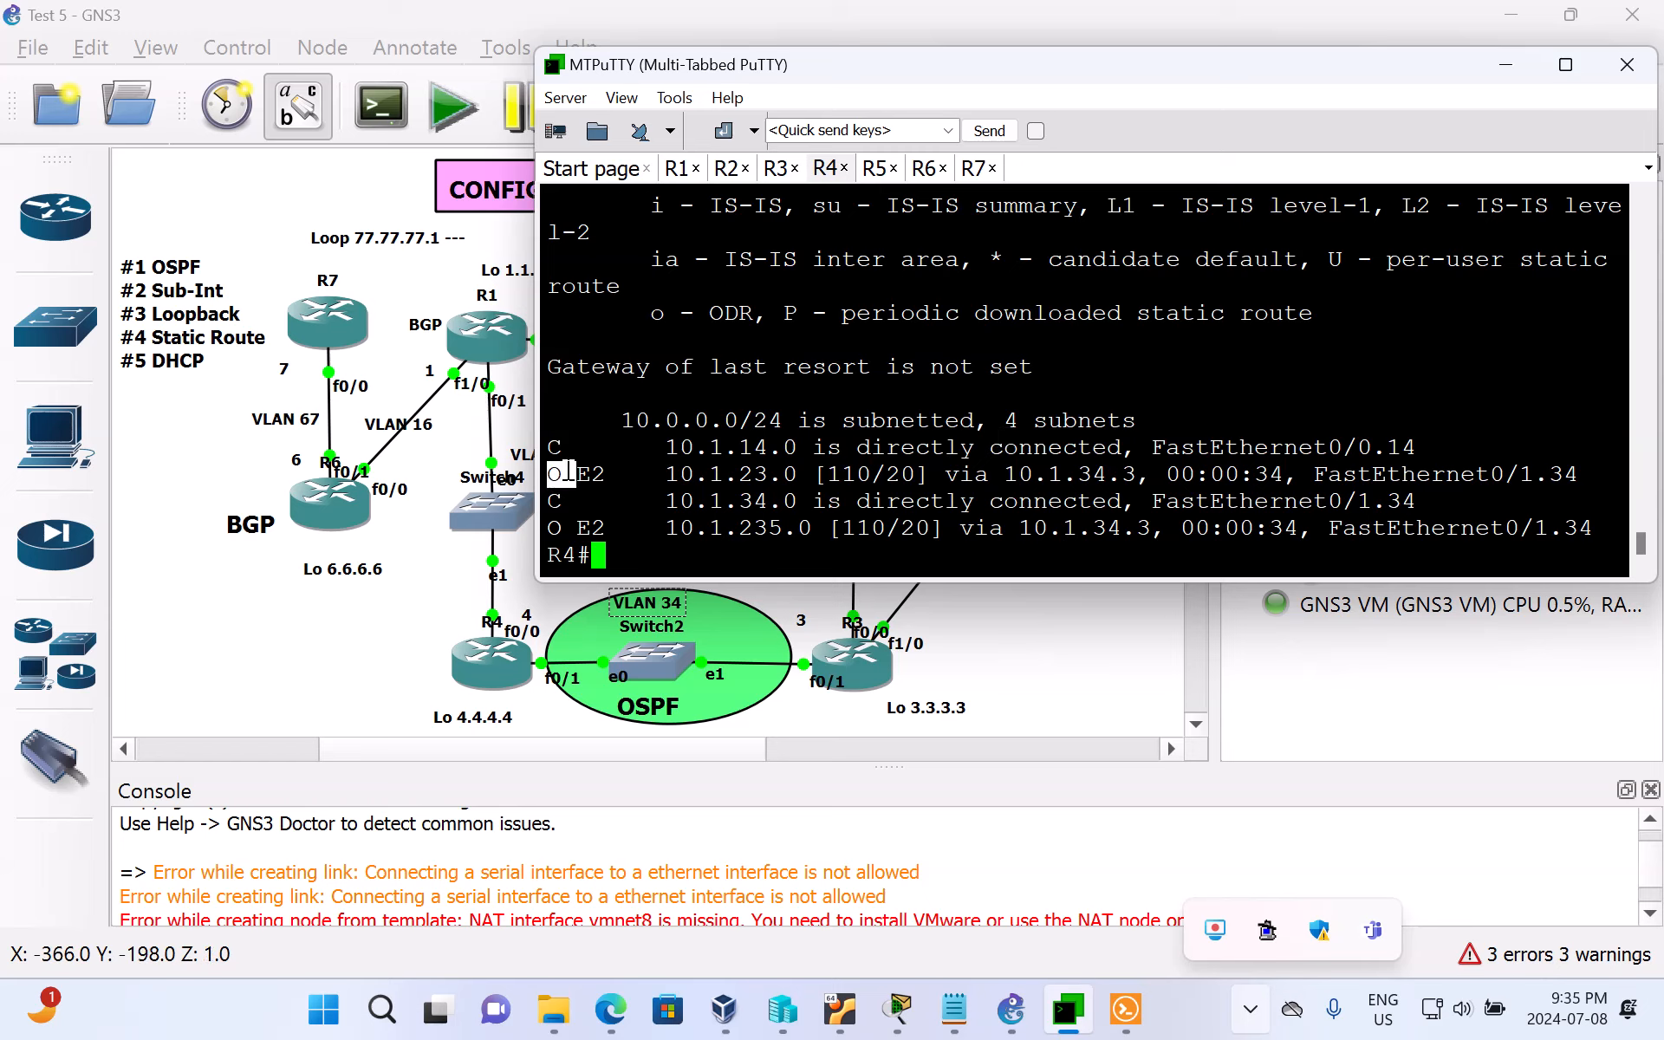
{"action": "scroll", "coordinate": [849, 369], "scroll_direction": "up", "scroll_amount": 9}
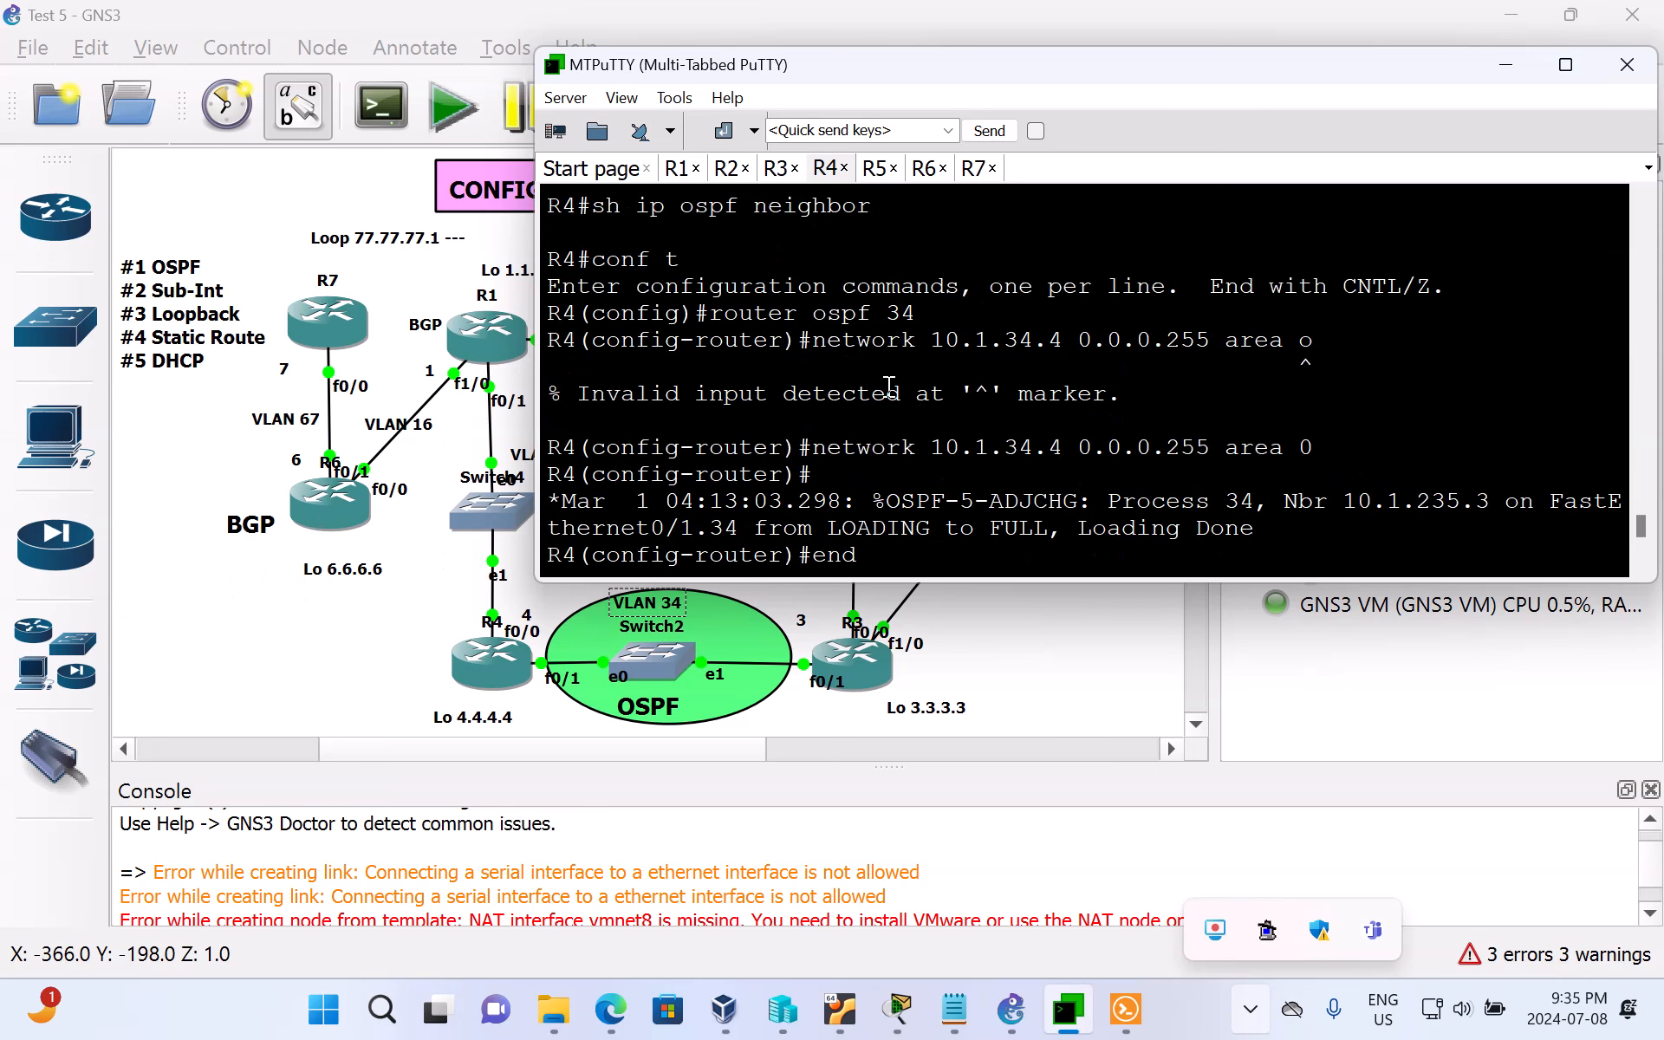
{"action": "scroll", "coordinate": [883, 385], "scroll_direction": "down", "scroll_amount": 5}
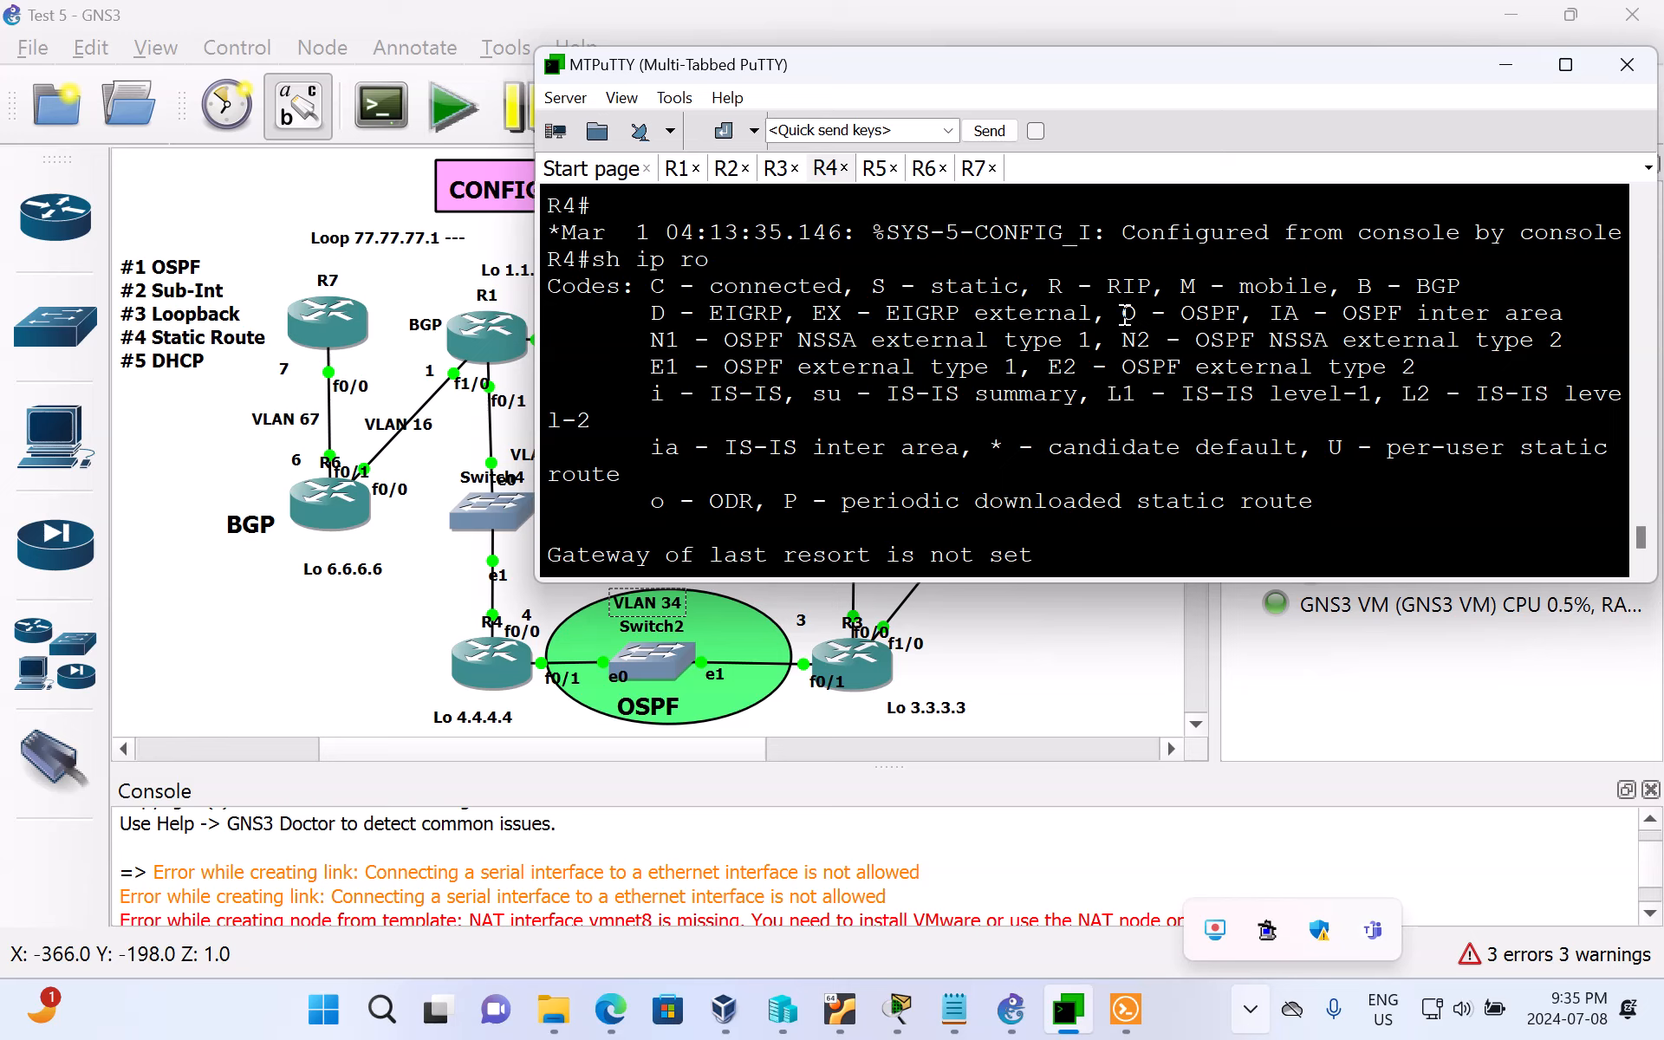
{"action": "left_click_drag", "start_coordinate": [1126, 317], "coordinate": [1244, 321]}
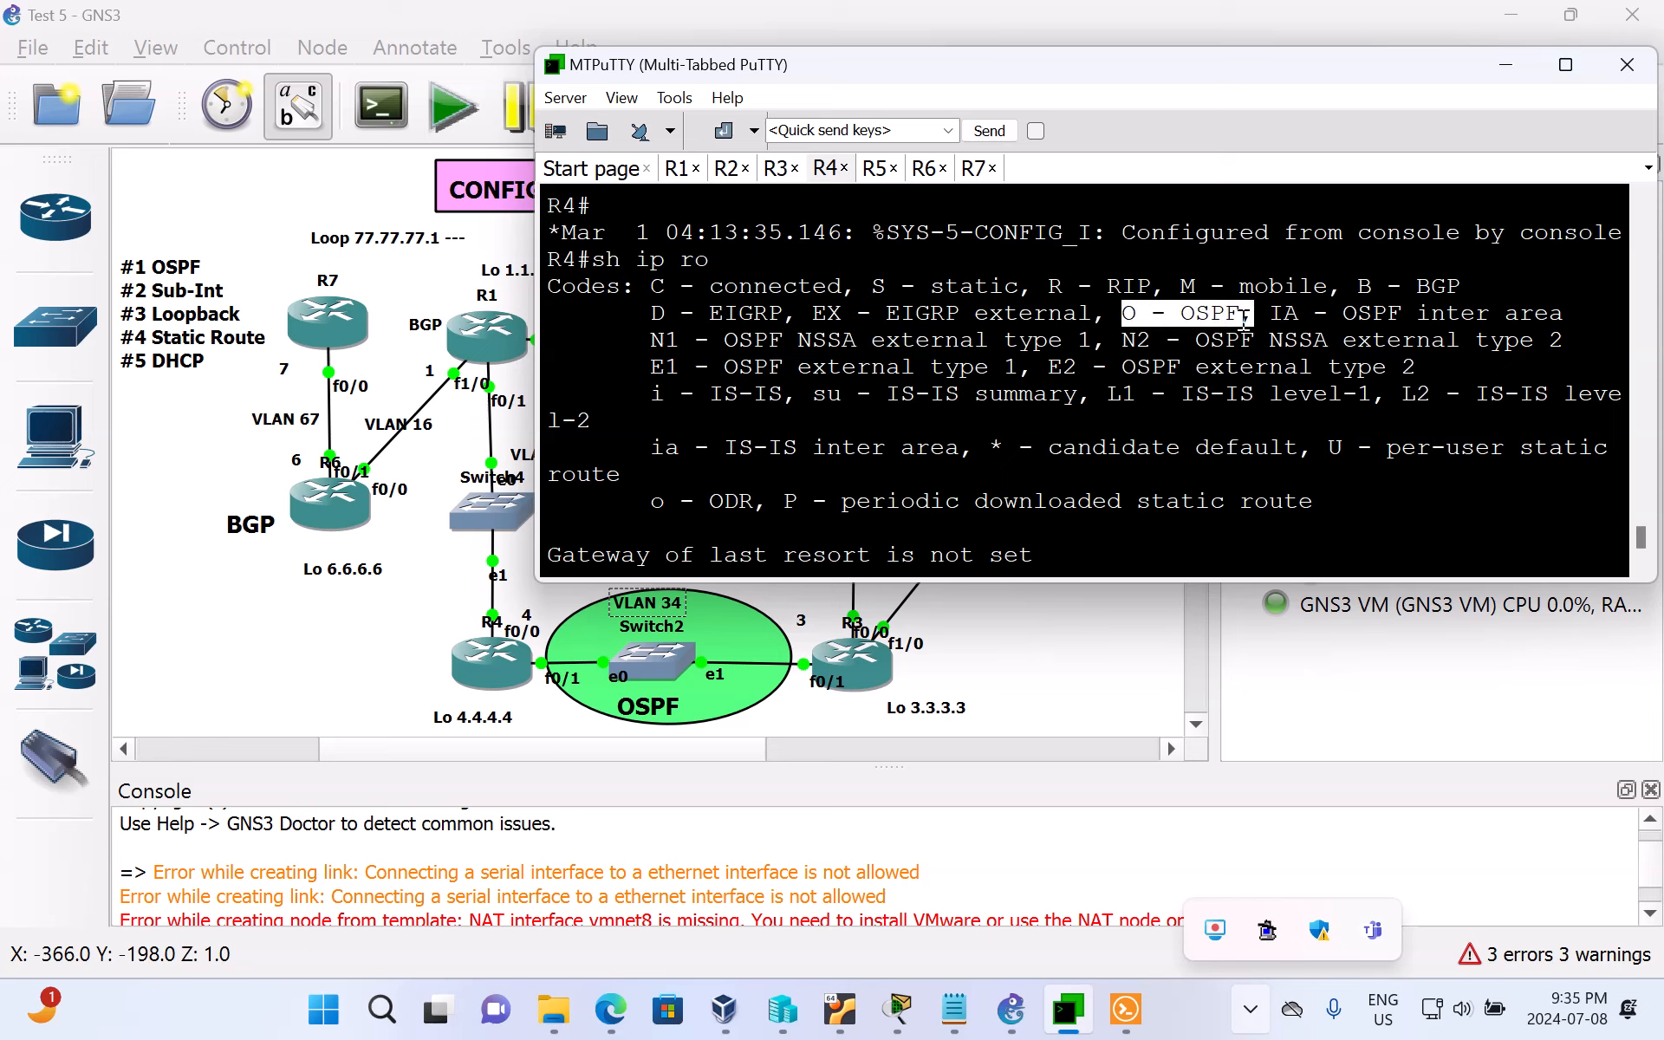
{"action": "left_click", "coordinate": [1137, 422]}
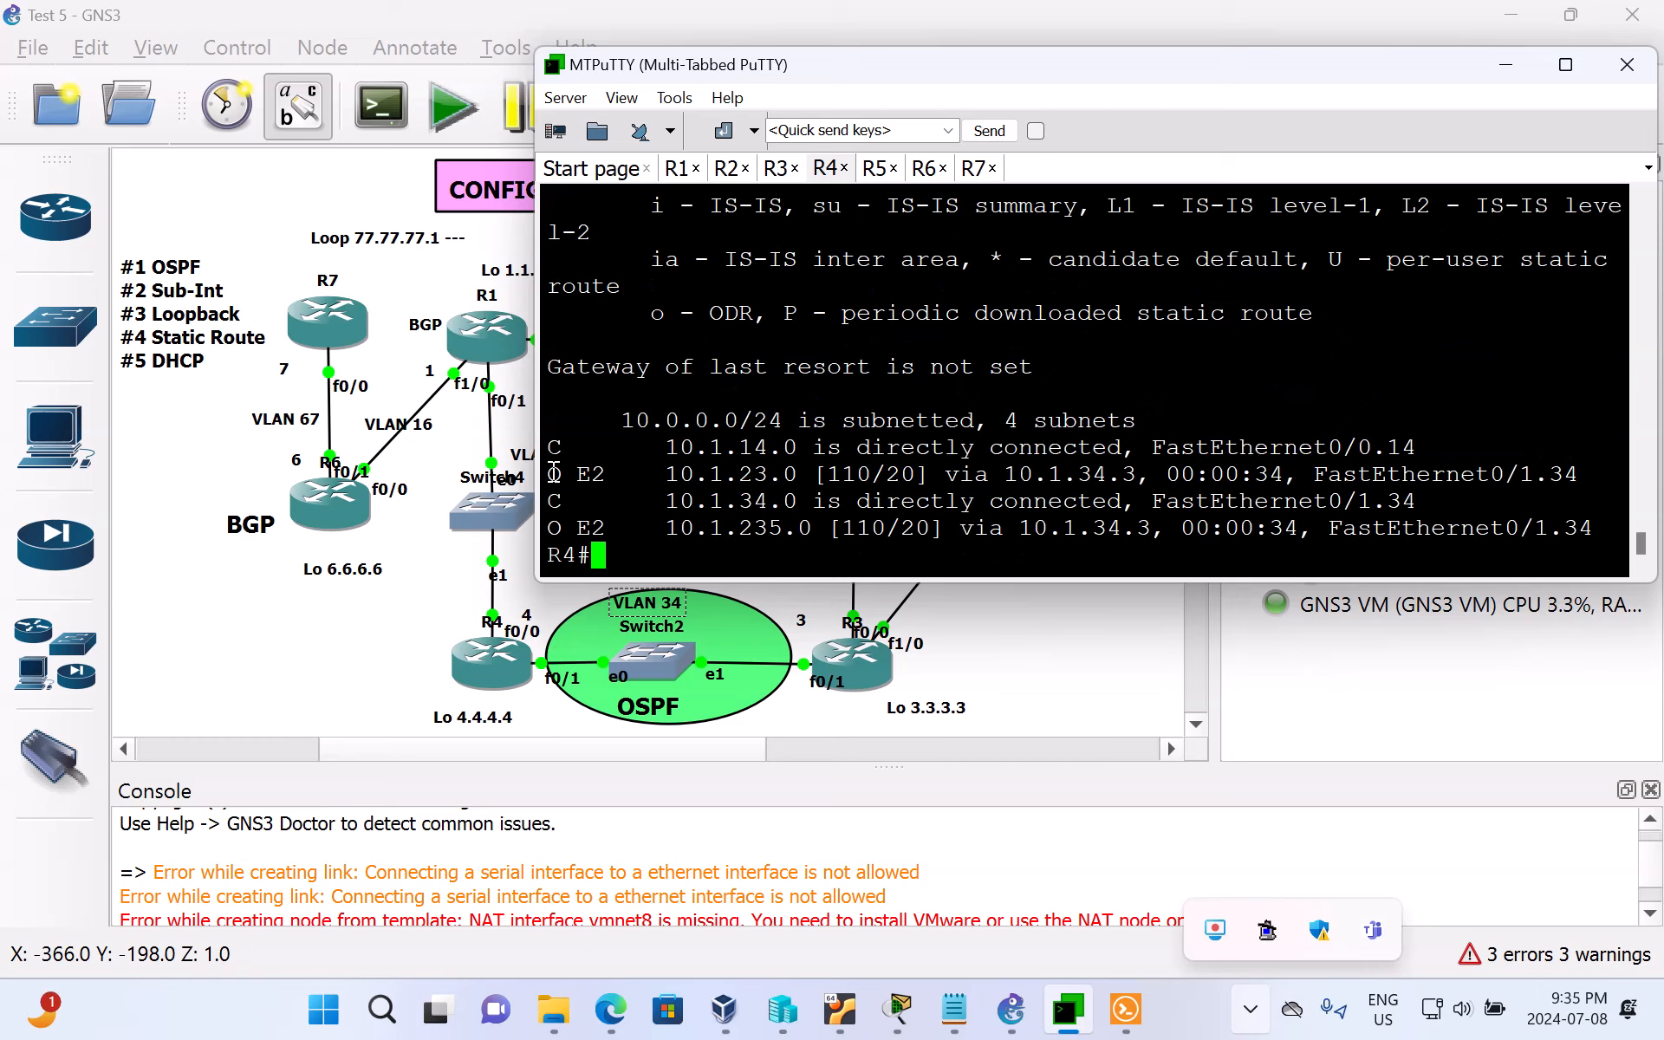
{"action": "left_click_drag", "start_coordinate": [547, 473], "coordinate": [592, 474]}
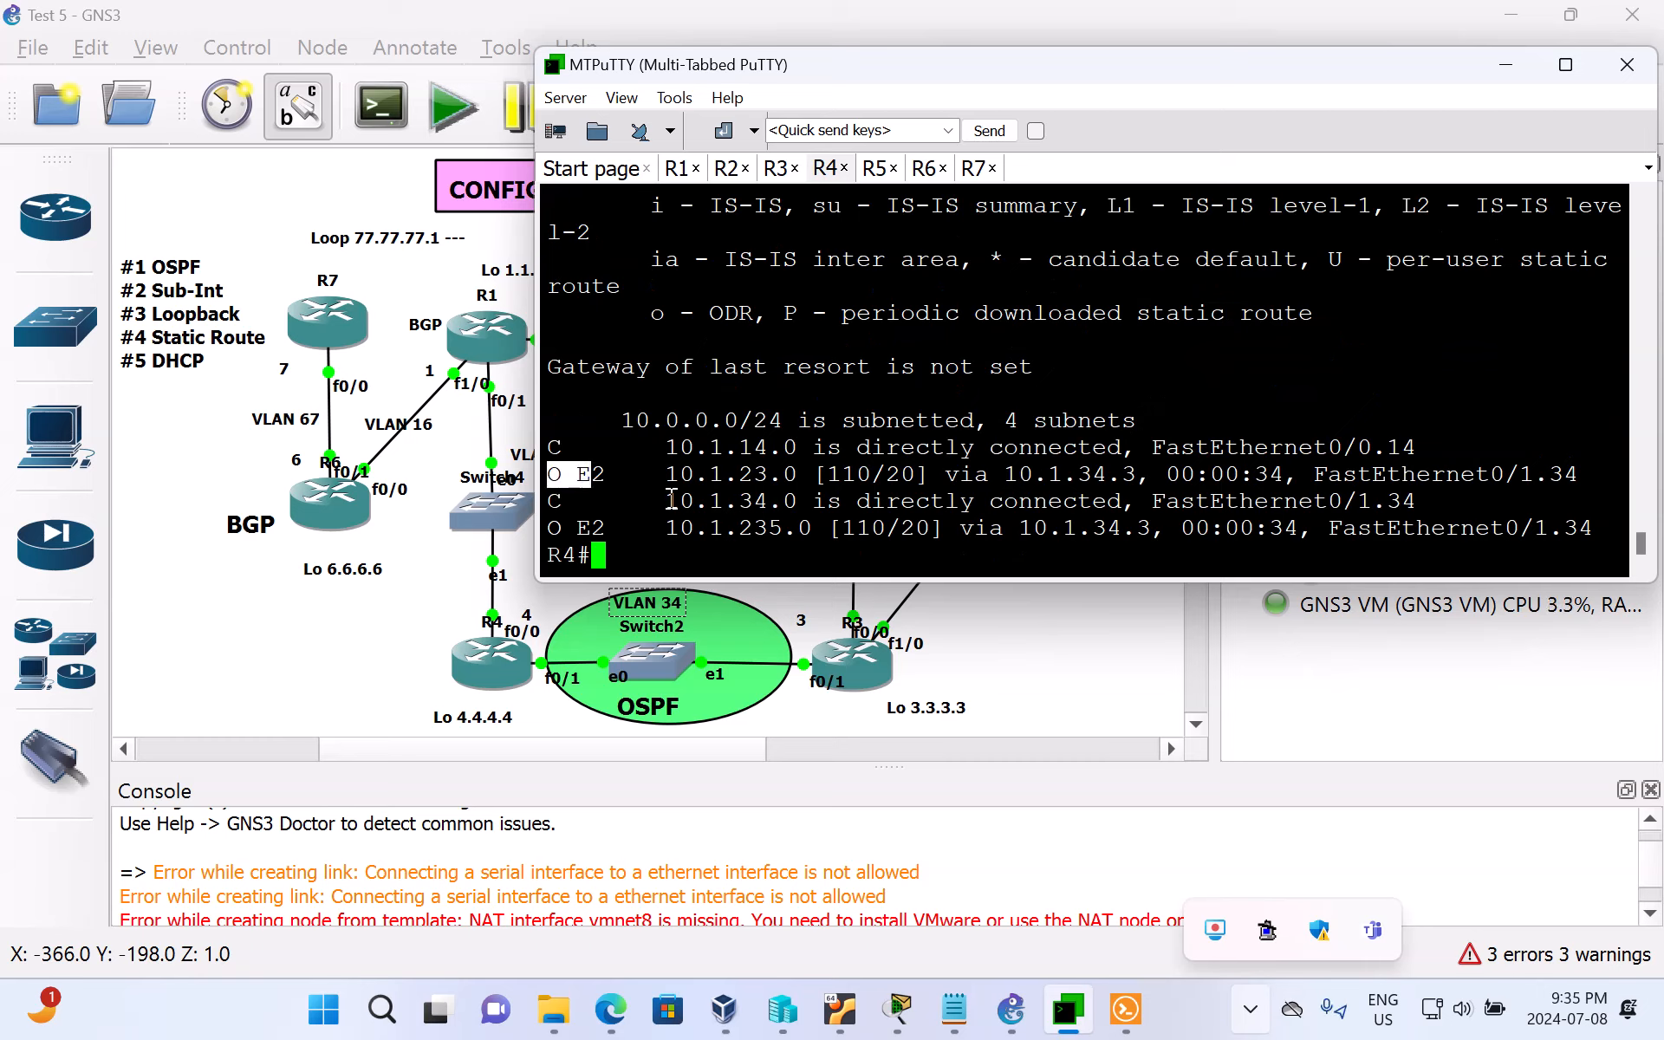
{"action": "left_click", "coordinate": [789, 550]}
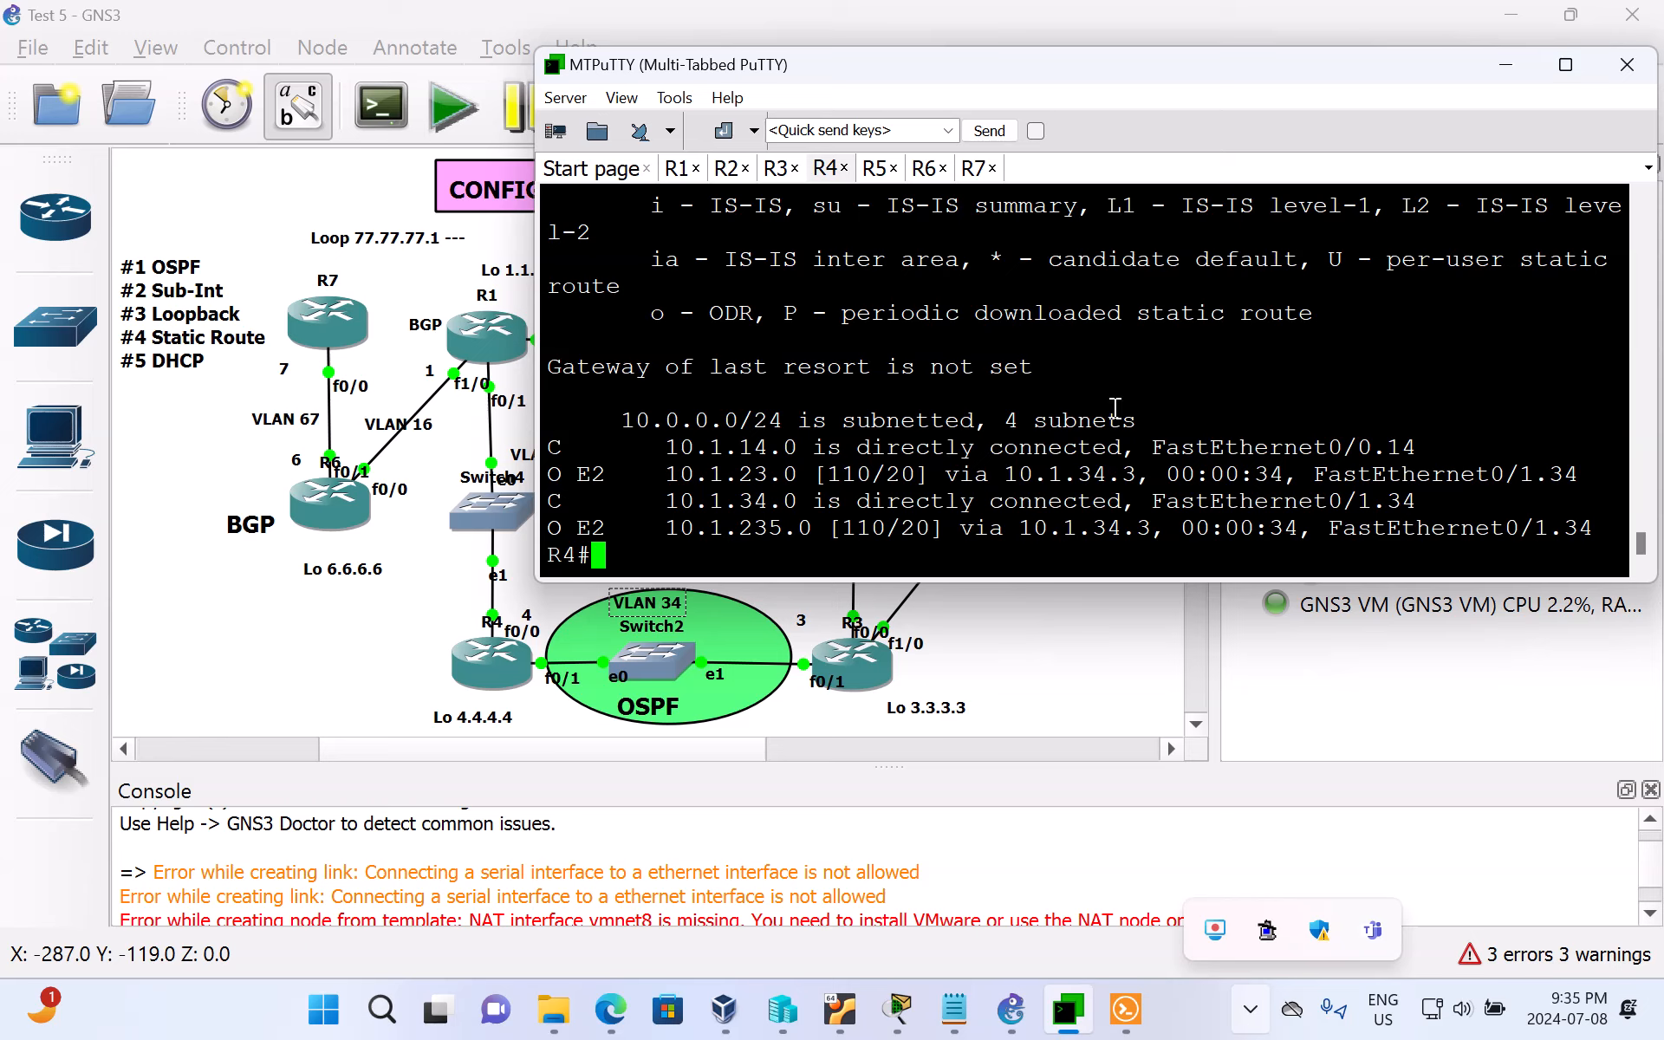
Step: Check R4's OSPF adjacency again with sh ip ospf neighbor and examine the neighbor's ID
{"action": "key", "text": "Return"}
{"action": "key", "text": "Return"}
{"action": "key", "text": "Return"}
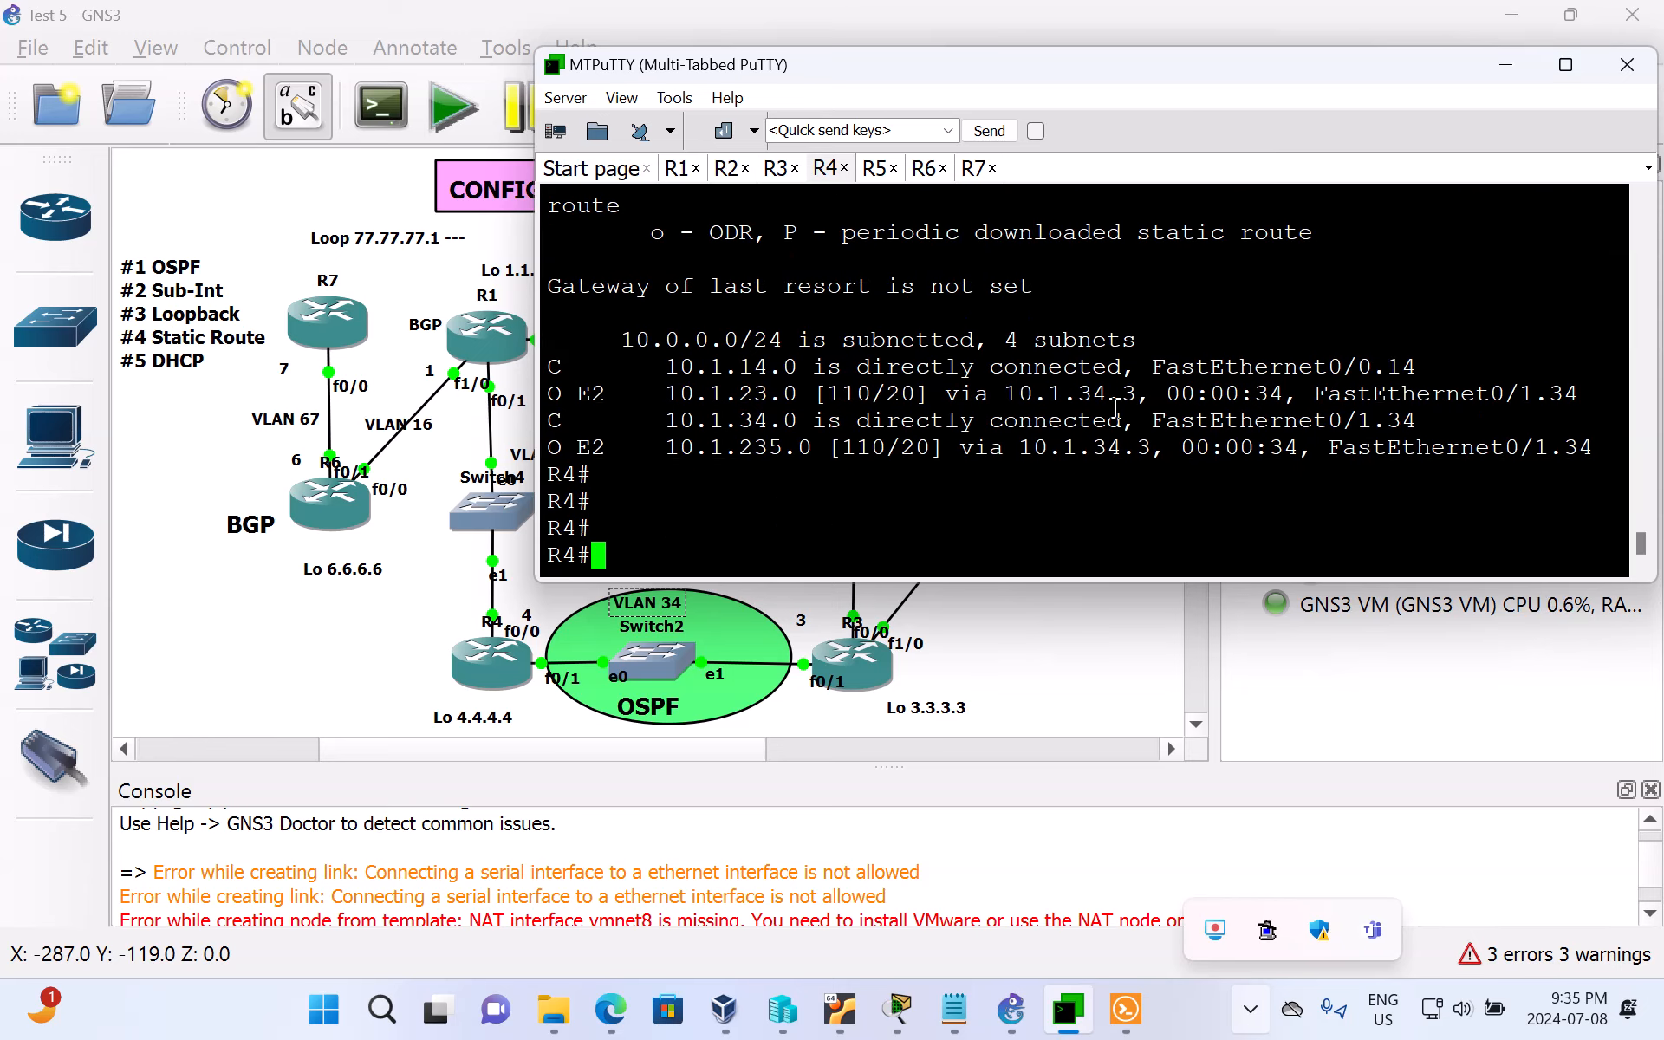
{"action": "type", "text": "sh ip ospf ne"}
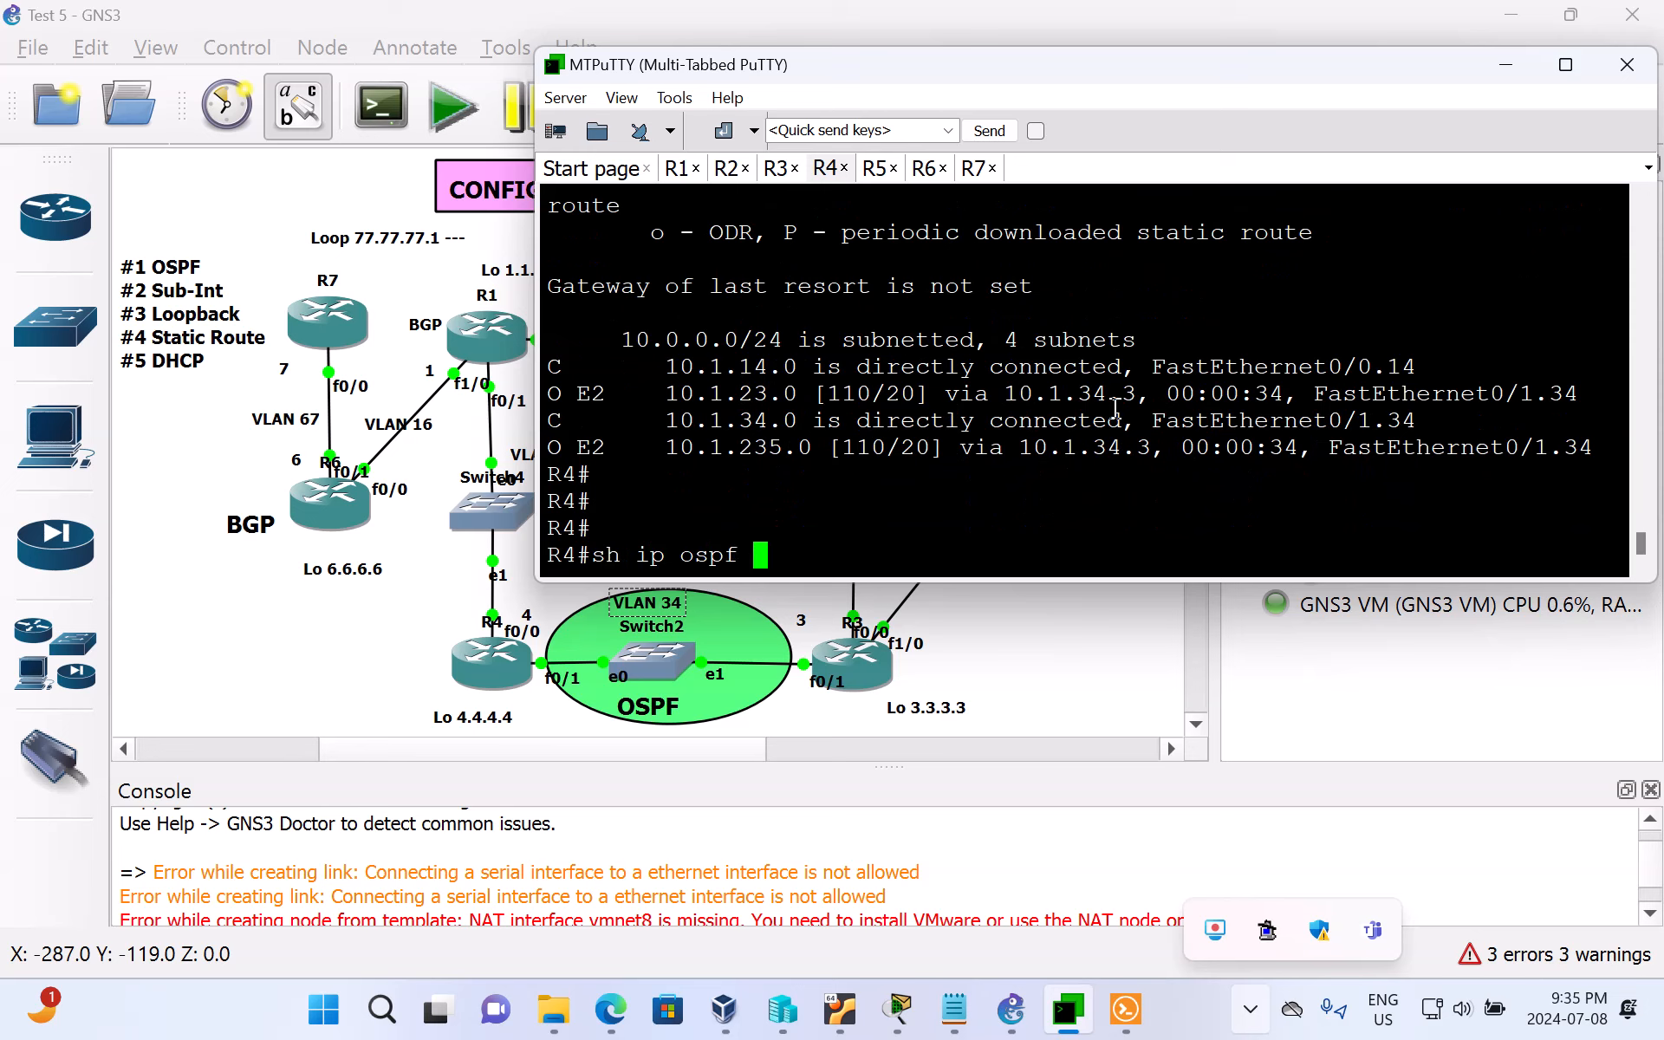
{"action": "key", "text": "Tab"}
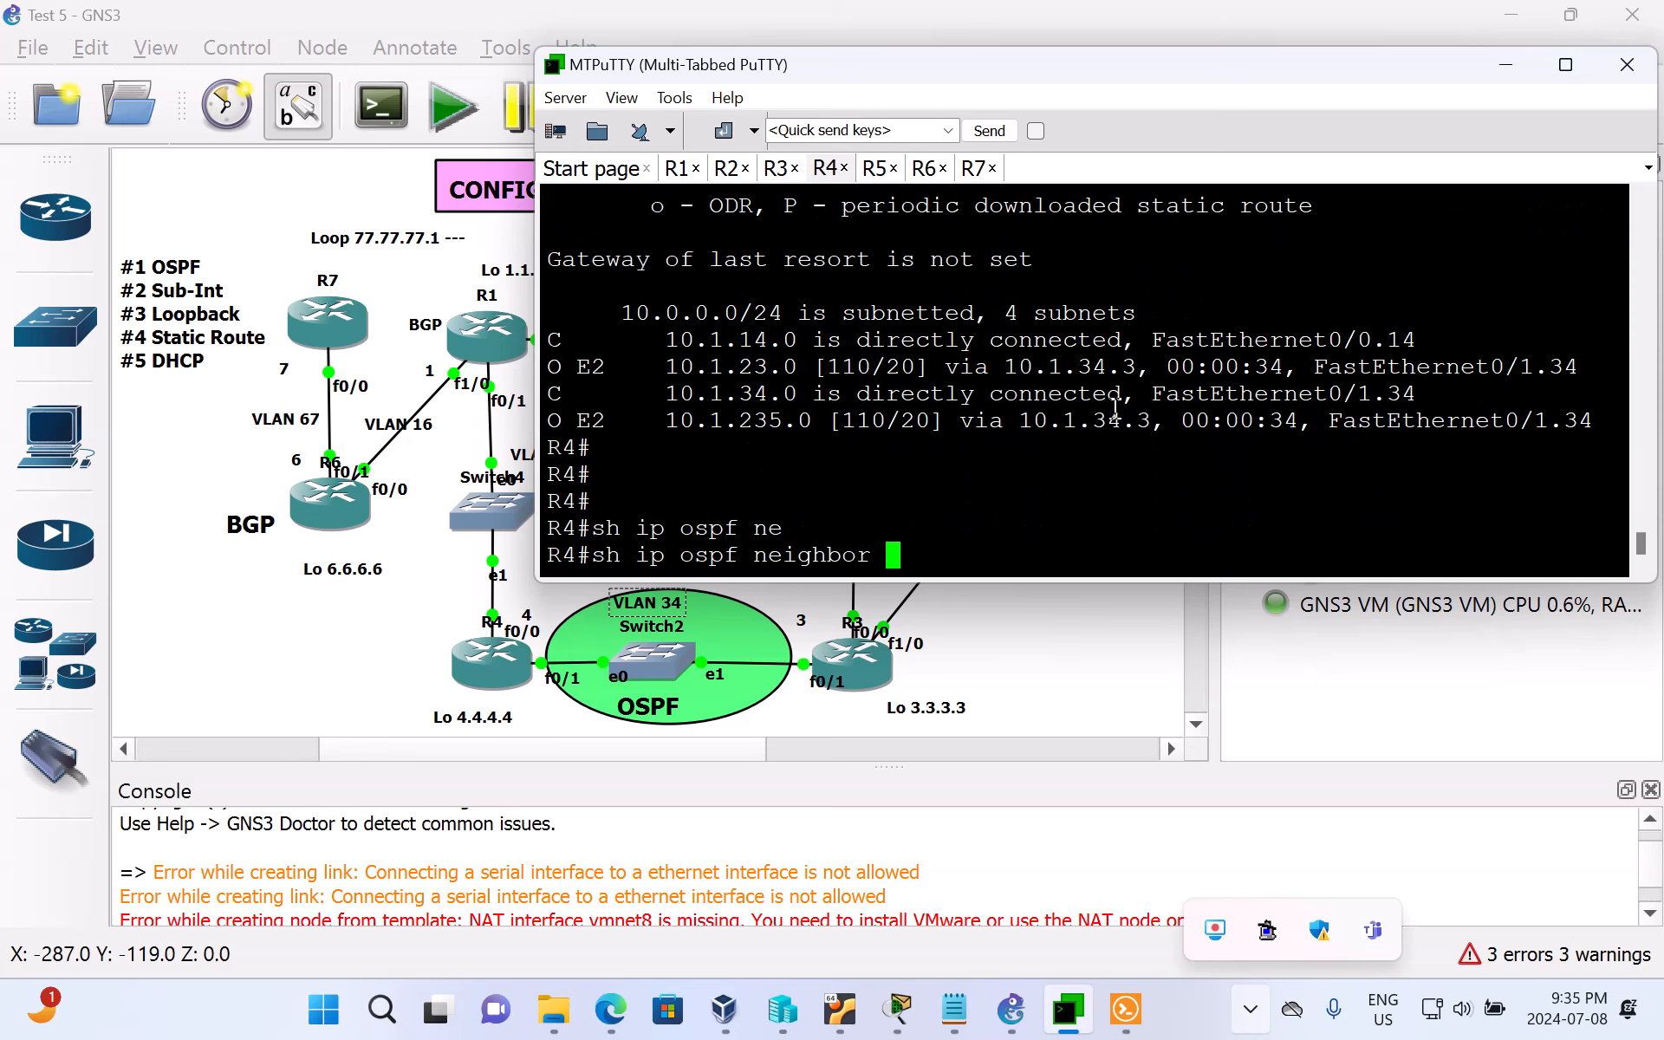
{"action": "key", "text": "Return"}
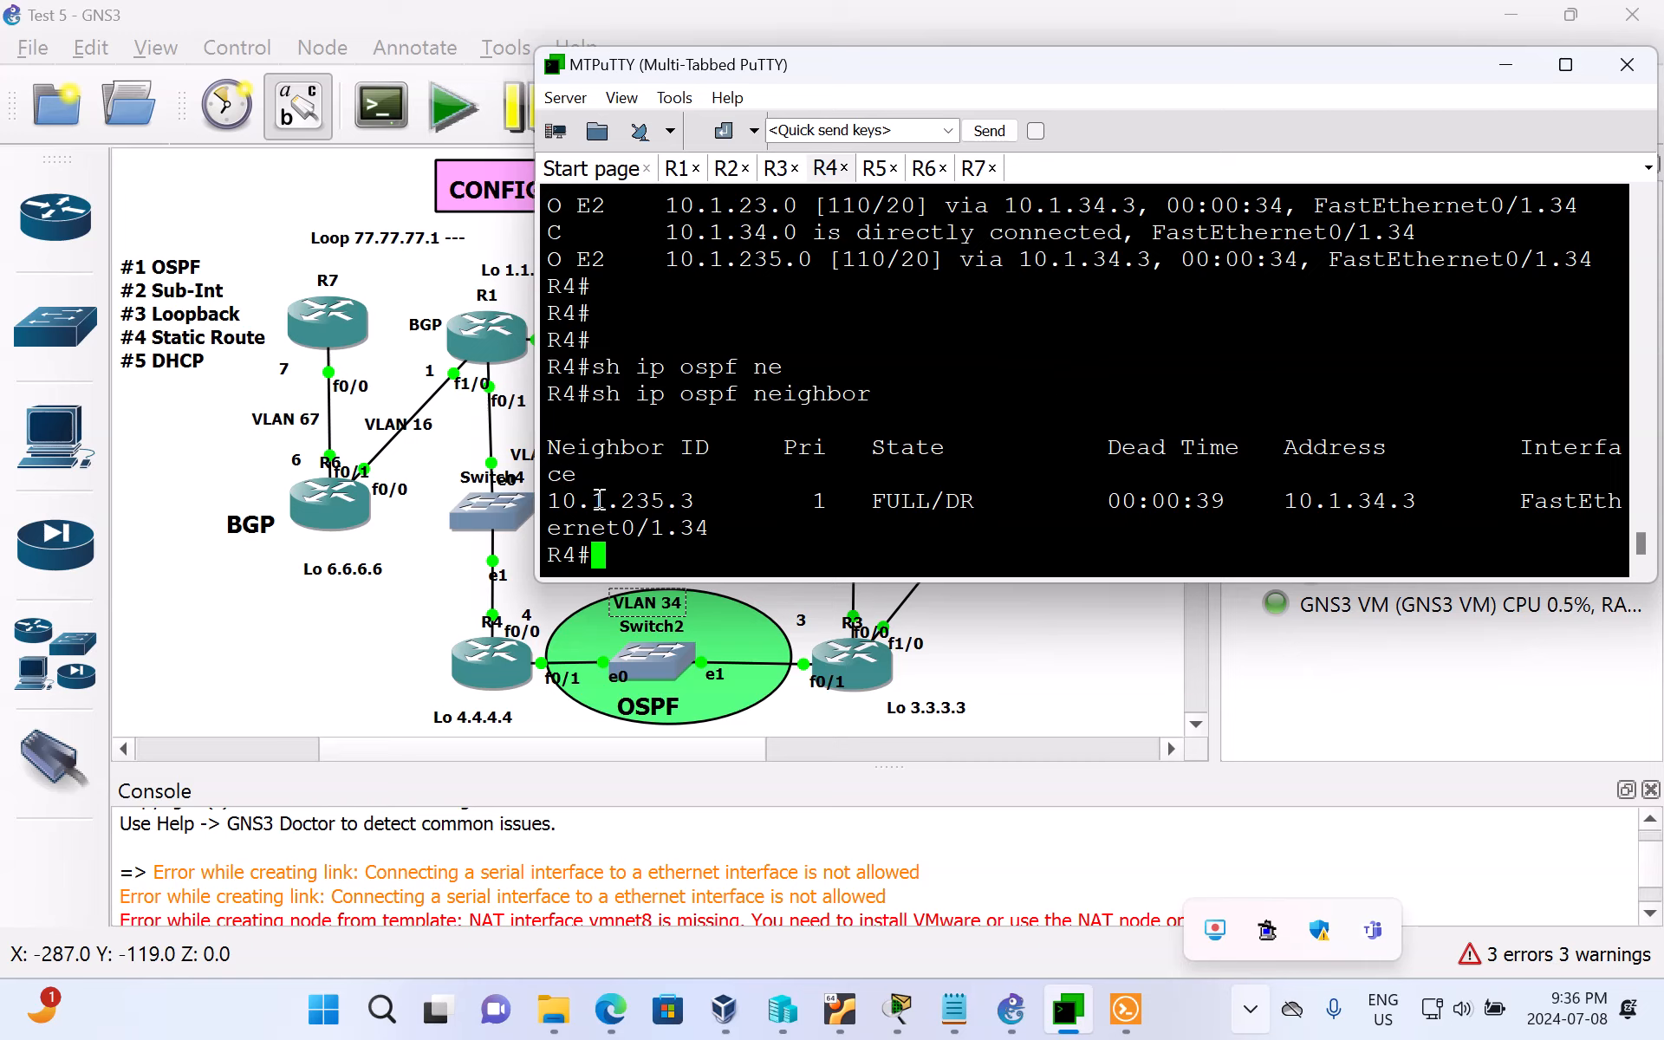
{"action": "left_click_drag", "start_coordinate": [620, 503], "coordinate": [739, 504]}
{"action": "left_click", "coordinate": [802, 532]}
Step: Return to the GNS3 topology, highlight the #2 Sub-Int item in the task list note, and select router R4
{"action": "left_click", "coordinate": [1505, 65]}
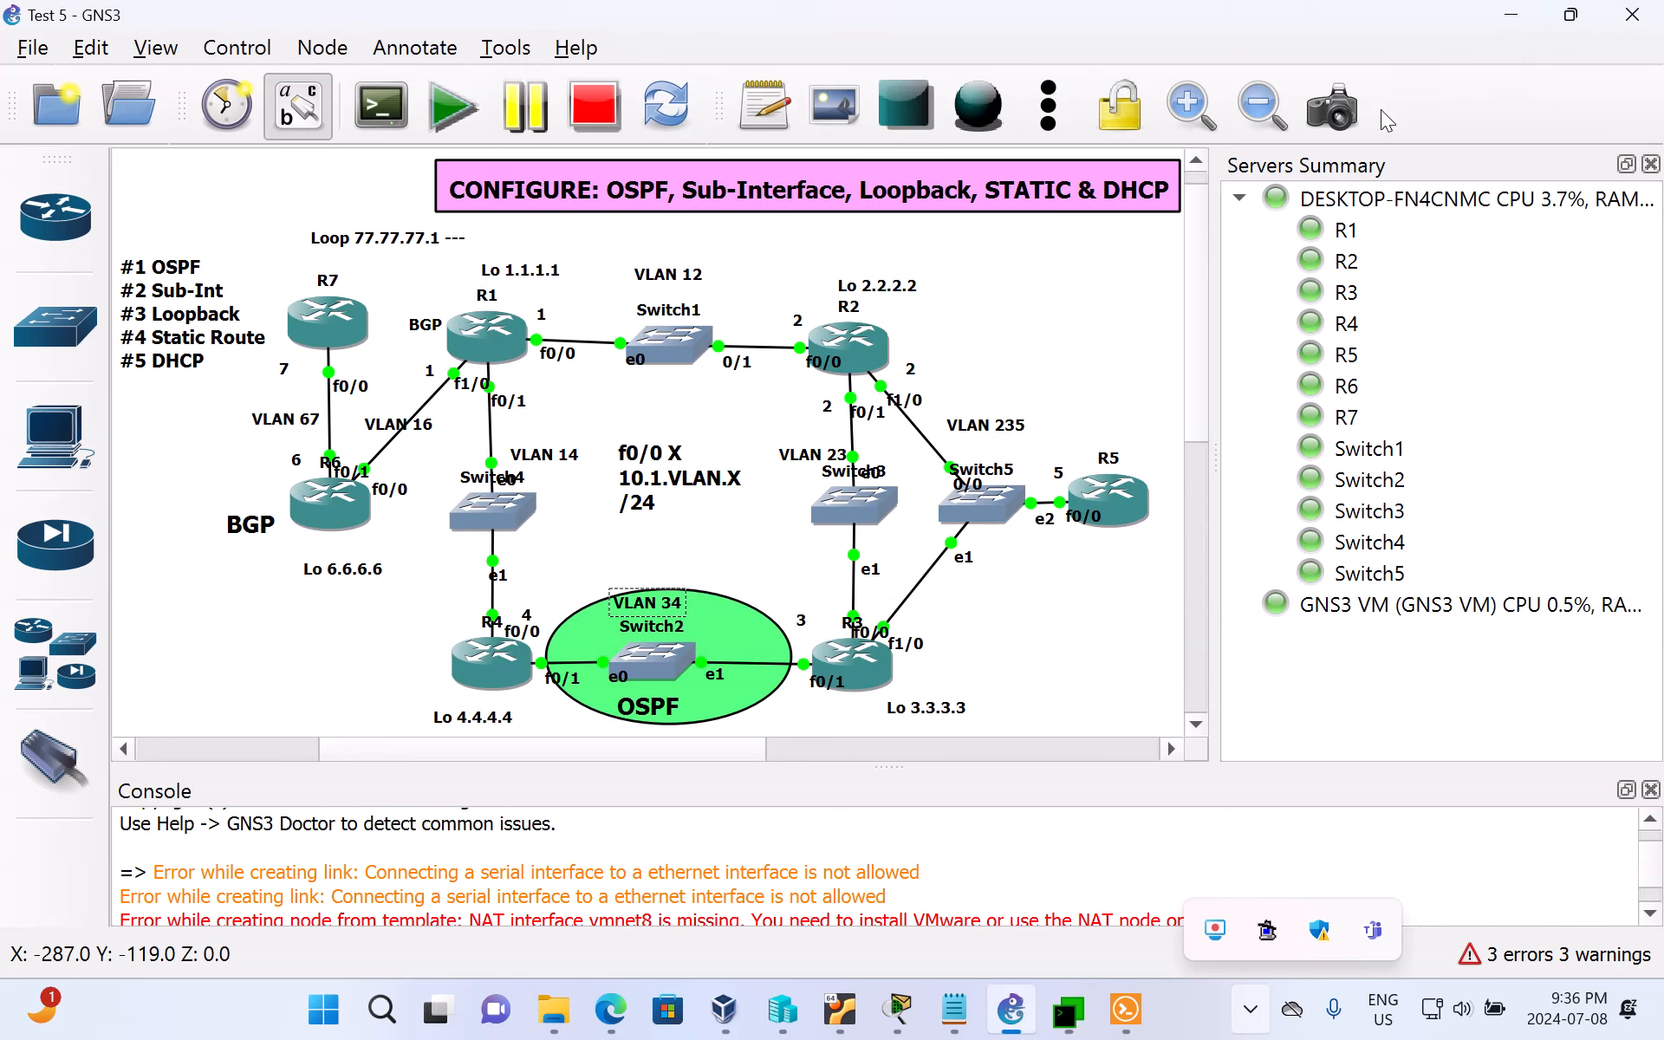
{"action": "double_click", "coordinate": [159, 308]}
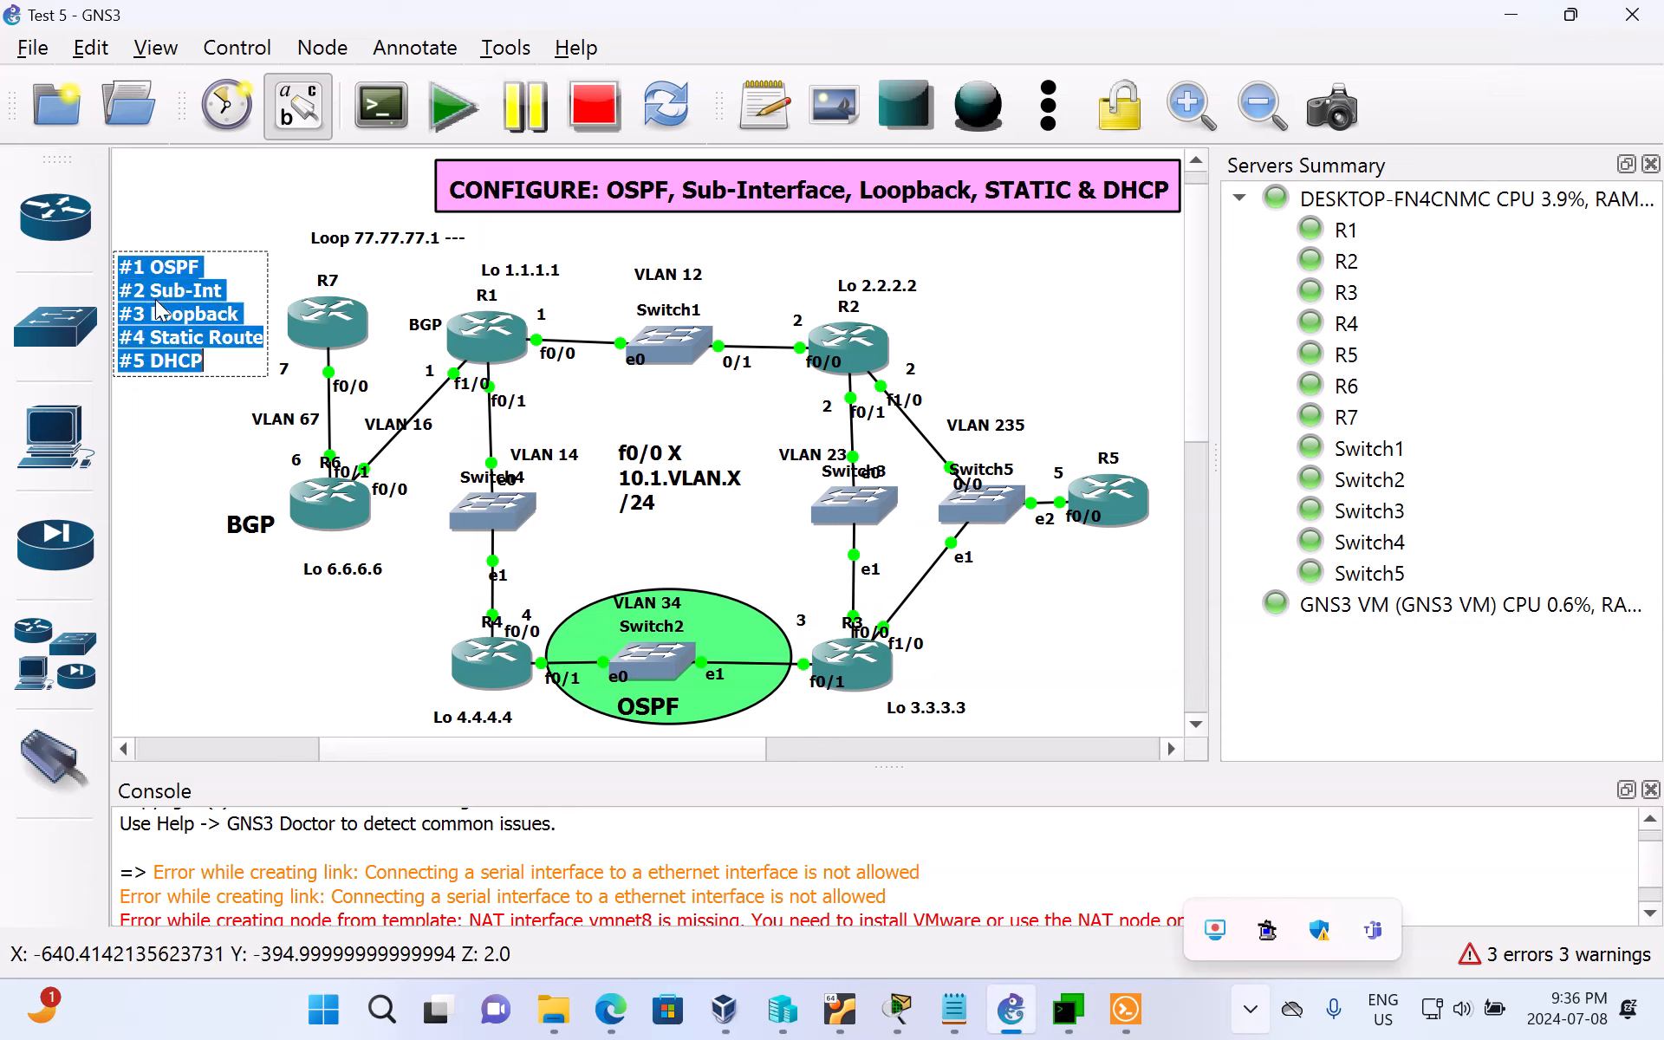
{"action": "left_click", "coordinate": [223, 291]}
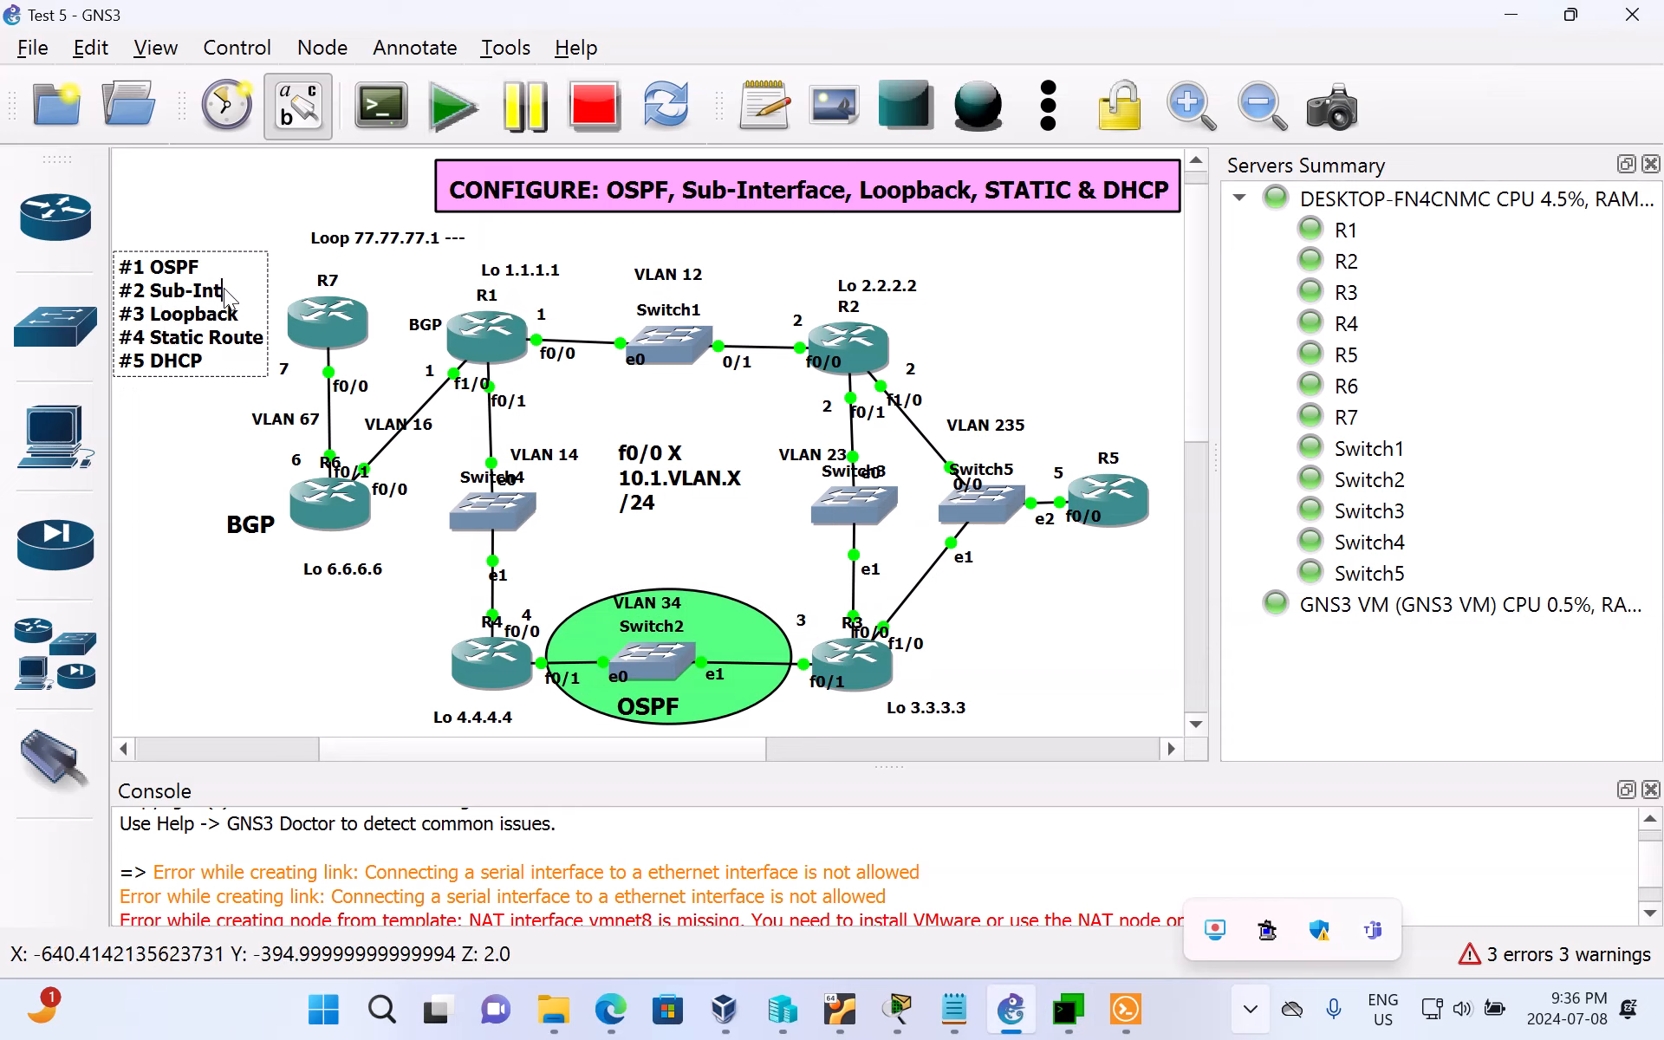
{"action": "left_click_drag", "start_coordinate": [223, 291], "coordinate": [124, 295]}
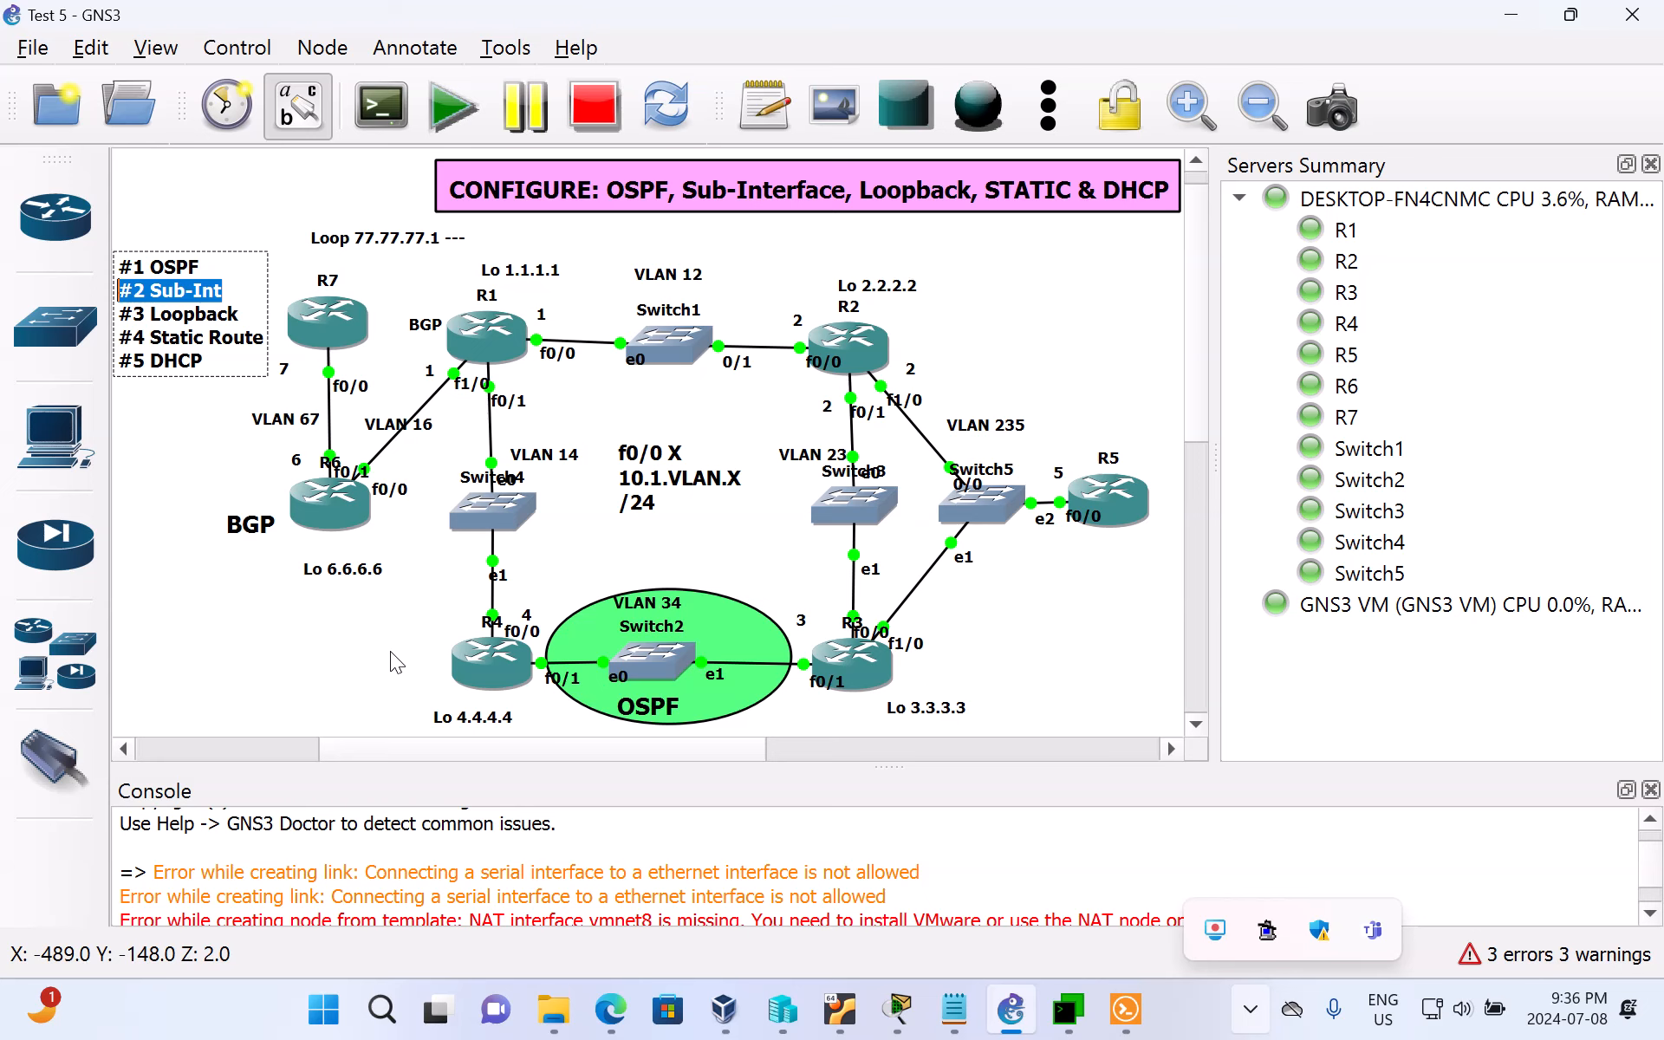
{"action": "left_click", "coordinate": [479, 654]}
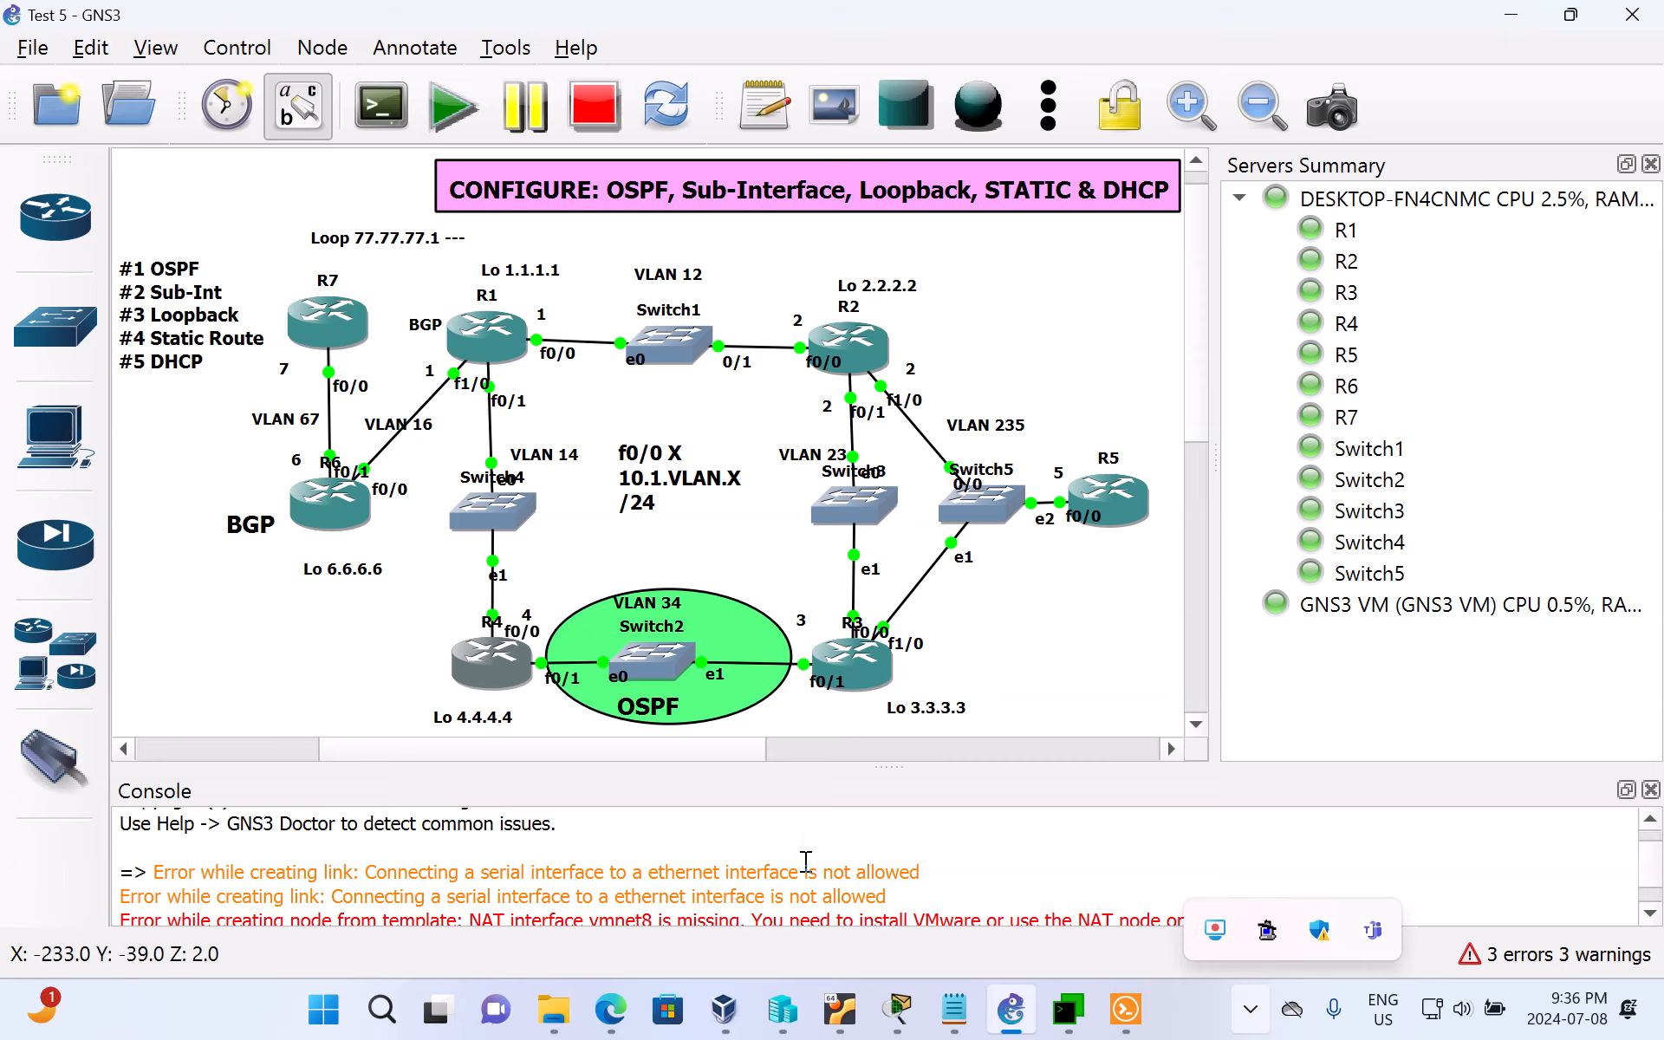
Step: Switch back to R4's console in MTPuTTY and list its interfaces with sh ip int br
{"action": "mouse_move", "coordinate": [901, 1005]}
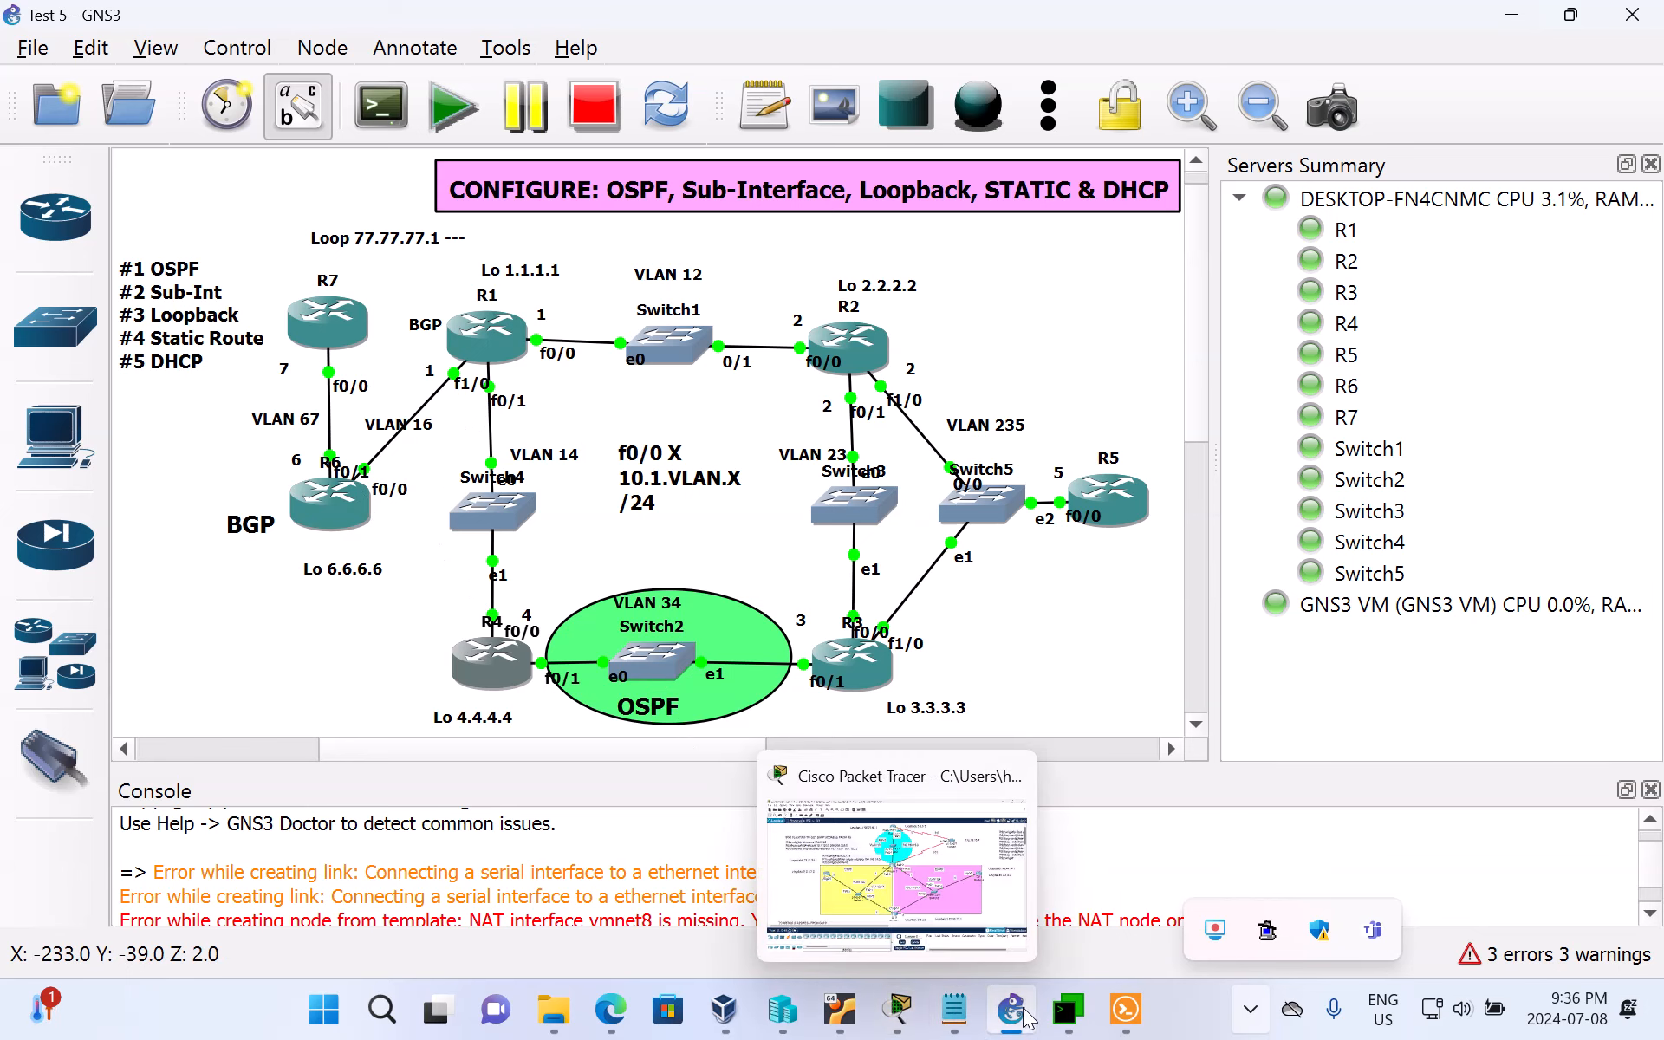
{"action": "left_click", "coordinate": [1079, 1028]}
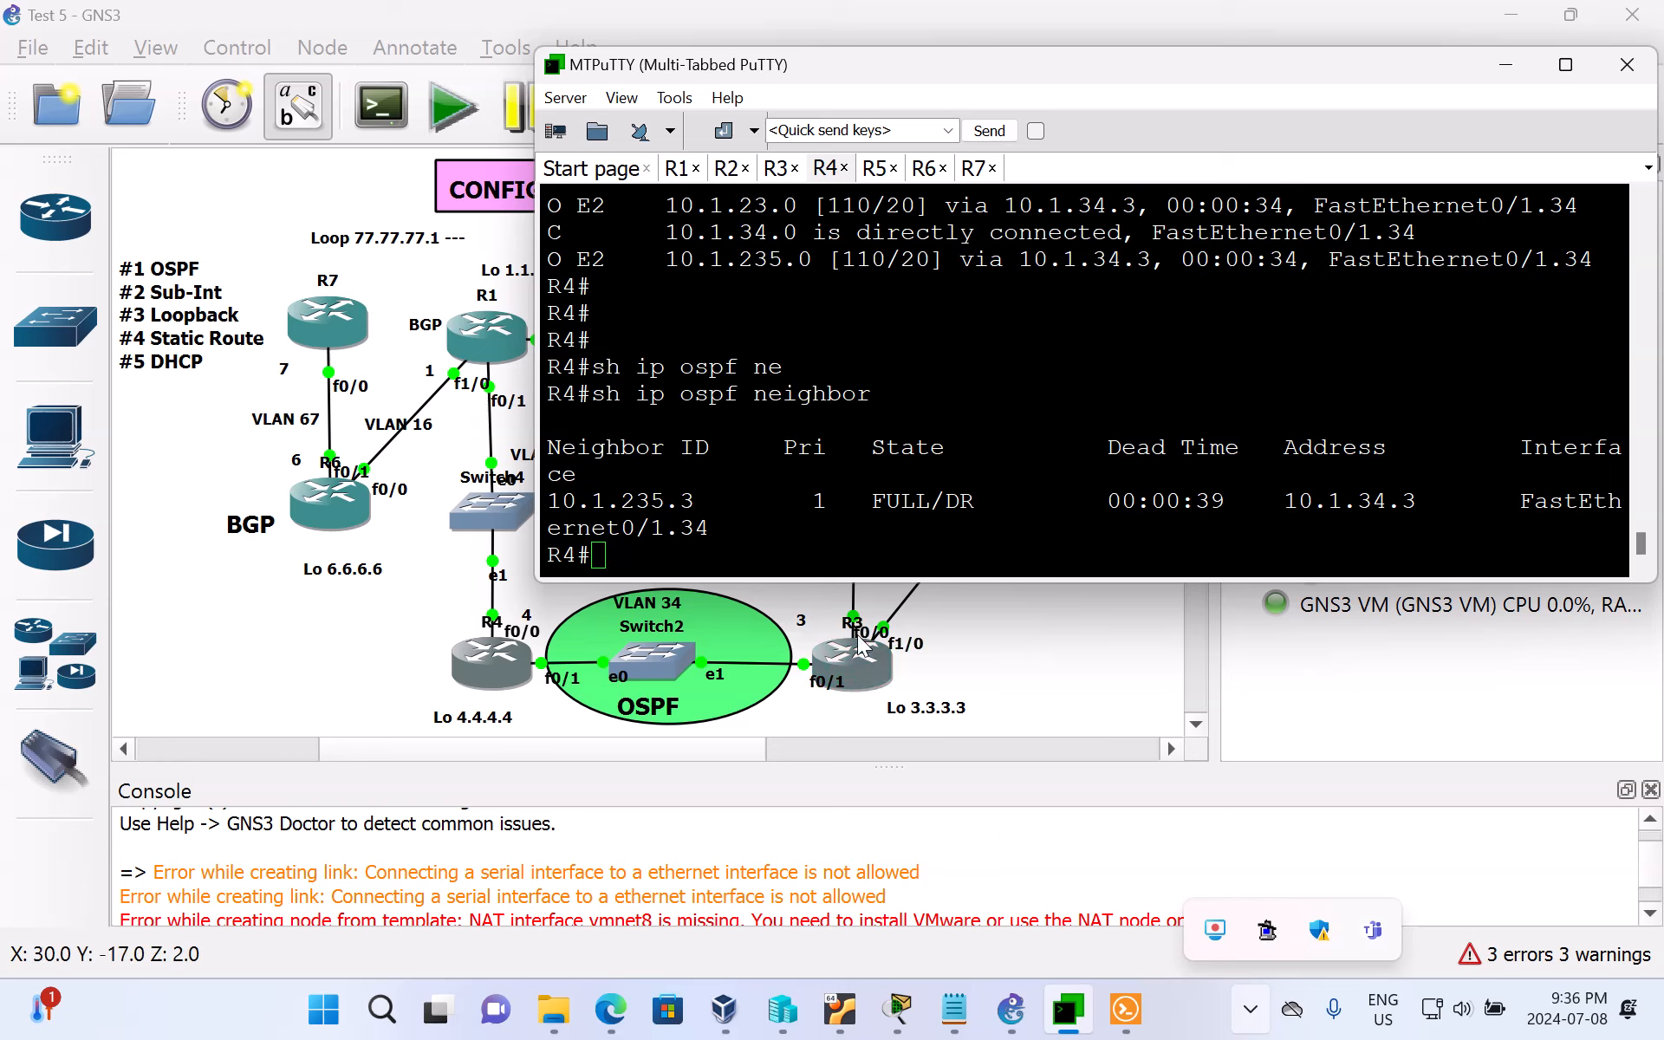
{"action": "left_click", "coordinate": [836, 564]}
{"action": "key", "text": "Return"}
{"action": "key", "text": "Return"}
{"action": "key", "text": "Return"}
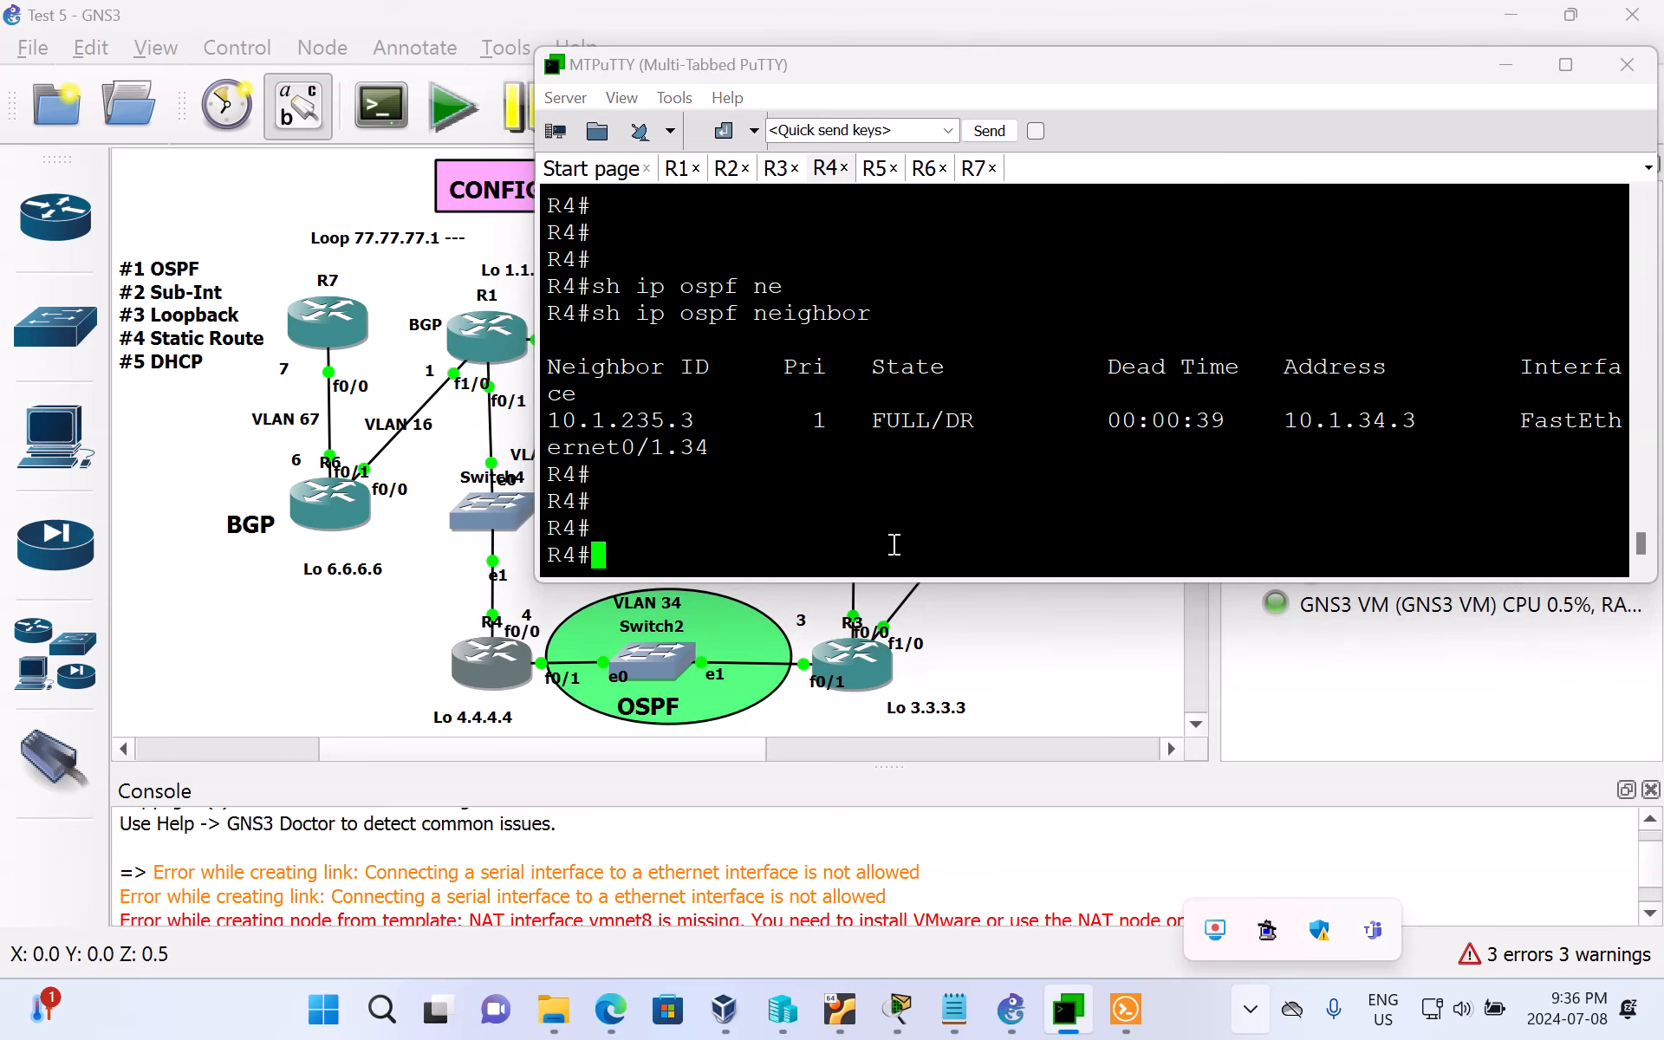
{"action": "type", "text": "sh ip int br"}
{"action": "key", "text": "Return"}
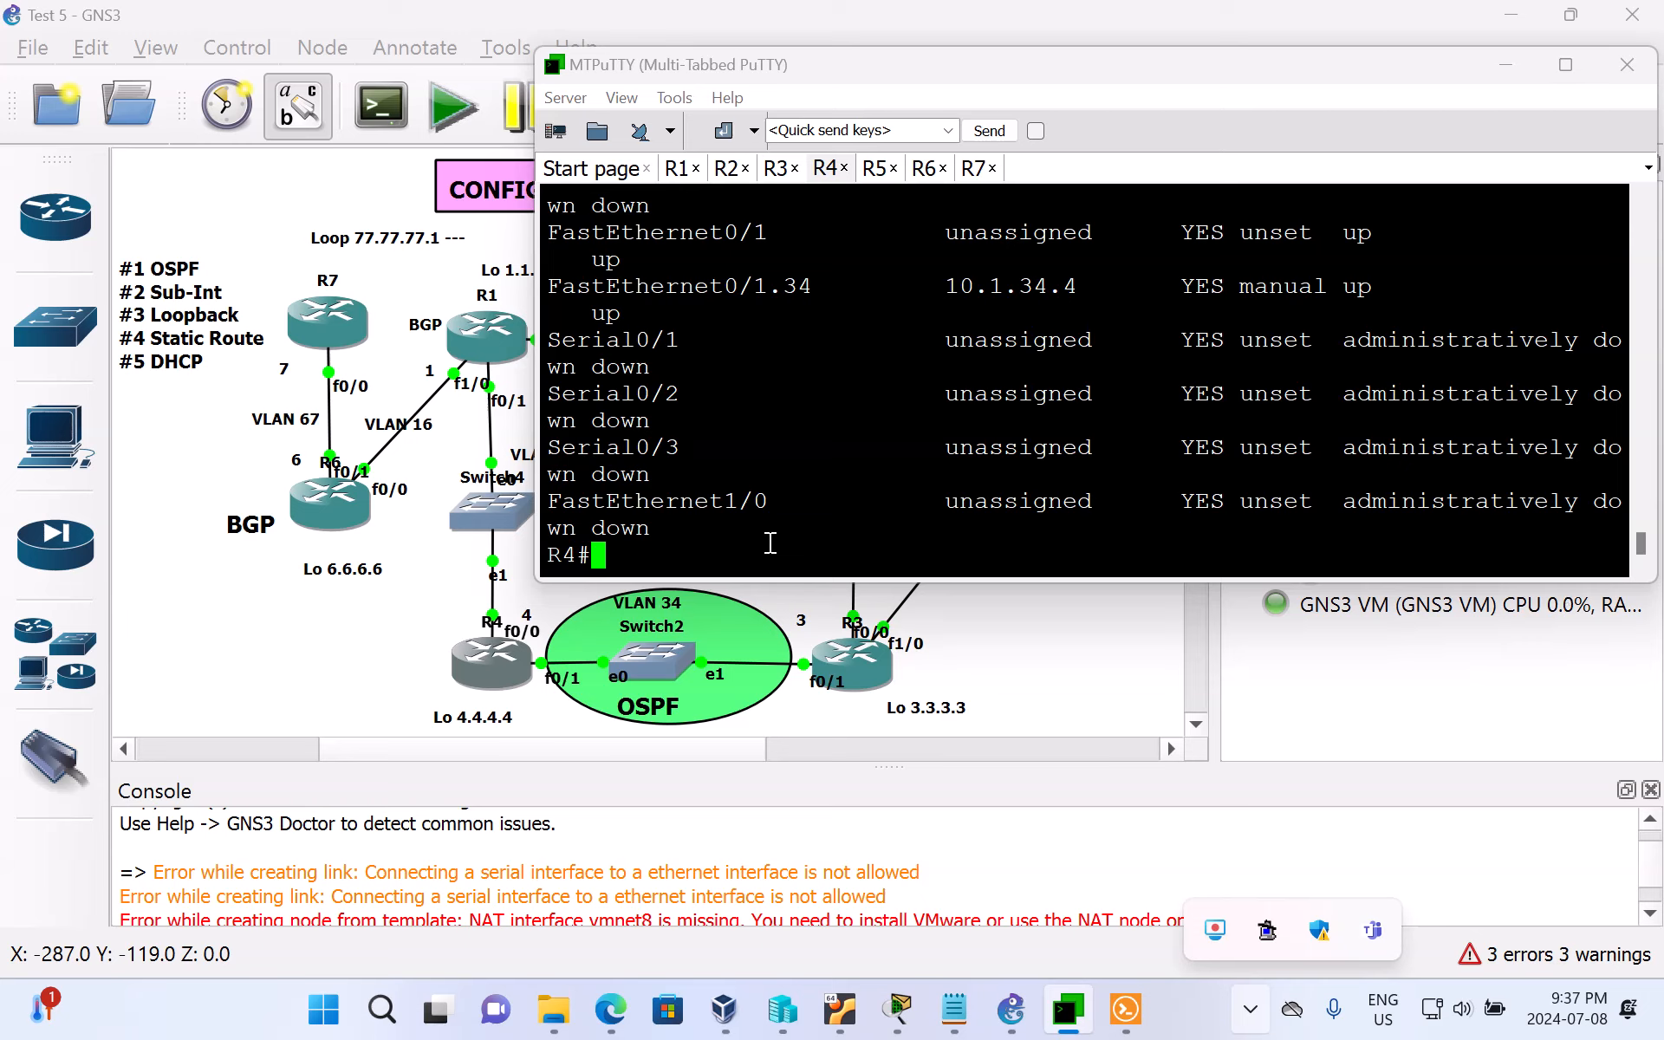
Step: Examine R4's sub-interfaces, highlight the IP address of FastEthernet0/1.34, and compare them with the GNS3 topology
{"action": "scroll", "coordinate": [821, 531], "scroll_direction": "up", "scroll_amount": 3}
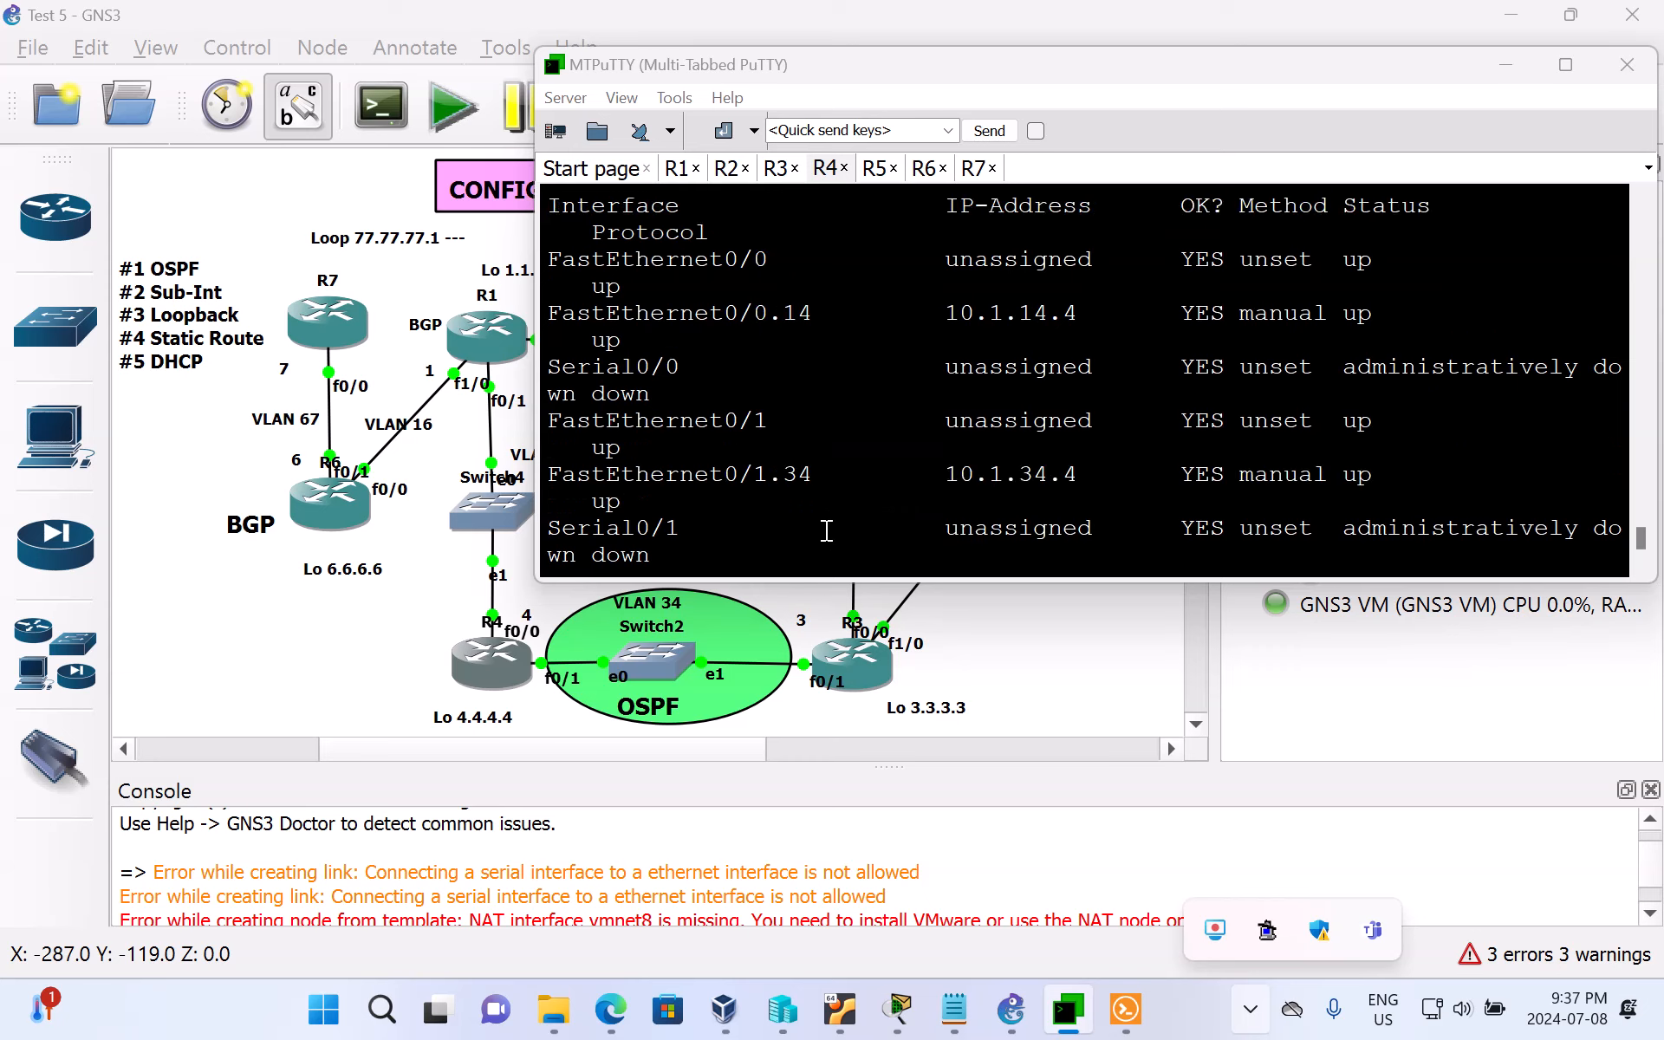
{"action": "scroll", "coordinate": [823, 531], "scroll_direction": "down", "scroll_amount": 3}
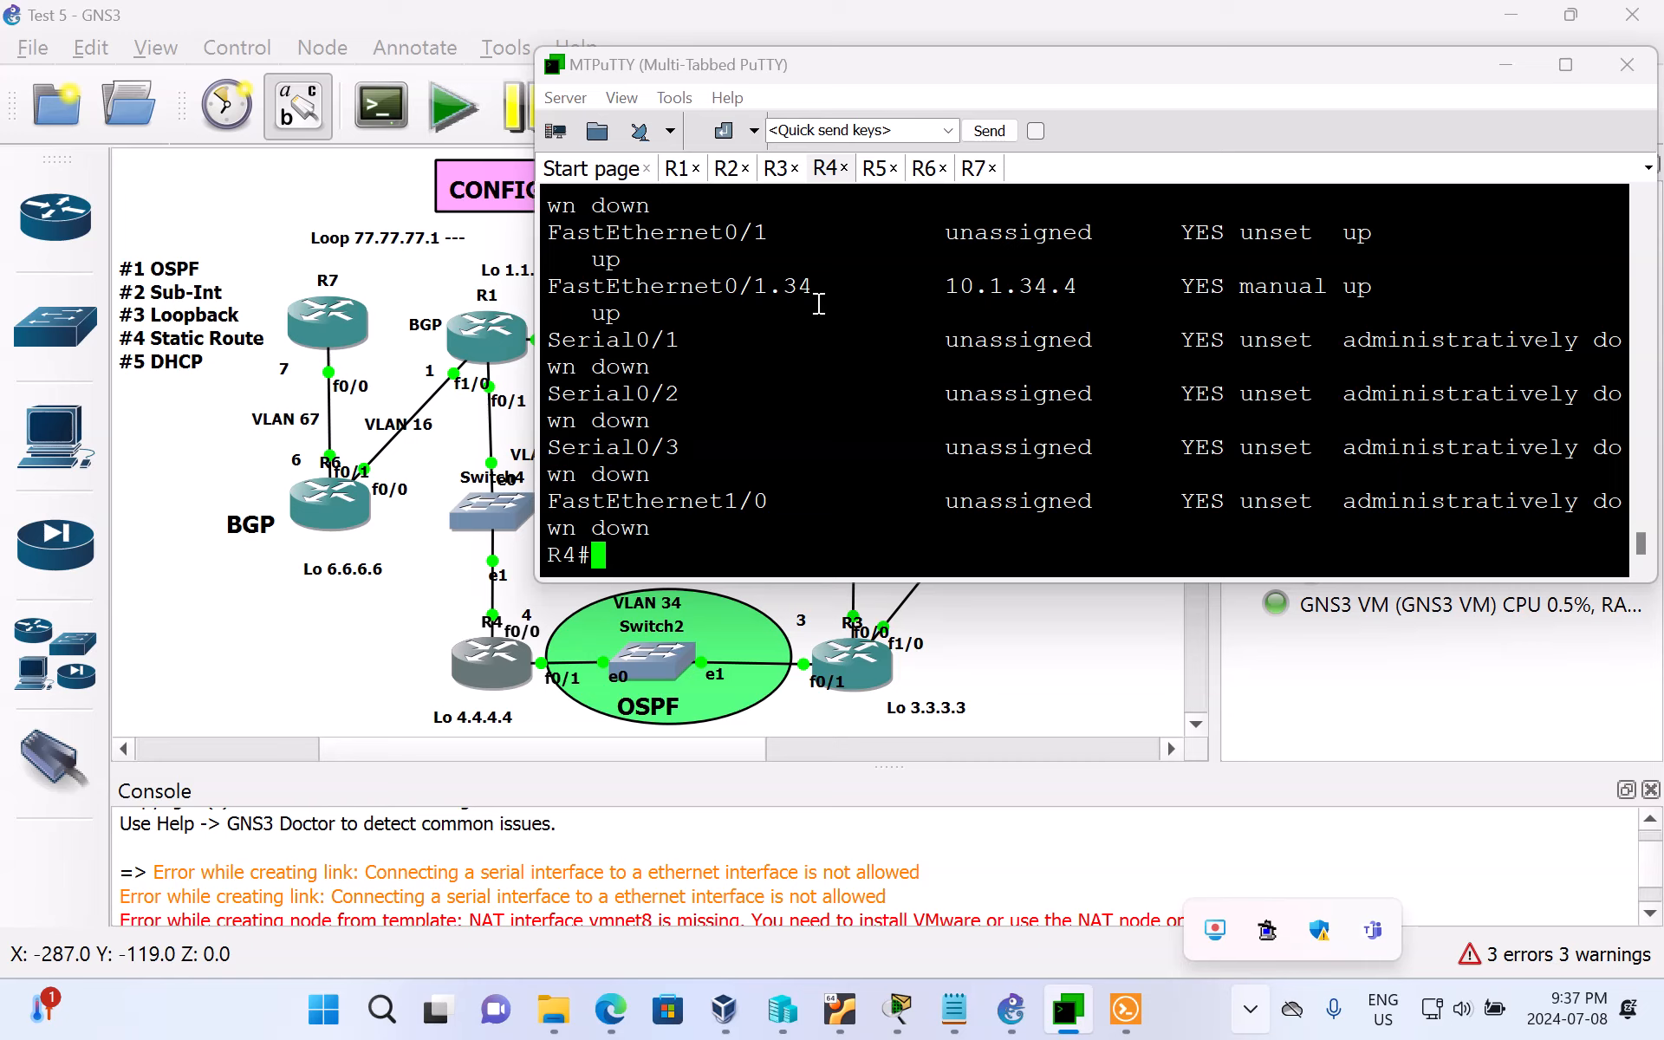
{"action": "left_click_drag", "start_coordinate": [931, 286], "coordinate": [1069, 300]}
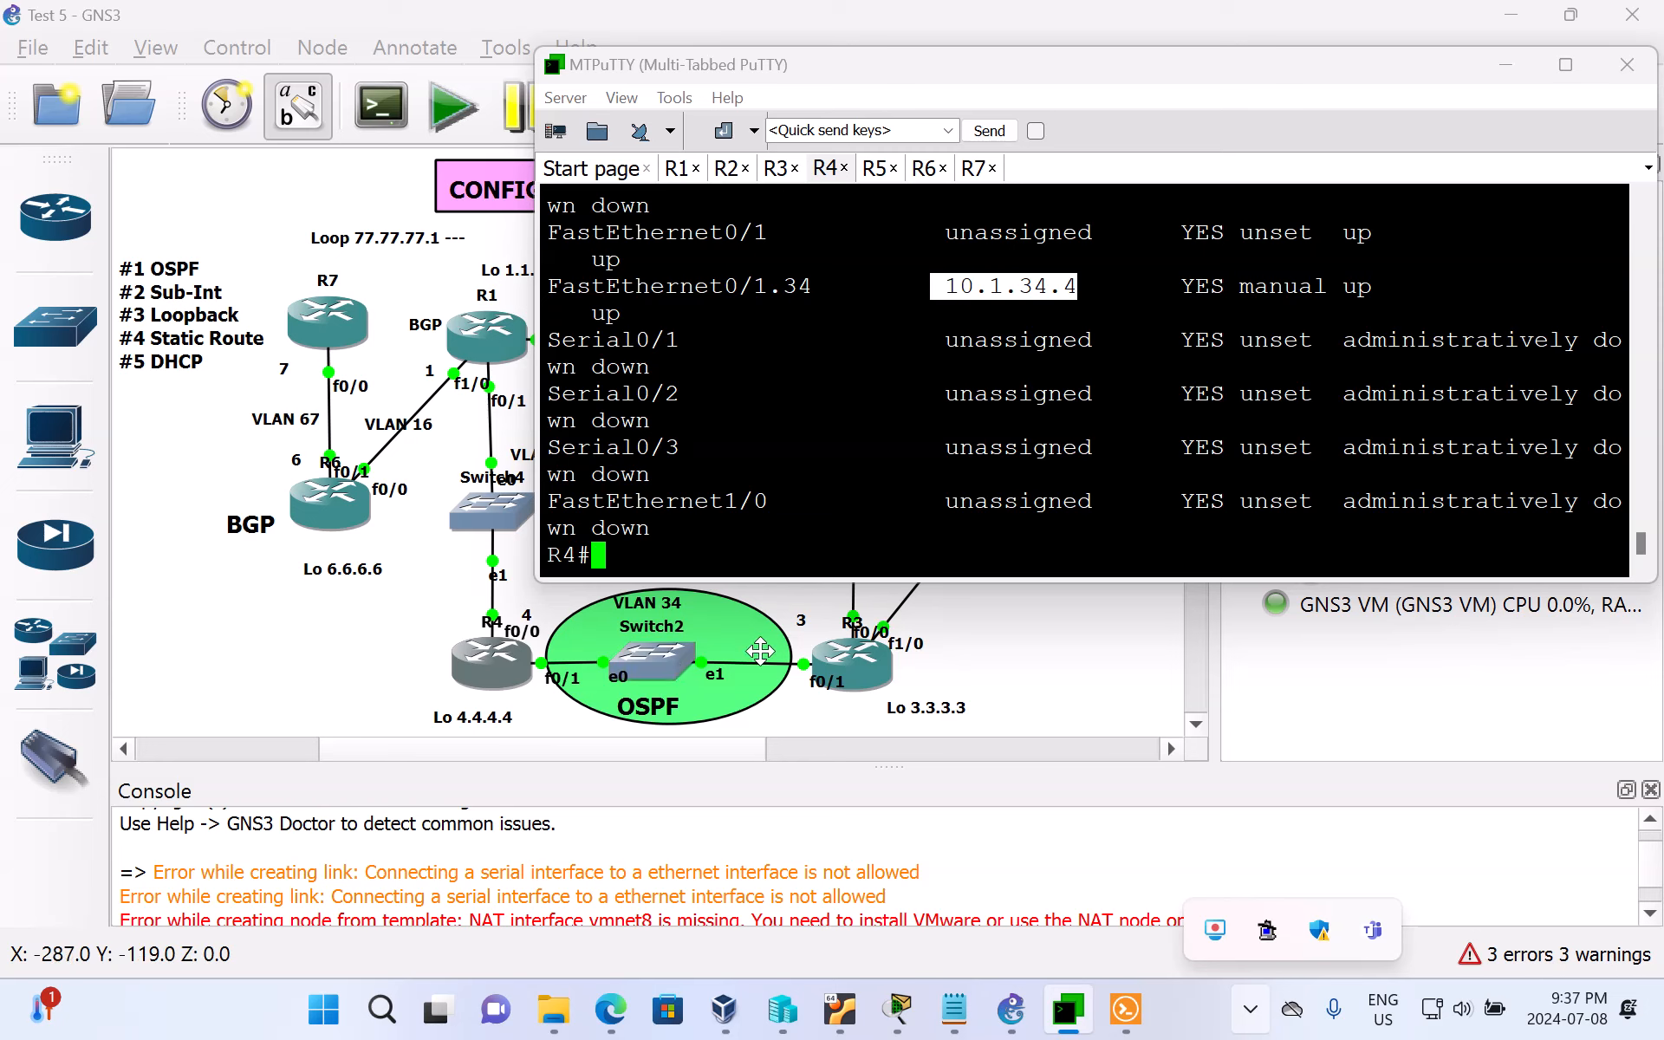
{"action": "scroll", "coordinate": [922, 446], "scroll_direction": "up", "scroll_amount": 5}
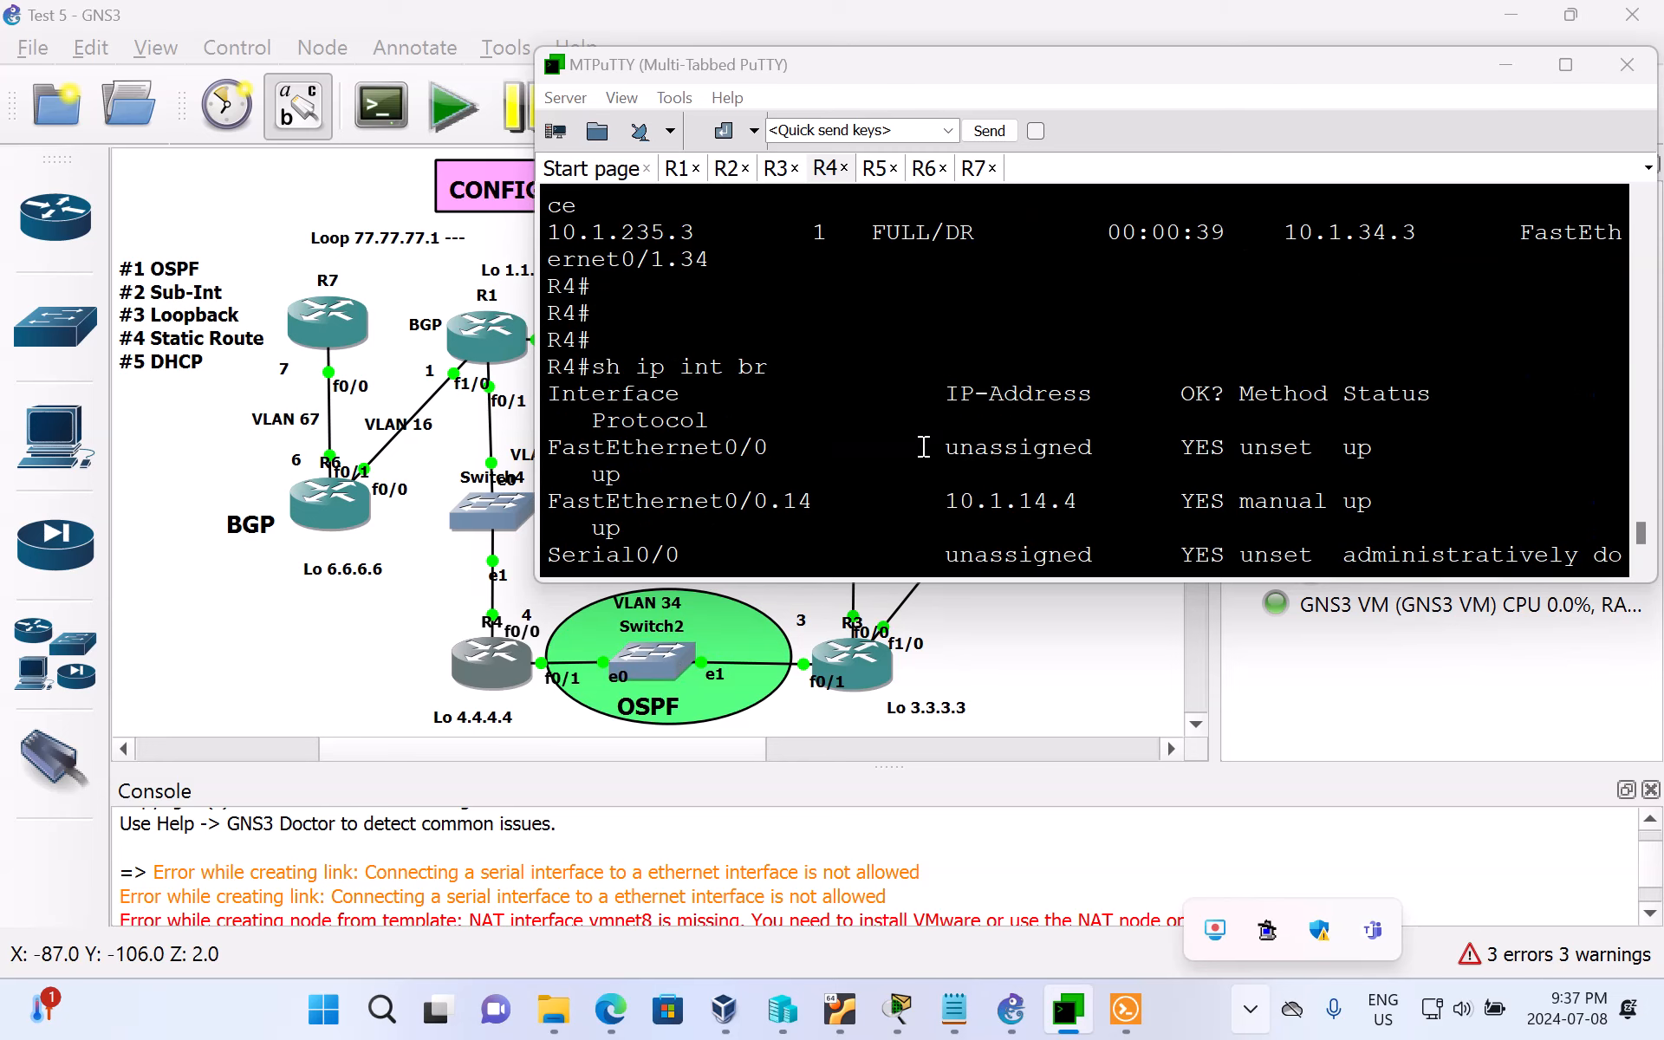
{"action": "scroll", "coordinate": [923, 447], "scroll_direction": "down", "scroll_amount": 2}
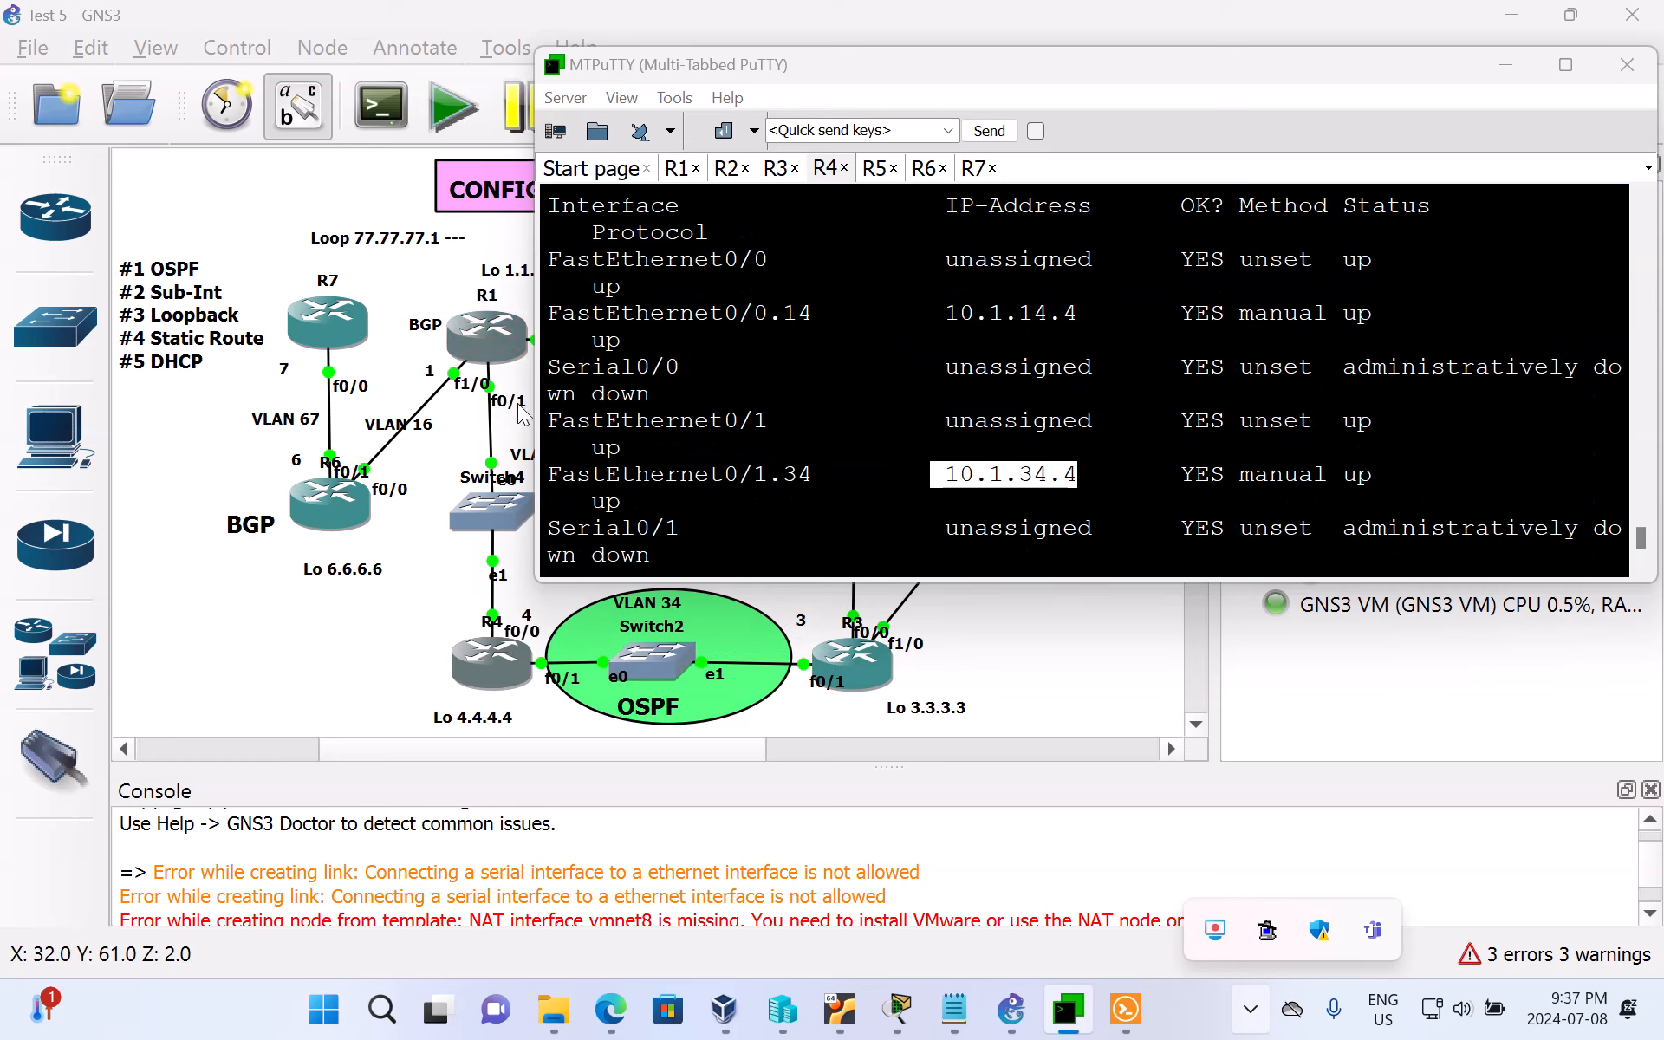
{"action": "left_click", "coordinate": [362, 654]}
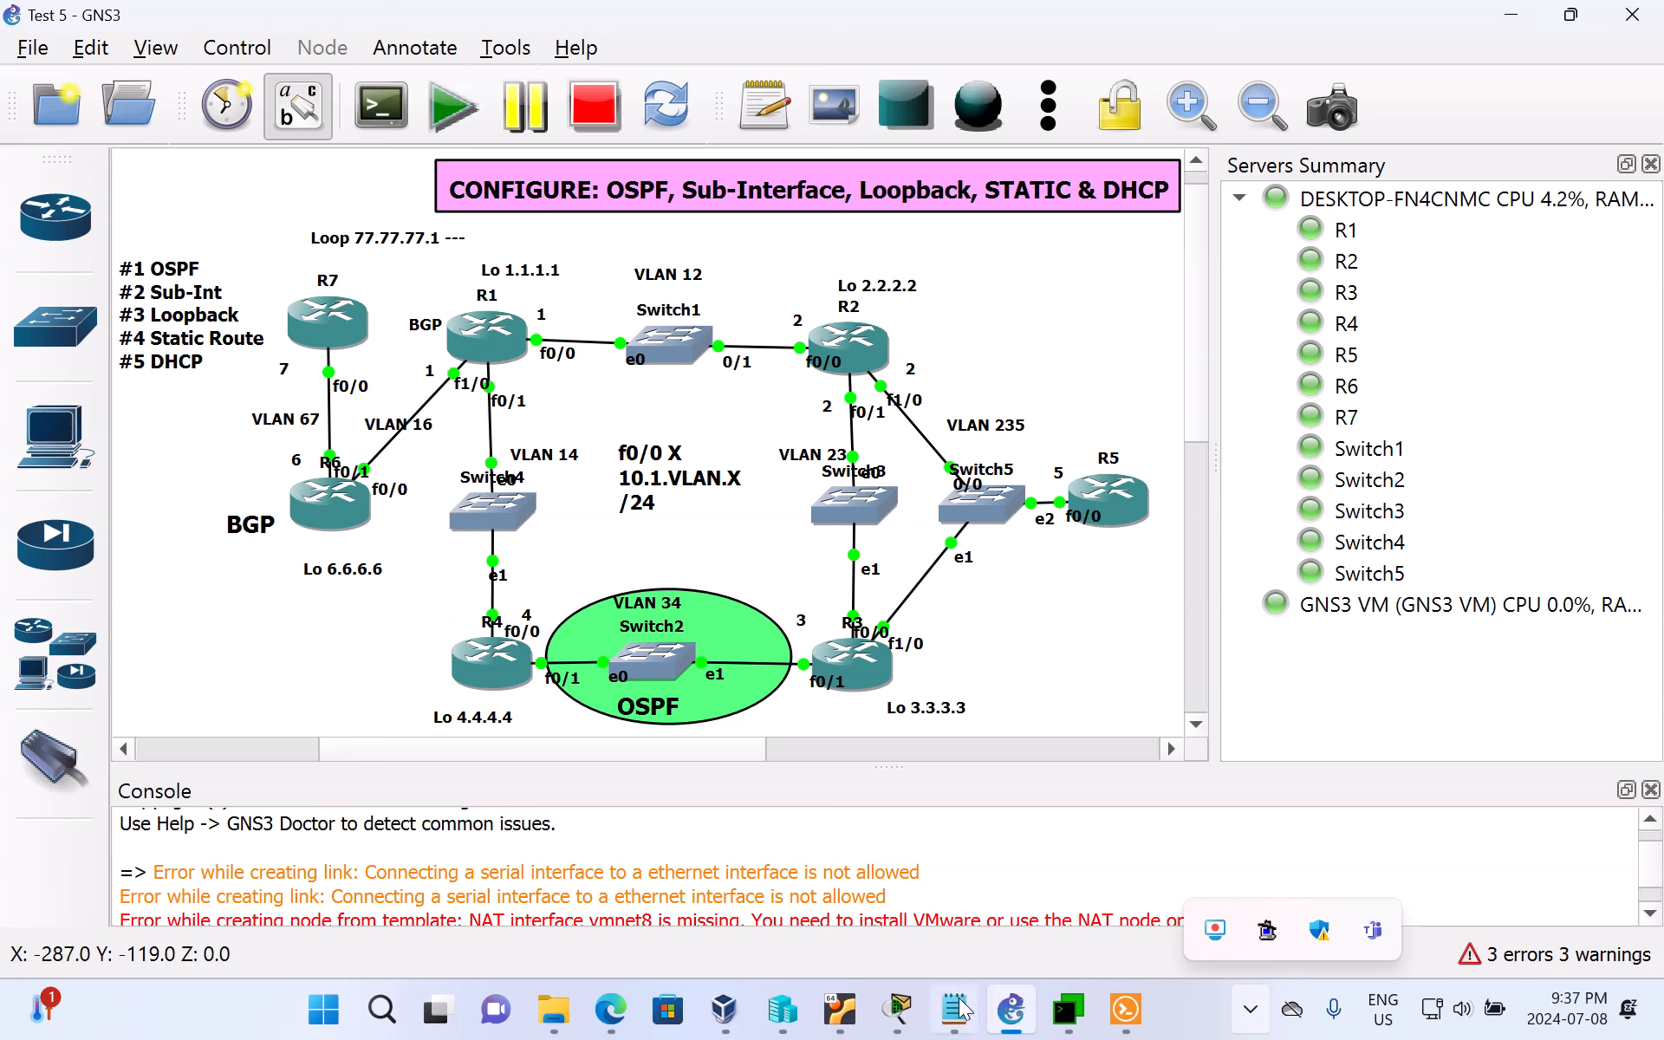
{"action": "mouse_move", "coordinate": [962, 1010]}
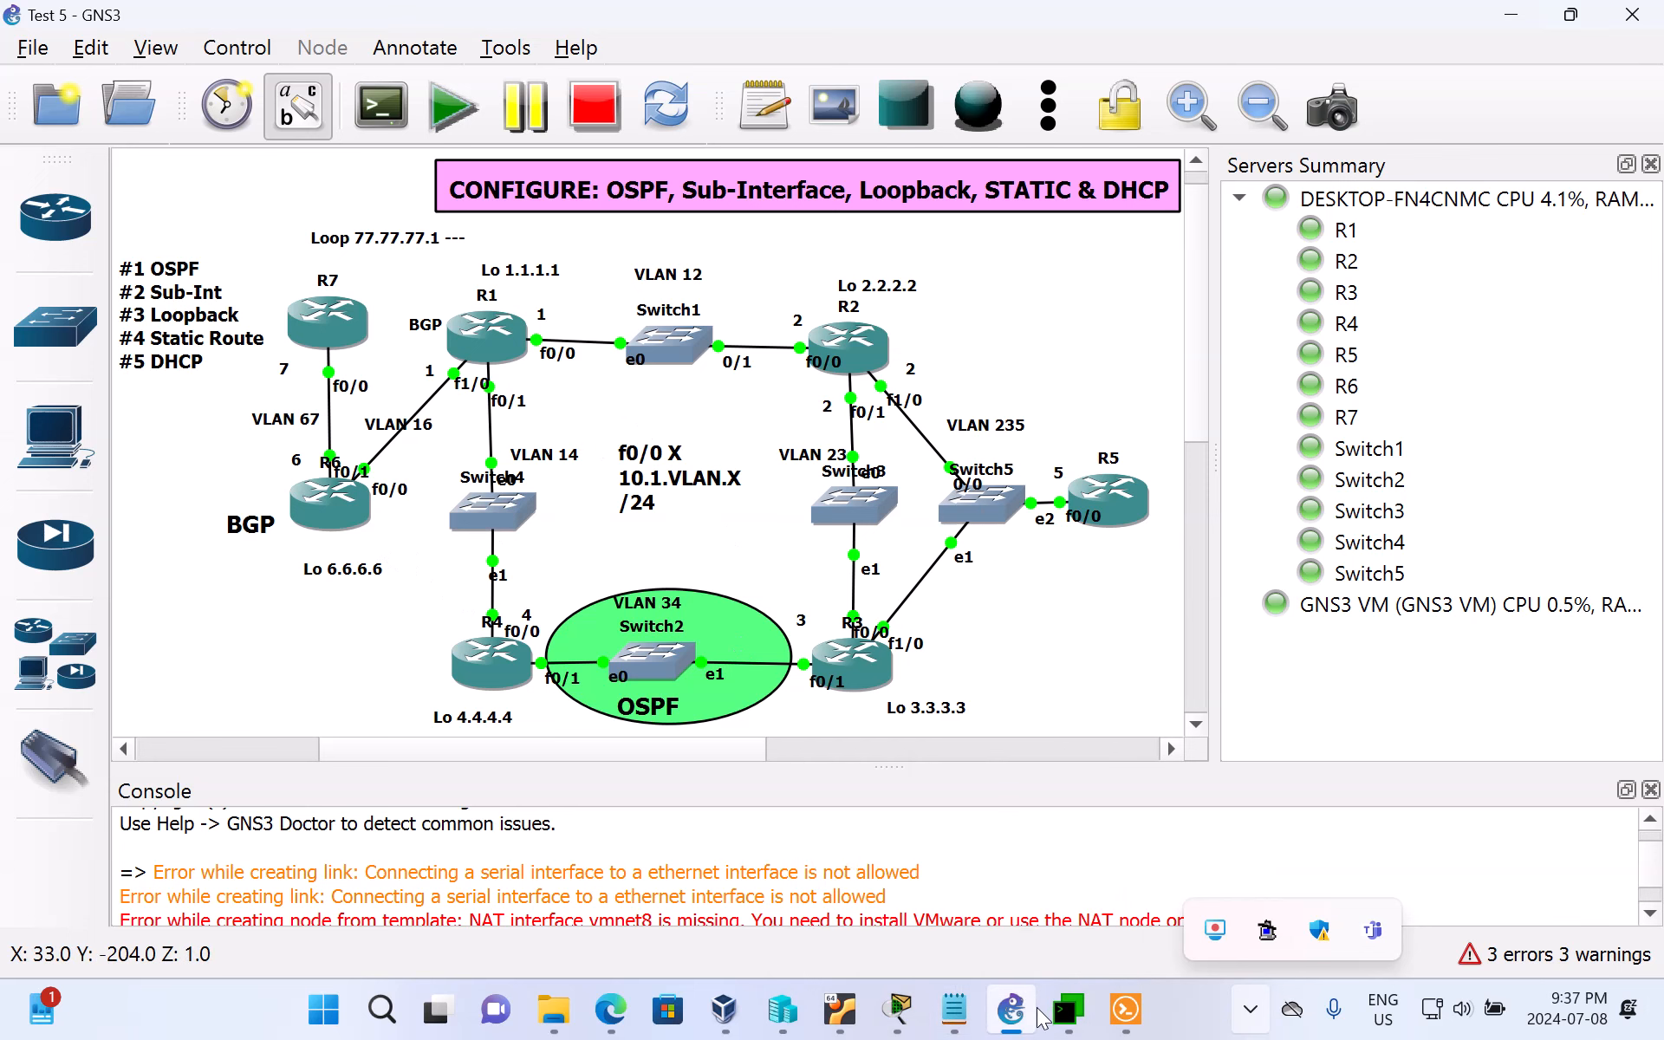
Step: Switch to R6's console in MTPuTTY and leave global configuration mode
{"action": "left_click", "coordinate": [1067, 1009]}
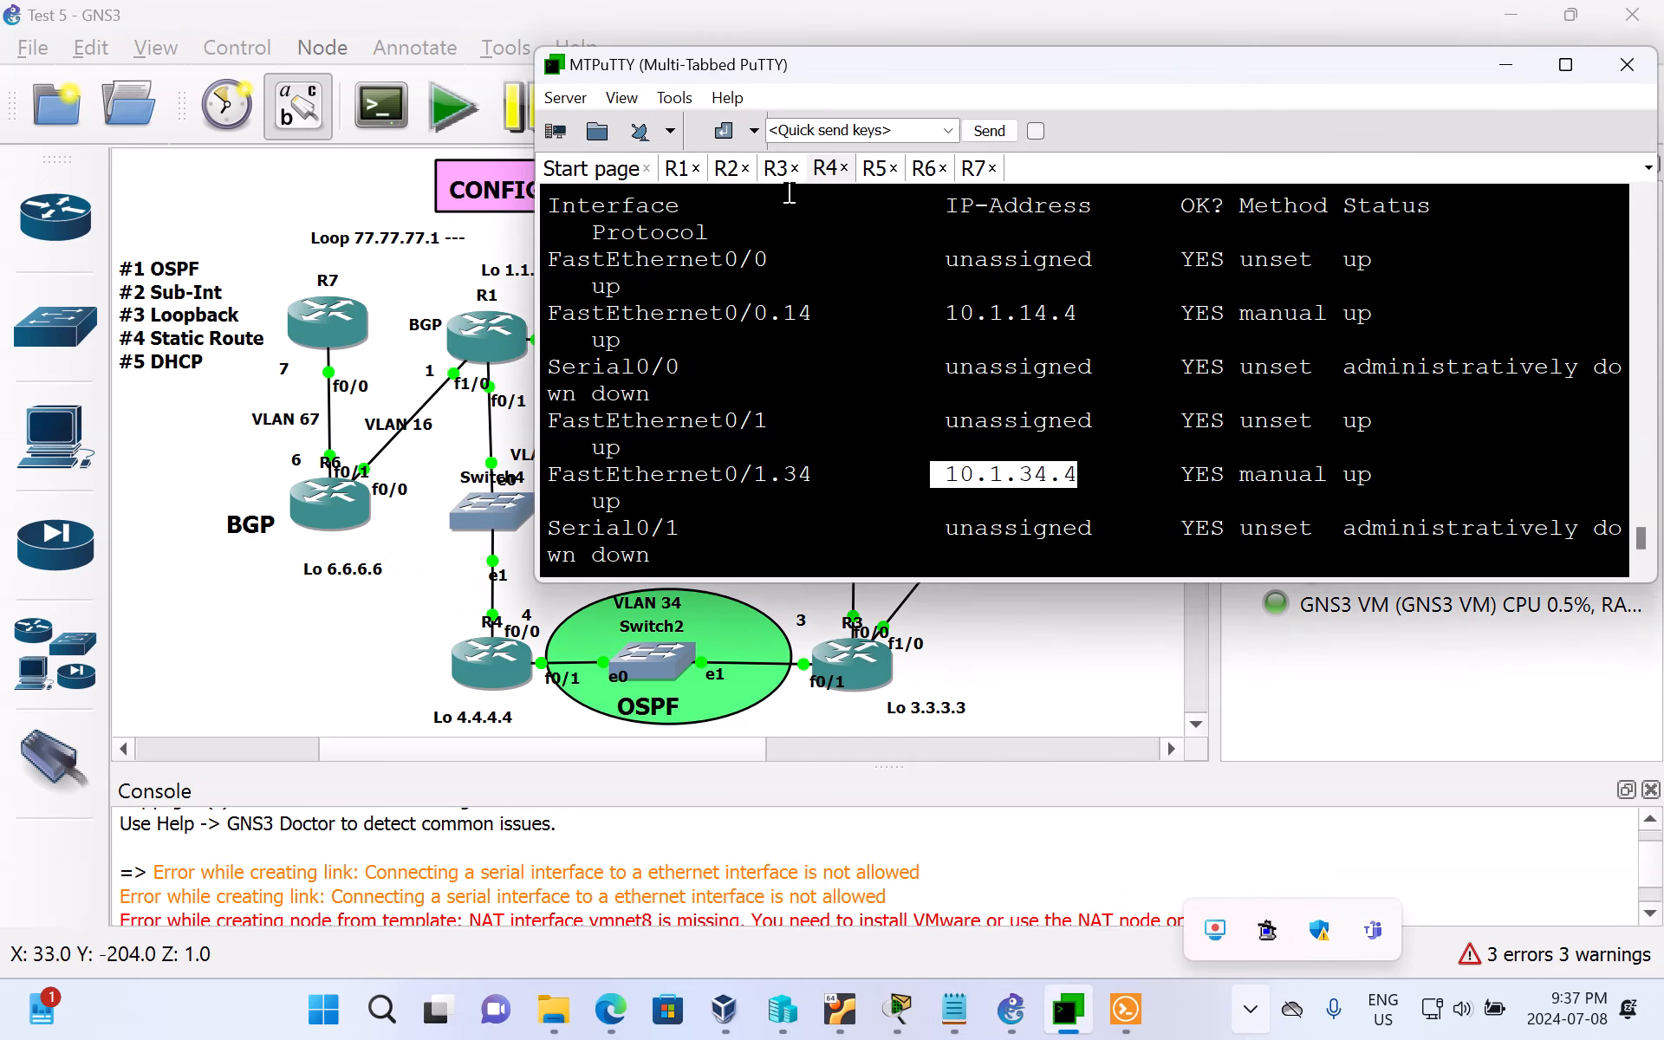
{"action": "left_click", "coordinate": [925, 168]}
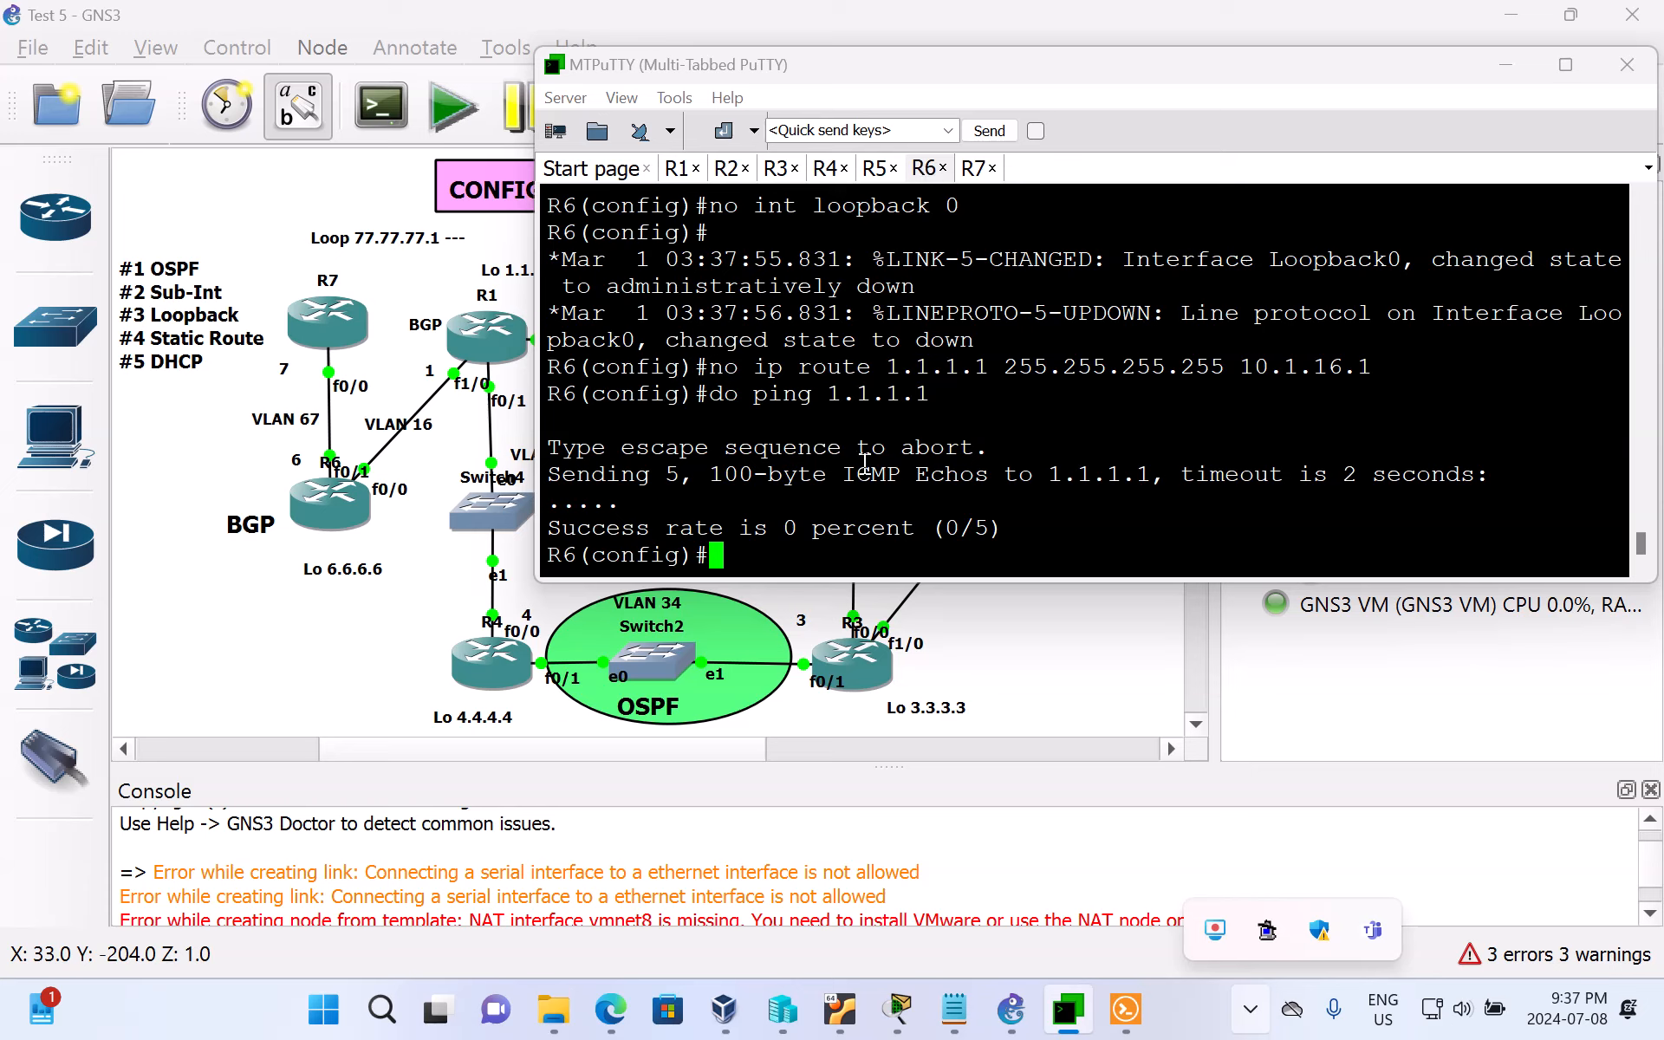
{"action": "type", "text": "end"}
{"action": "key", "text": "Return"}
{"action": "key", "text": "Return"}
{"action": "key", "text": "Return"}
Step: List R6's interfaces with sh ip int br and highlight the IP address of sub-interface FastEthernet0/1.67
{"action": "type", "text": "sh"}
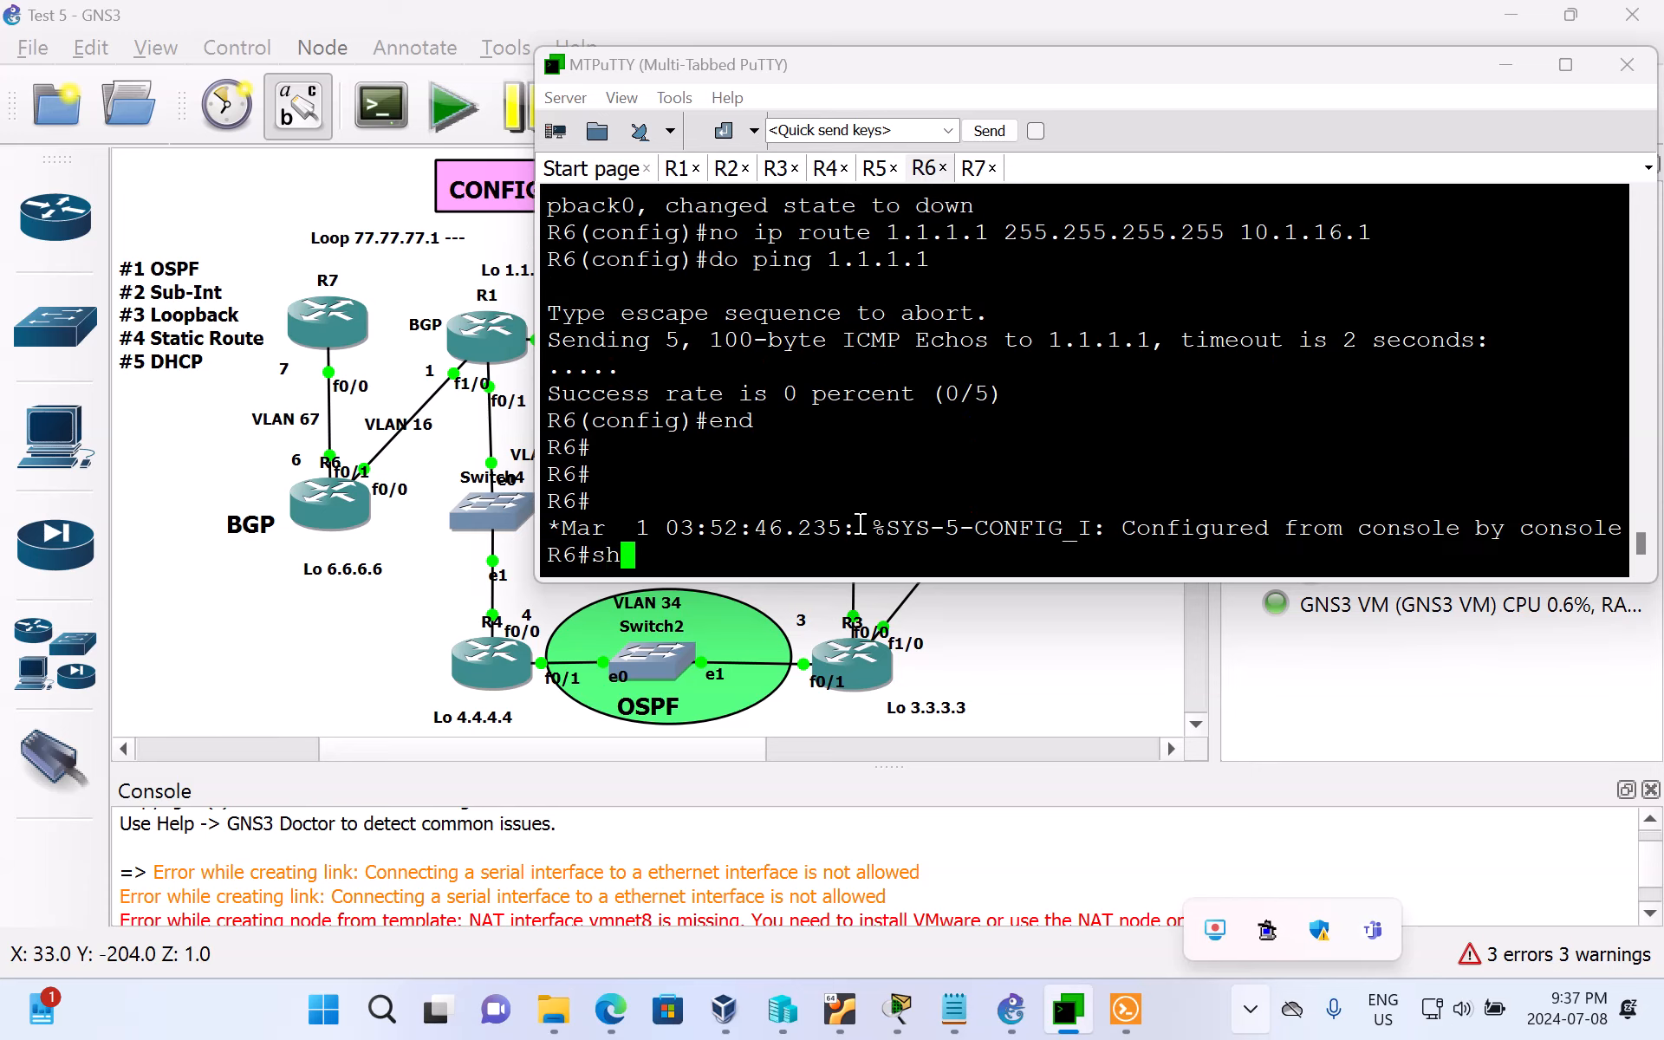
{"action": "type", "text": " ip int br"}
{"action": "key", "text": "Return"}
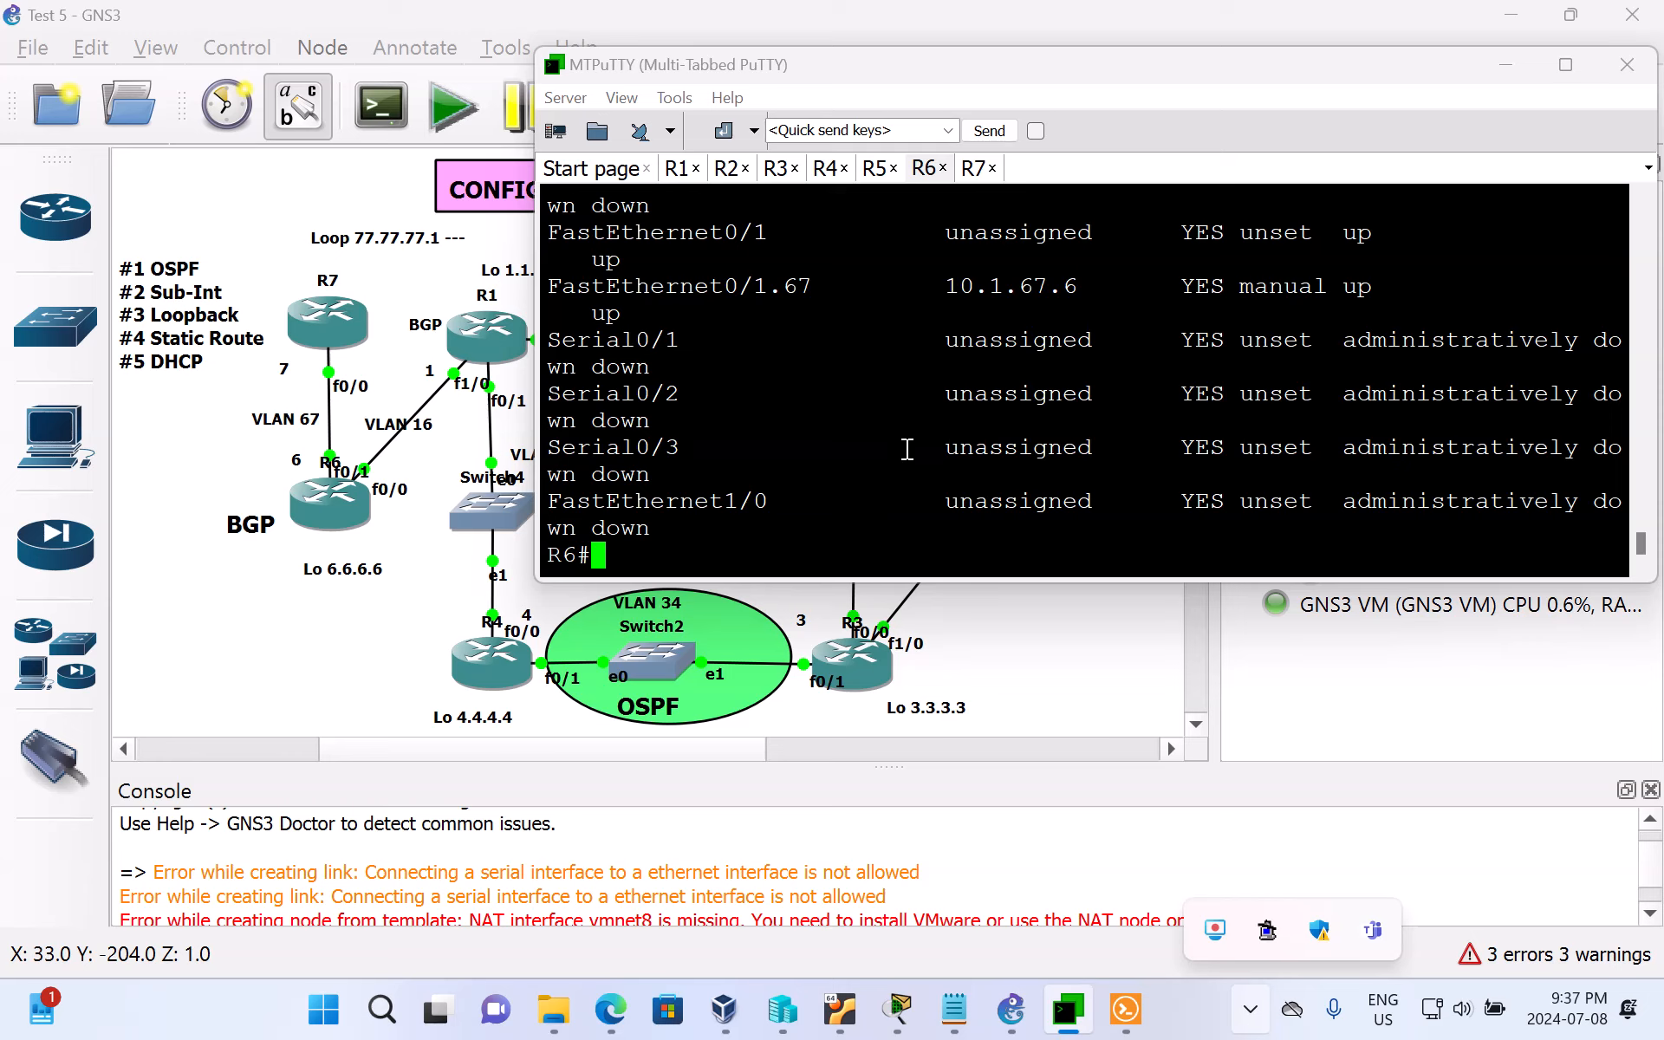
{"action": "scroll", "coordinate": [906, 451], "scroll_direction": "up", "scroll_amount": 3}
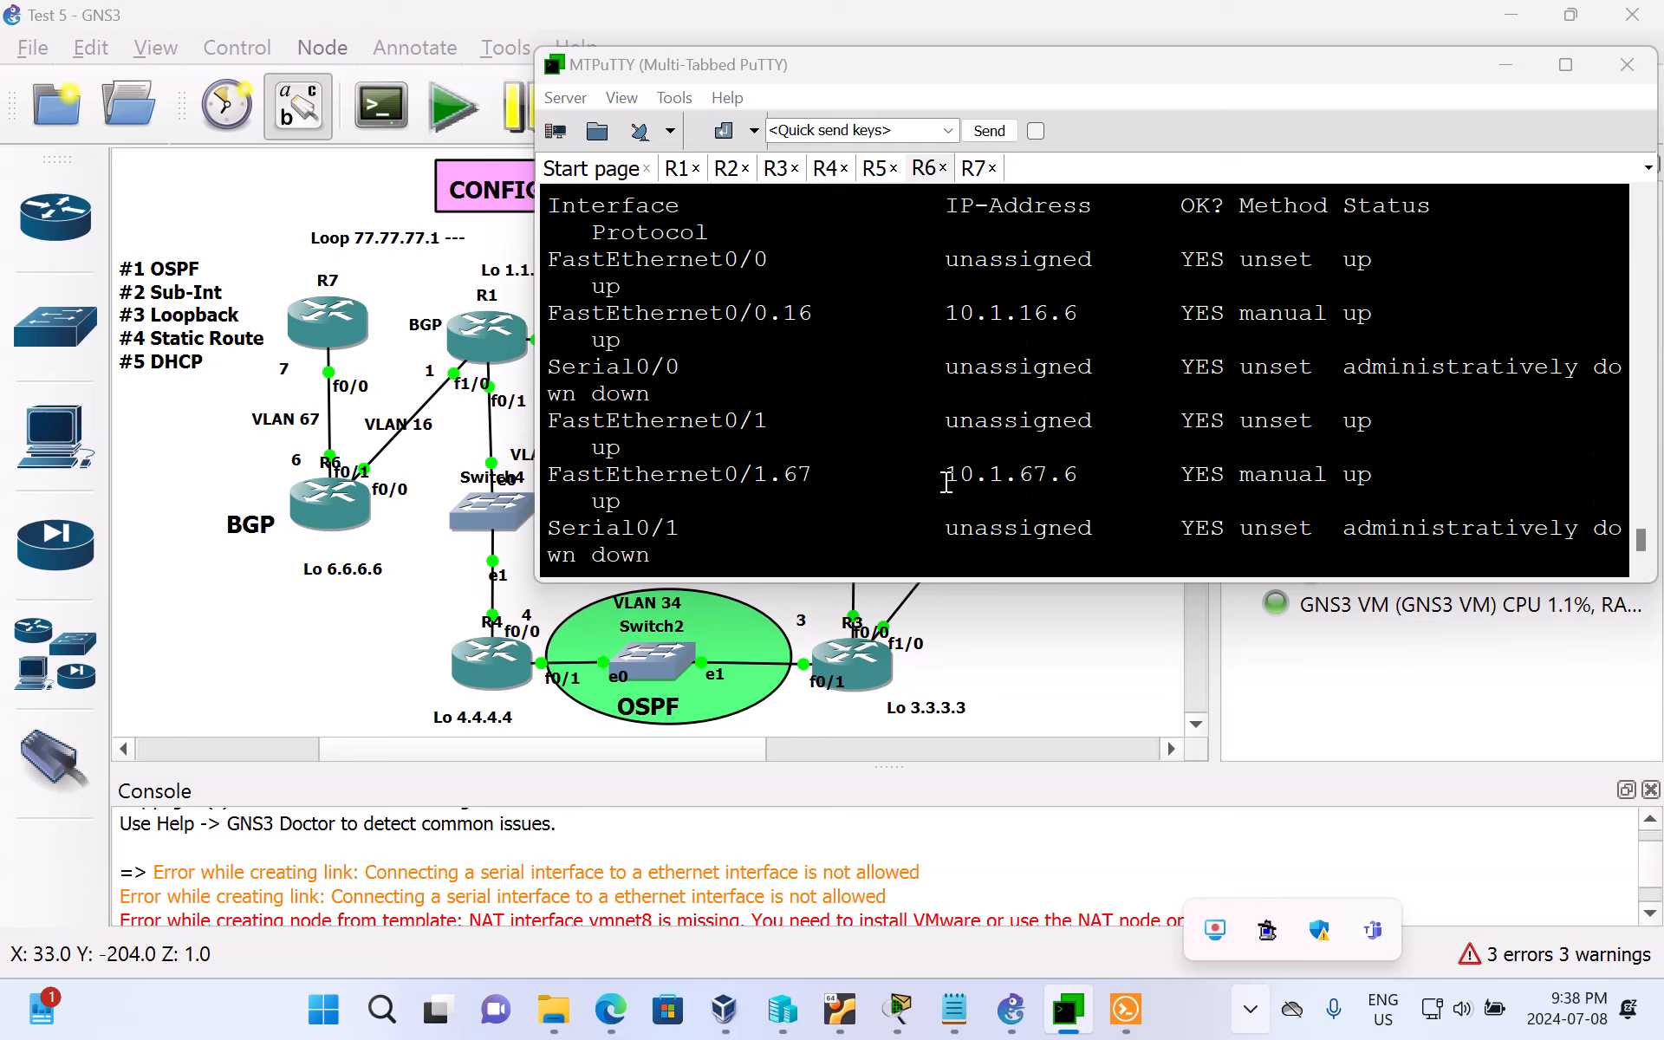
{"action": "left_click_drag", "start_coordinate": [946, 481], "coordinate": [1089, 479]}
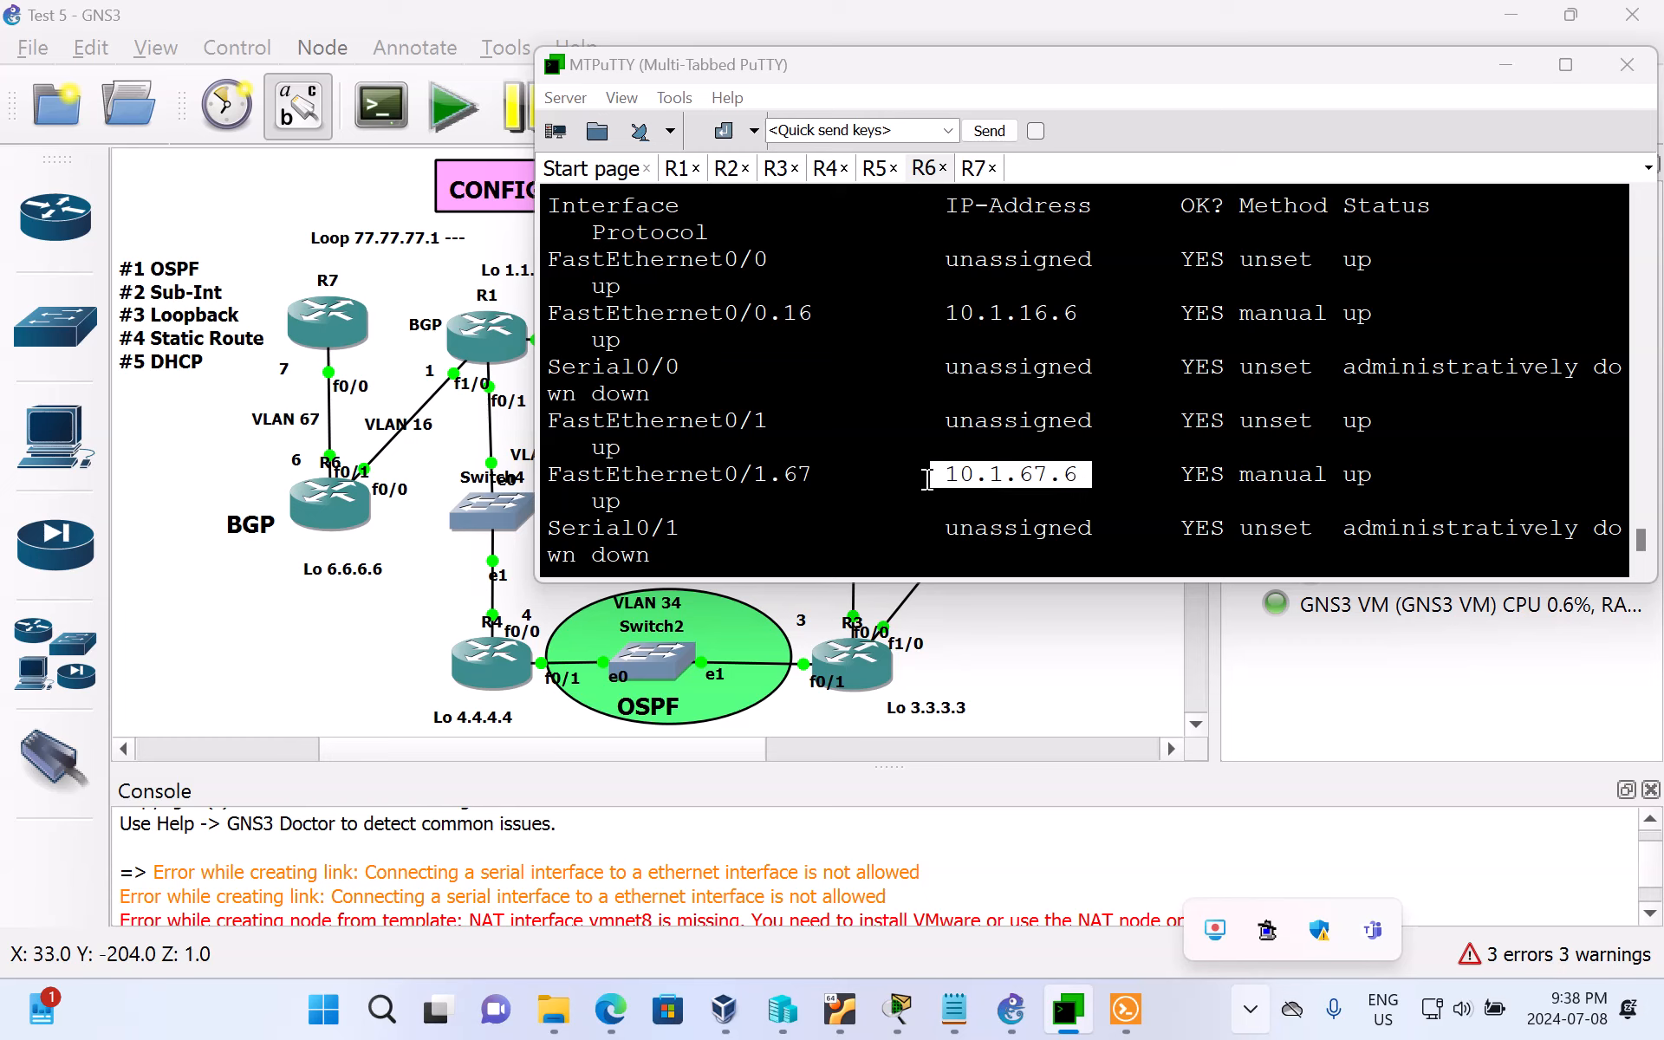
Step: Highlight the IP address of sub-interface FastEthernet0/0.16 in R6's interface listing
{"action": "scroll", "coordinate": [926, 479], "scroll_direction": "up", "scroll_amount": 2}
{"action": "left_click_drag", "start_coordinate": [917, 495], "coordinate": [1093, 510]}
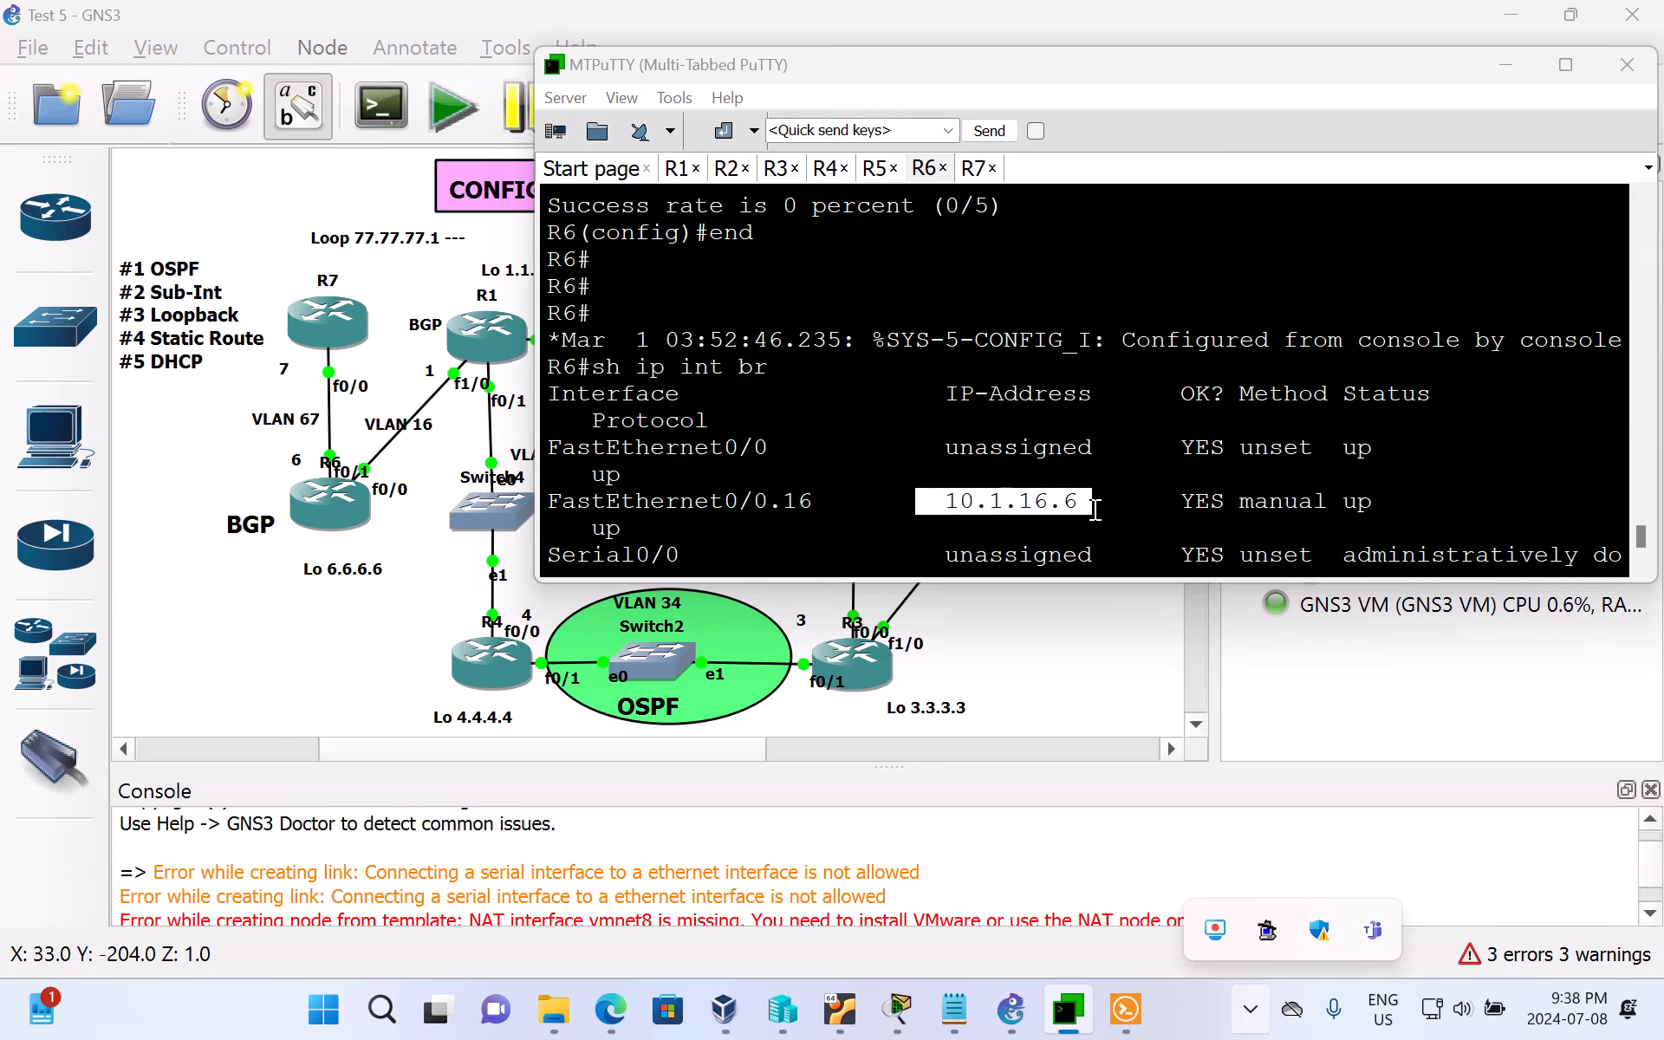
{"action": "scroll", "coordinate": [1094, 509], "scroll_direction": "down", "scroll_amount": 2}
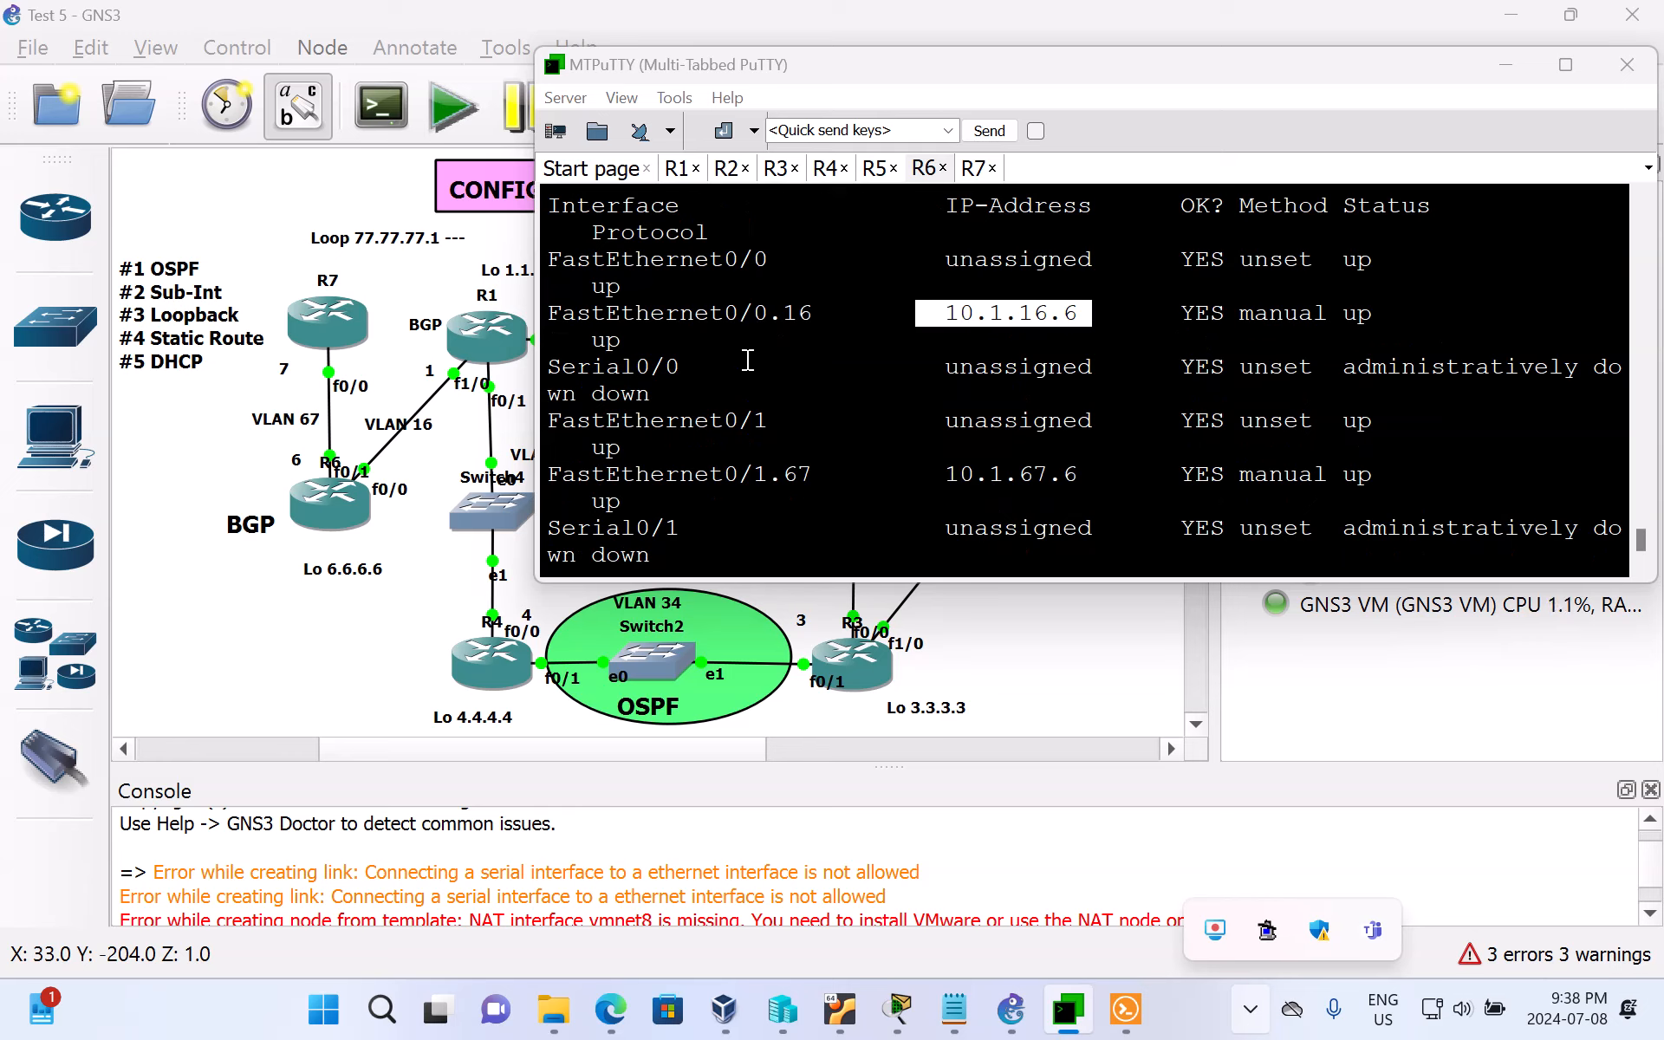
Step: Switch to R1's console and list all its interfaces with sh ip int br, through to the end of the output
{"action": "left_click", "coordinate": [682, 170]}
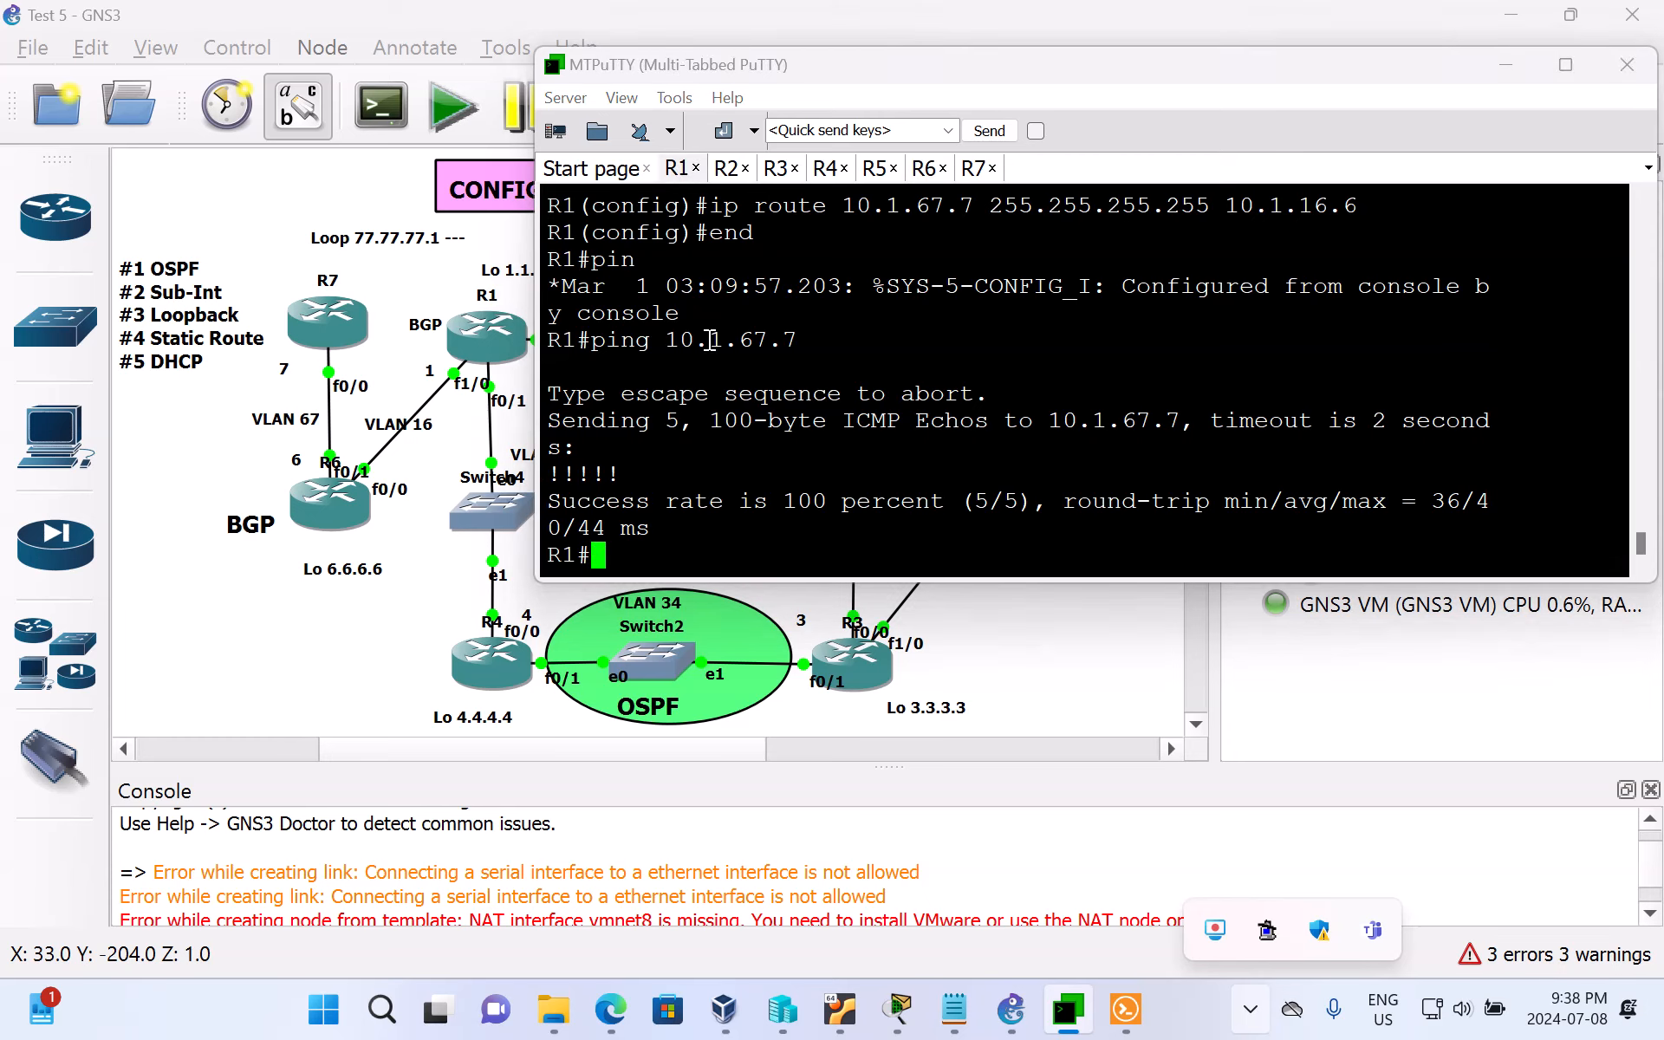
{"action": "key", "text": "Return"}
{"action": "key", "text": "Return"}
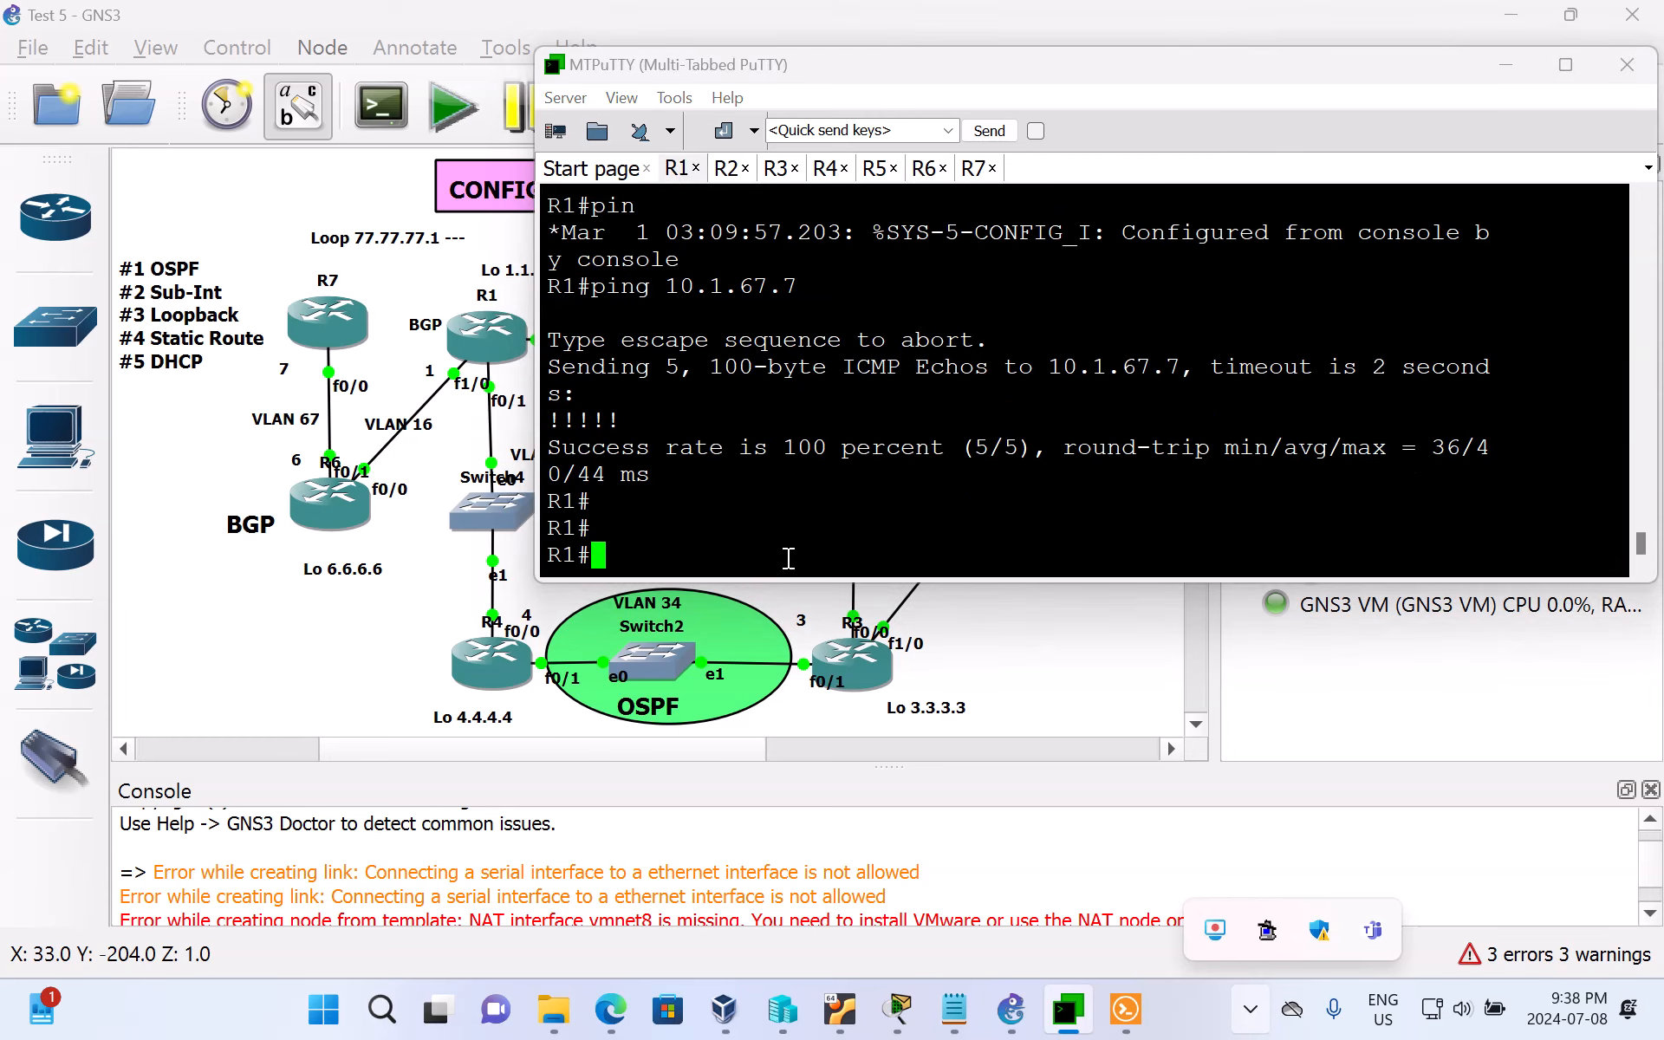
{"action": "type", "text": "sh ip int br"}
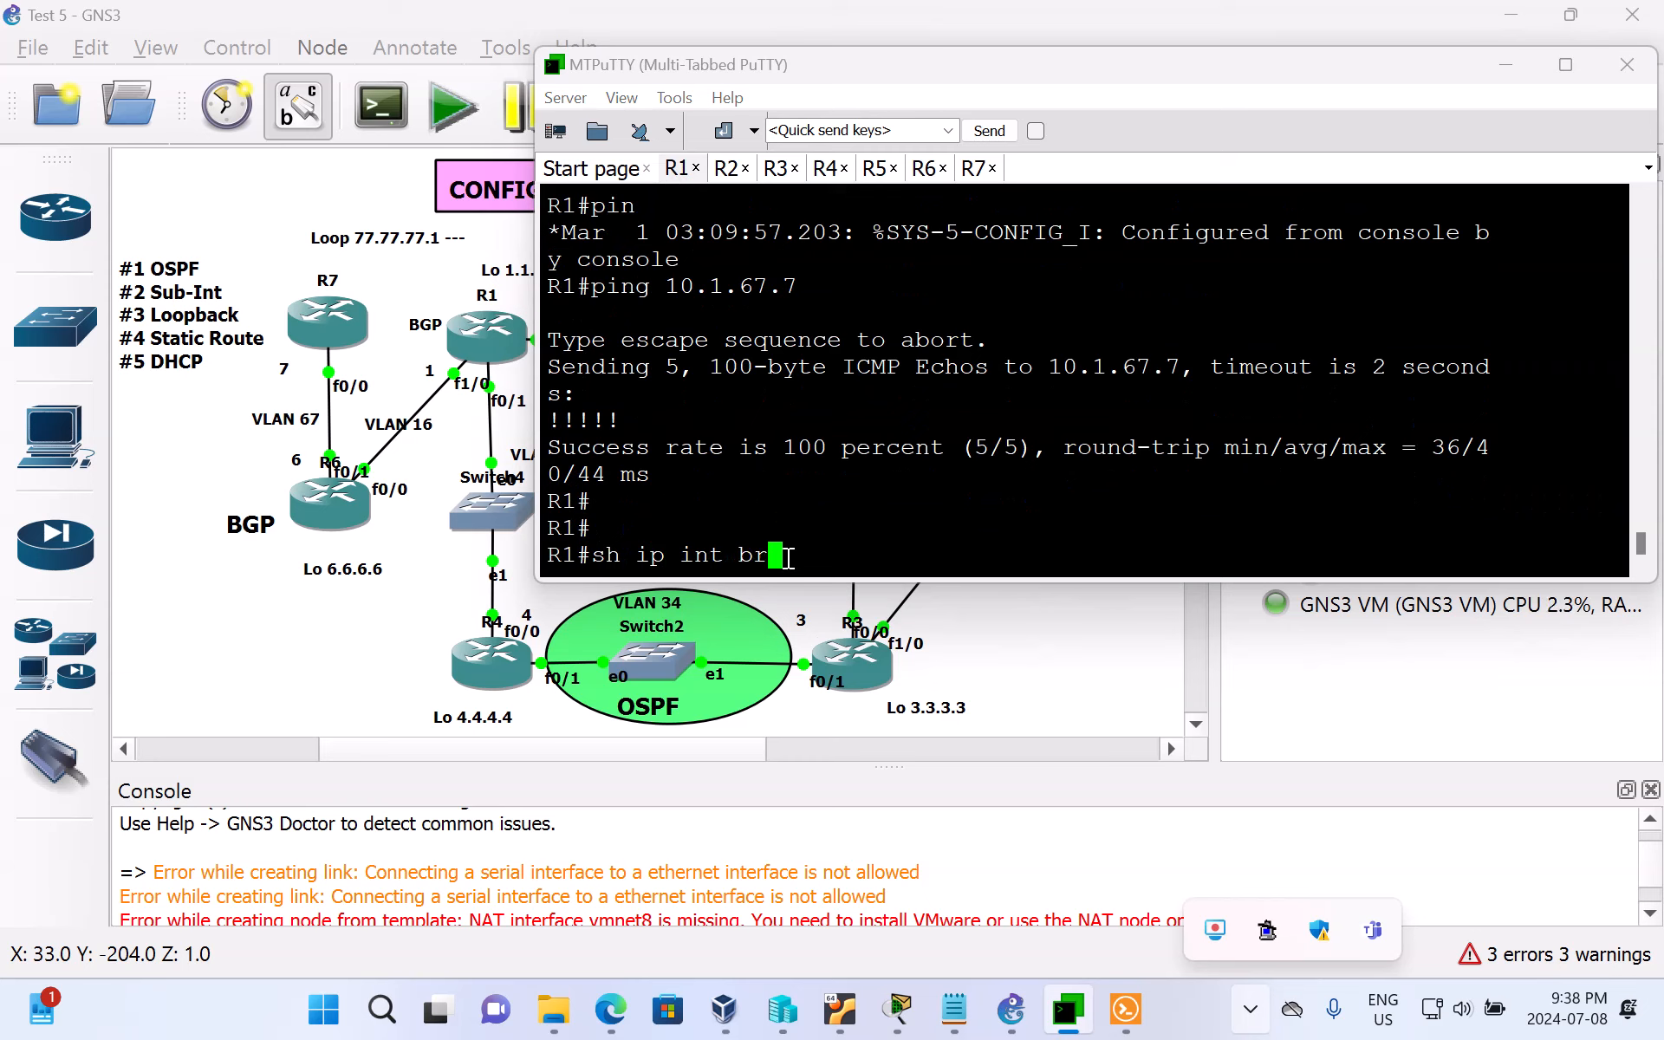
{"action": "key", "text": "Return"}
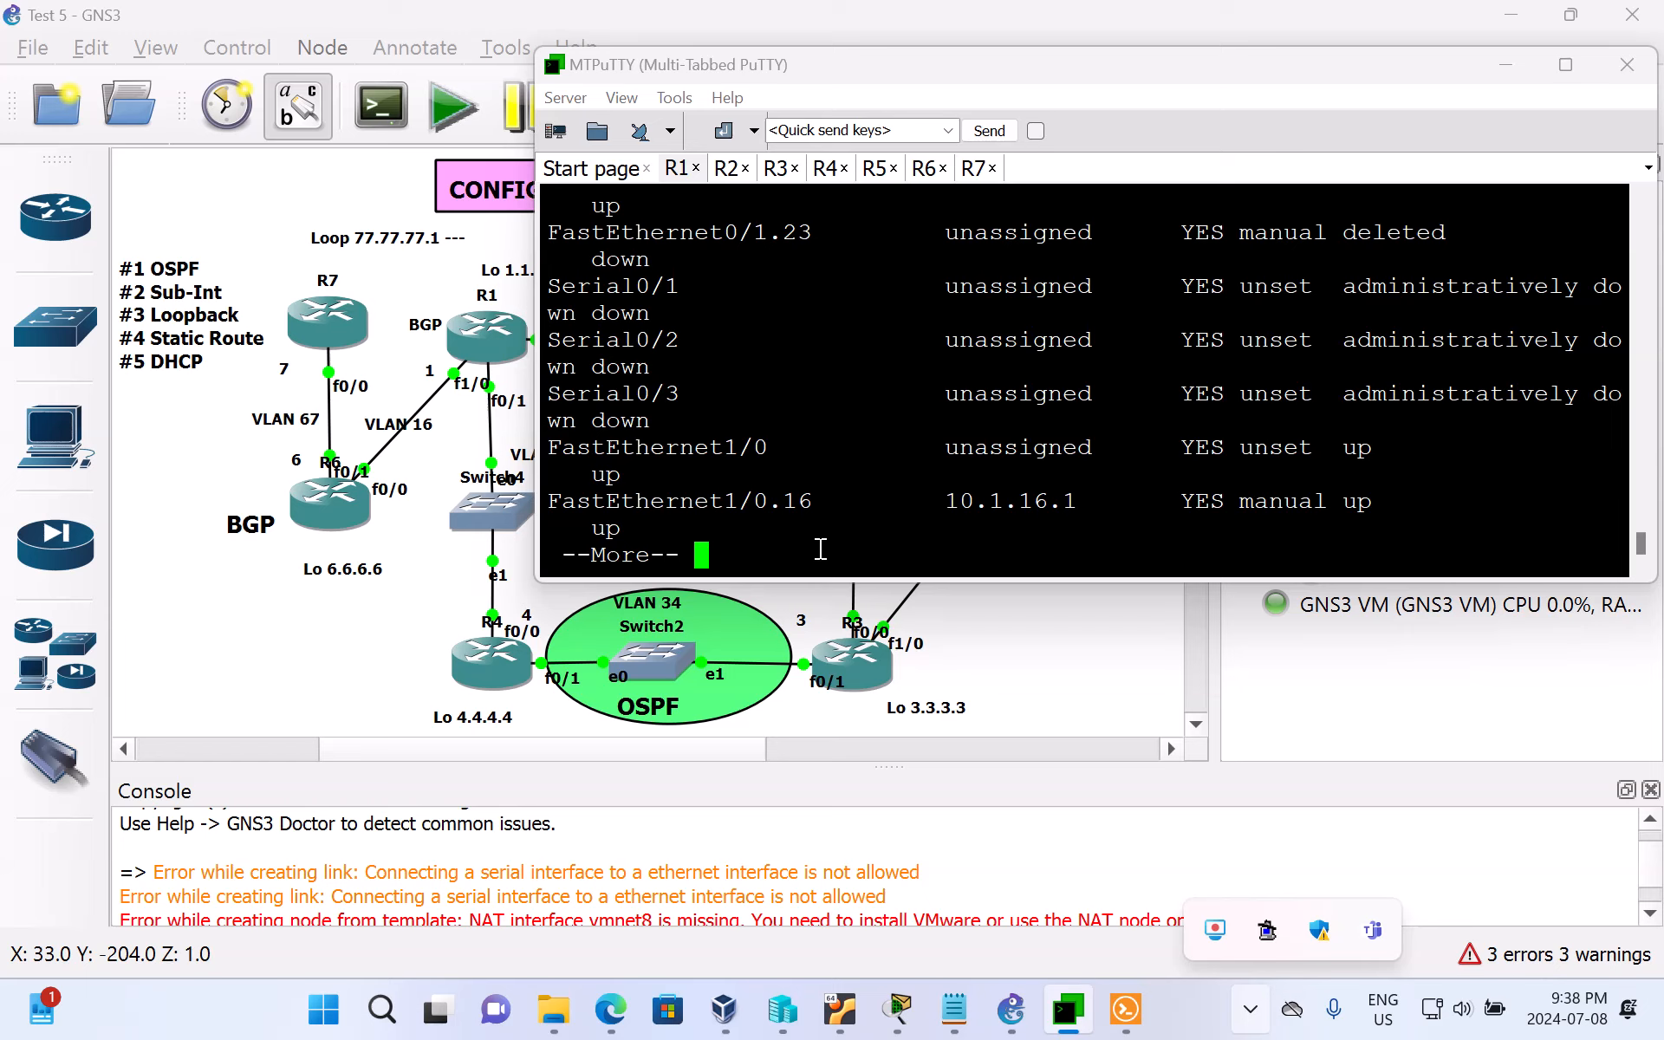
{"action": "key", "text": "space"}
{"action": "key", "text": "Return"}
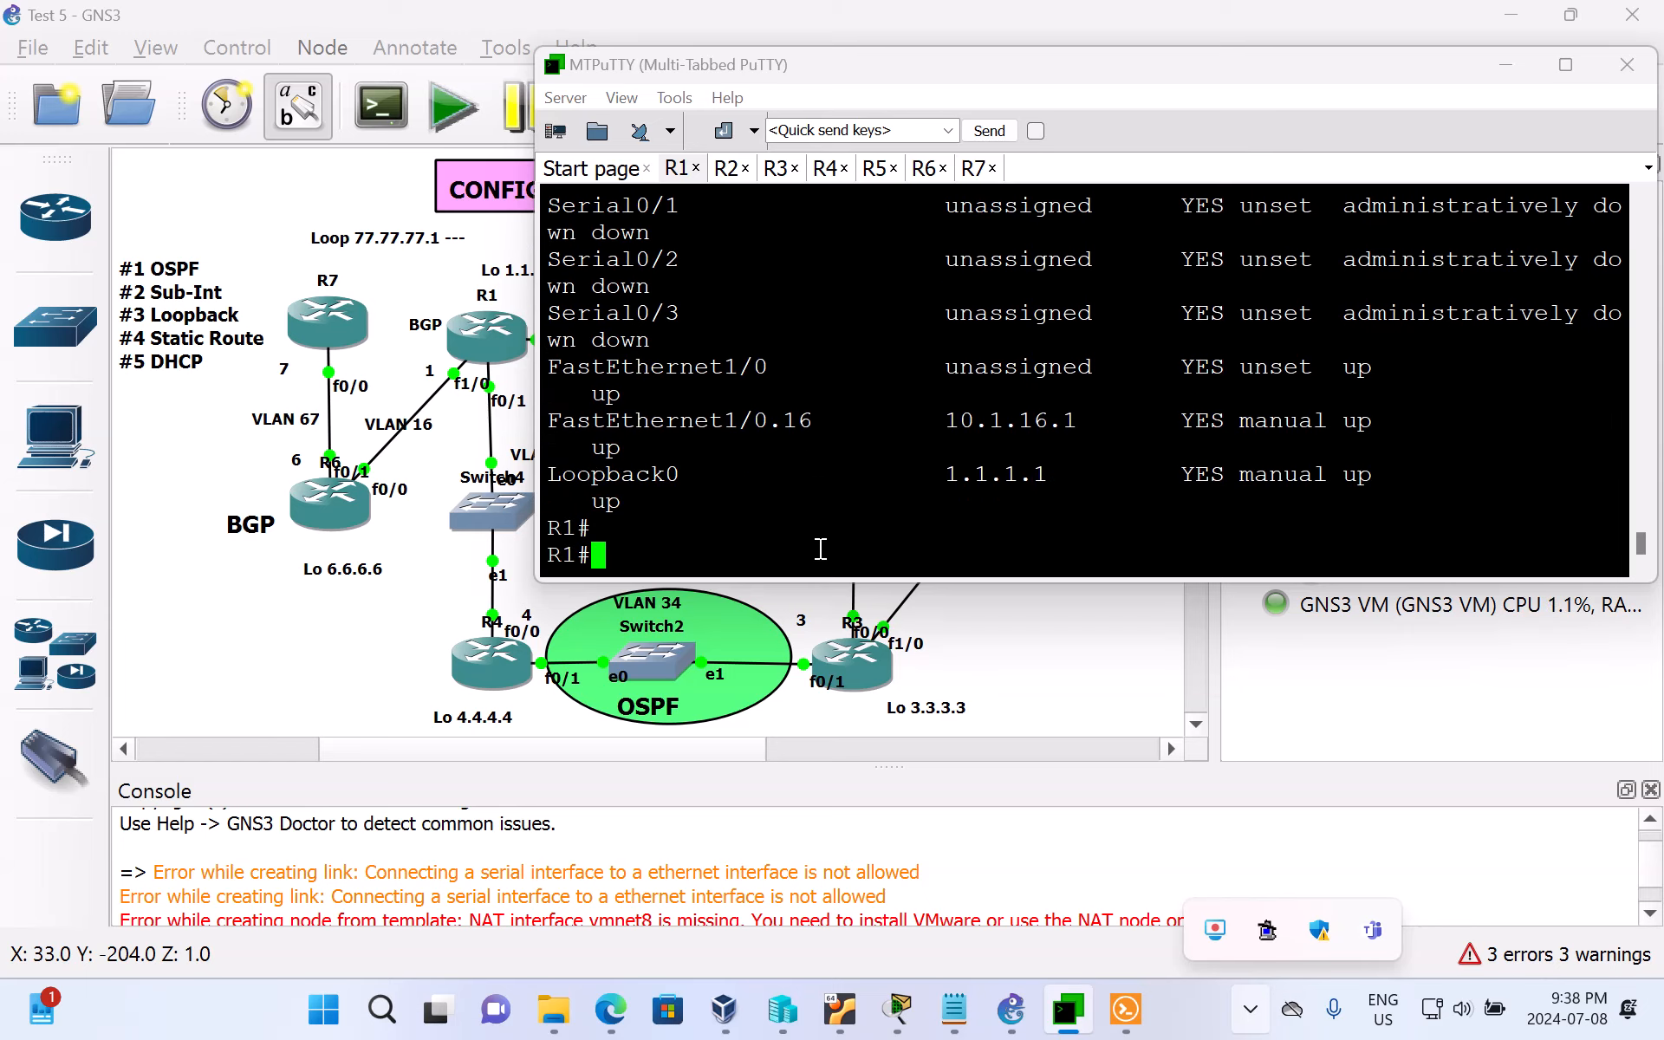
Step: Run sh ip int br on R1 again and review the listing from its beginning
{"action": "type", "text": "sh i"}
{"action": "type", "text": "p int b"}
{"action": "type", "text": "r"}
{"action": "key", "text": "Return"}
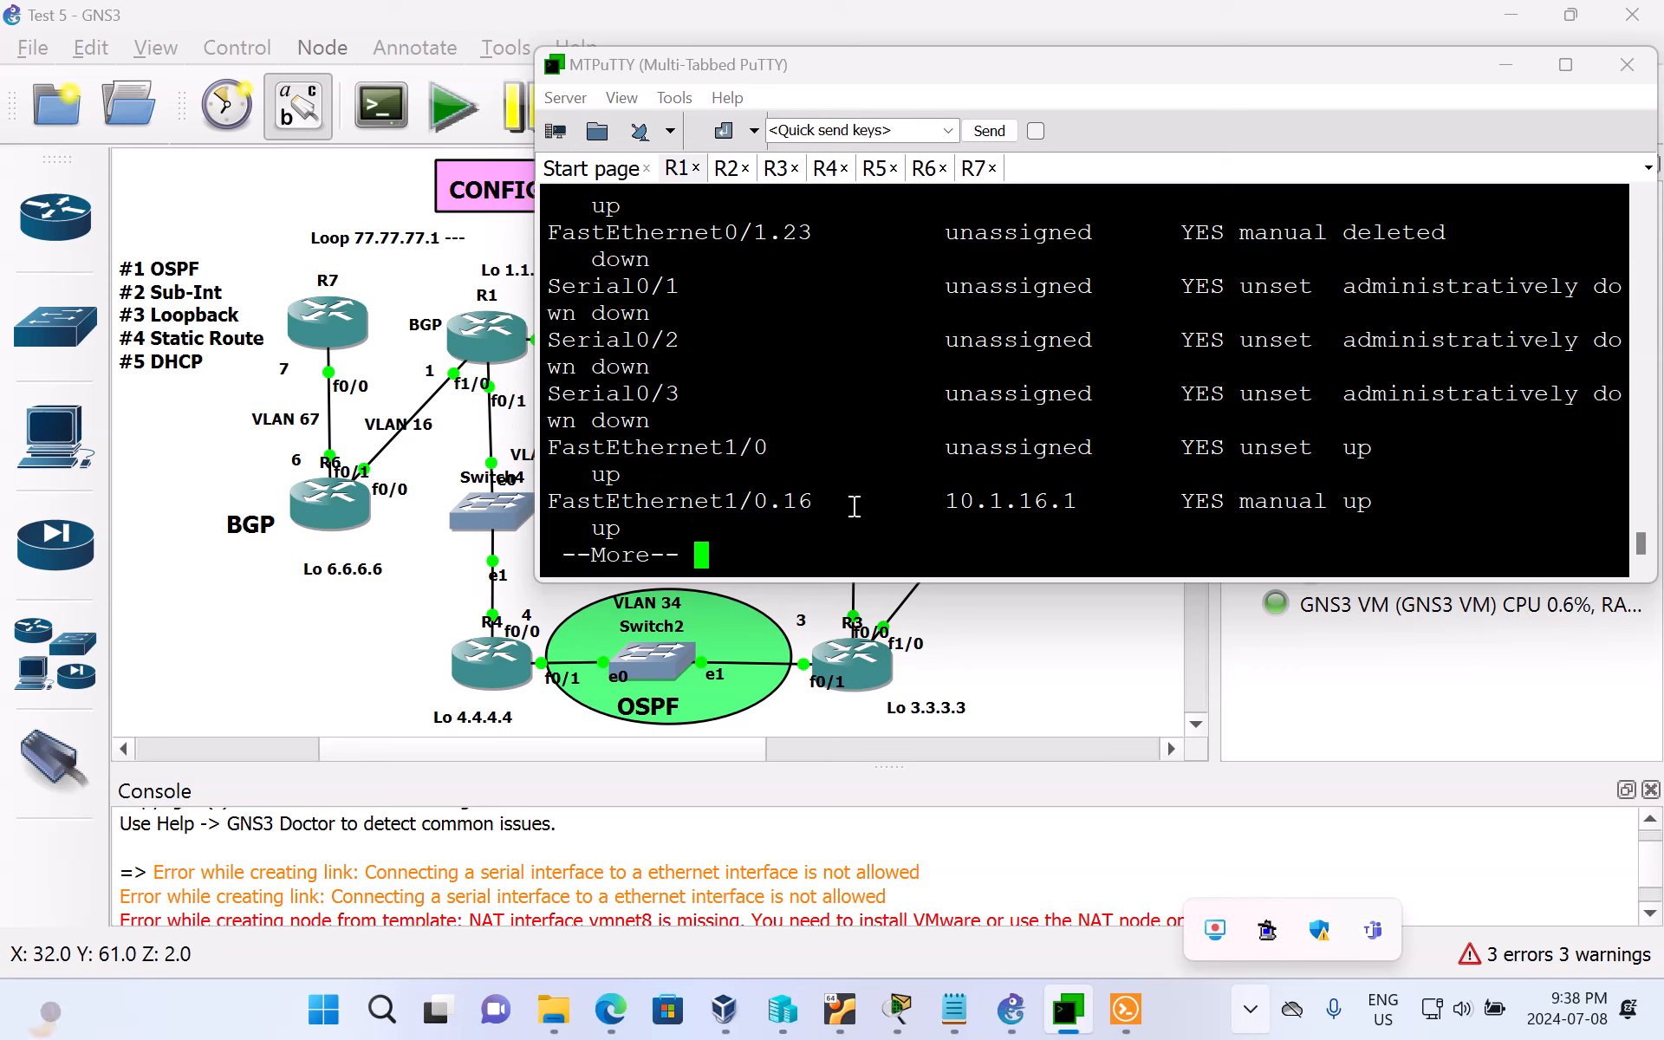
{"action": "scroll", "coordinate": [854, 506], "scroll_direction": "up", "scroll_amount": 5}
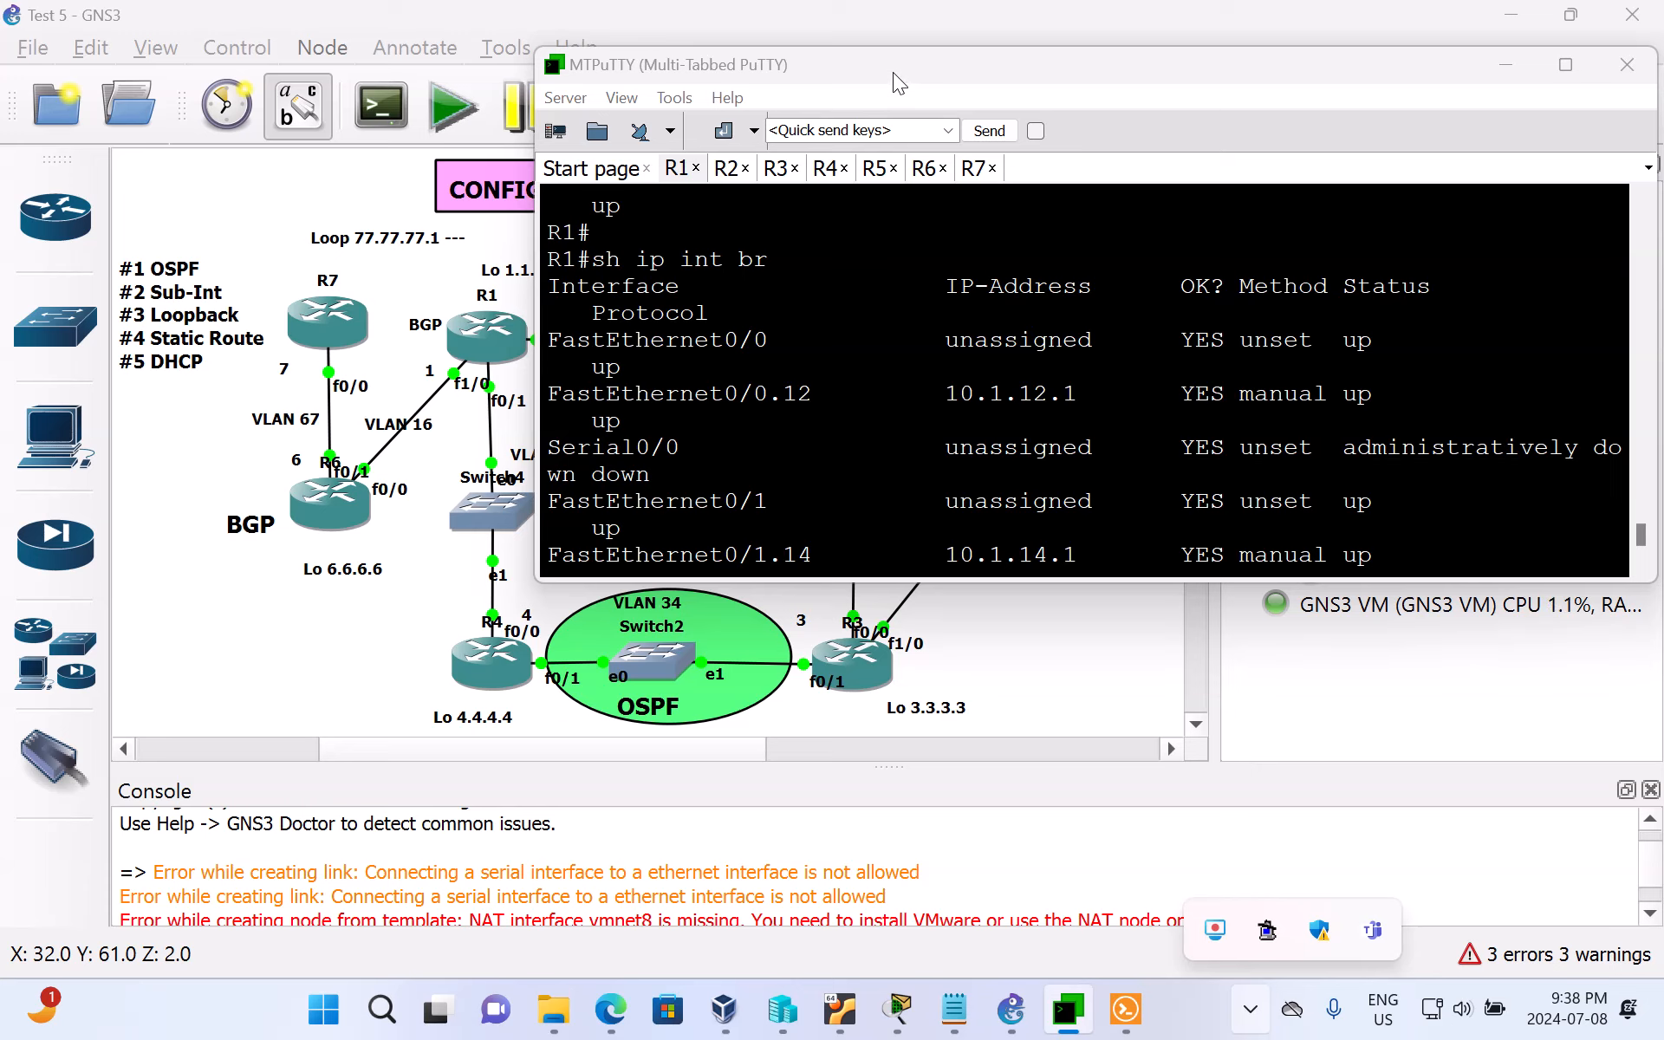
Step: Move the console window off the topology around R1 and compare R1's sub-interfaces 0/0.12, 0/1.14 and 1/0.16 with the diagram
{"action": "left_click_drag", "start_coordinate": [899, 71], "coordinate": [1015, 78]}
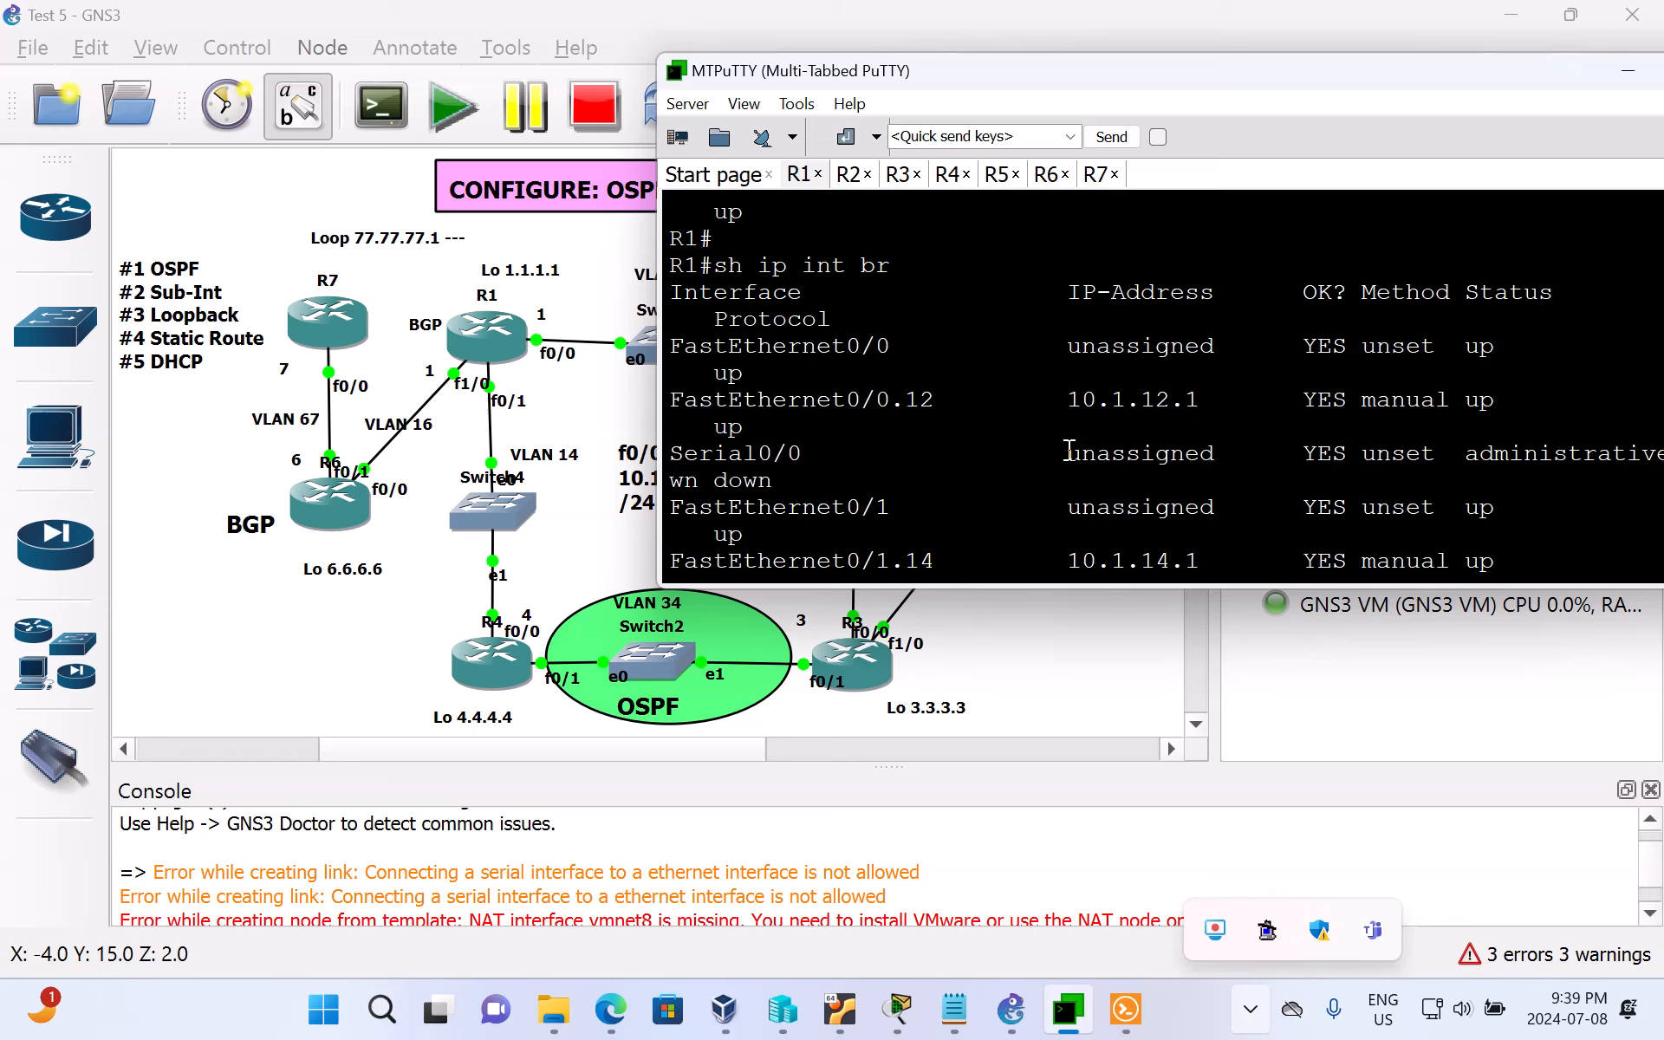
{"action": "scroll", "coordinate": [1069, 450], "scroll_direction": "down", "scroll_amount": 2}
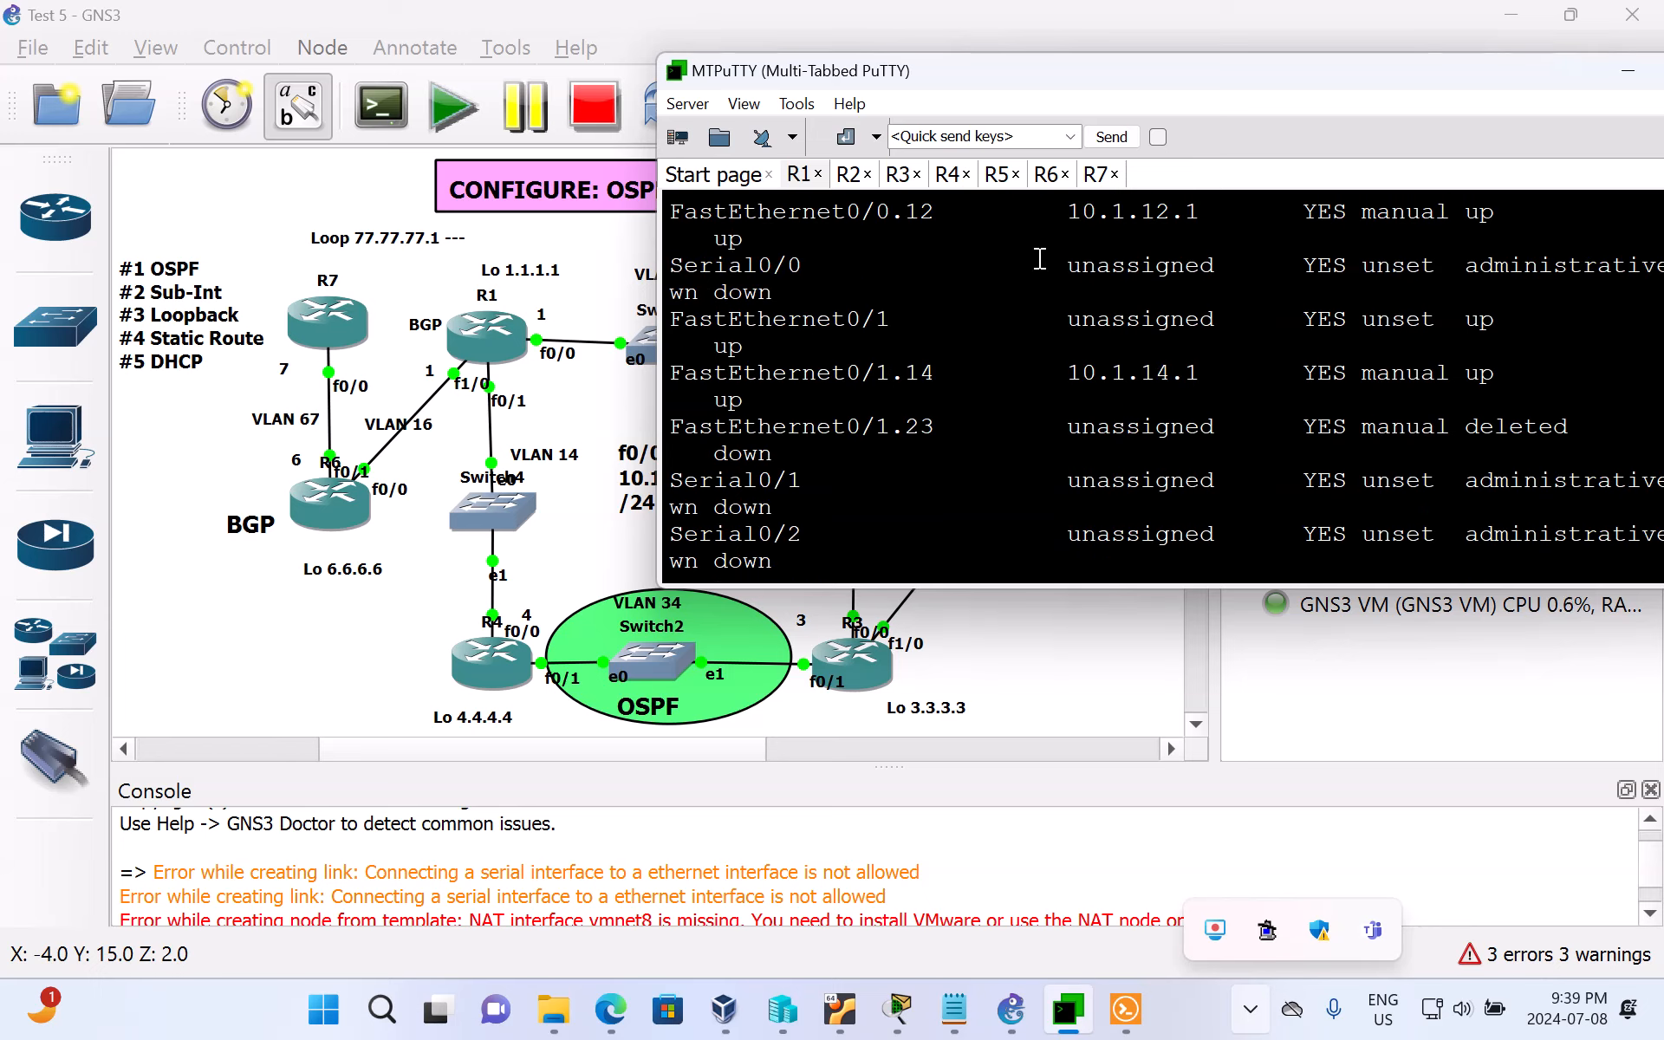
{"action": "scroll", "coordinate": [1126, 356], "scroll_direction": "down", "scroll_amount": 2}
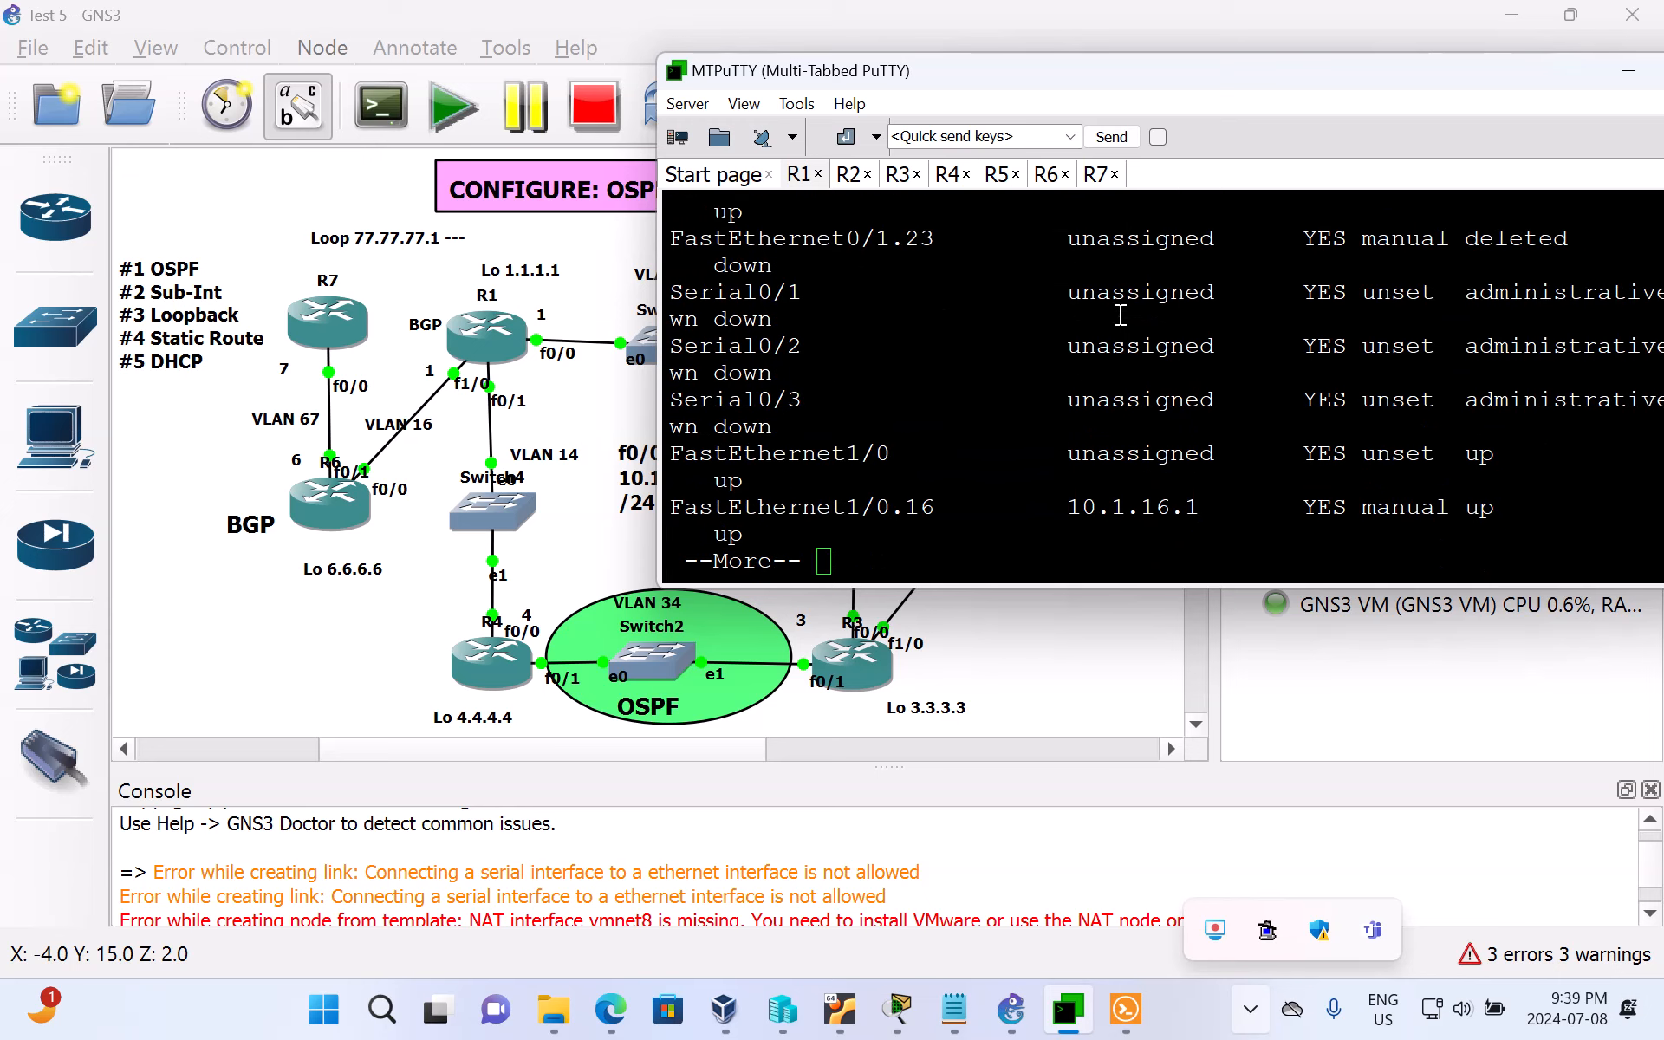
{"action": "scroll", "coordinate": [1119, 324], "scroll_direction": "up", "scroll_amount": 2}
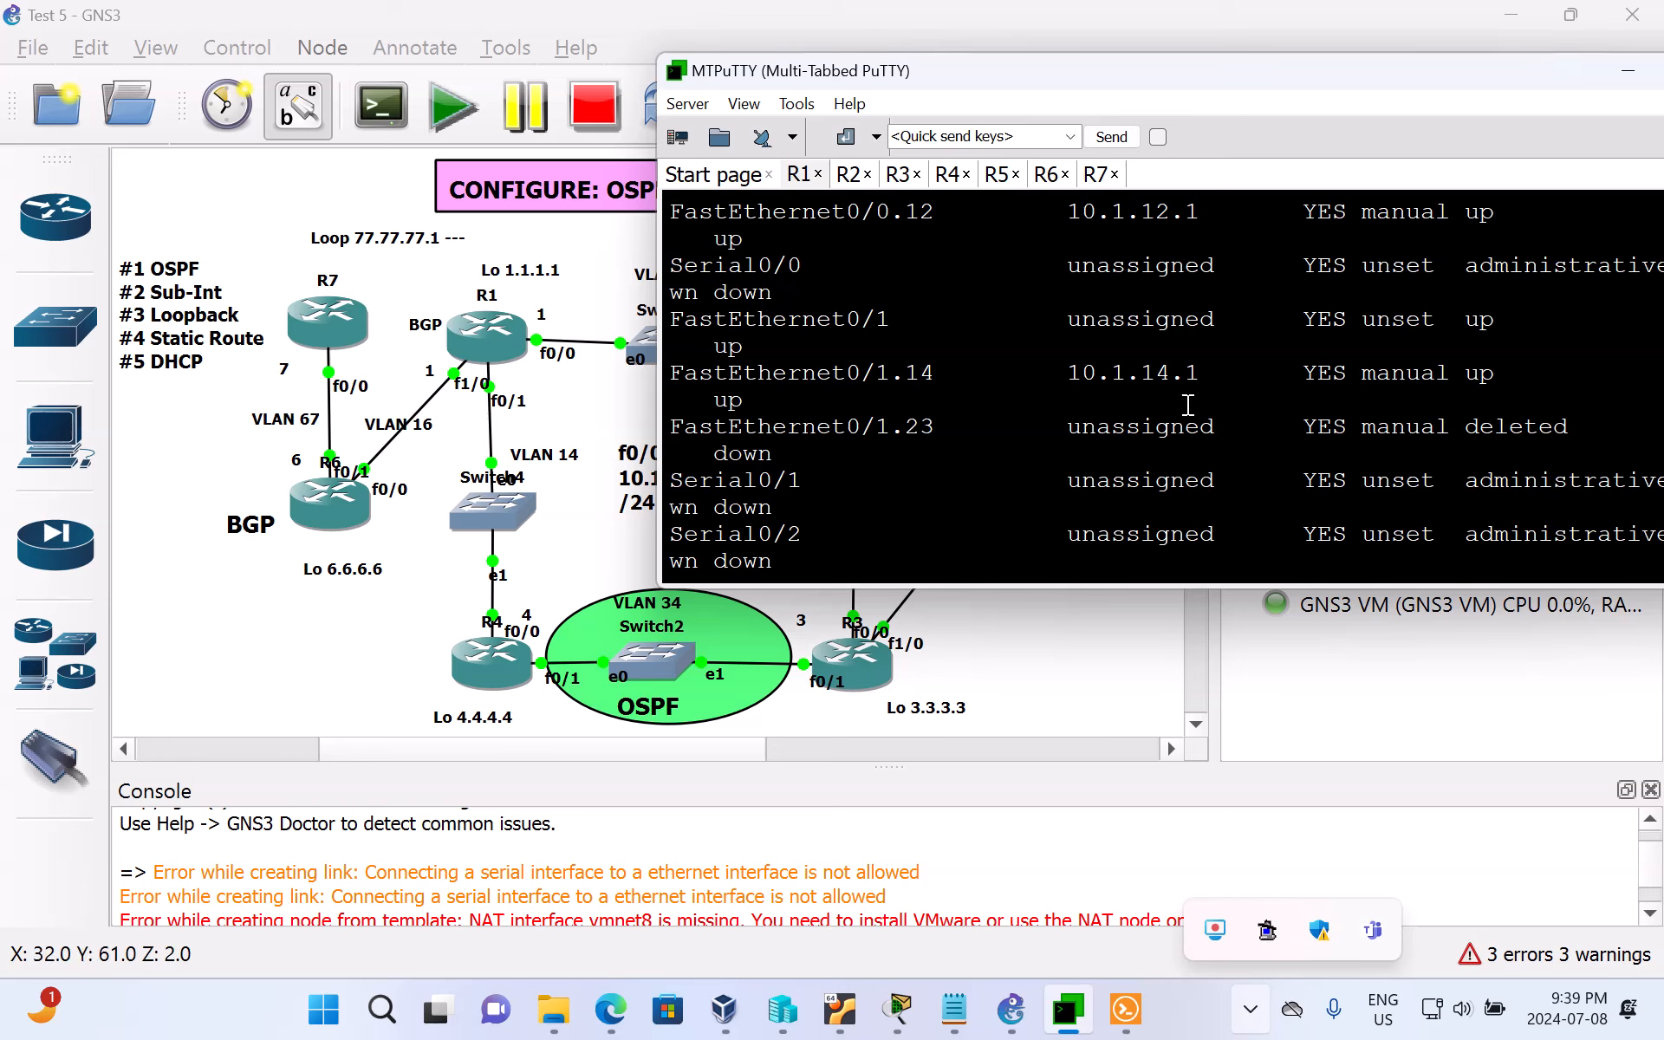
{"action": "scroll", "coordinate": [1187, 405], "scroll_direction": "down", "scroll_amount": 2}
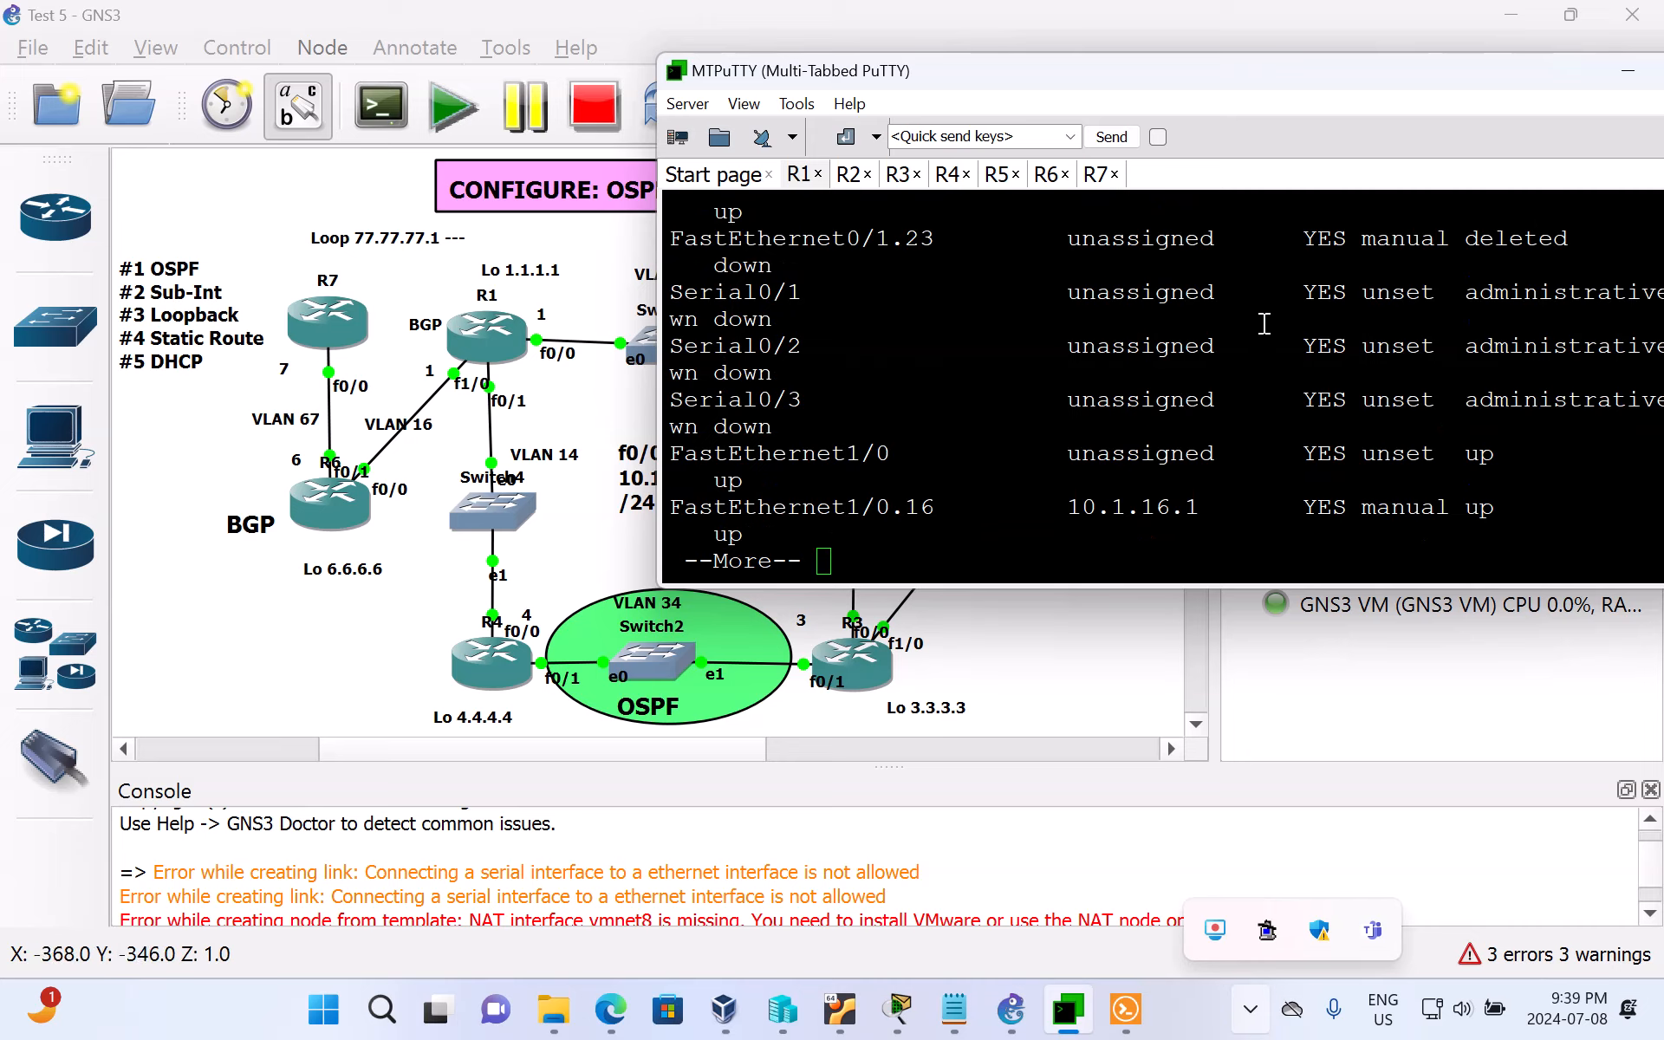
Step: Minimize the MTPuTTY window and examine R5 and its neighbouring links in the GNS3 topology
{"action": "double_click", "coordinate": [1166, 78]}
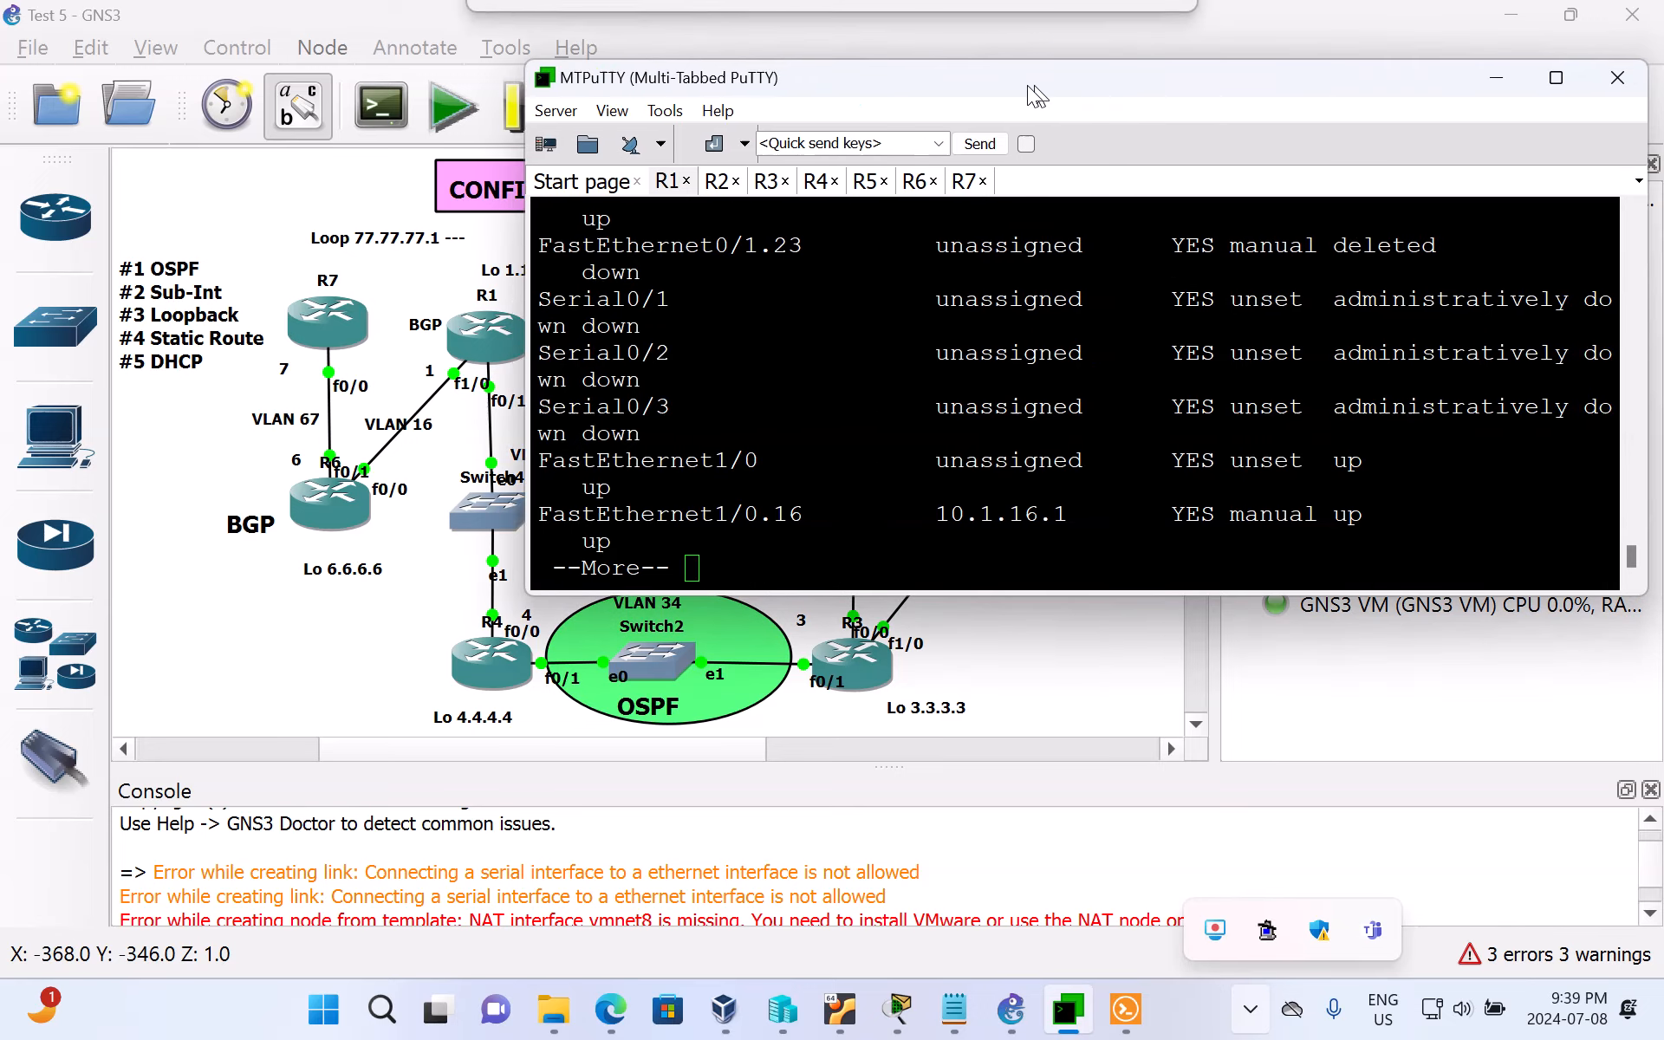
{"action": "left_click", "coordinate": [1484, 87]}
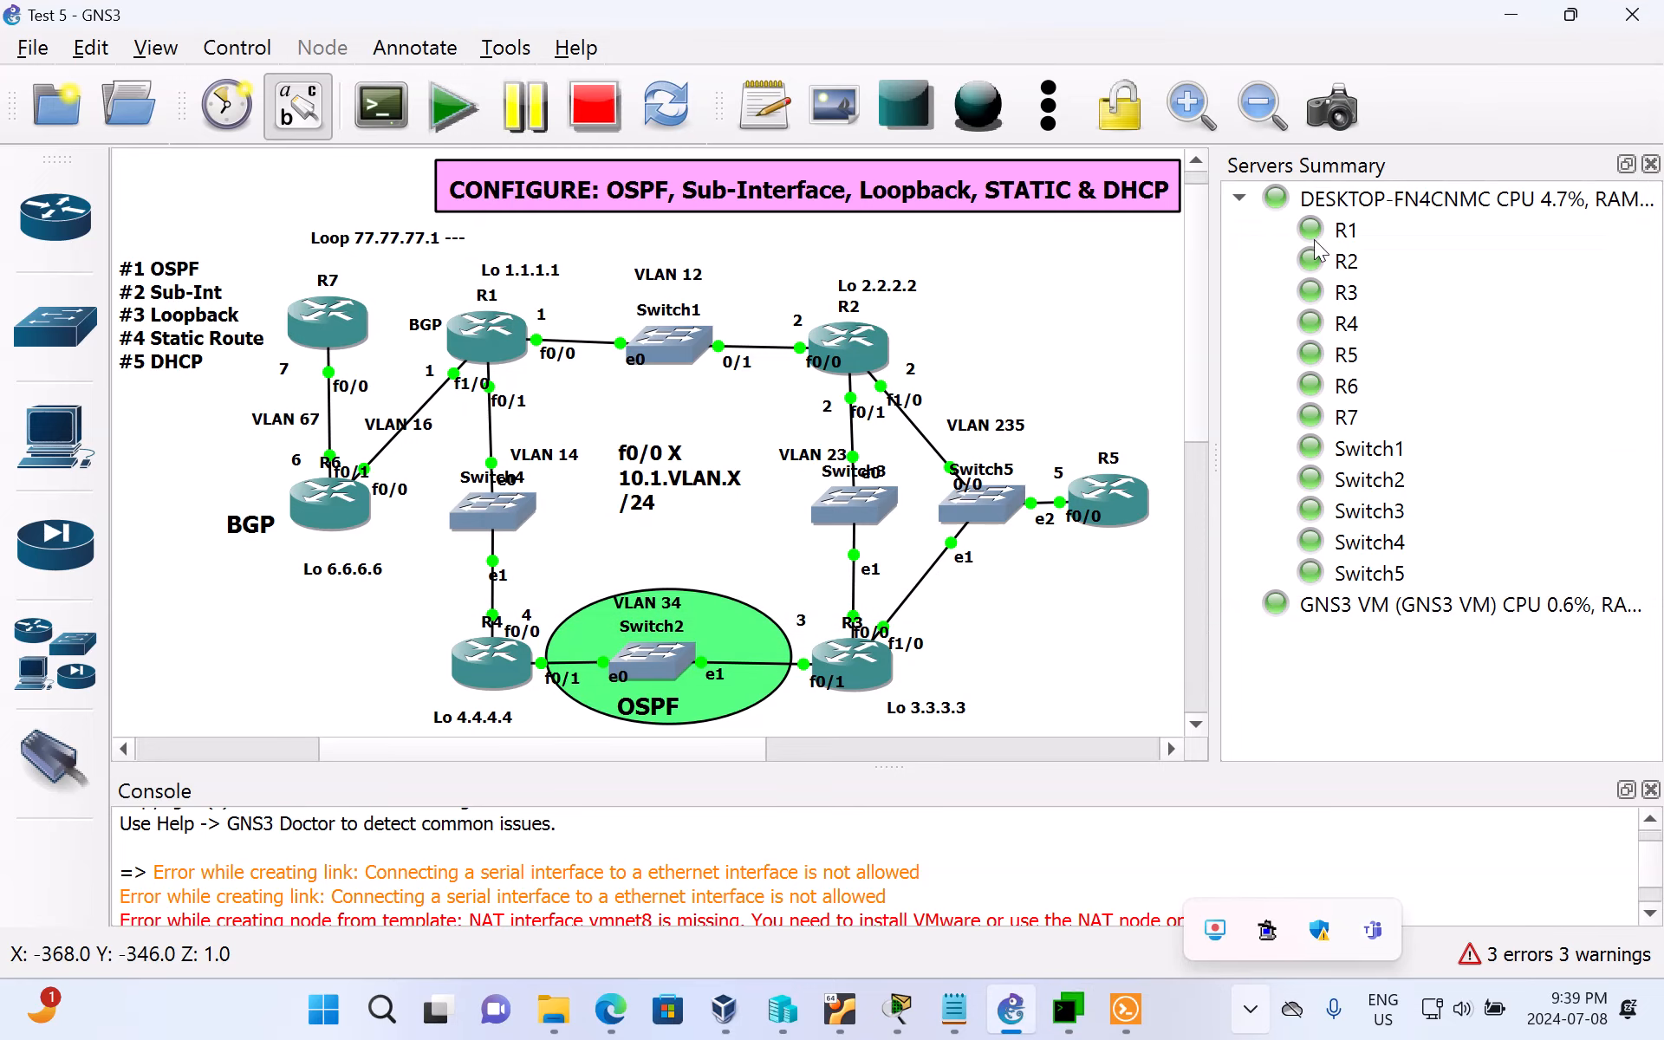
{"action": "mouse_move", "coordinate": [1123, 509]}
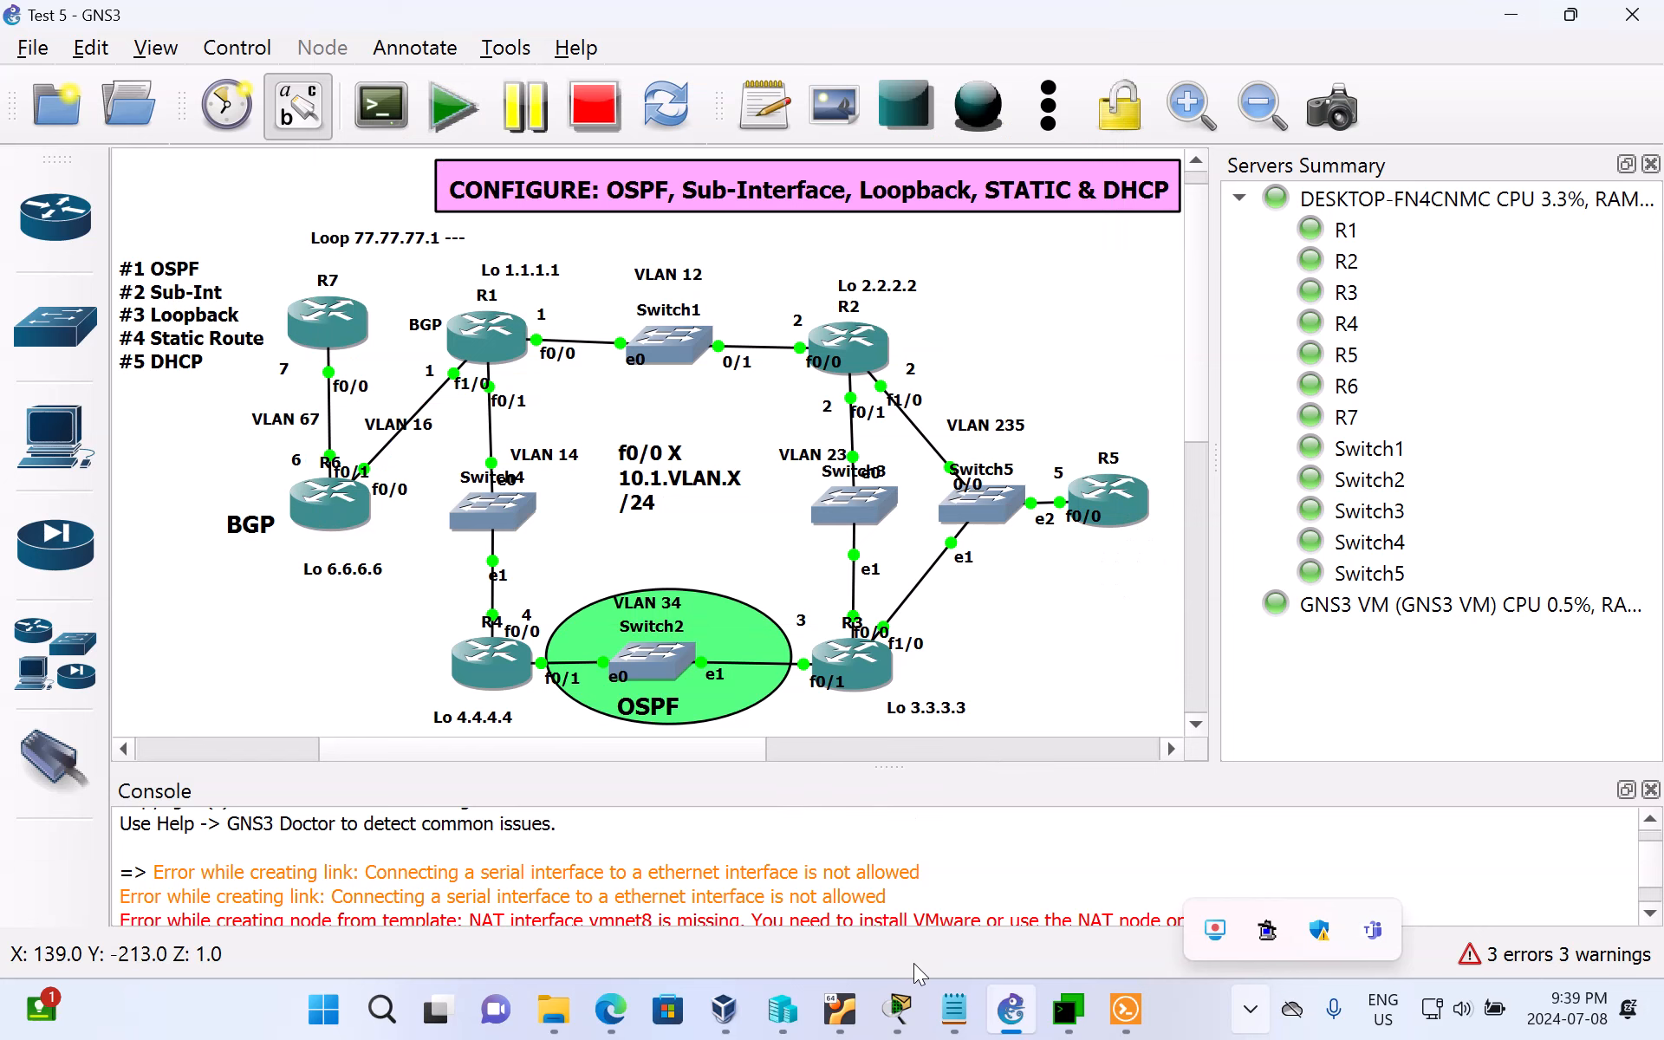
Step: Switch back to MTPuTTY and enter global configuration mode on R5 with conf t
{"action": "left_click", "coordinate": [1073, 1018]}
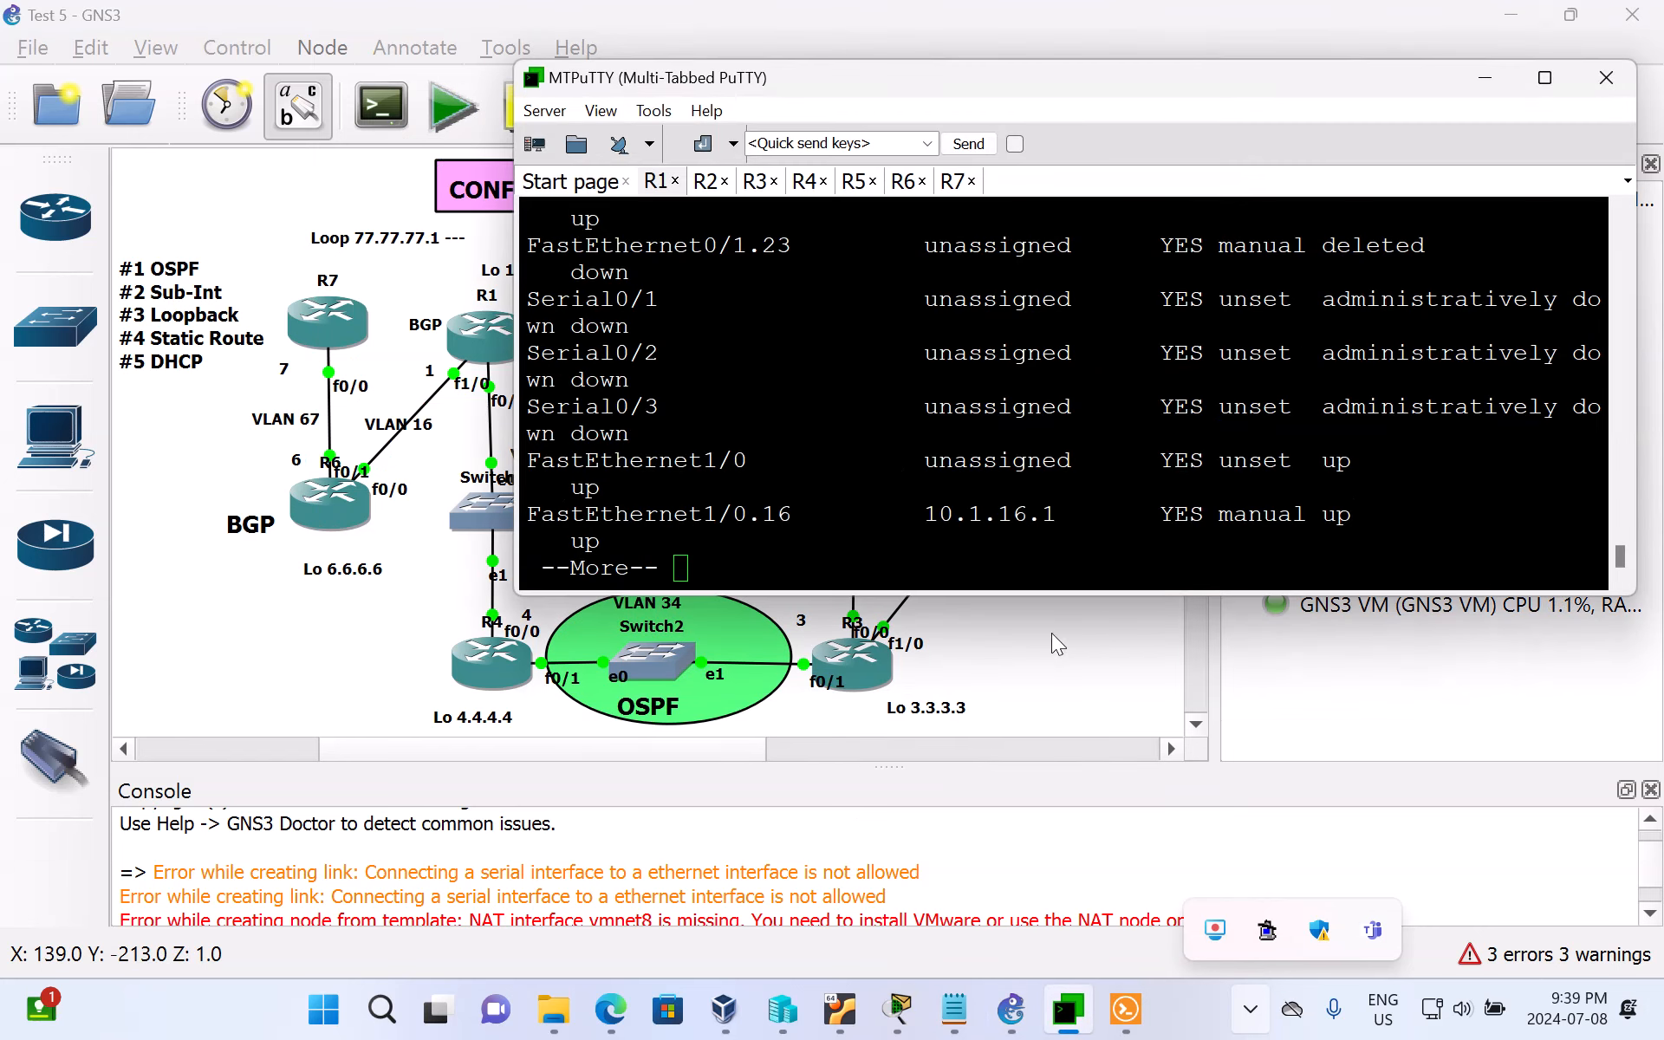
{"action": "left_click", "coordinate": [856, 181]}
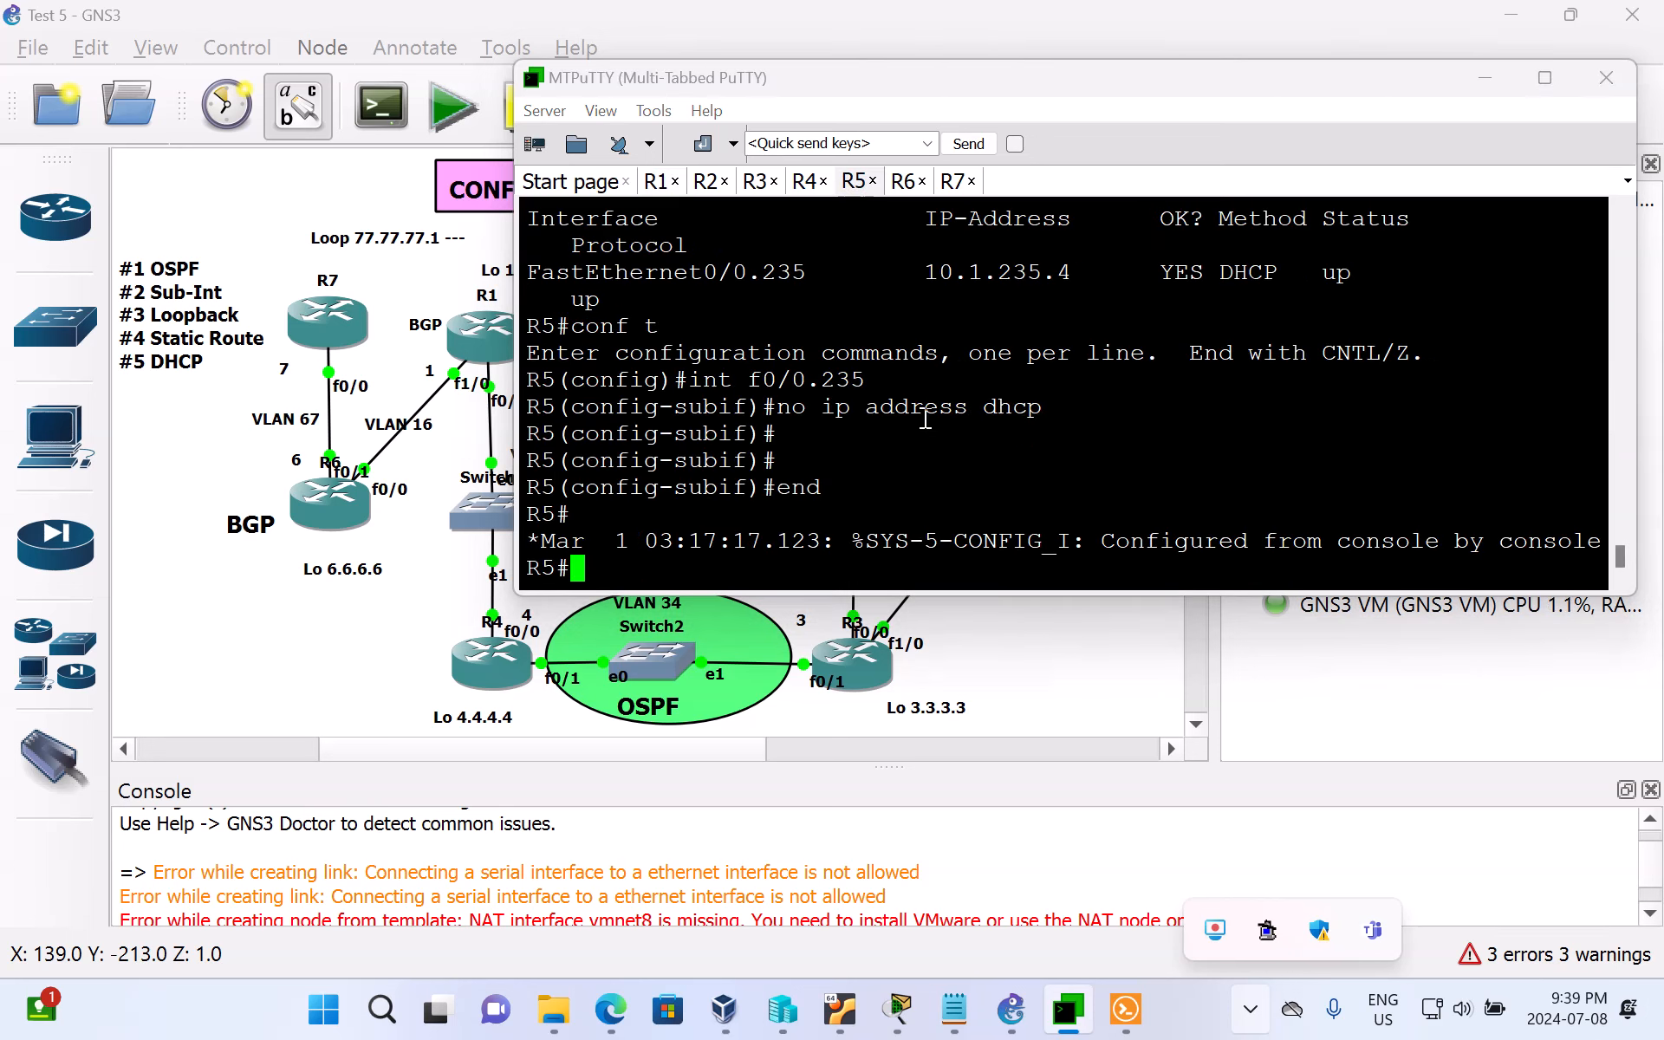
{"action": "type", "text": "conf t"}
{"action": "key", "text": "Return"}
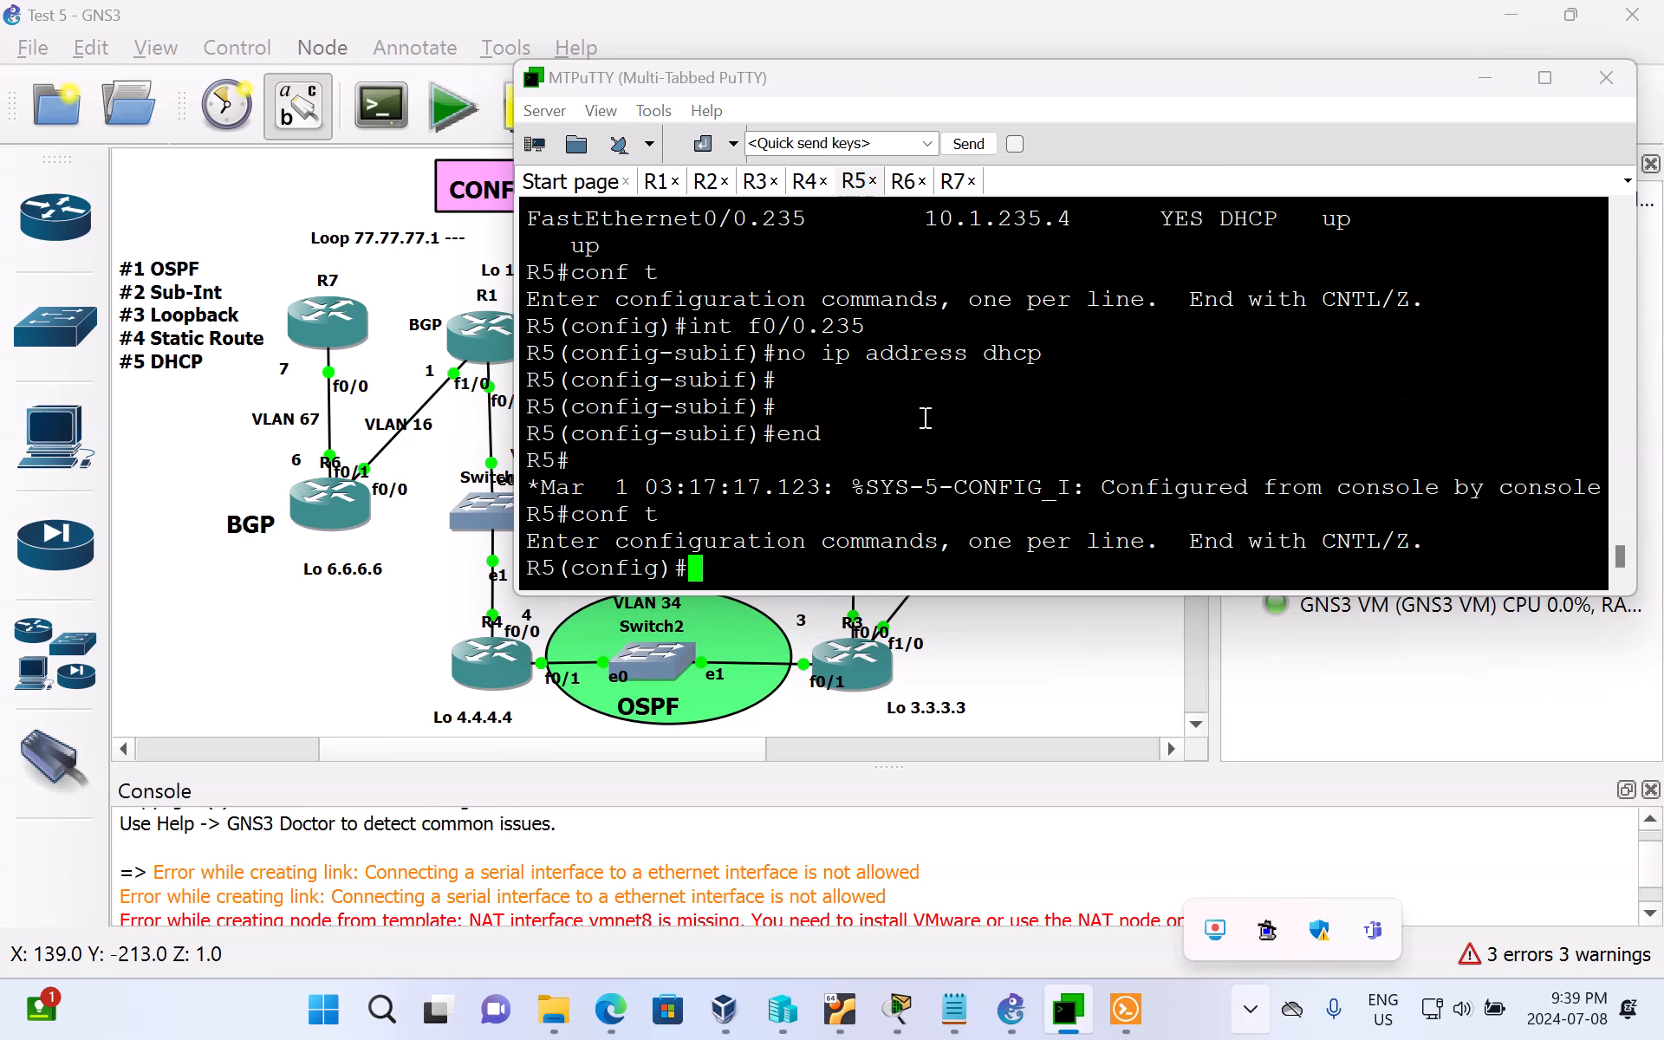
Step: Try to list R5's interfaces with sh ip int br from global configuration mode
{"action": "type", "text": "sh ip int br"}
{"action": "key", "text": "Return"}
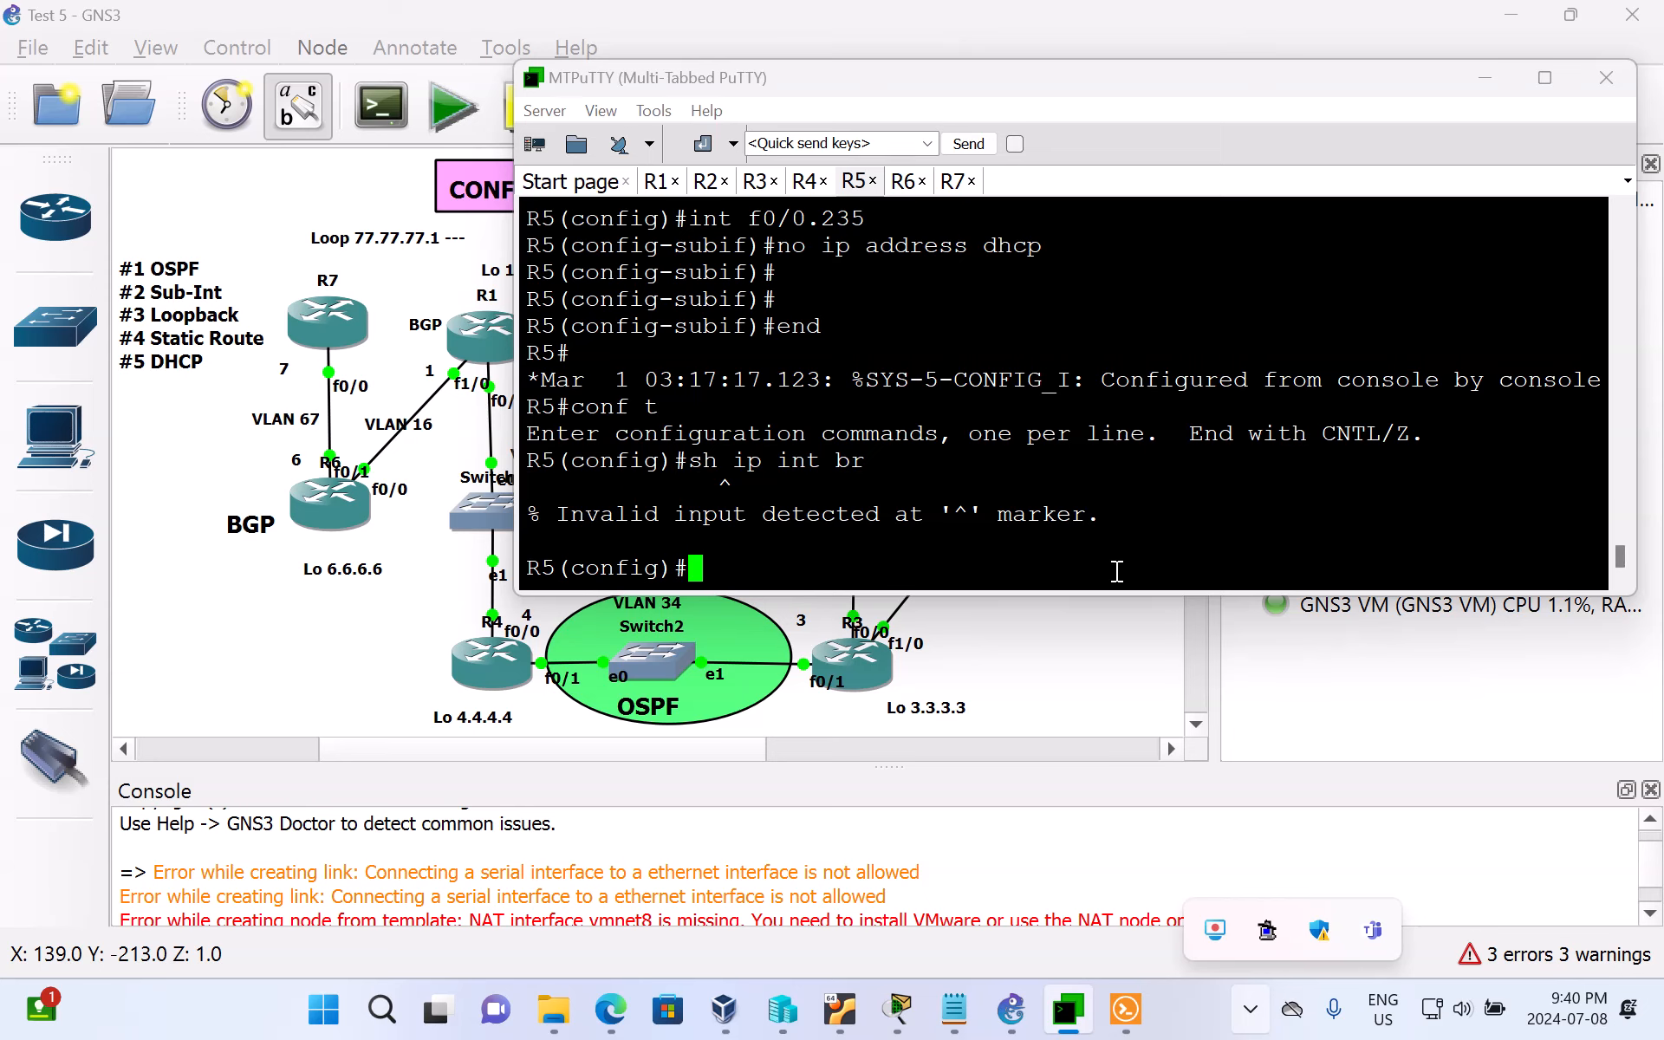
Step: Switch to the GNS3 topology and check Switch5's port details and the VLAN 235 label
{"action": "left_click", "coordinate": [1485, 83]}
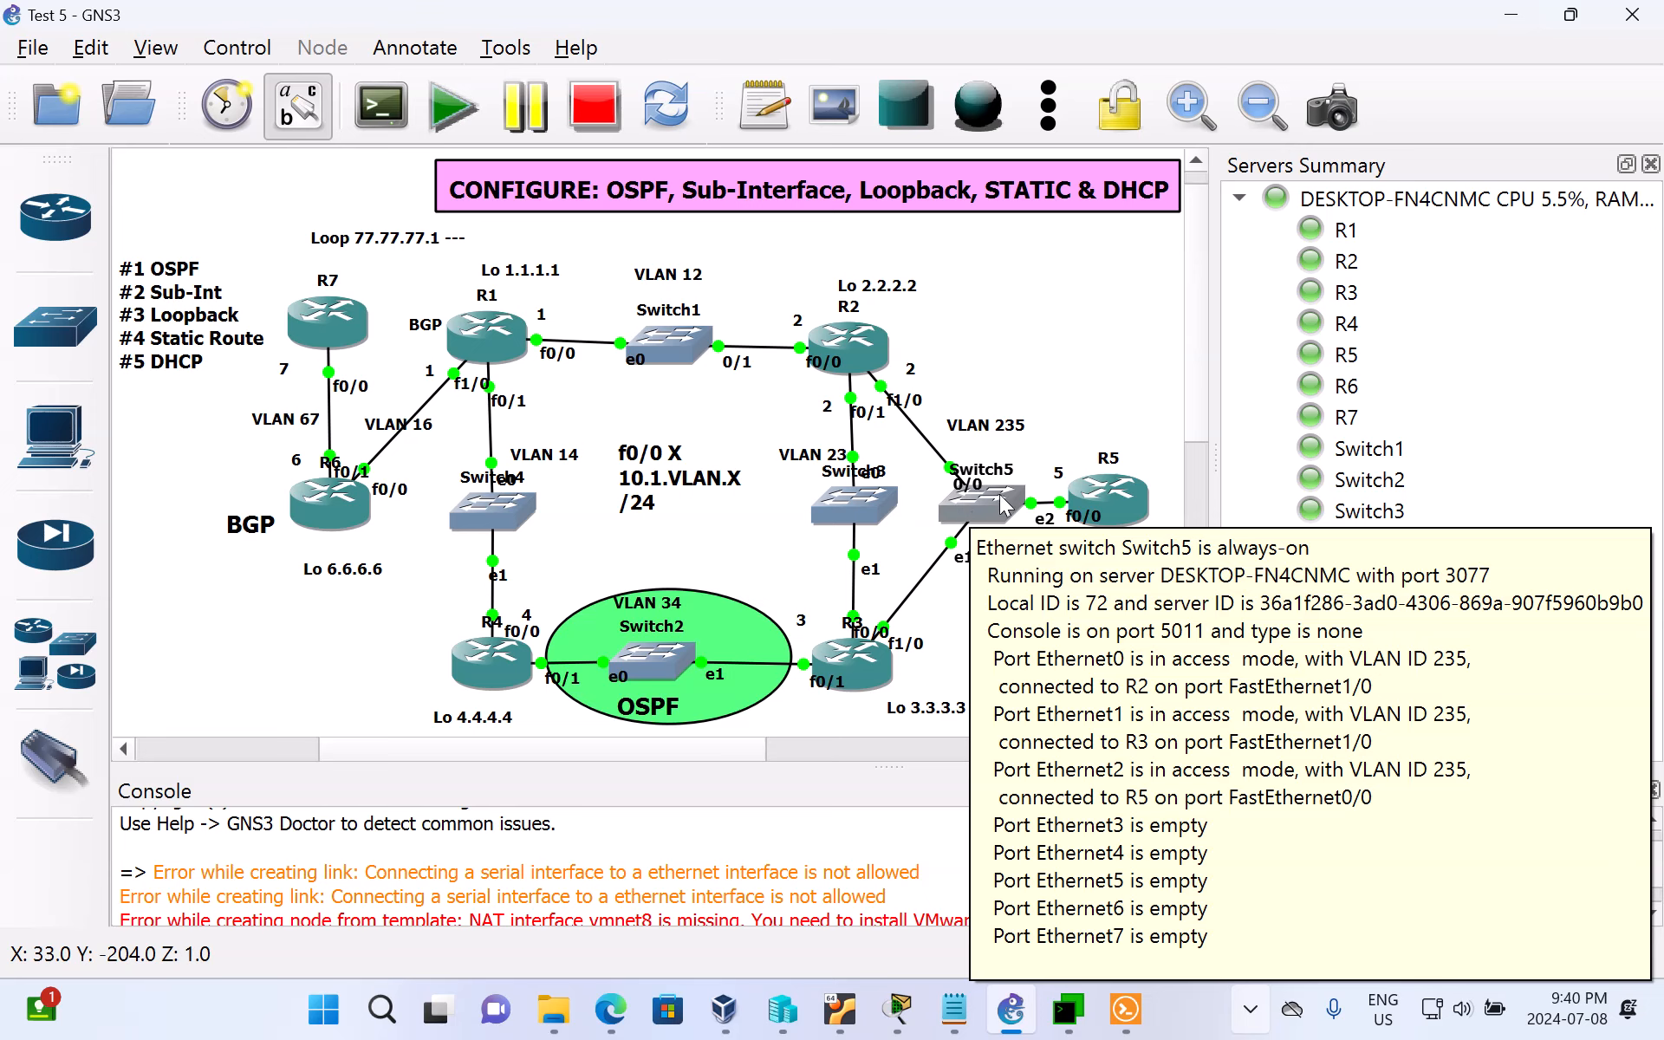
{"action": "double_click", "coordinate": [1005, 427]}
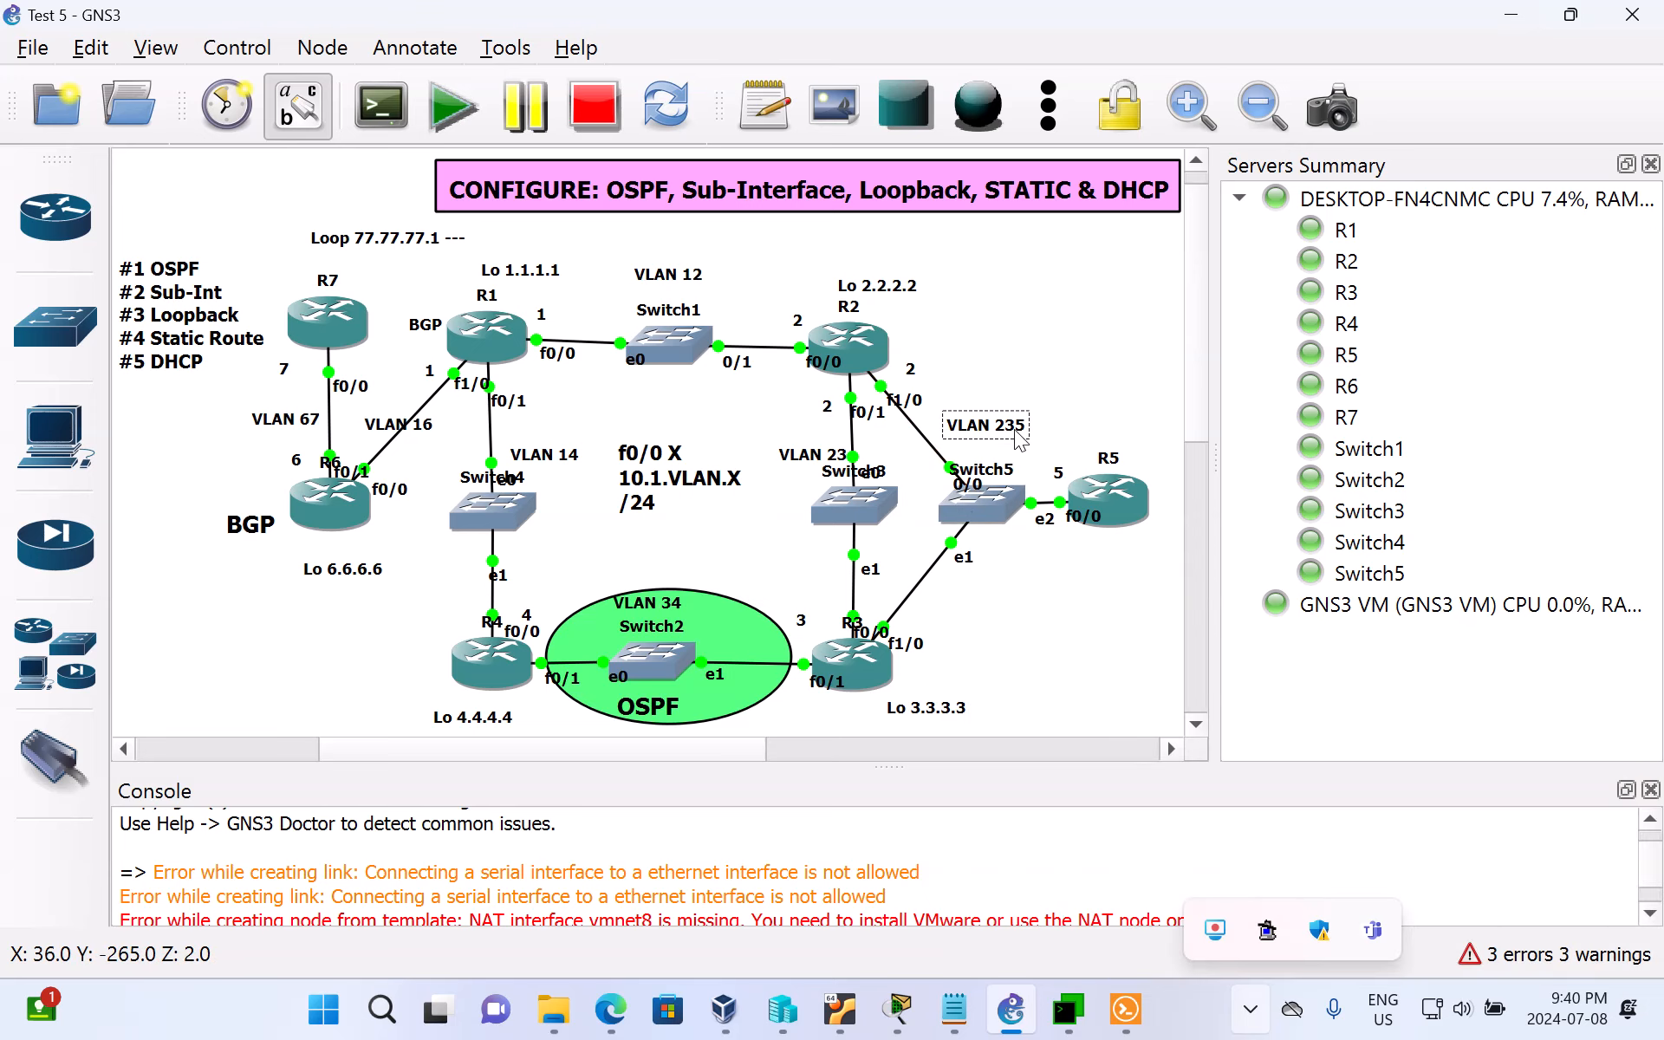
{"action": "left_click", "coordinate": [1057, 408]}
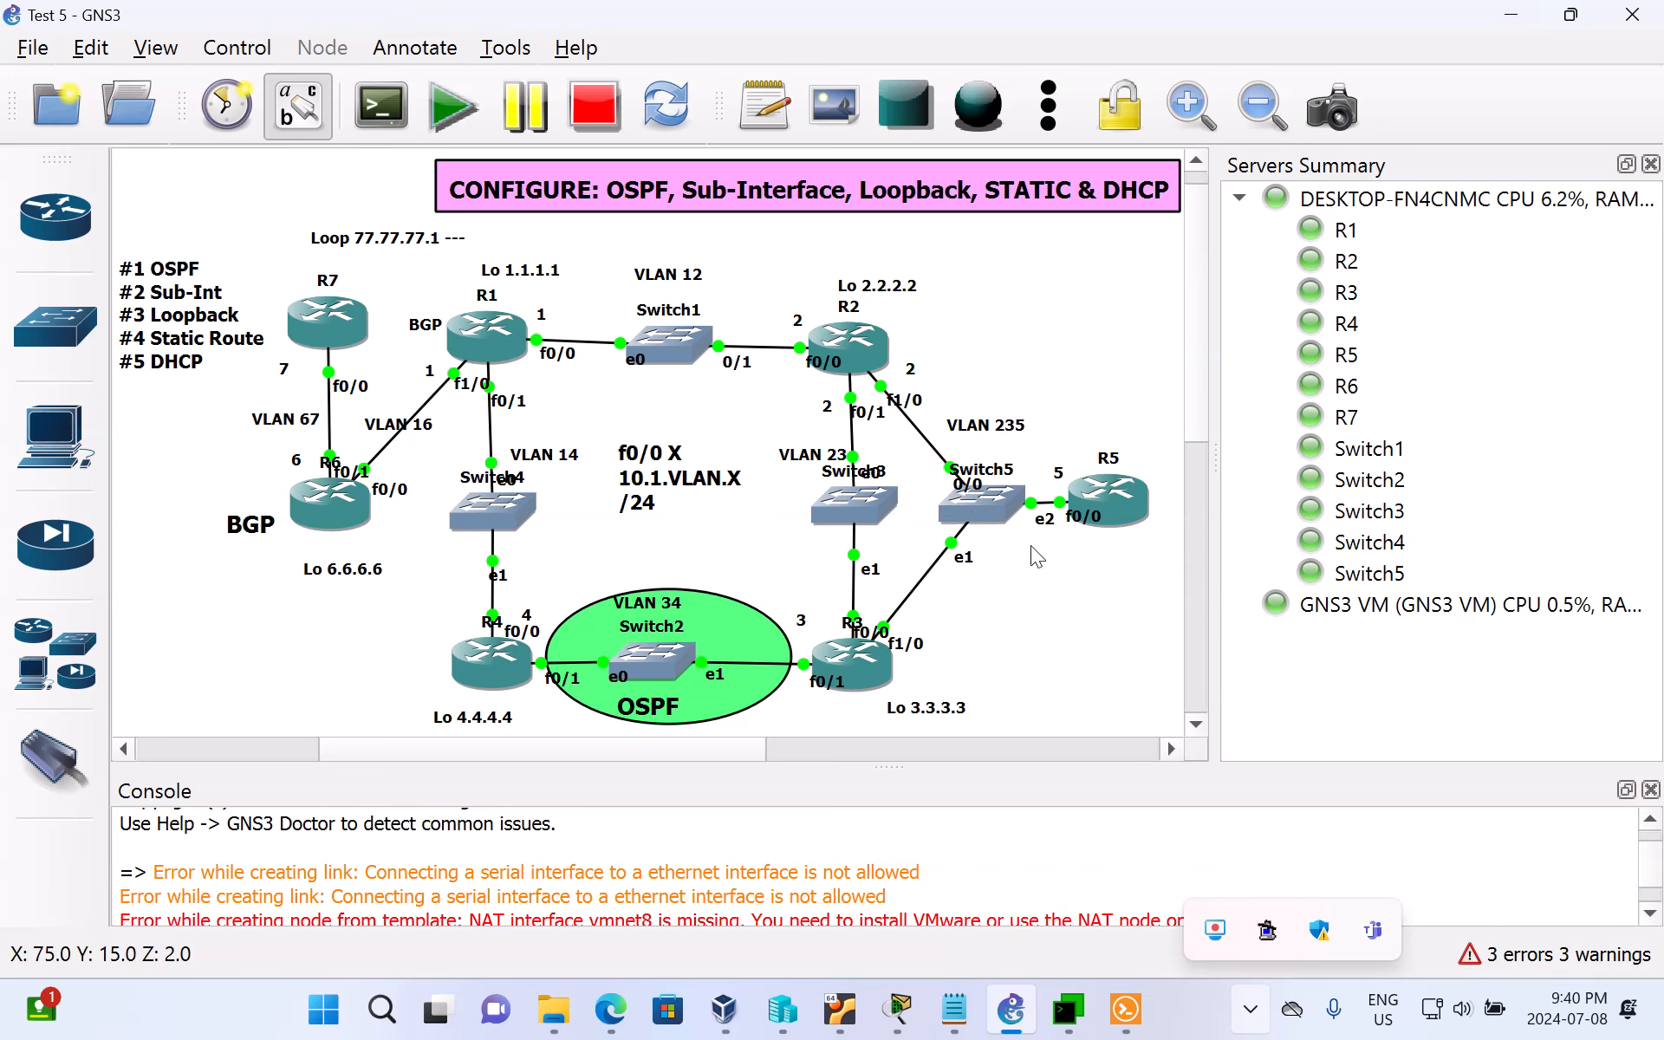
Step: Return to R5's console in MTPuTTY and enter configuration of sub-interface f0/0.235
{"action": "left_click", "coordinate": [1059, 1012]}
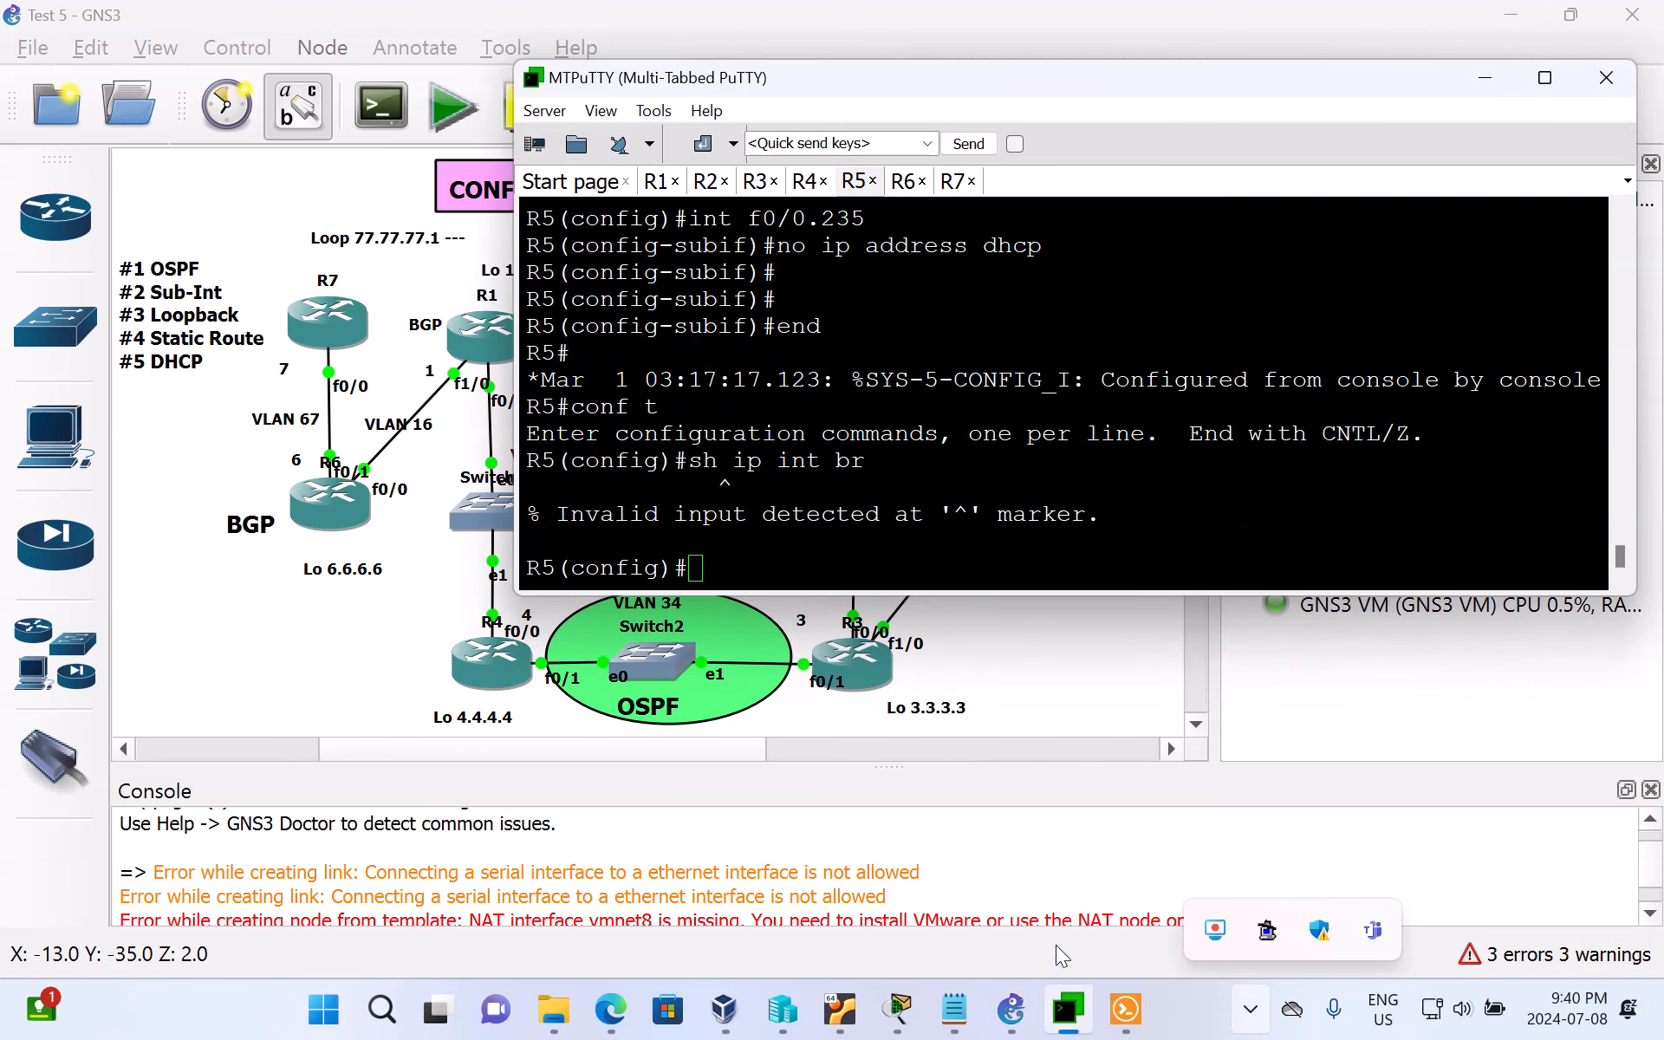
{"action": "left_click", "coordinate": [872, 565]}
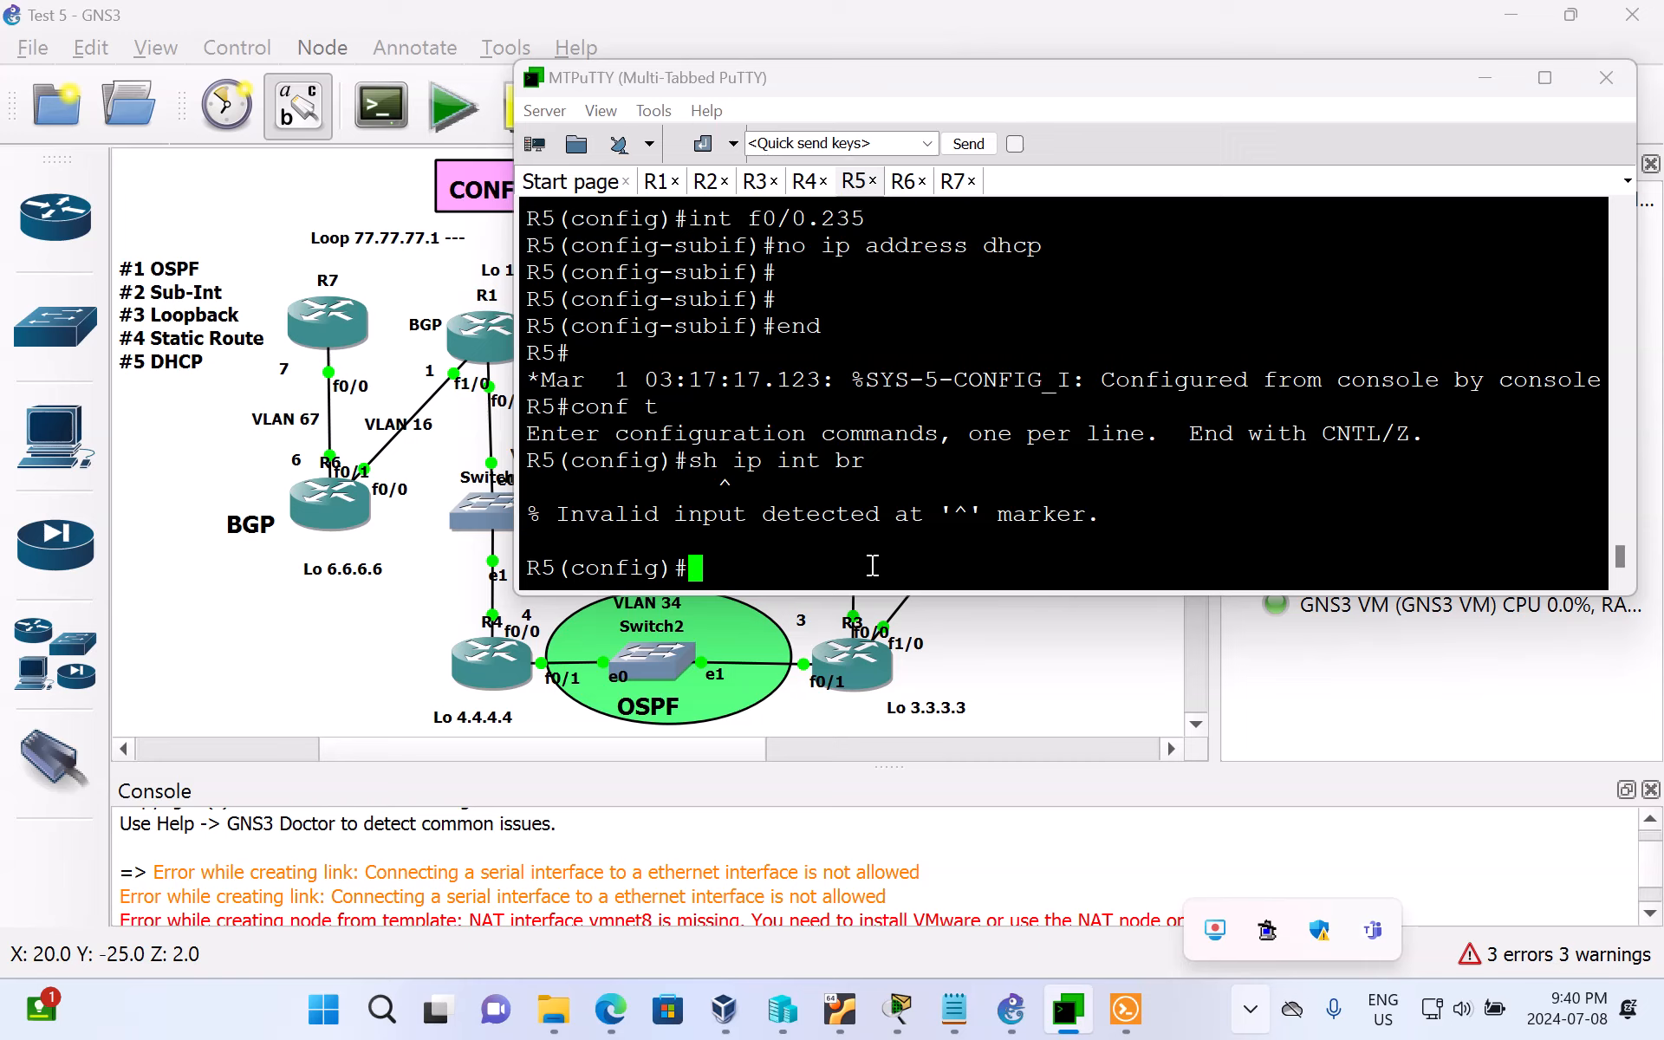
{"action": "type", "text": "int f0/0"}
{"action": "left_click_drag", "start_coordinate": [1037, 76], "coordinate": [788, 247]}
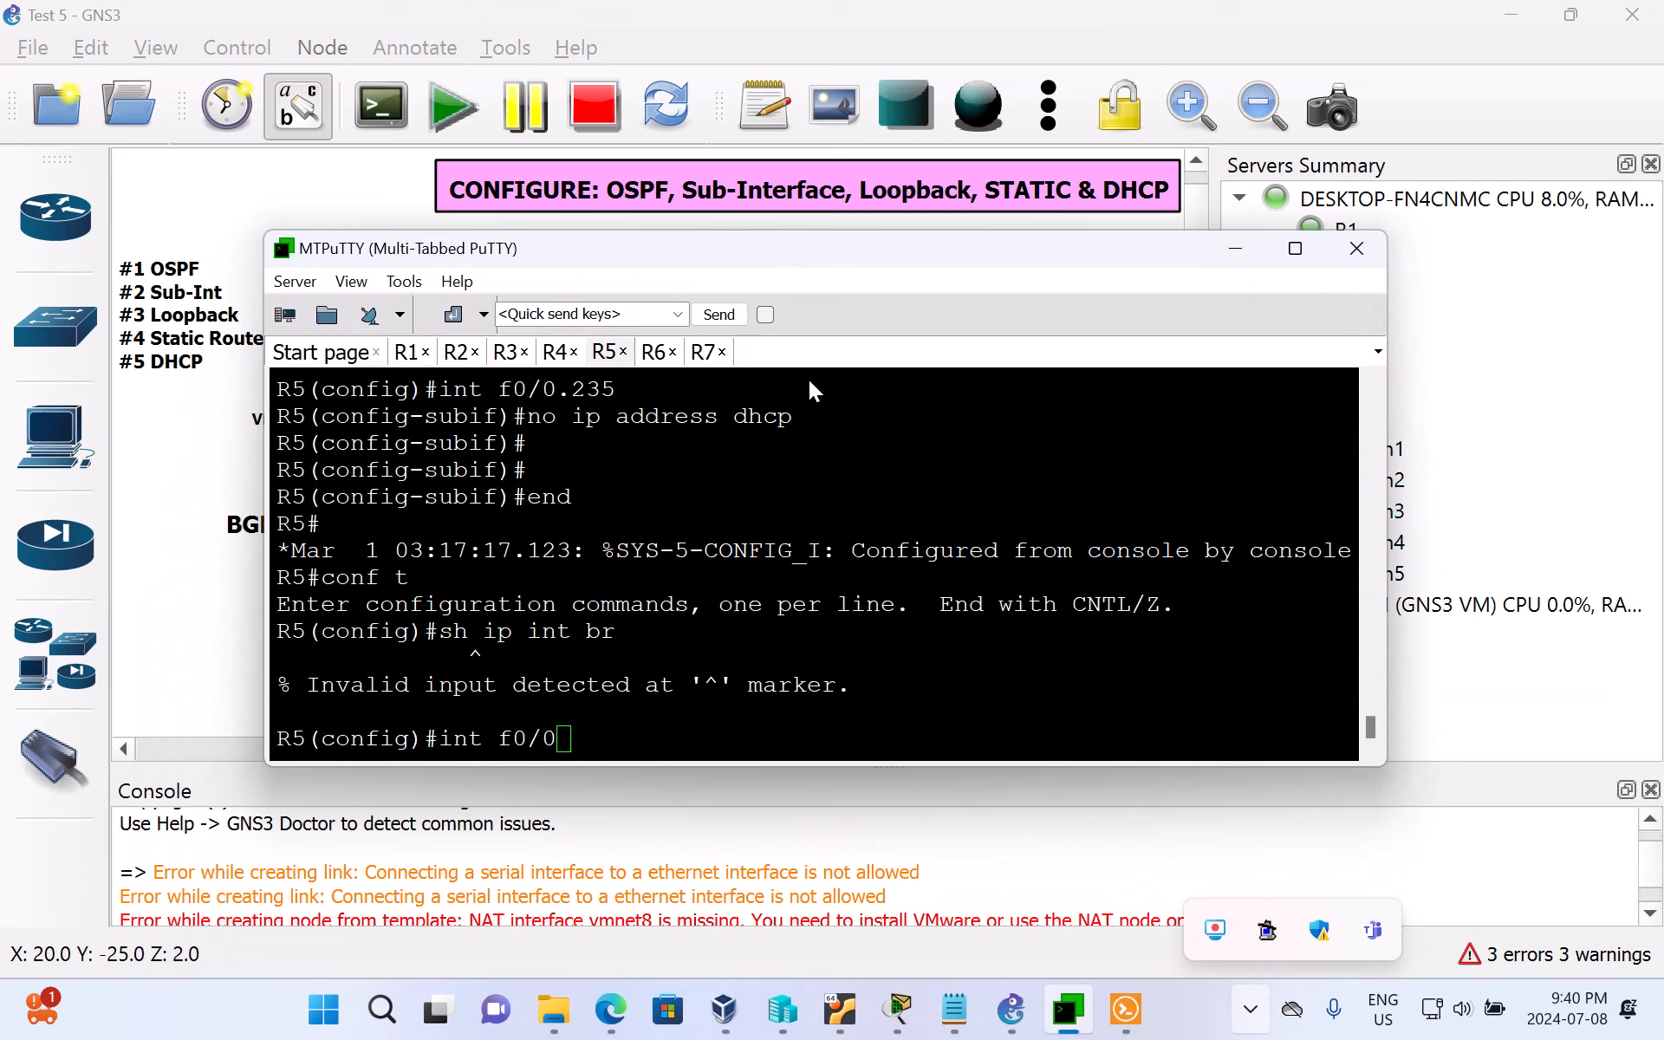
{"action": "left_click", "coordinate": [1099, 880]}
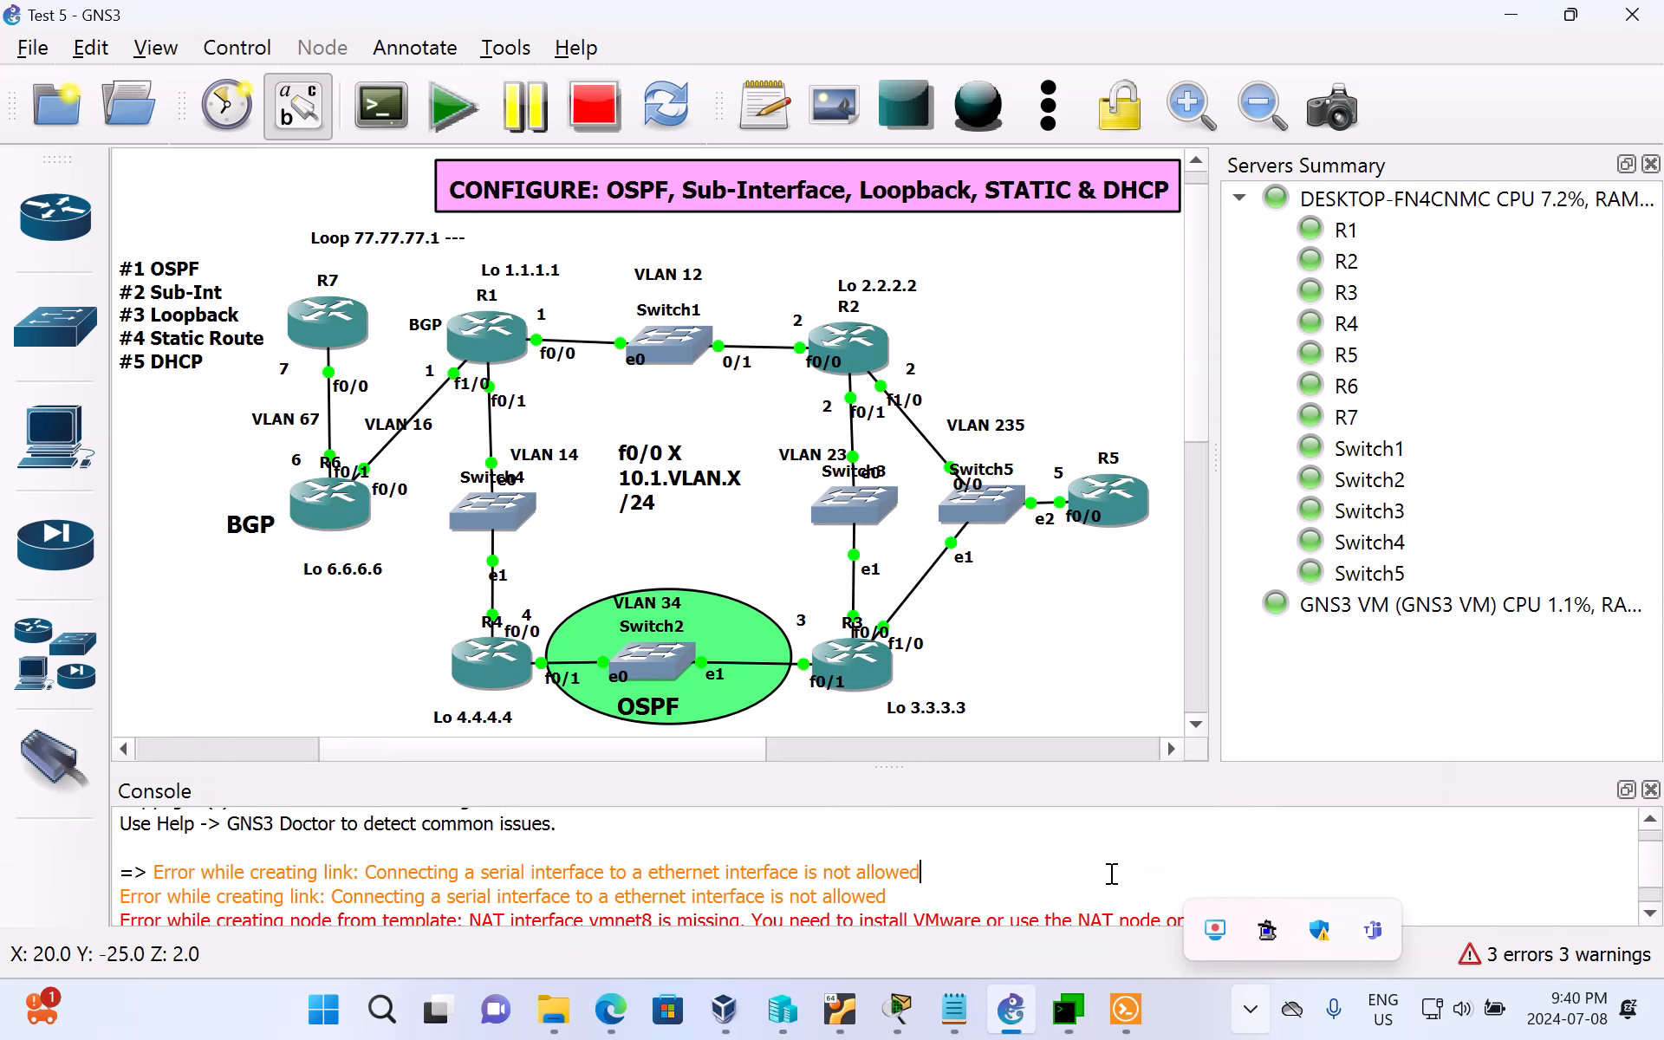
{"action": "left_click", "coordinate": [1069, 1025]}
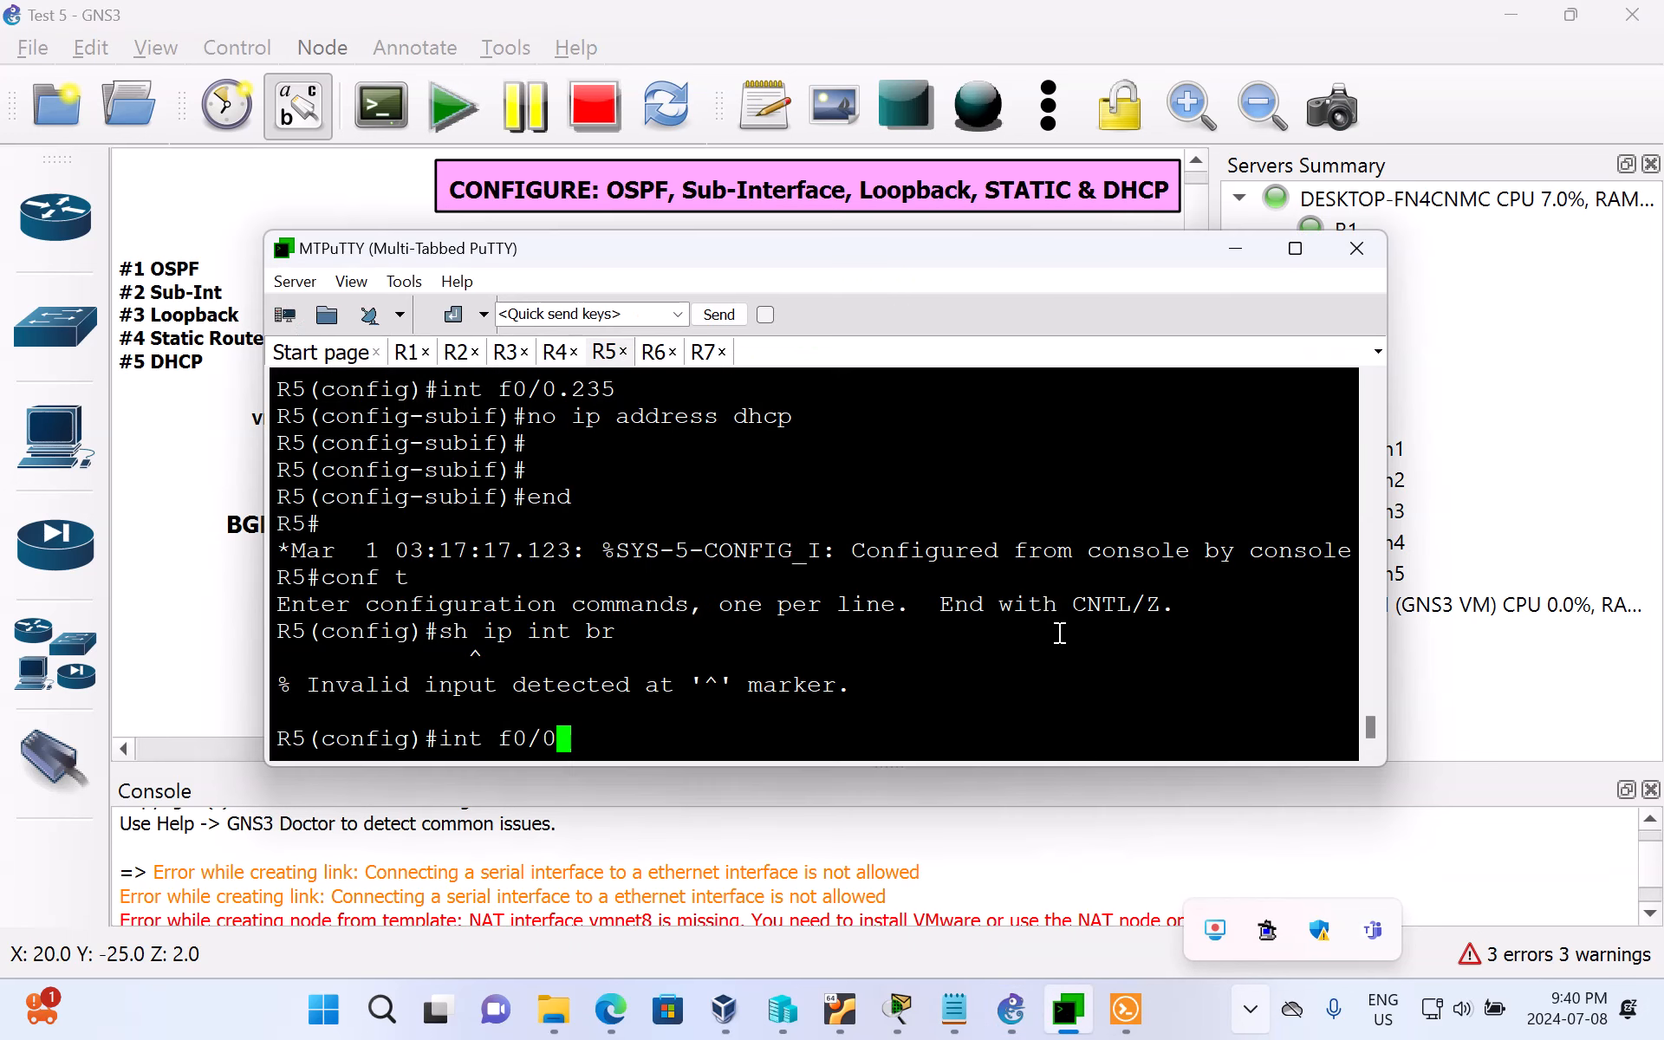
{"action": "type", "text": ".235"}
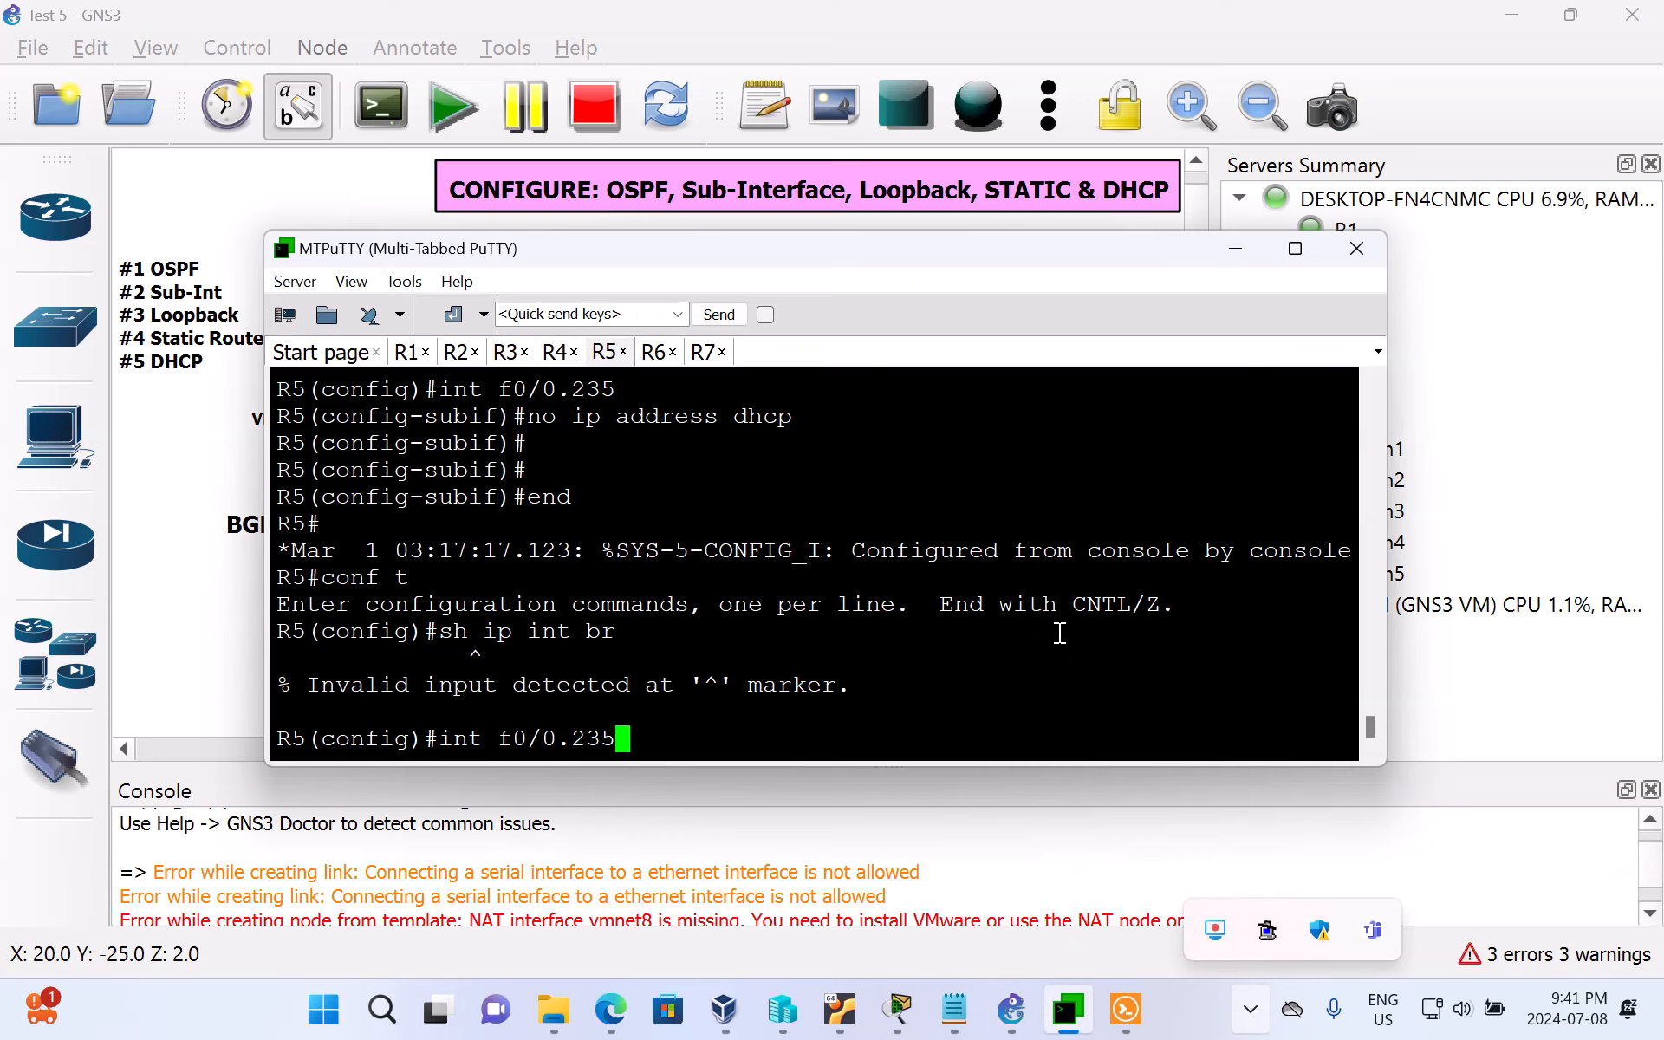
{"action": "key", "text": "Return"}
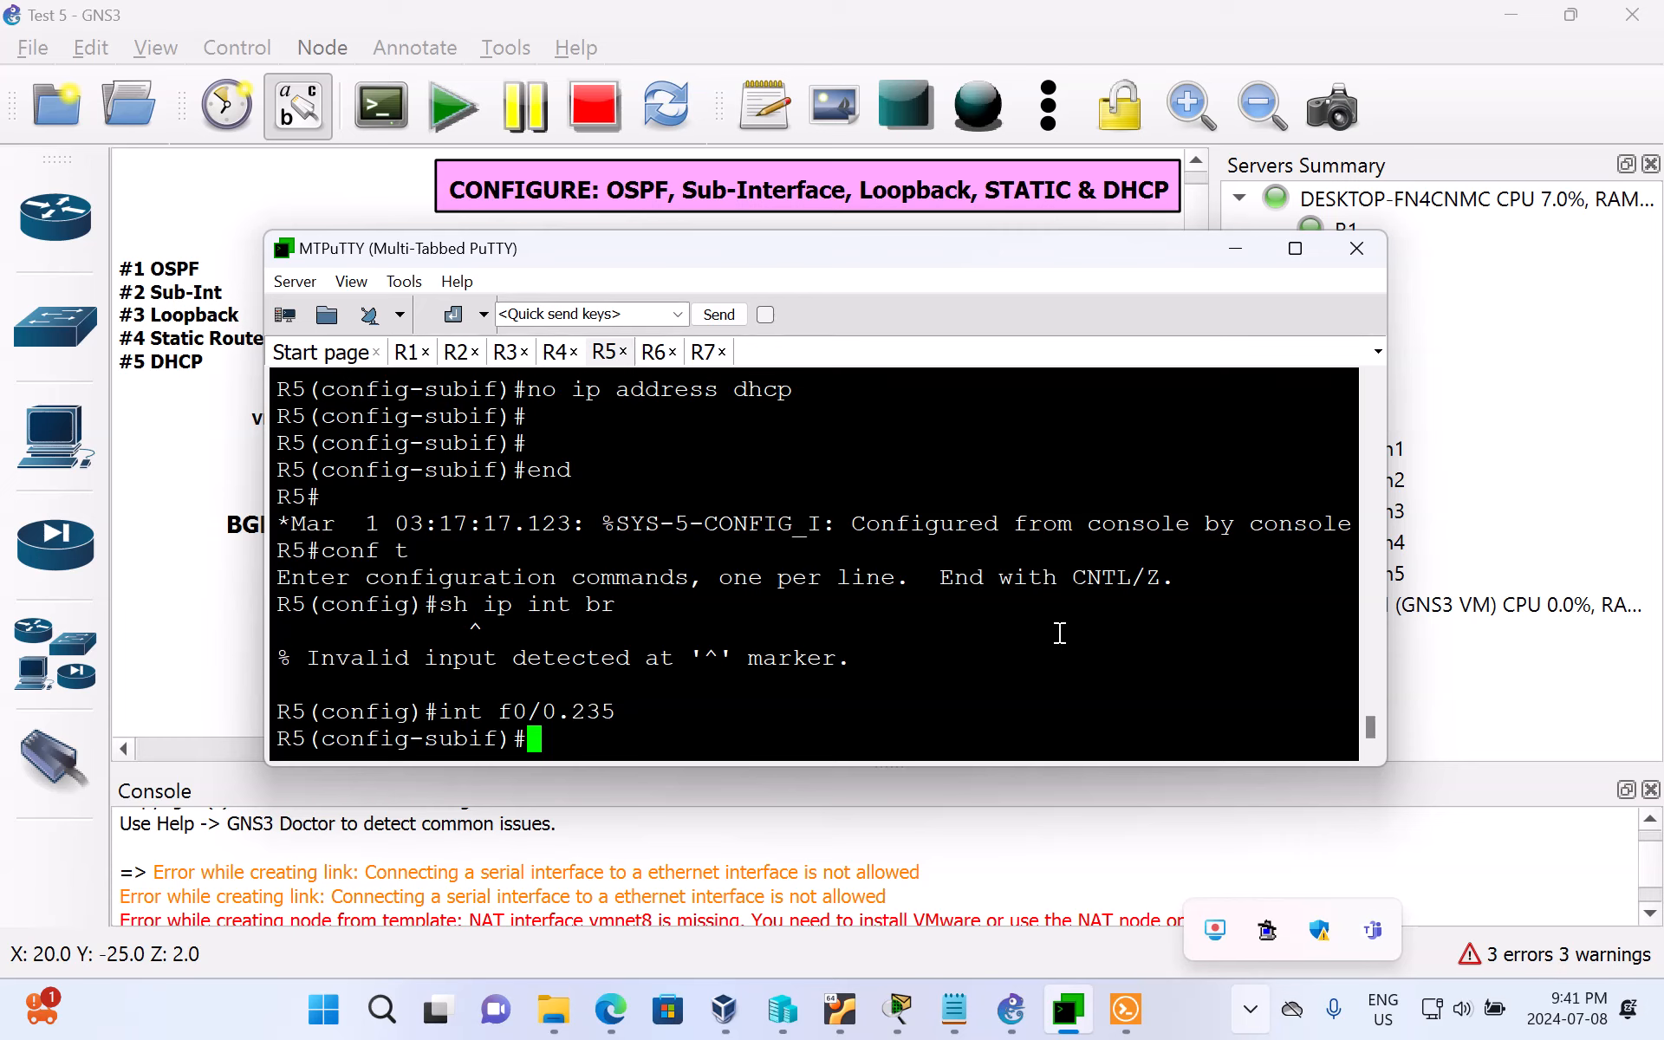
Step: Set dot1q encapsulation with VLAN 235 on R5's sub-interface f0/0.235
{"action": "type", "text": "encapsul"}
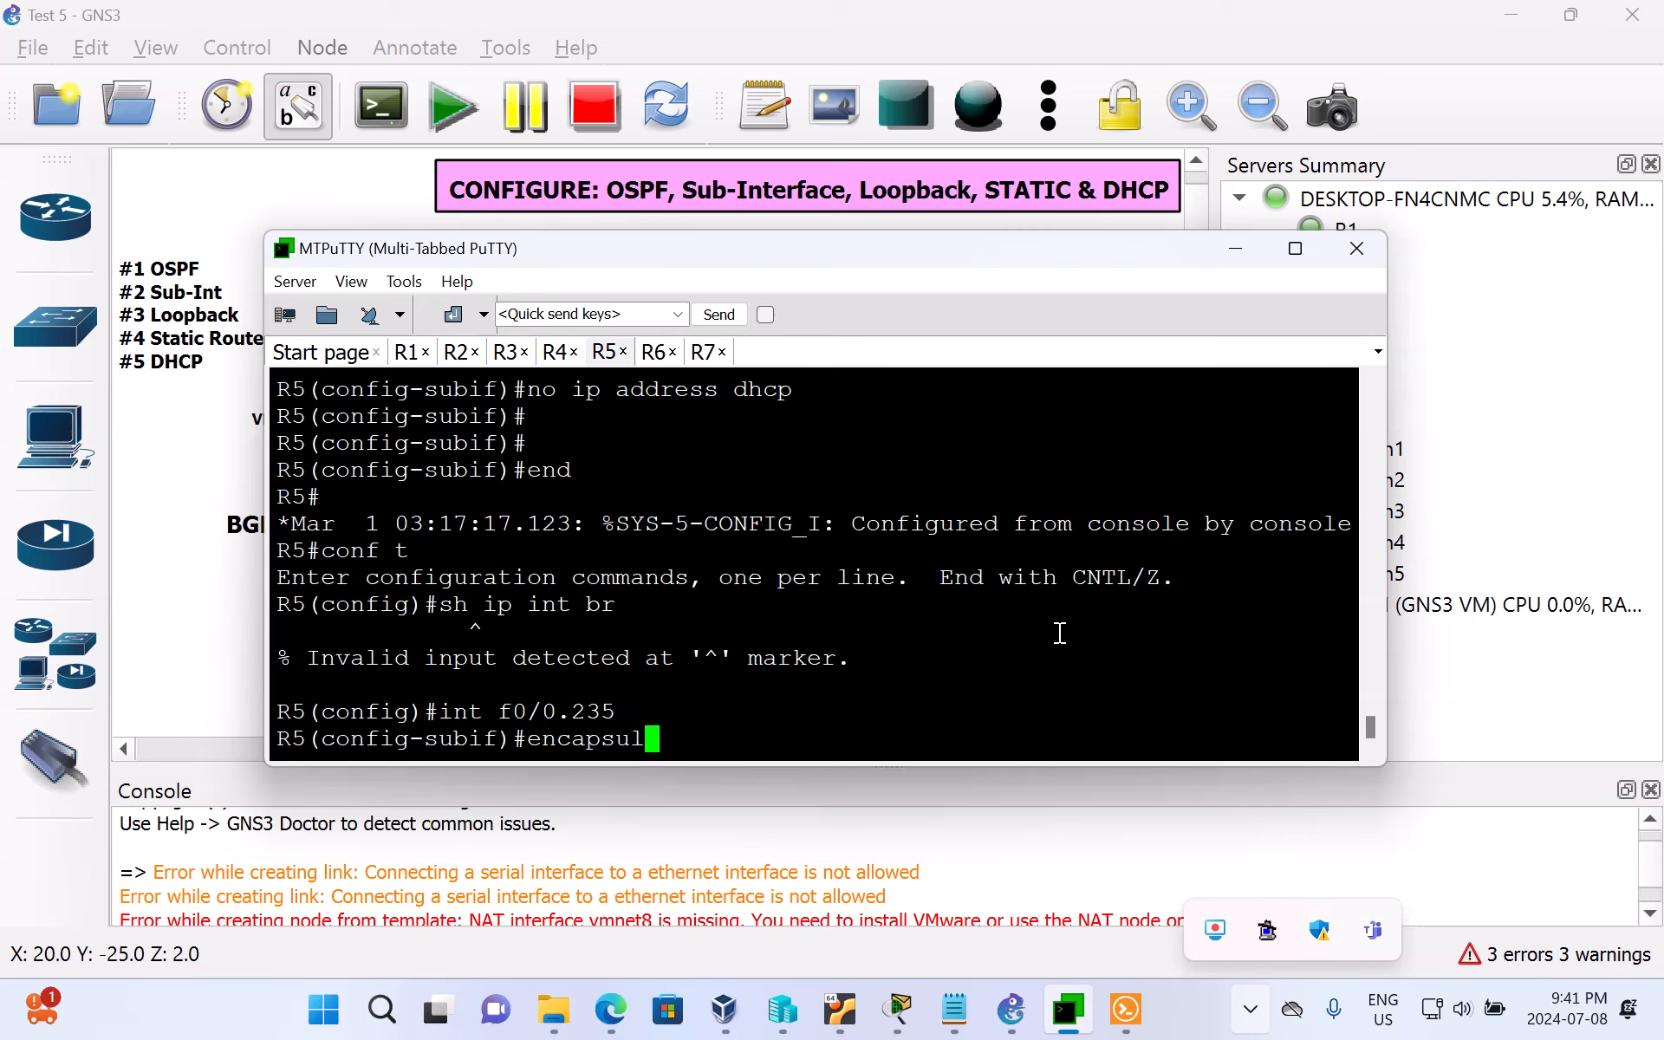
{"action": "type", "text": "ation dot1q"}
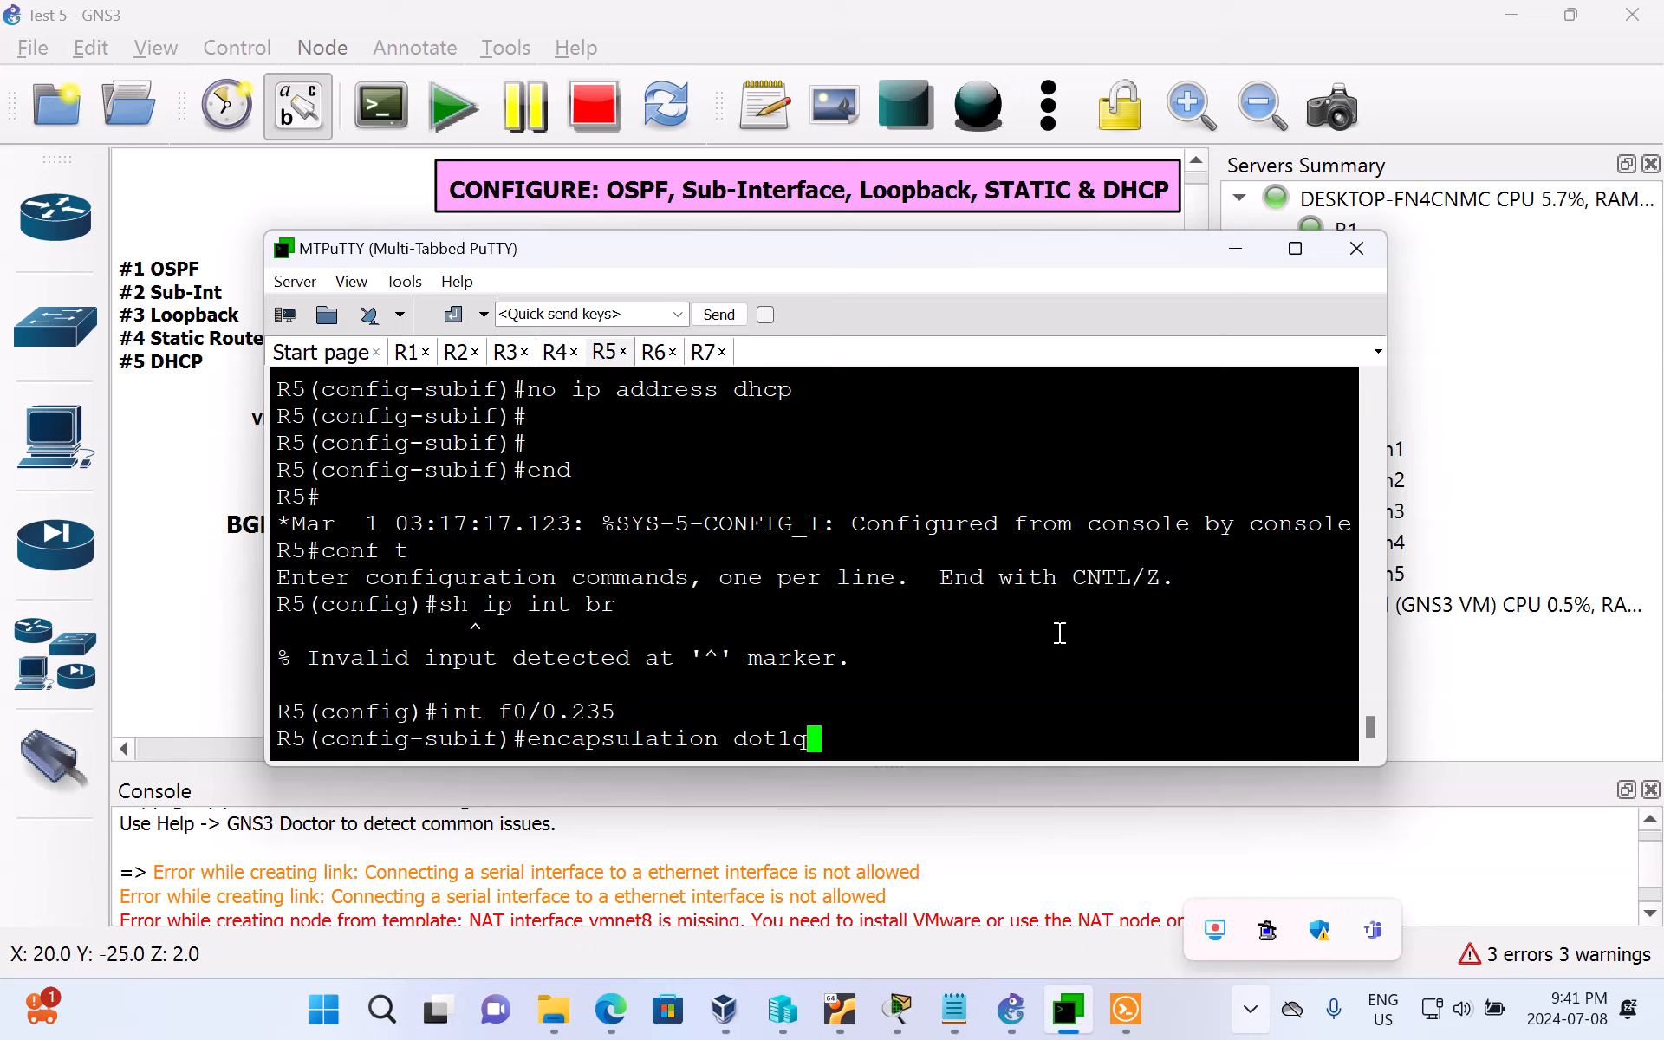
{"action": "key", "text": "Return"}
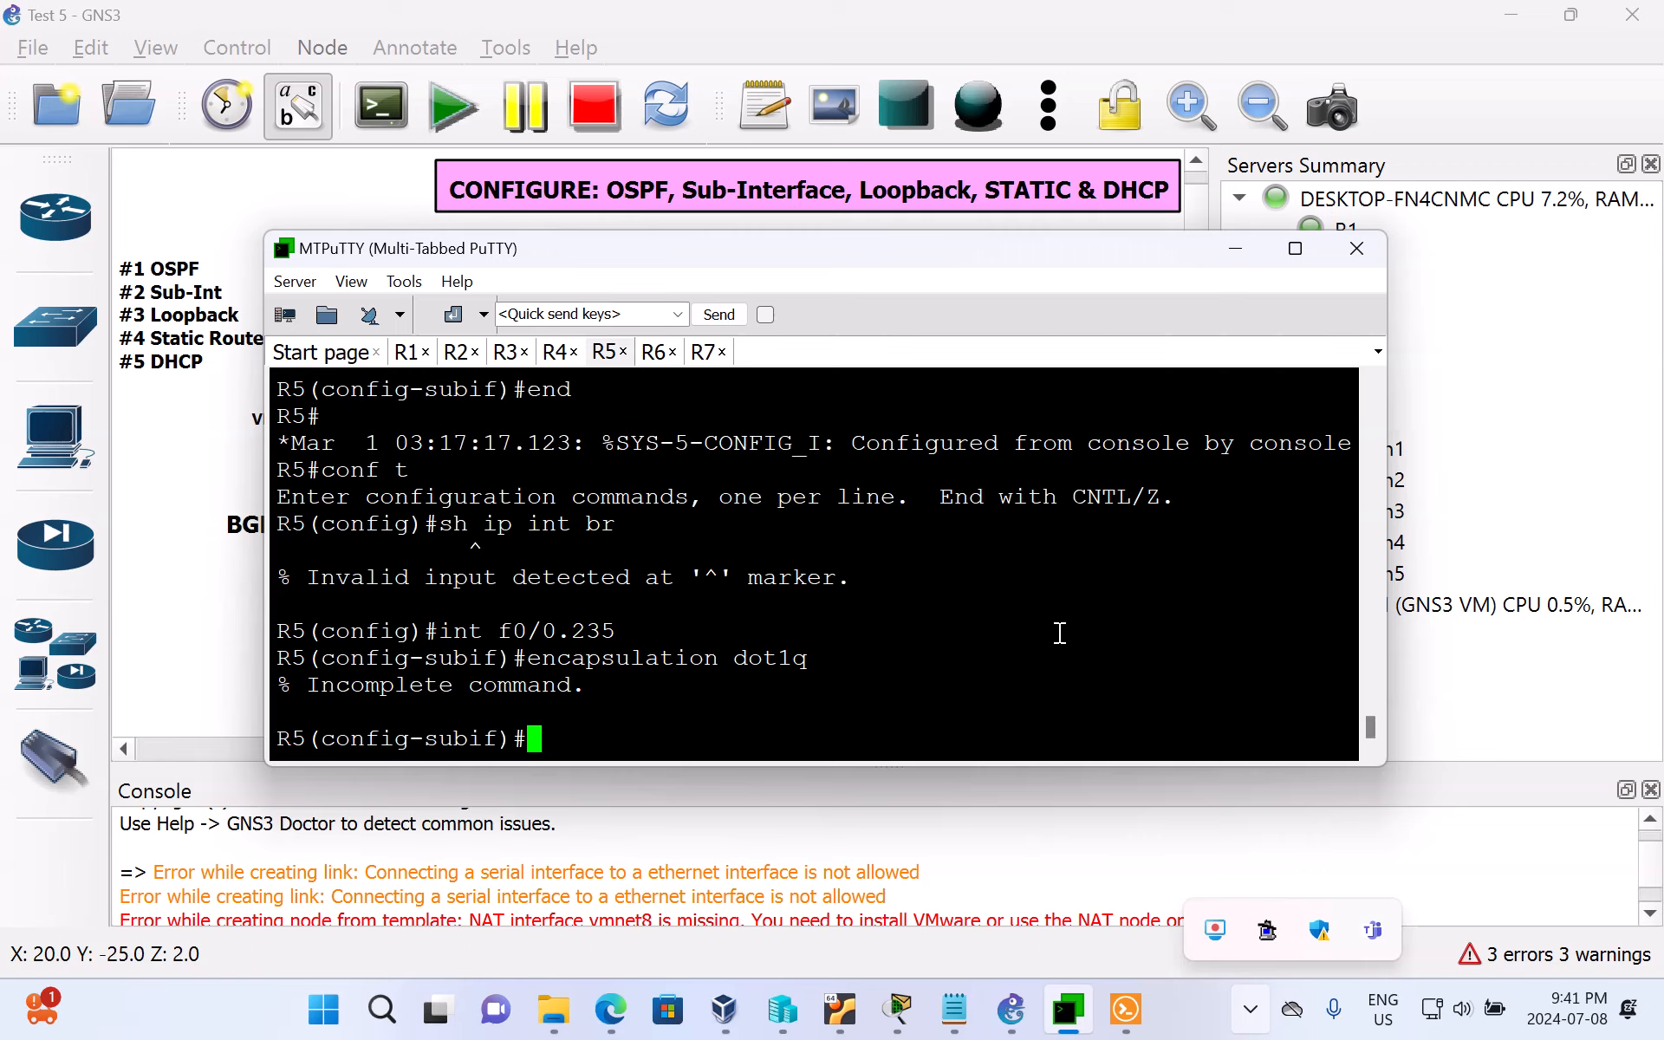
{"action": "key", "text": "Up"}
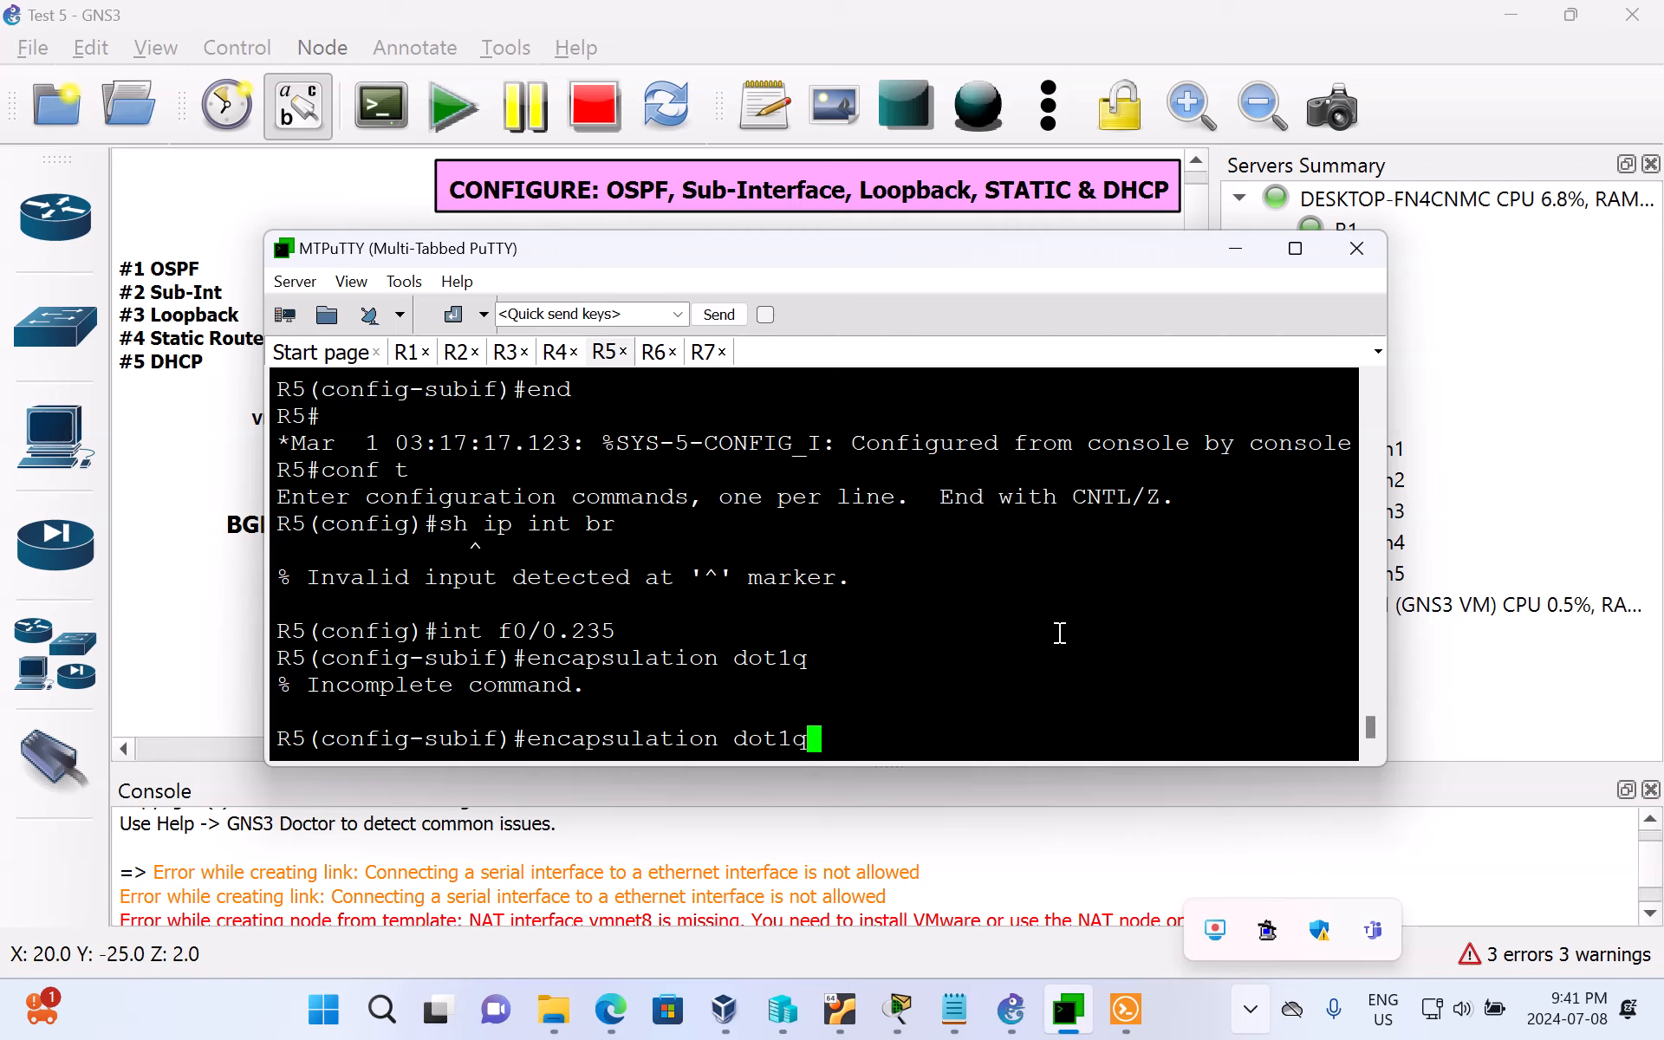
{"action": "type", "text": "235"}
{"action": "key", "text": "Return"}
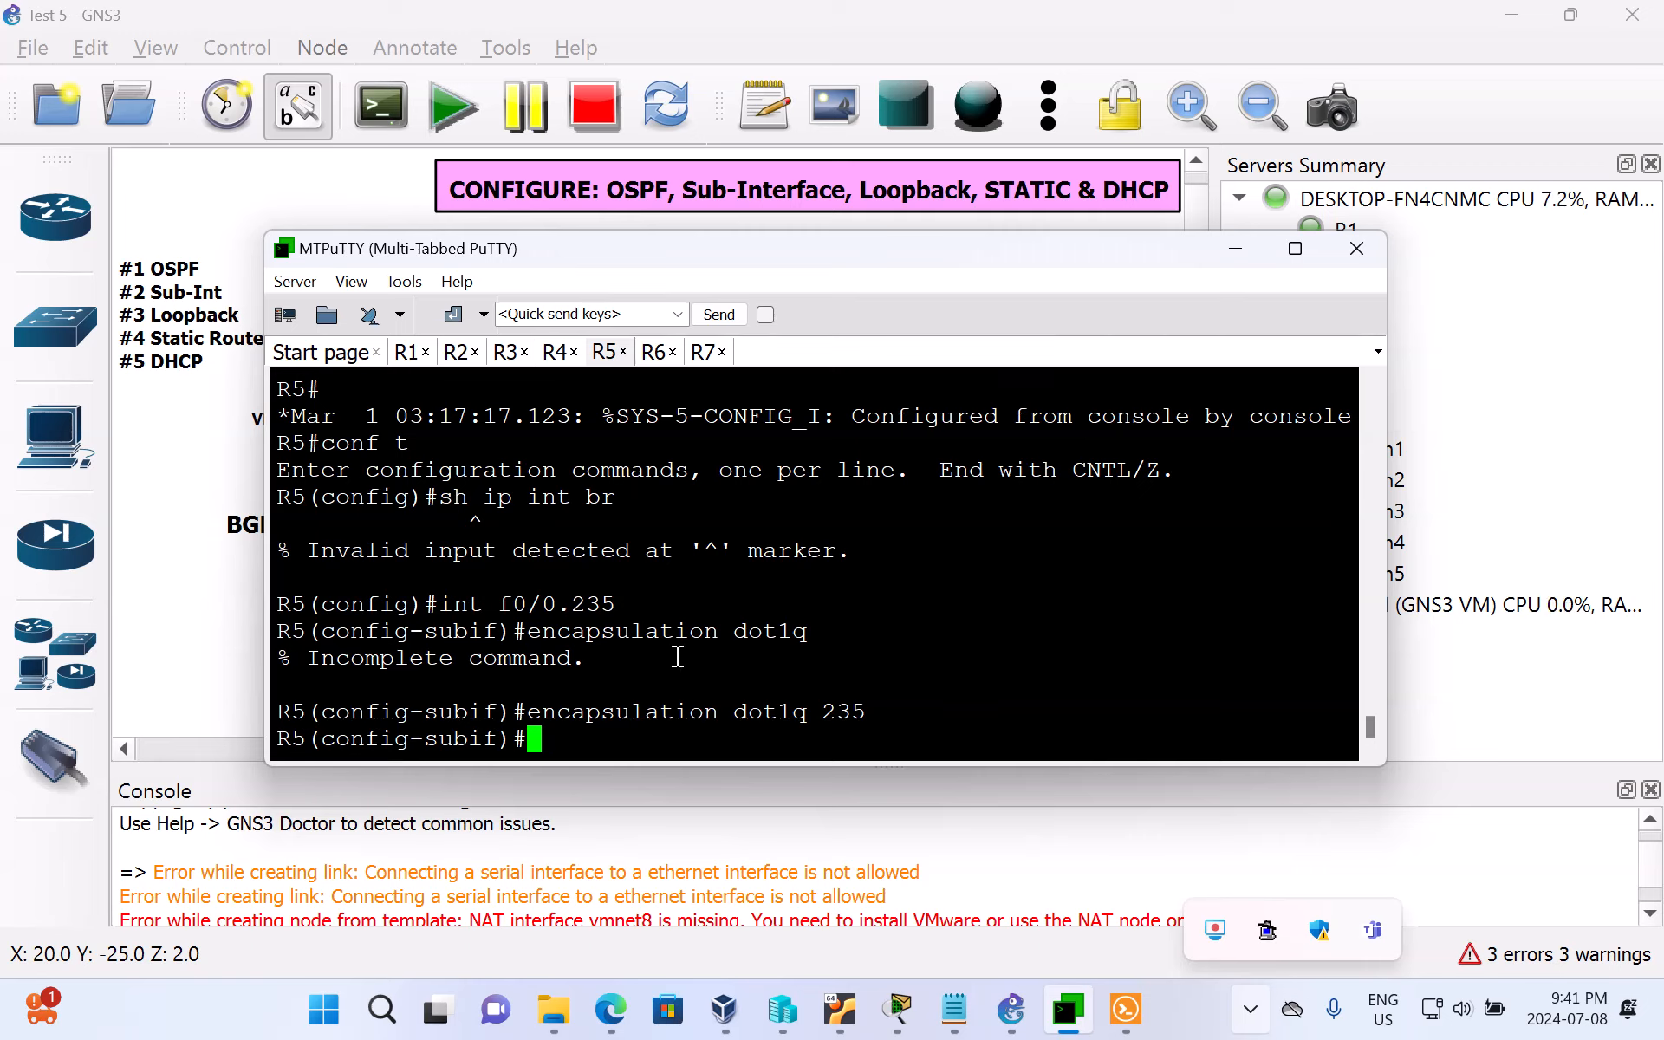
{"action": "type", "text": "ip adr"}
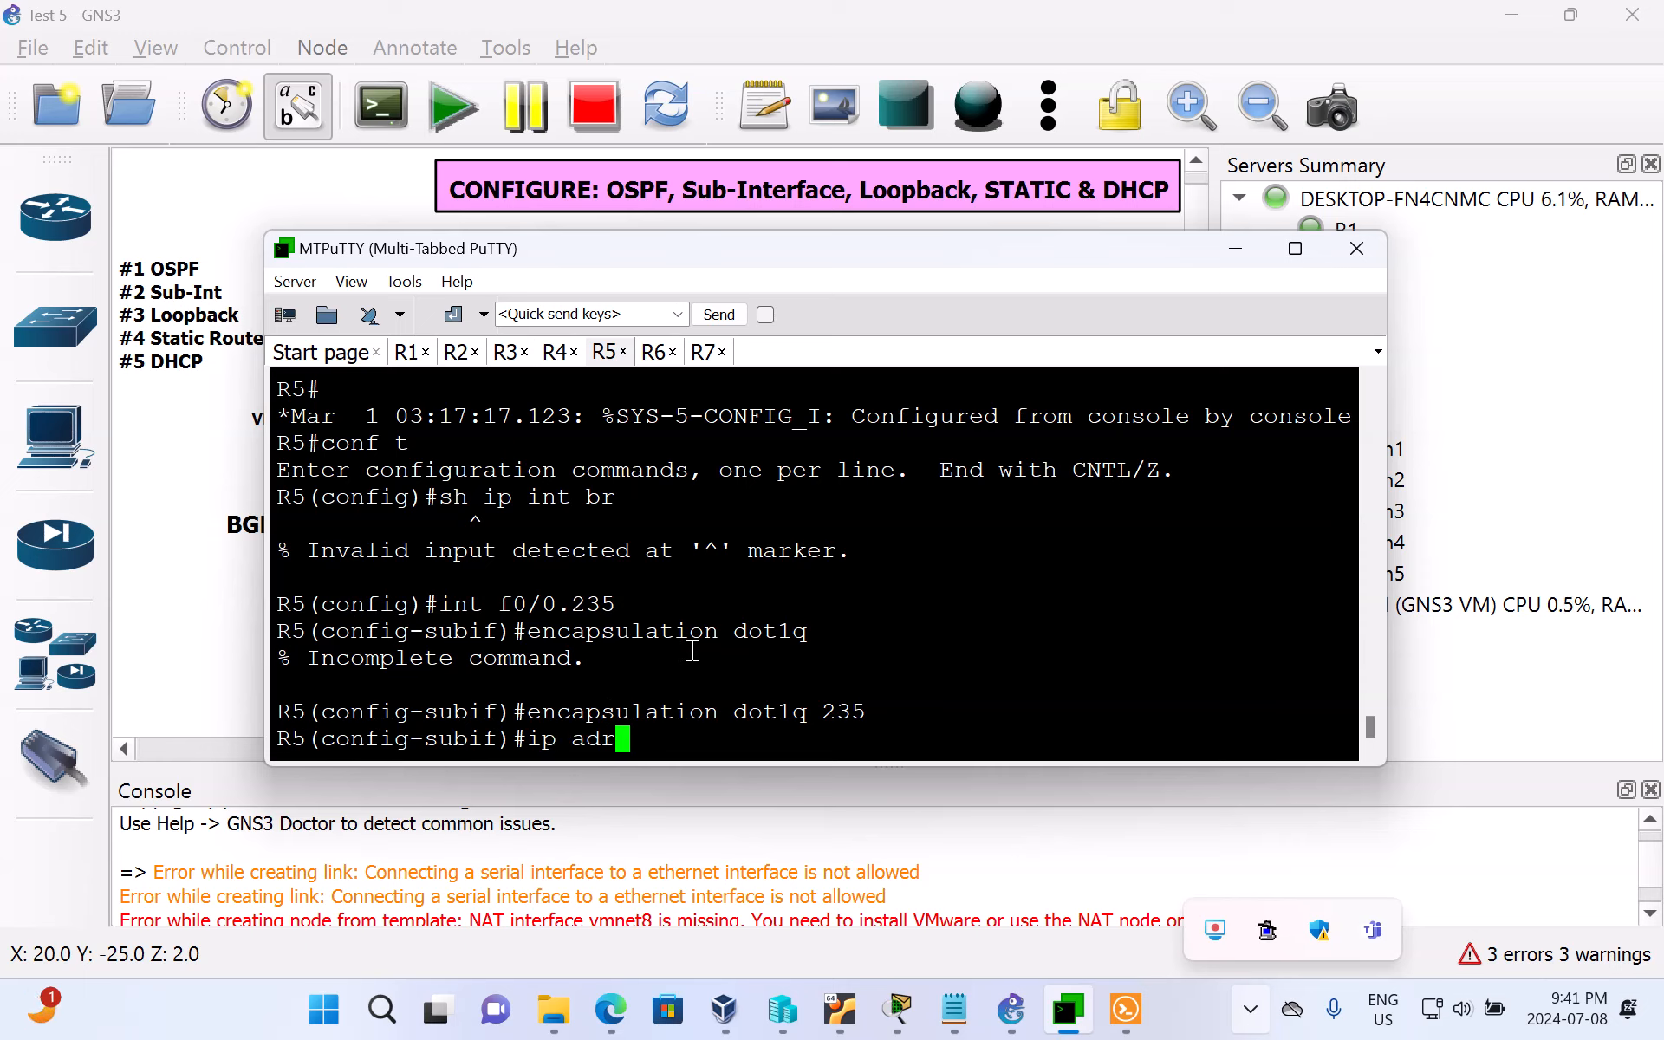
{"action": "key", "text": "BackSpace"}
{"action": "type", "text": "dress "}
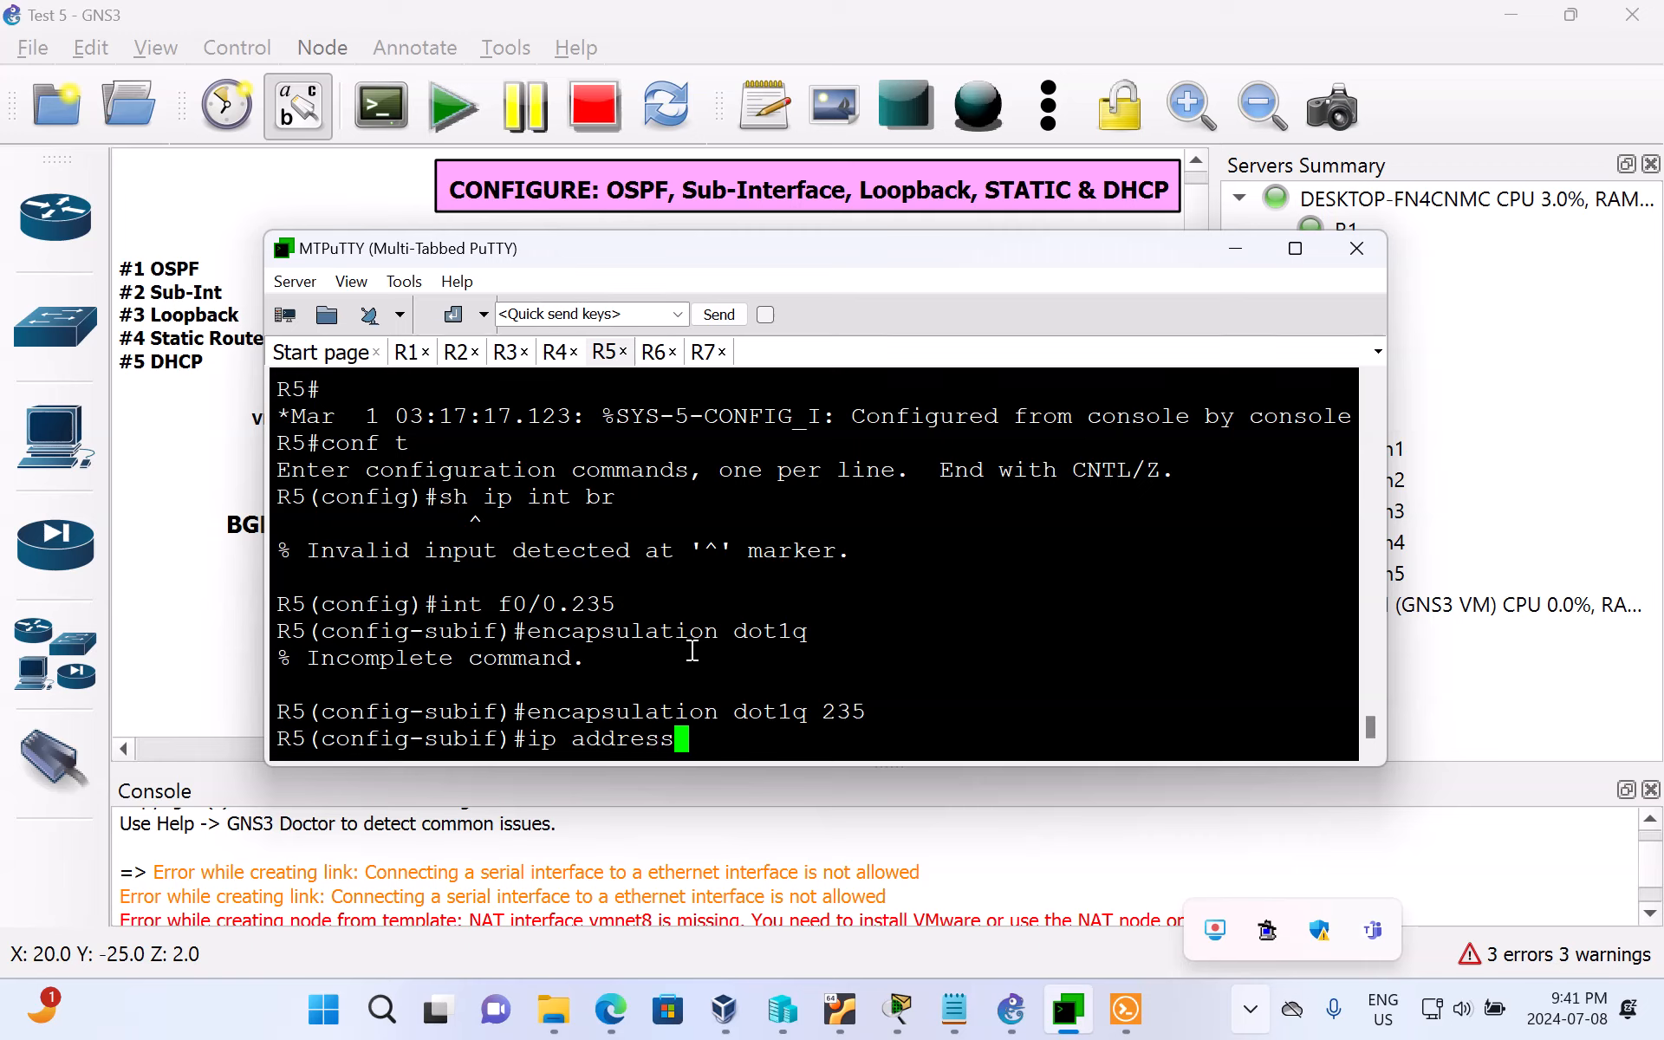
{"action": "type", "text": "10.1.23"}
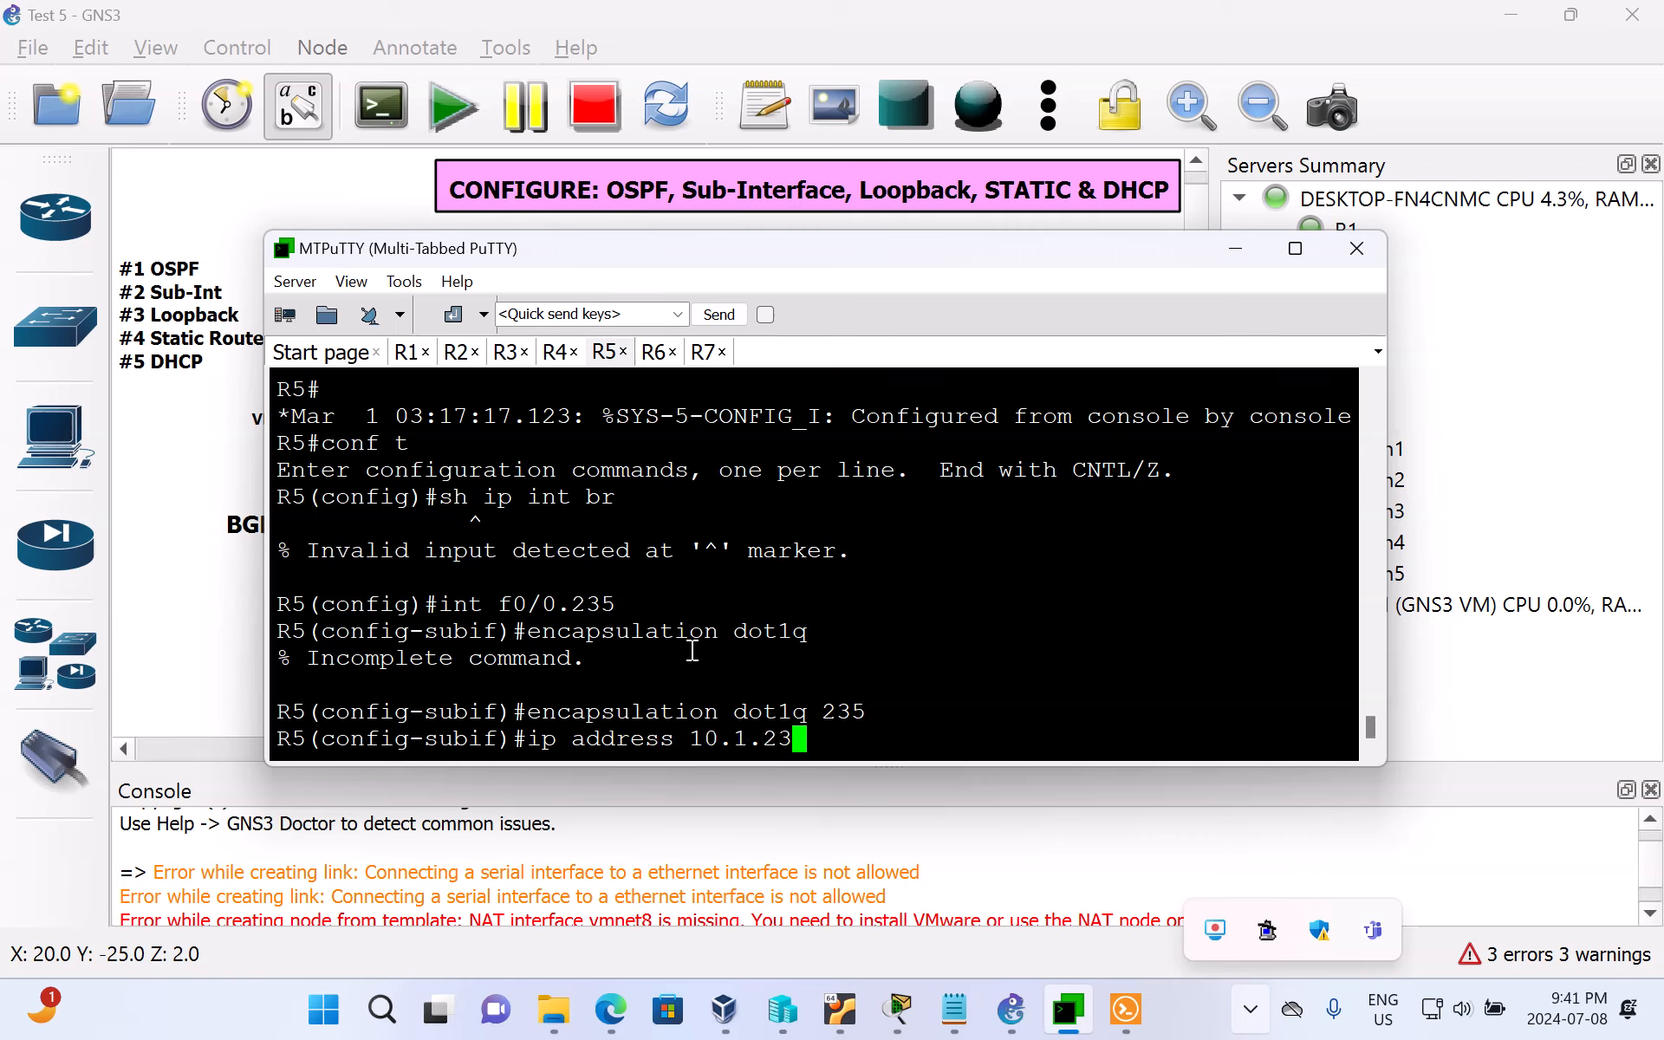
{"action": "type", "text": "5"}
{"action": "type", "text": ".4"}
{"action": "key", "text": "BackSpace"}
{"action": "type", "text": "4"}
{"action": "key", "text": "BackSpace"}
{"action": "key", "text": "BackSpace"}
{"action": "key", "text": "BackSpace"}
{"action": "key", "text": "BackSpace"}
{"action": "key", "text": "BackSpace"}
{"action": "key", "text": "BackSpace"}
{"action": "key", "text": "BackSpace"}
{"action": "key", "text": "BackSpace"}
{"action": "key", "text": "BackSpace"}
{"action": "key", "text": "BackSpace"}
{"action": "key", "text": "BackSpace"}
{"action": "key", "text": "BackSpace"}
{"action": "key", "text": "BackSpace"}
{"action": "key", "text": "BackSpace"}
{"action": "key", "text": "BackSpace"}
{"action": "key", "text": "BackSpace"}
{"action": "key", "text": "BackSpace"}
{"action": "key", "text": "BackSpace"}
{"action": "key", "text": "BackSpace"}
{"action": "key", "text": "BackSpace"}
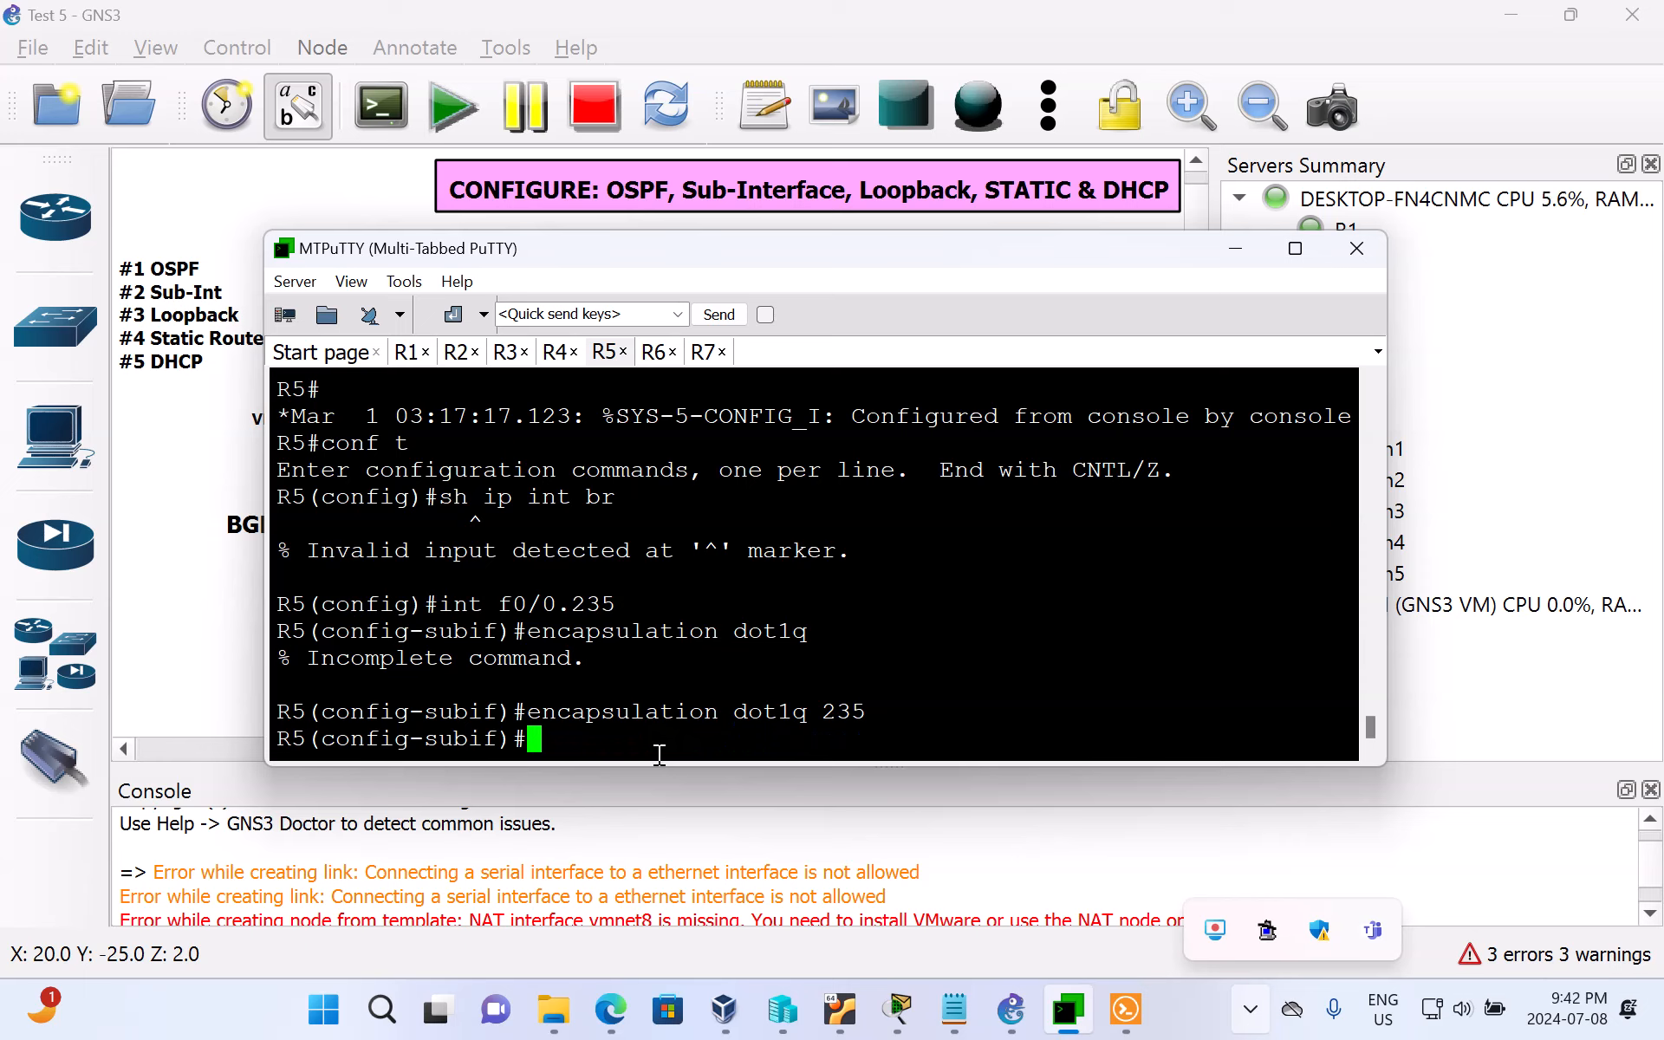
Step: Leave sub-interface configuration on R5 with the end command
{"action": "type", "text": "end"}
{"action": "key", "text": "Return"}
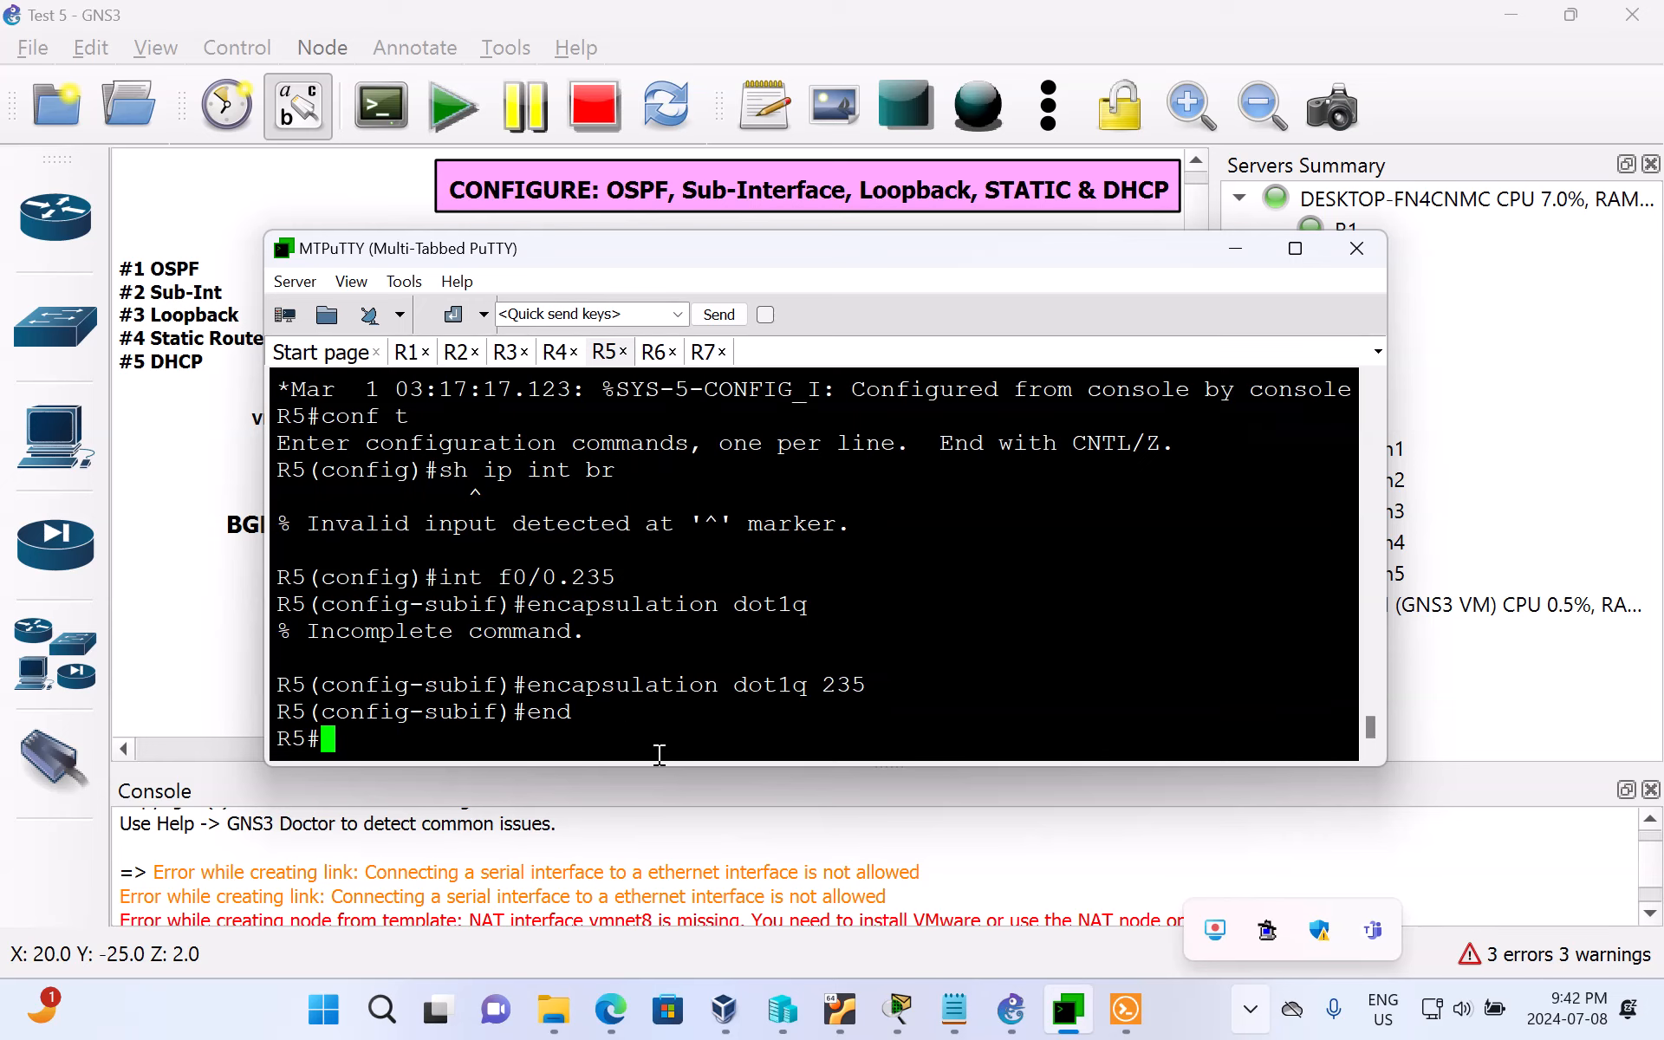
Step: List R5's interfaces with sh ip int br and check the IP address entry of FastEthernet0/0.235
{"action": "type", "text": "sh "}
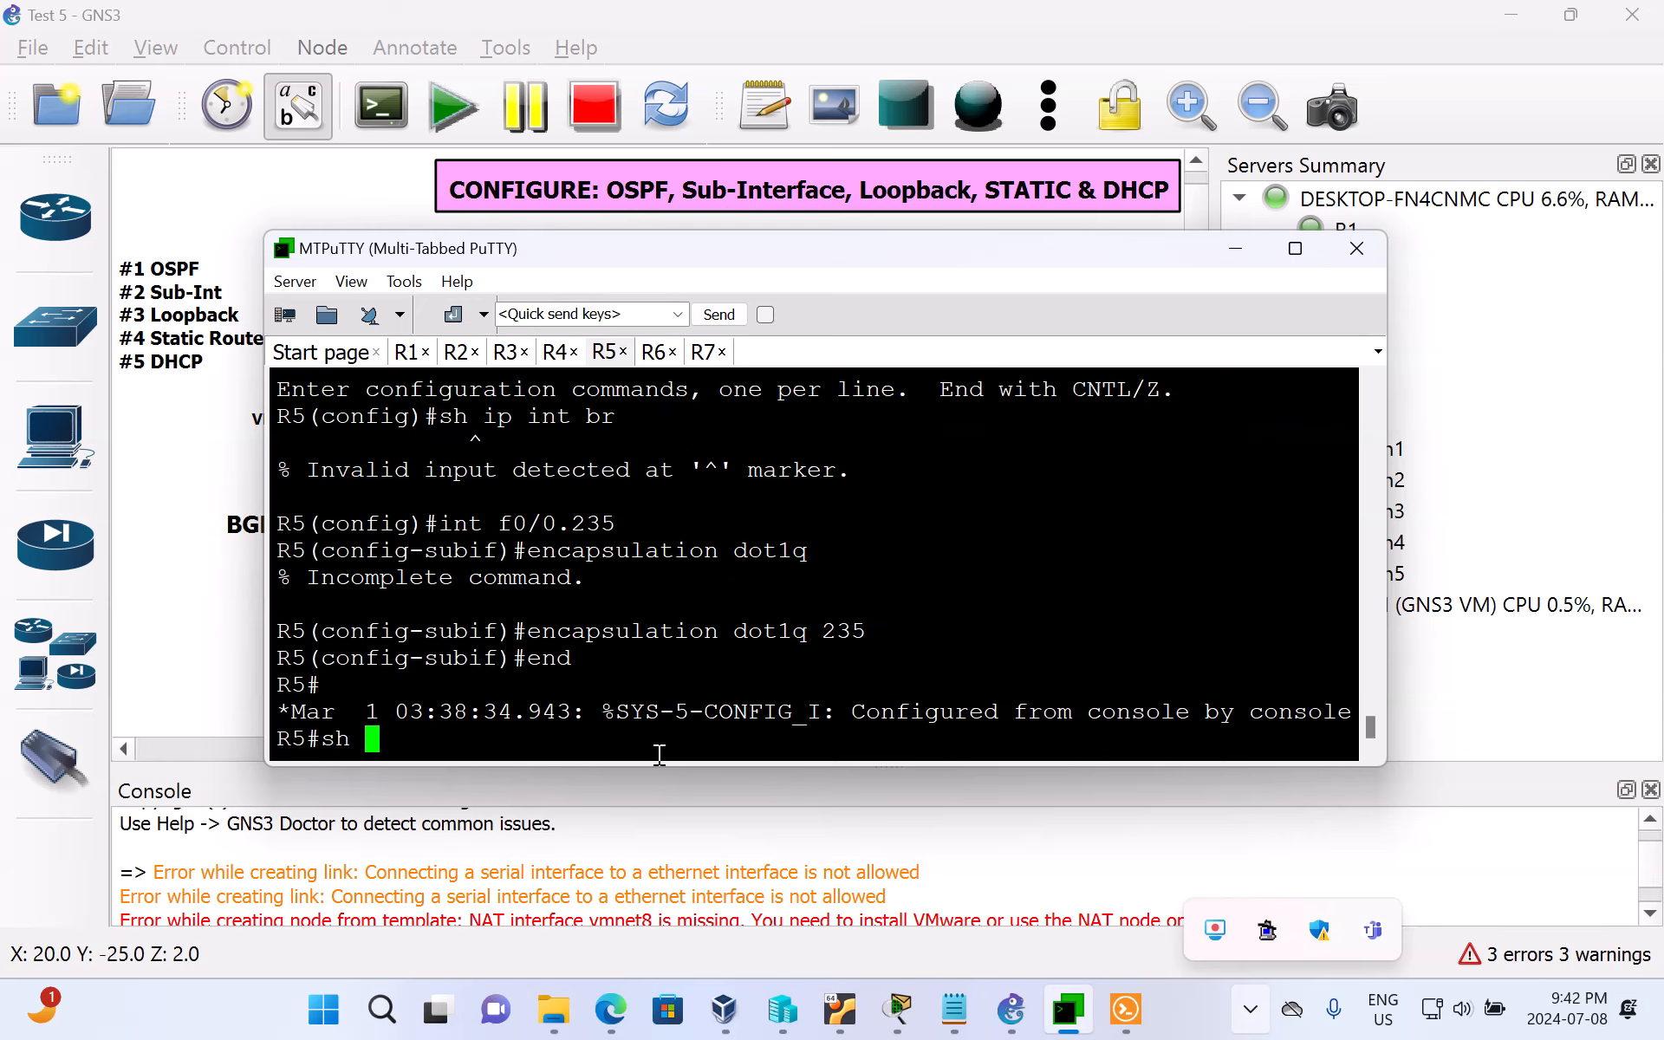
{"action": "type", "text": "ip int br"}
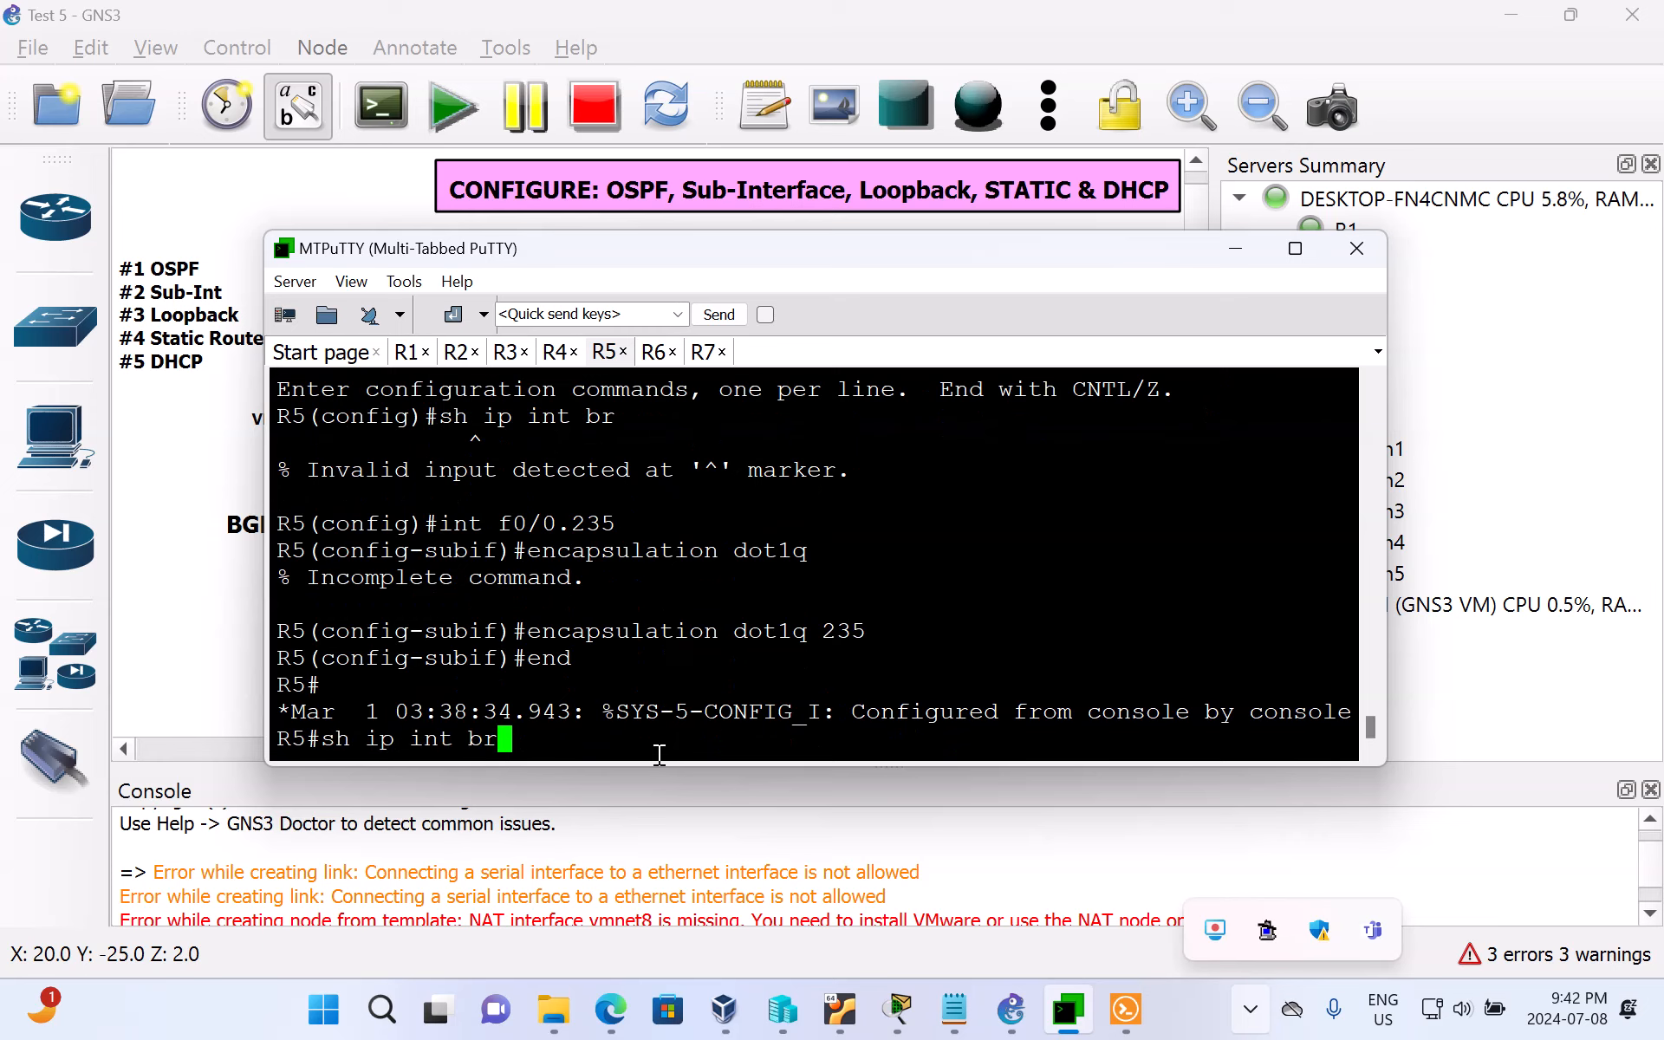
{"action": "key", "text": "Return"}
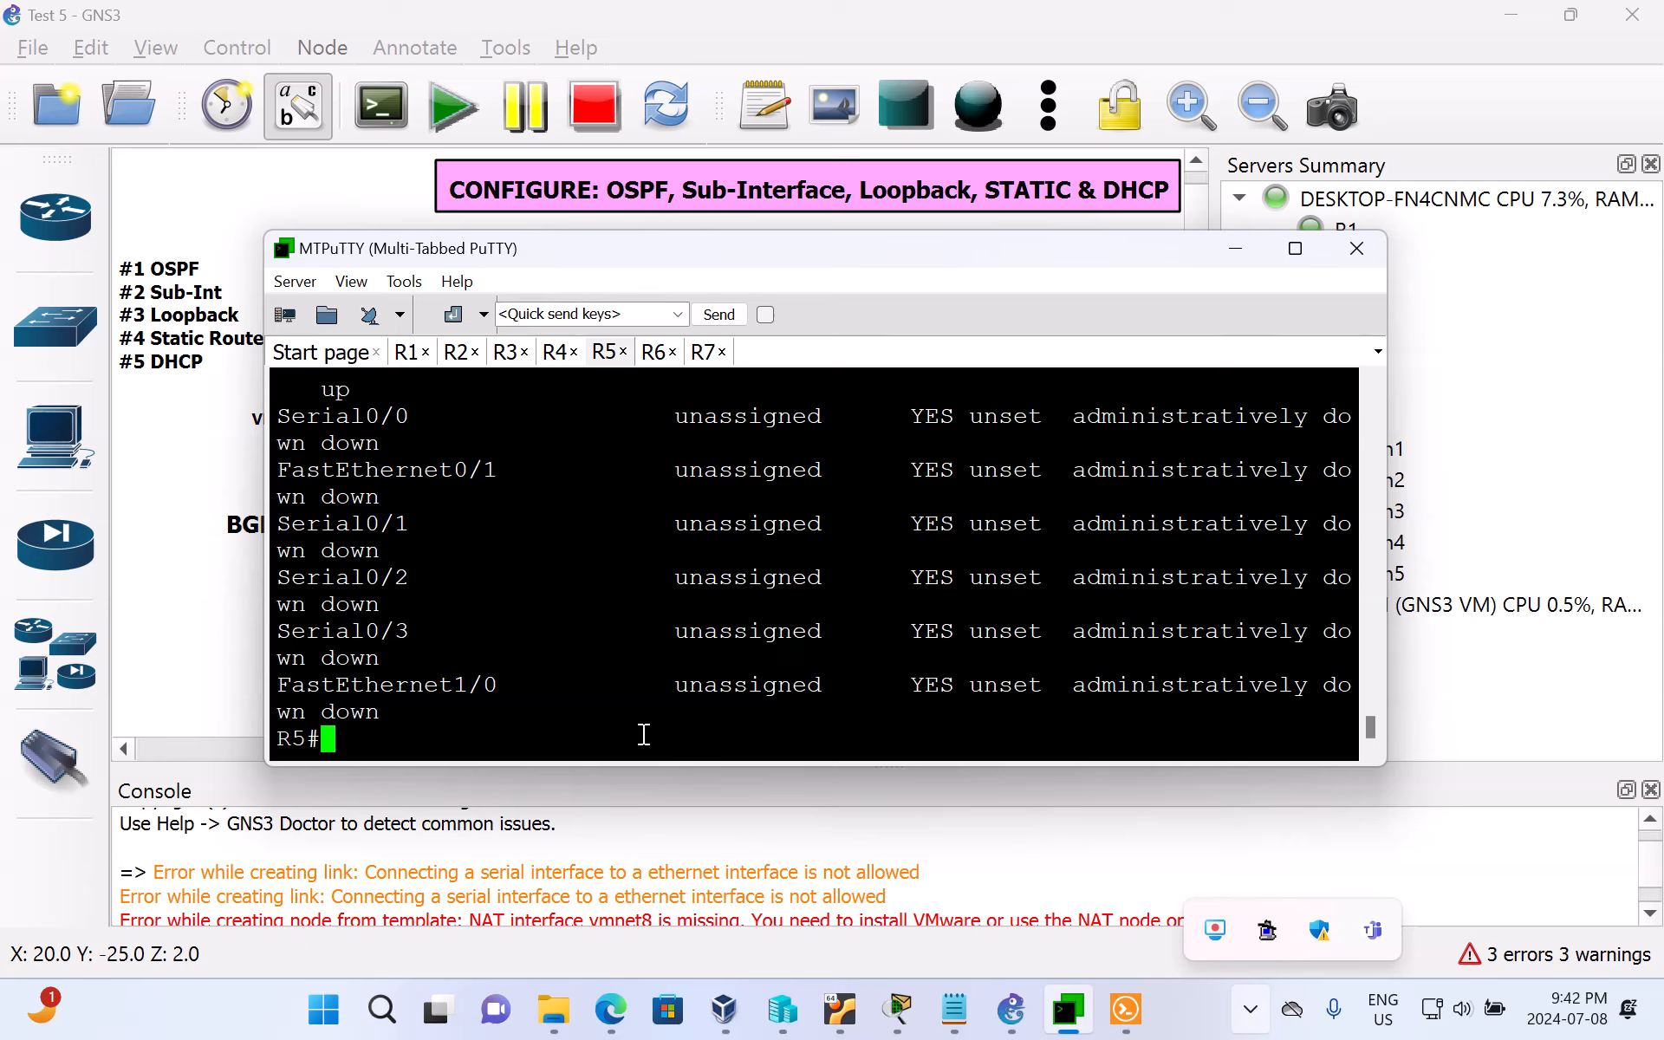
{"action": "scroll", "coordinate": [650, 712], "scroll_direction": "up", "scroll_amount": 5}
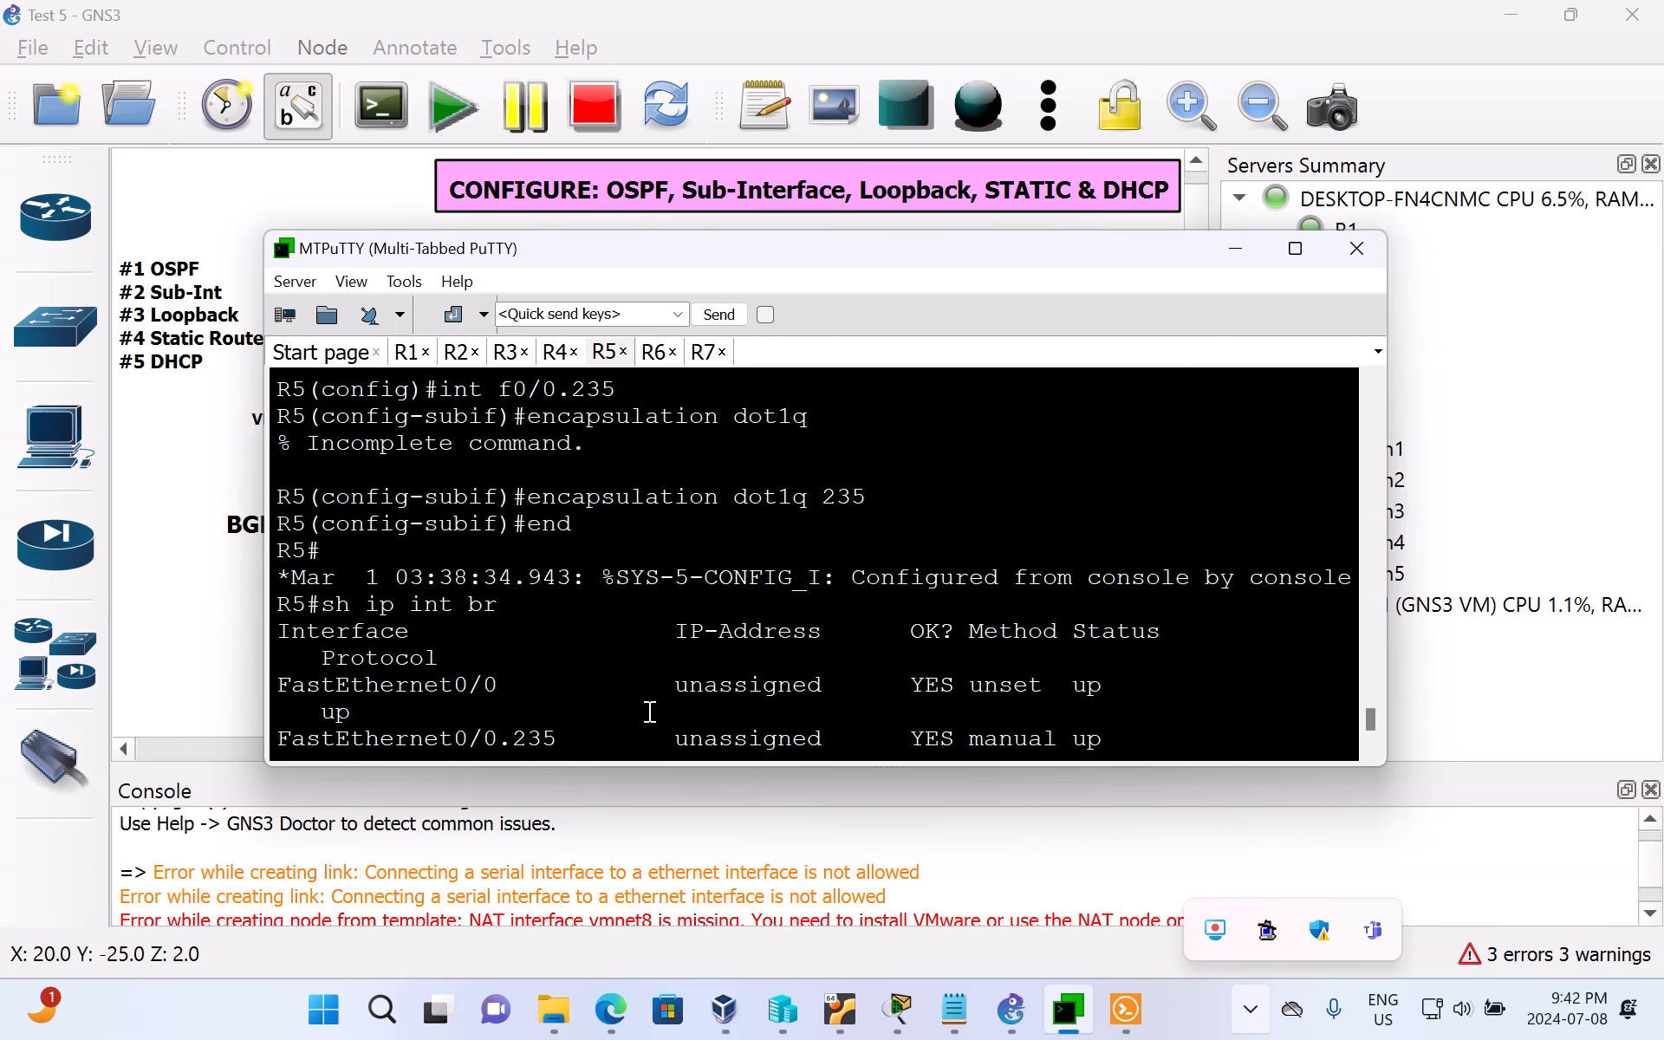
{"action": "scroll", "coordinate": [650, 712], "scroll_direction": "down", "scroll_amount": 2}
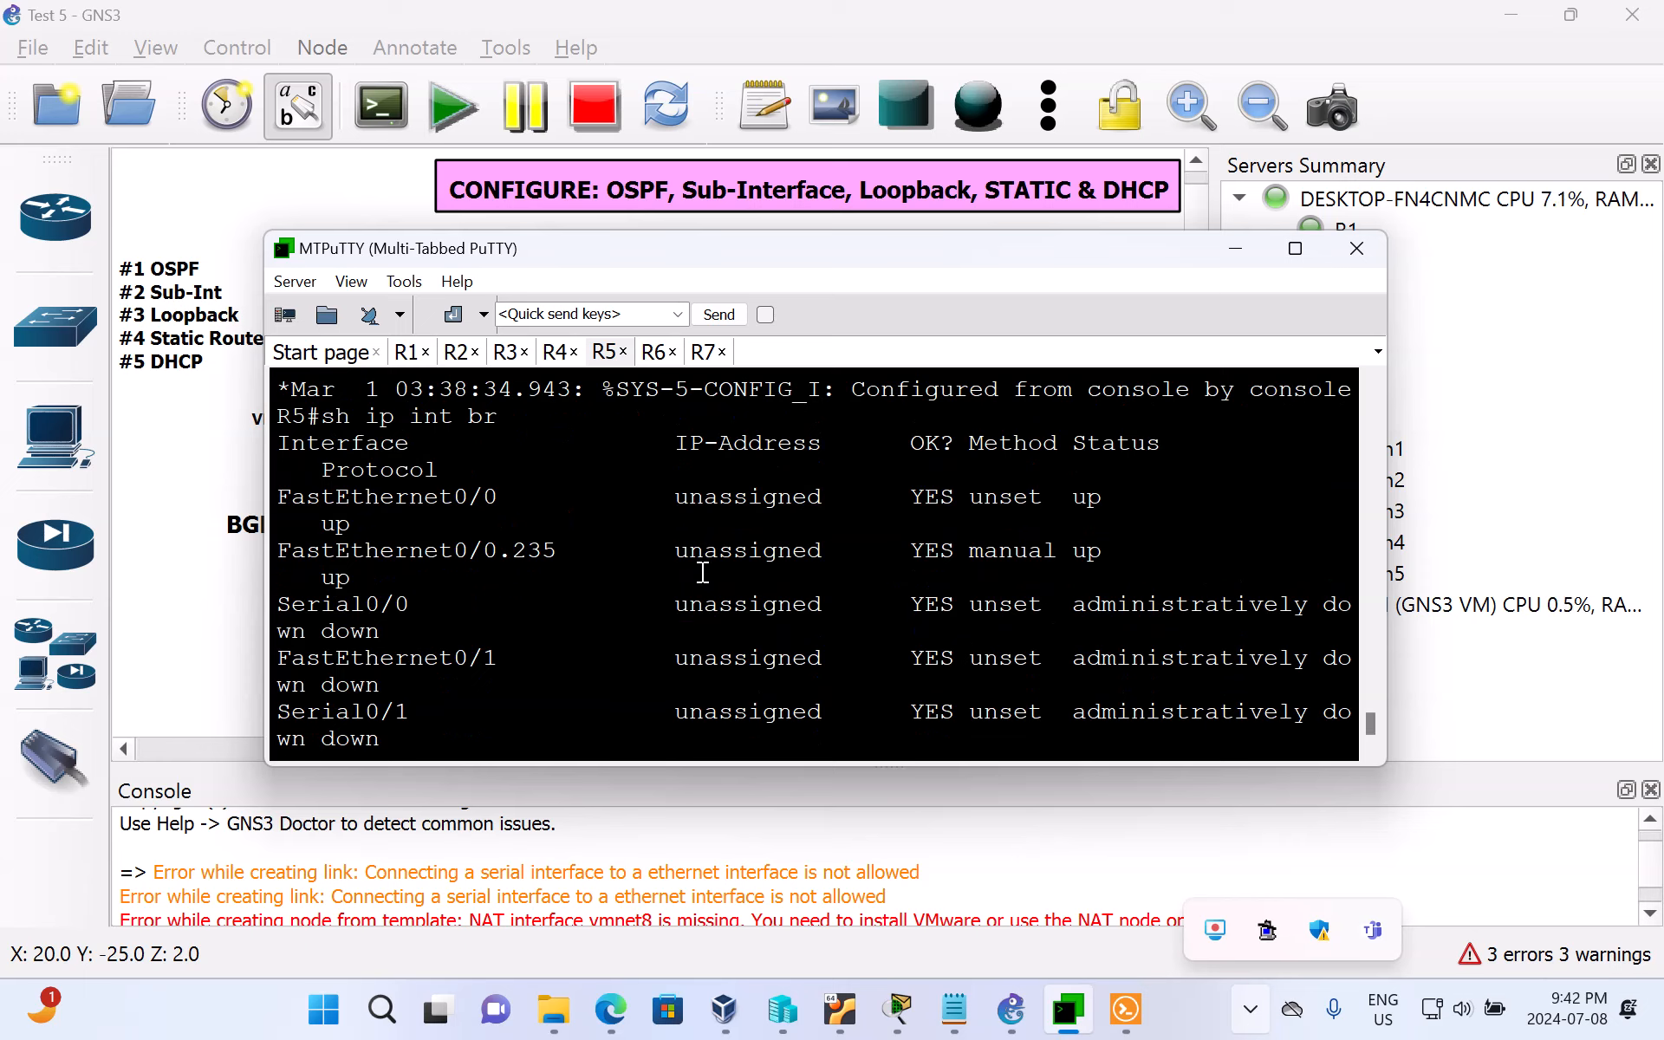
{"action": "left_click_drag", "start_coordinate": [676, 549], "coordinate": [833, 558]}
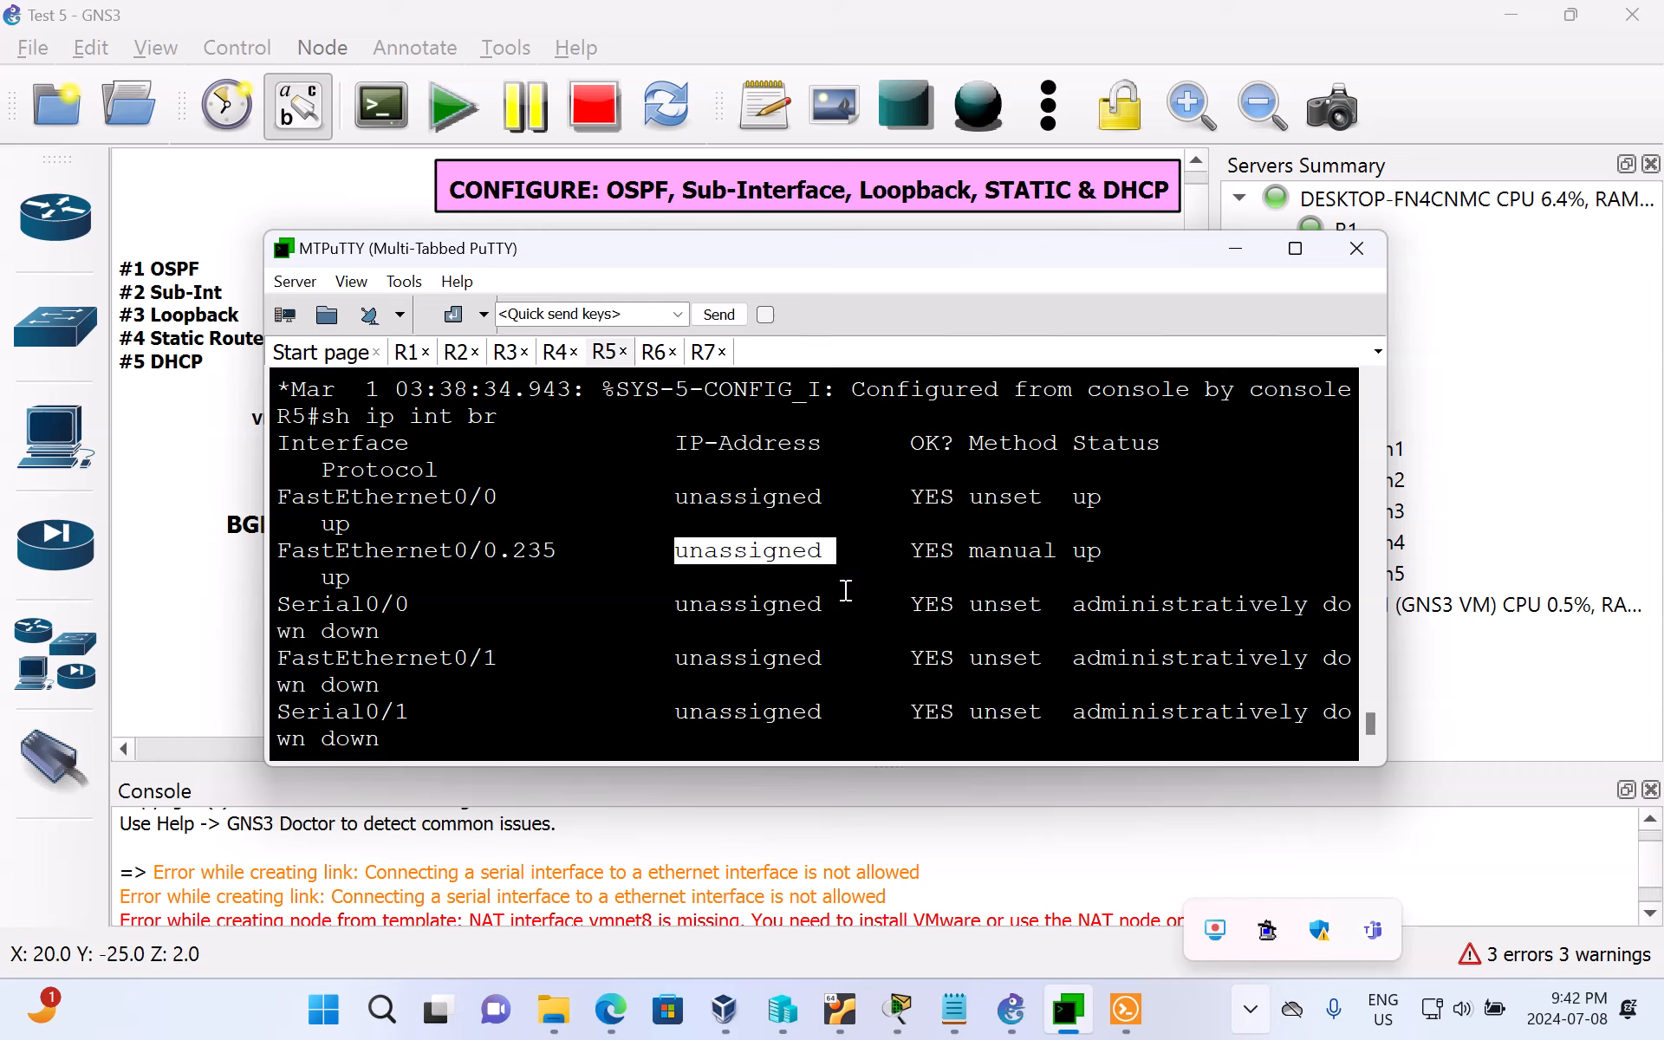
{"action": "left_click", "coordinate": [847, 586]}
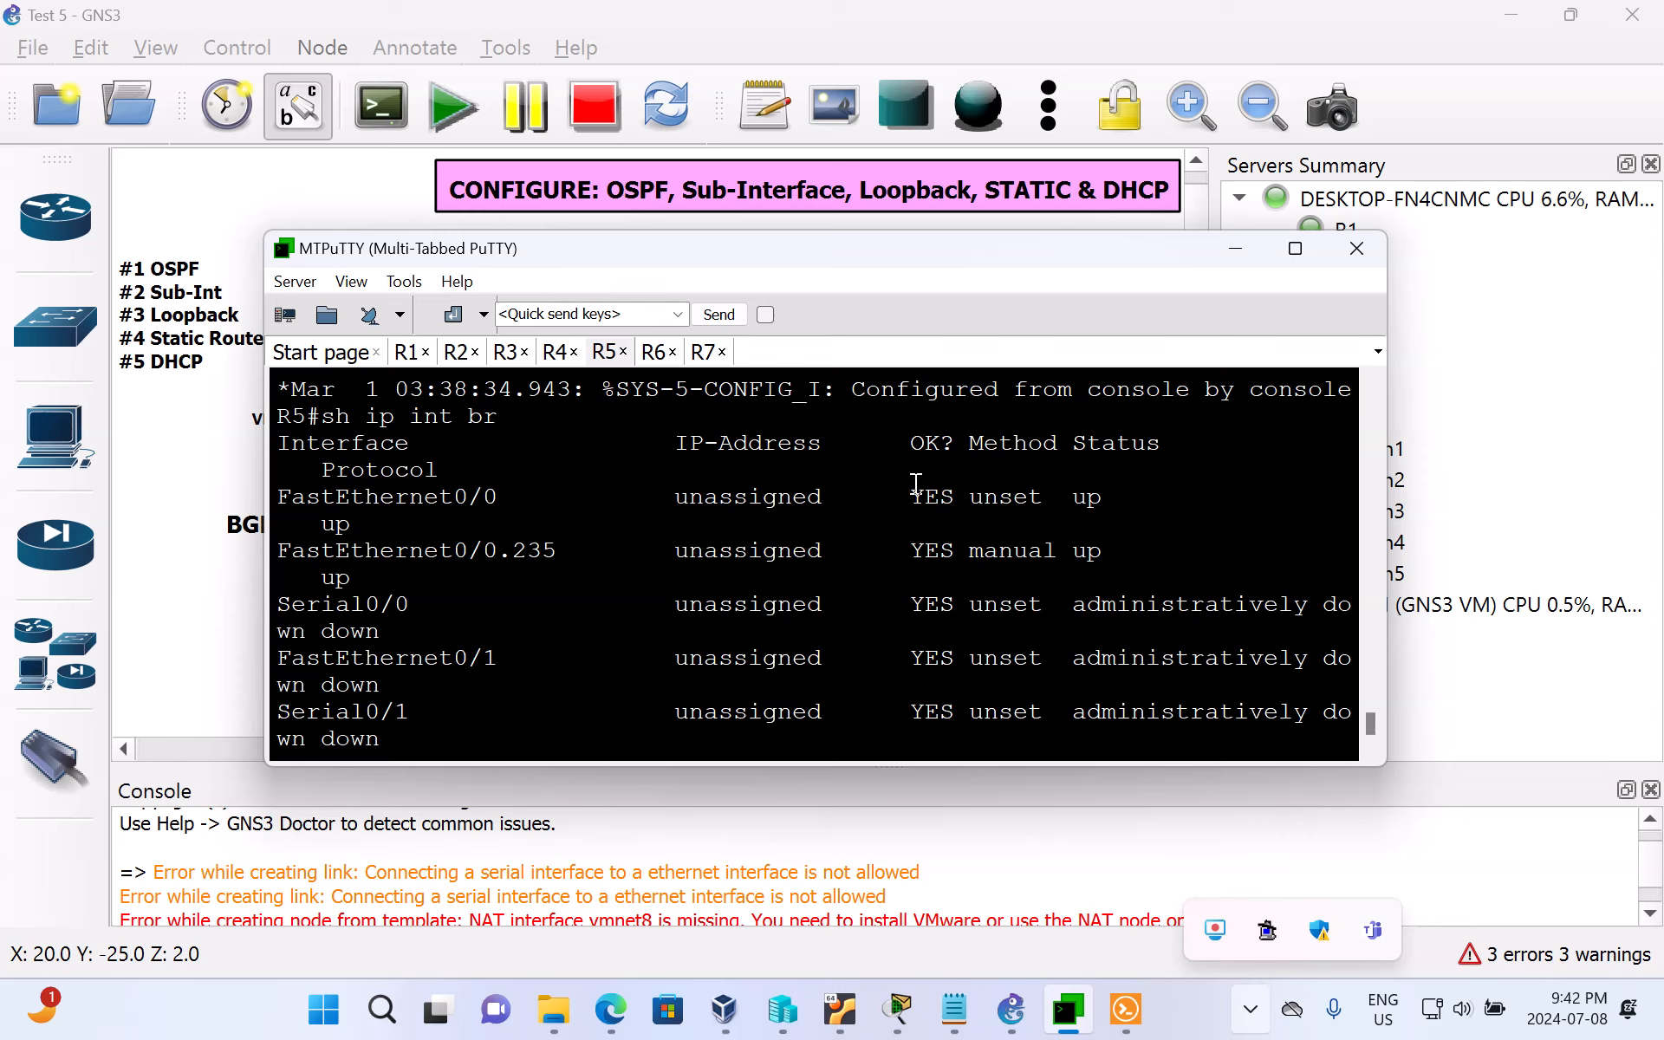
Step: Switch to the GNS3 topology and highlight the #3 Loopback item in the task list note
{"action": "left_click", "coordinate": [1233, 251]}
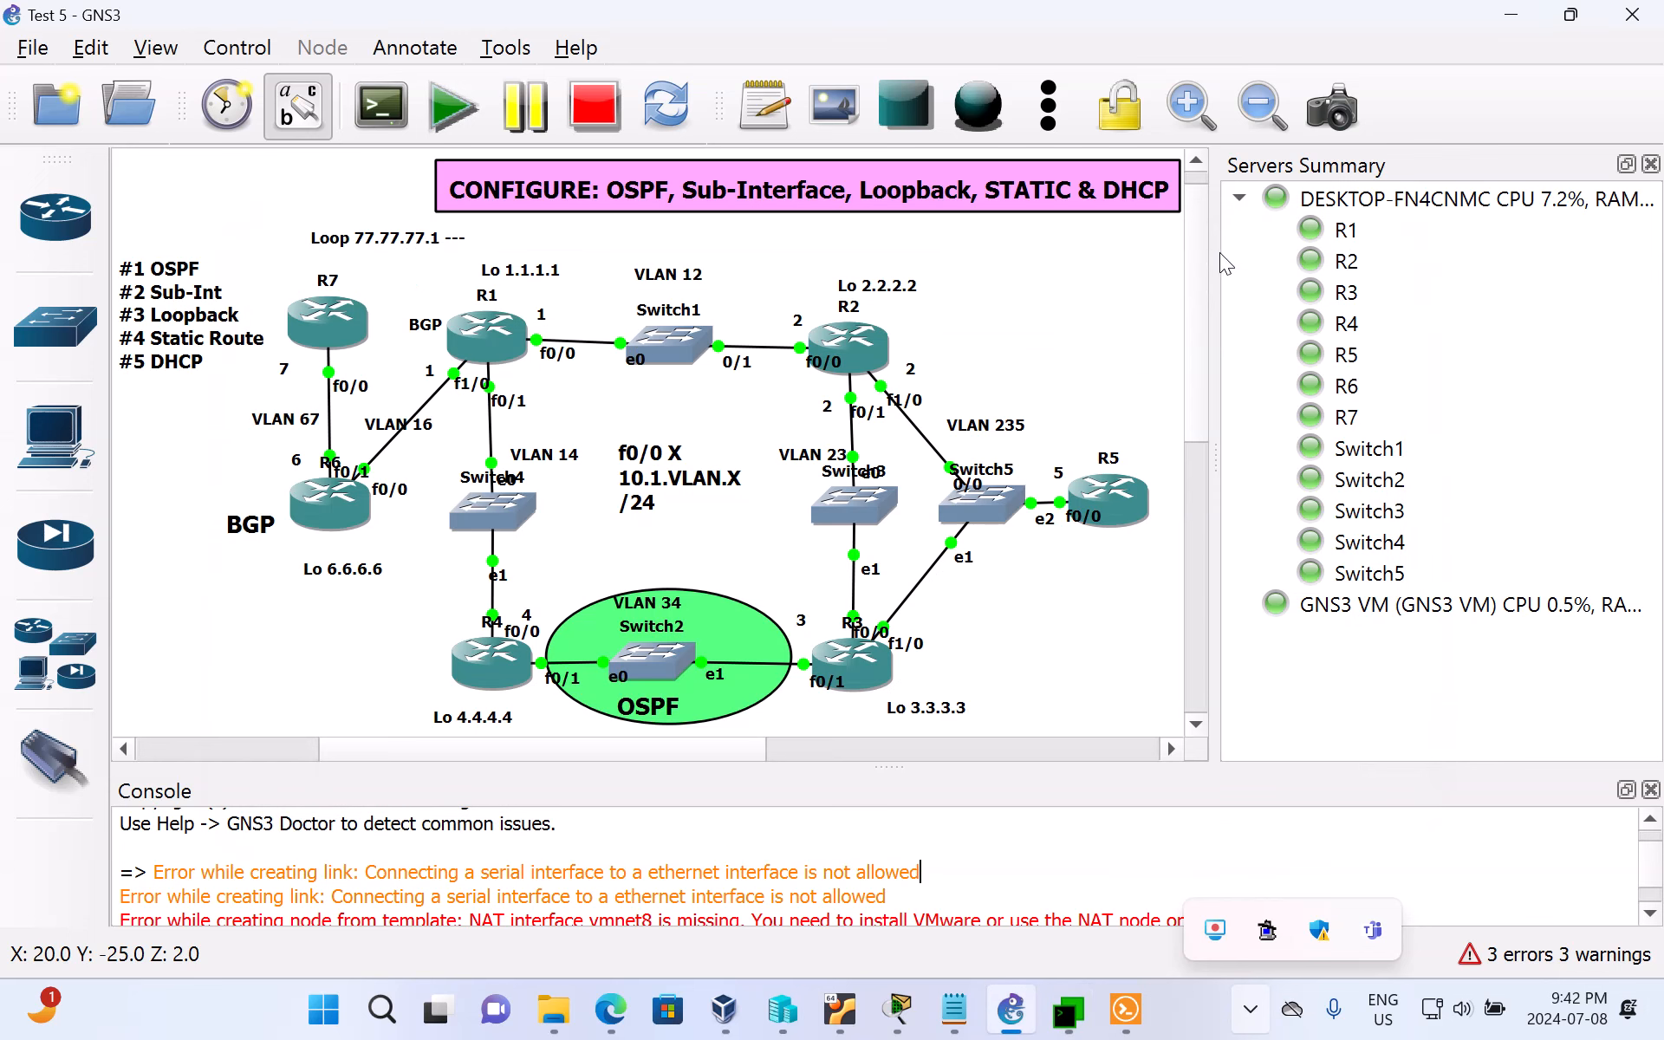
{"action": "left_click", "coordinate": [245, 329]}
{"action": "left_click_drag", "start_coordinate": [245, 328], "coordinate": [249, 326]}
{"action": "left_click_drag", "start_coordinate": [130, 330], "coordinate": [247, 335]}
{"action": "double_click", "coordinate": [136, 322]}
{"action": "left_click", "coordinate": [136, 321]}
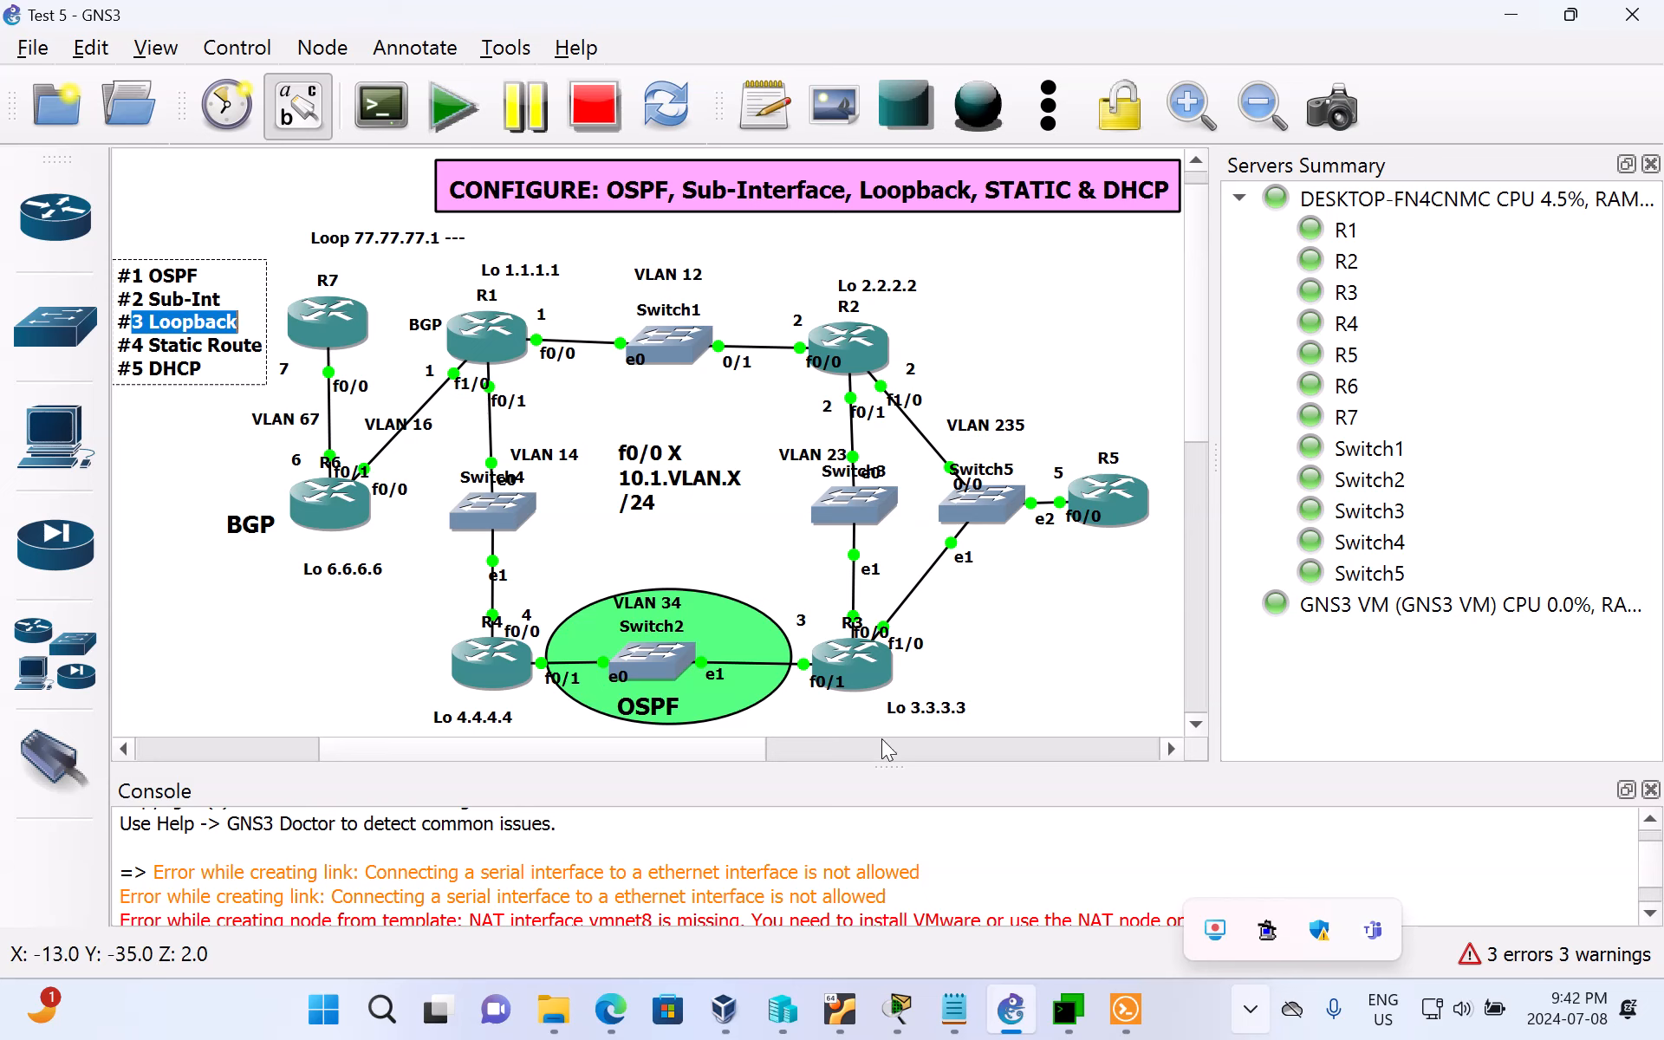
{"action": "left_click", "coordinate": [283, 684]}
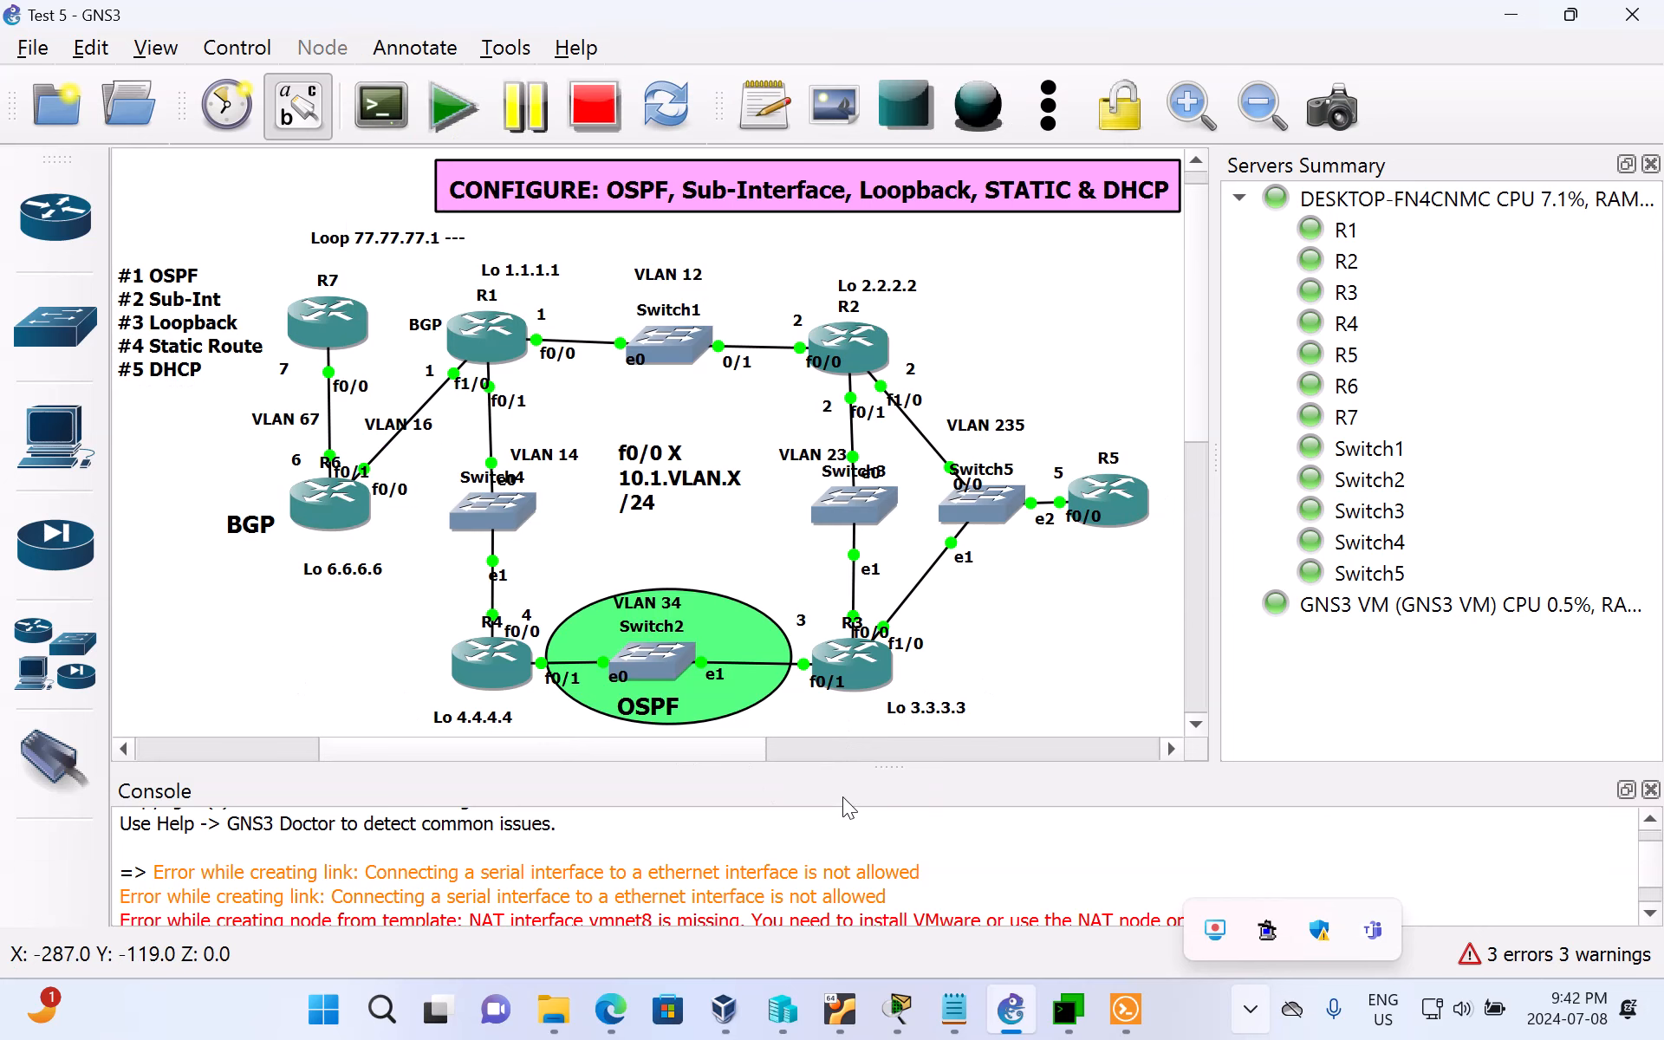
Step: Return to MTPuTTY, bring up a fresh prompt on R6's console and move the window aside to uncover R6 and R7 in the topology
{"action": "left_click", "coordinate": [1067, 1008]}
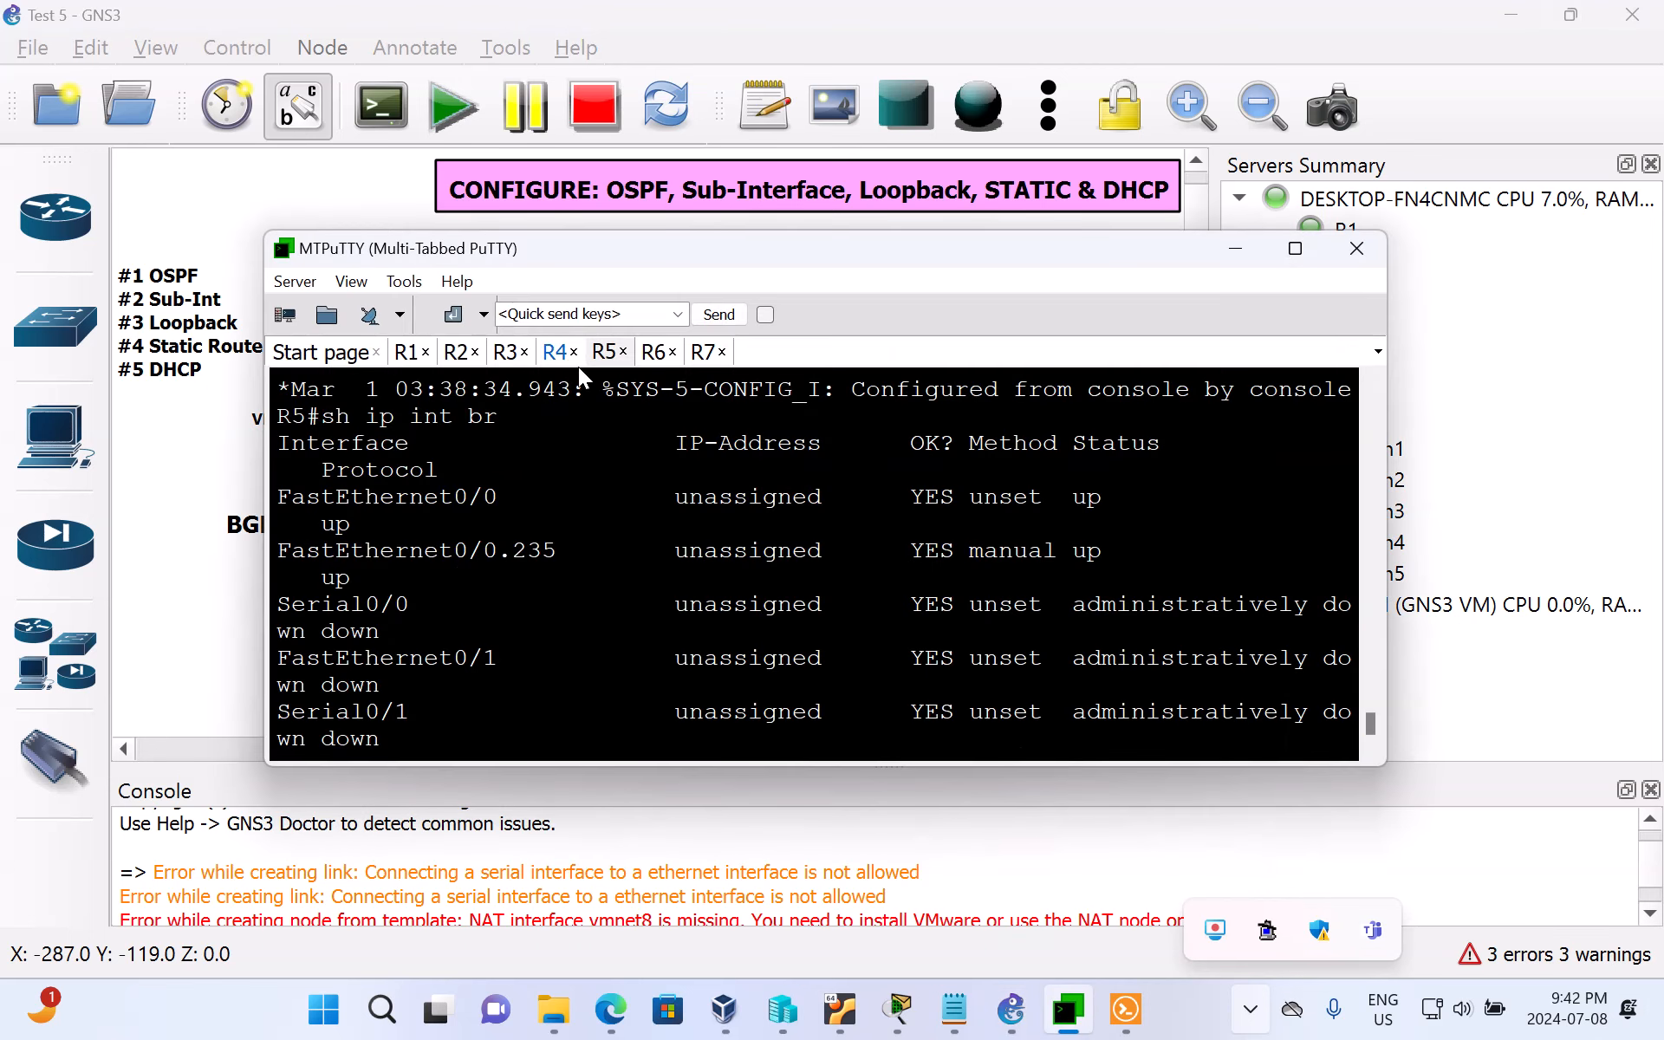
{"action": "left_click", "coordinate": [655, 354]}
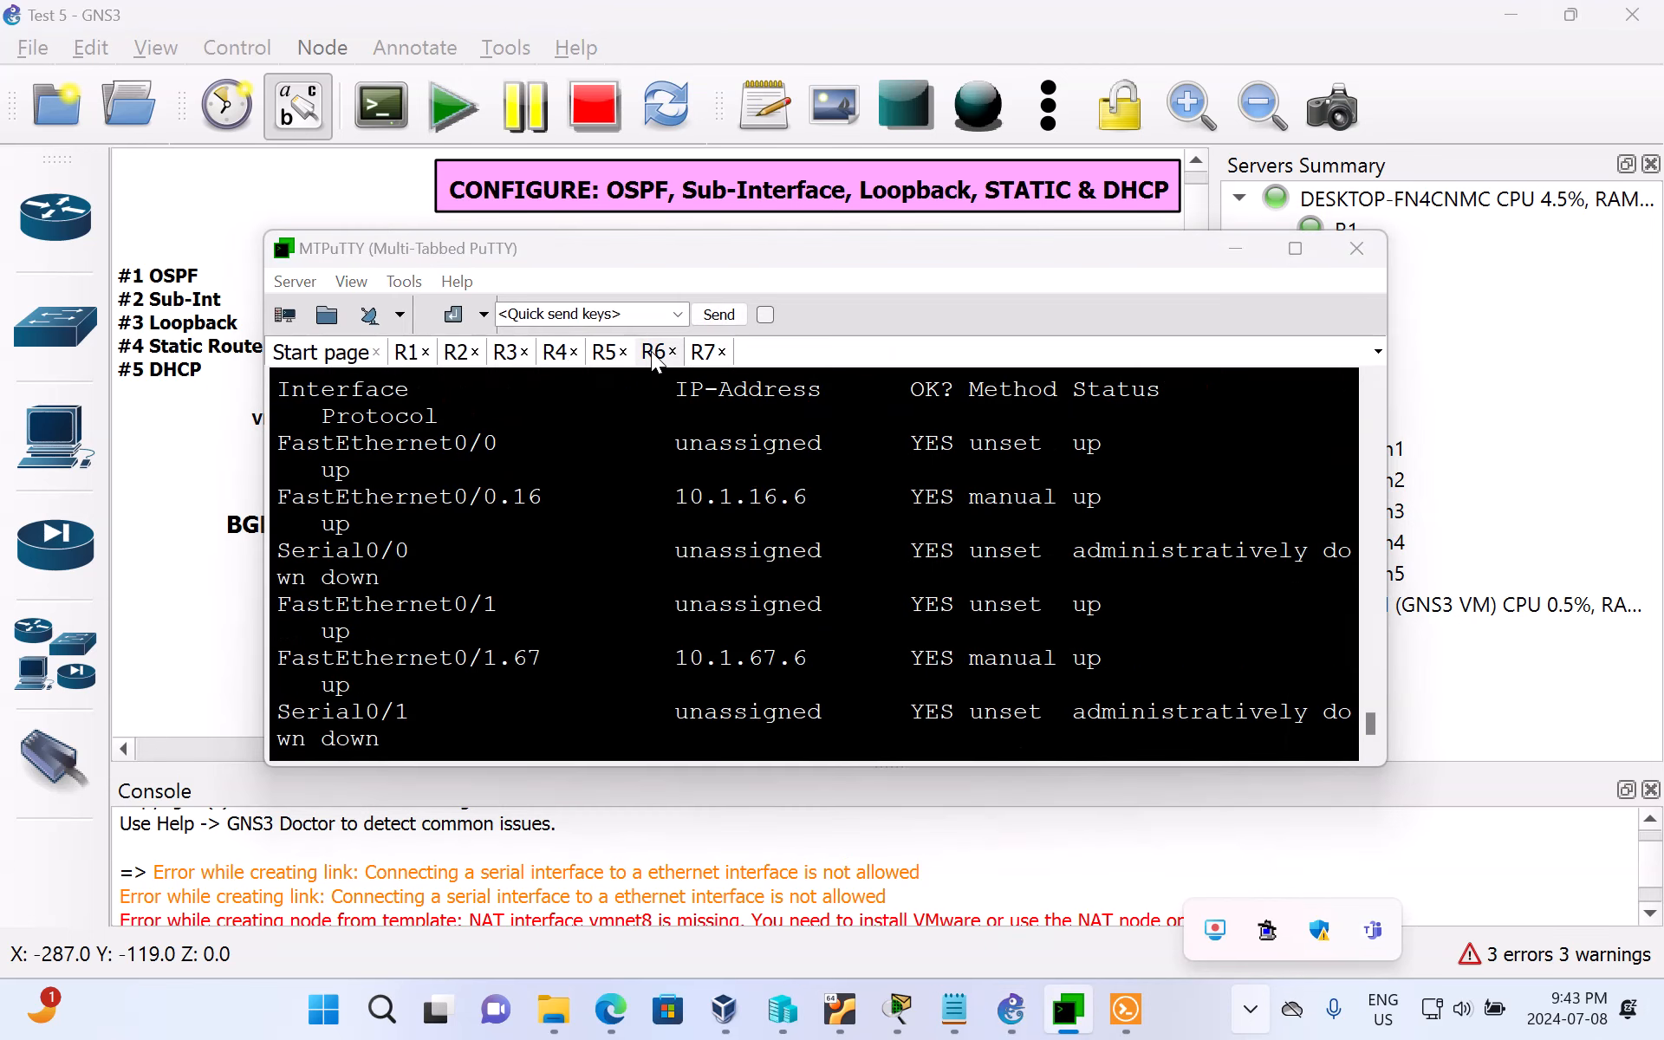
{"action": "scroll", "coordinate": [767, 641], "scroll_direction": "down", "scroll_amount": 3}
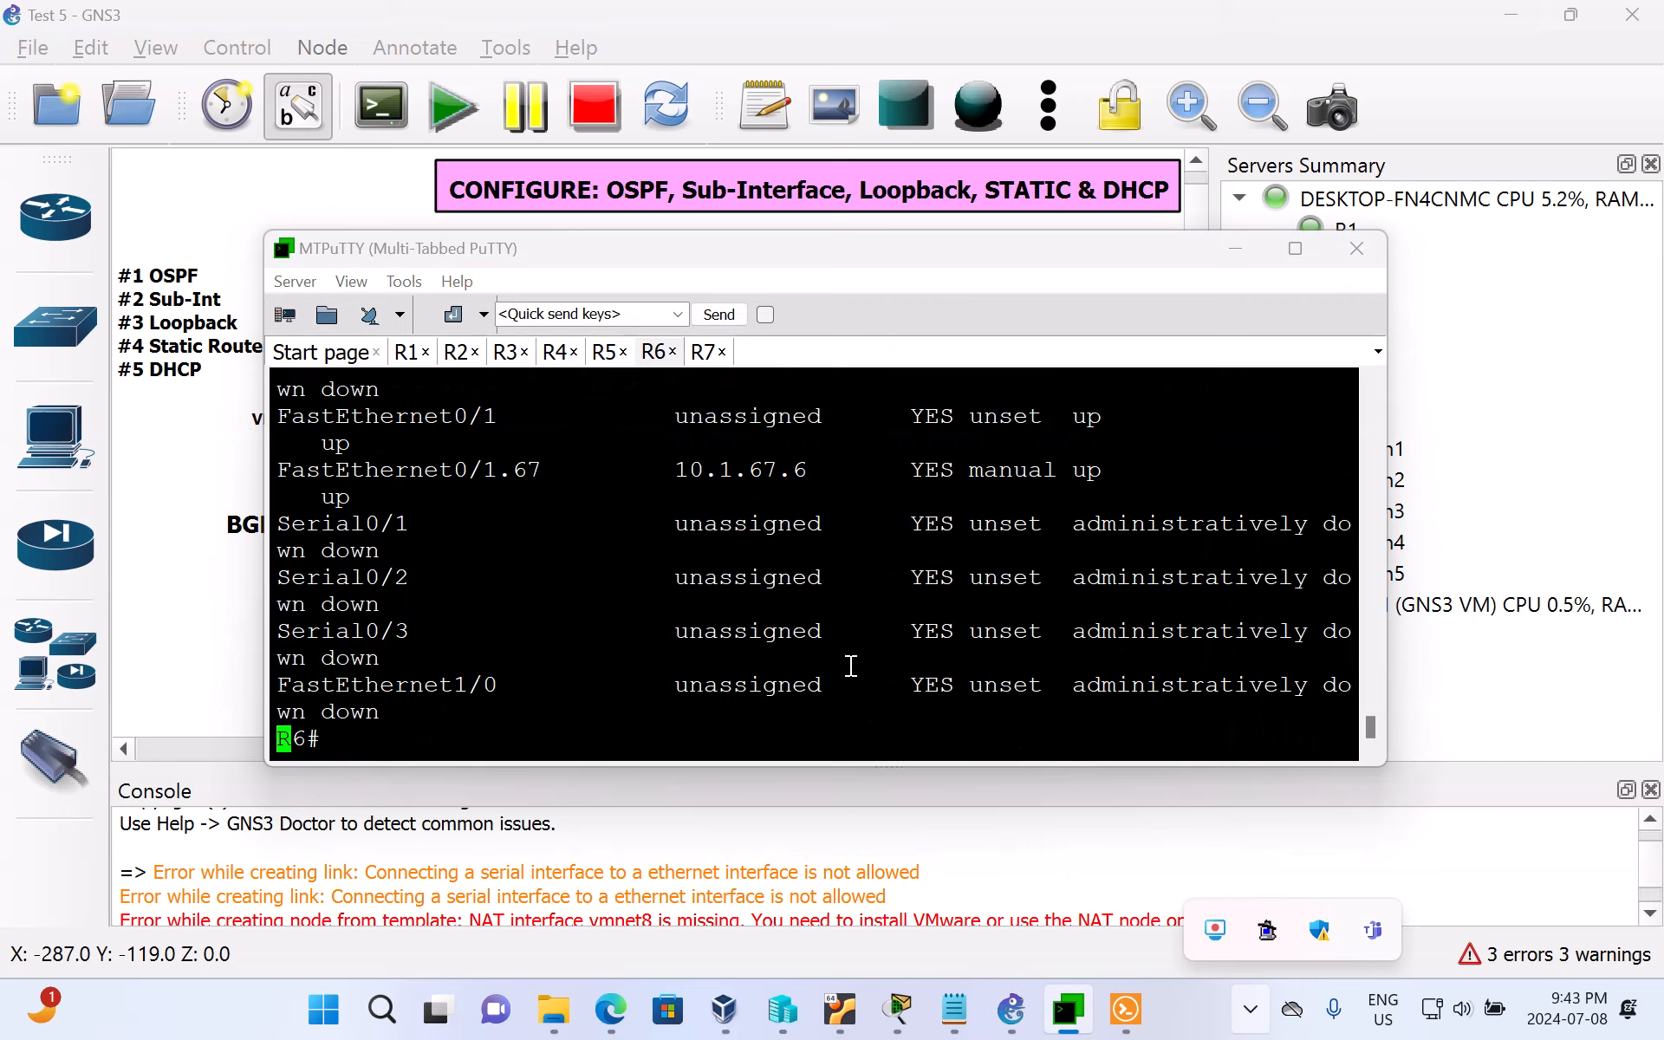
{"action": "key", "text": "Return"}
{"action": "key", "text": "Return"}
{"action": "key", "text": "Return"}
{"action": "key", "text": "Return"}
{"action": "key", "text": "Return"}
{"action": "key", "text": "Return"}
{"action": "key", "text": "Return"}
{"action": "key", "text": "Return"}
{"action": "key", "text": "Return"}
{"action": "key", "text": "Return"}
{"action": "key", "text": "Return"}
{"action": "key", "text": "Return"}
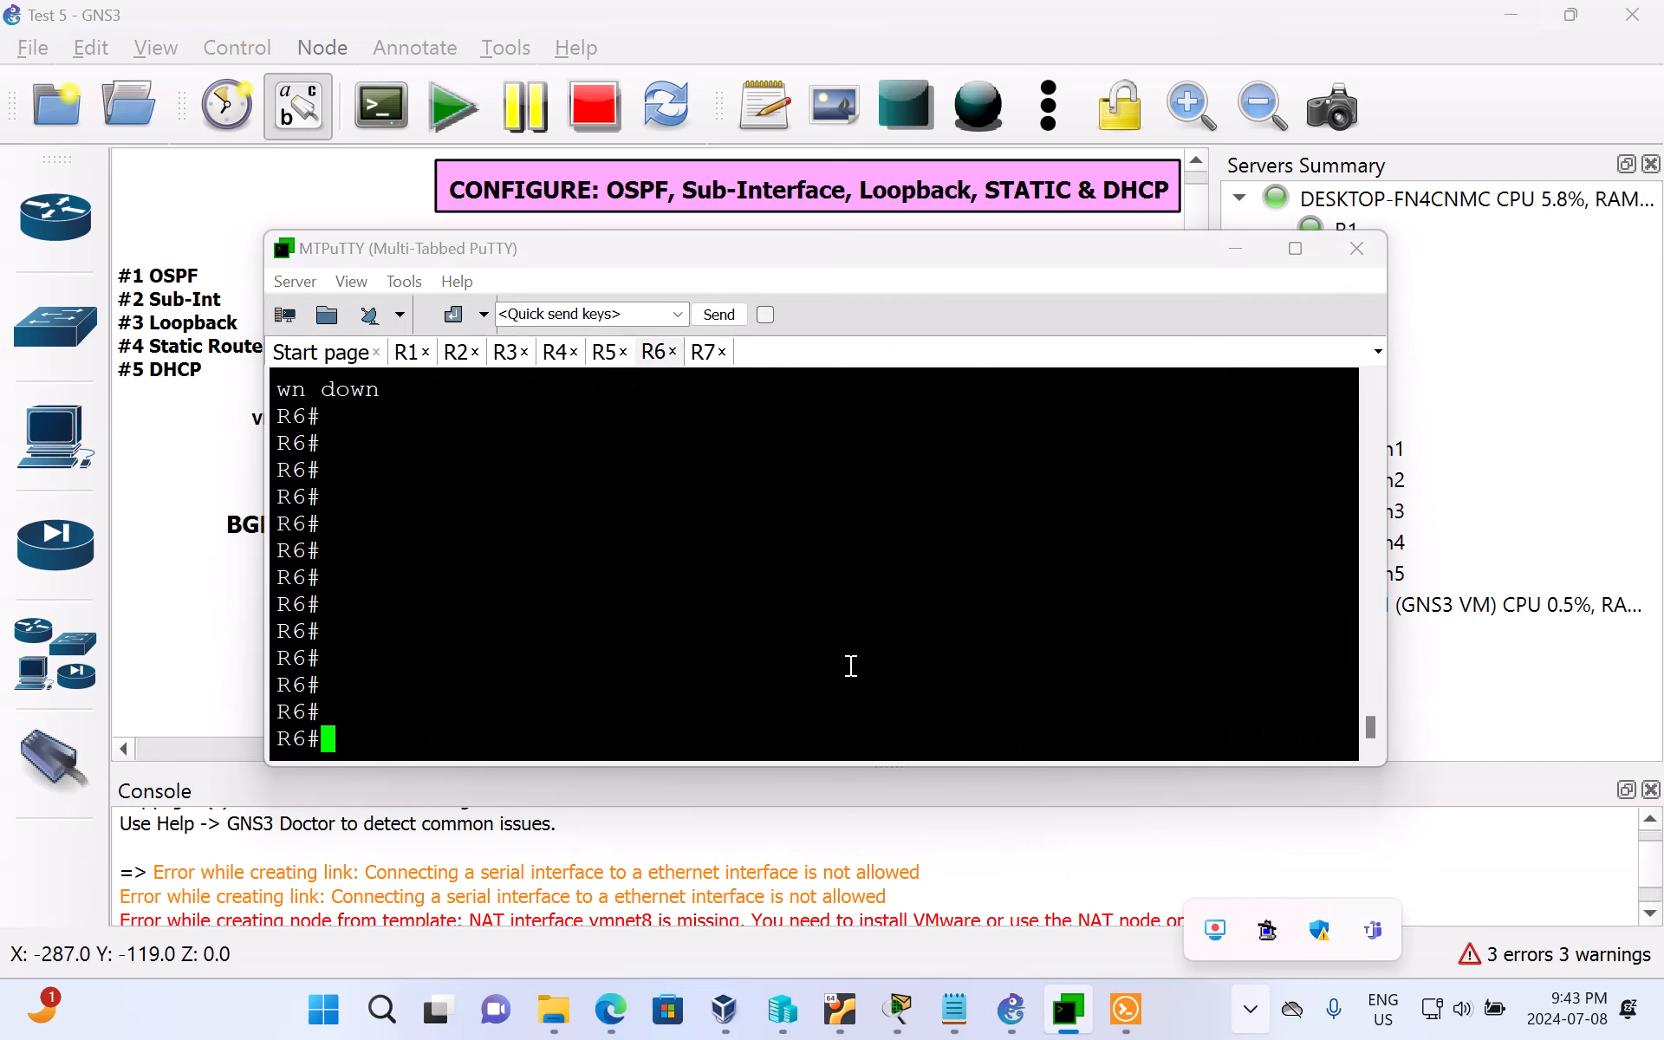
{"action": "key", "text": "Return"}
{"action": "left_click", "coordinate": [611, 246]}
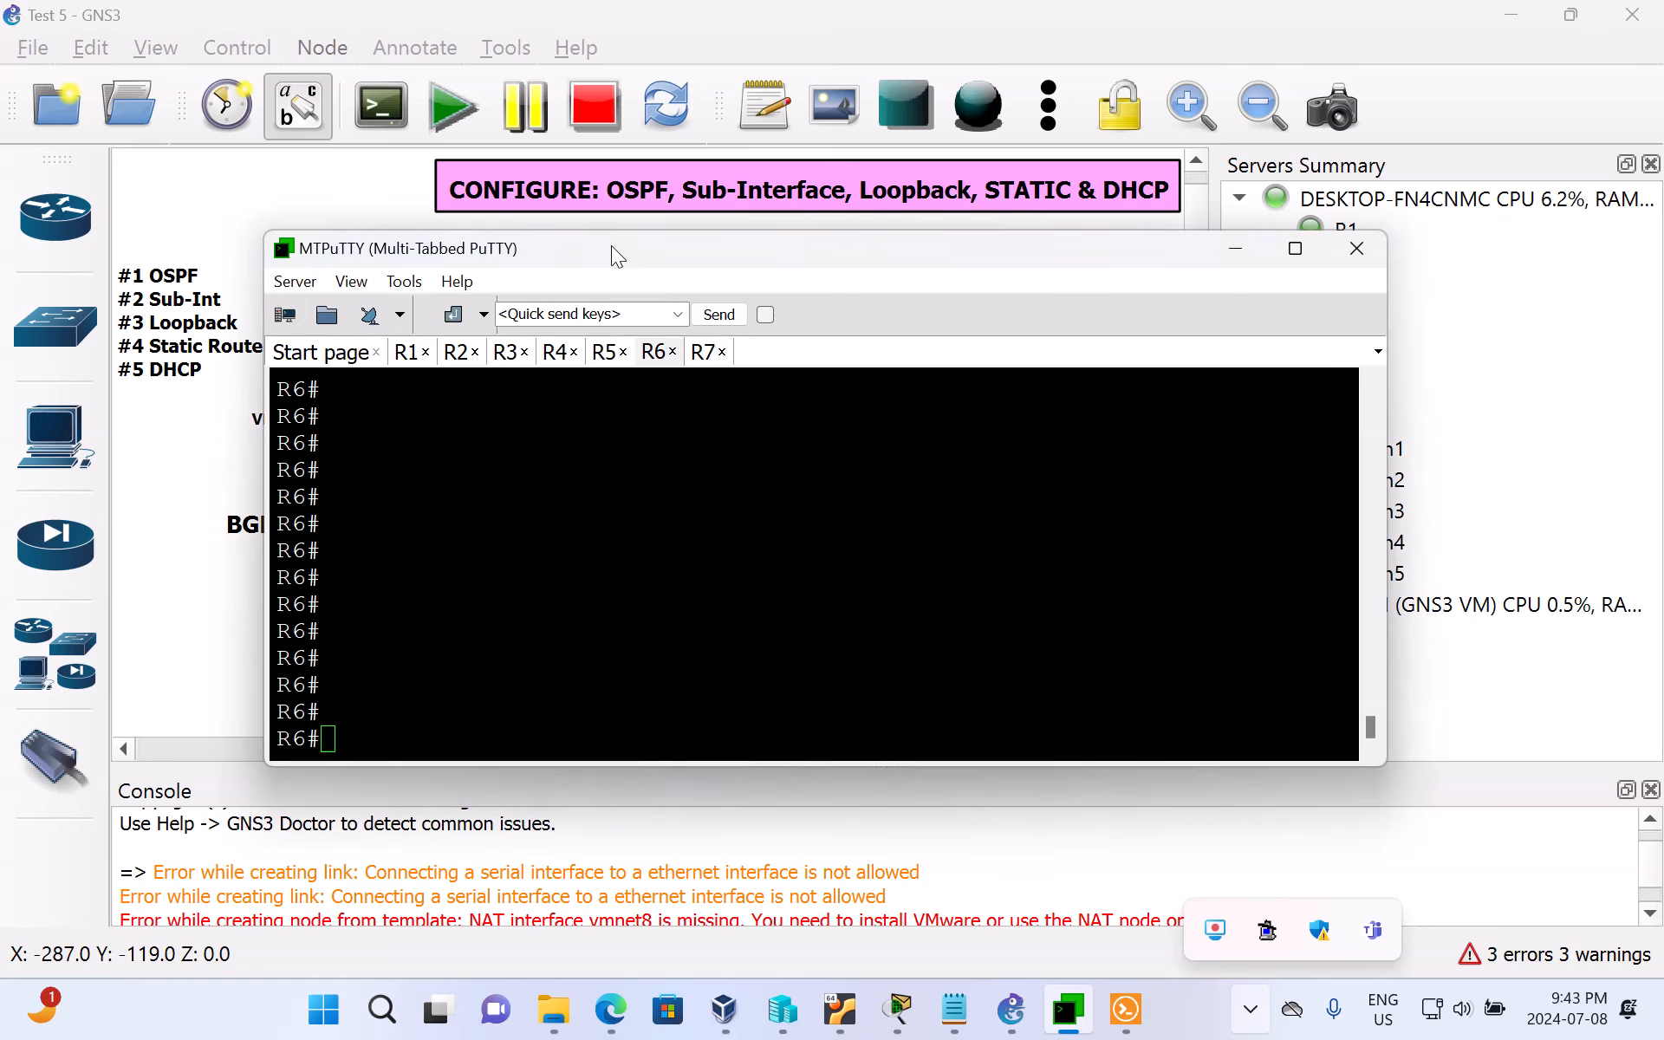
{"action": "left_click_drag", "start_coordinate": [611, 247], "coordinate": [865, 267]}
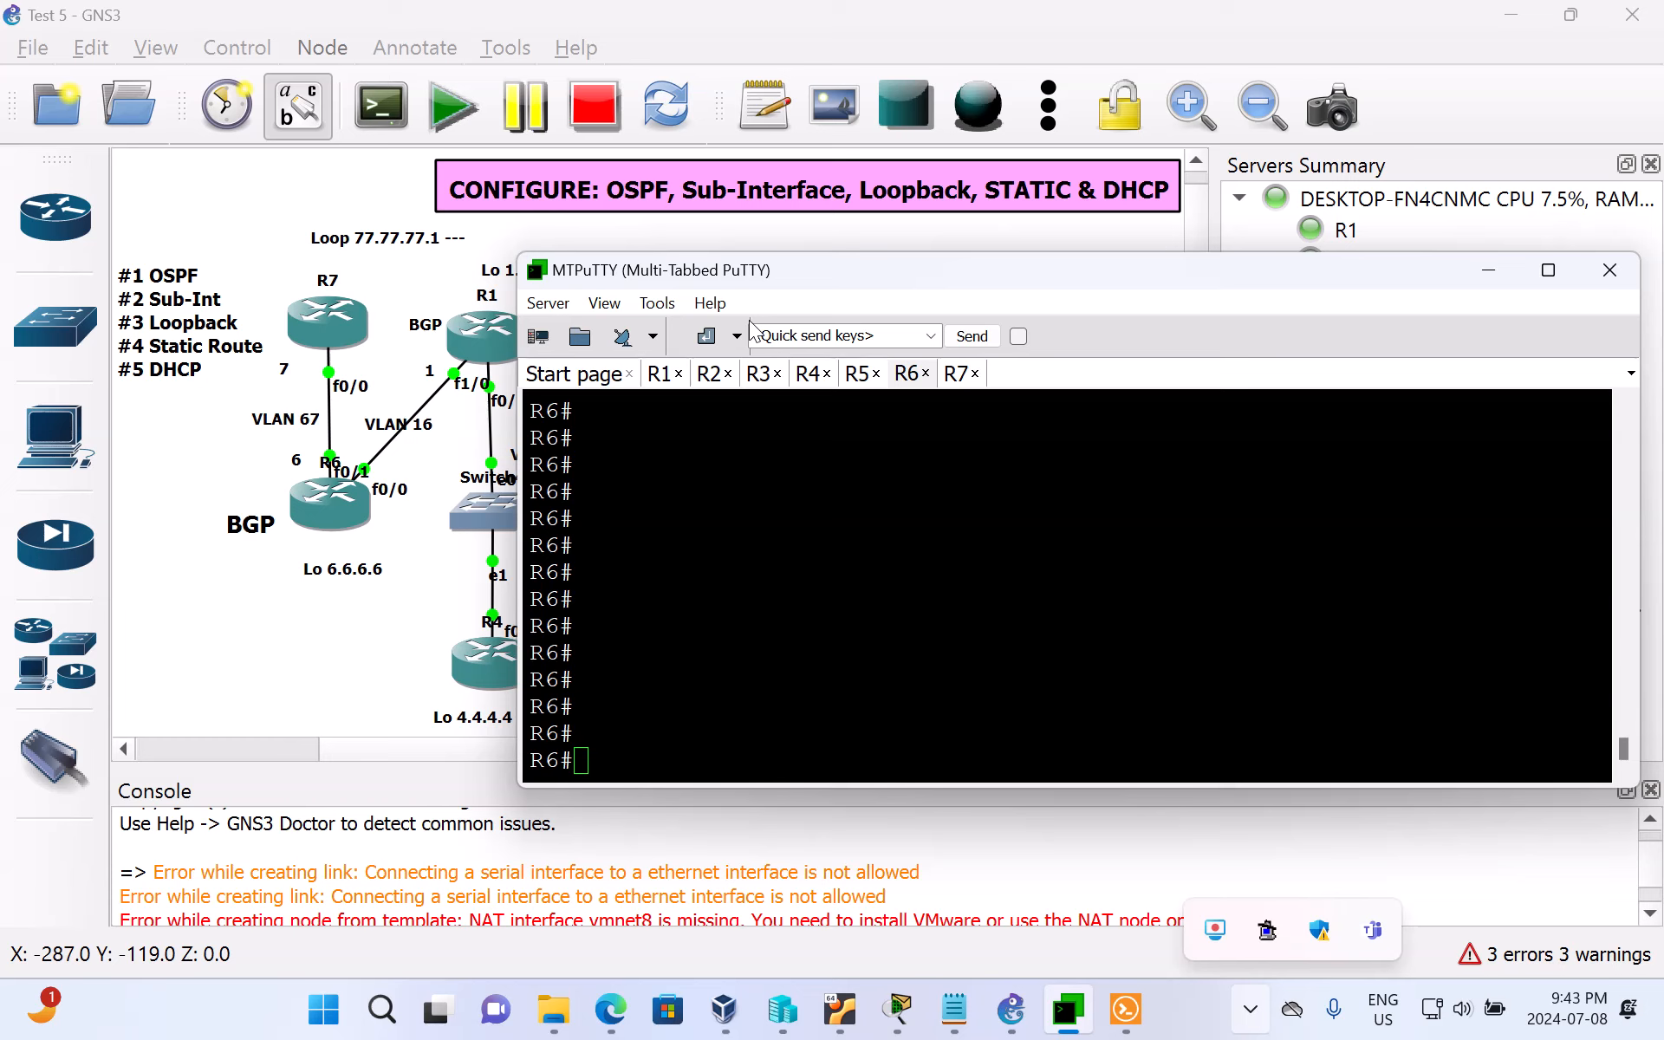
Step: List R6's interfaces with sh ip int brief
{"action": "left_click", "coordinate": [1070, 545]}
{"action": "type", "text": "sh"}
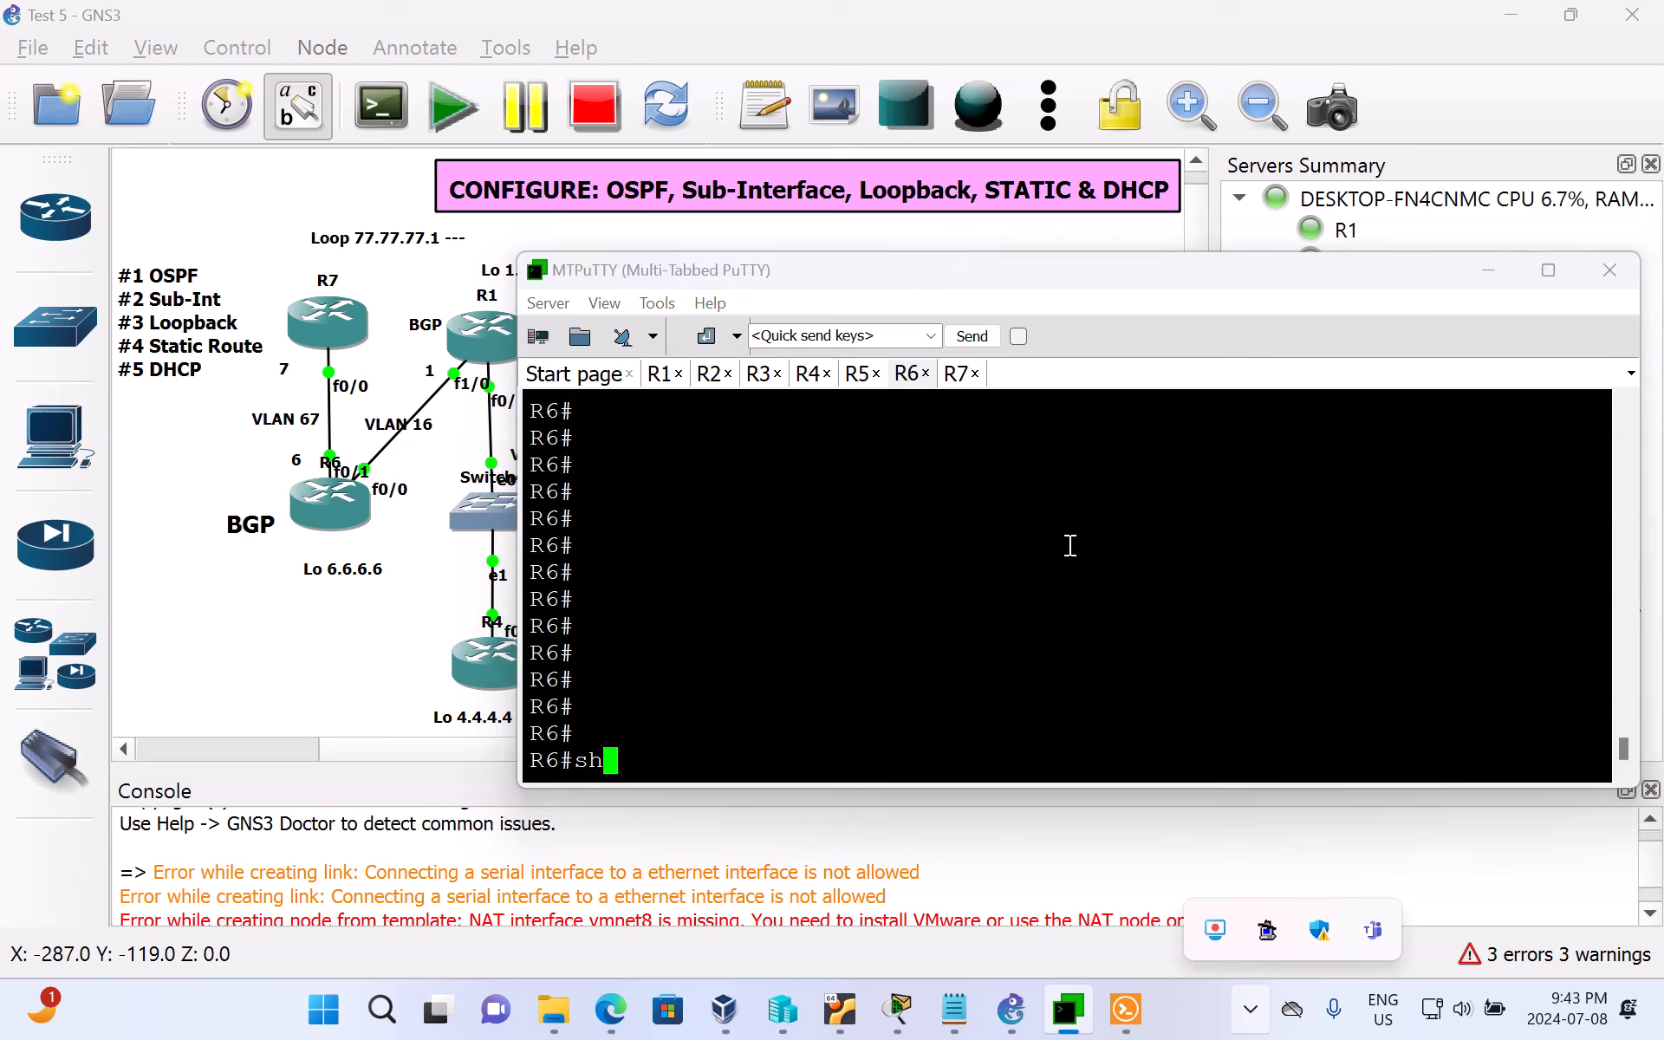
{"action": "type", "text": " ip int"}
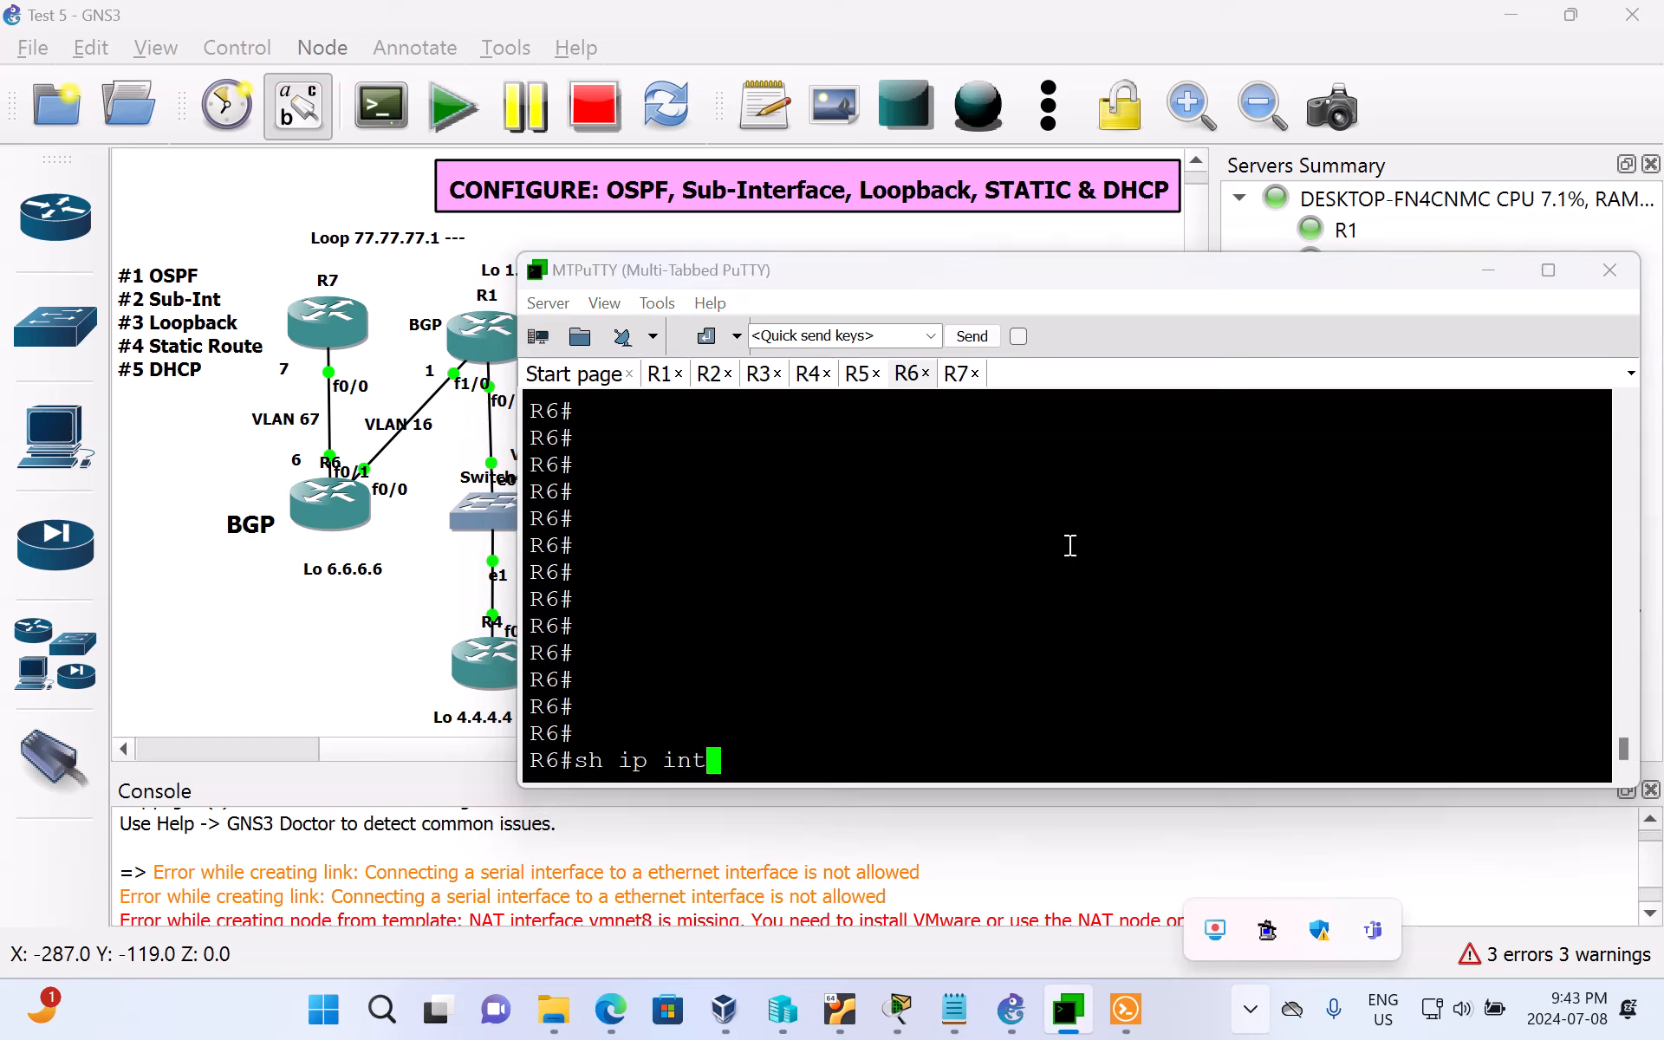
{"action": "type", "text": " br"}
{"action": "key", "text": "Tab"}
{"action": "key", "text": "Return"}
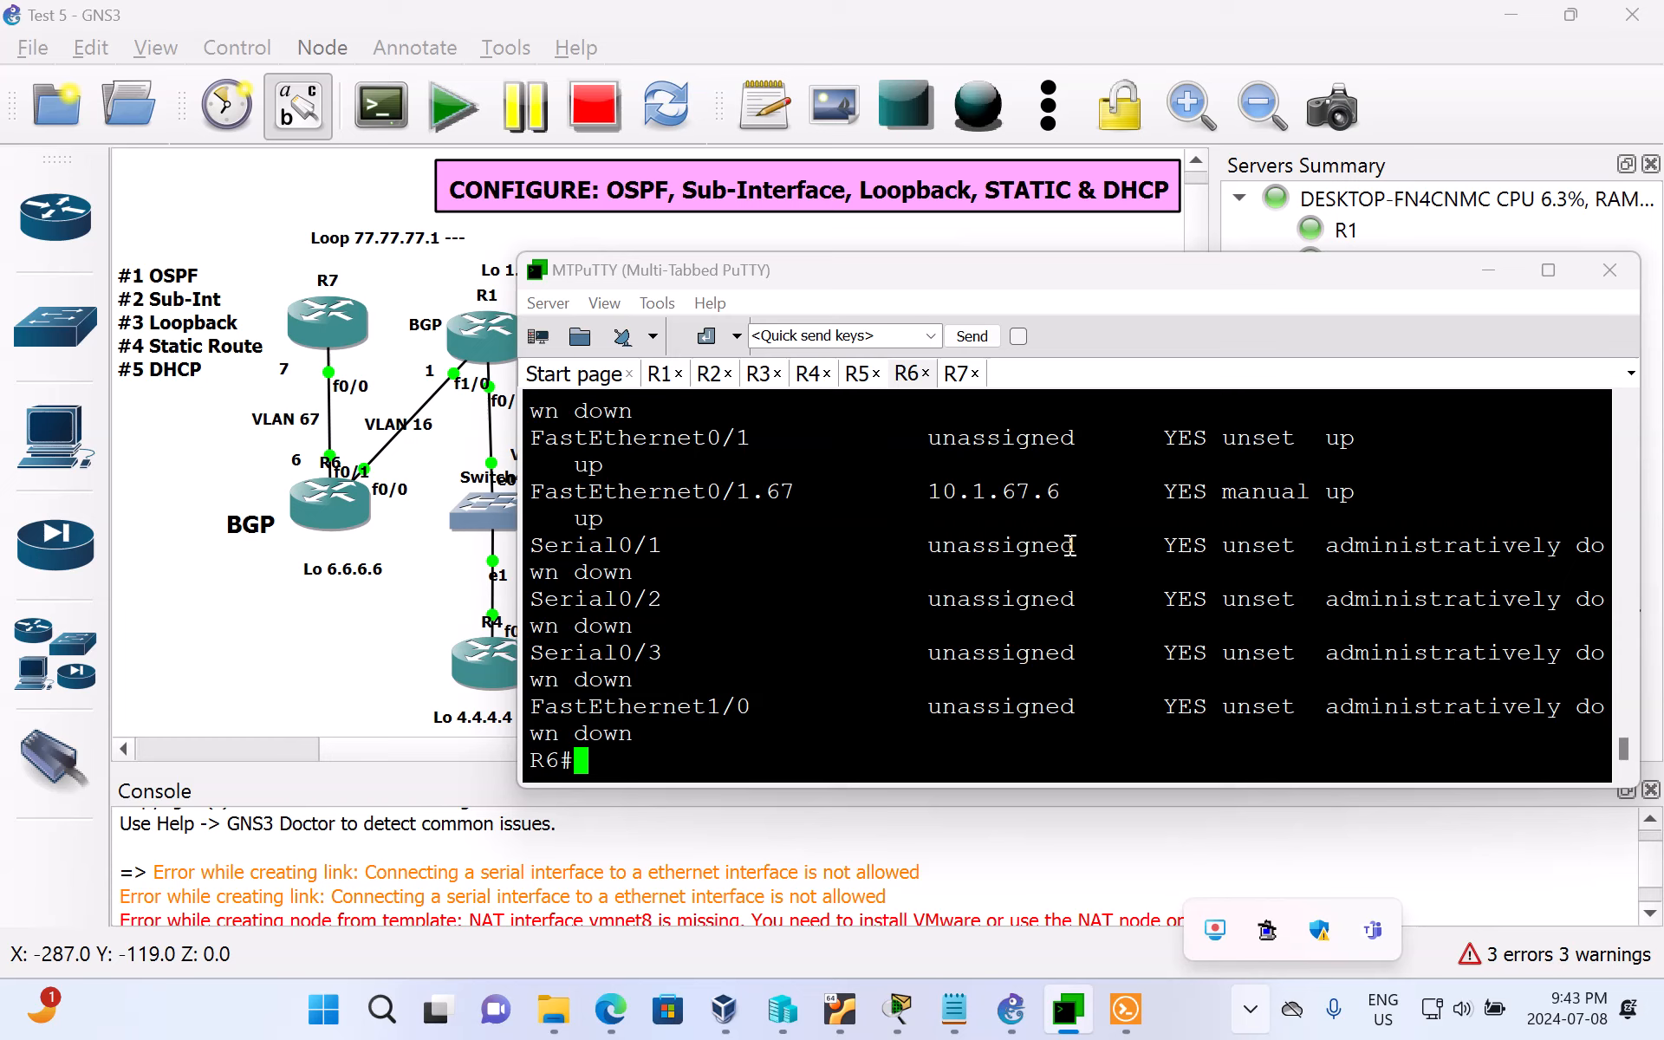
Step: Examine the addresses and status of R6's interfaces and sub-interfaces in the summary, and maximize the MTPuTTY window
{"action": "scroll", "coordinate": [1070, 545], "scroll_direction": "up", "scroll_amount": 3}
{"action": "scroll", "coordinate": [1089, 569], "scroll_direction": "up", "scroll_amount": 3}
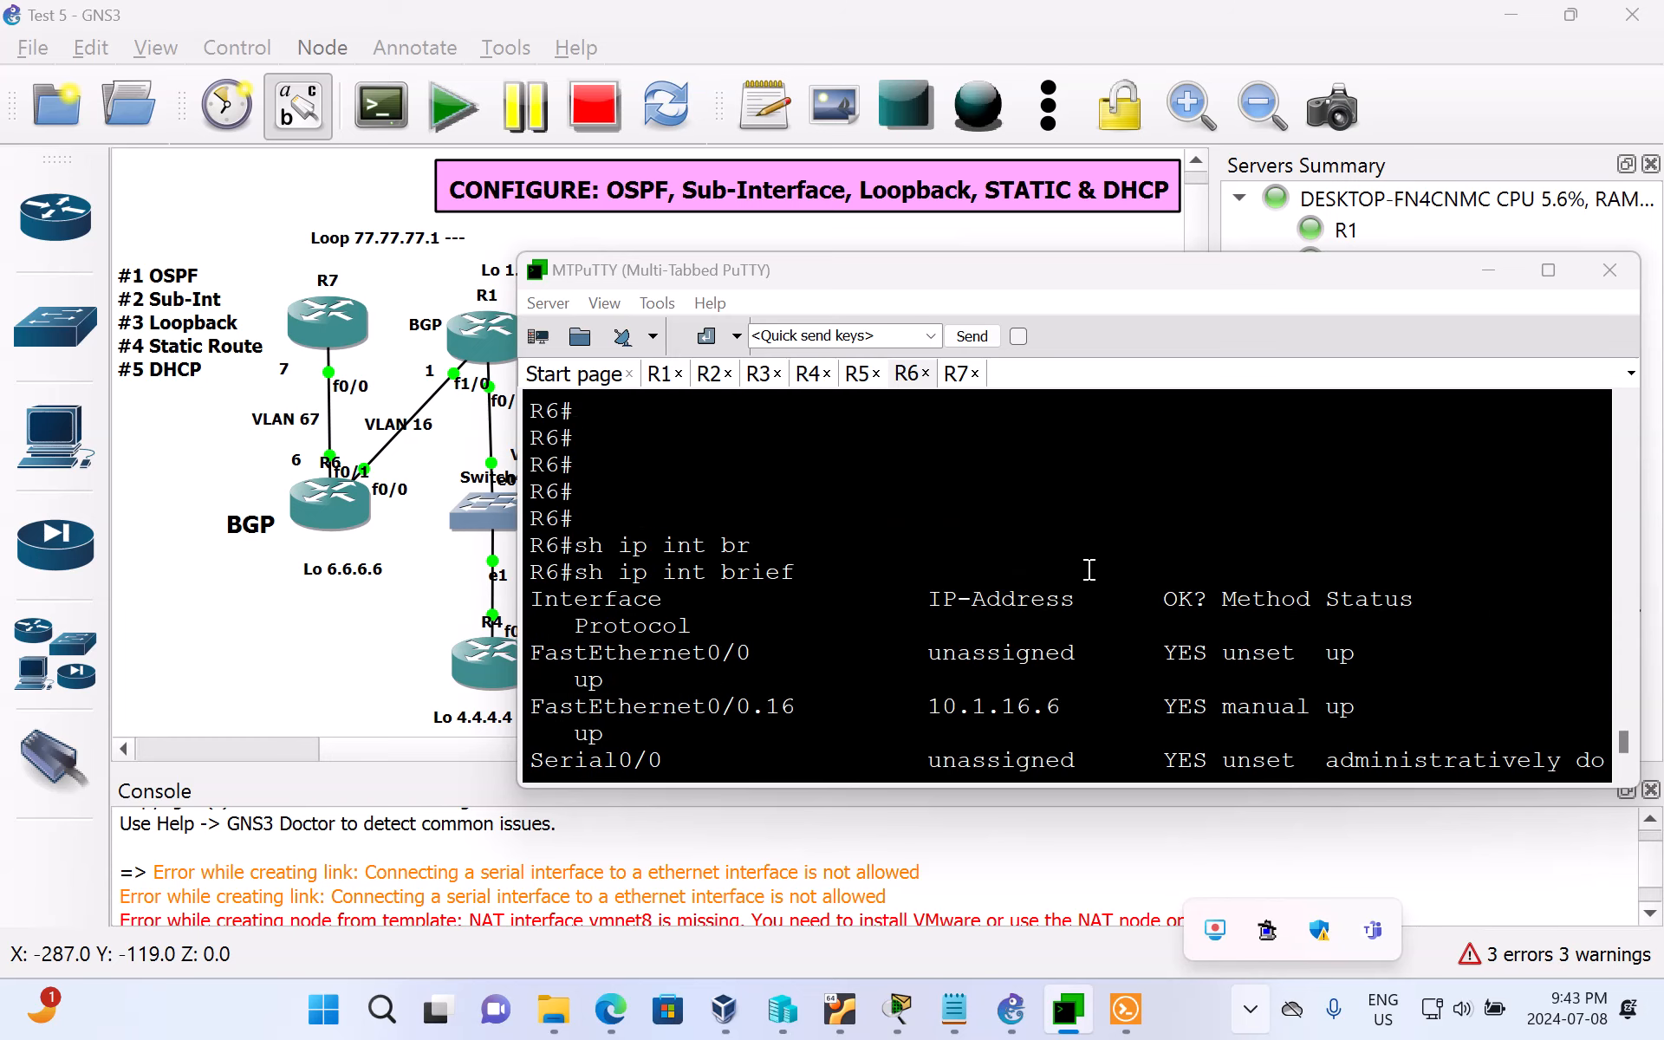
{"action": "scroll", "coordinate": [1089, 569], "scroll_direction": "down", "scroll_amount": 3}
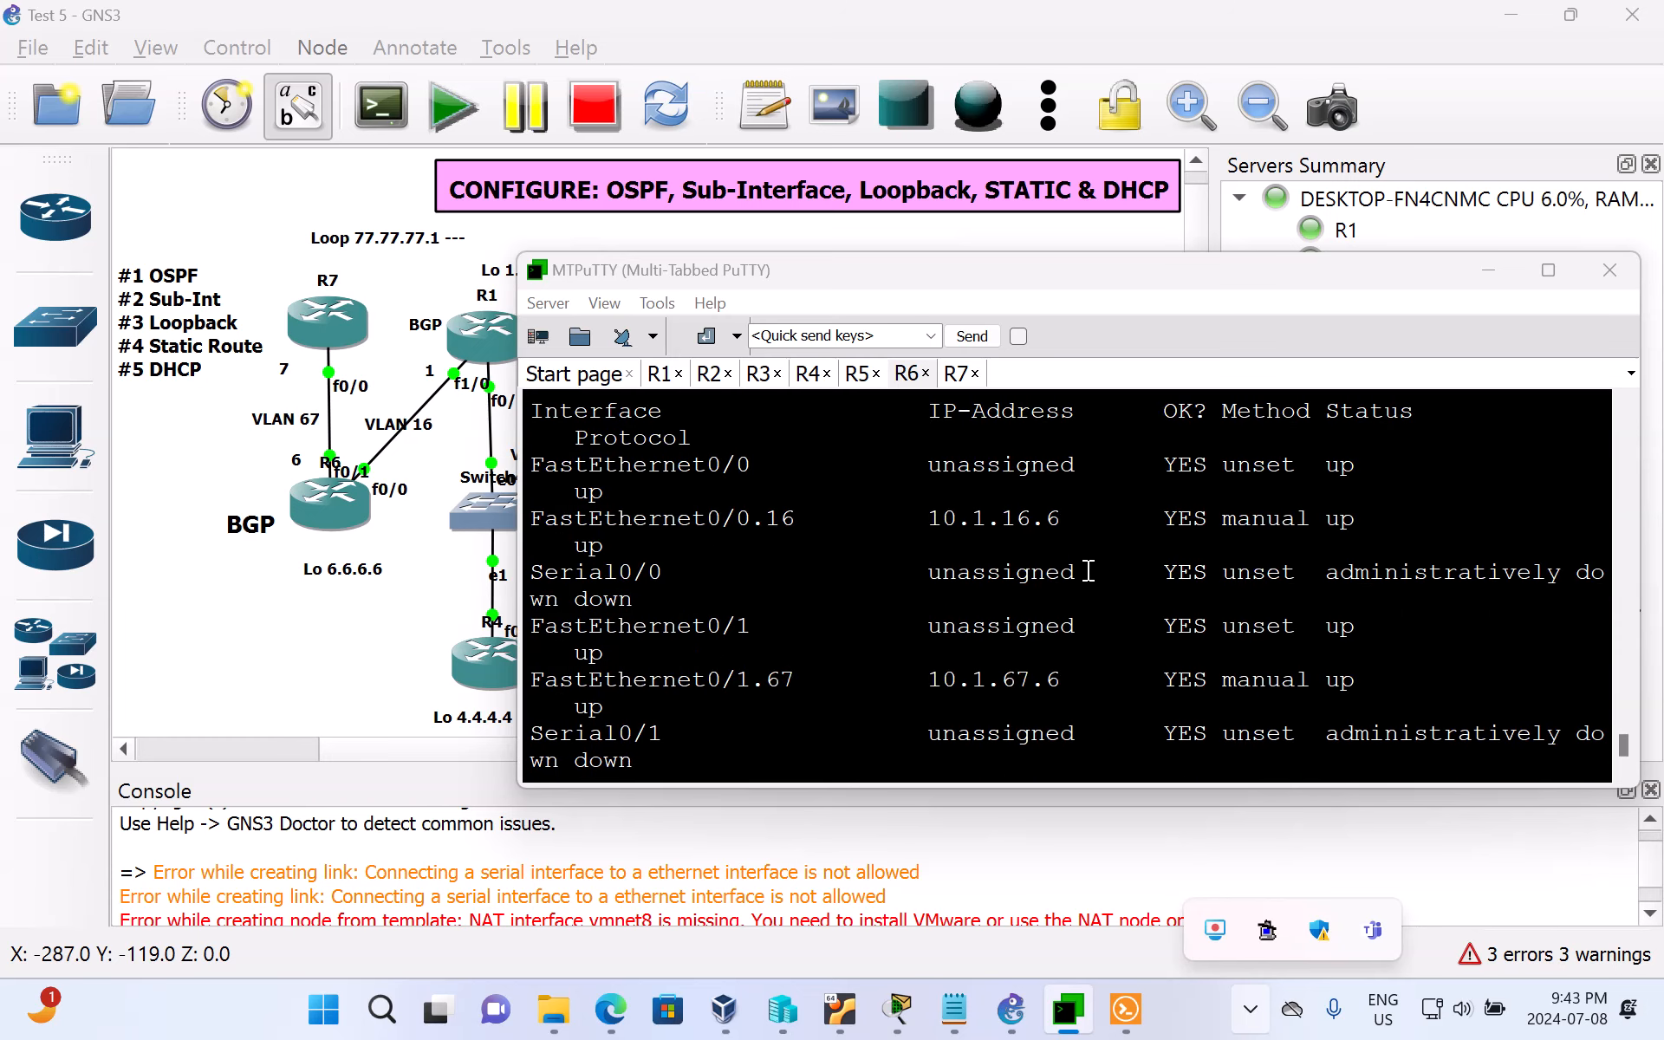
{"action": "scroll", "coordinate": [850, 485], "scroll_direction": "up", "scroll_amount": 6}
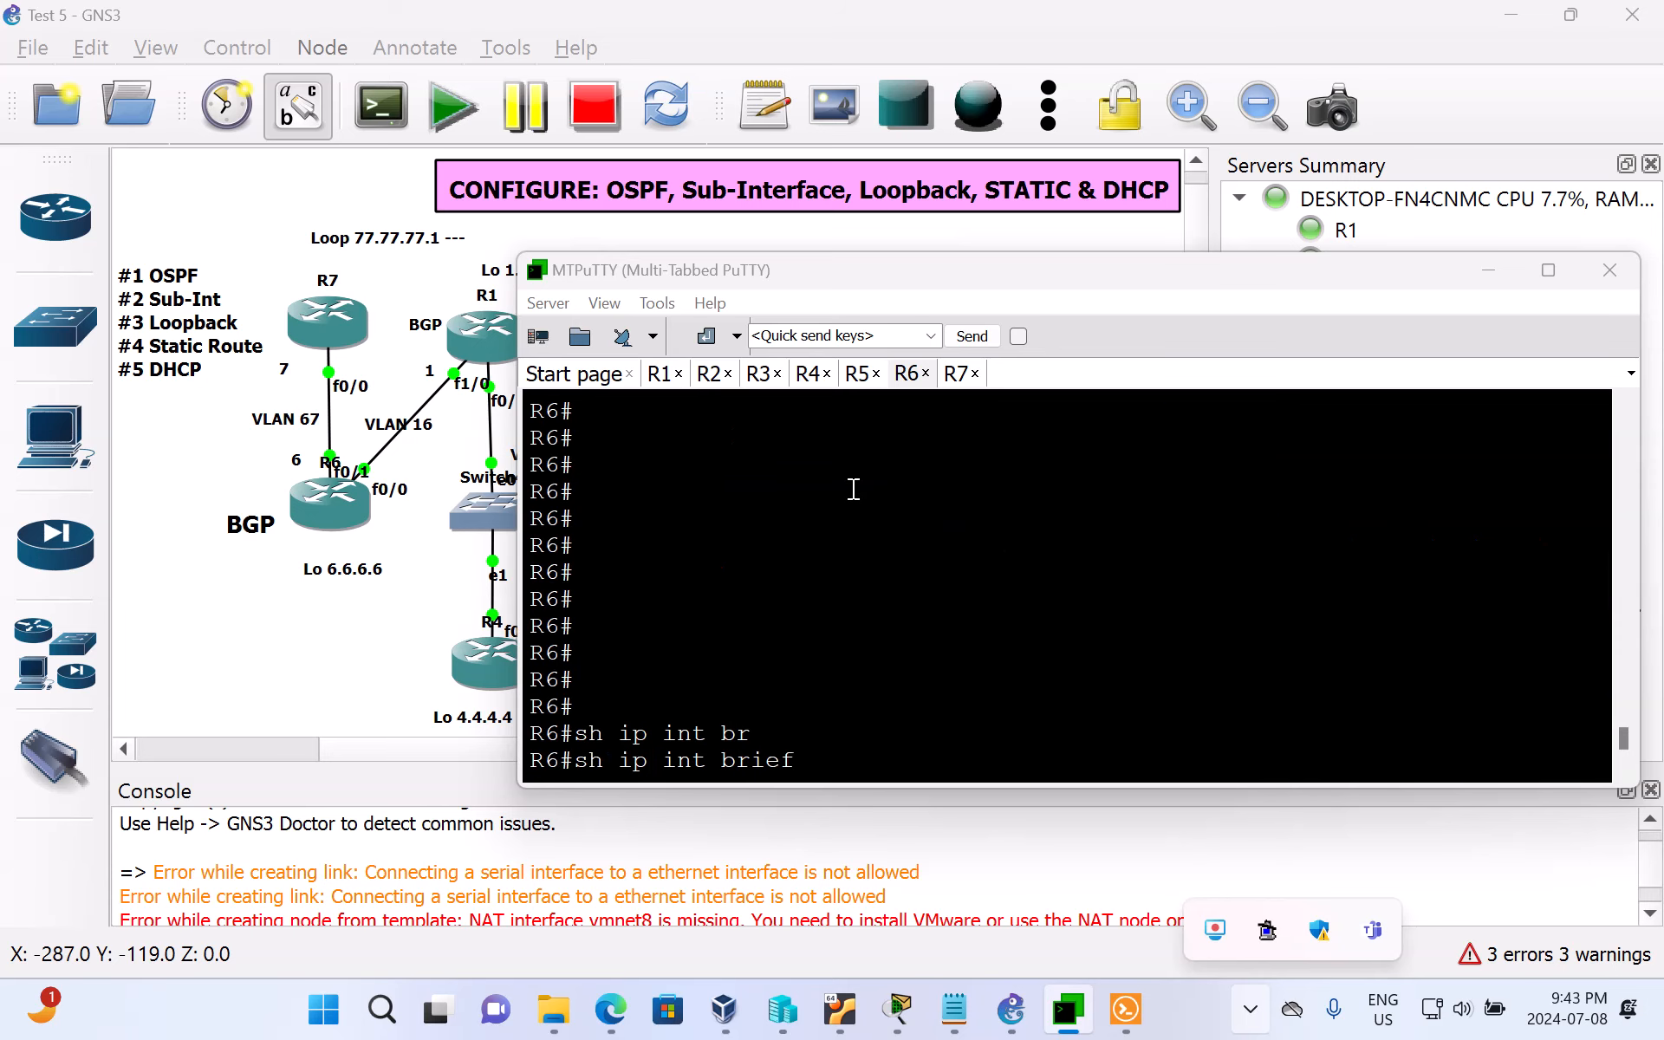
{"action": "scroll", "coordinate": [853, 491], "scroll_direction": "down", "scroll_amount": 3}
{"action": "scroll", "coordinate": [854, 490], "scroll_direction": "down", "scroll_amount": 6}
{"action": "scroll", "coordinate": [856, 490], "scroll_direction": "up", "scroll_amount": 3}
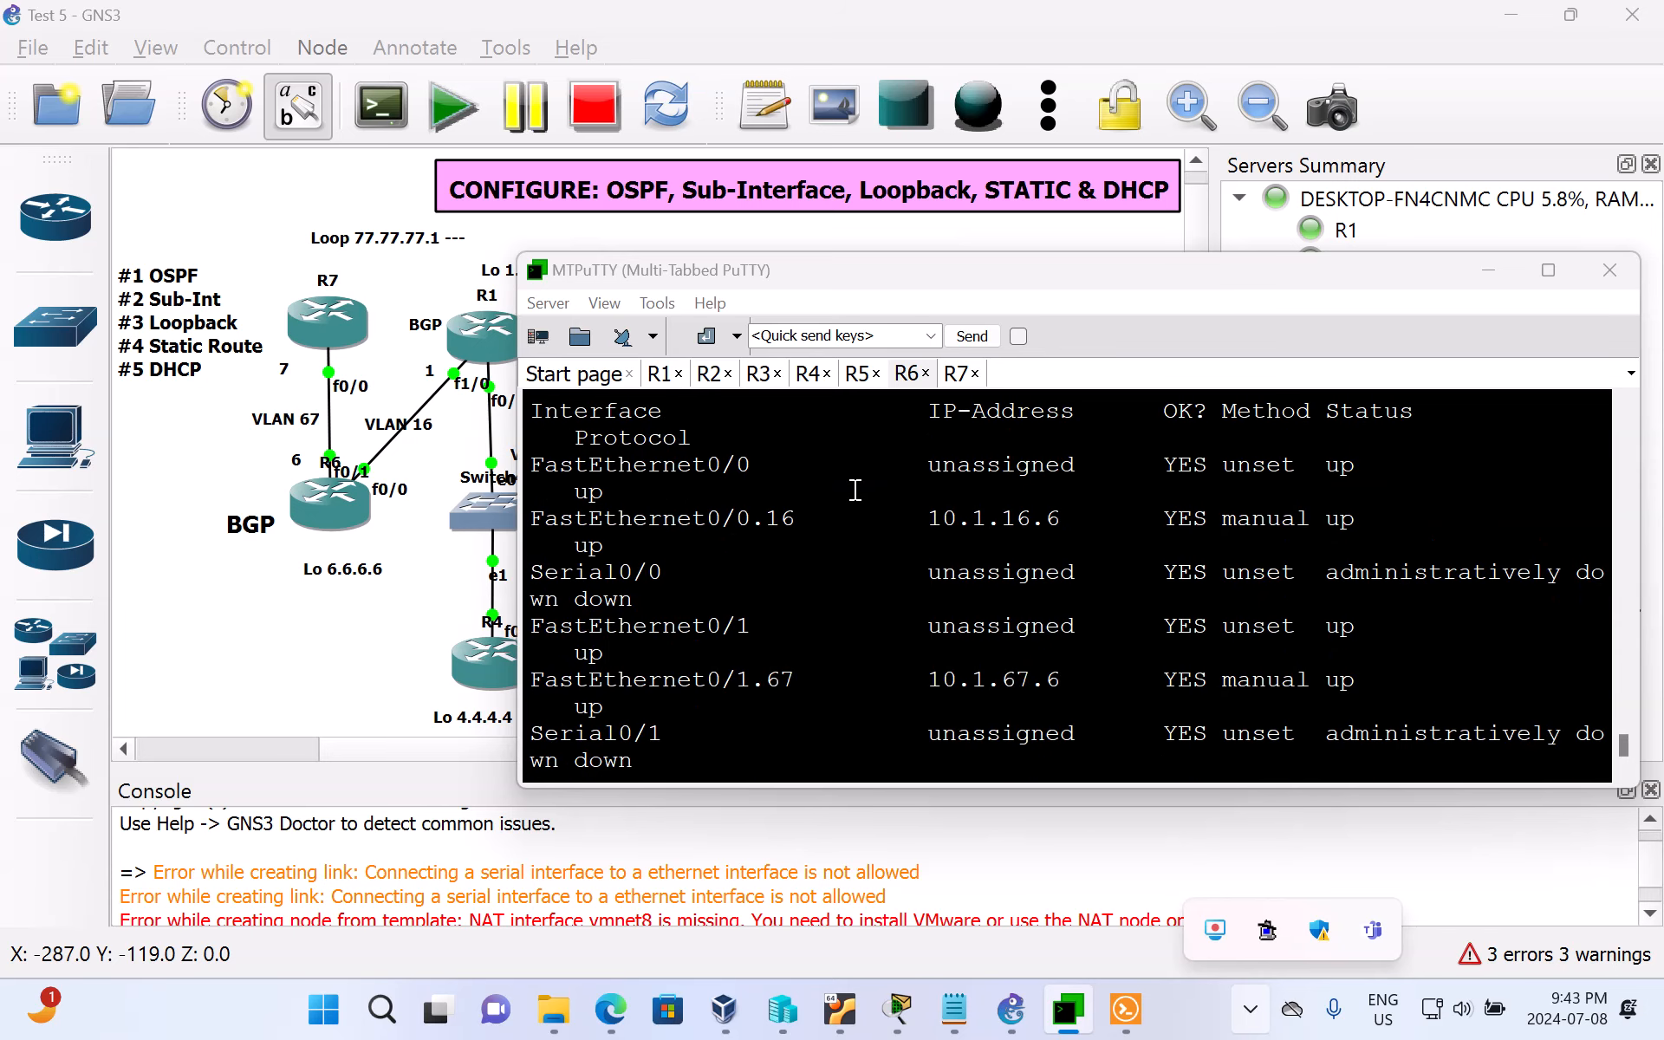
{"action": "scroll", "coordinate": [797, 548], "scroll_direction": "down", "scroll_amount": 3}
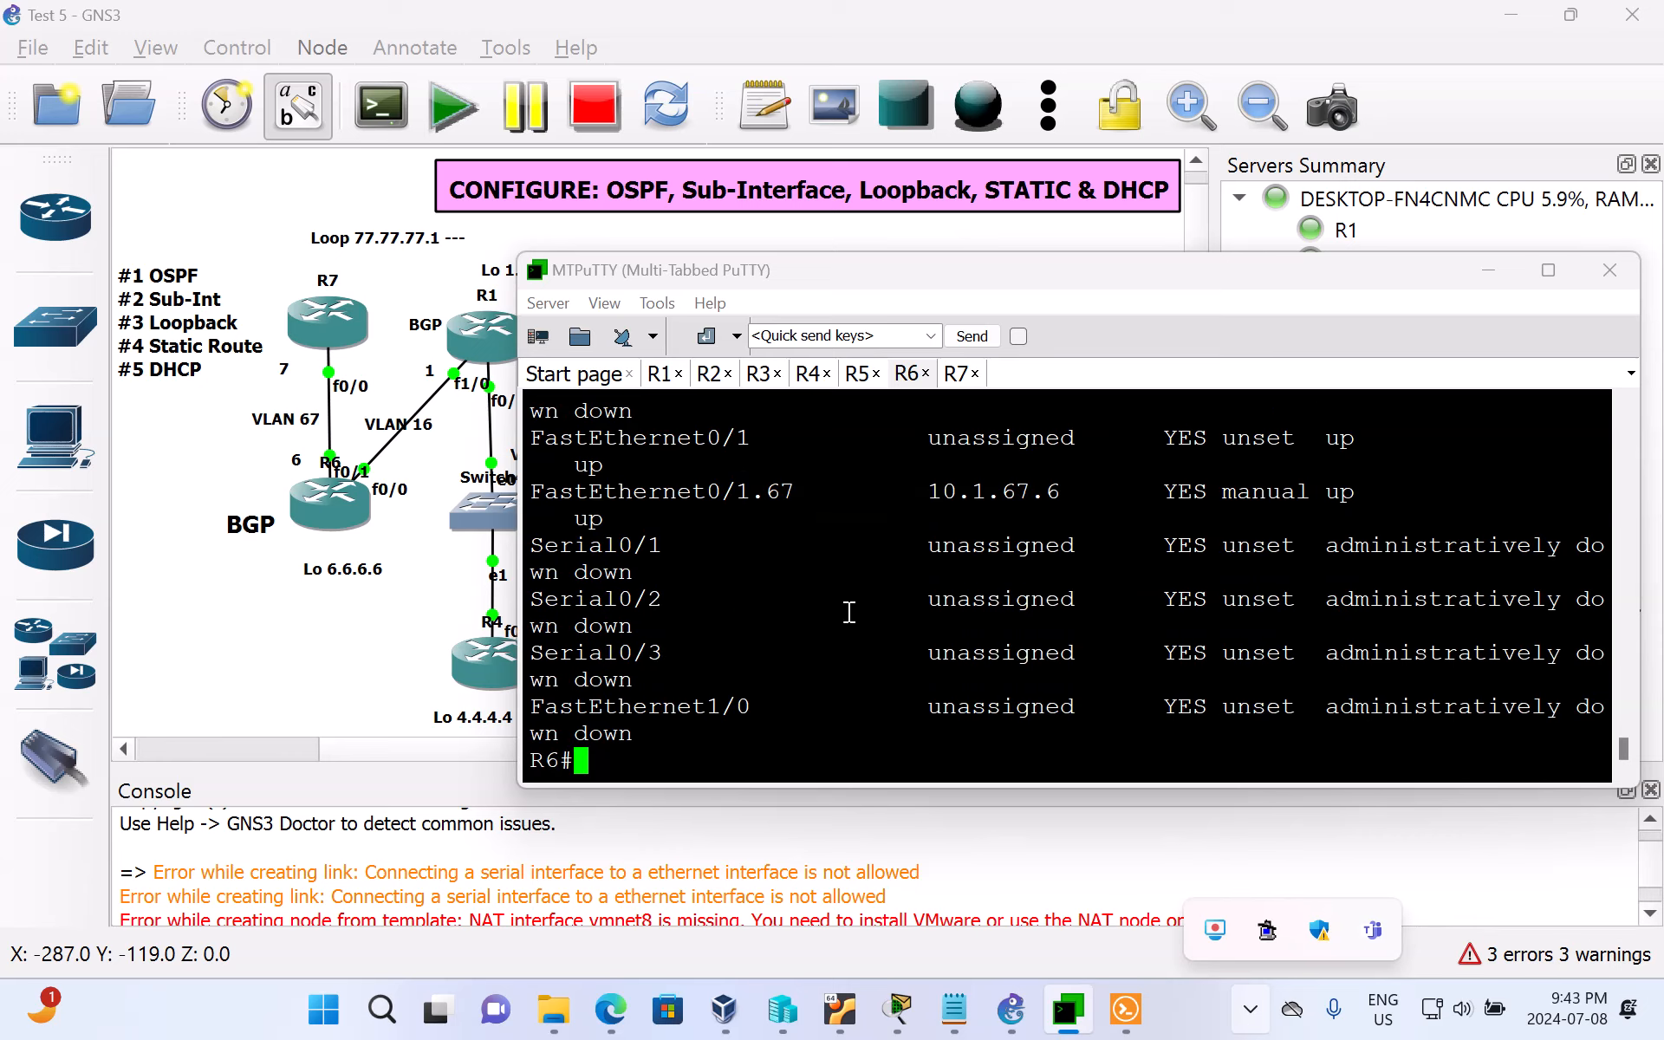
{"action": "scroll", "coordinate": [866, 650], "scroll_direction": "up", "scroll_amount": 3}
{"action": "scroll", "coordinate": [867, 647], "scroll_direction": "down", "scroll_amount": 3}
{"action": "left_click", "coordinate": [1549, 272]}
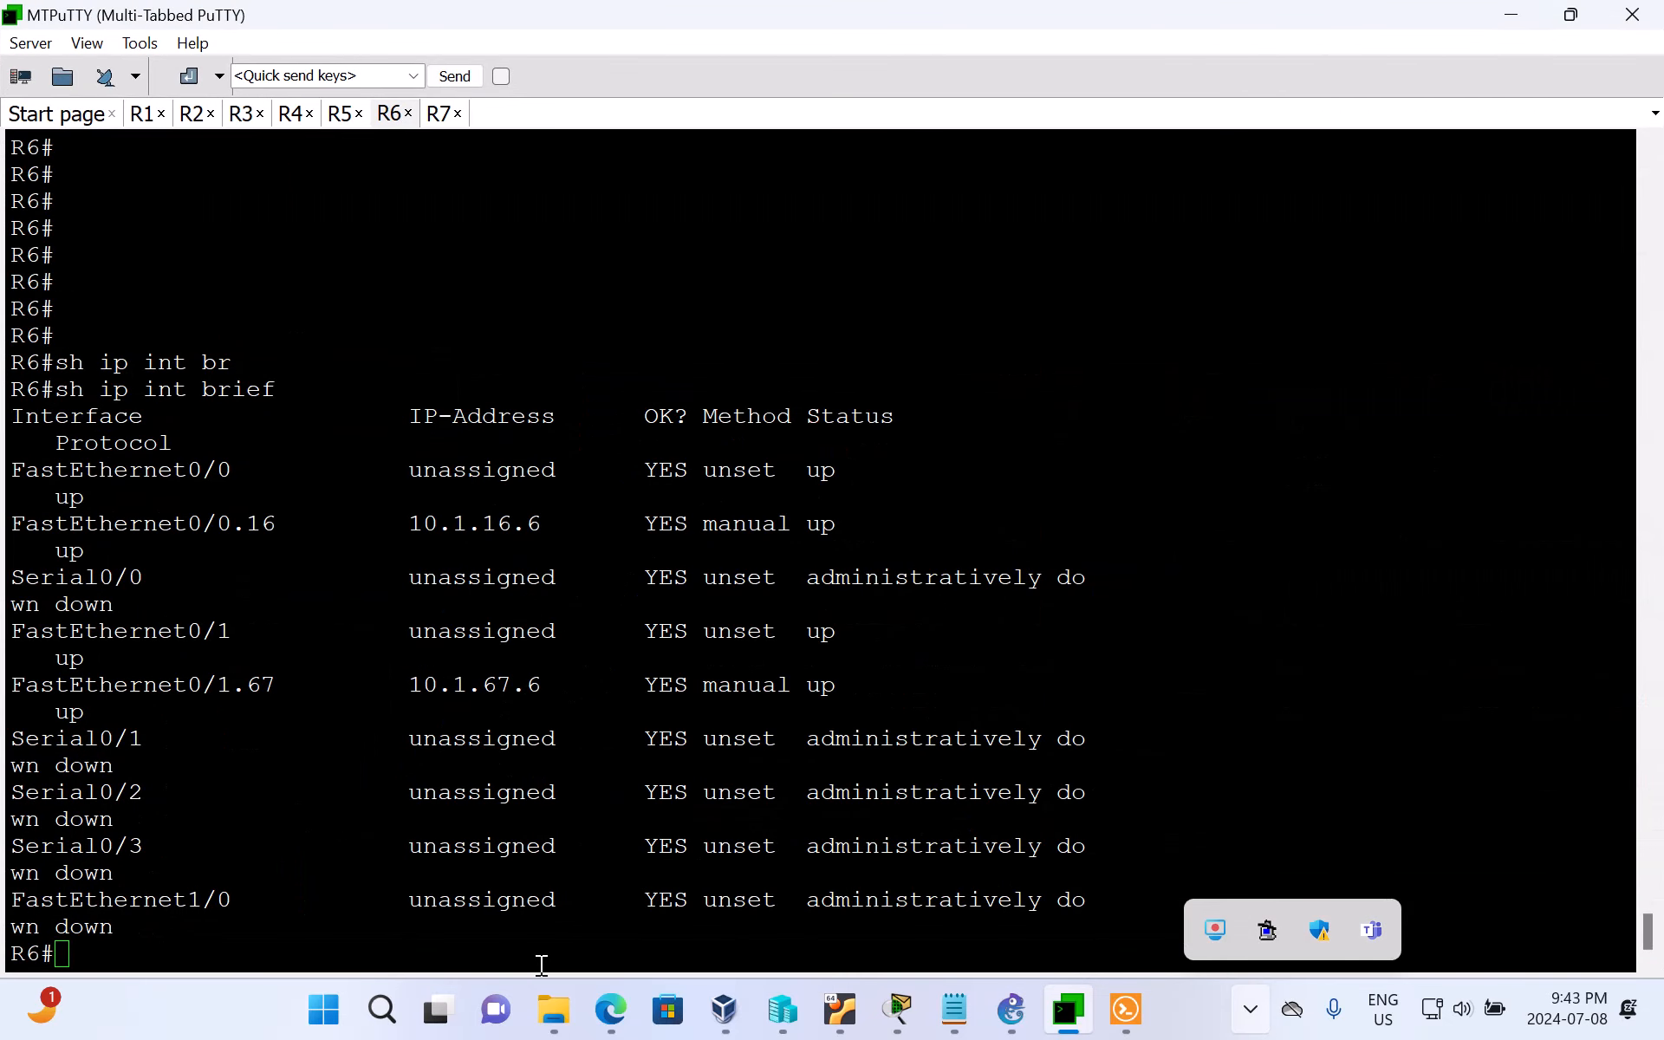
Step: Restore the MTPuTTY window to its smaller size beside the topology and bring up a fresh prompt on R6's console
{"action": "left_click", "coordinate": [1274, 805]}
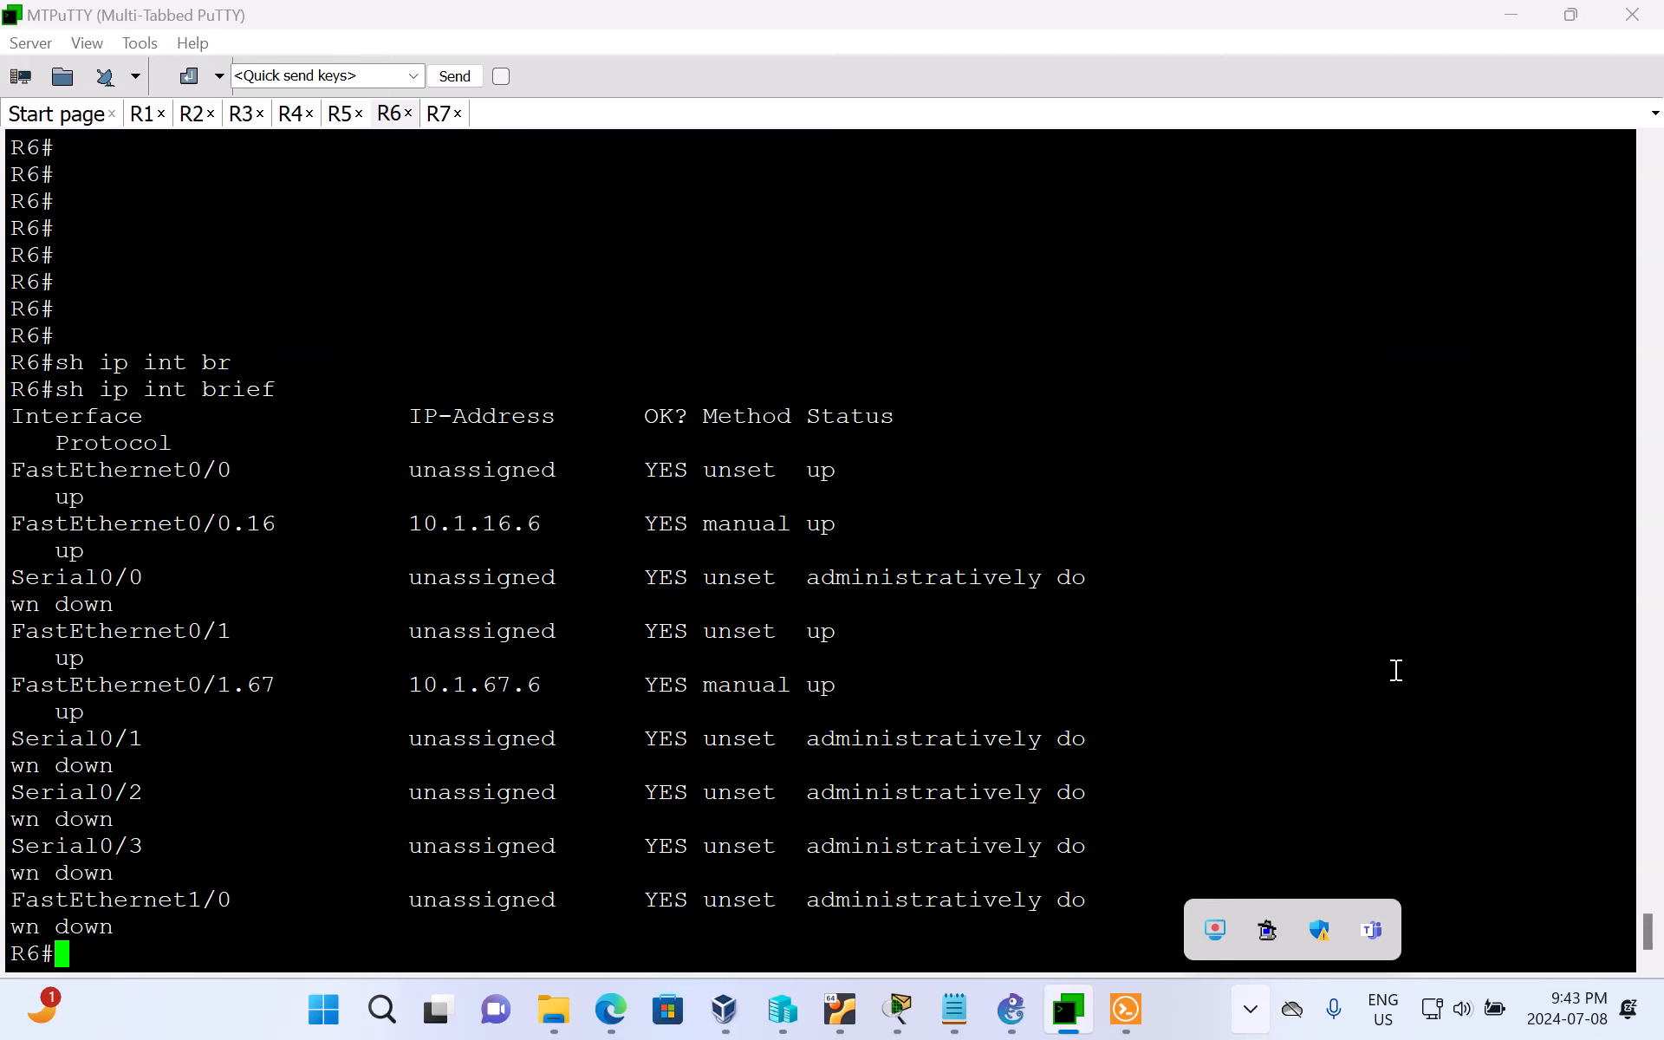
{"action": "left_click", "coordinate": [1569, 16]}
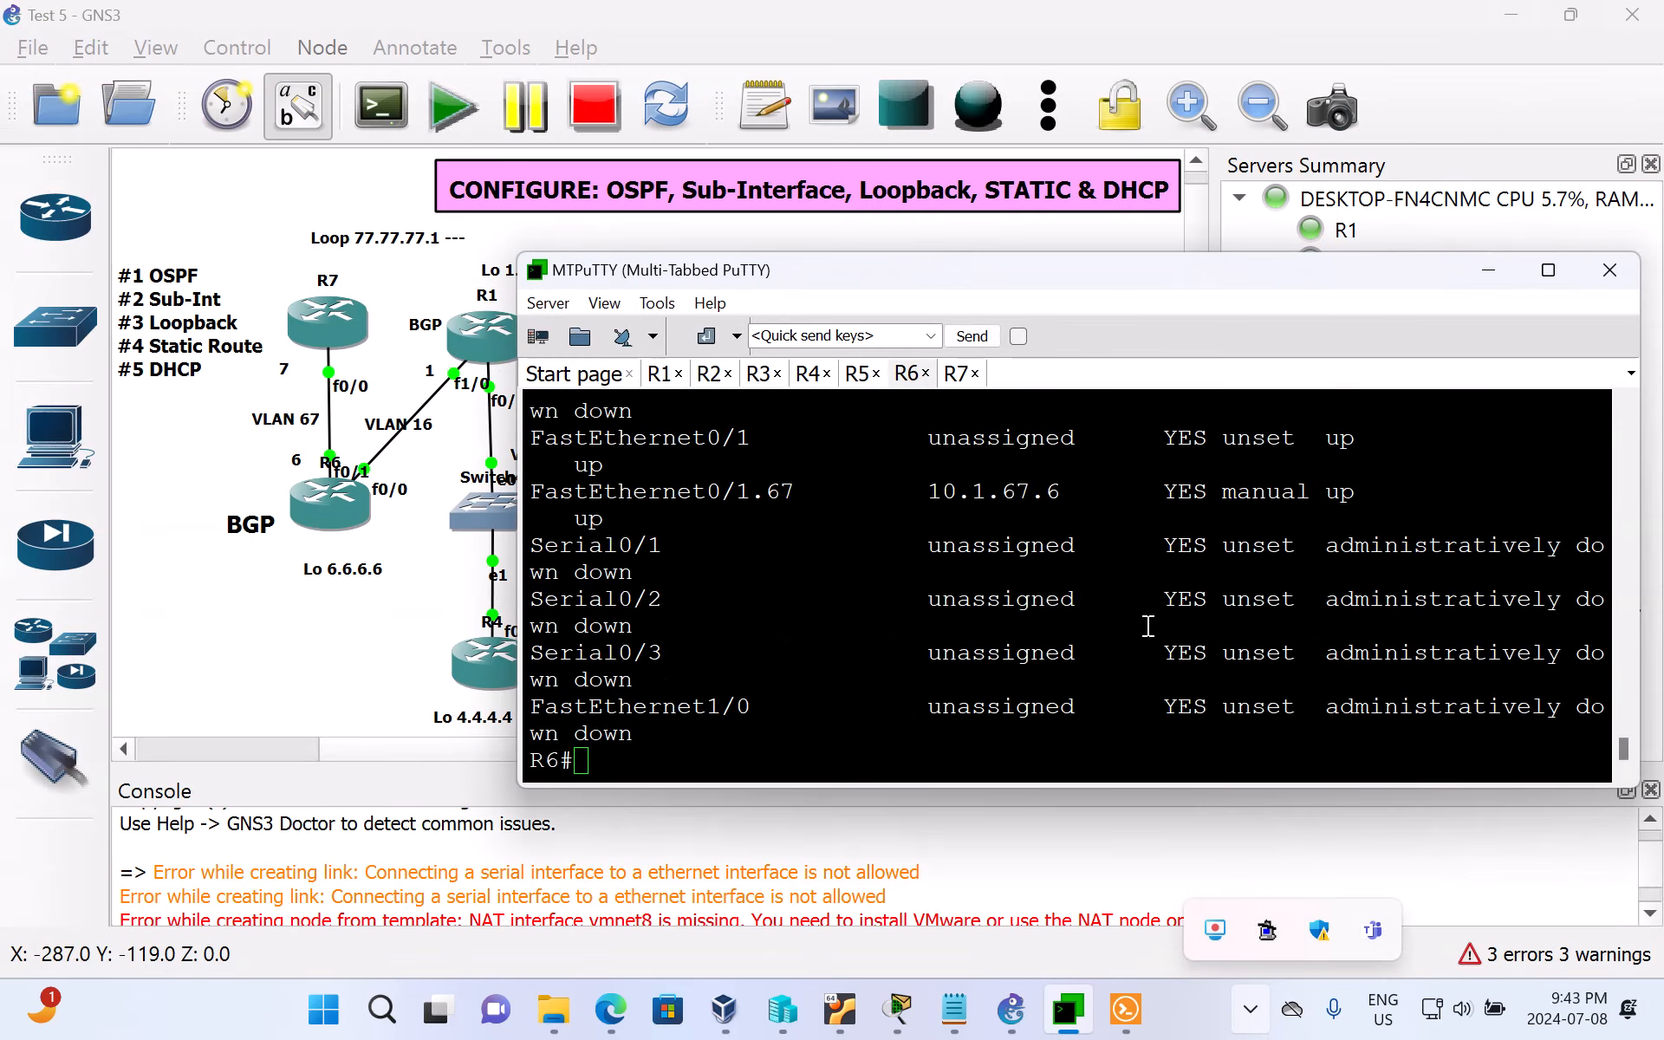
{"action": "left_click", "coordinate": [778, 742]}
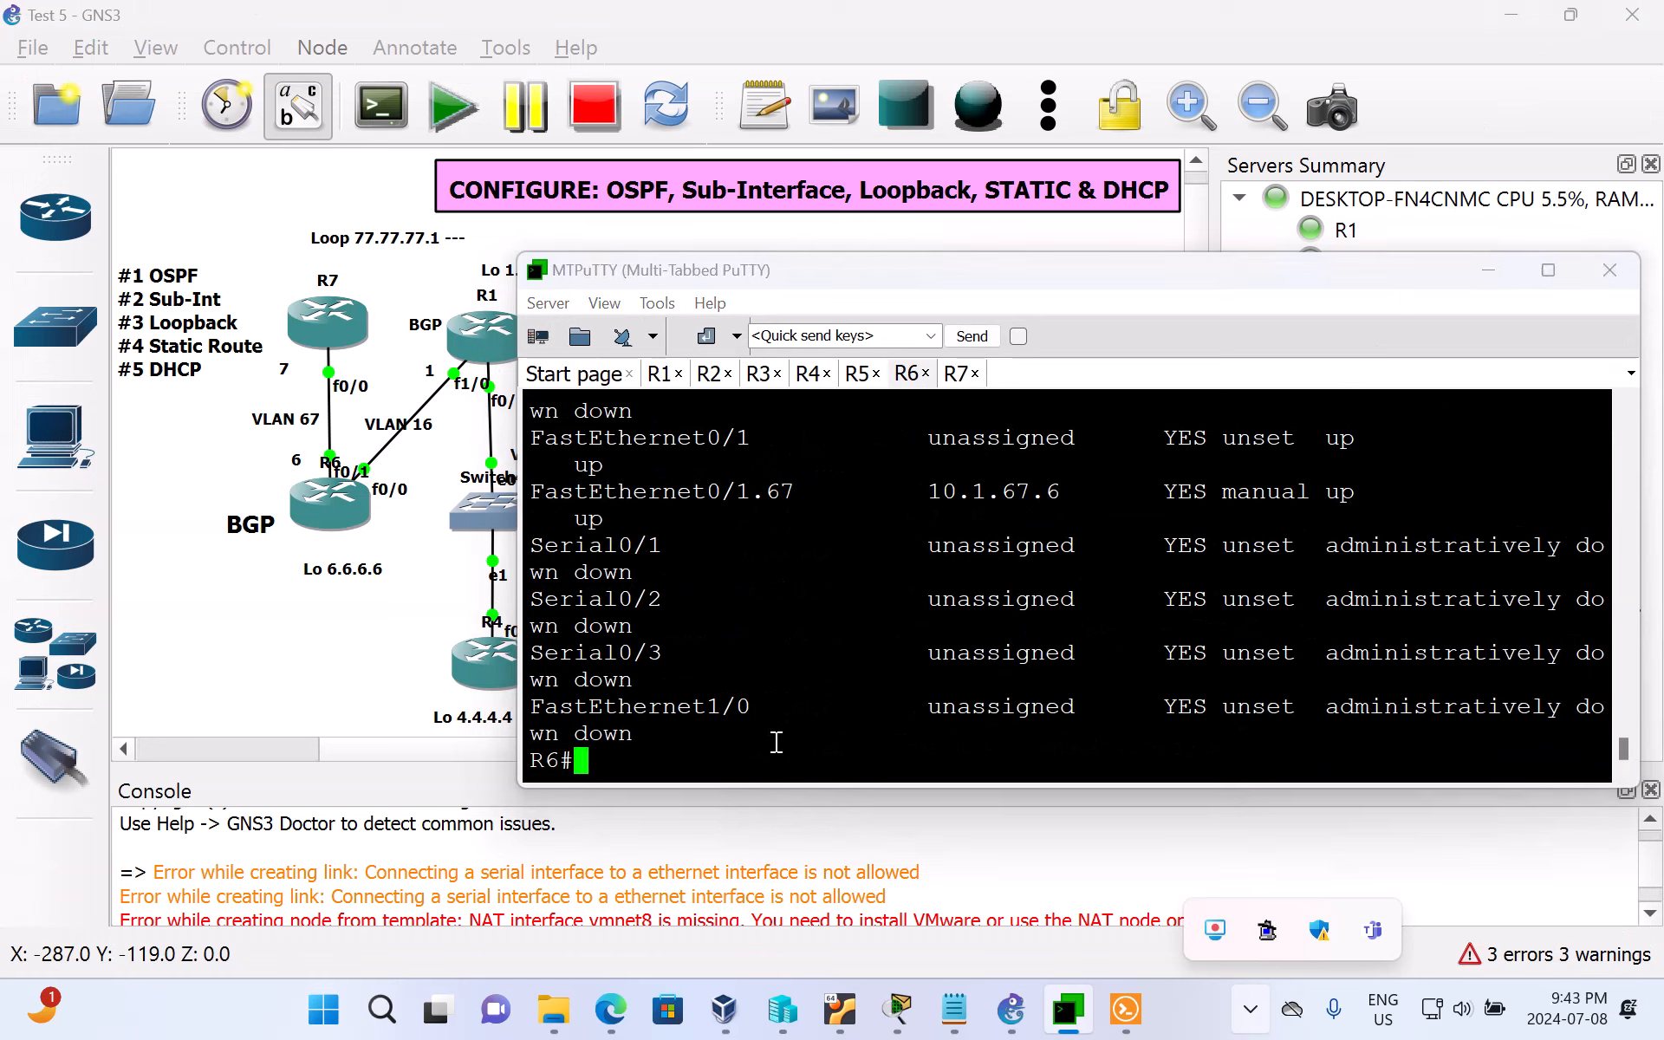
{"action": "key", "text": "Return"}
{"action": "key", "text": "Return"}
{"action": "key", "text": "Return"}
{"action": "key", "text": "Return"}
{"action": "key", "text": "Return"}
{"action": "key", "text": "Return"}
{"action": "key", "text": "Return"}
{"action": "key", "text": "Return"}
{"action": "key", "text": "Return"}
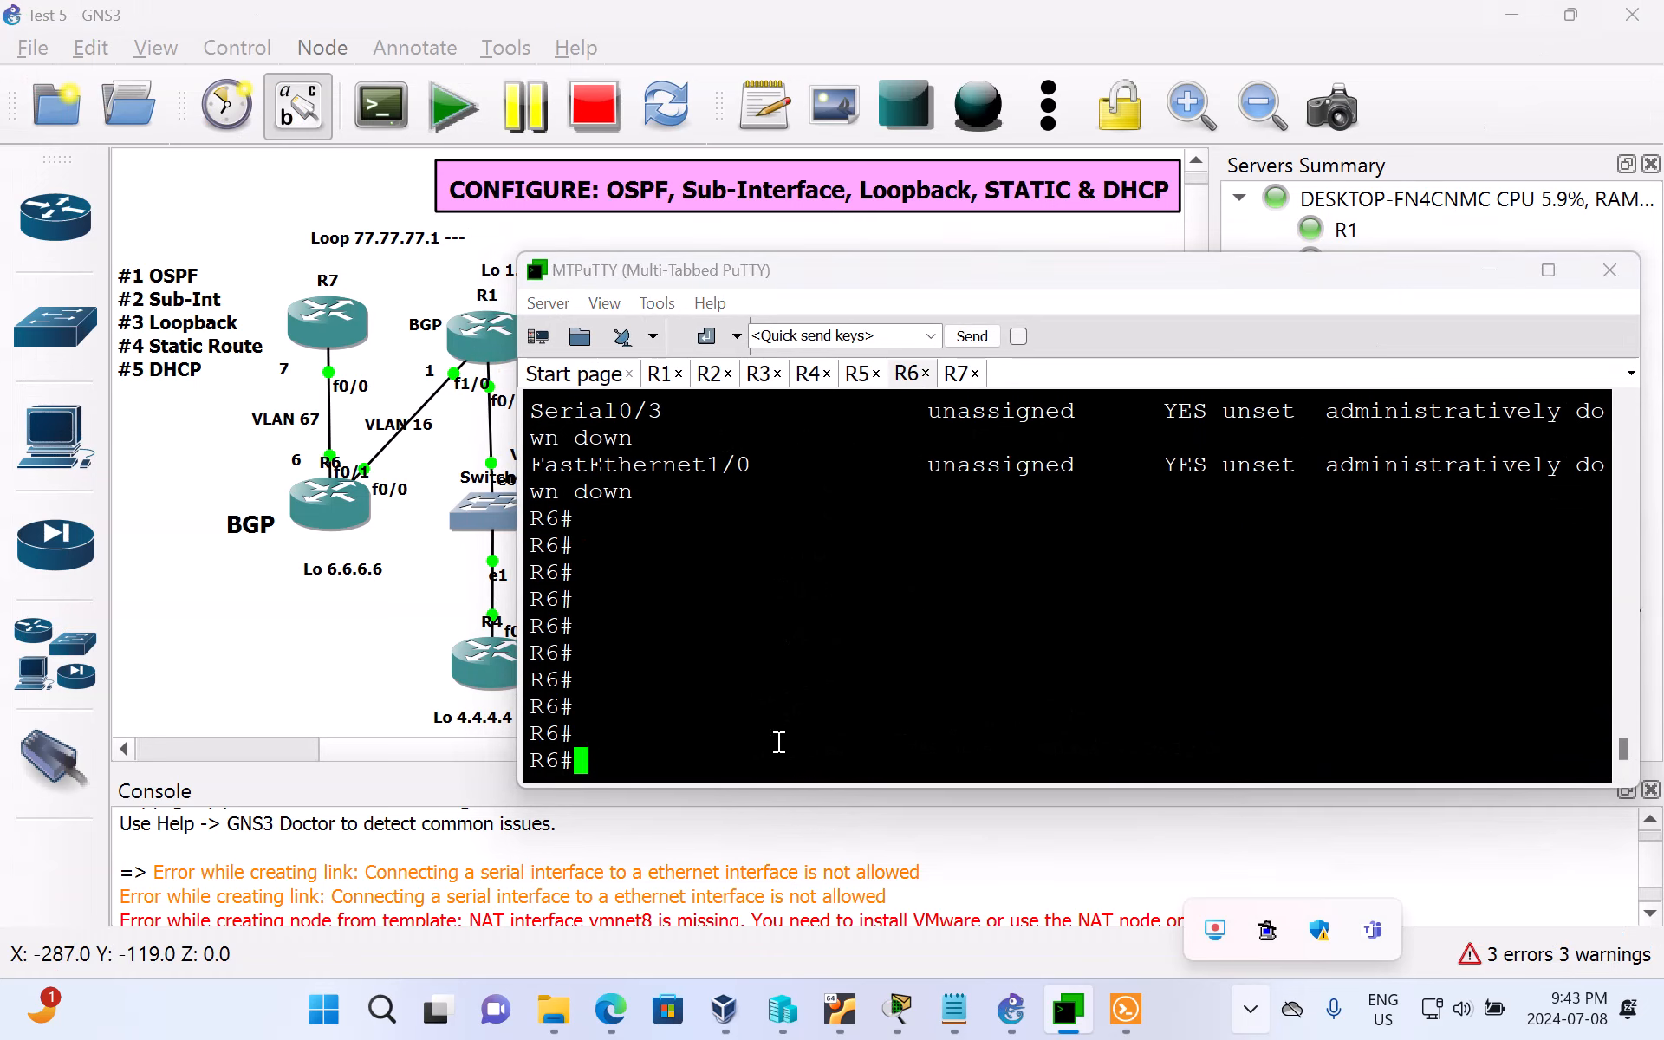
Step: Enter global configuration mode on R6 with conf t and create interface loopback 0
{"action": "type", "text": "co"}
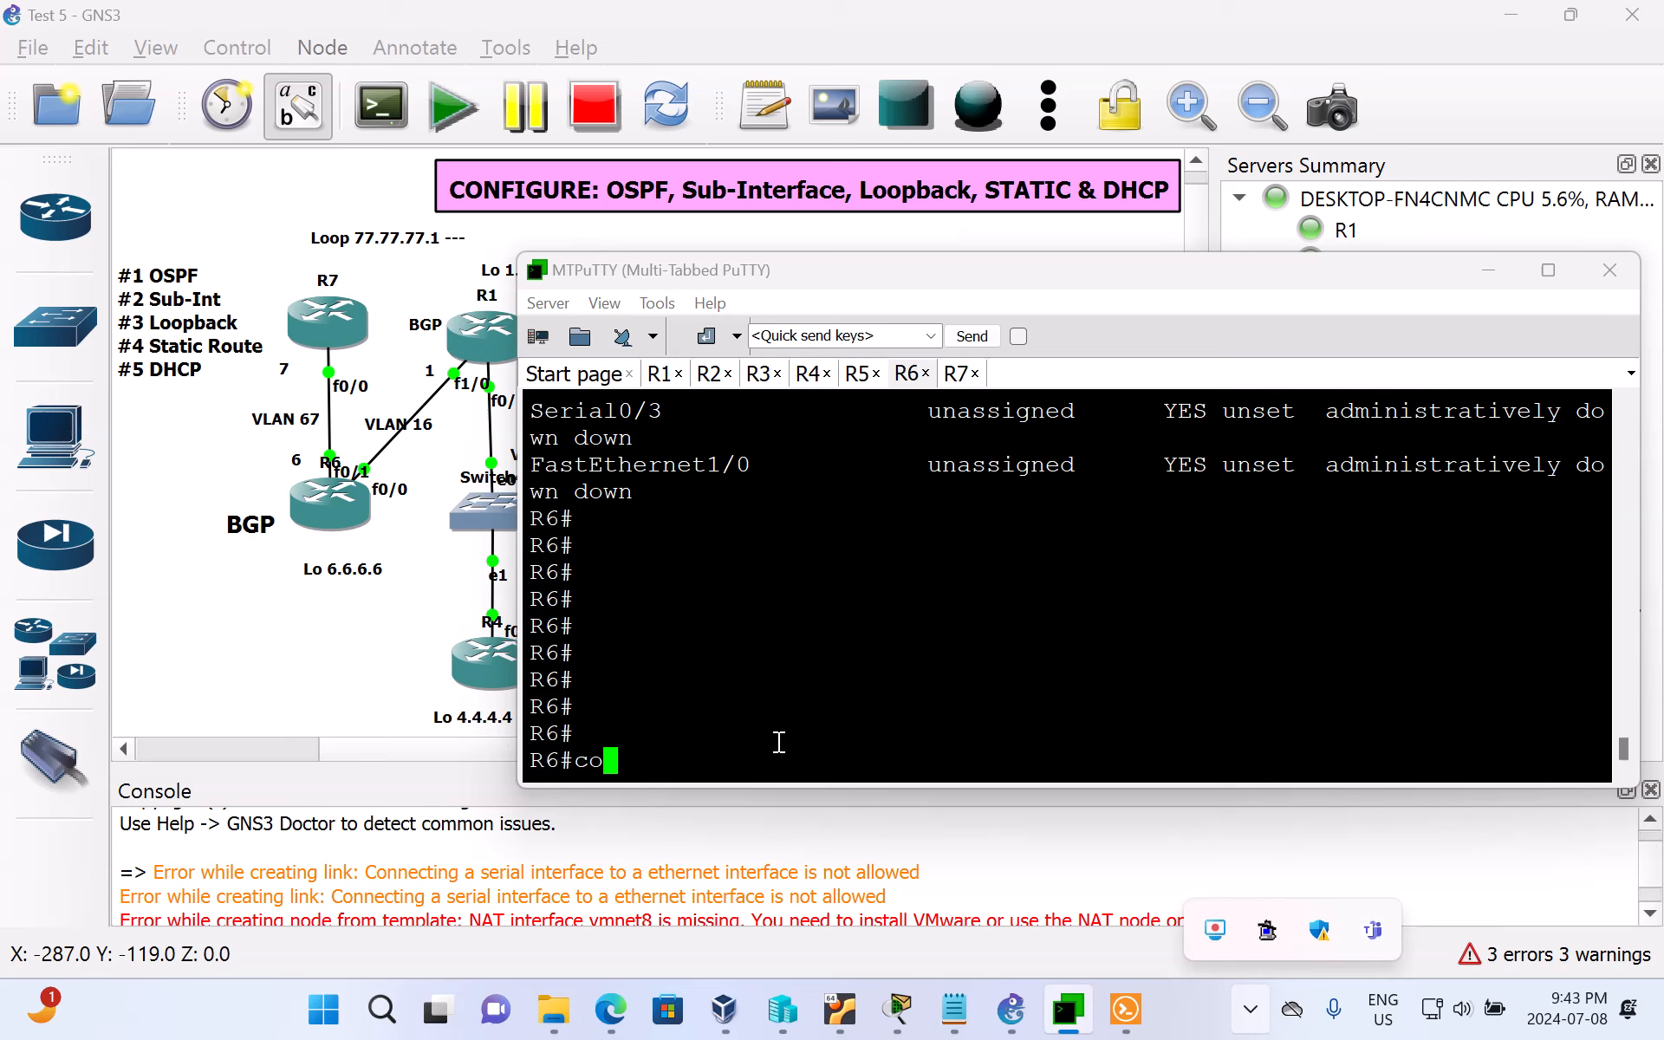
{"action": "type", "text": "nf t"}
{"action": "key", "text": "Return"}
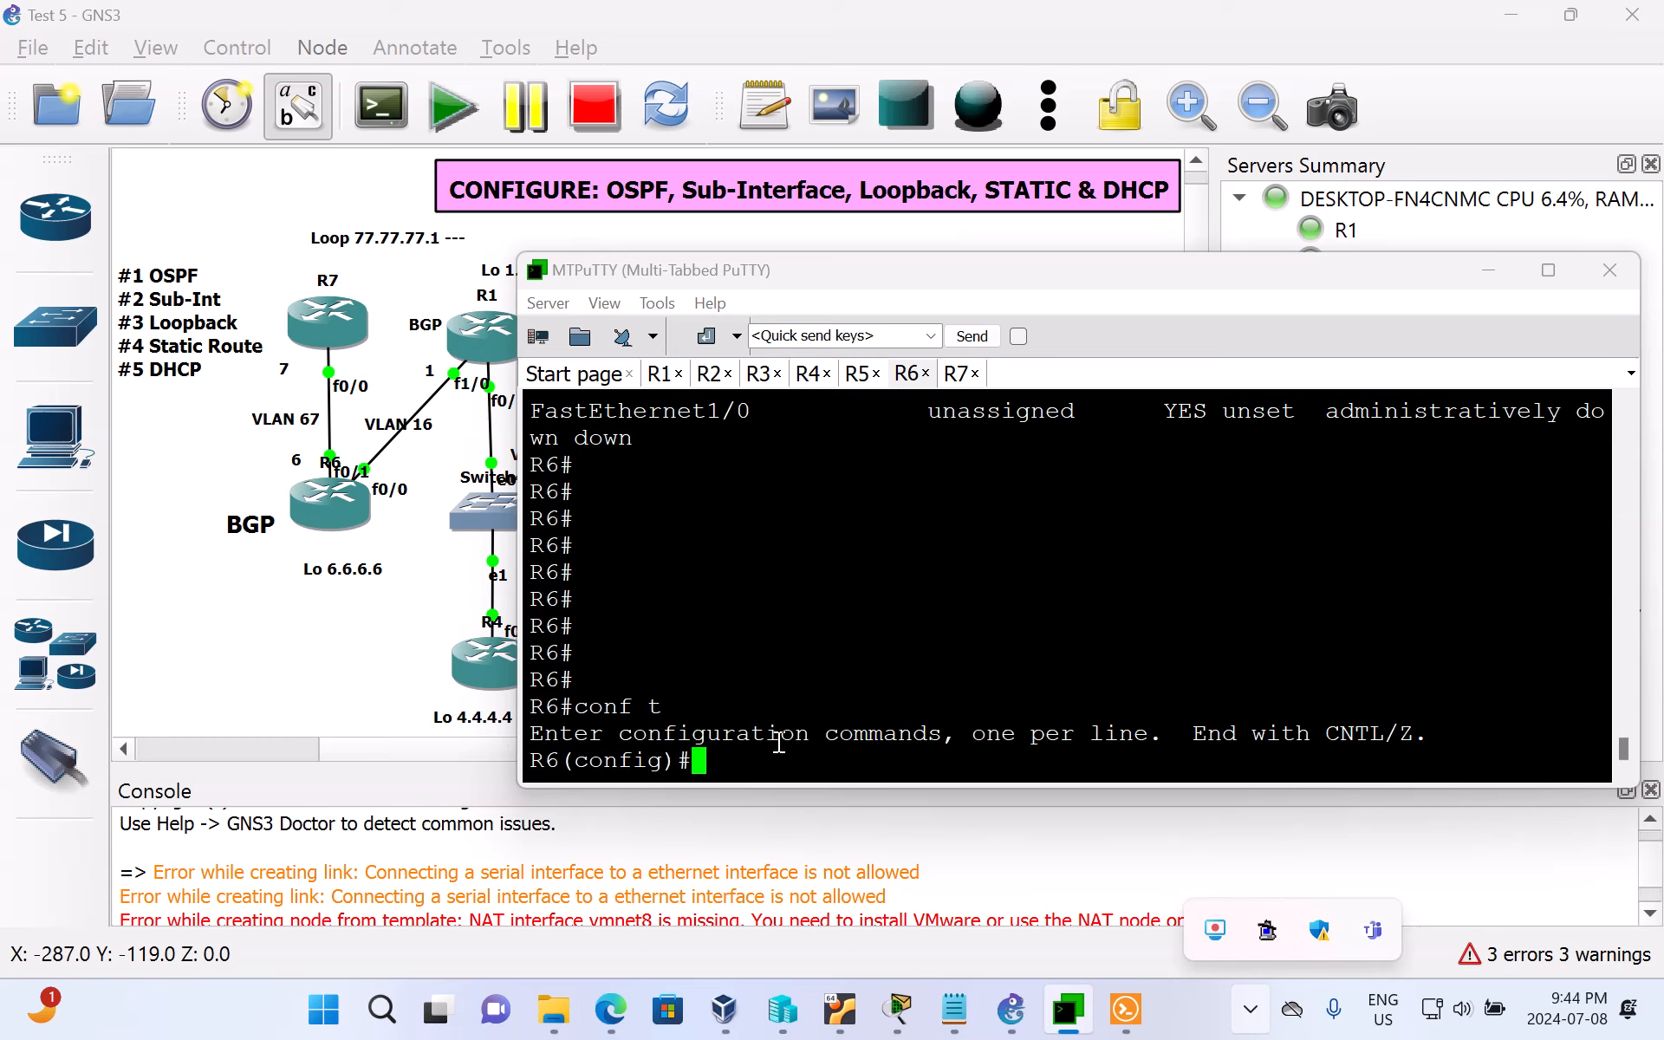
{"action": "type", "text": "in"}
{"action": "type", "text": "t "}
{"action": "type", "text": "loopb"}
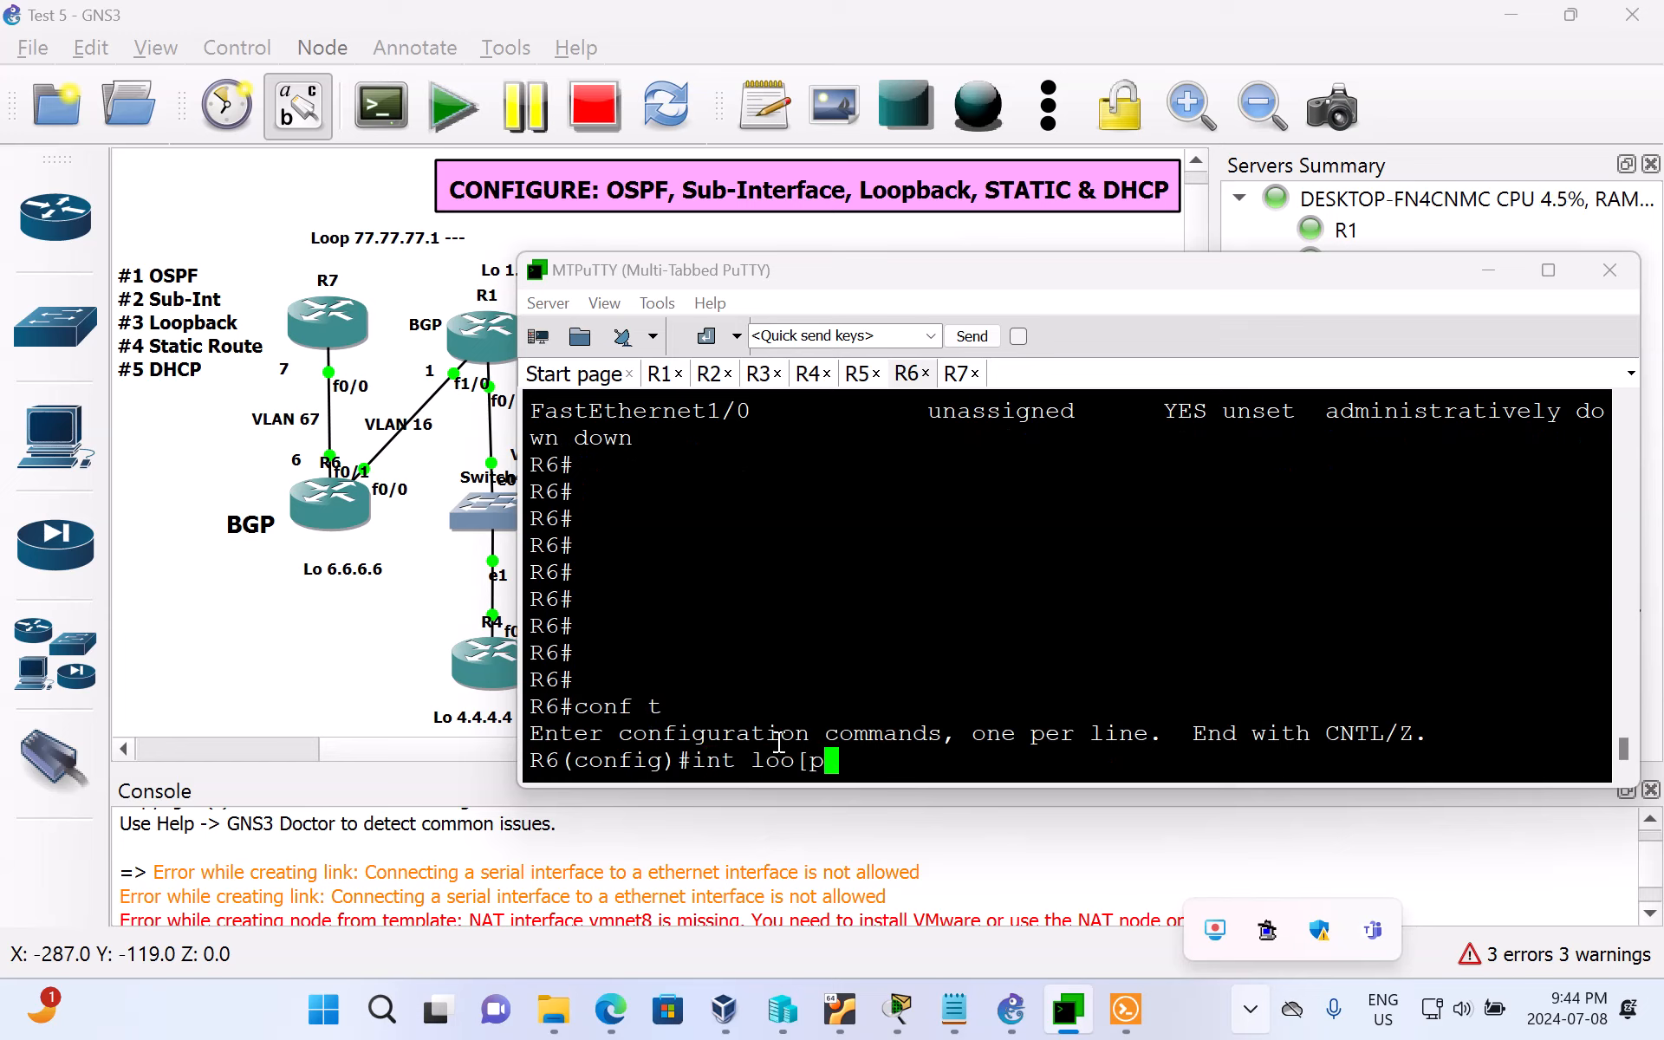
{"action": "key", "text": "BackSpace"}
{"action": "key", "text": "BackSpace"}
{"action": "type", "text": "pback"}
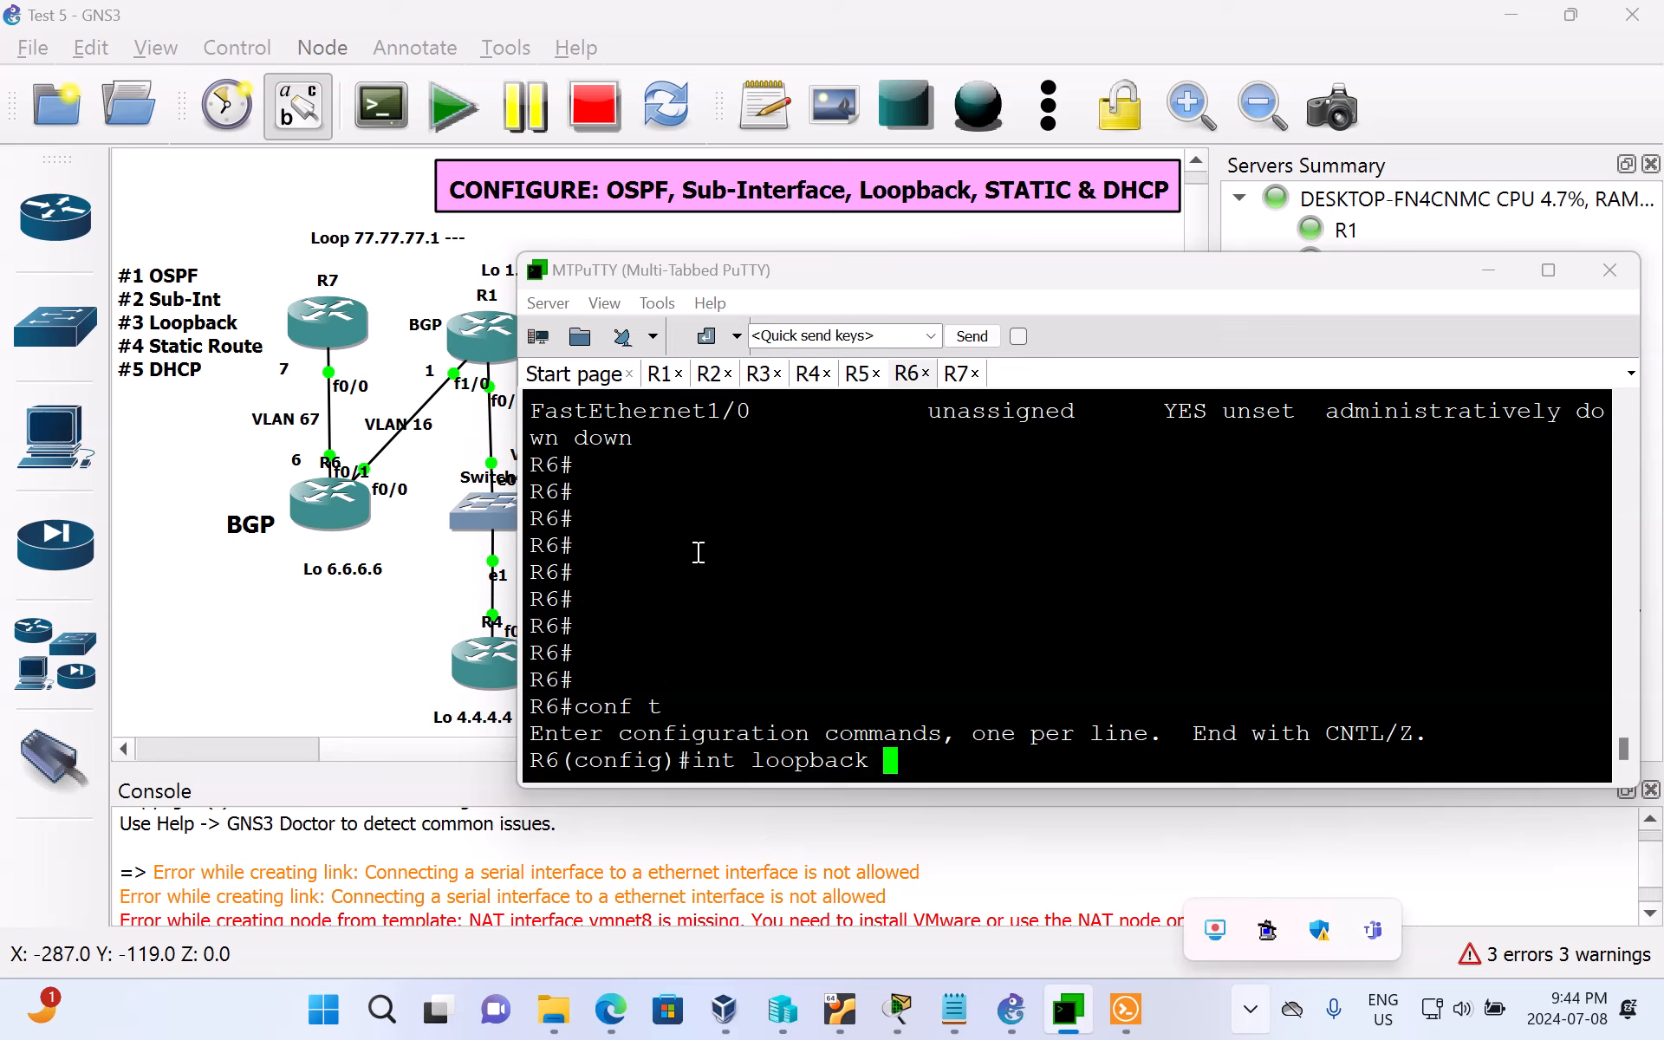
{"action": "type", "text": "0"}
{"action": "key", "text": "Return"}
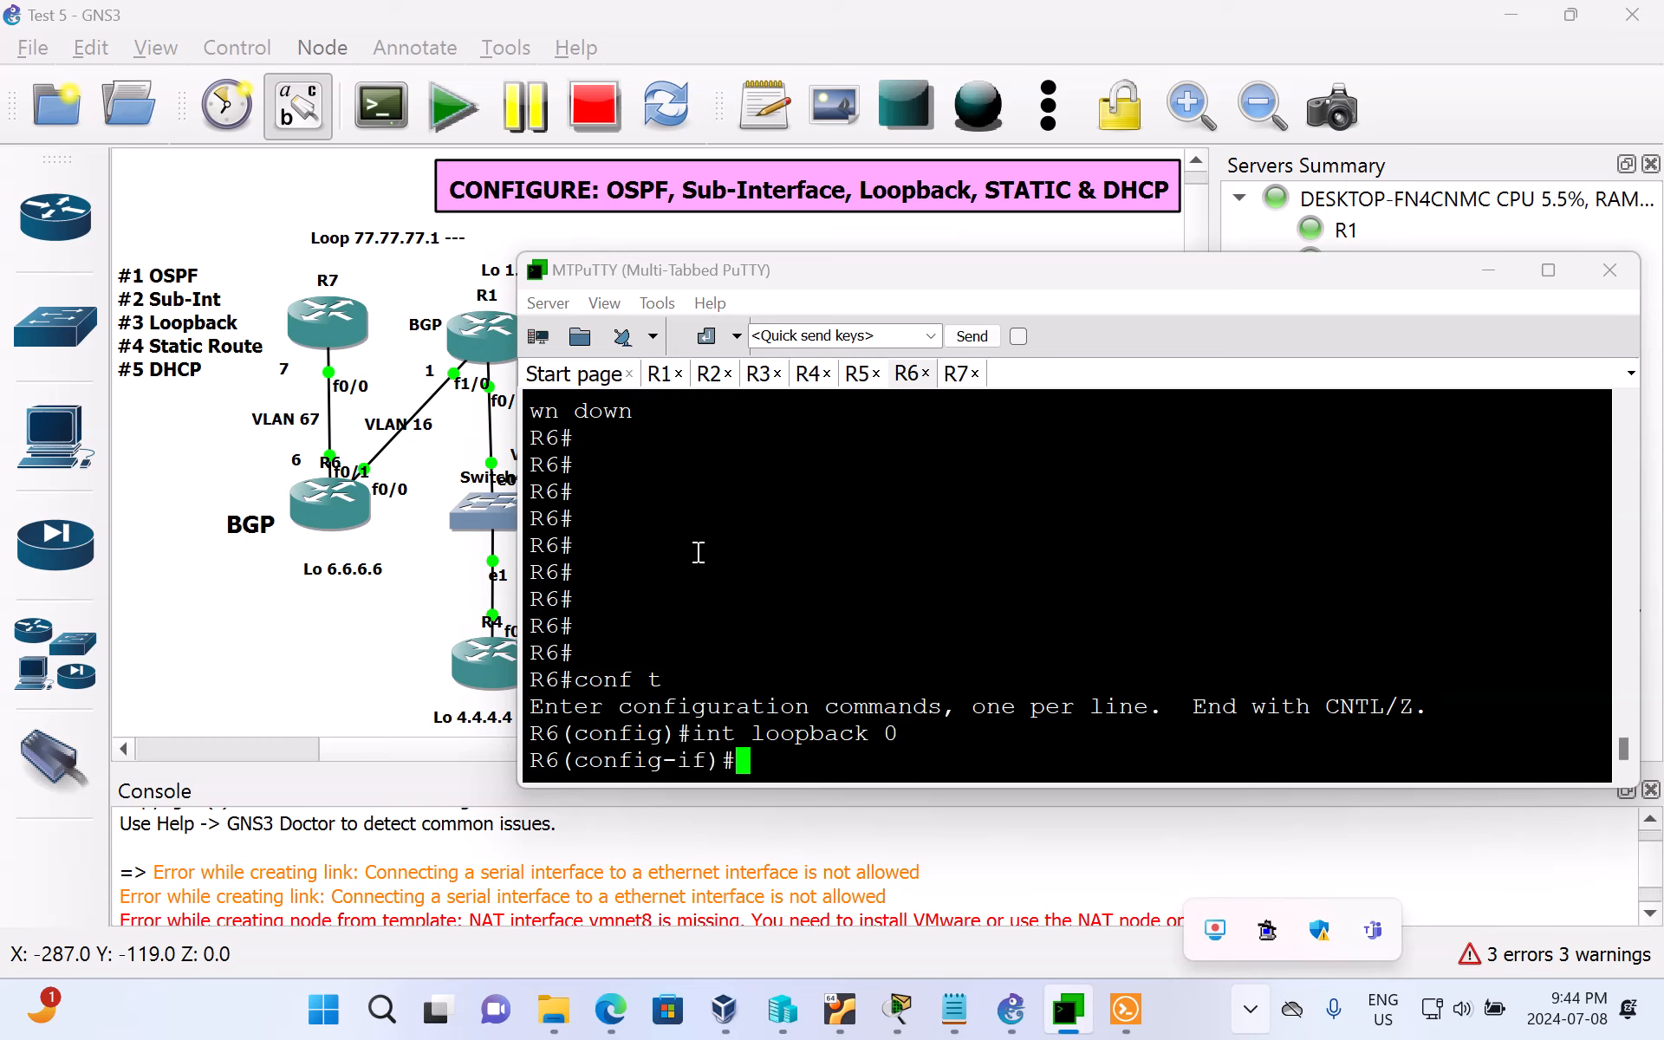
Step: Assign IP address 6.6.6.6 with mask 255.255.255.0 to loopback 0, checking R6's loopback label in the GNS3 topology
{"action": "type", "text": "ip a"}
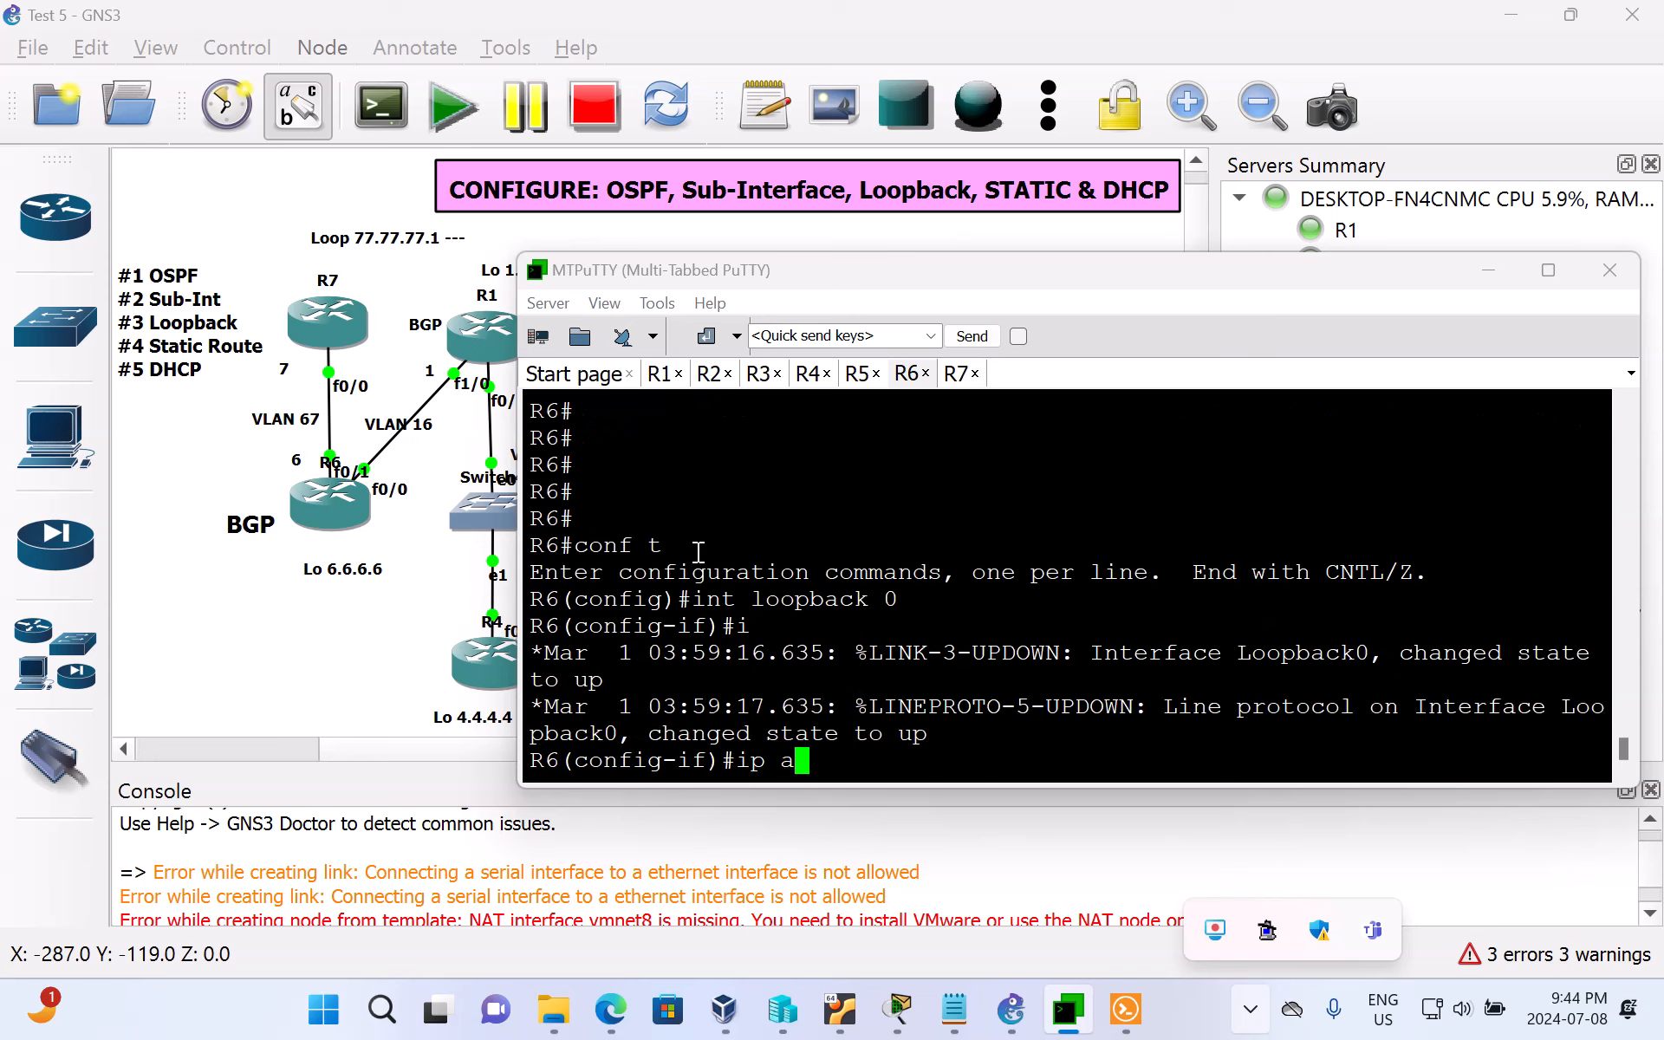
{"action": "type", "text": "ddress 1"}
{"action": "key", "text": "BackSpace"}
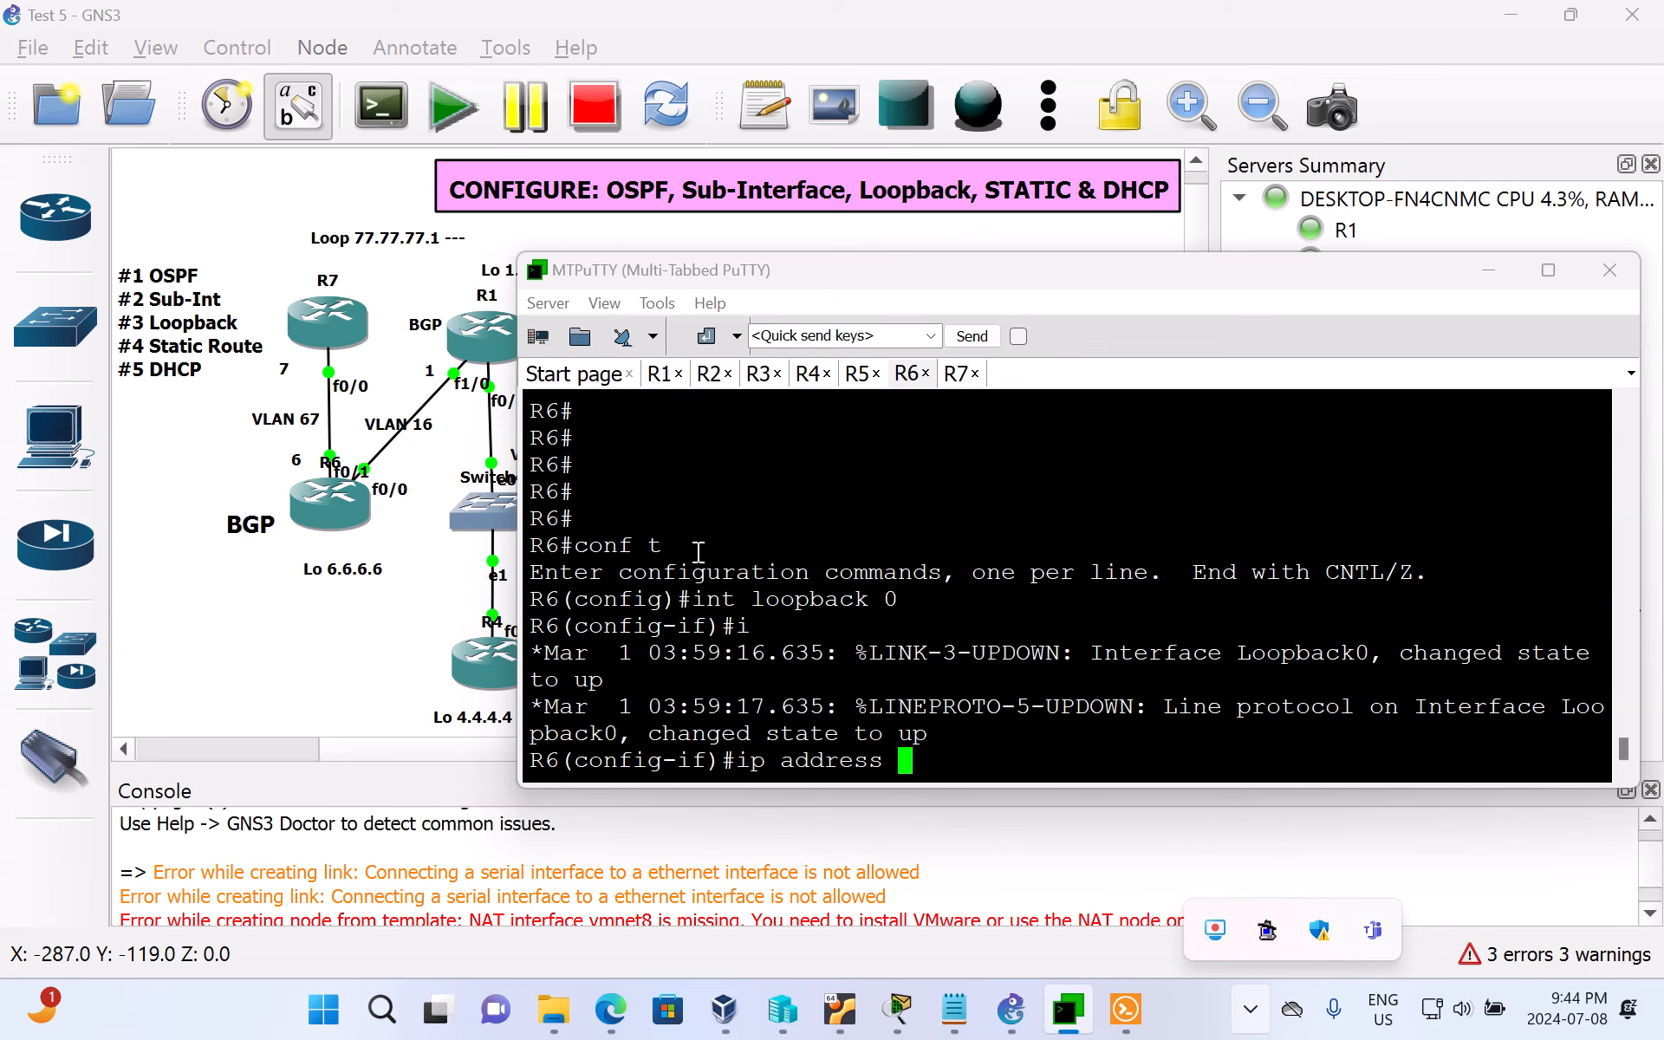
{"action": "left_click", "coordinate": [360, 616]}
{"action": "double_click", "coordinate": [329, 570]}
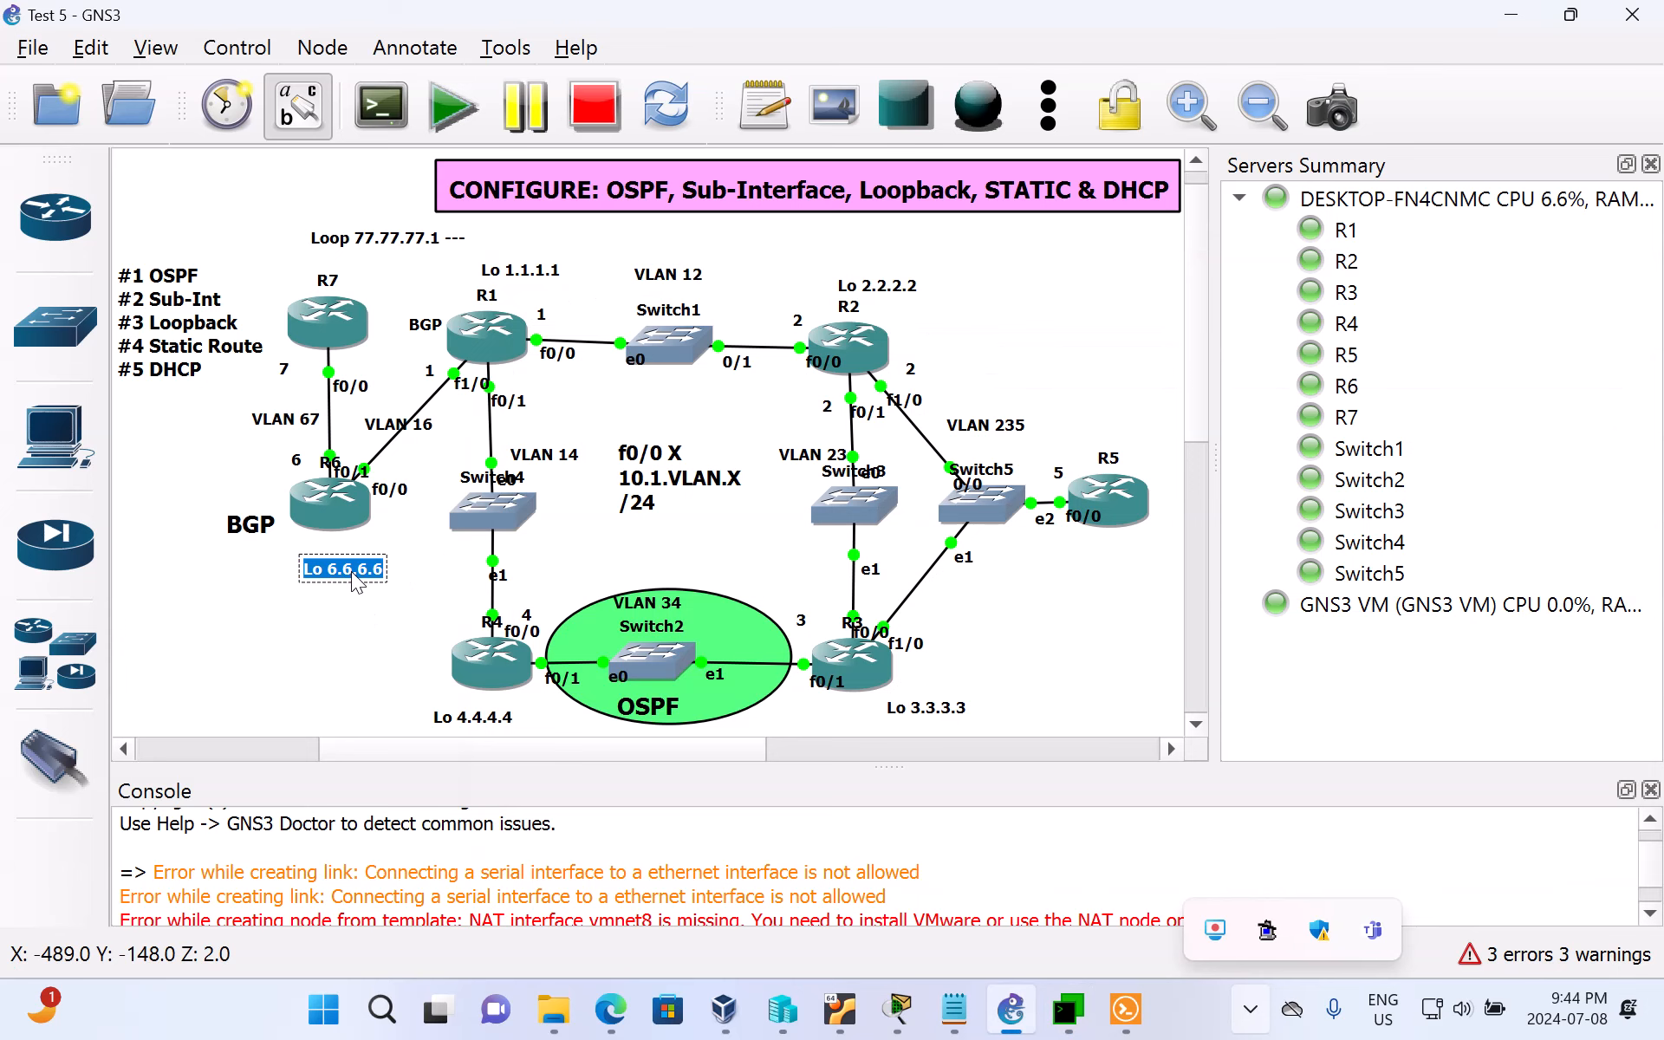
{"action": "mouse_move", "coordinate": [1094, 1030]}
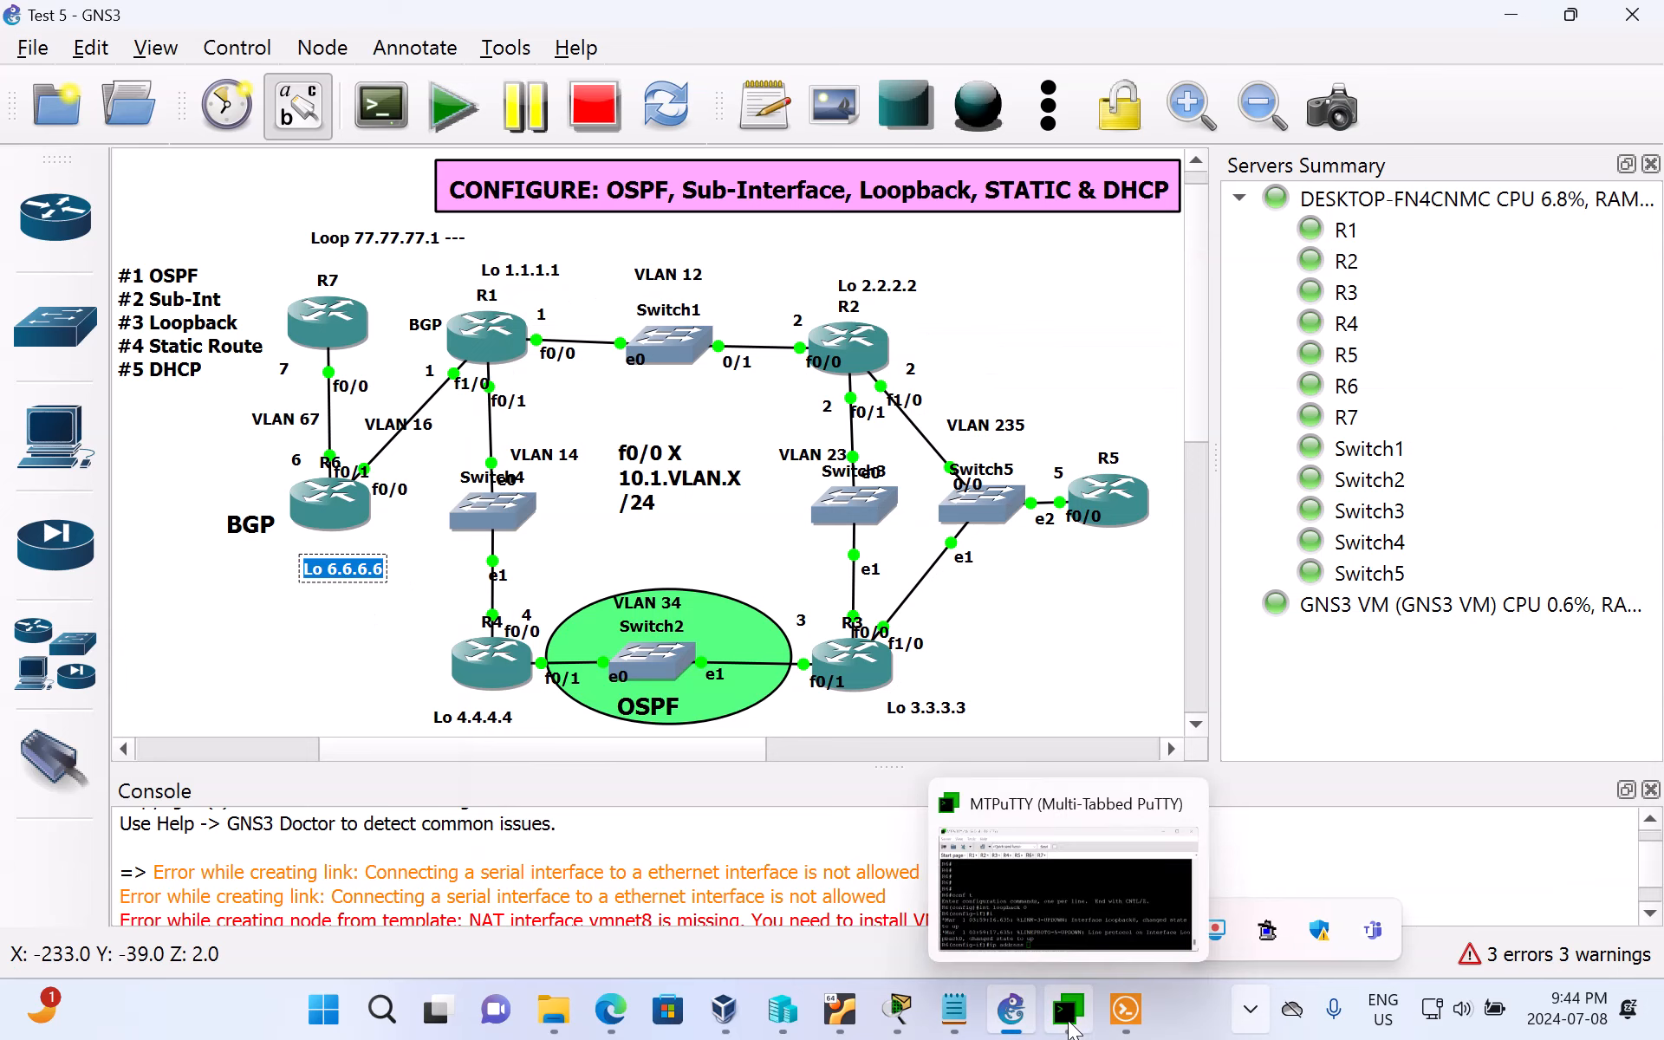
{"action": "left_click", "coordinate": [1097, 923]}
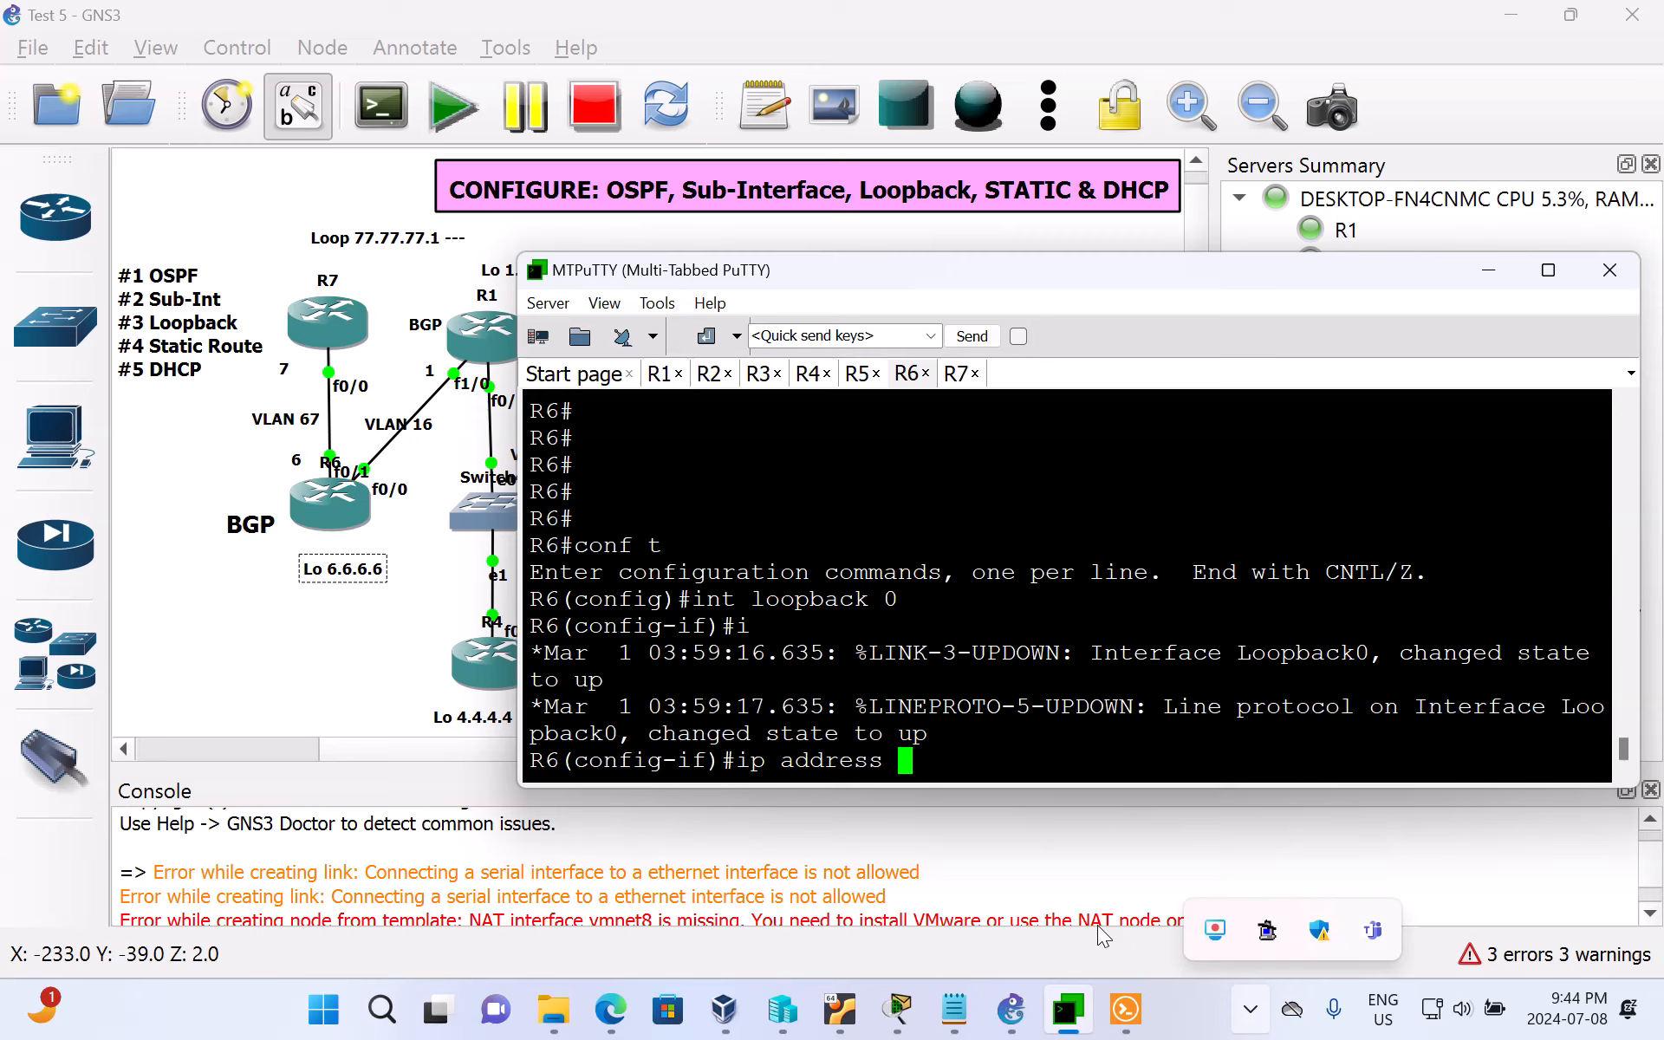
{"action": "type", "text": "6.6.6.6 255.255.255."}
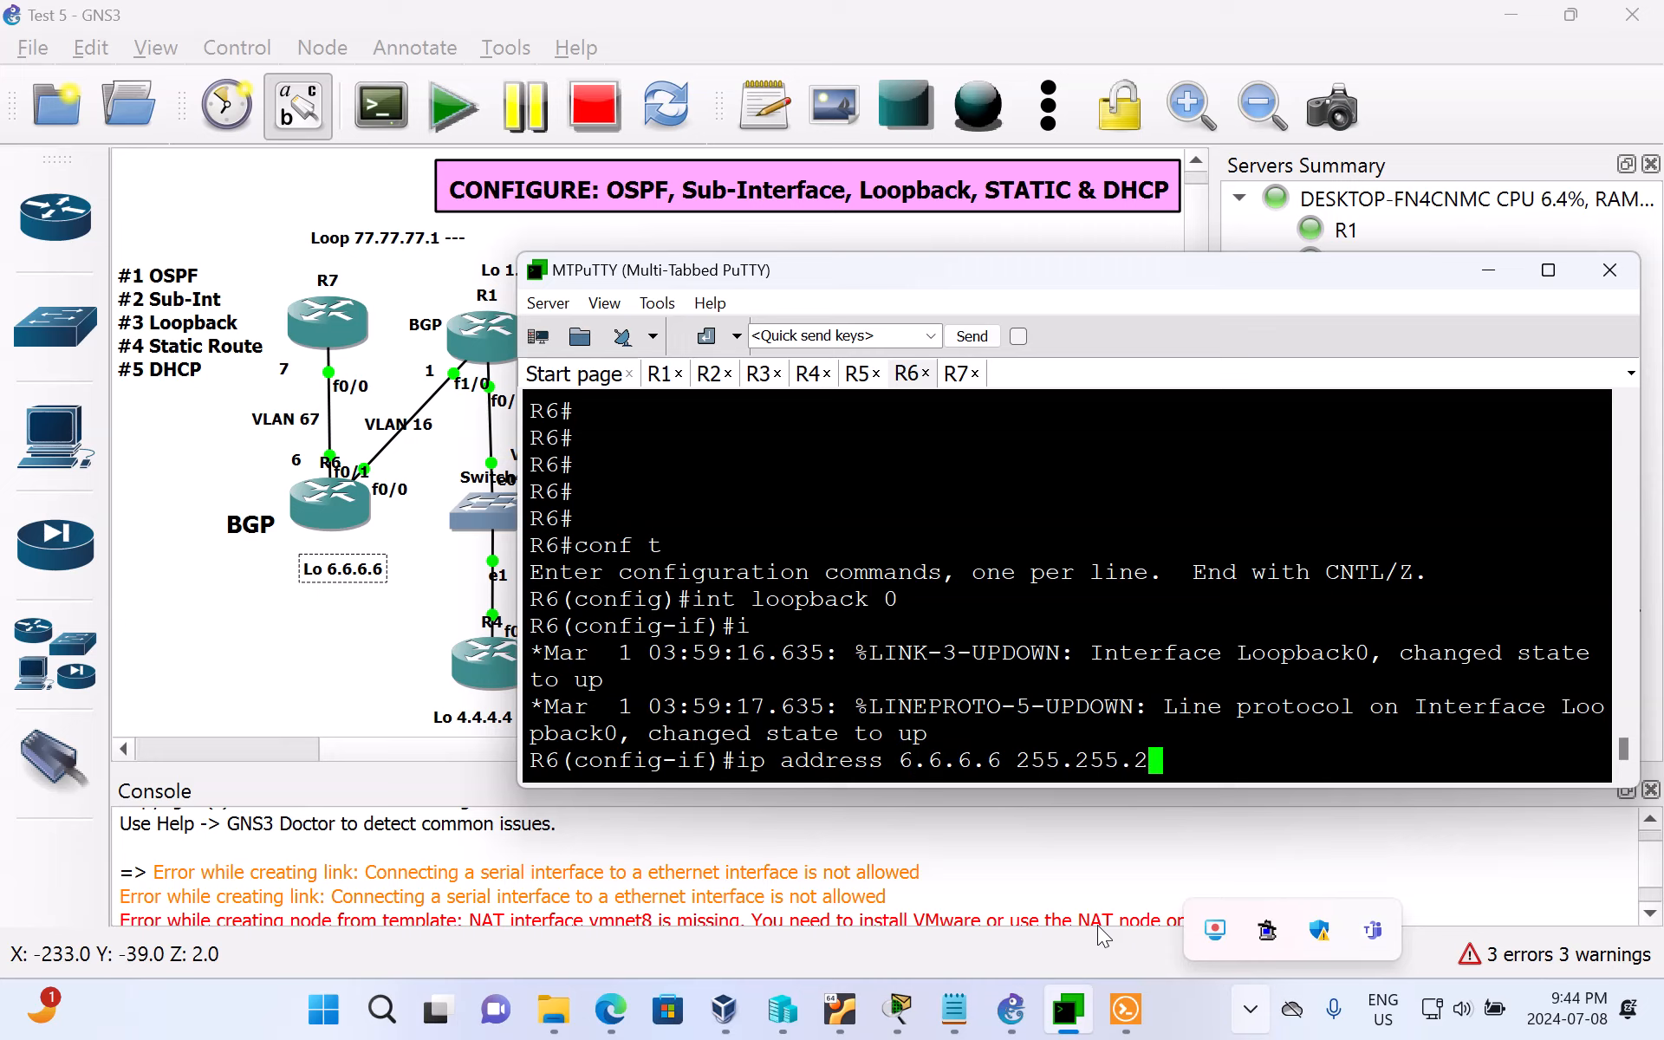
{"action": "type", "text": "0"}
{"action": "key", "text": "Return"}
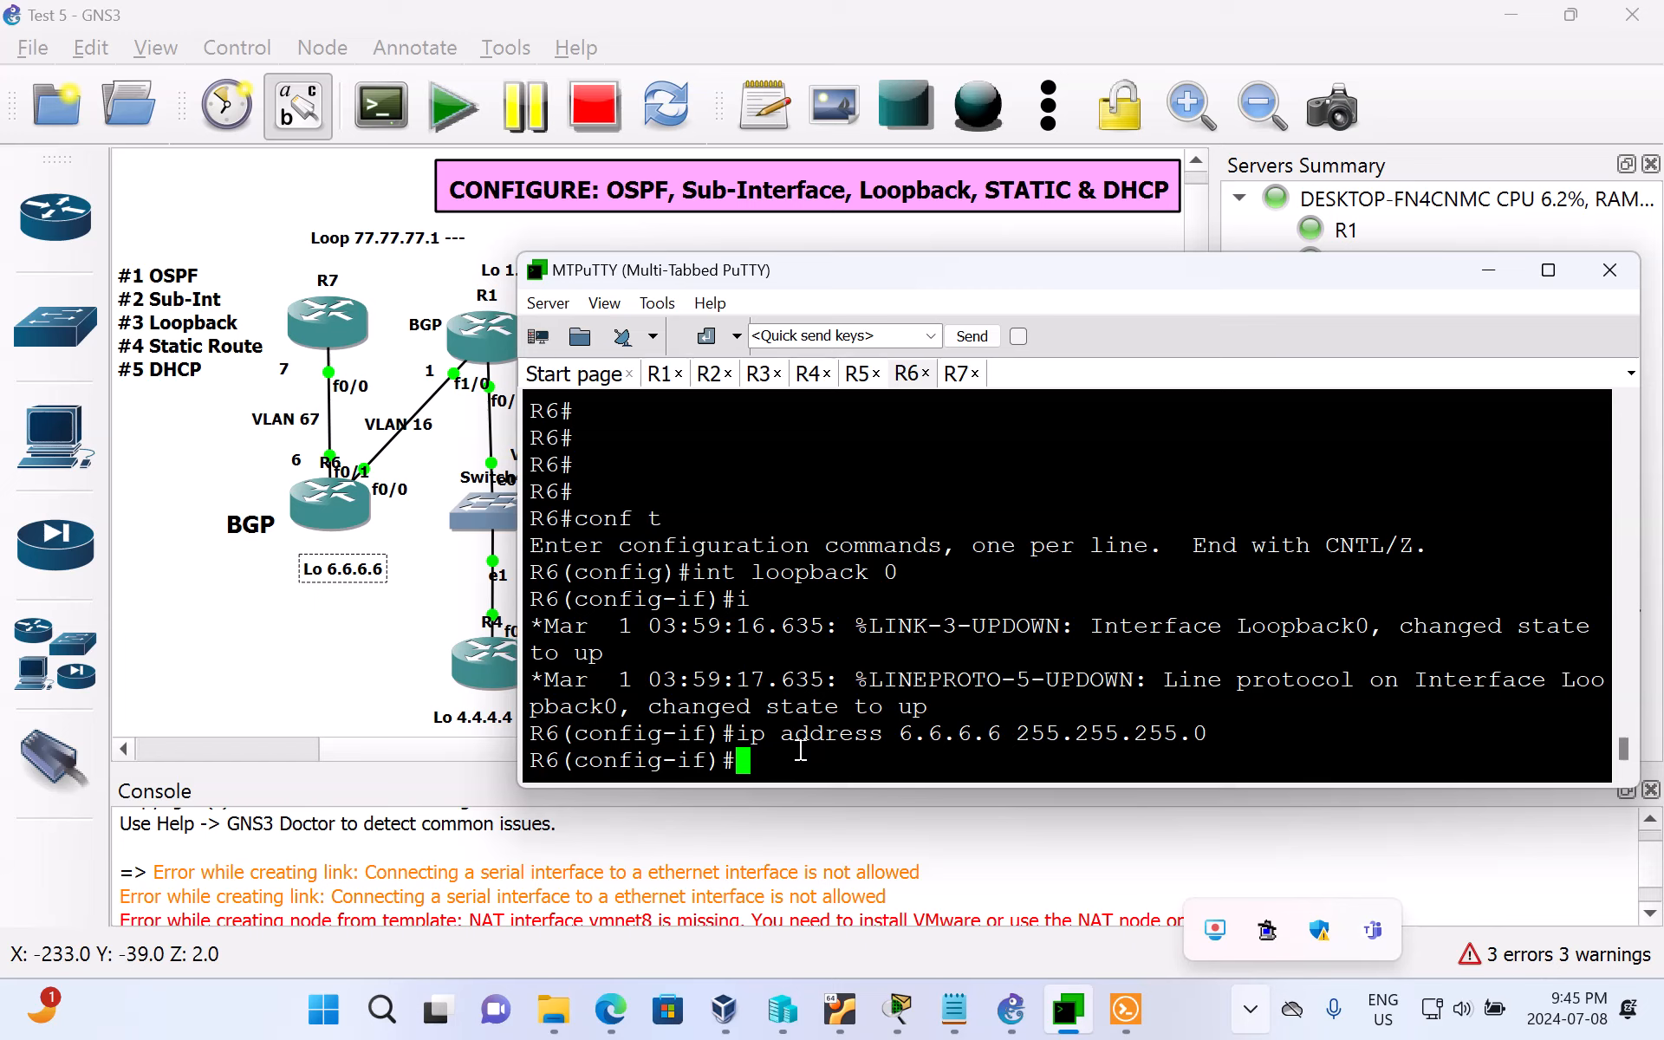
Step: Add 6.6.6.7 with mask 255.255.255.0 as a secondary address on R6's loopback 0
{"action": "key", "text": "Up"}
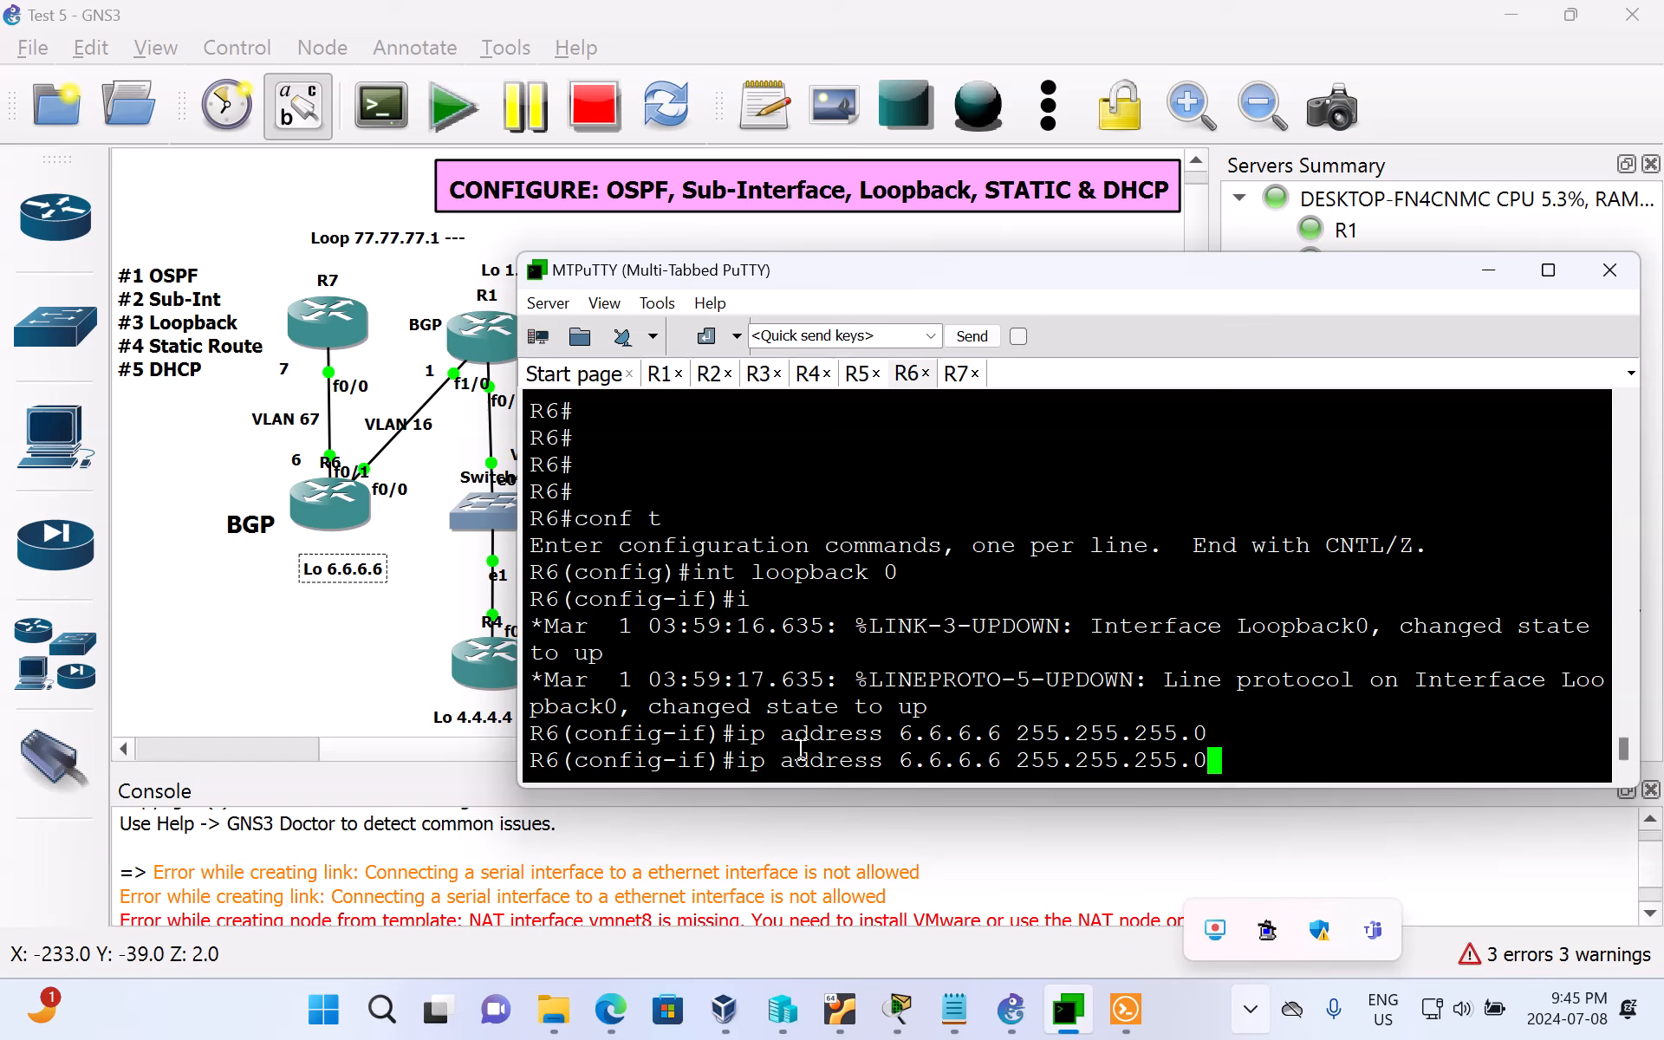
{"action": "type", "text": "secondar"}
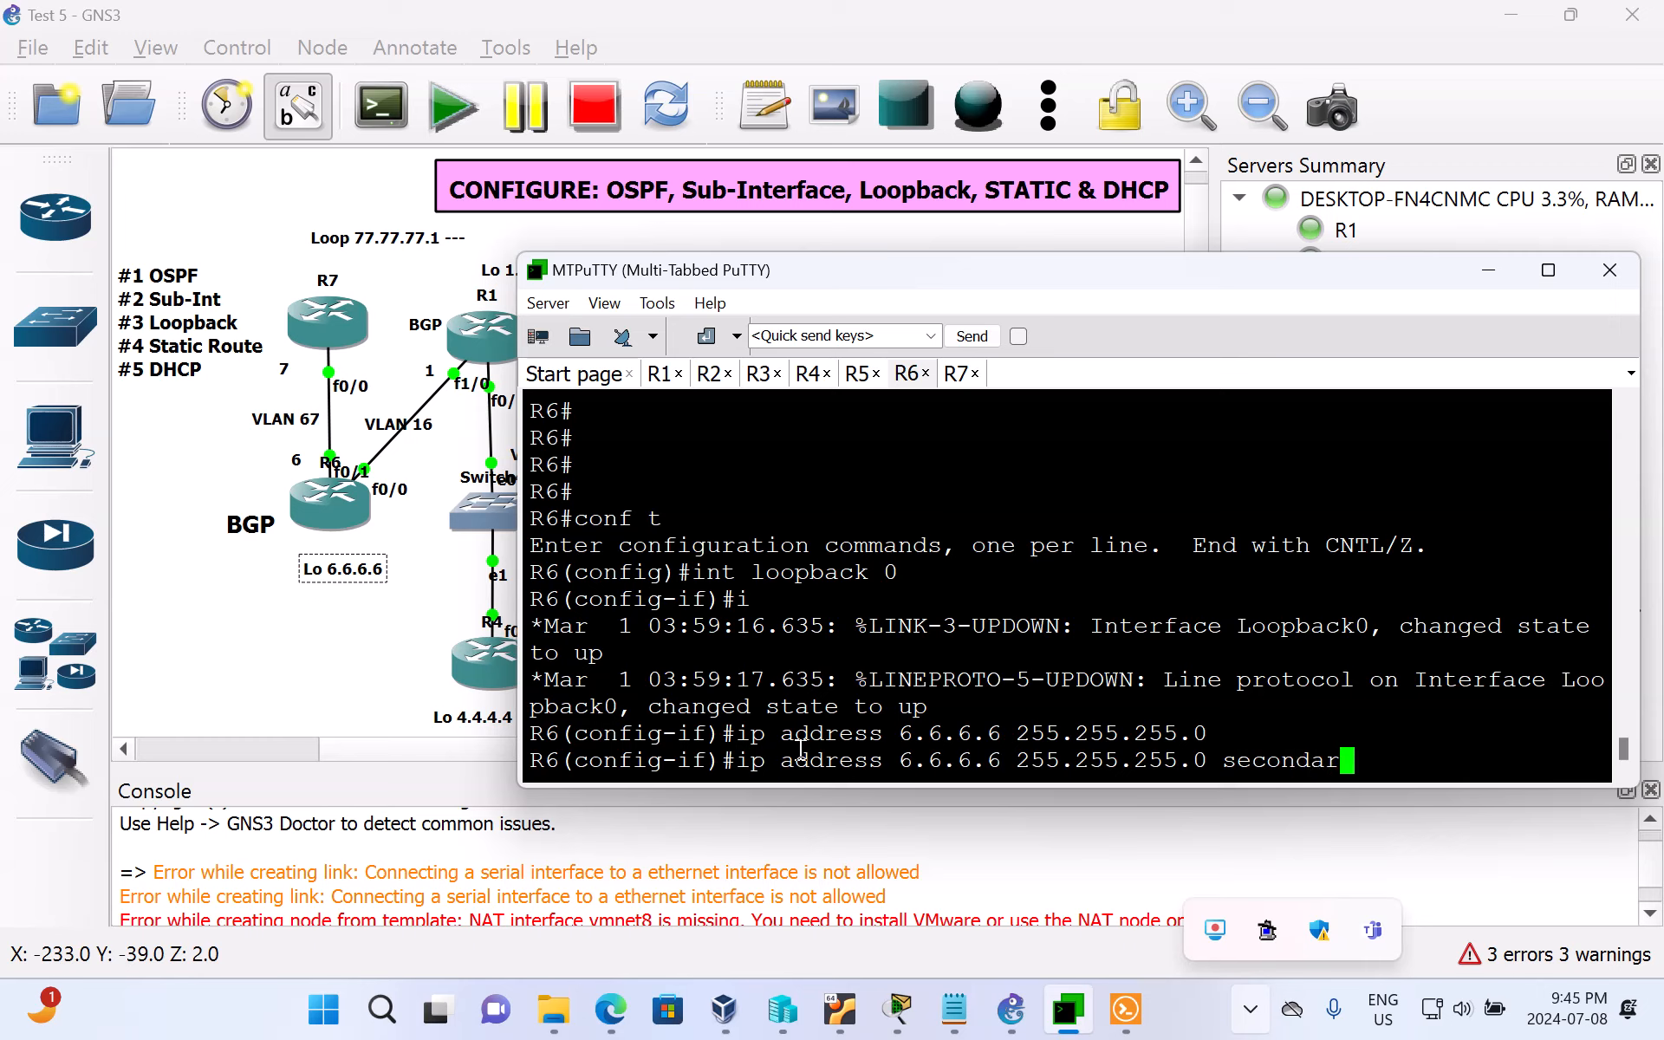
{"action": "type", "text": "y"}
{"action": "key", "text": "Left"}
{"action": "key", "text": "Left"}
{"action": "key", "text": "Left"}
{"action": "key", "text": "Left"}
{"action": "key", "text": "Left"}
{"action": "key", "text": "Left"}
{"action": "key", "text": "Left"}
{"action": "key", "text": "Left"}
{"action": "key", "text": "Left"}
{"action": "key", "text": "Left"}
{"action": "key", "text": "Left"}
{"action": "key", "text": "Left"}
{"action": "key", "text": "Left"}
{"action": "key", "text": "Left"}
{"action": "key", "text": "Left"}
{"action": "key", "text": "Left"}
{"action": "key", "text": "Left"}
{"action": "key", "text": "Left"}
{"action": "key", "text": "Left"}
{"action": "key", "text": "Left"}
{"action": "key", "text": "Left"}
{"action": "key", "text": "Left"}
{"action": "key", "text": "Left"}
{"action": "key", "text": "Left"}
{"action": "key", "text": "BackSpace"}
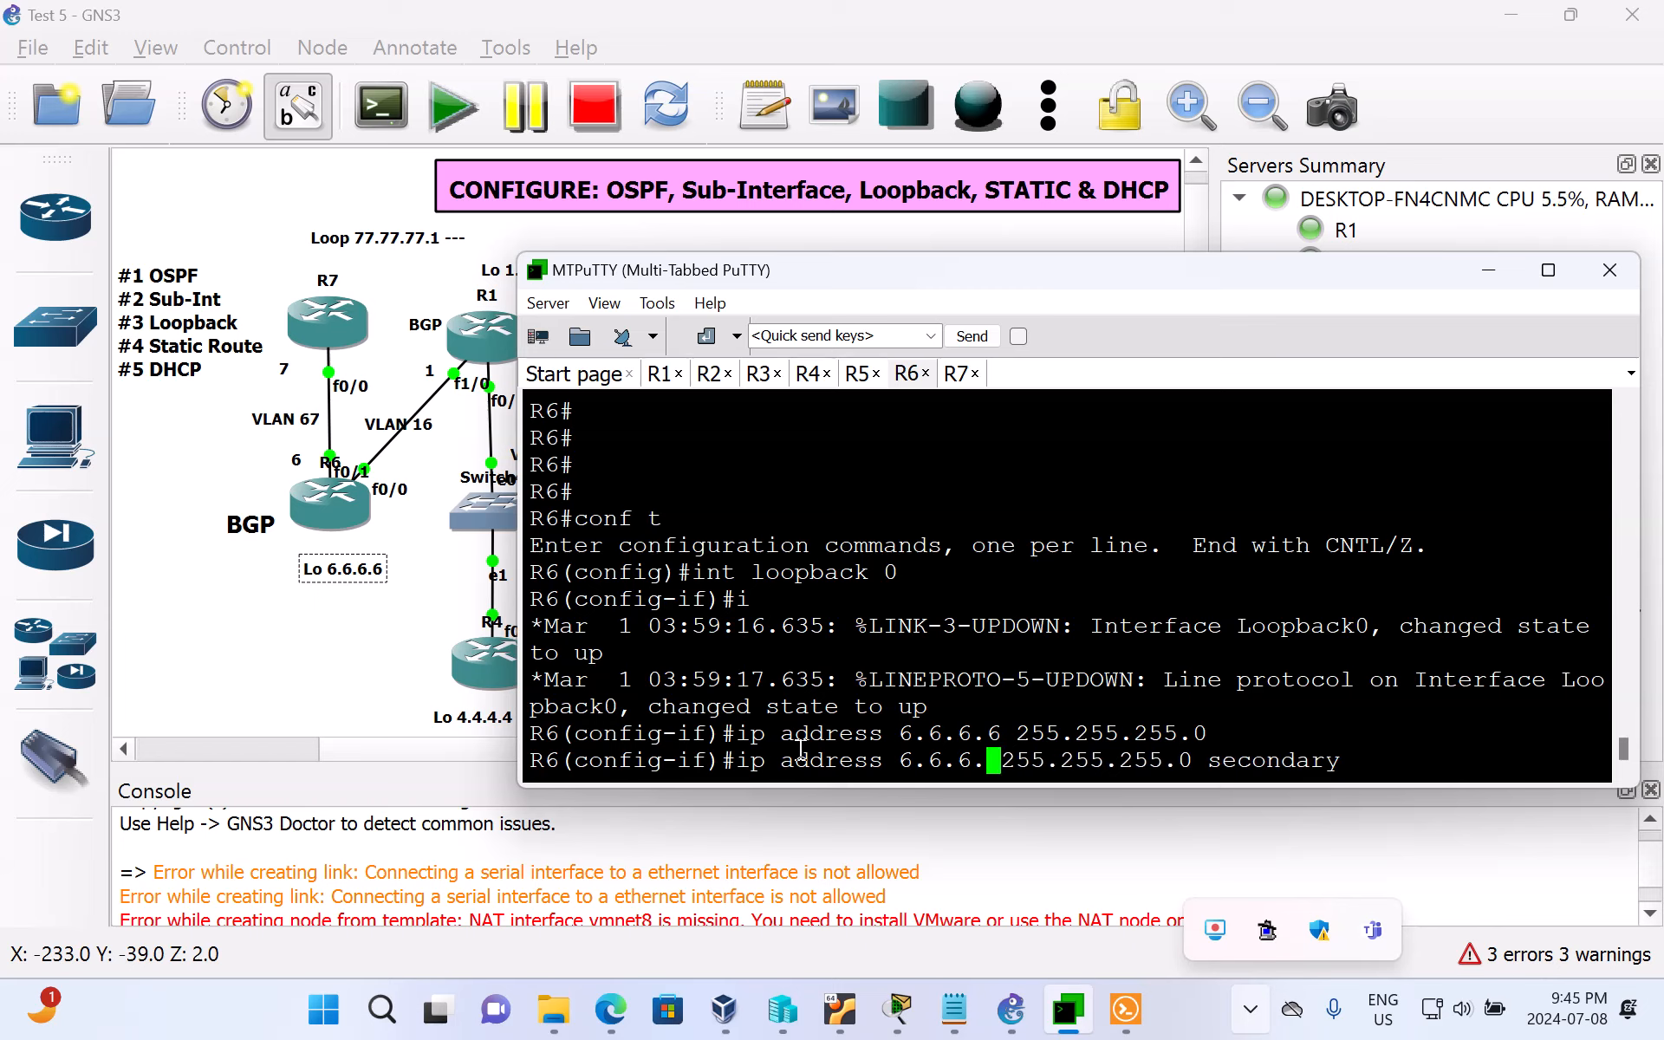
{"action": "type", "text": "7"}
{"action": "key", "text": "Return"}
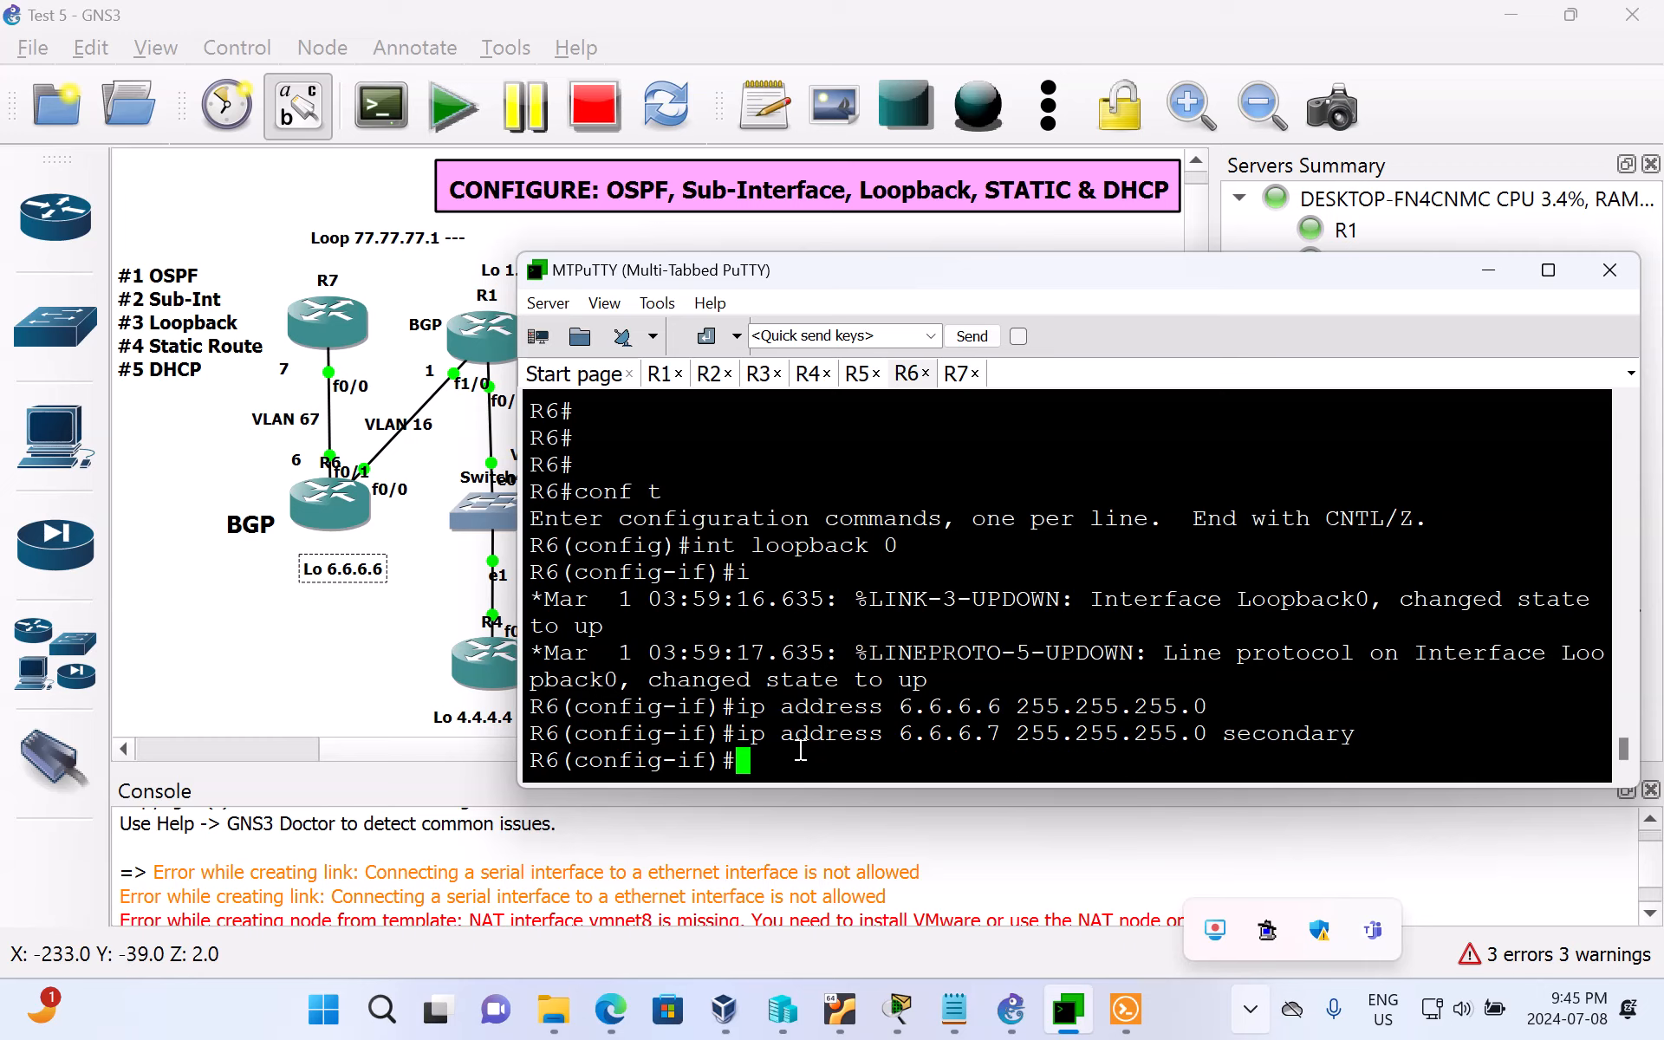
Step: Add 6.6.6.8 with mask 255.255.255.0 as another secondary address on R6's loopback 0
{"action": "key", "text": "Up"}
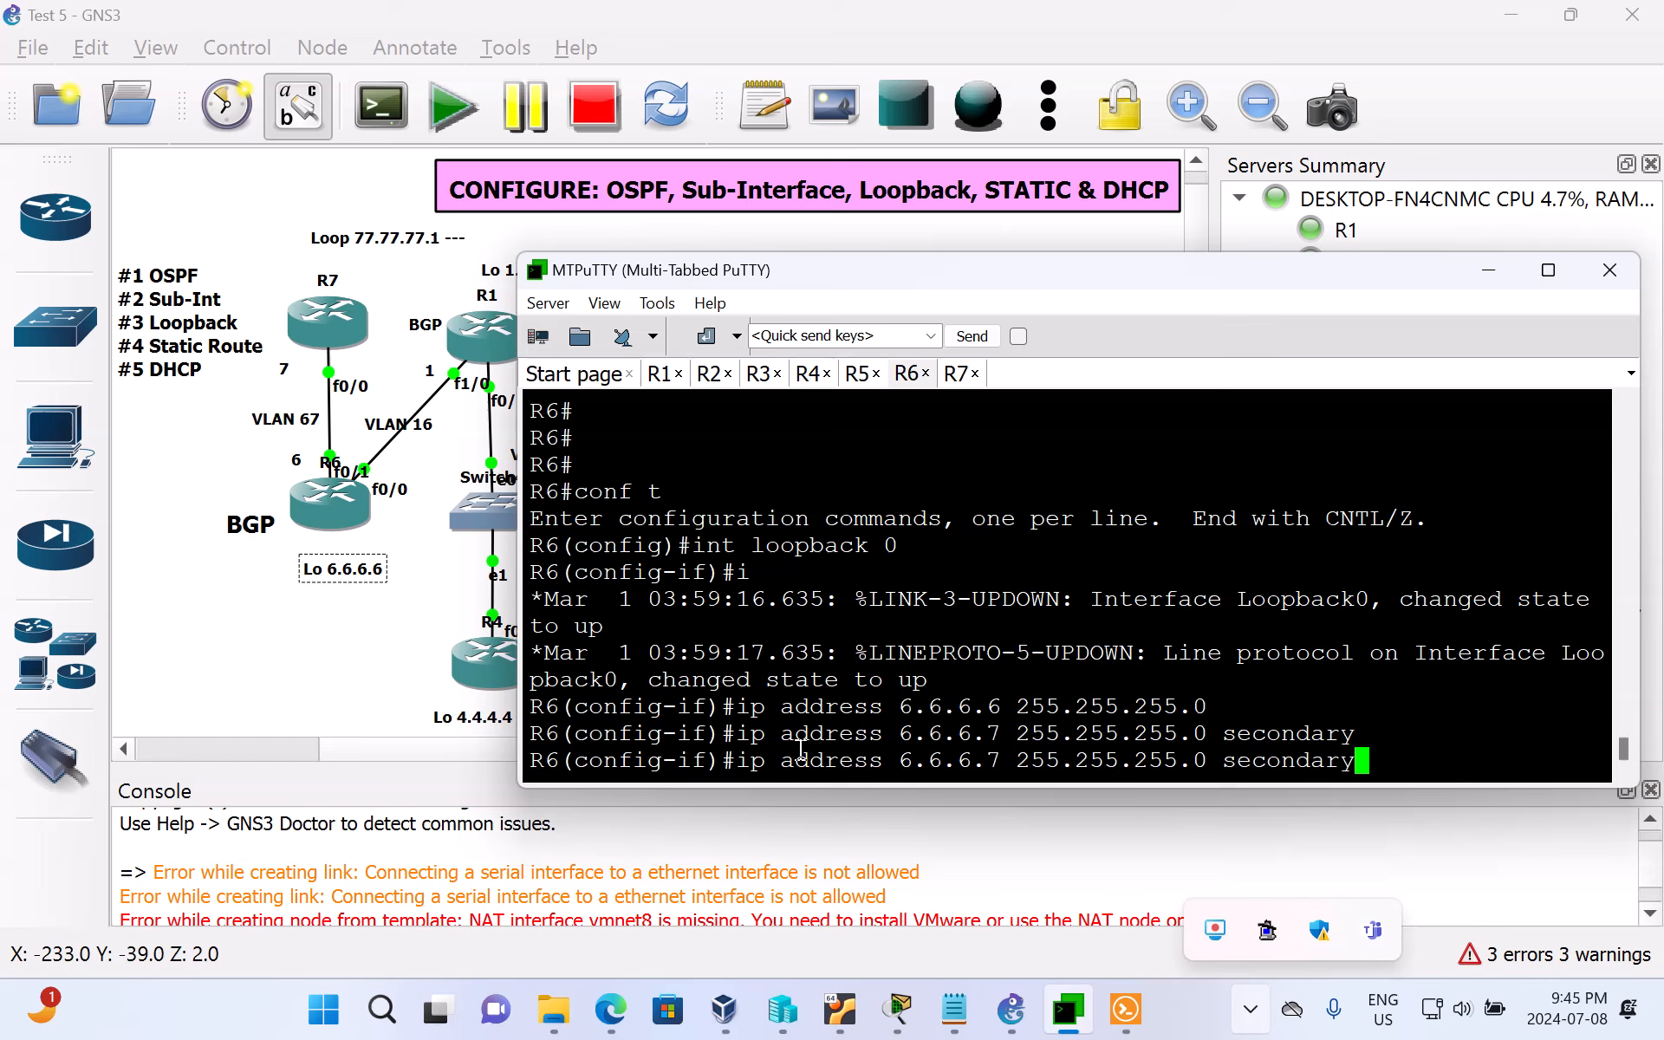
{"action": "key", "text": "Left"}
{"action": "key", "text": "Left"}
{"action": "key", "text": "Left"}
{"action": "key", "text": "Left"}
{"action": "key", "text": "Left"}
{"action": "key", "text": "Left"}
{"action": "key", "text": "Left"}
{"action": "key", "text": "Left"}
{"action": "key", "text": "Left"}
{"action": "key", "text": "Left"}
{"action": "key", "text": "Left"}
{"action": "key", "text": "Left"}
{"action": "key", "text": "Left"}
{"action": "key", "text": "Left"}
{"action": "key", "text": "Left"}
{"action": "key", "text": "Left"}
{"action": "key", "text": "Left"}
{"action": "key", "text": "Left"}
{"action": "key", "text": "Left"}
{"action": "key", "text": "Left"}
{"action": "key", "text": "Left"}
{"action": "key", "text": "Left"}
{"action": "key", "text": "Left"}
{"action": "key", "text": "Left"}
{"action": "key", "text": "BackSpace"}
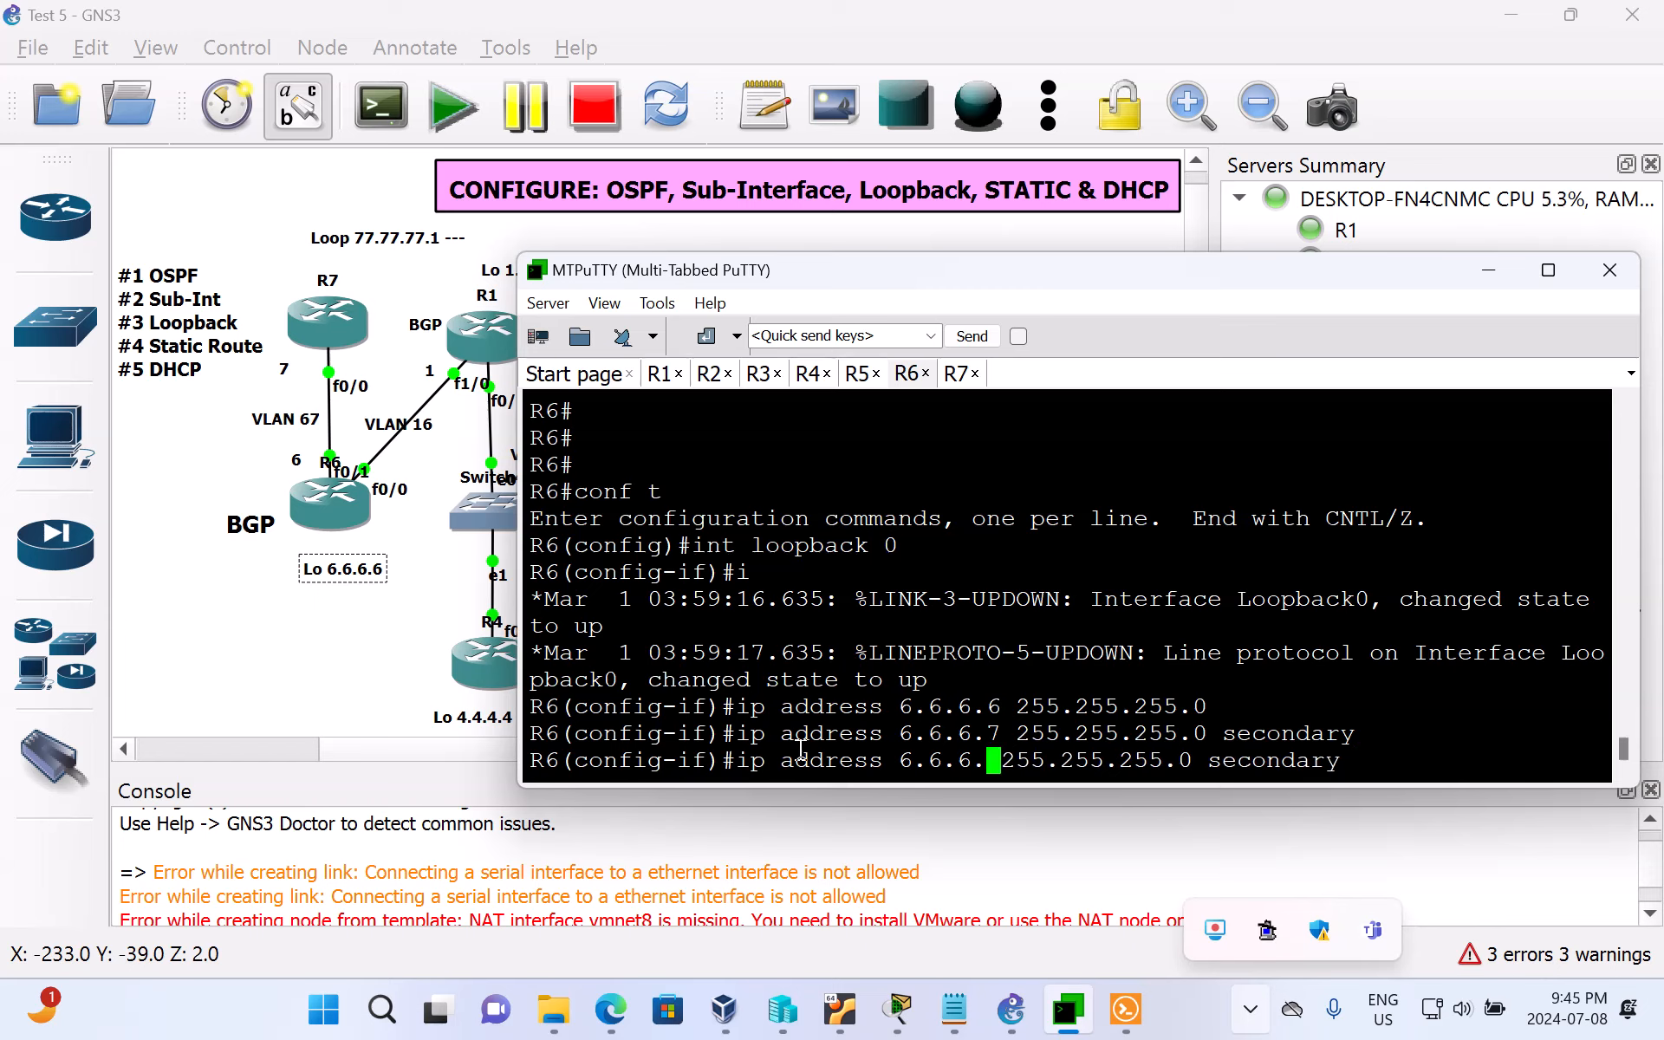
{"action": "type", "text": "8"}
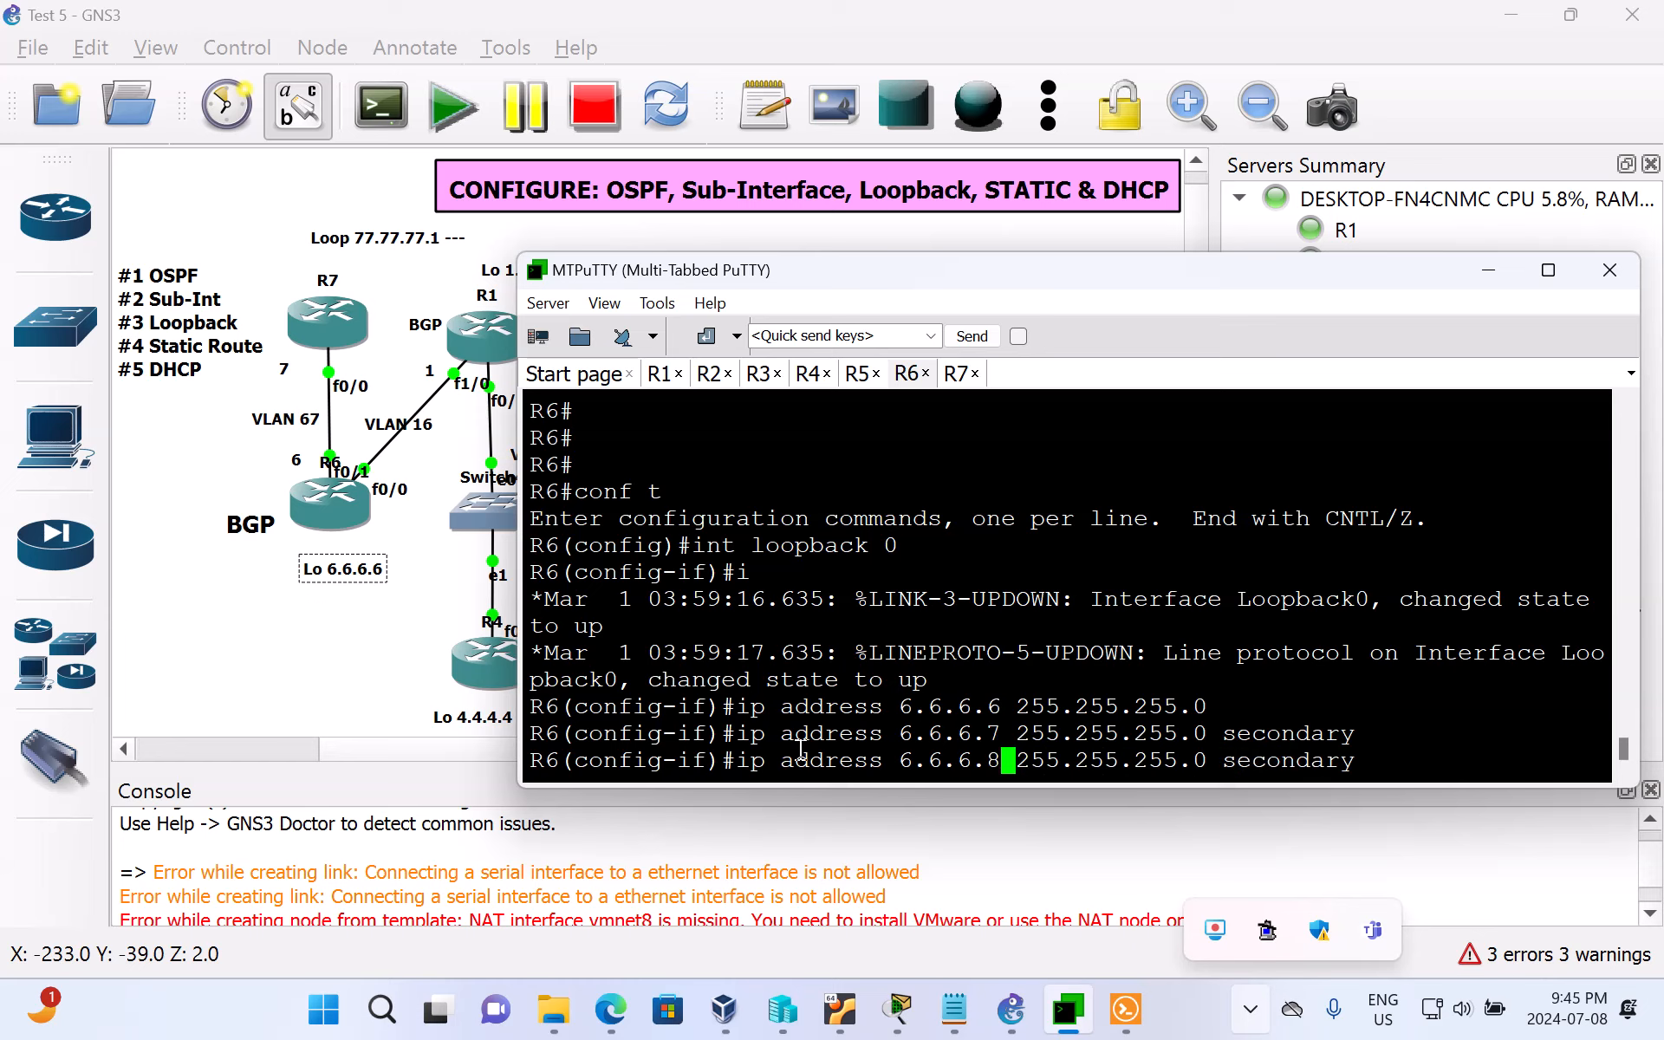
{"action": "key", "text": "Return"}
Step: Add 6.6.6.9 with mask 255.255.255.0 as a further secondary address on R6's loopback 0
{"action": "key", "text": "Up"}
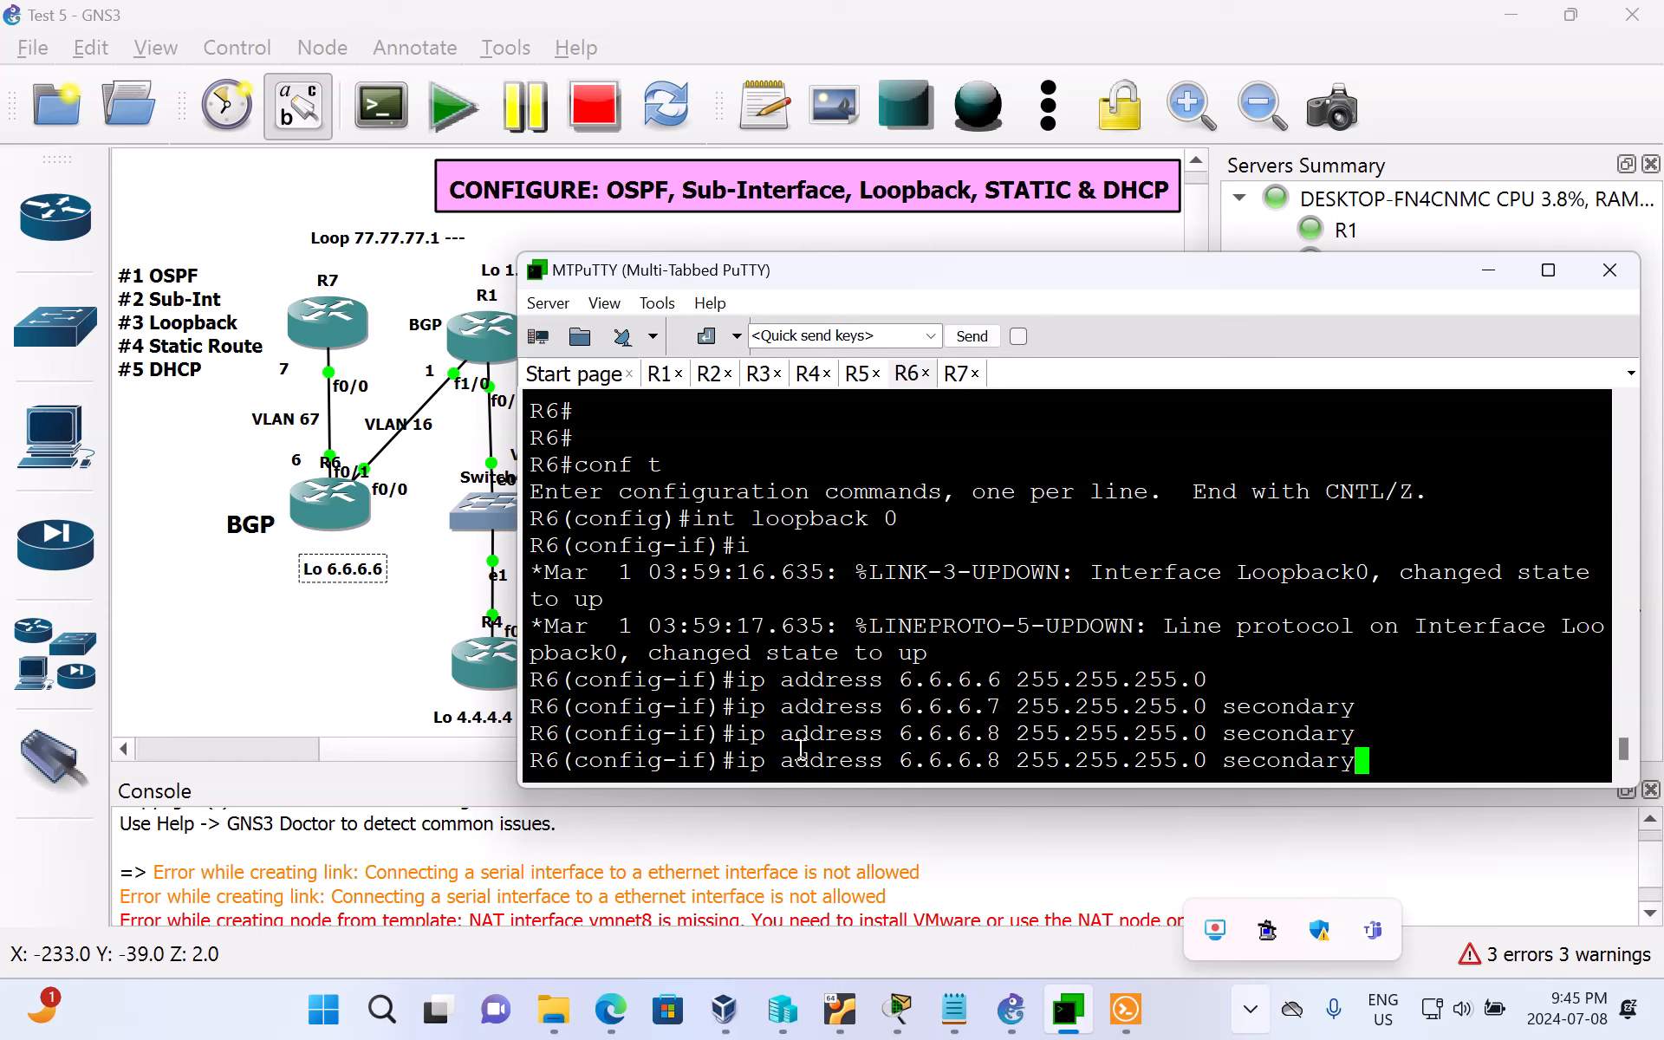
{"action": "key", "text": "Left"}
{"action": "key", "text": "Left"}
{"action": "key", "text": "Left"}
{"action": "key", "text": "Left"}
{"action": "key", "text": "Left"}
{"action": "key", "text": "Left"}
{"action": "key", "text": "Left"}
{"action": "key", "text": "Left"}
{"action": "key", "text": "Left"}
{"action": "key", "text": "Left"}
{"action": "key", "text": "Left"}
{"action": "key", "text": "Left"}
{"action": "key", "text": "Left"}
{"action": "key", "text": "Left"}
{"action": "key", "text": "Left"}
{"action": "key", "text": "Left"}
{"action": "key", "text": "Left"}
{"action": "key", "text": "Left"}
{"action": "key", "text": "Left"}
{"action": "key", "text": "Left"}
{"action": "key", "text": "Left"}
{"action": "key", "text": "Left"}
{"action": "key", "text": "Left"}
{"action": "key", "text": "Left"}
{"action": "key", "text": "BackSpace"}
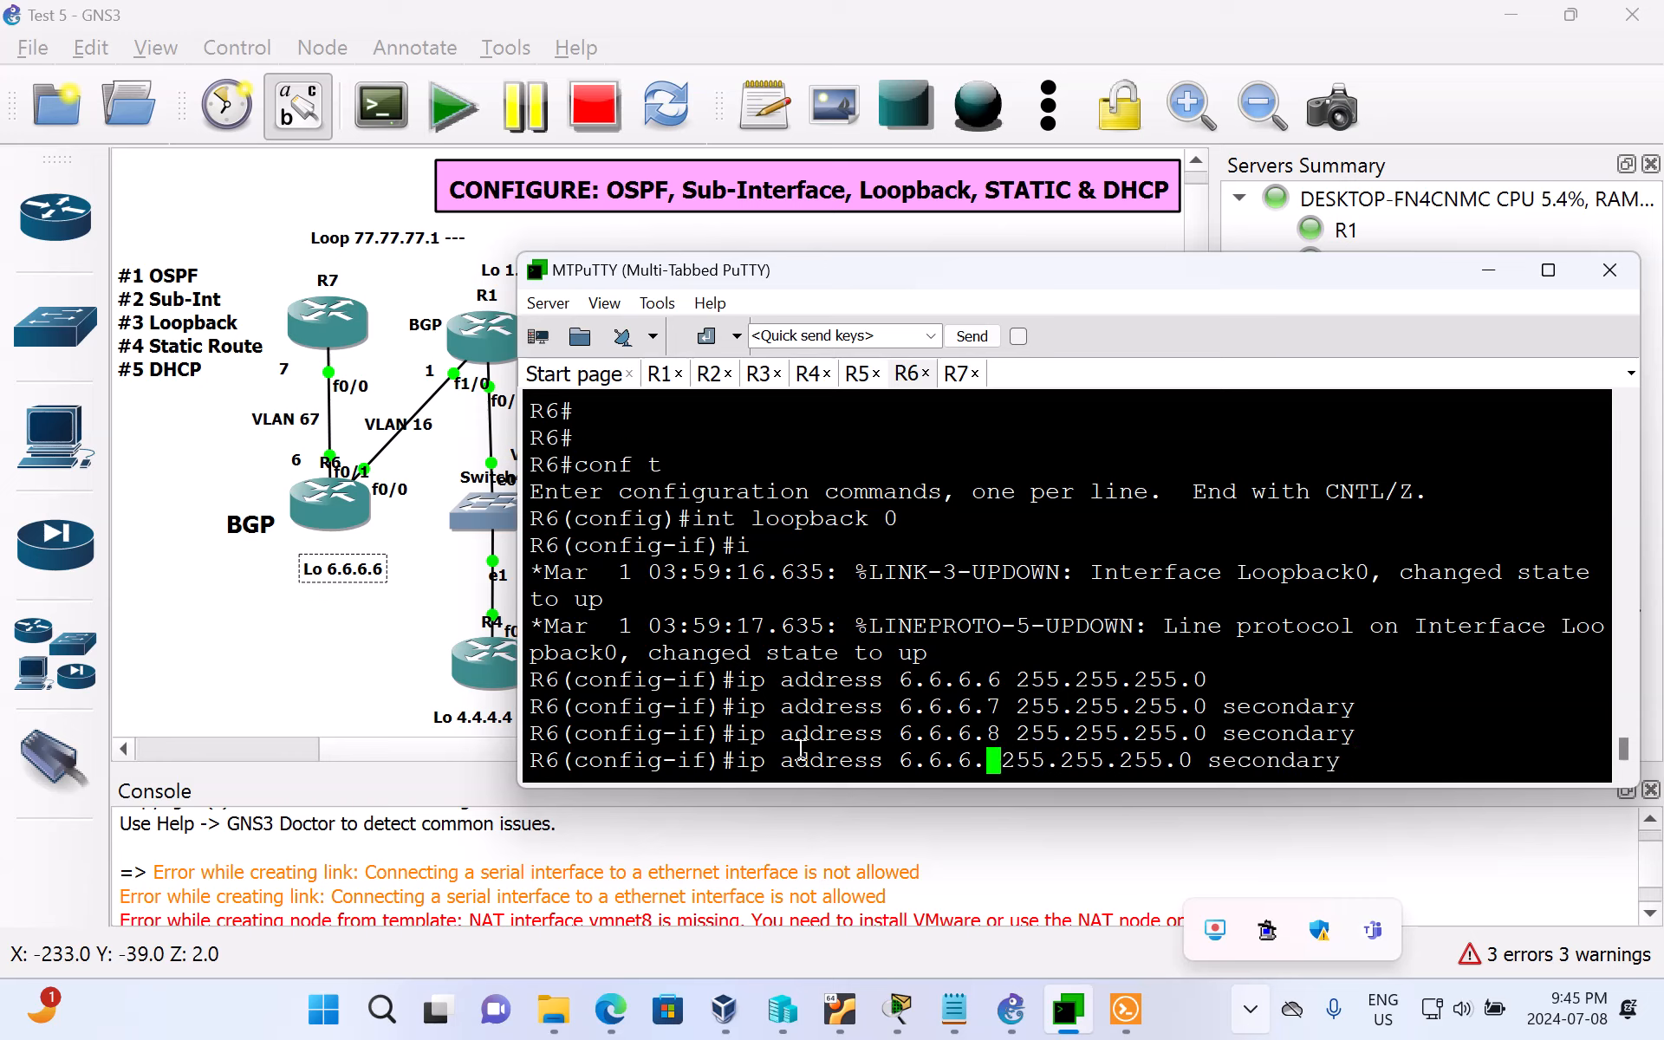
{"action": "type", "text": "9"}
{"action": "key", "text": "Return"}
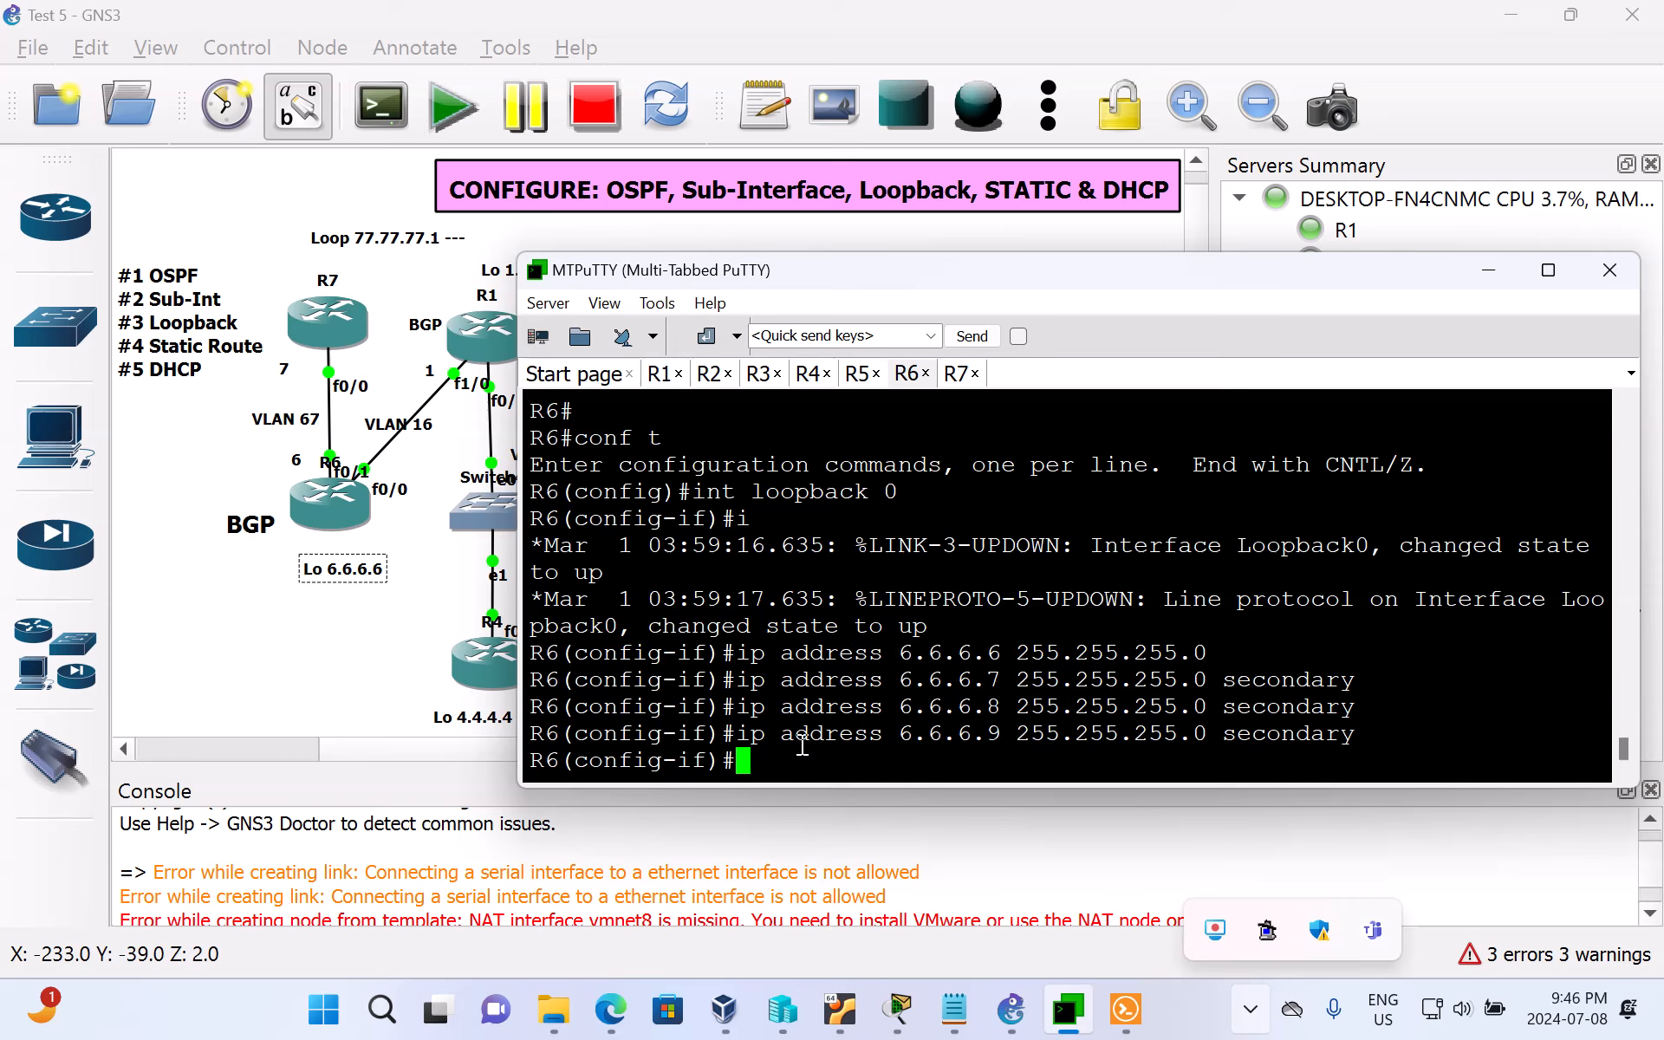
Step: Exit interface and global configuration modes on R6 to return to the privileged EXEC prompt
{"action": "type", "text": "exit"}
{"action": "key", "text": "Return"}
{"action": "type", "text": "exit"}
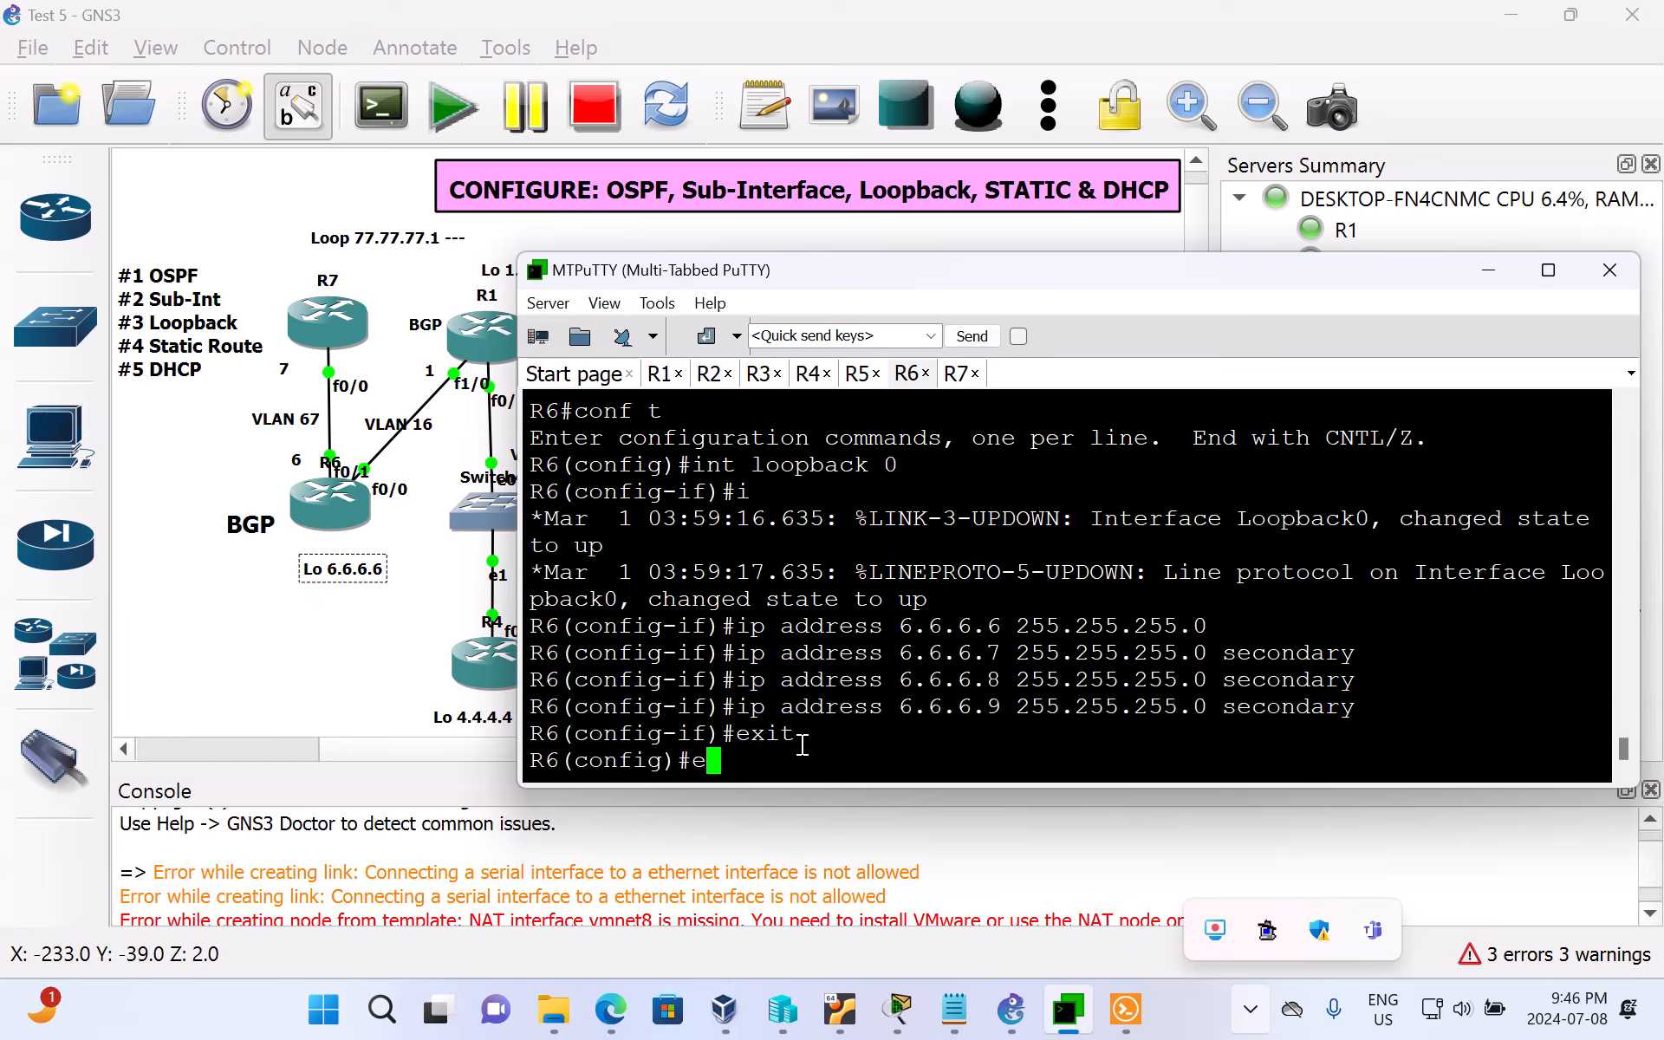
{"action": "key", "text": "Return"}
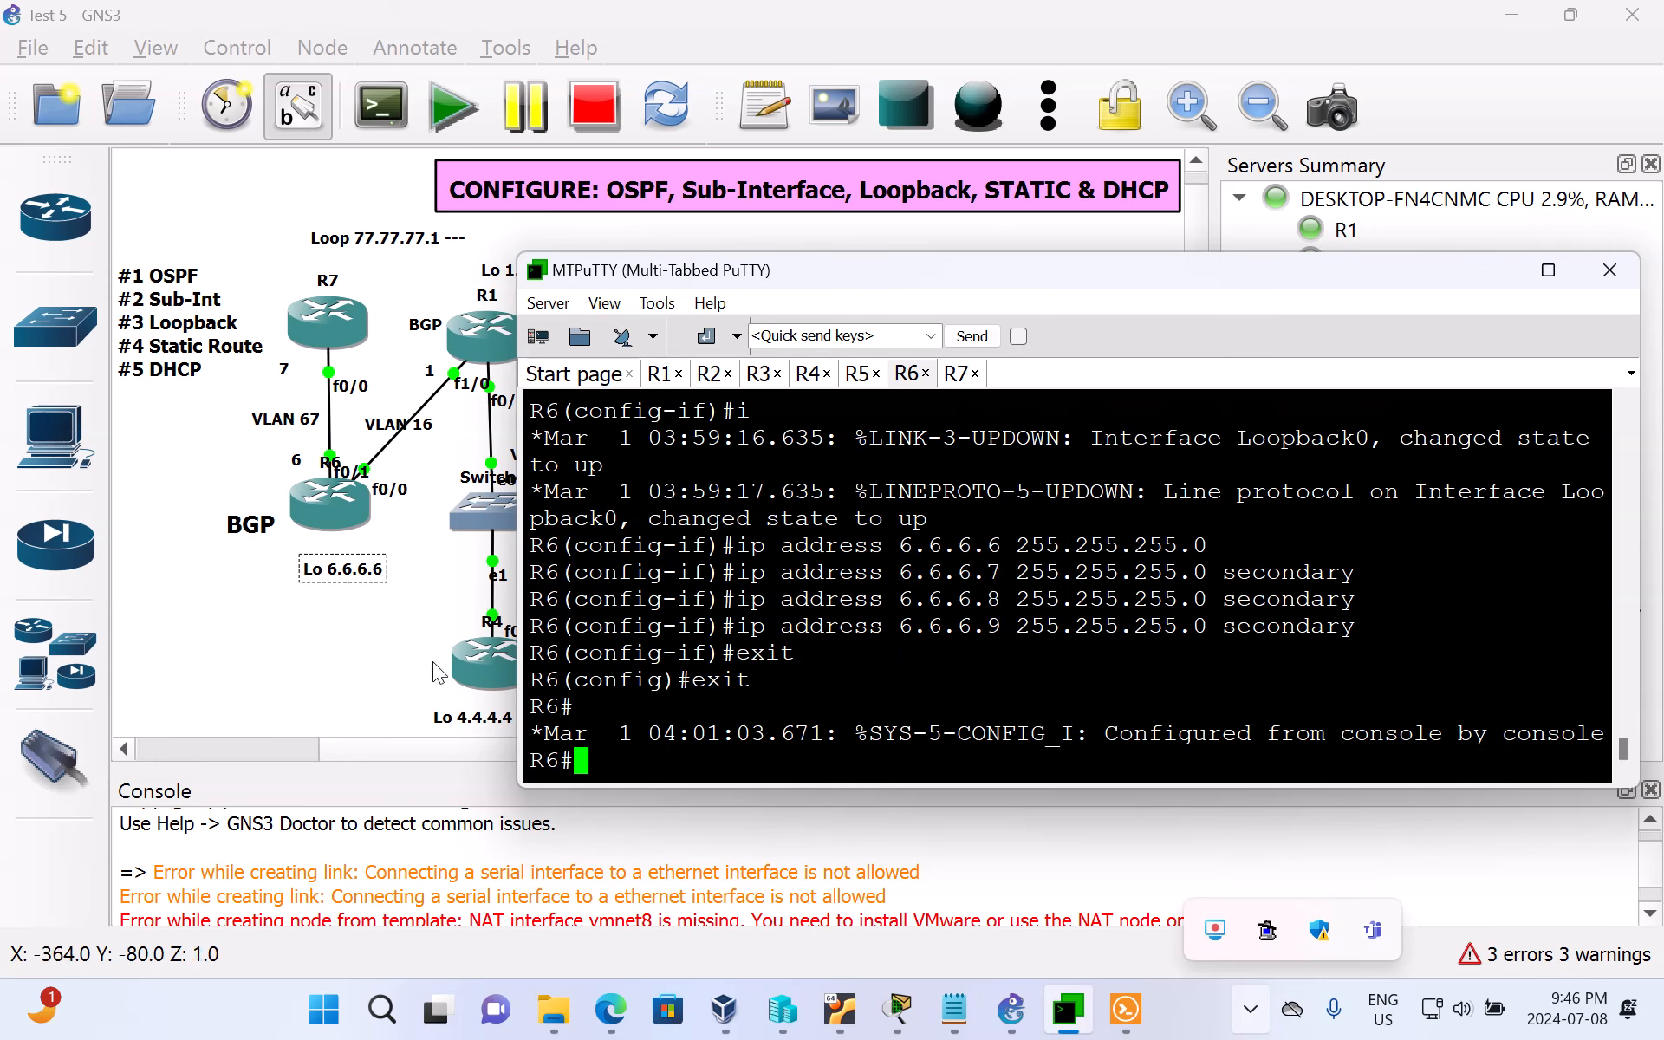
Step: Switch to the GNS3 topology and highlight the #4 Static Route item in the task list note
{"action": "left_click", "coordinate": [161, 433]}
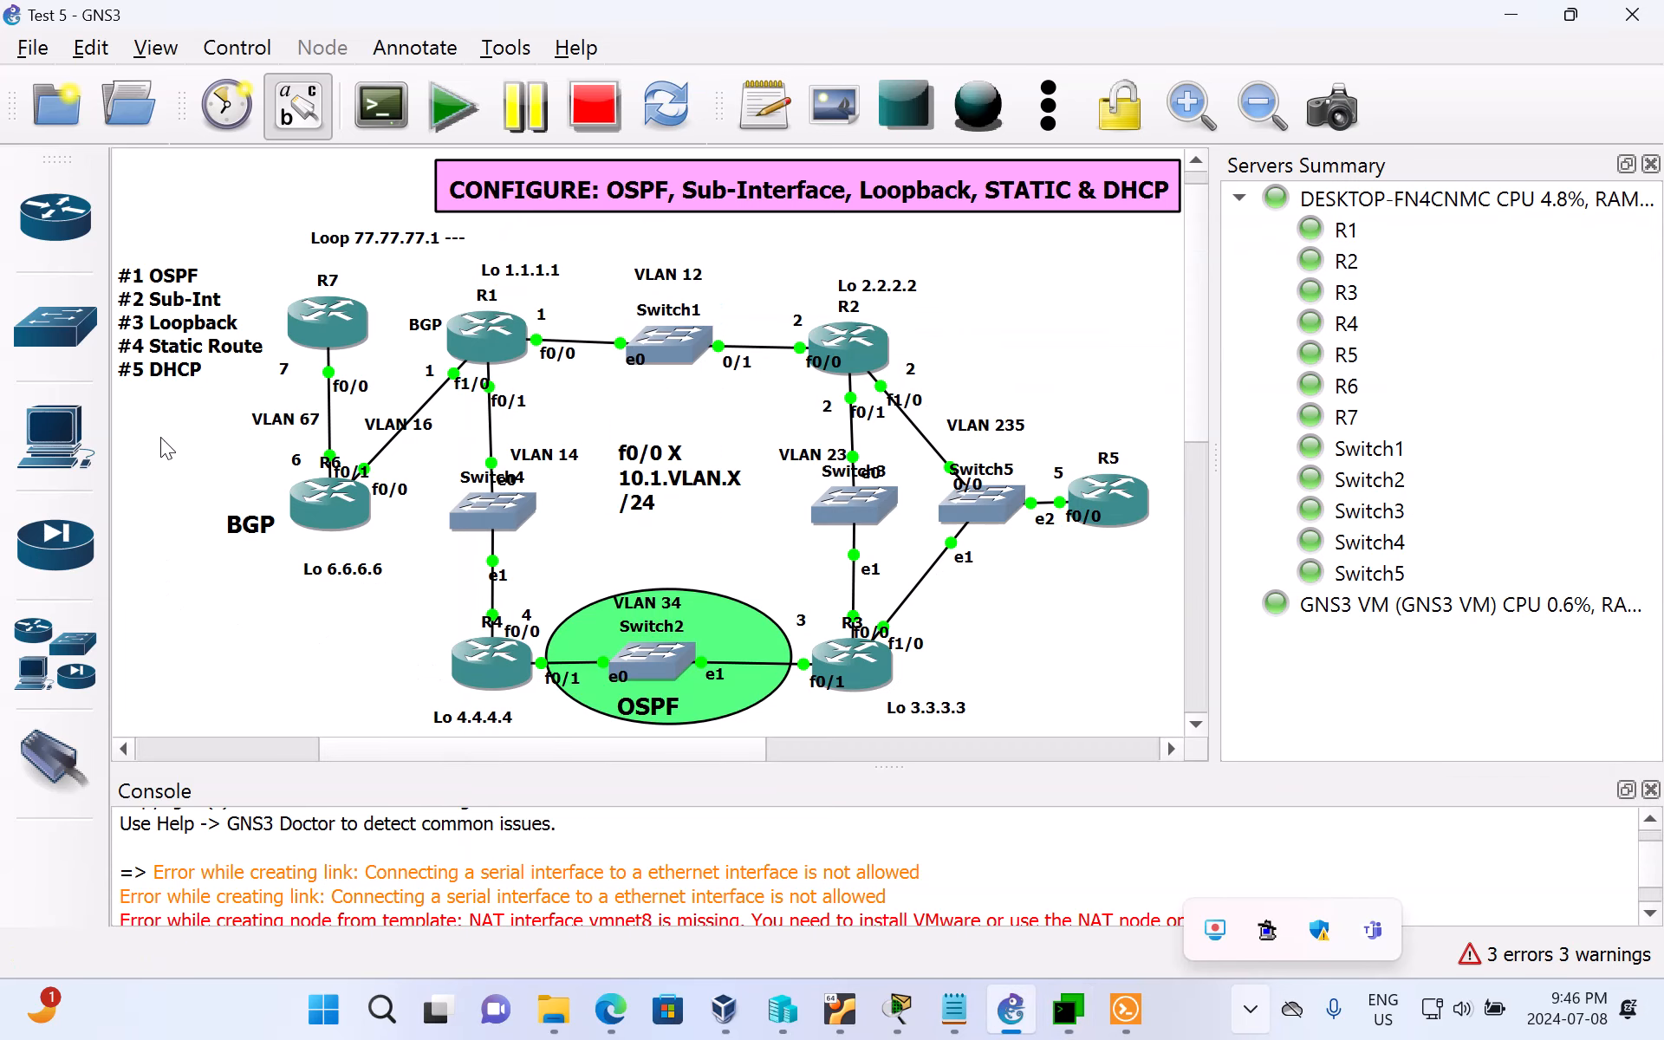
{"action": "left_click", "coordinate": [133, 348]}
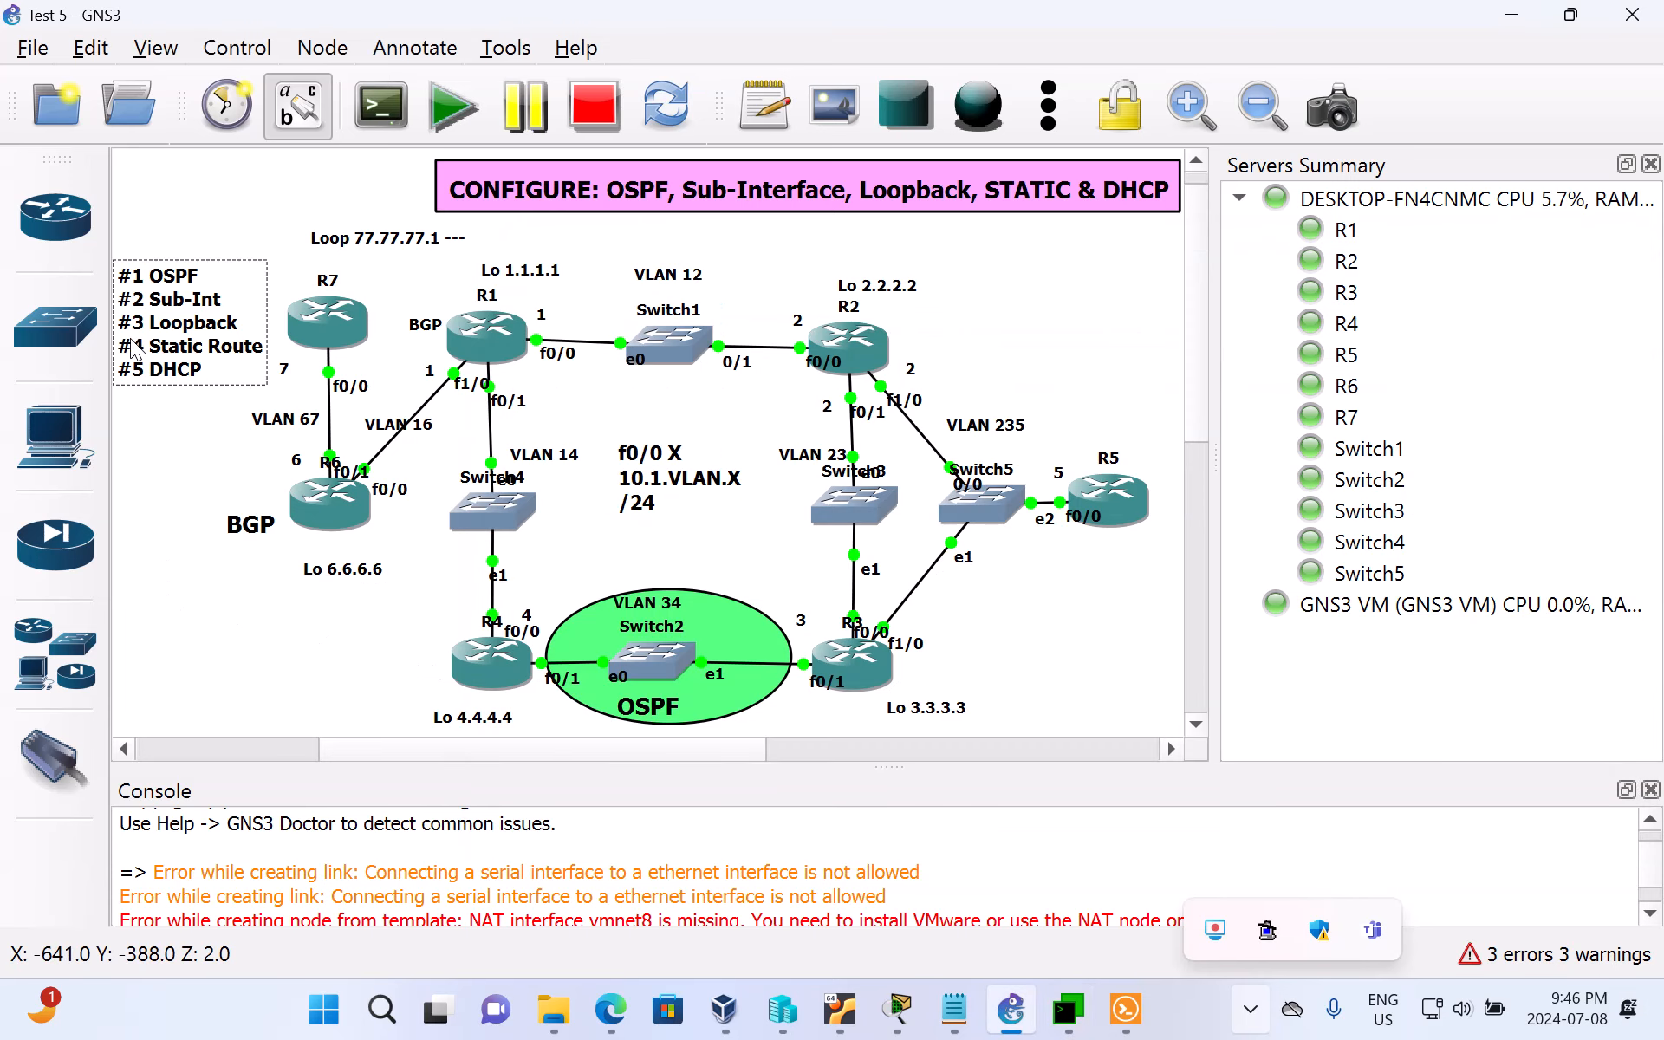
{"action": "left_click_drag", "start_coordinate": [132, 349], "coordinate": [136, 355]}
{"action": "double_click", "coordinate": [136, 356]}
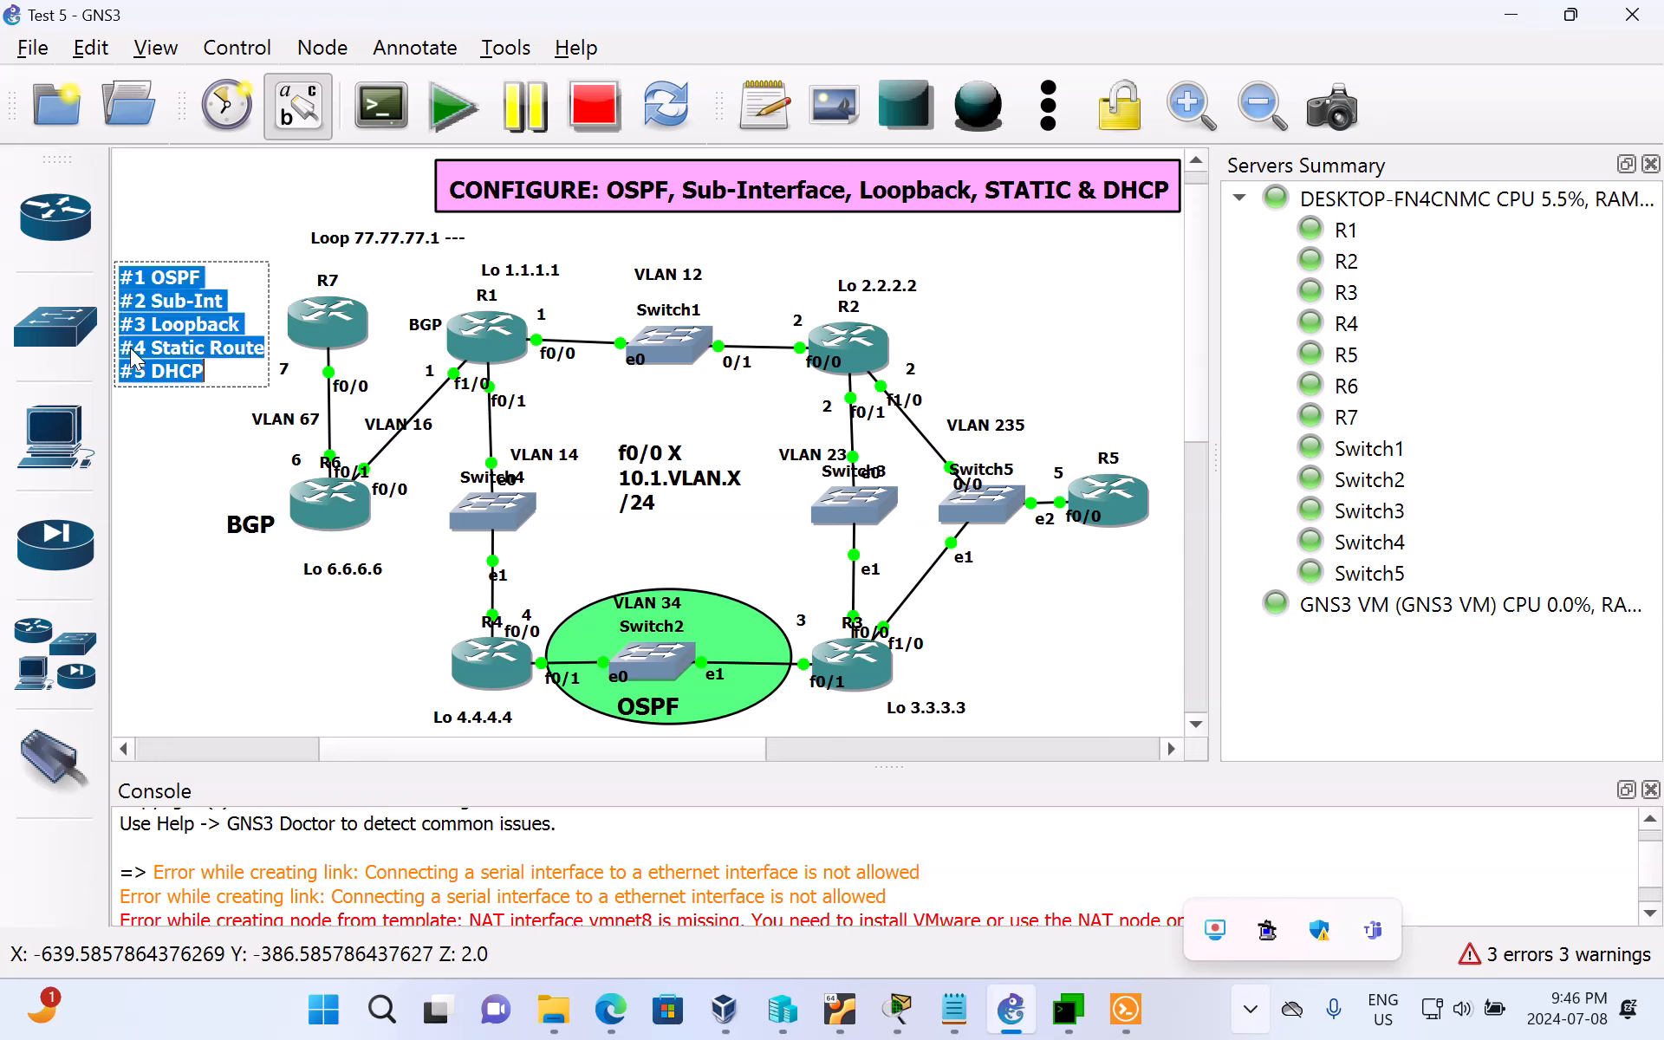
{"action": "left_click", "coordinate": [132, 351]}
{"action": "left_click_drag", "start_coordinate": [131, 350], "coordinate": [270, 356]}
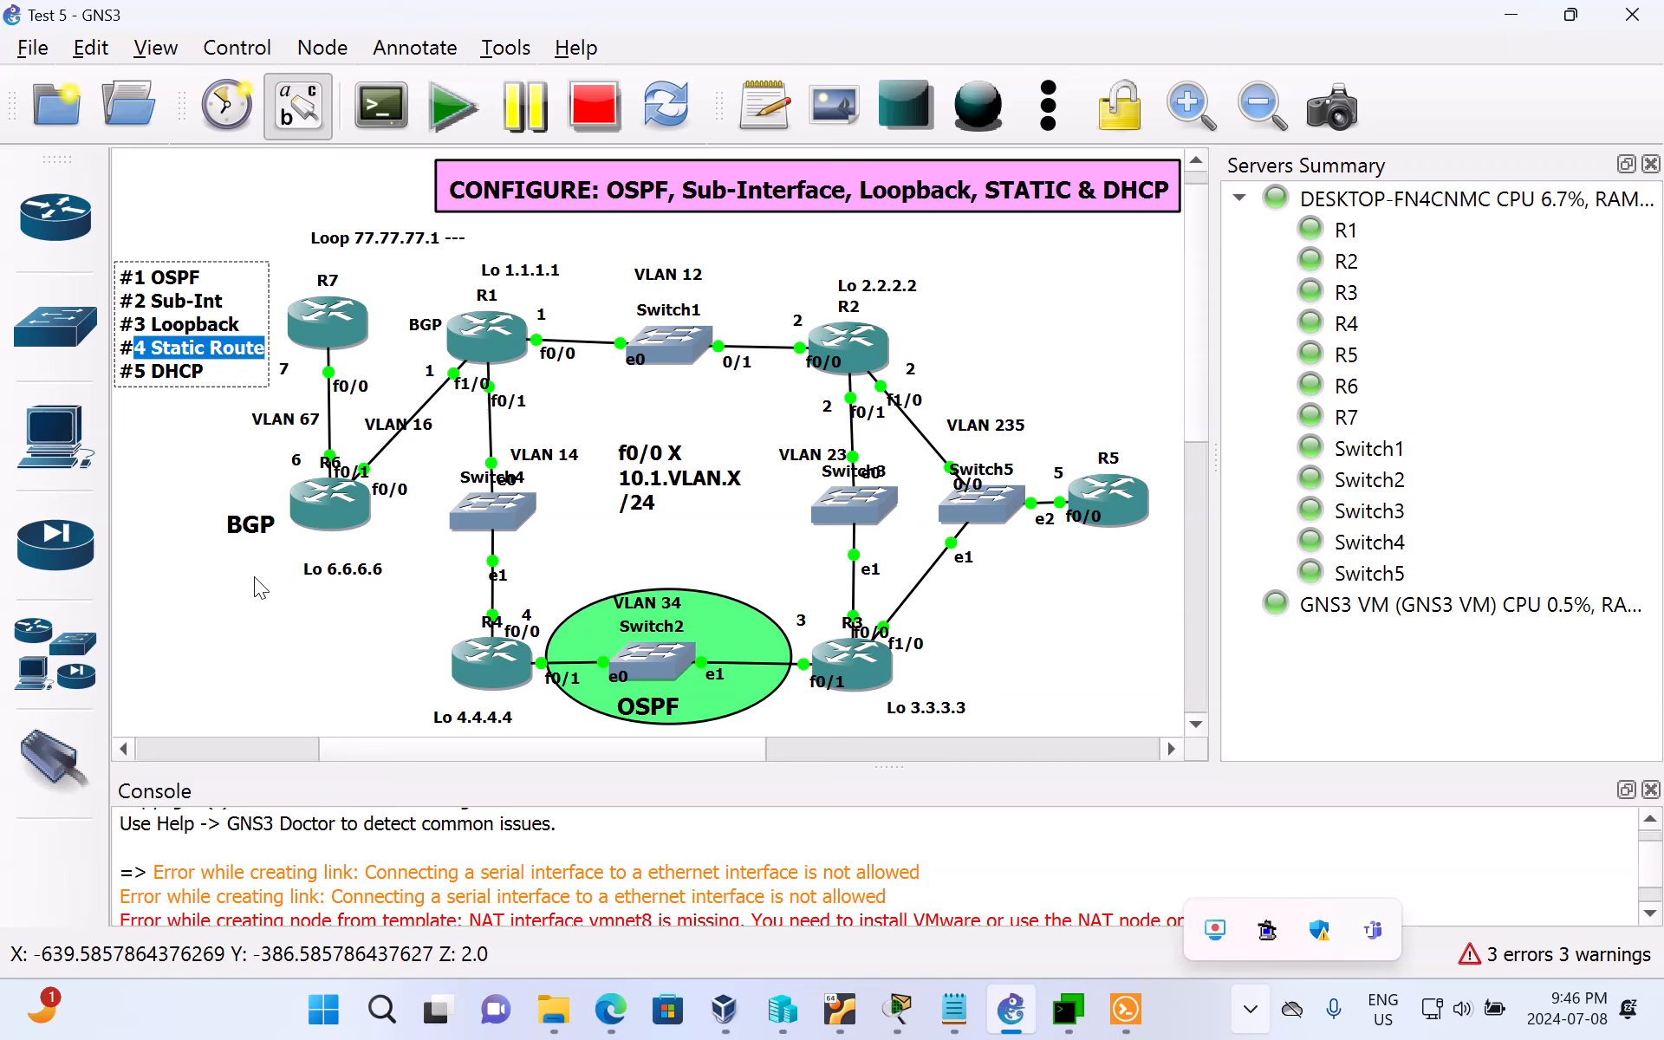
Step: Deselect the task list note, return to MTPuTTY and bring up a fresh prompt on R6's console
{"action": "left_click", "coordinate": [412, 407]}
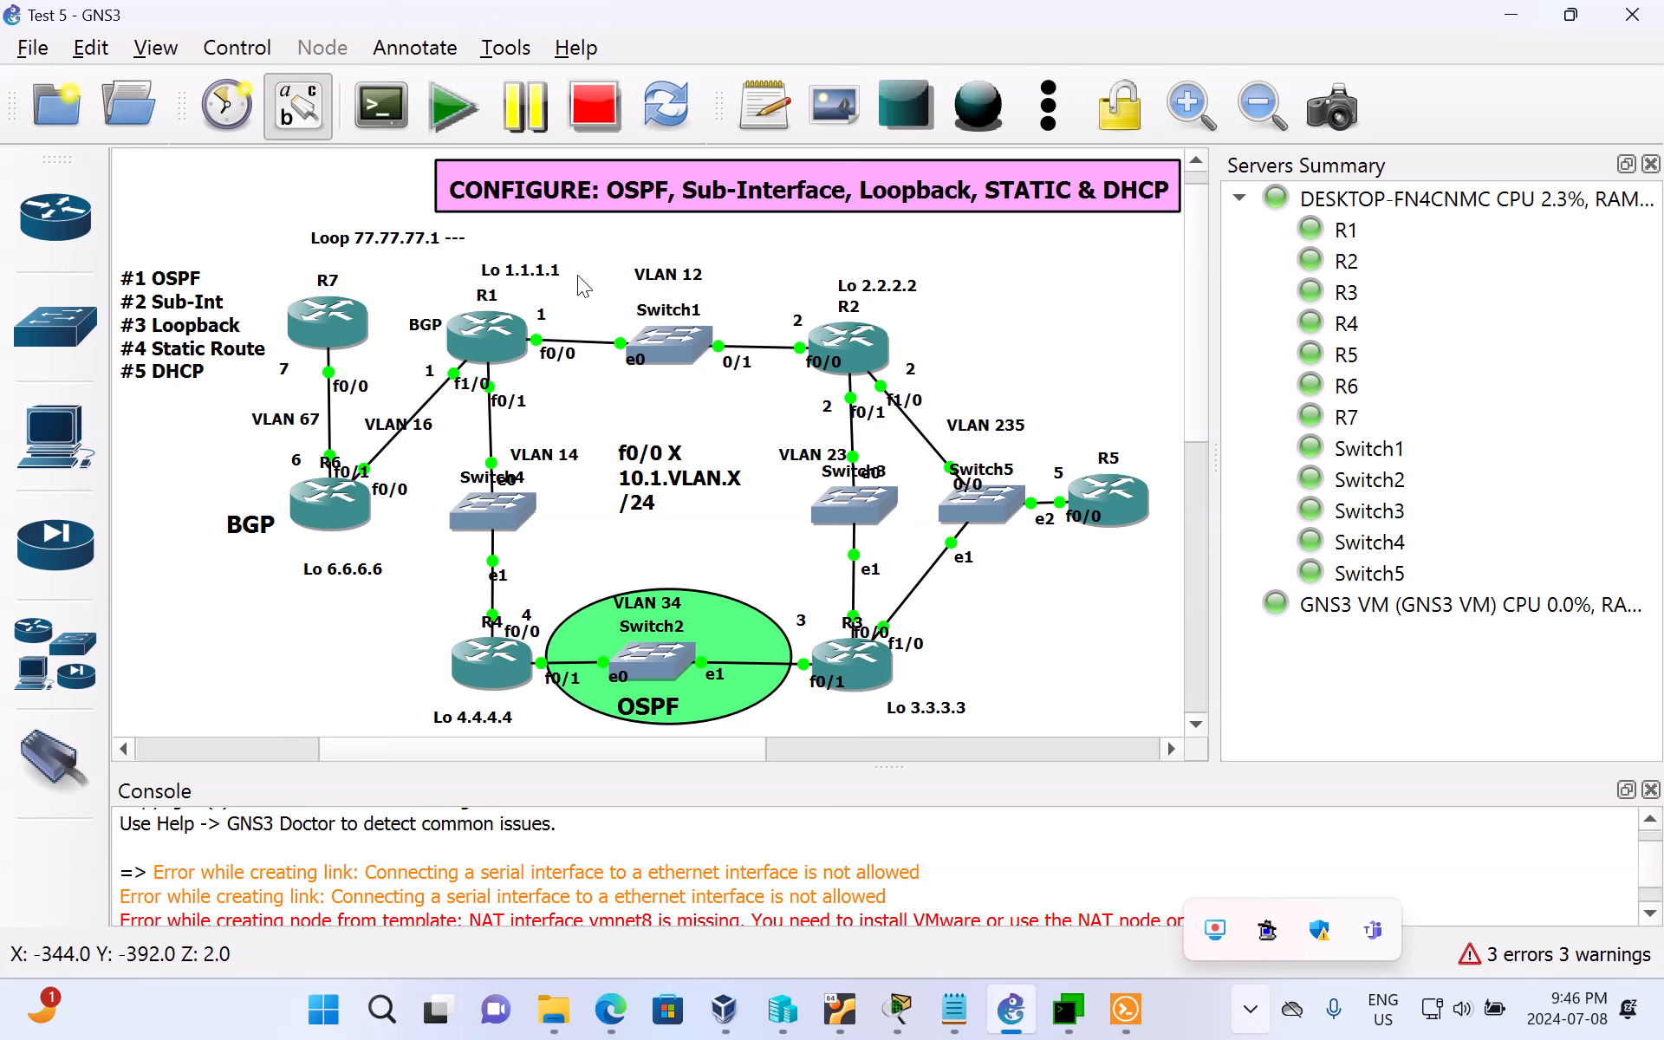
{"action": "left_click", "coordinate": [1068, 1009]}
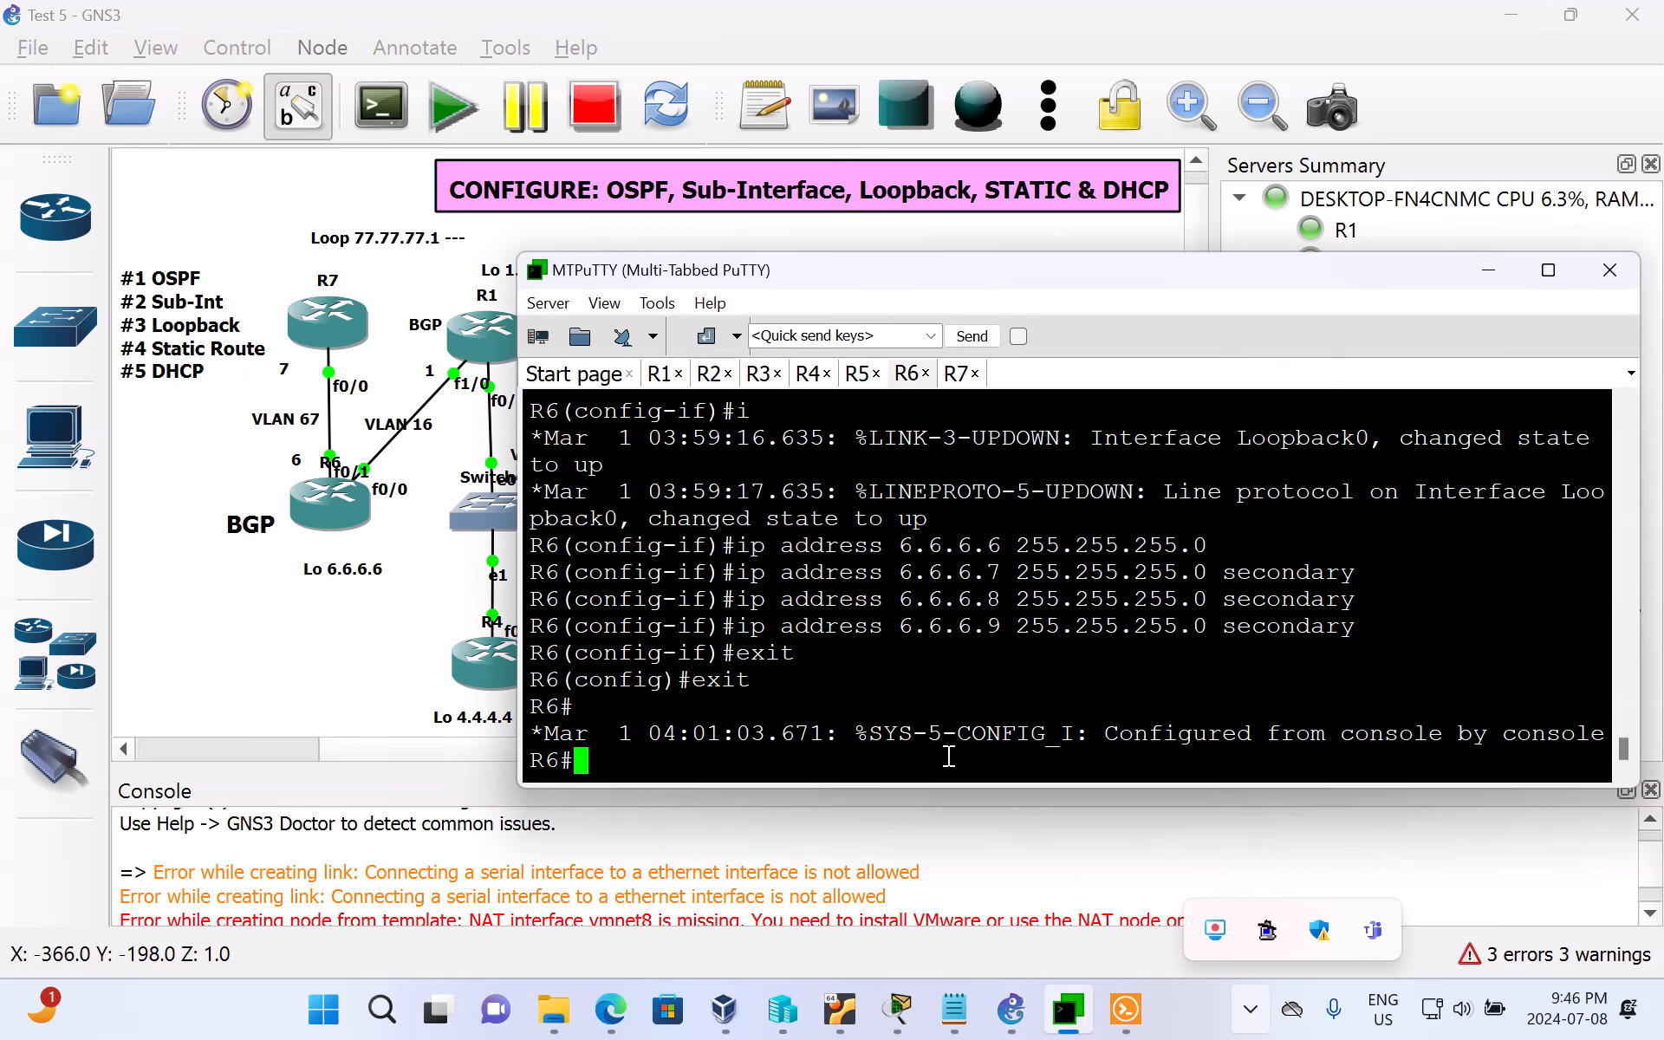
{"action": "key", "text": "Return"}
{"action": "key", "text": "Return"}
{"action": "key", "text": "Return"}
{"action": "key", "text": "Return"}
{"action": "key", "text": "Return"}
{"action": "key", "text": "Return"}
{"action": "key", "text": "Return"}
{"action": "key", "text": "Return"}
{"action": "key", "text": "Return"}
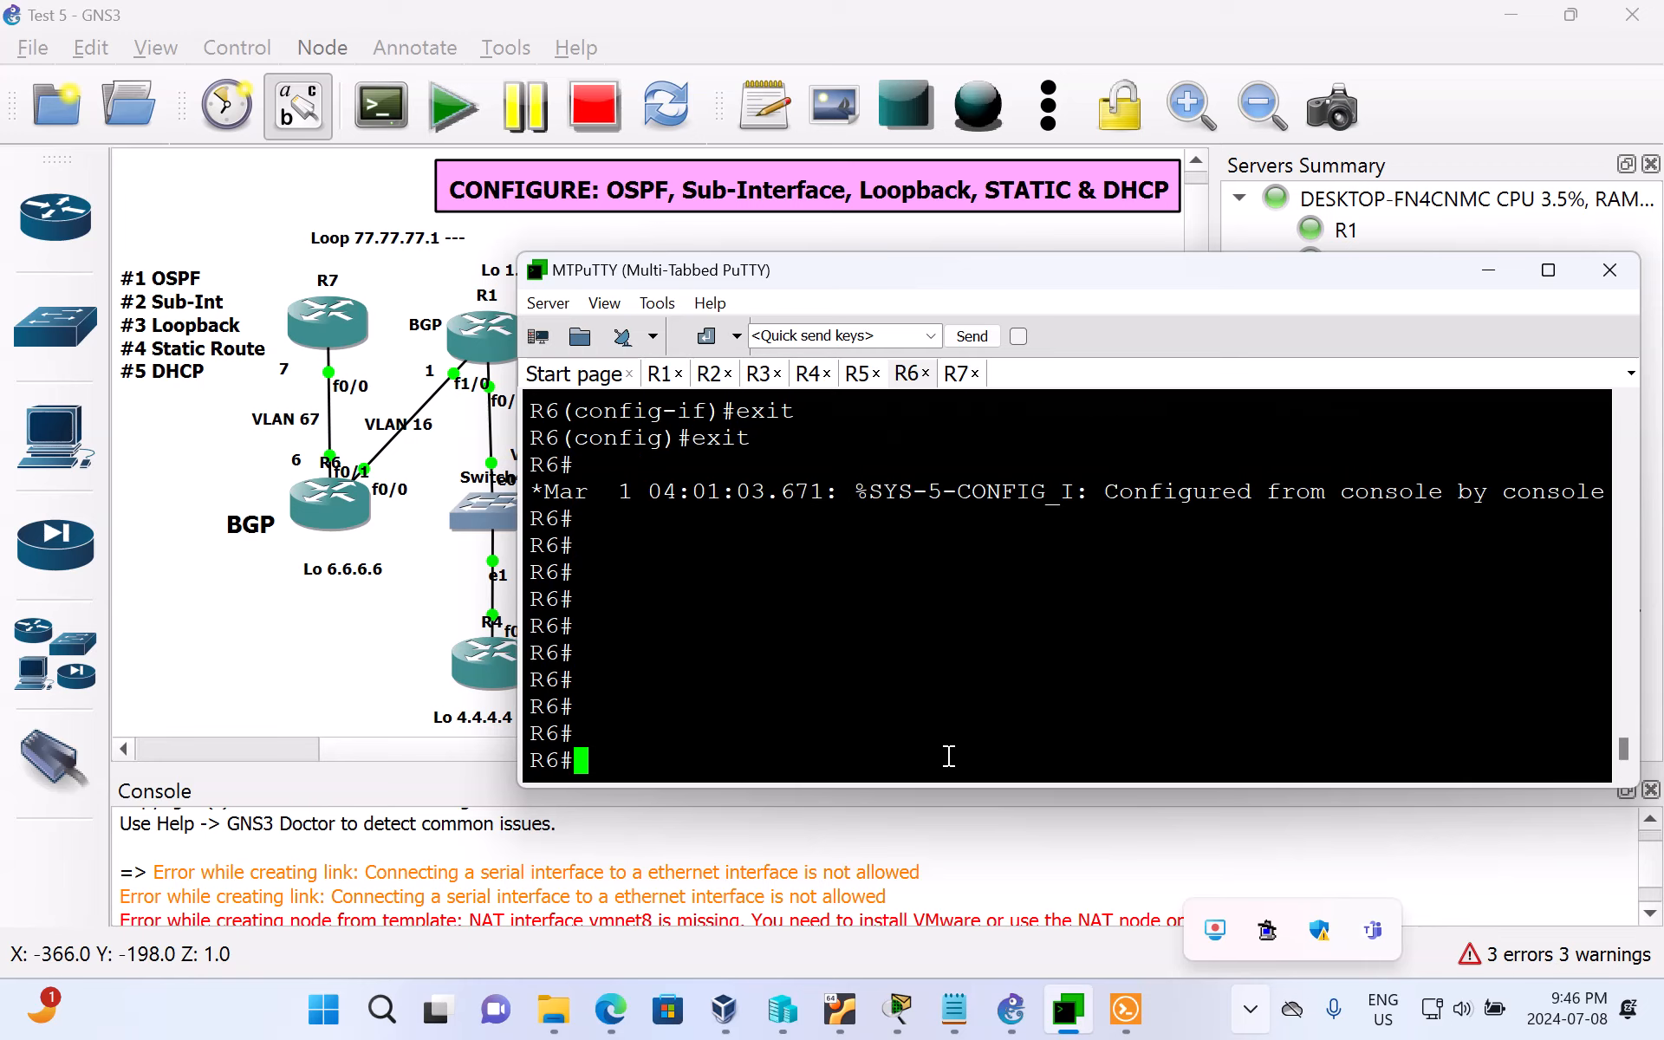
Step: Ping R1's VLAN 16 interface address 10.1.16.1 from the R6 console
{"action": "type", "text": "ping 10"}
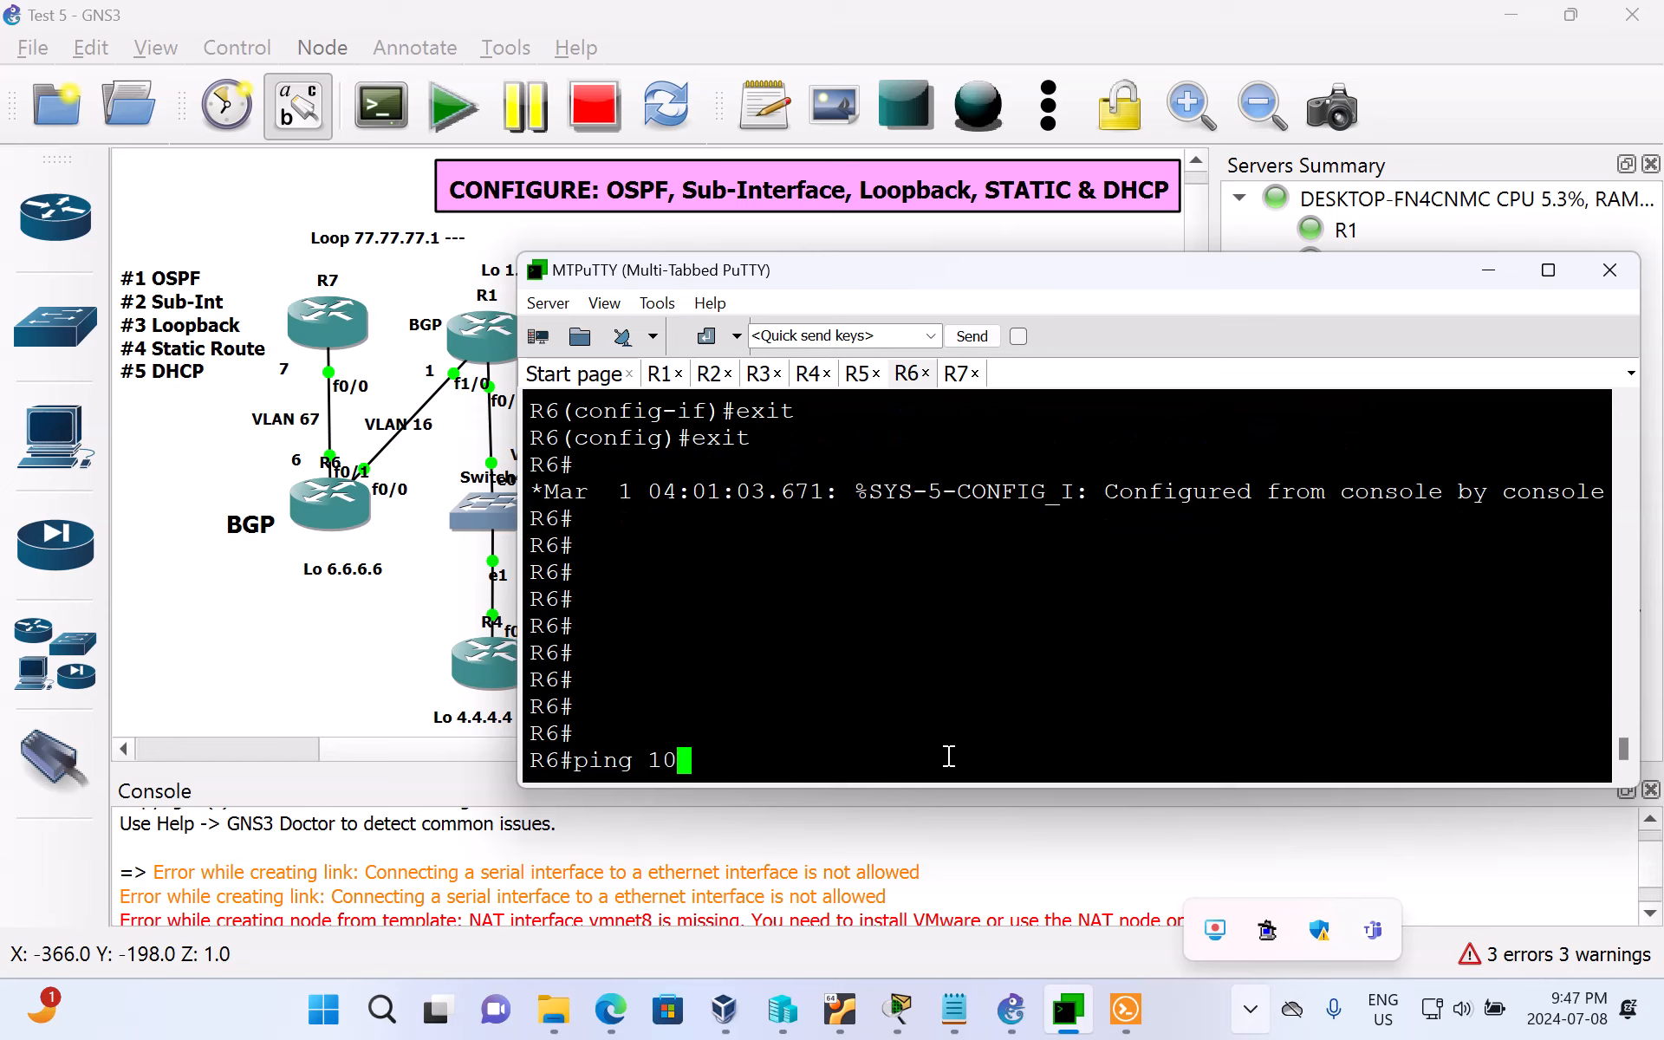
{"action": "type", "text": ".1.16.1"}
{"action": "key", "text": "Return"}
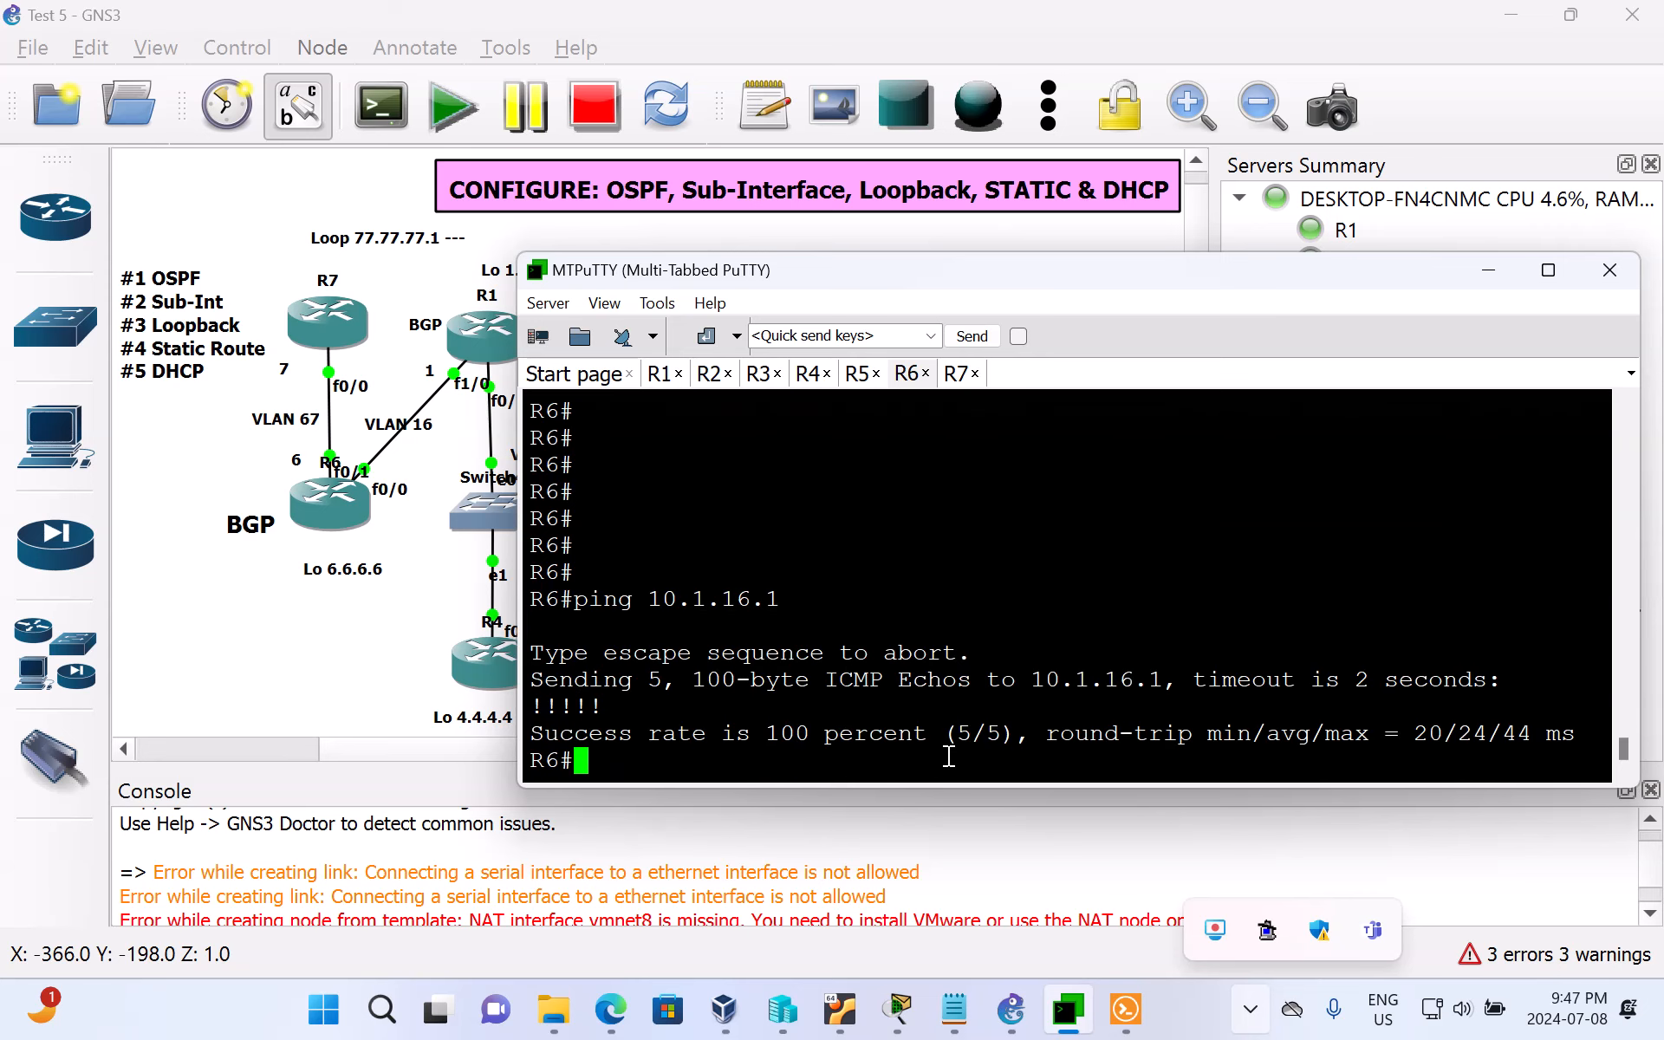
Step: Ping R1's loopback address 1.1.1.1 from R6 and bring up a fresh prompt
{"action": "key", "text": "BackSpace"}
{"action": "key", "text": "BackSpace"}
{"action": "type", "text": "ping 1.1.1.1"}
{"action": "key", "text": "Return"}
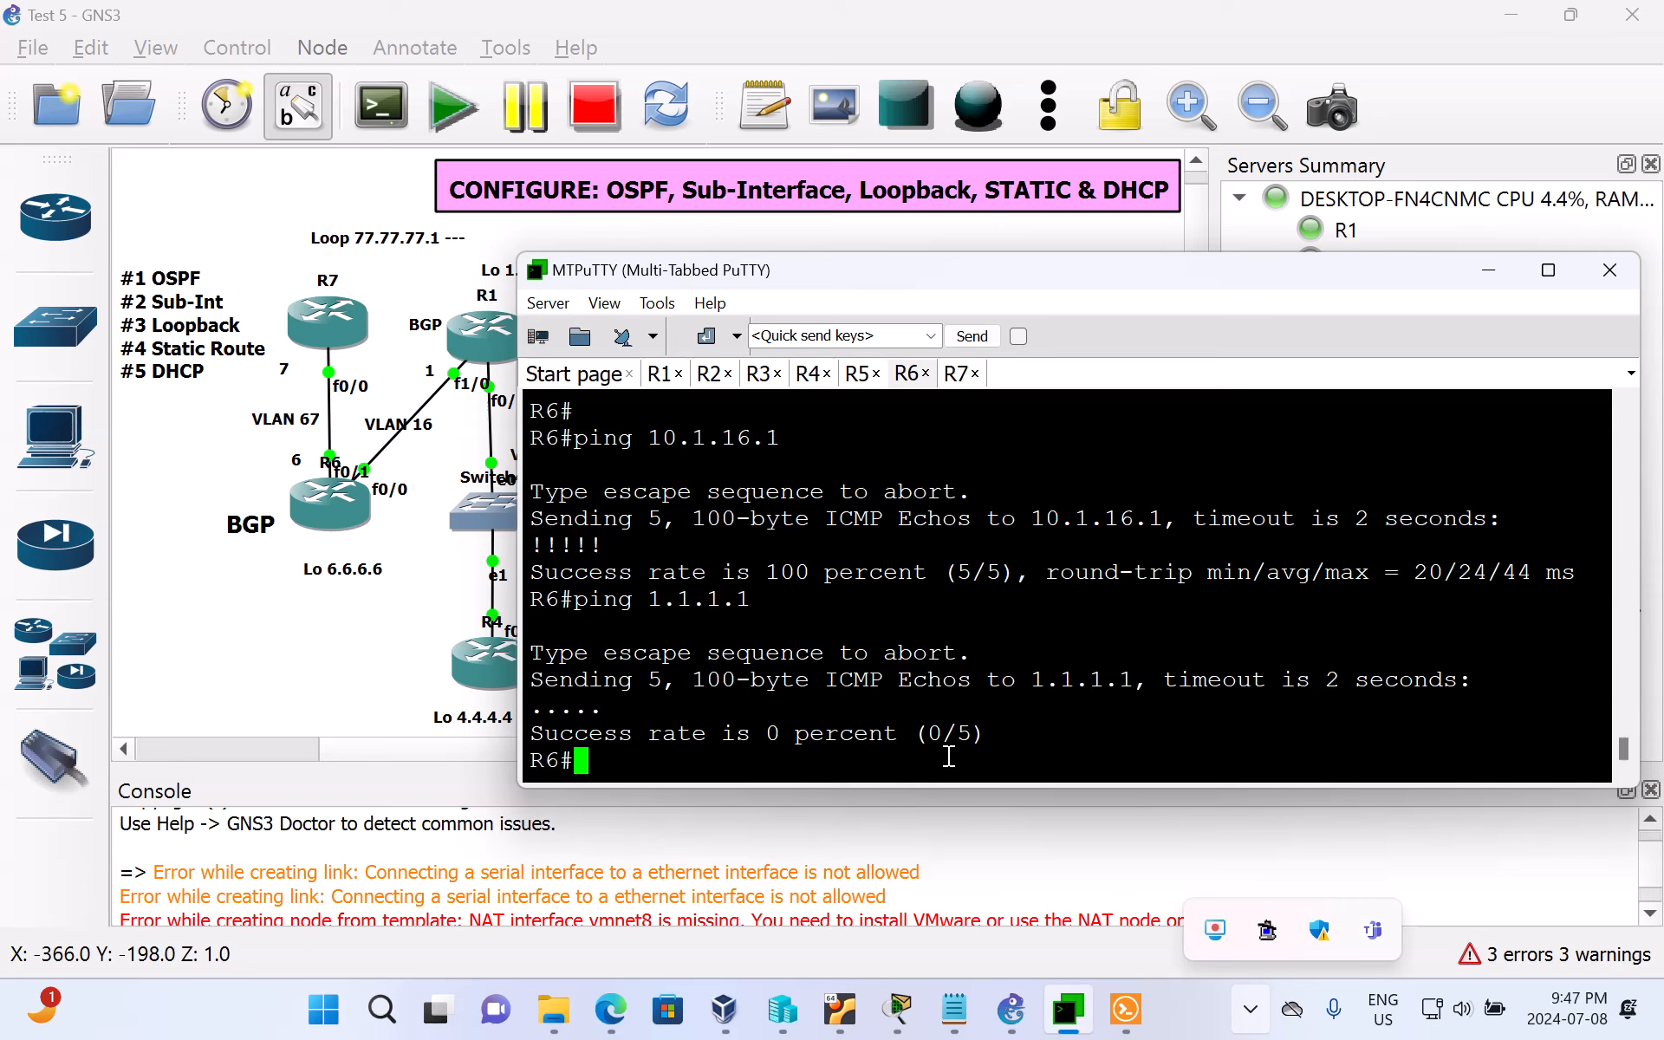
{"action": "key", "text": "Return"}
{"action": "key", "text": "Return"}
{"action": "key", "text": "Return"}
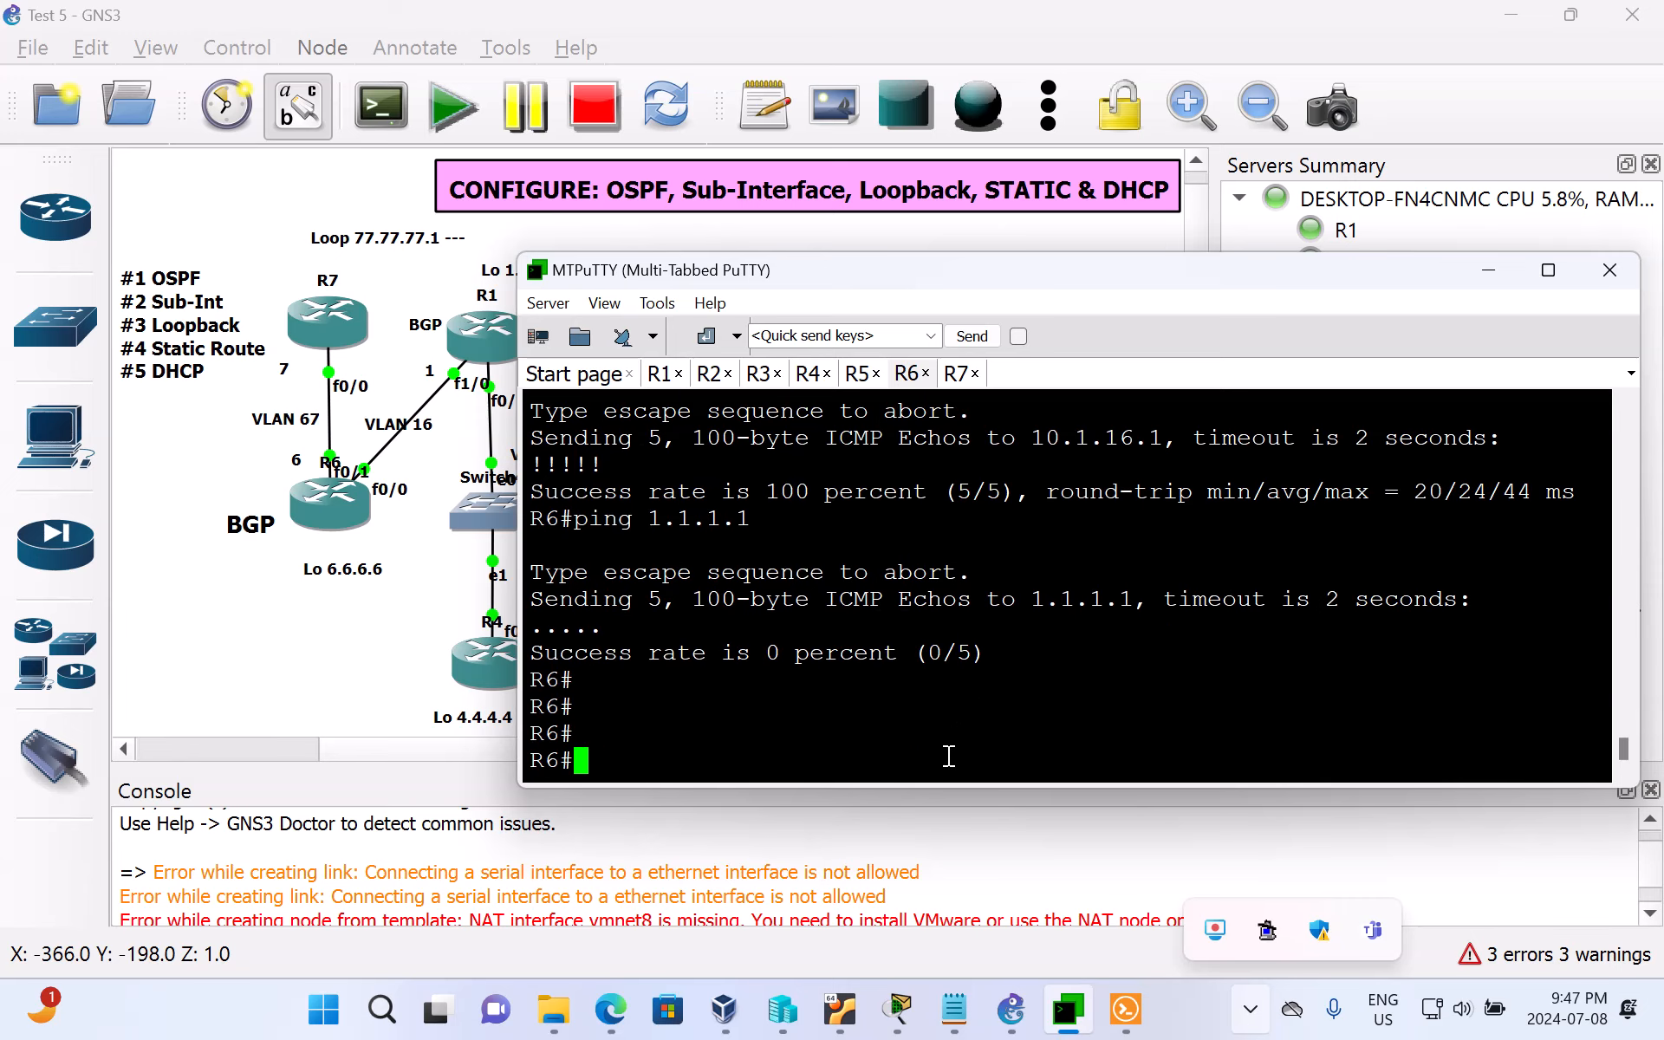
Step: View R1 in the GNS3 topology, then return to MTPuTTY and enter global configuration mode on R6
{"action": "left_click", "coordinate": [475, 316]}
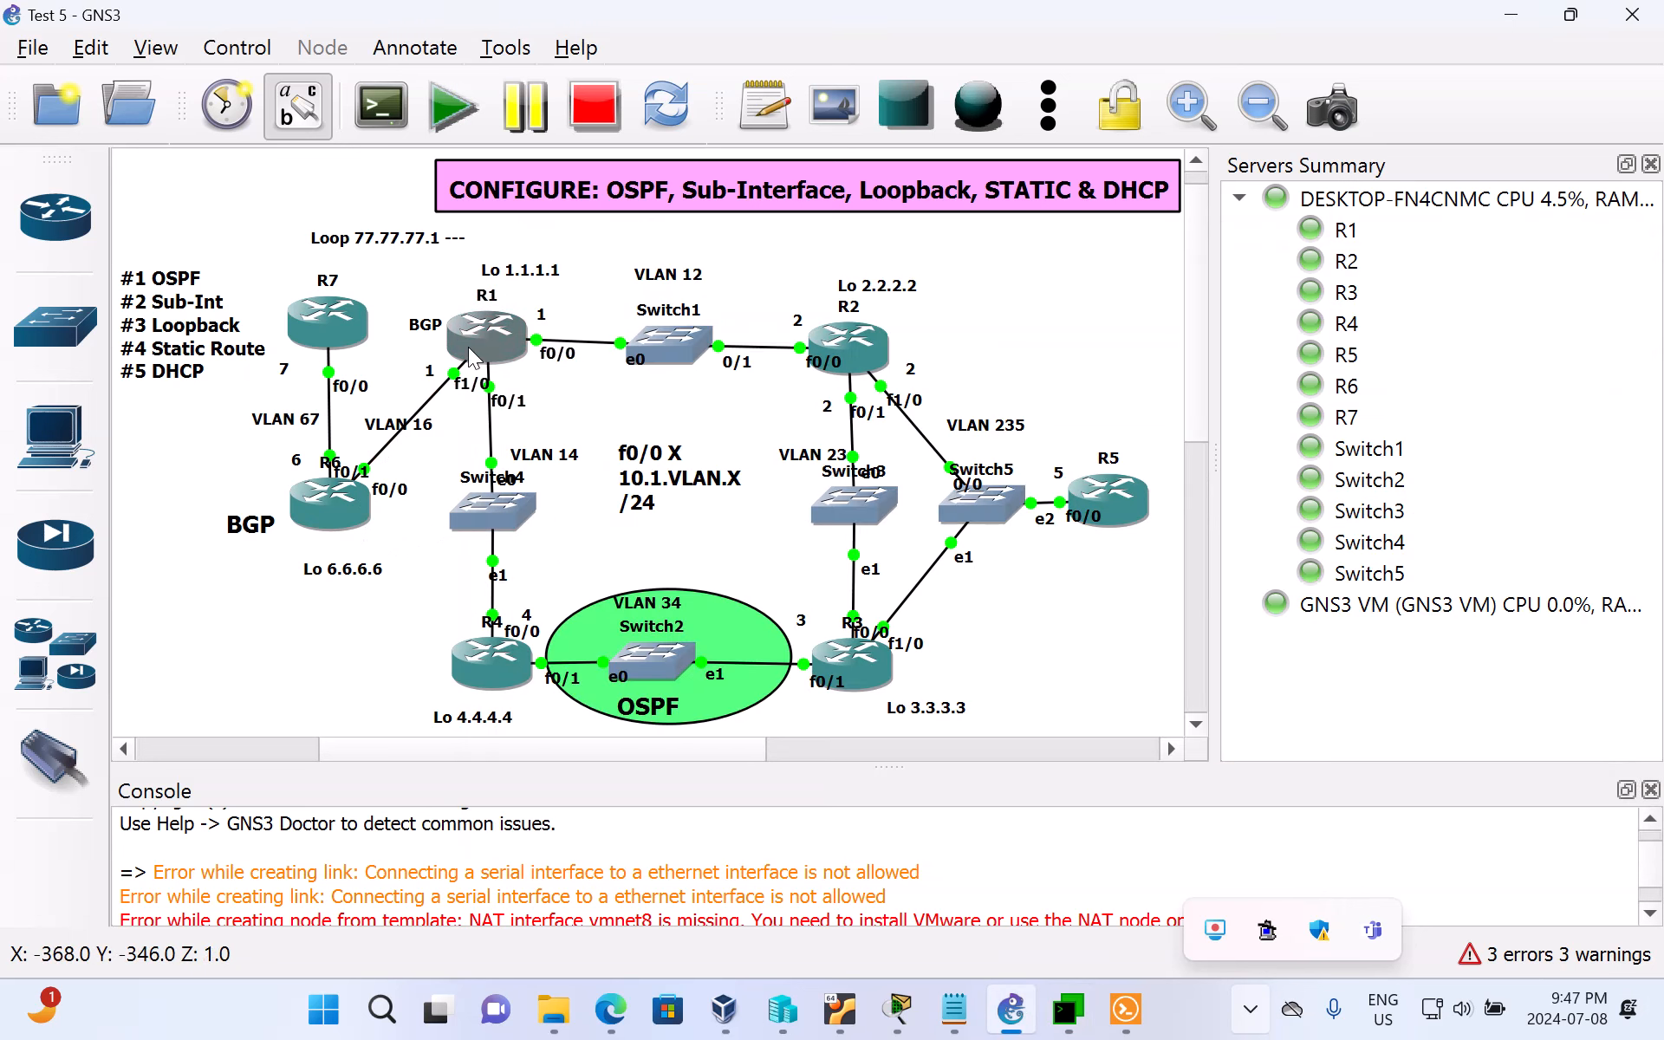
{"action": "left_click", "coordinate": [1055, 1012]}
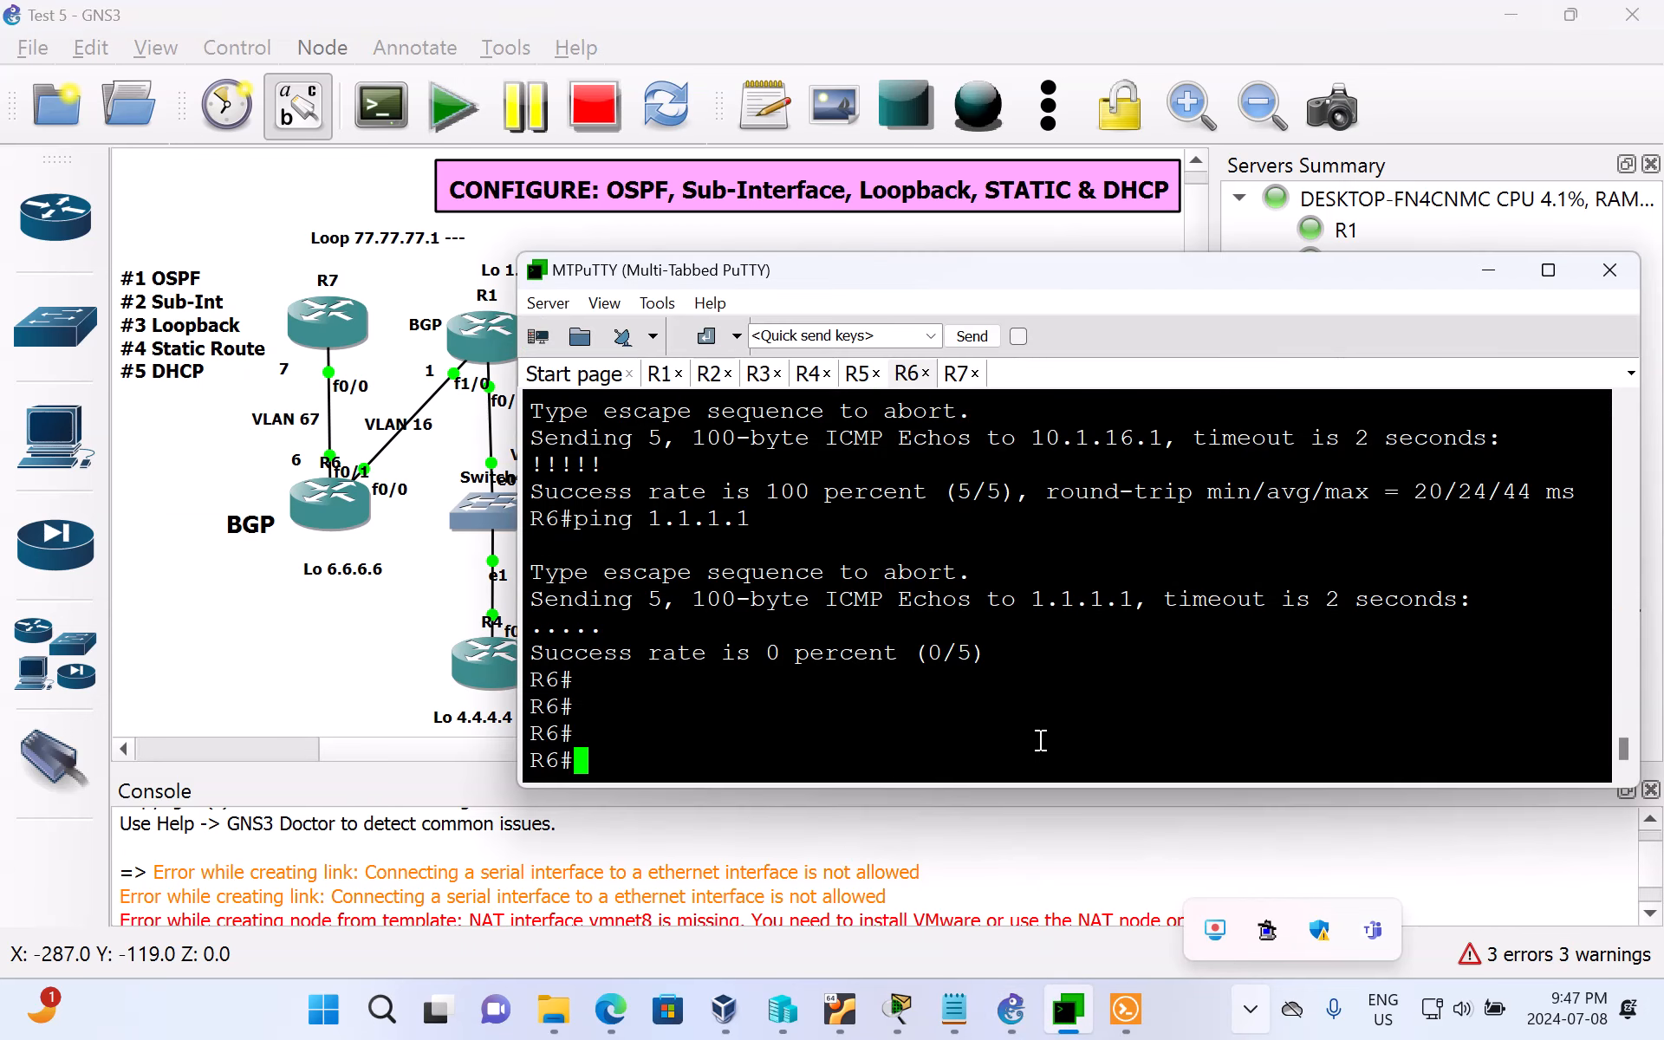
{"action": "type", "text": "conf t"}
{"action": "key", "text": "Return"}
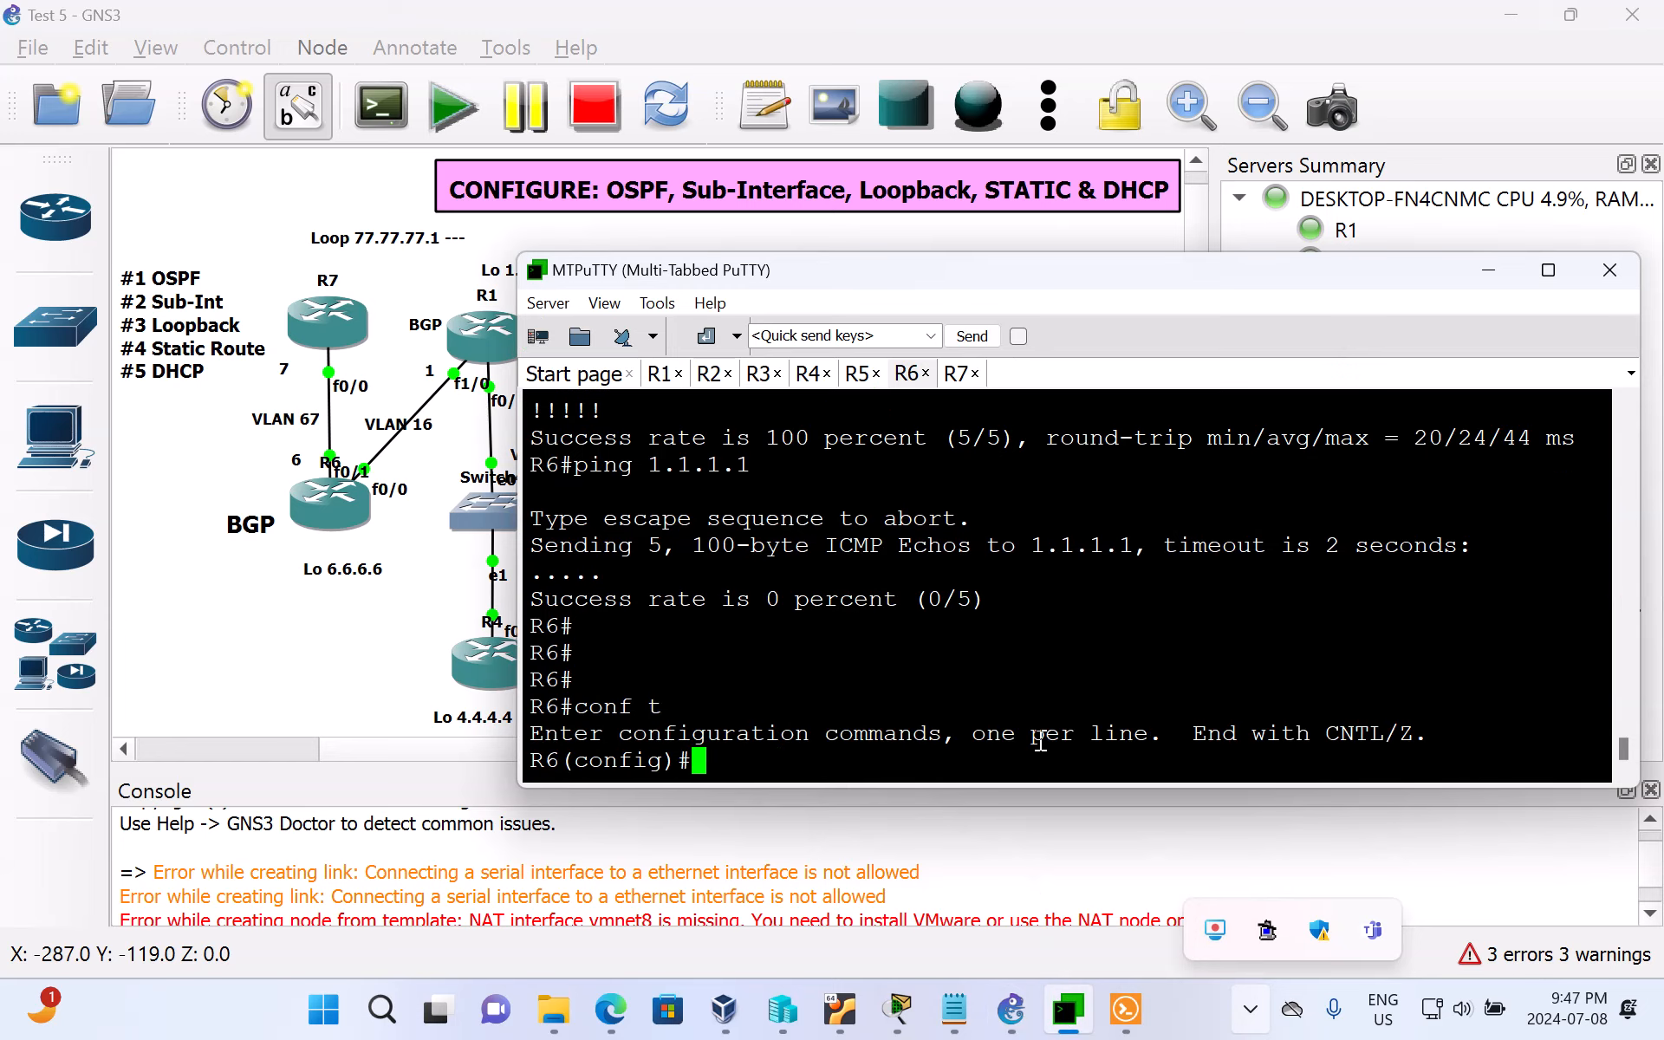
Step: Add a static route on R6 to 1.1.1.1 with mask 255.255.255.255 via next hop 10.1.16.1, and leave configuration mode
{"action": "type", "text": "ip route "}
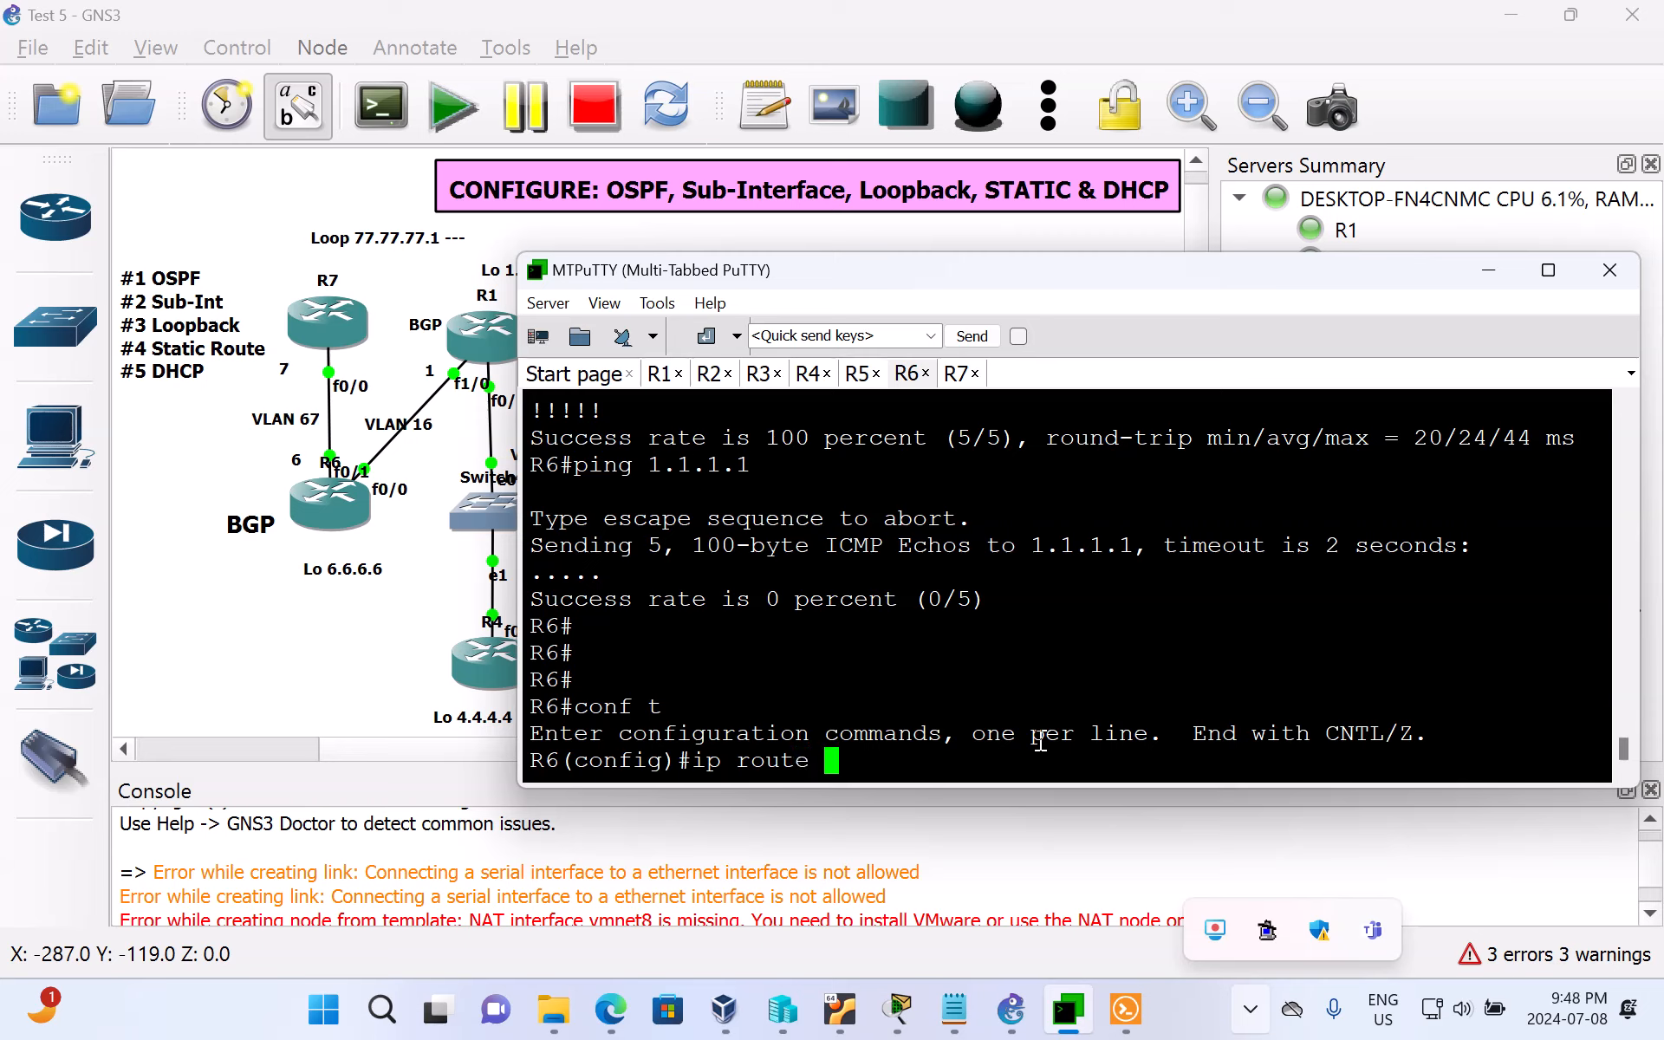
{"action": "type", "text": "1.1.1.1 255.255.255.25"}
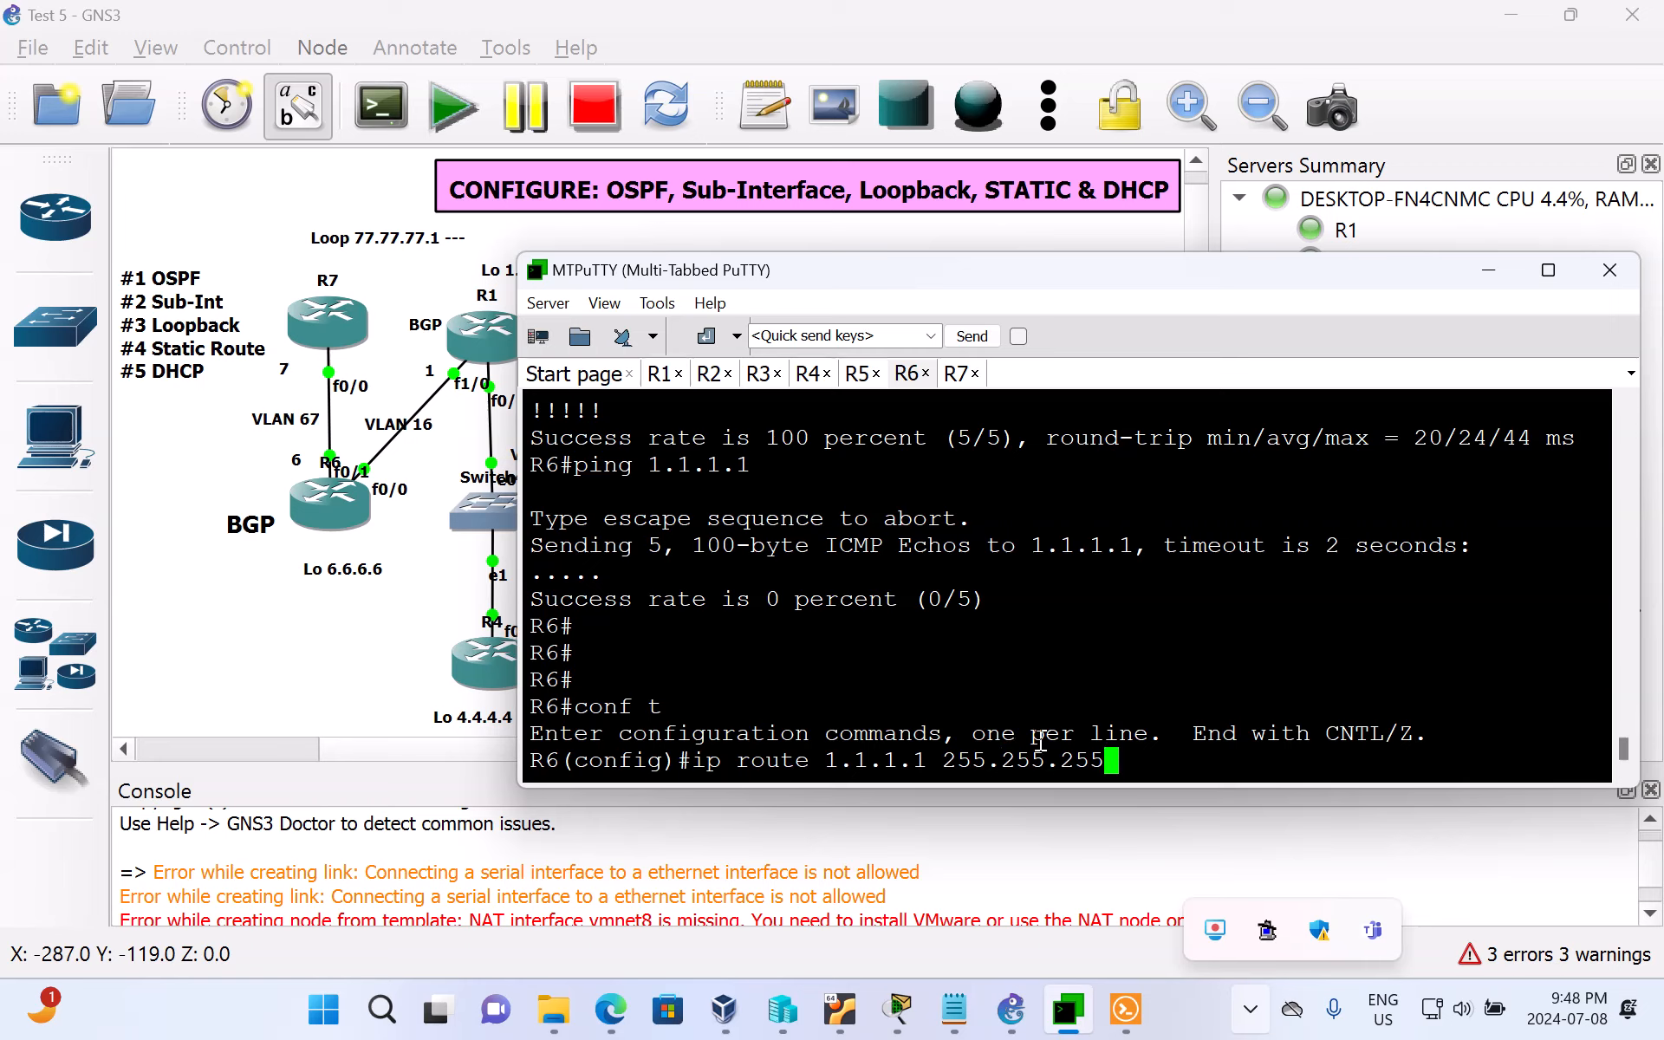
{"action": "type", "text": "5"}
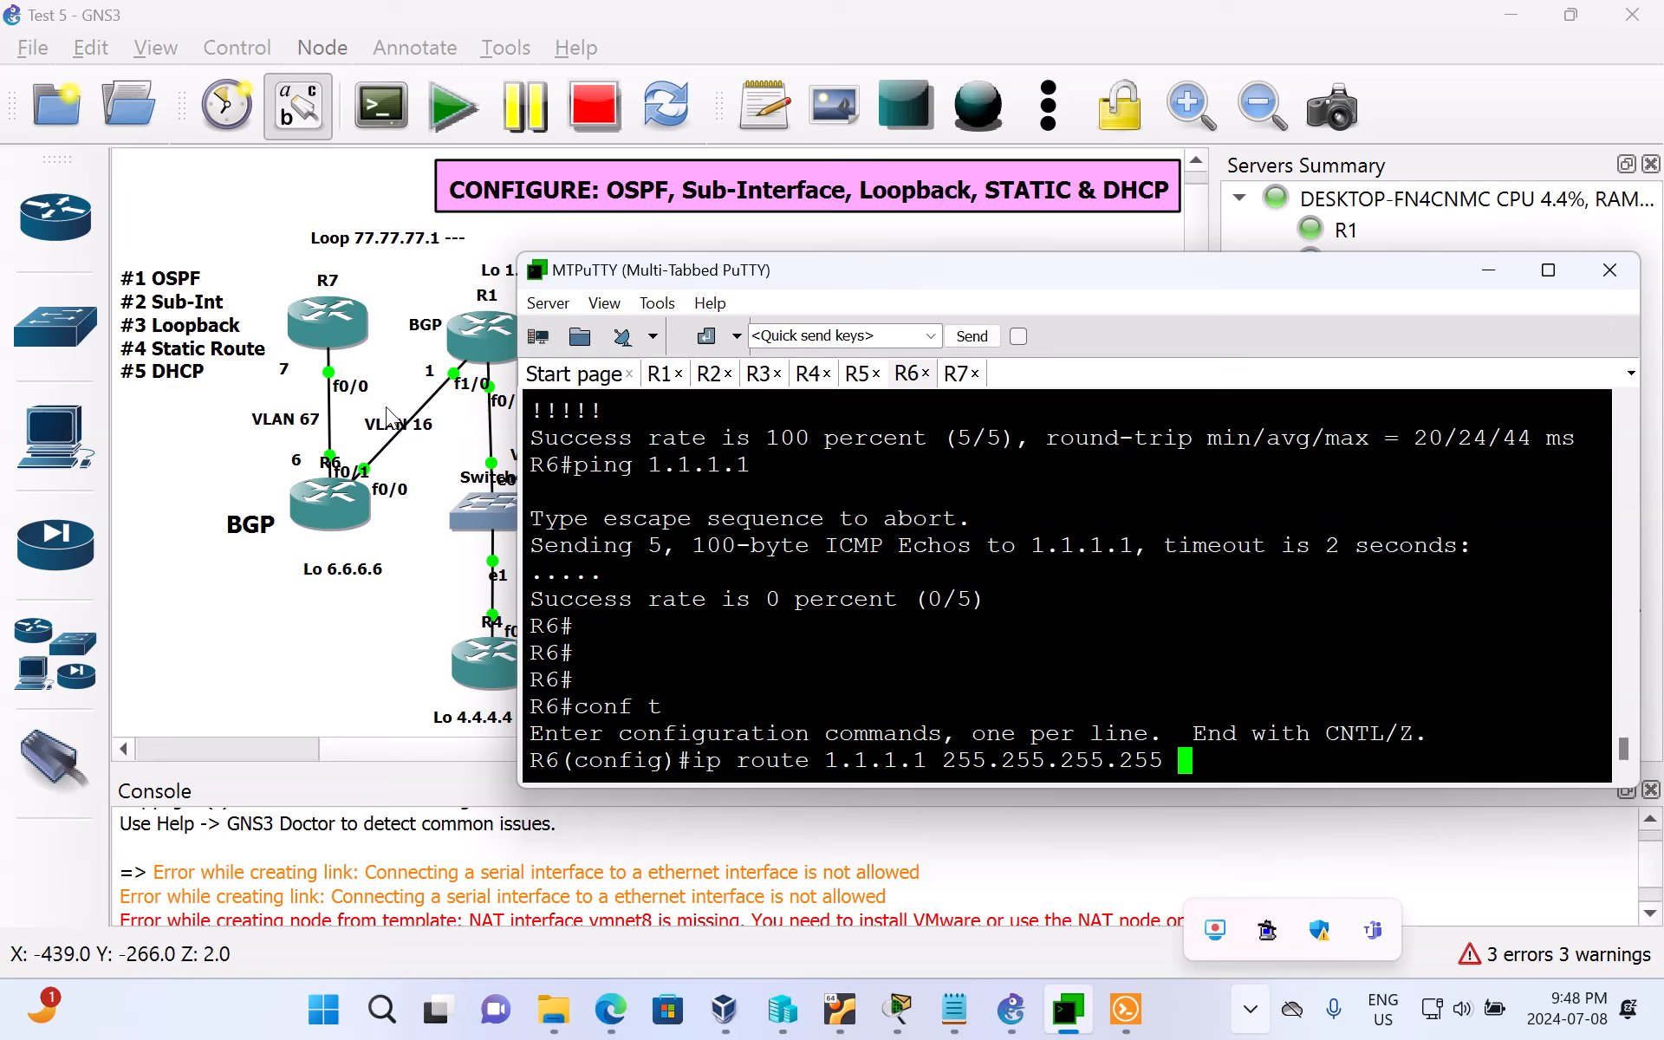
{"action": "type", "text": "10.1.16.1"}
{"action": "key", "text": "Return"}
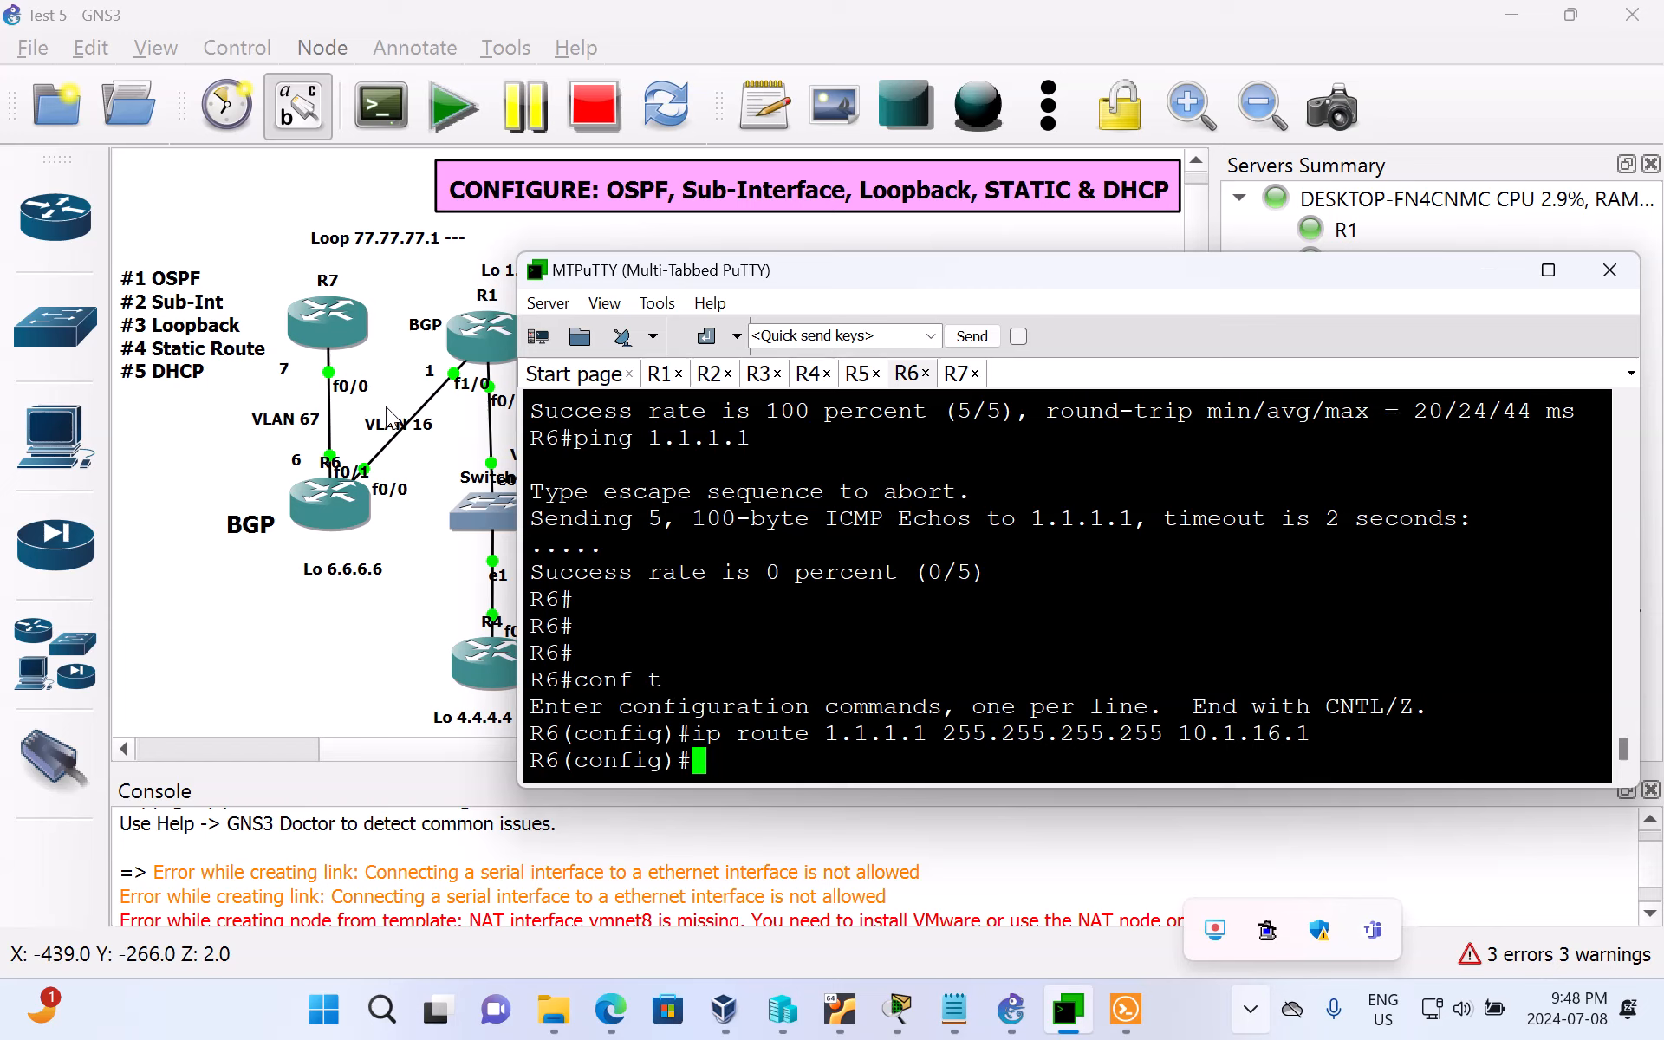
{"action": "type", "text": "end"}
{"action": "key", "text": "Return"}
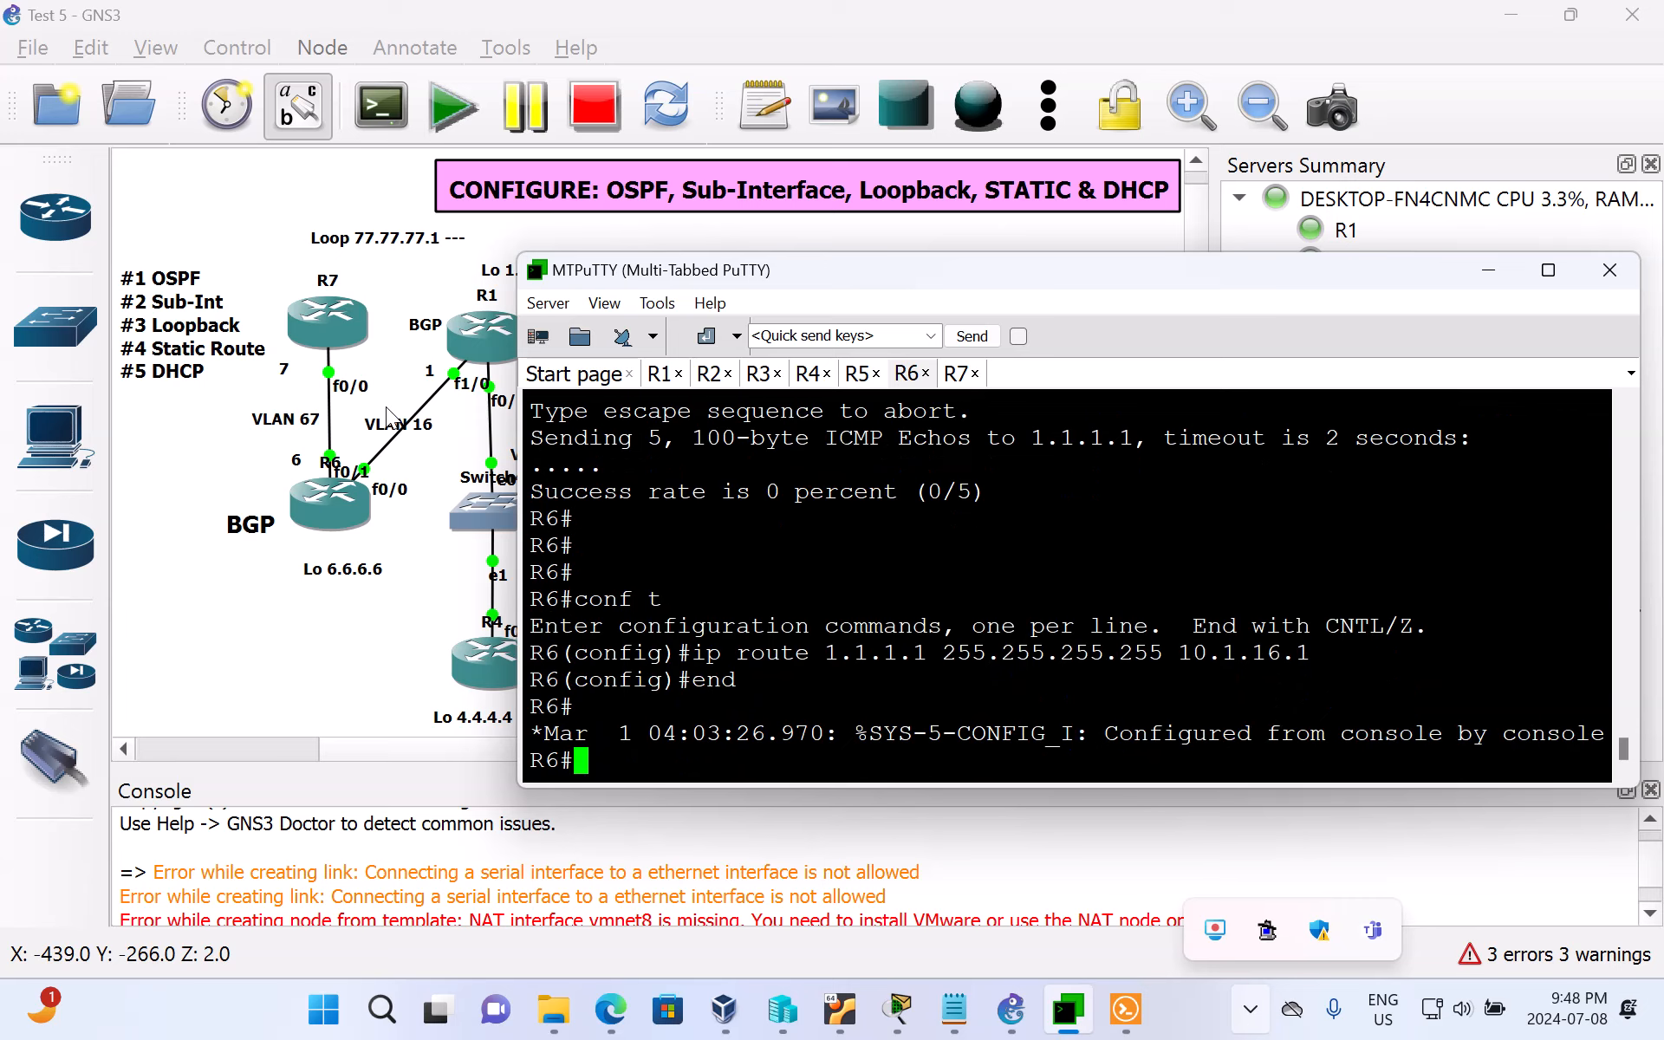
Step: Test the new static route by pinging 1.1.1.1 from R6
{"action": "type", "text": "ping 1.1.1.1"}
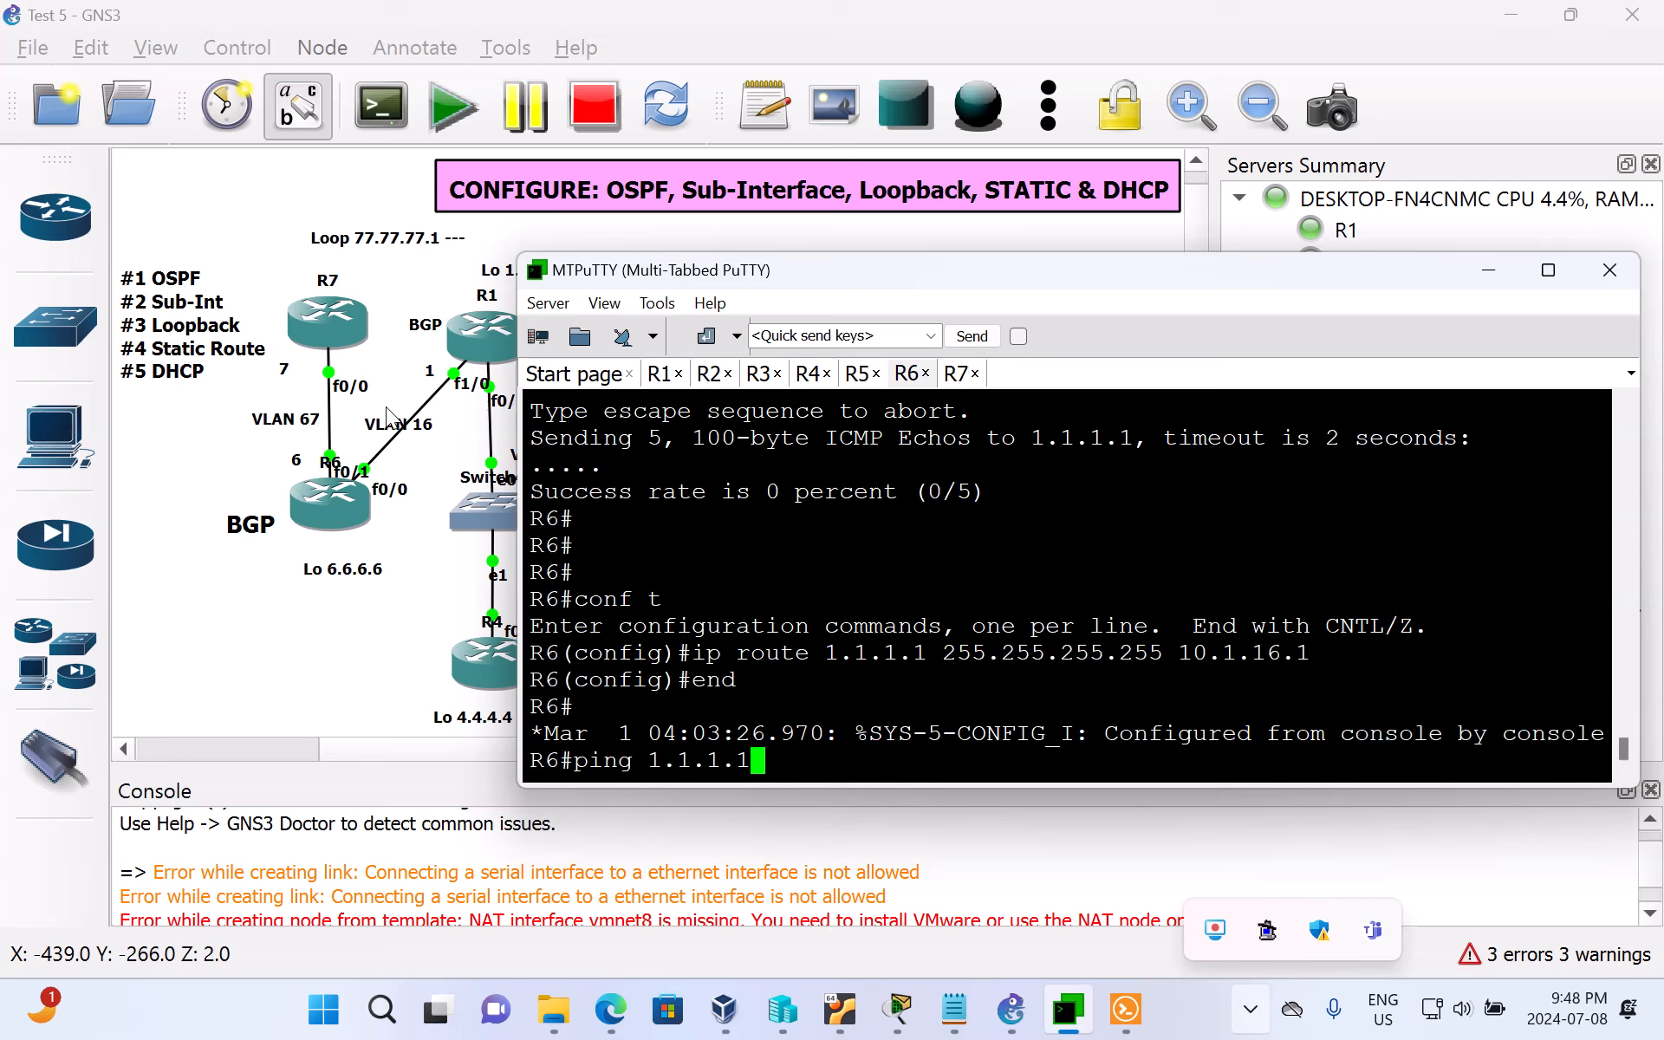
{"action": "key", "text": "Return"}
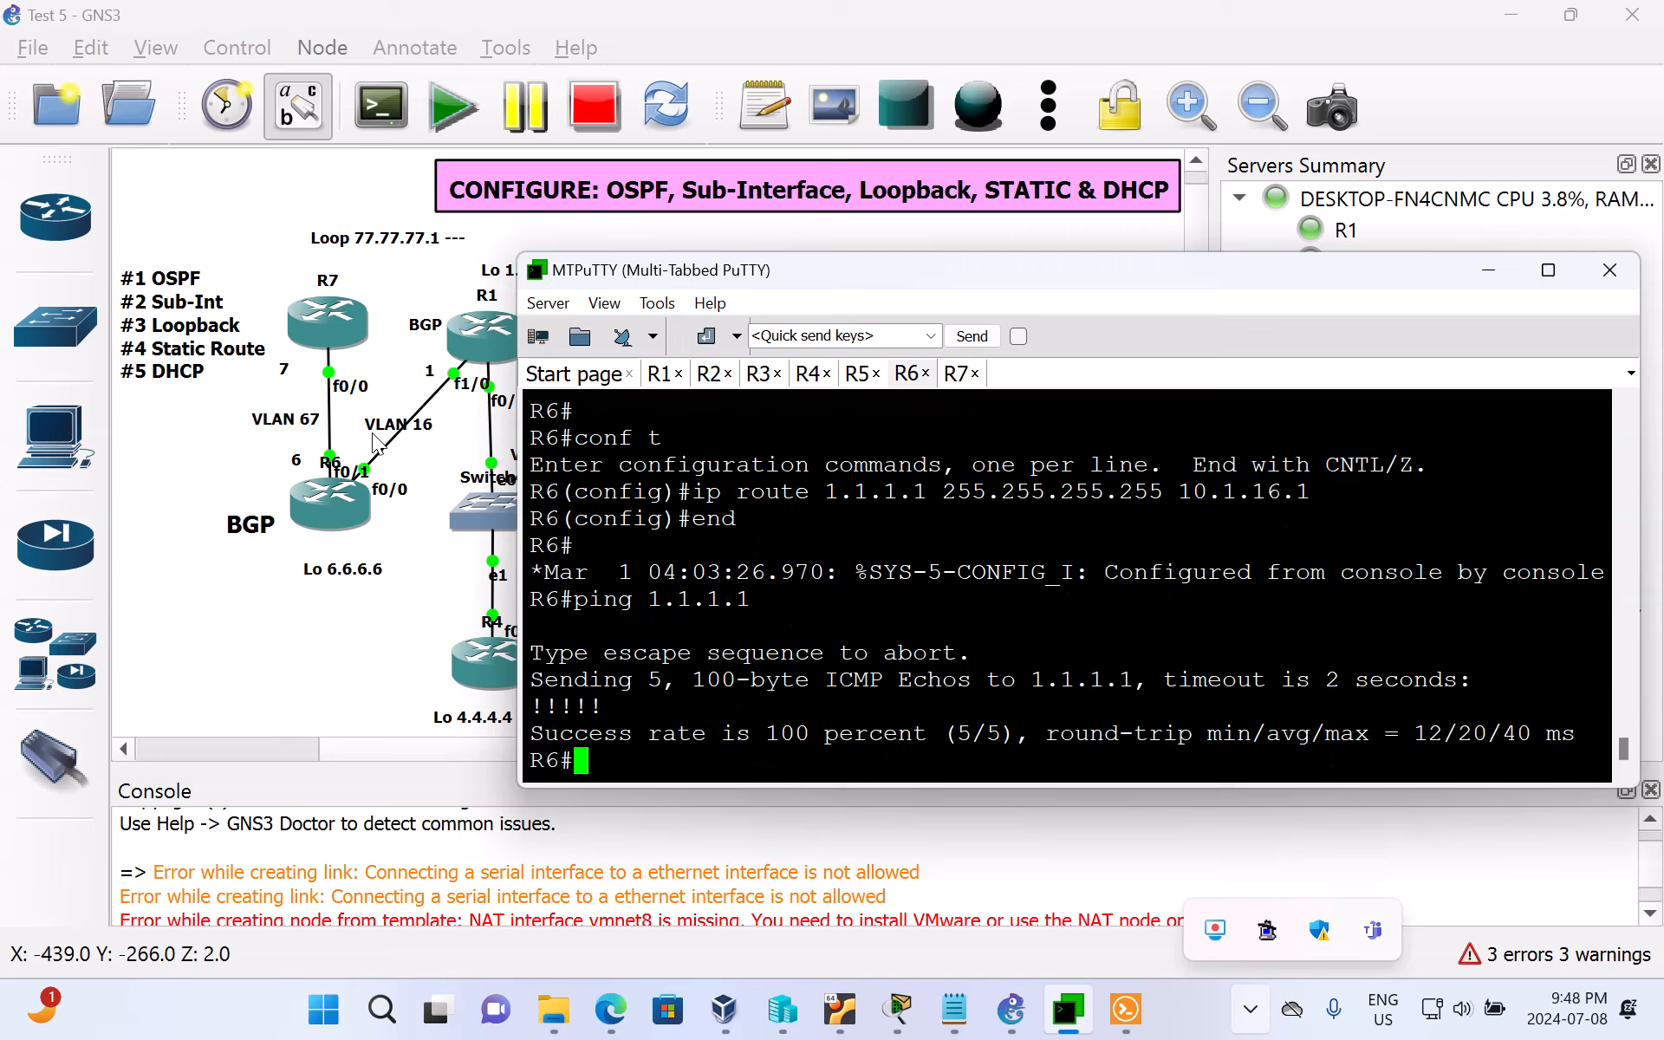
Step: Switch to the GNS3 topology, highlight the 5 DHCP item in the task list note, and deselect the note
{"action": "left_click", "coordinate": [263, 640]}
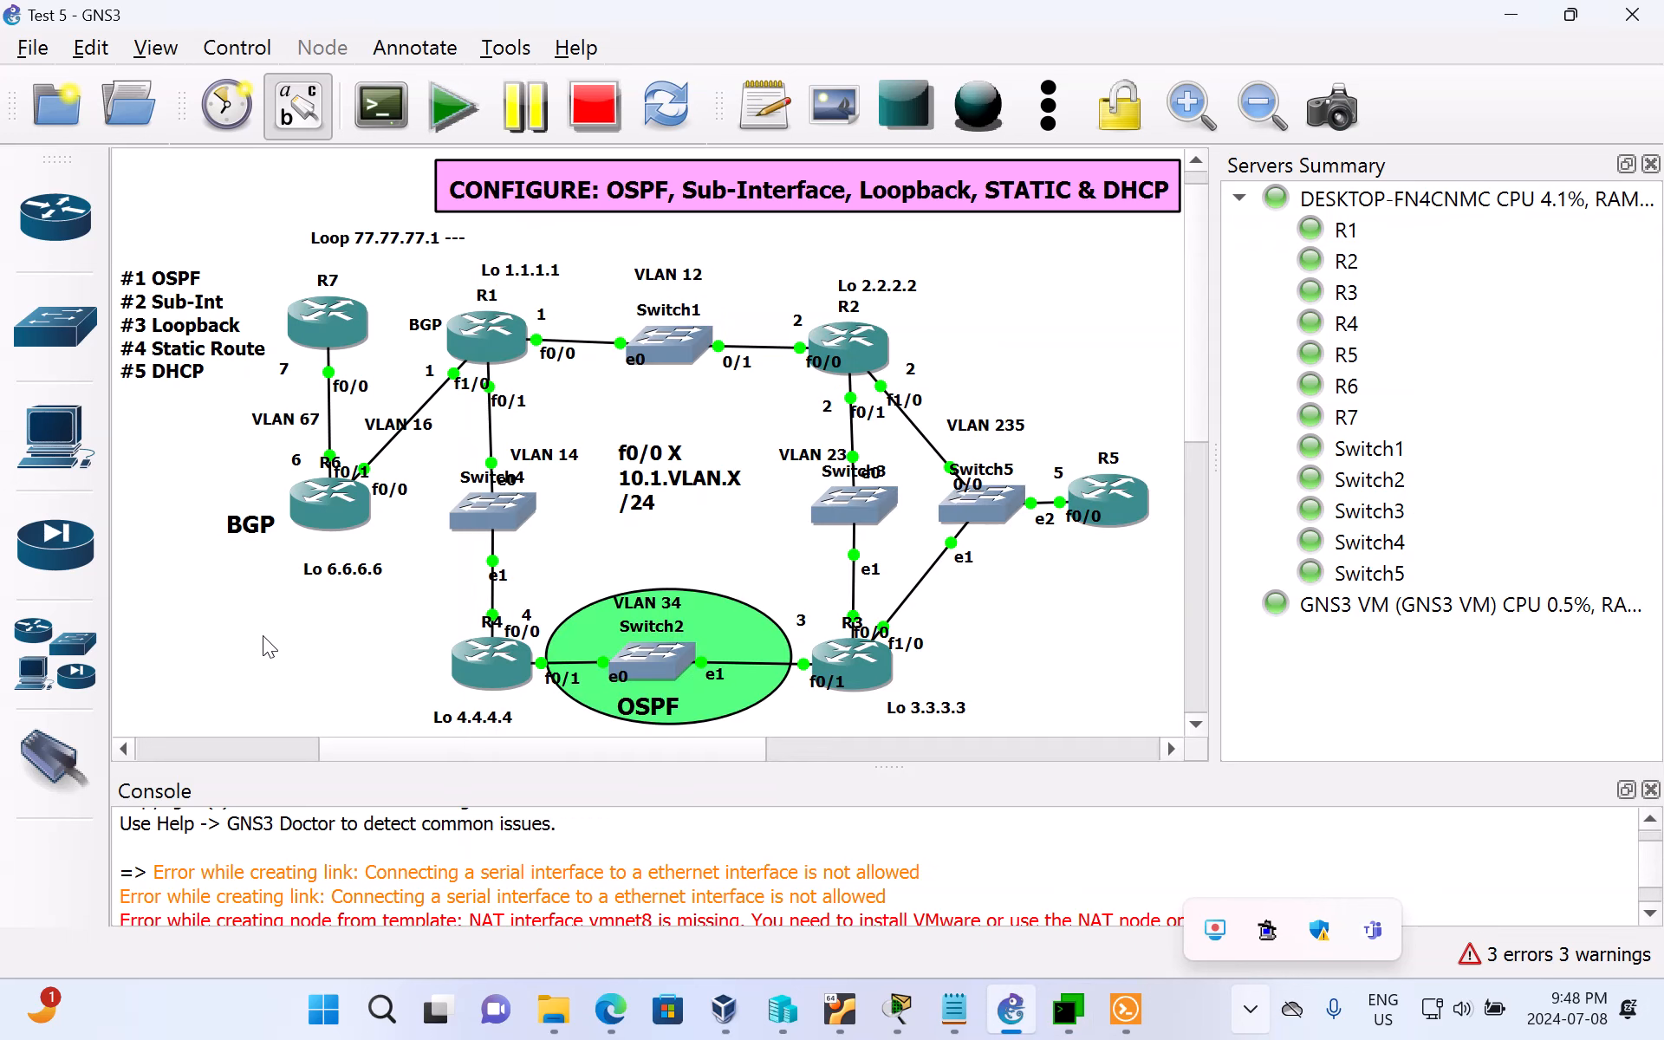
{"action": "left_click_drag", "start_coordinate": [137, 373], "coordinate": [136, 371]}
{"action": "double_click", "coordinate": [136, 371]}
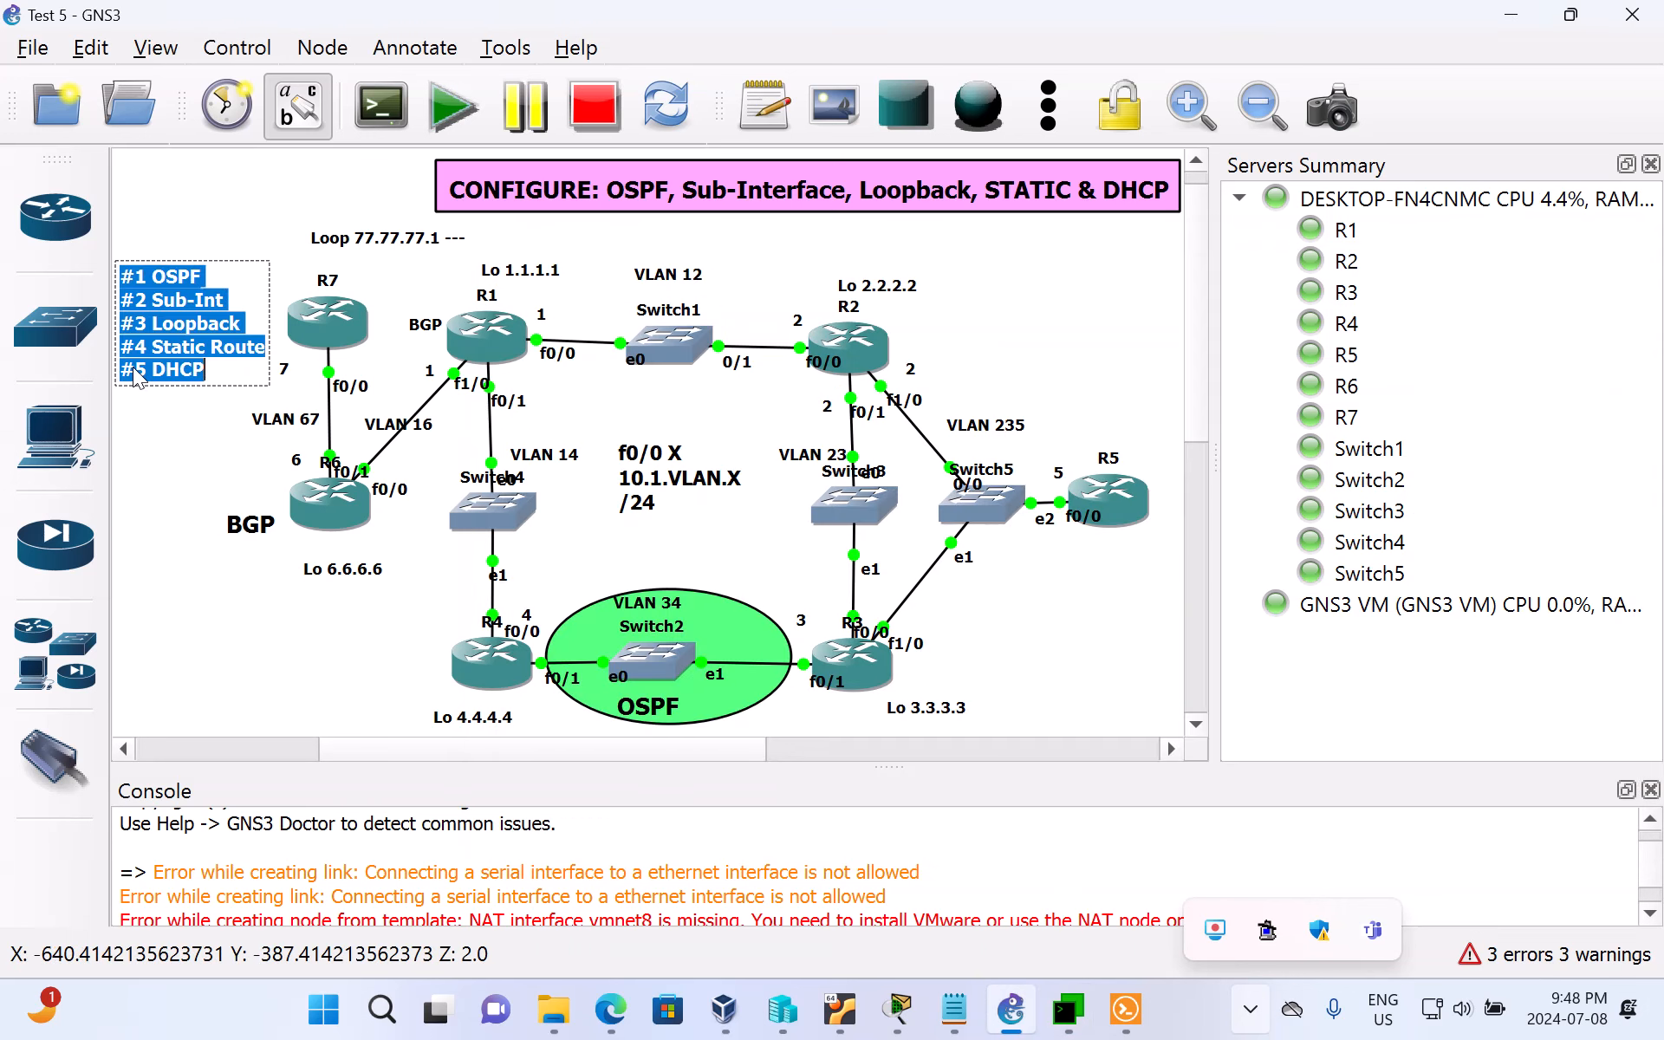
{"action": "left_click", "coordinate": [136, 371]}
{"action": "left_click_drag", "start_coordinate": [136, 371], "coordinate": [212, 374]}
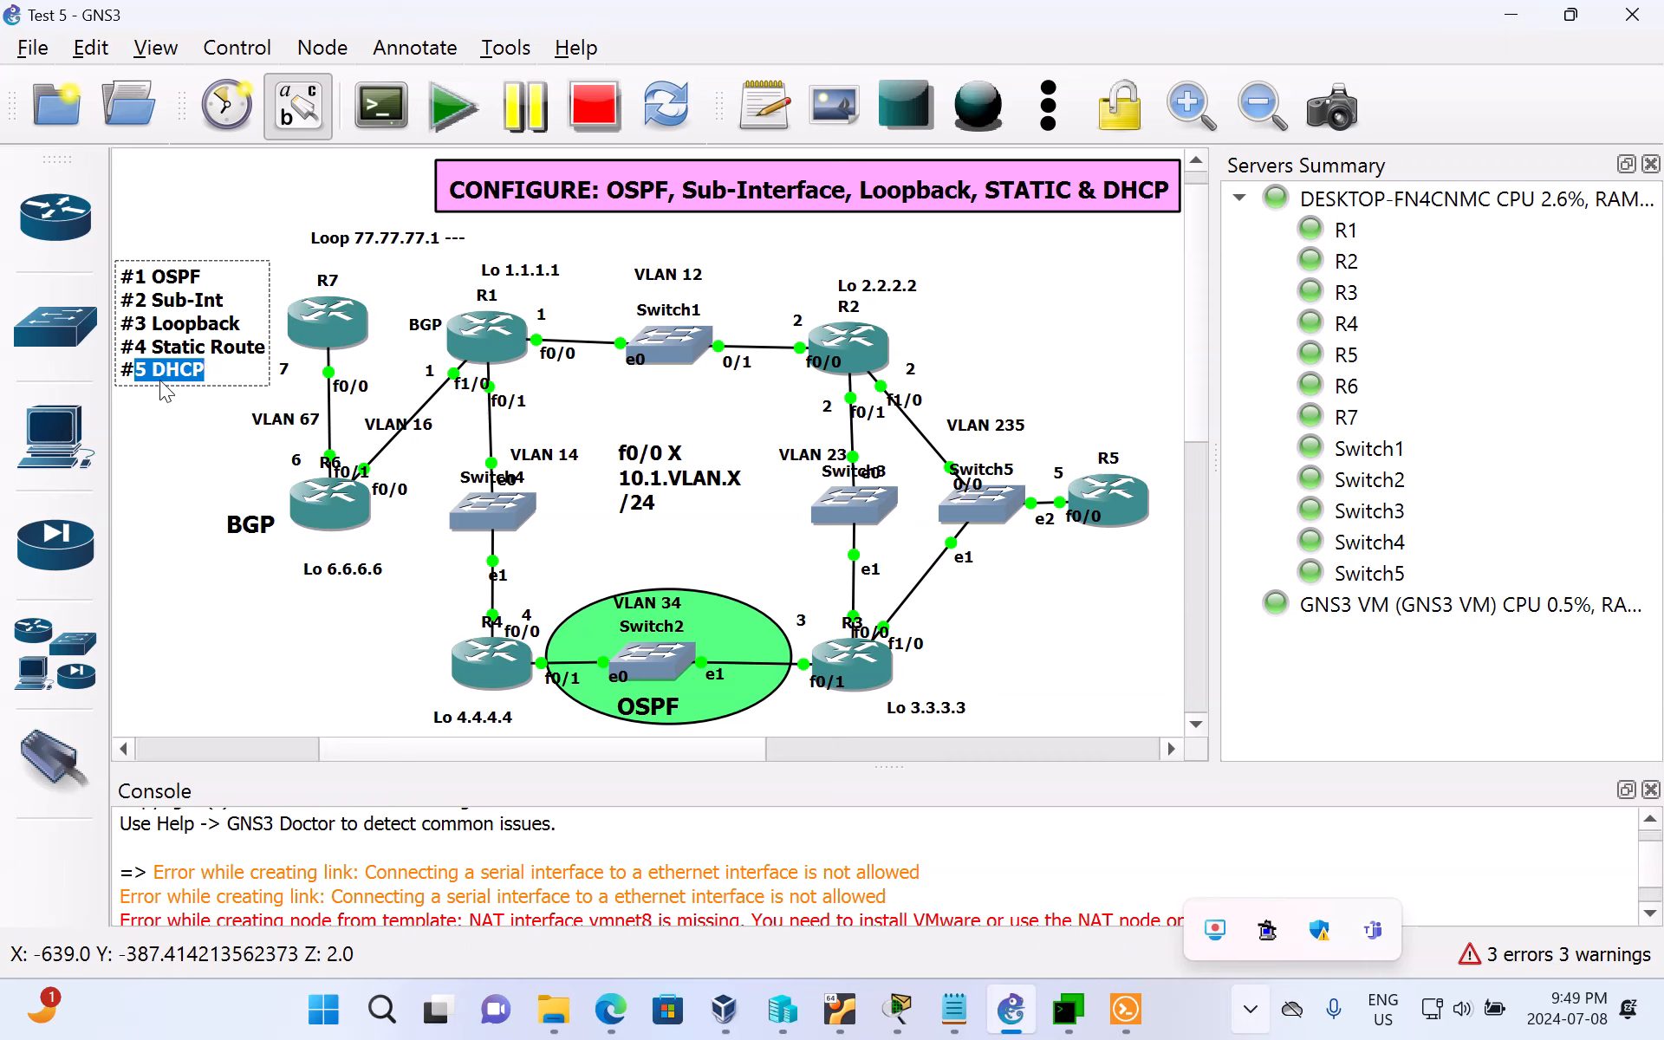
{"action": "left_click", "coordinate": [159, 477]}
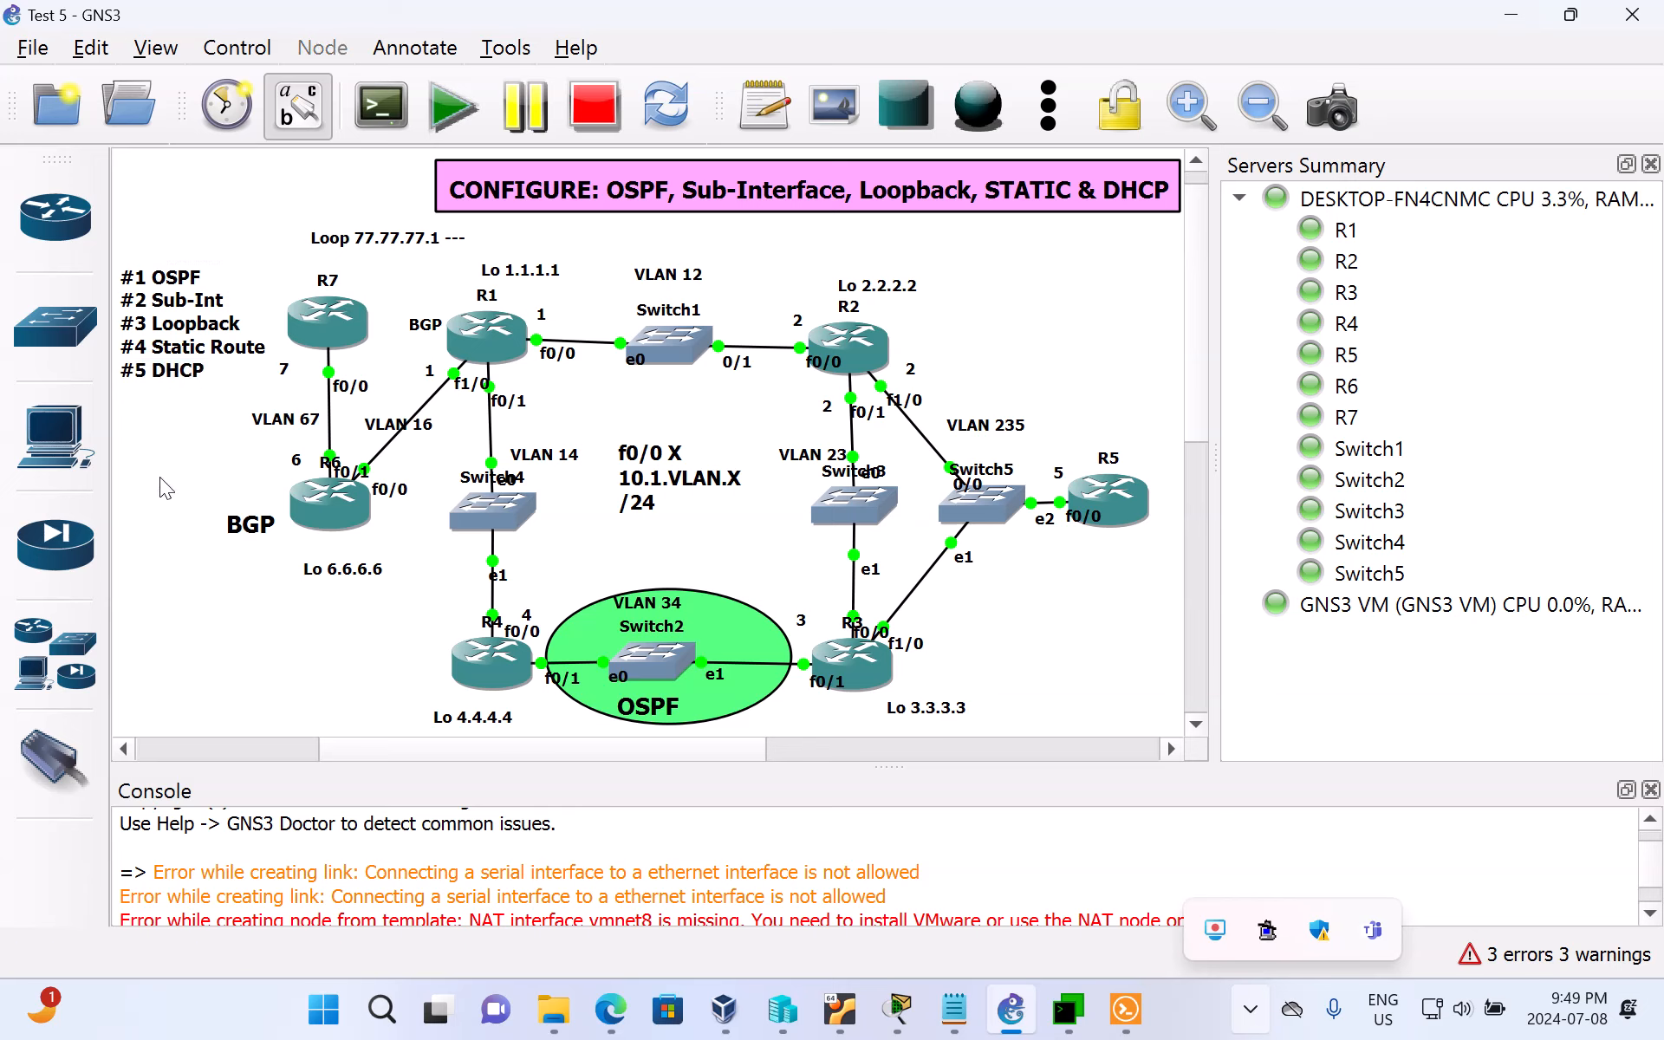
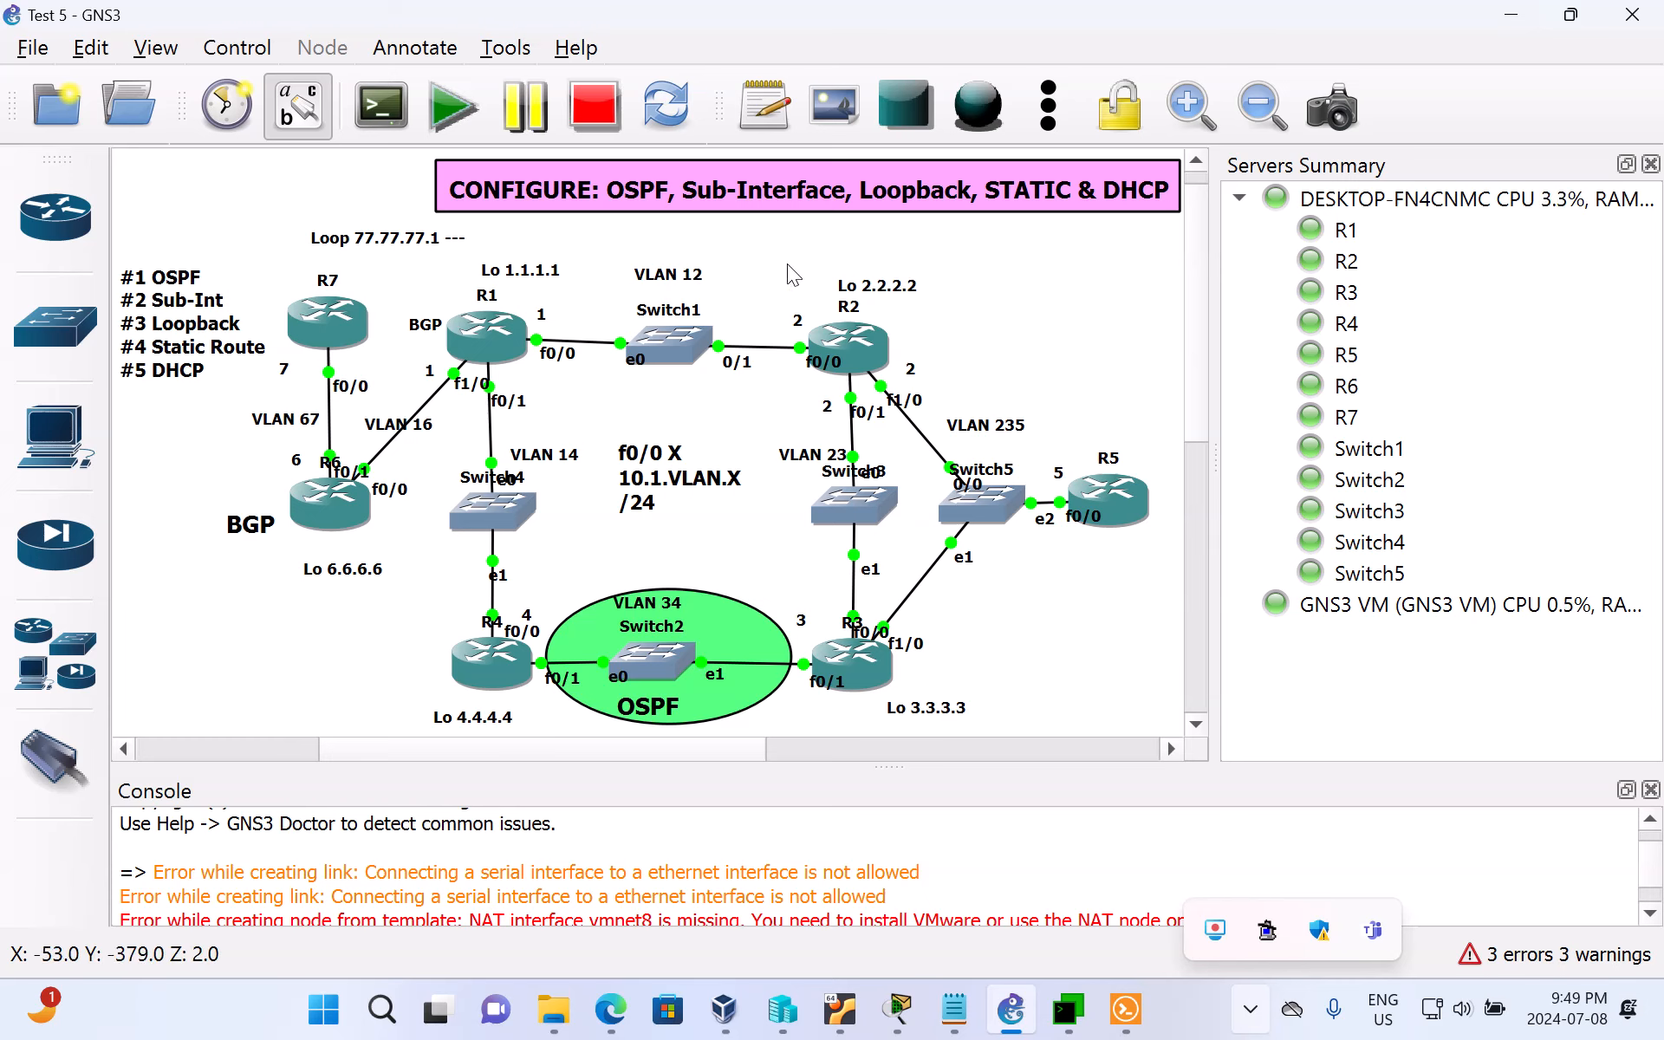
Step: Switch to MTPuTTY, bring up the R2 session and enter global configuration mode
{"action": "left_click", "coordinate": [1069, 1014]}
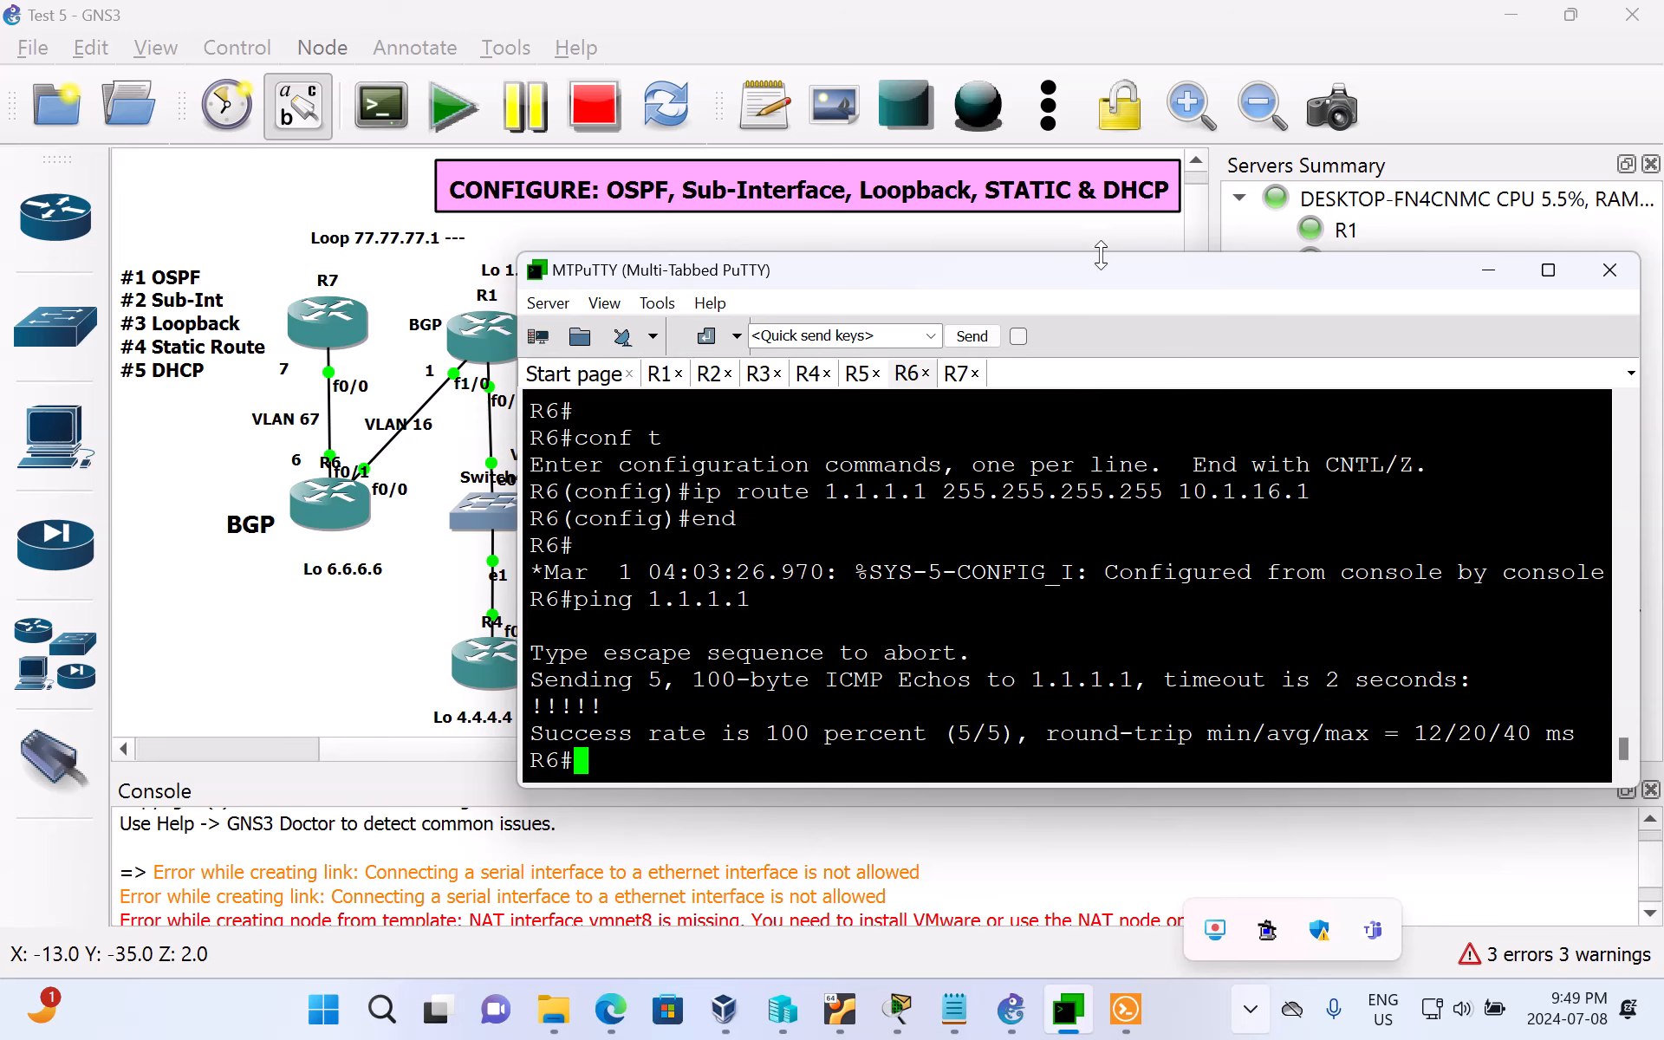
{"action": "left_click_drag", "start_coordinate": [1088, 268], "coordinate": [986, 377]}
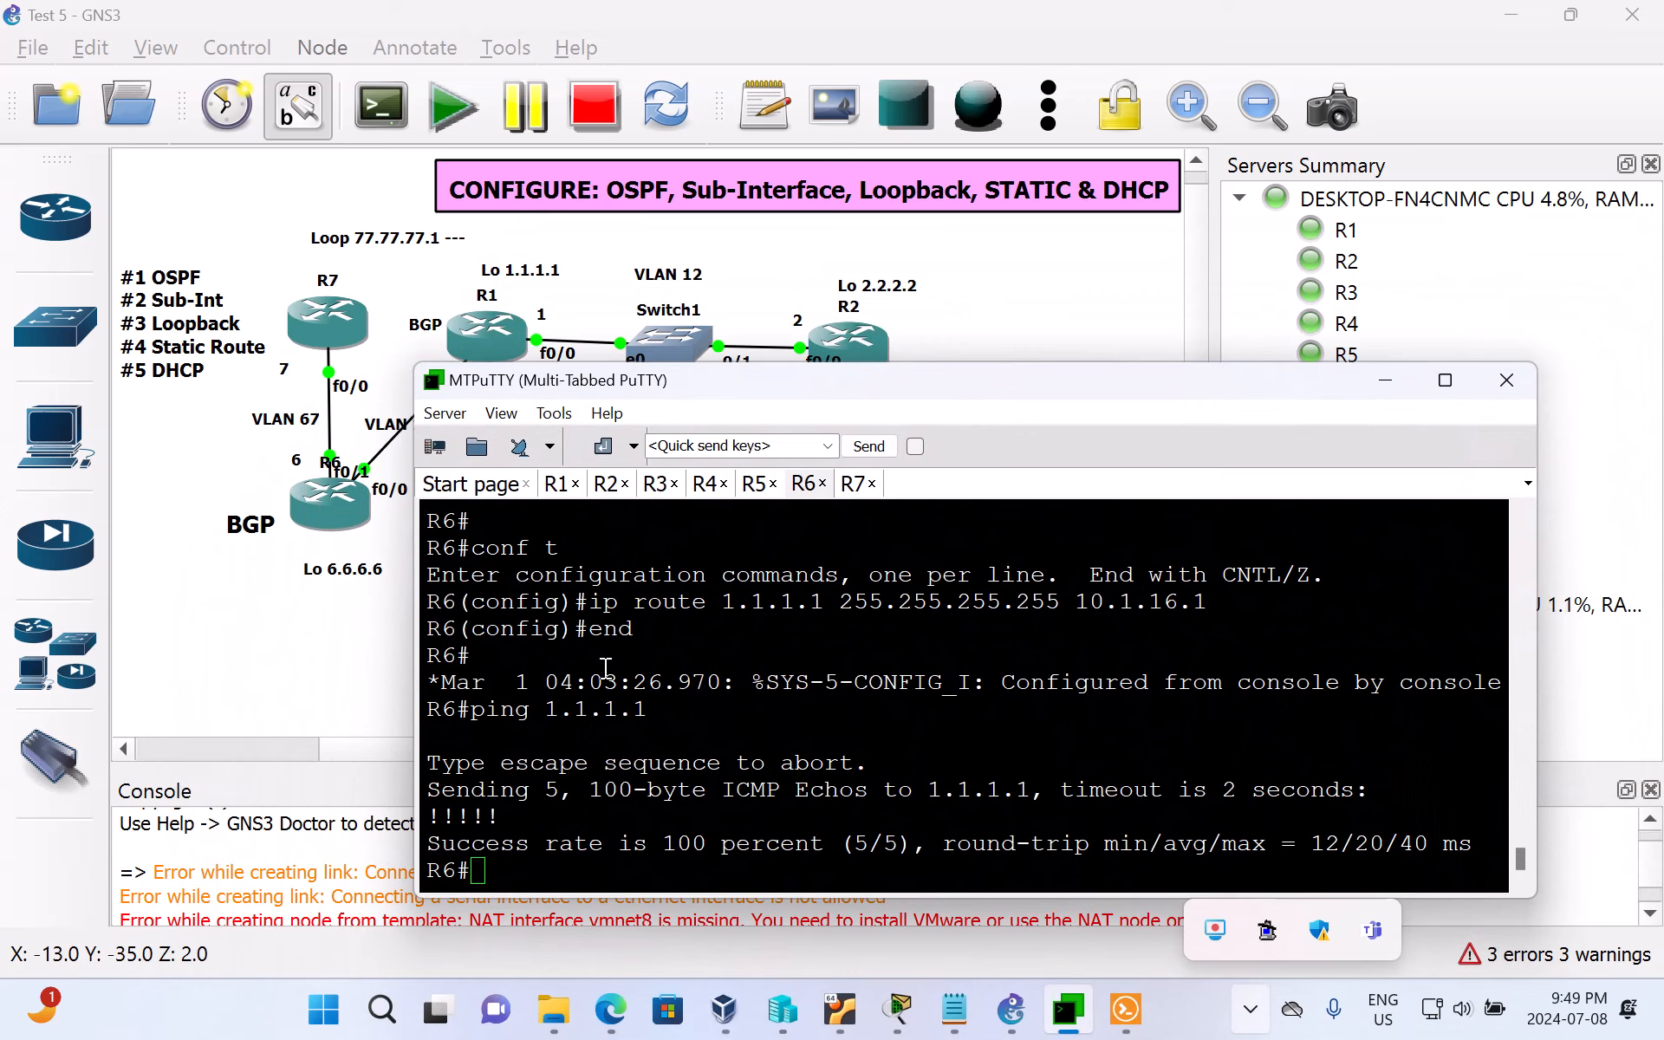
{"action": "left_click", "coordinate": [605, 486]}
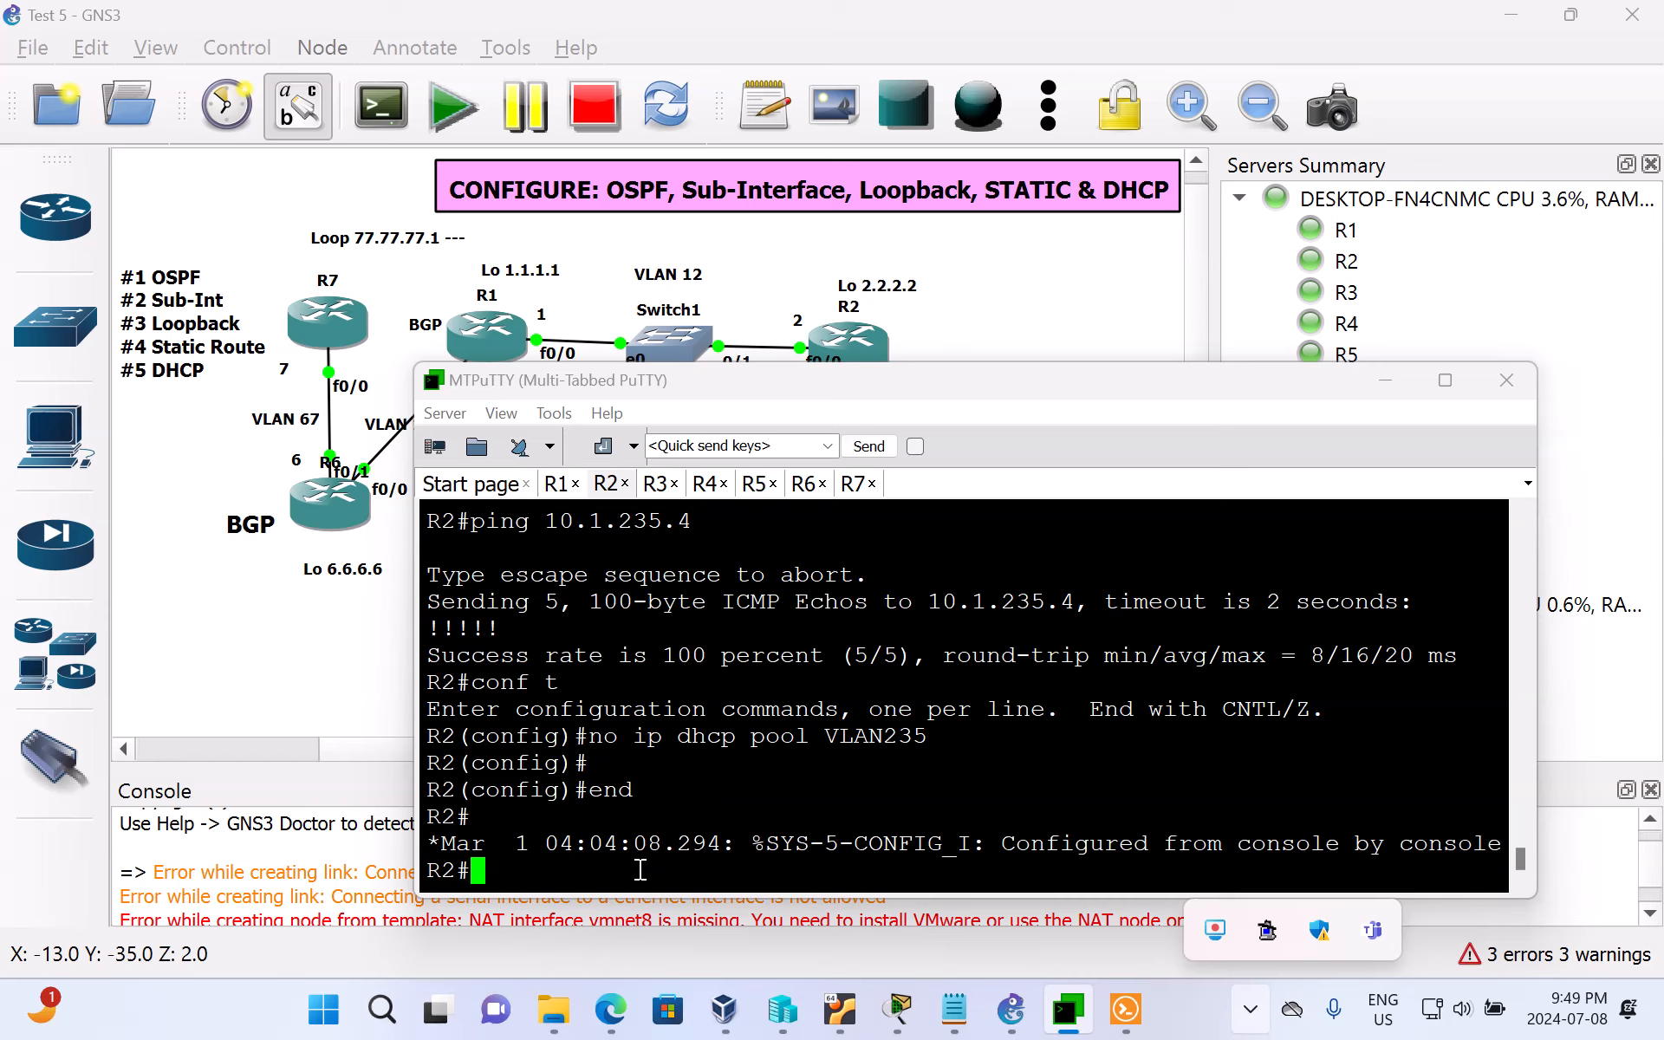
{"action": "key", "text": "Return"}
{"action": "key", "text": "Return"}
{"action": "key", "text": "Return"}
{"action": "key", "text": "Return"}
{"action": "key", "text": "Return"}
{"action": "key", "text": "Return"}
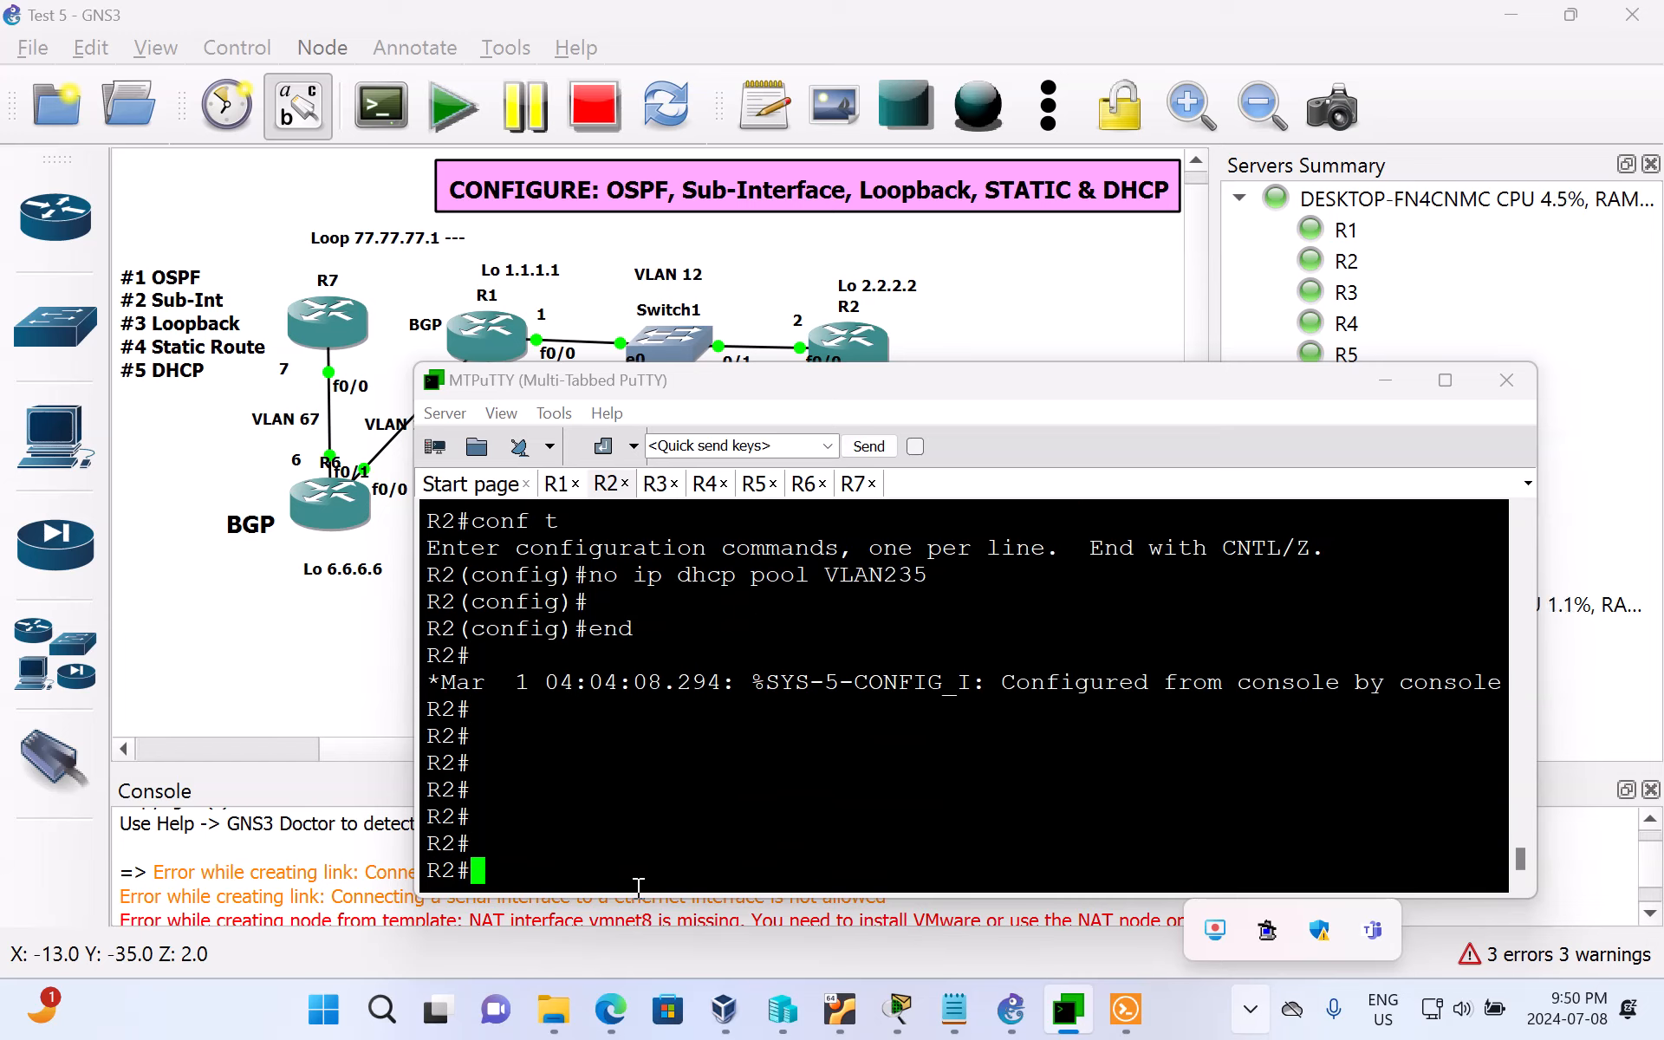
{"action": "type", "text": "conf t"}
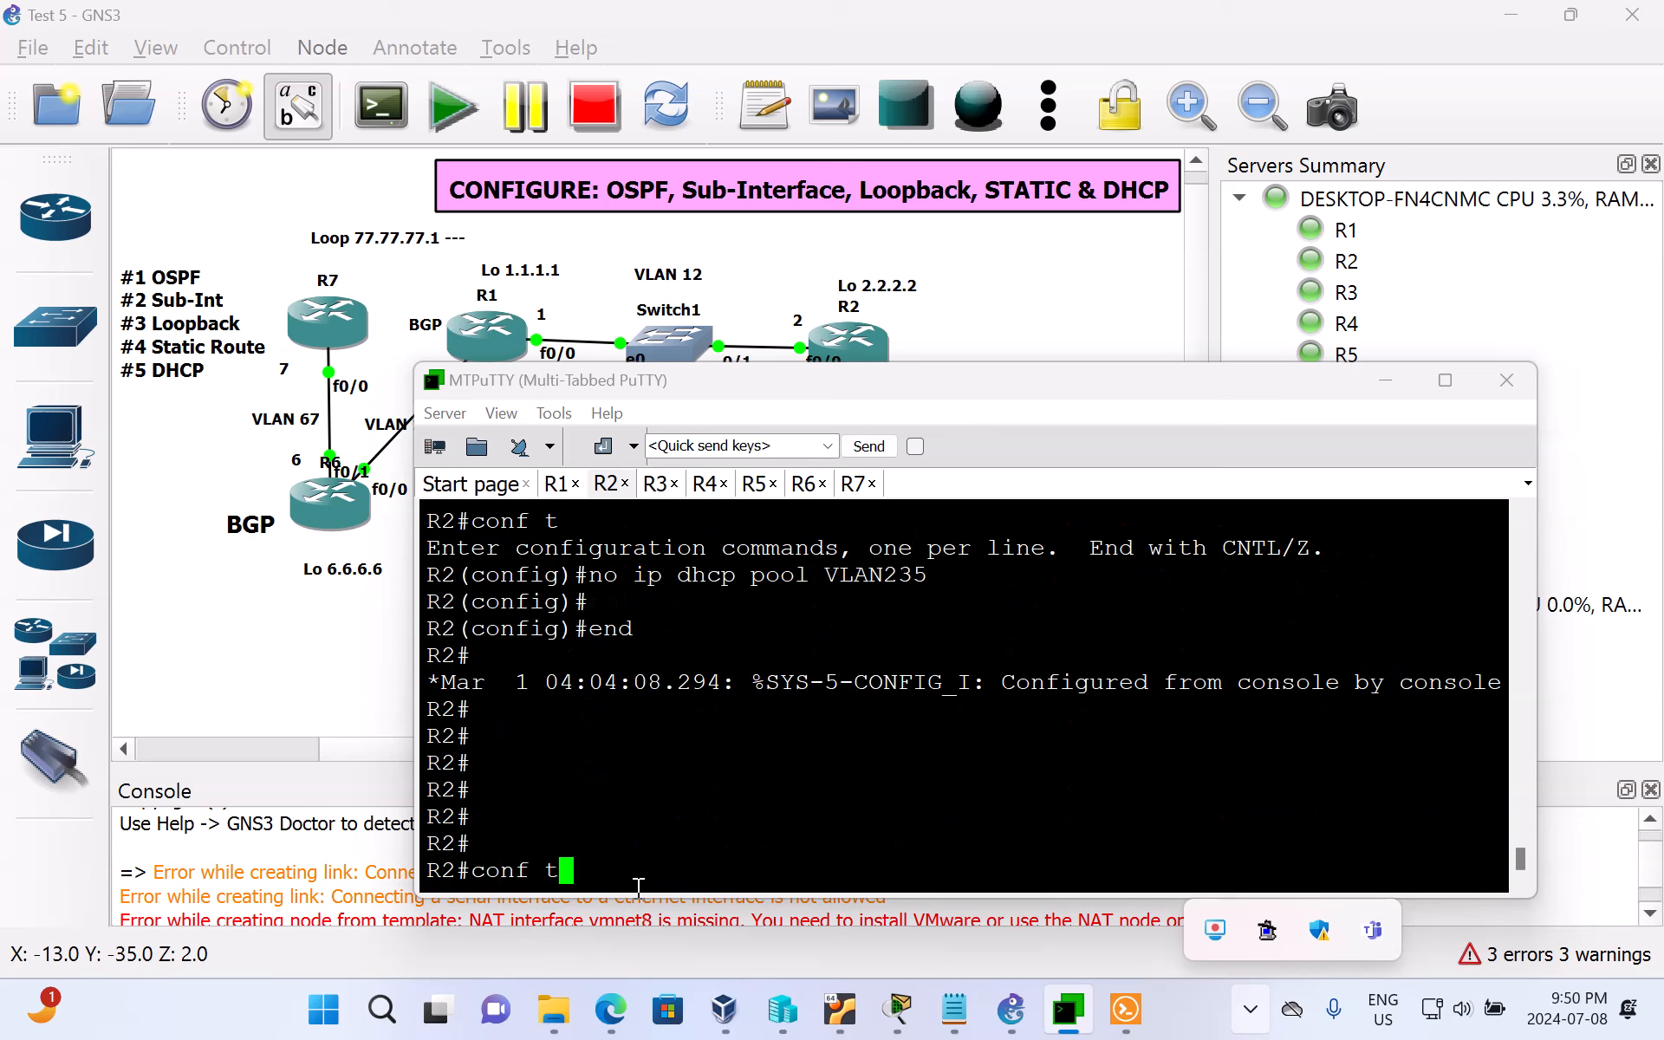
{"action": "key", "text": "Return"}
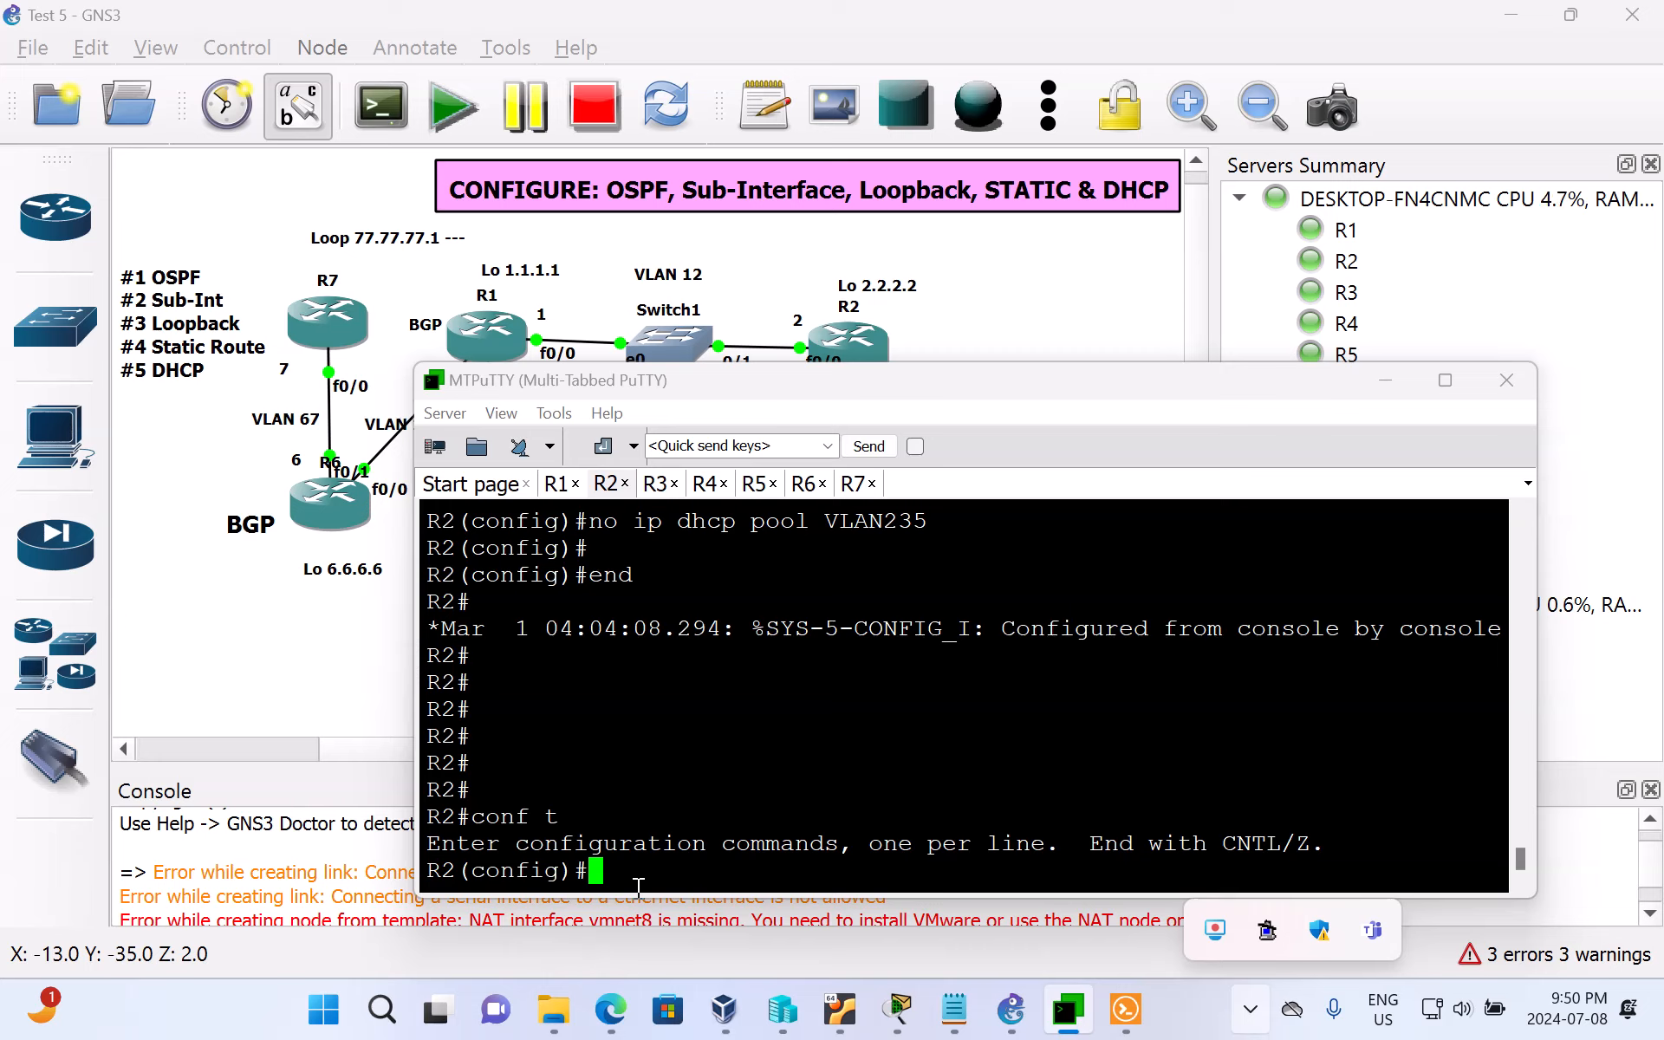
Step: Create a DHCP pool named VLAN235 on R2, checking the VLAN 235 label in the GNS3 topology for the name
{"action": "type", "text": "ip dhcp"}
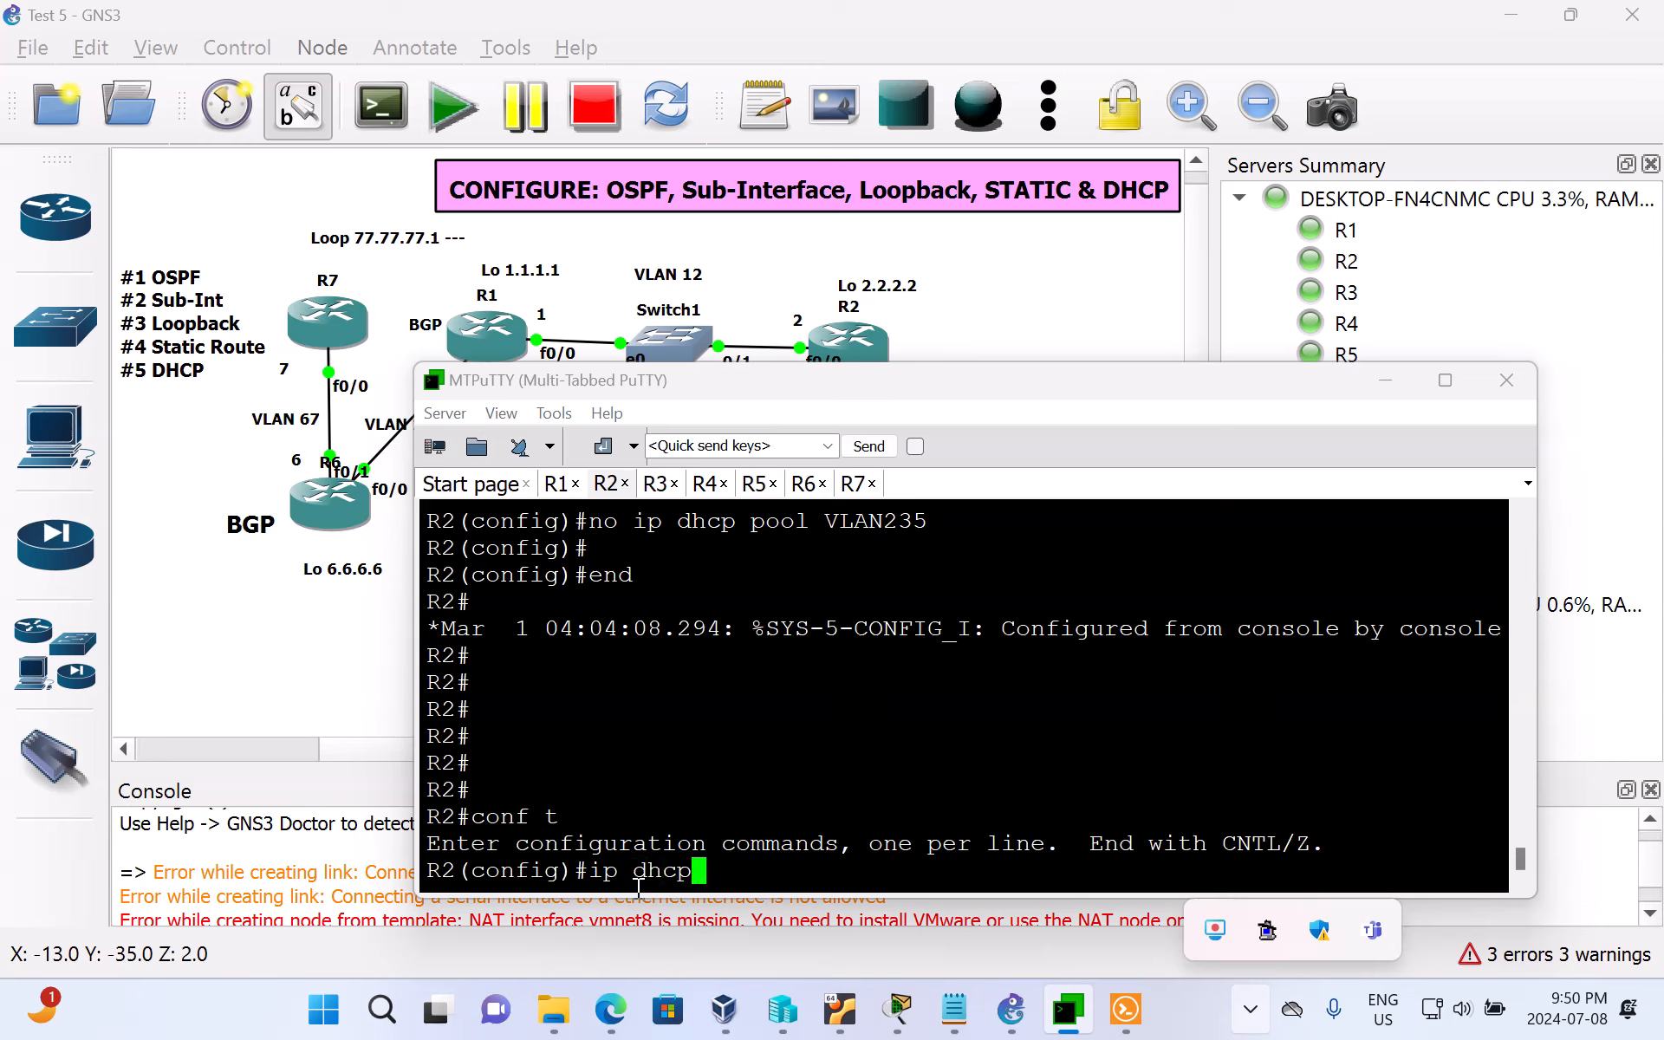
{"action": "type", "text": " pool"}
{"action": "left_click", "coordinate": [1042, 301]}
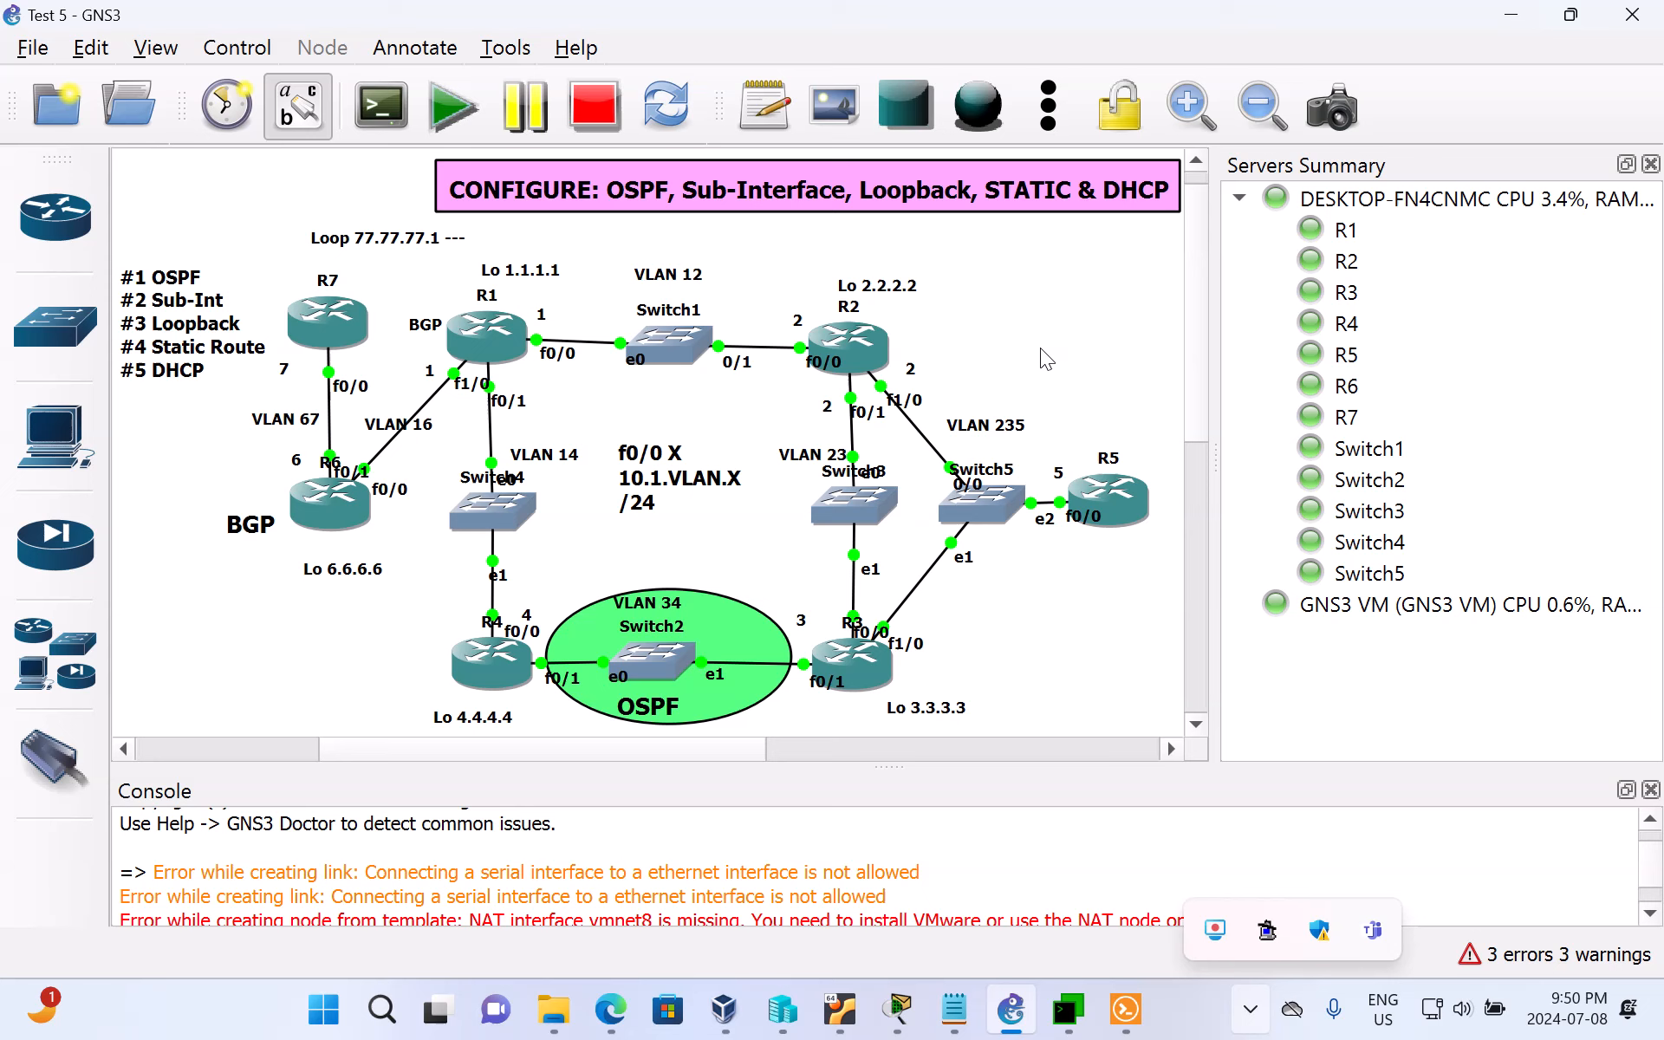
{"action": "double_click", "coordinate": [995, 426]}
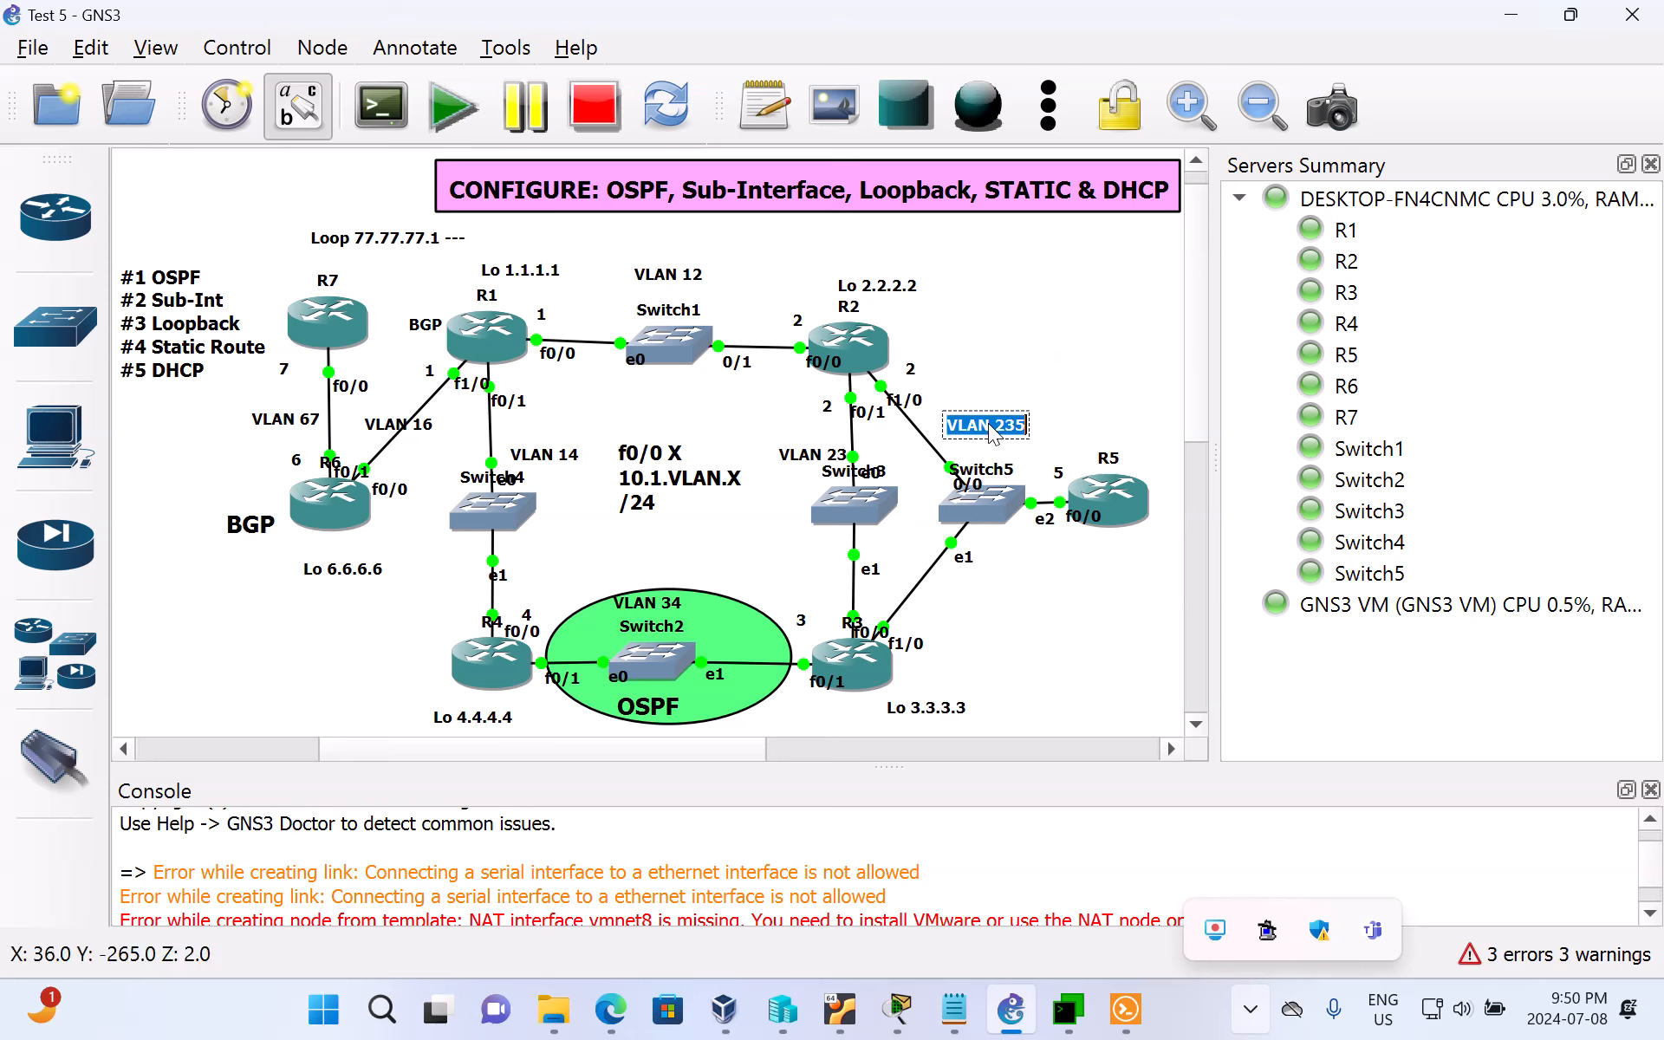
{"action": "left_click", "coordinate": [1065, 1008]}
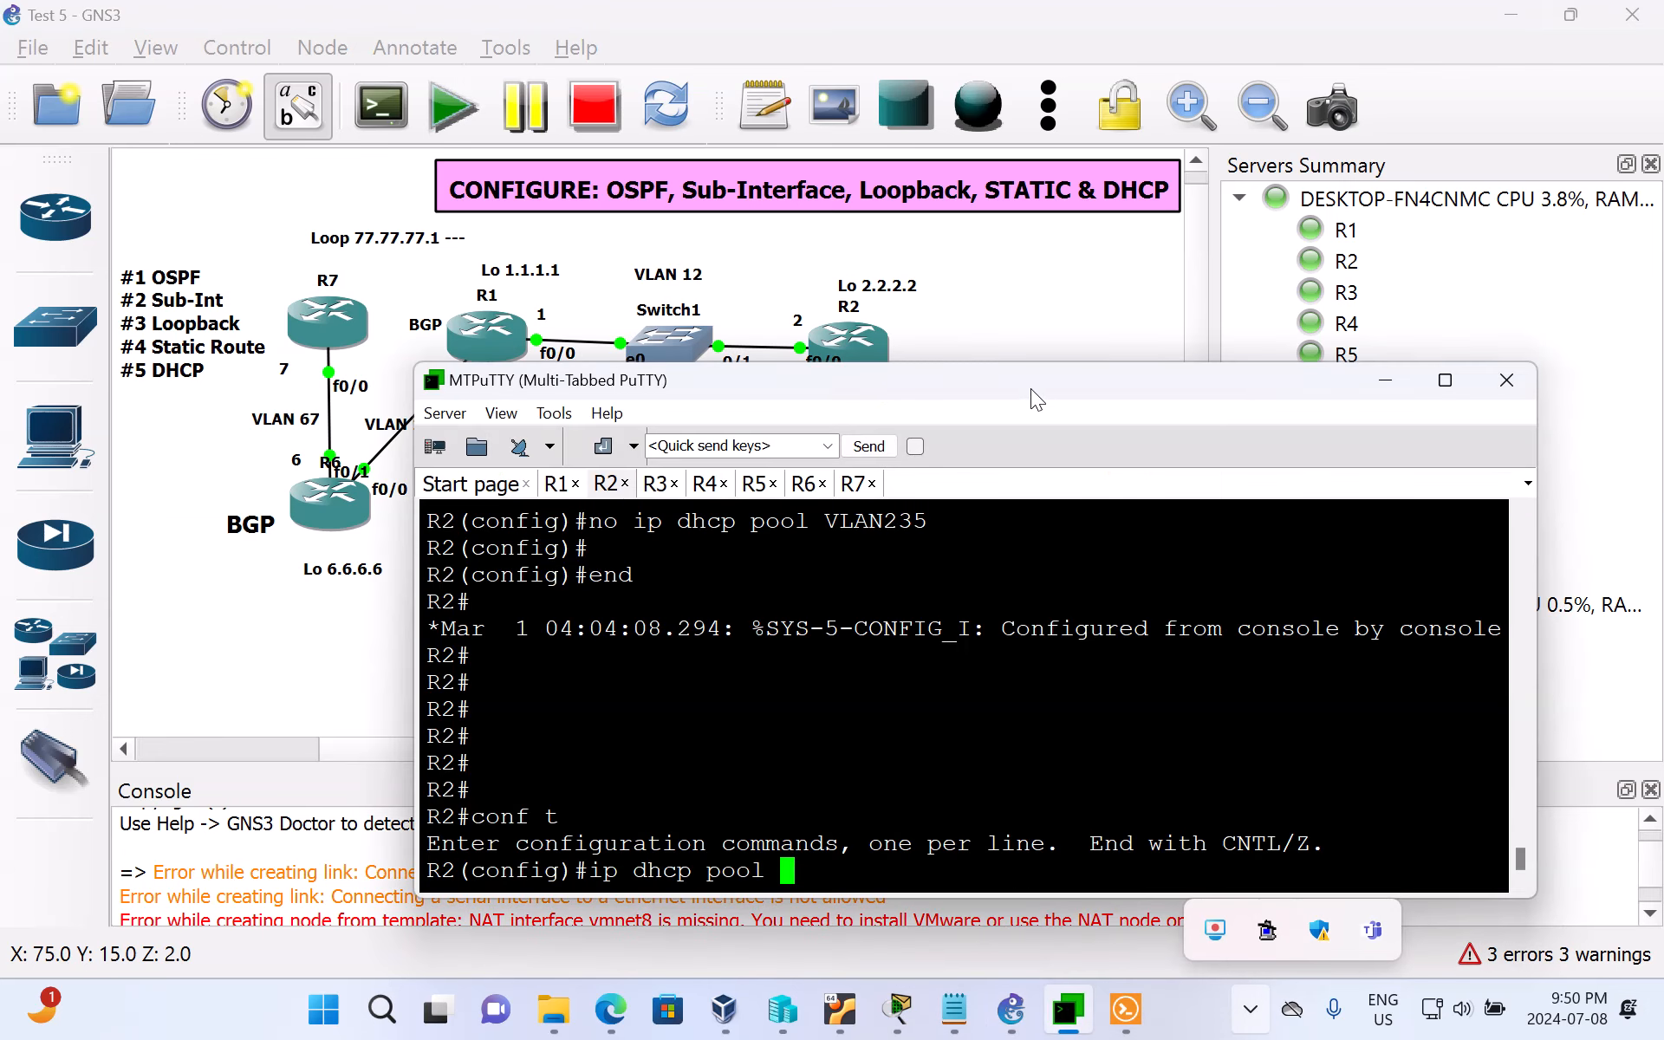
{"action": "left_click_drag", "start_coordinate": [1031, 387], "coordinate": [1045, 341]}
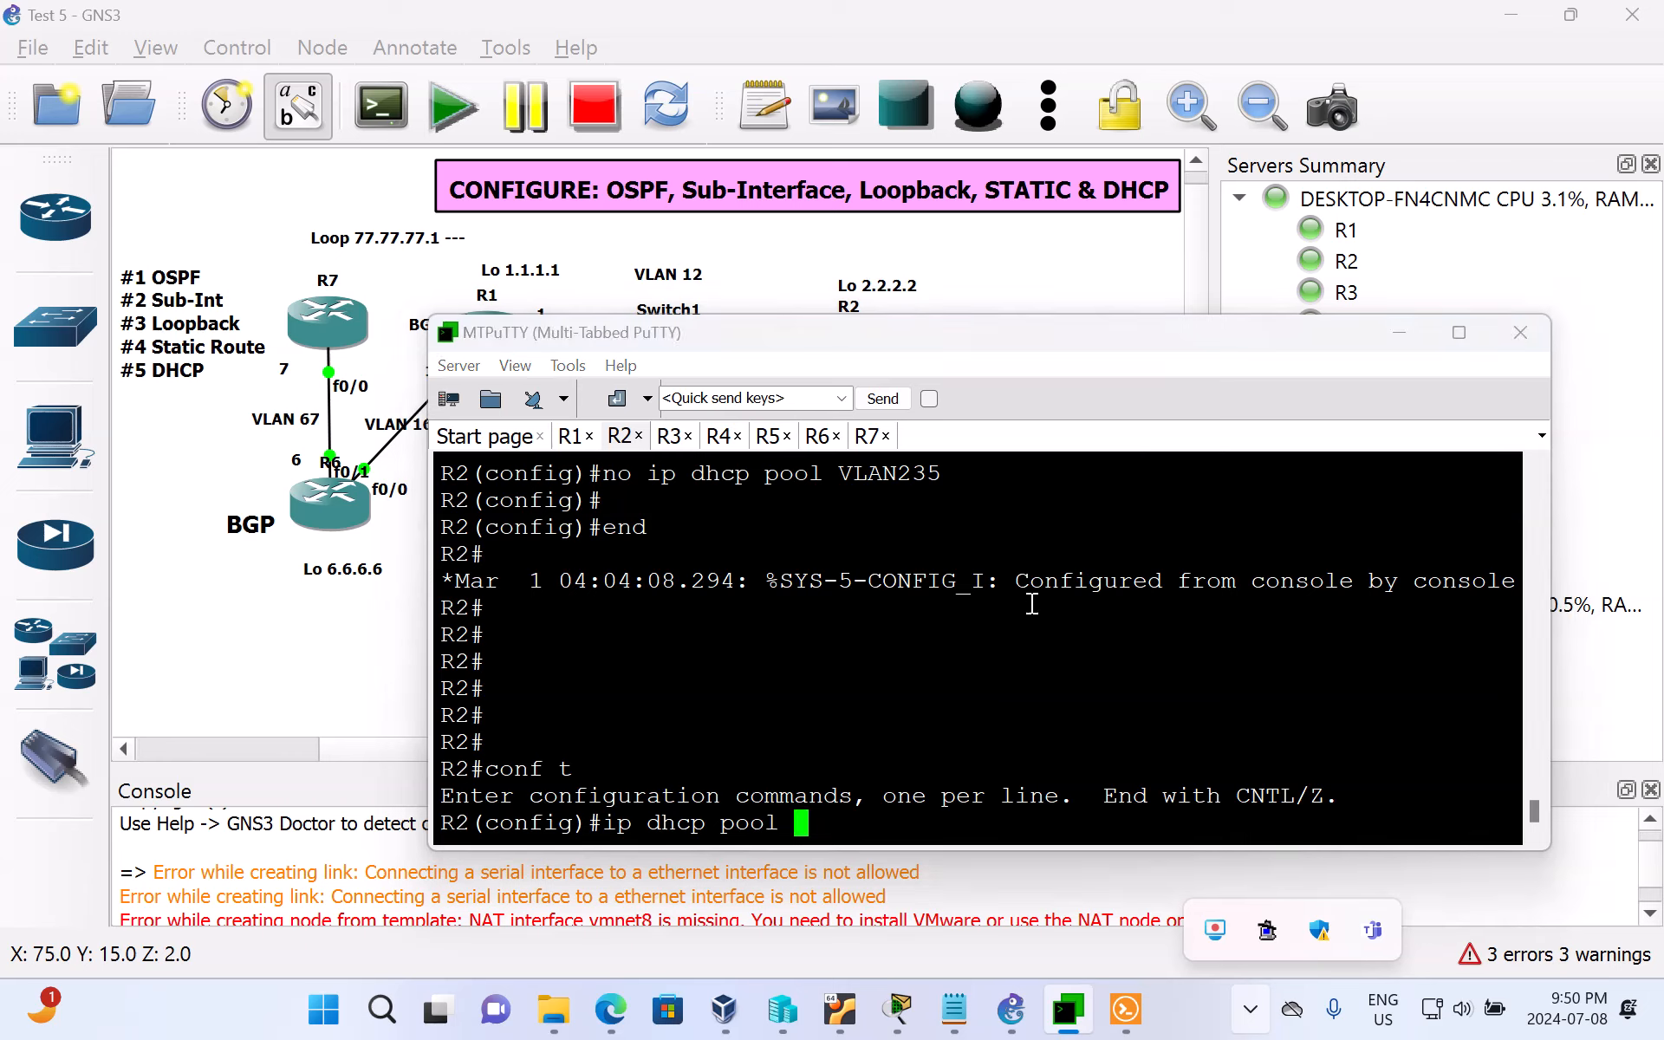
{"action": "type", "text": "VLAN235"}
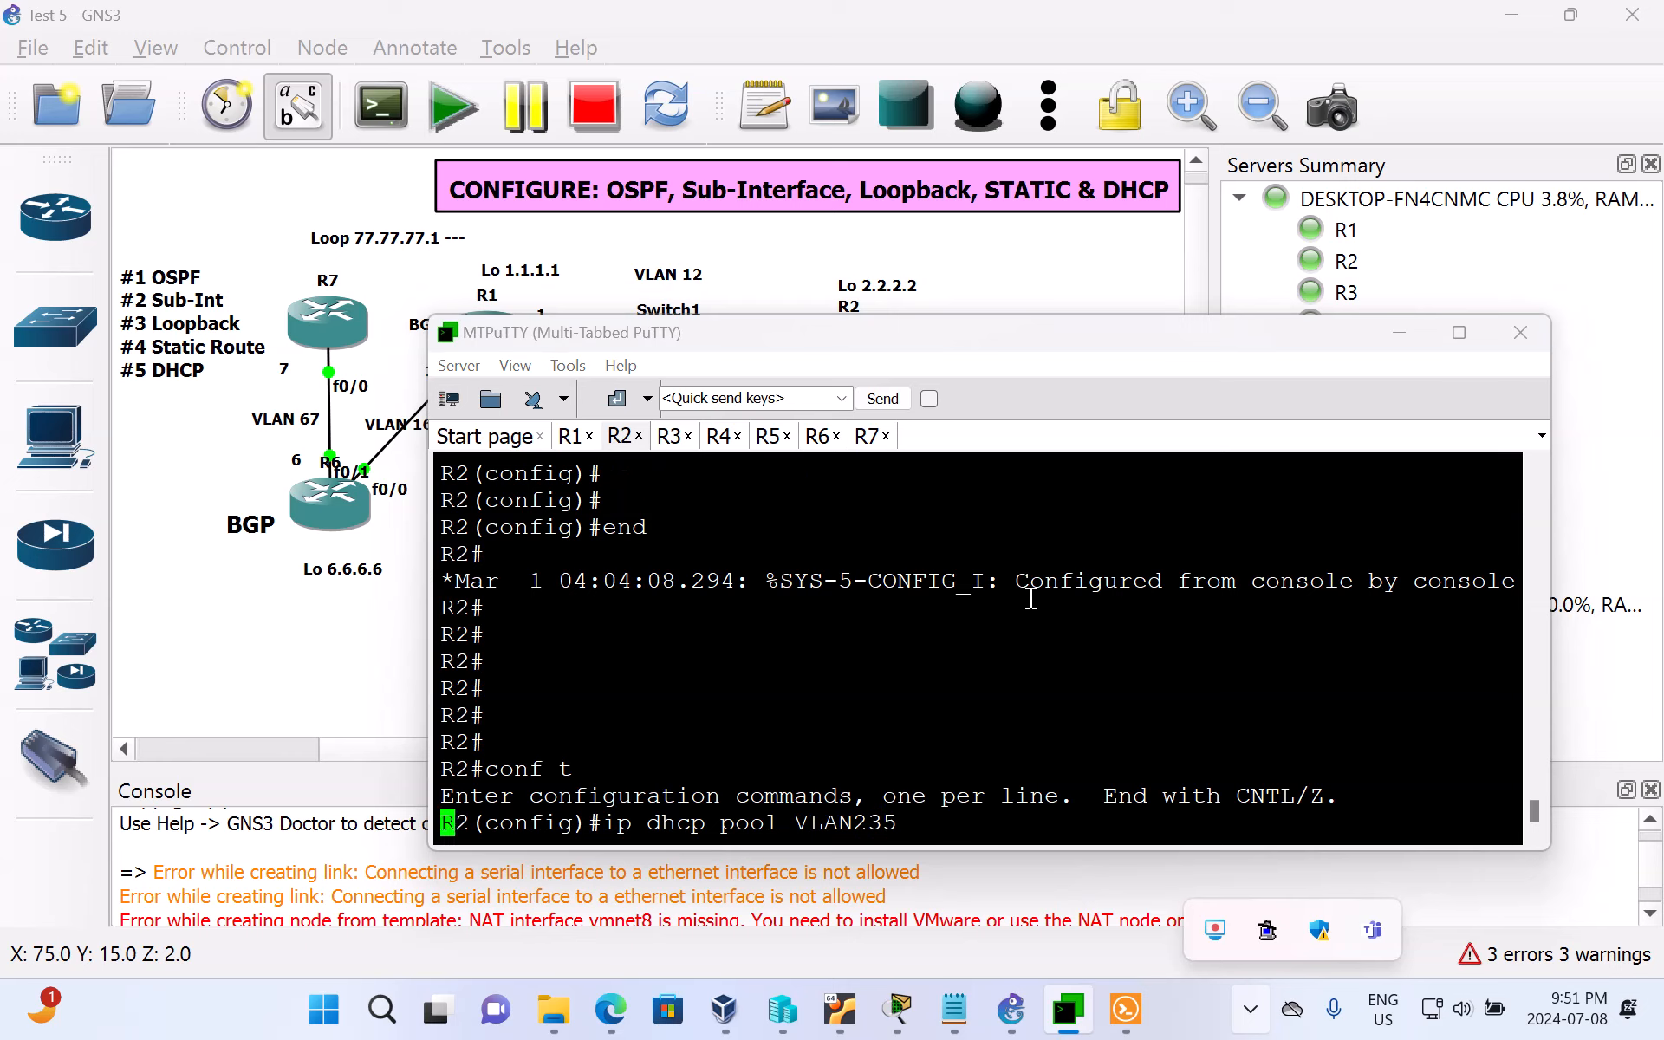
{"action": "key", "text": "Return"}
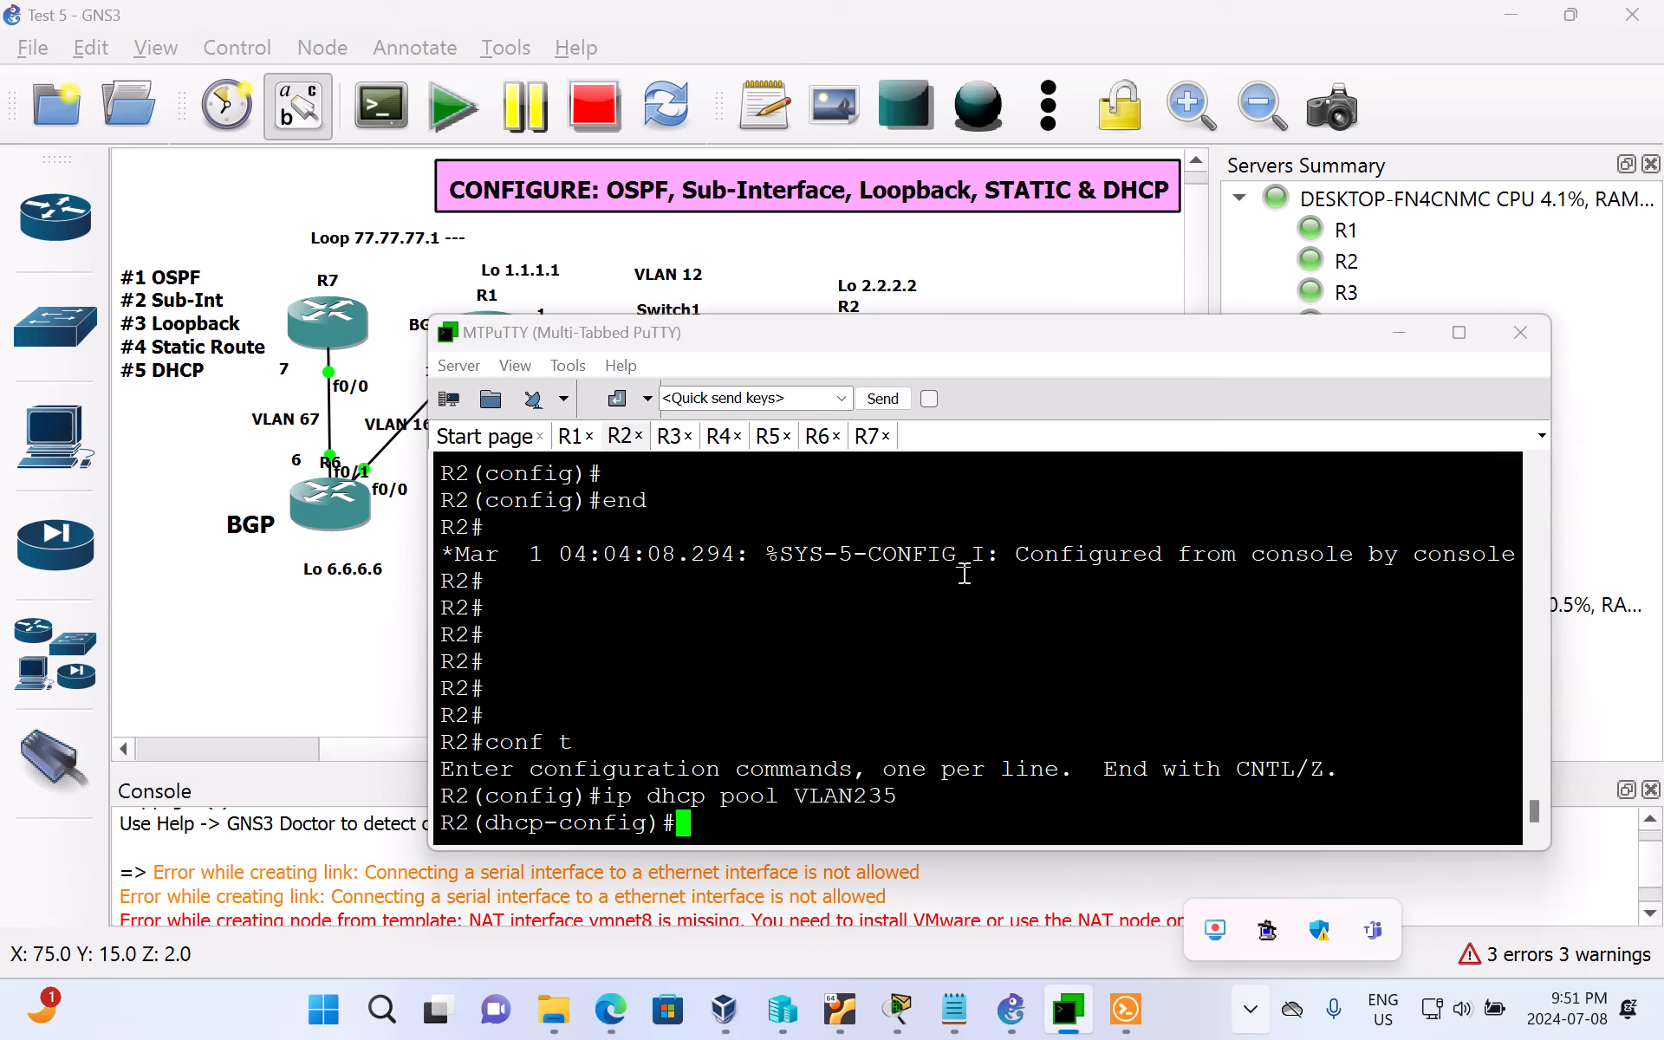
Step: Assign network 10.1.235.0 with mask 255.255.255.0 to the VLAN235 DHCP pool
{"action": "type", "text": "network"}
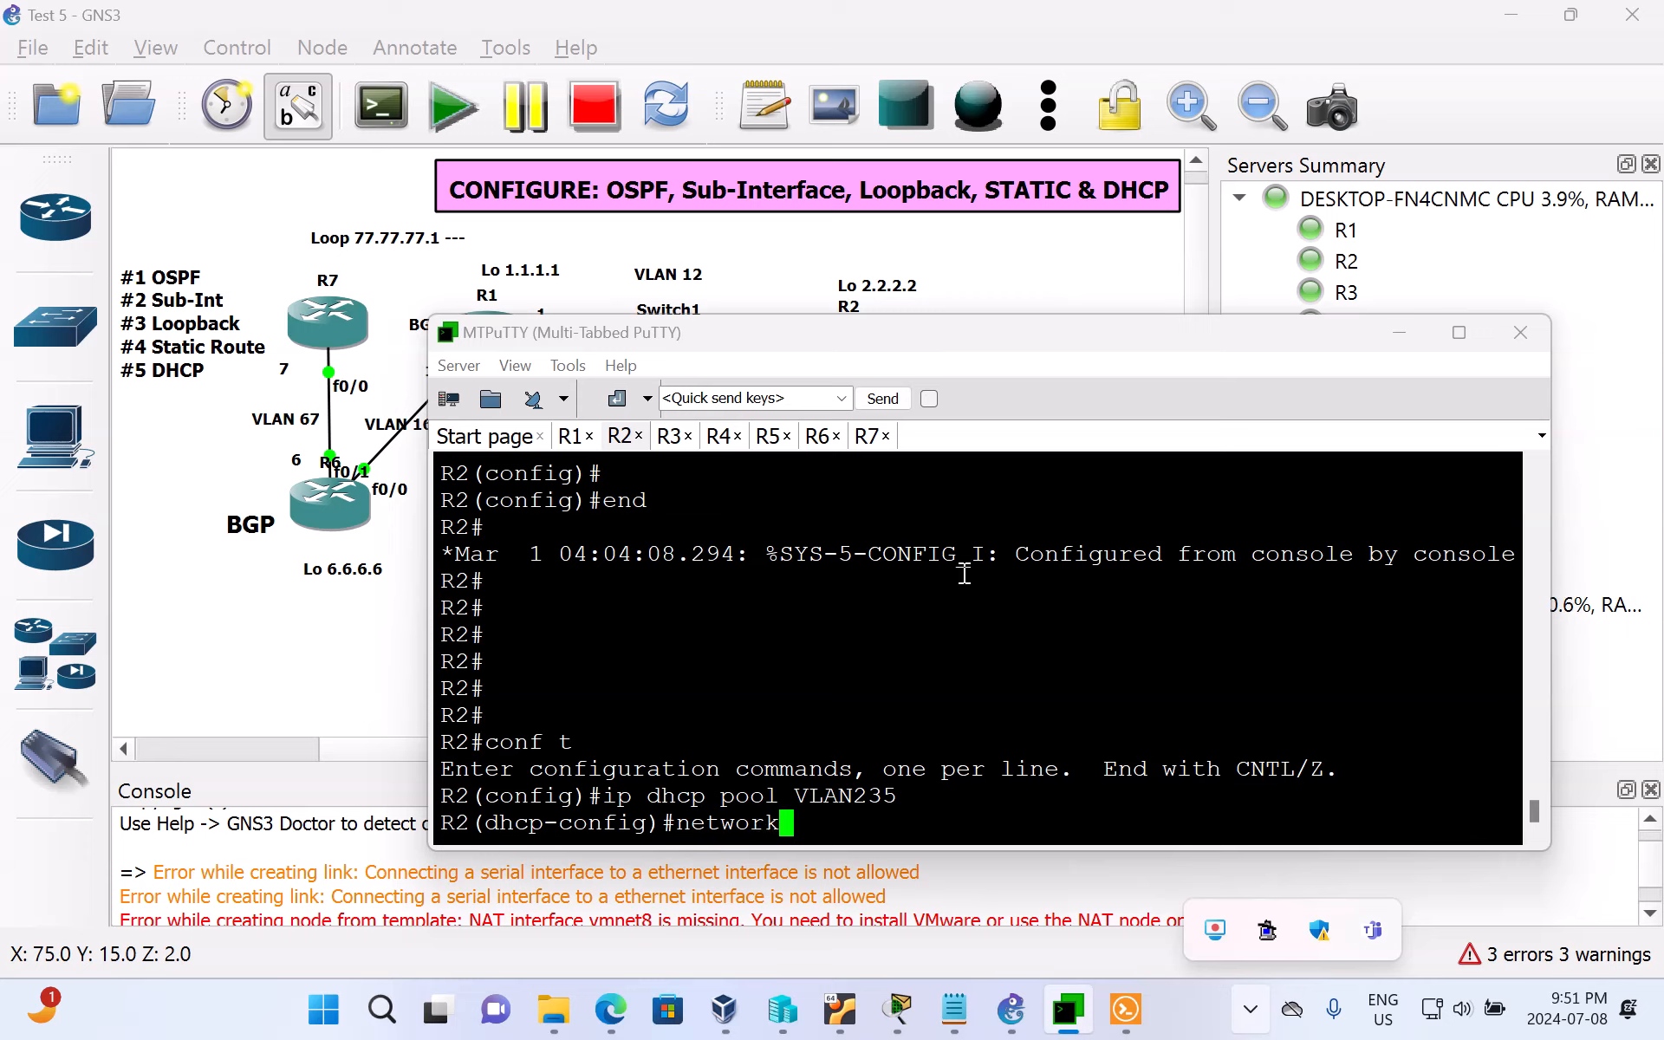
{"action": "type", "text": " 10.1.235"}
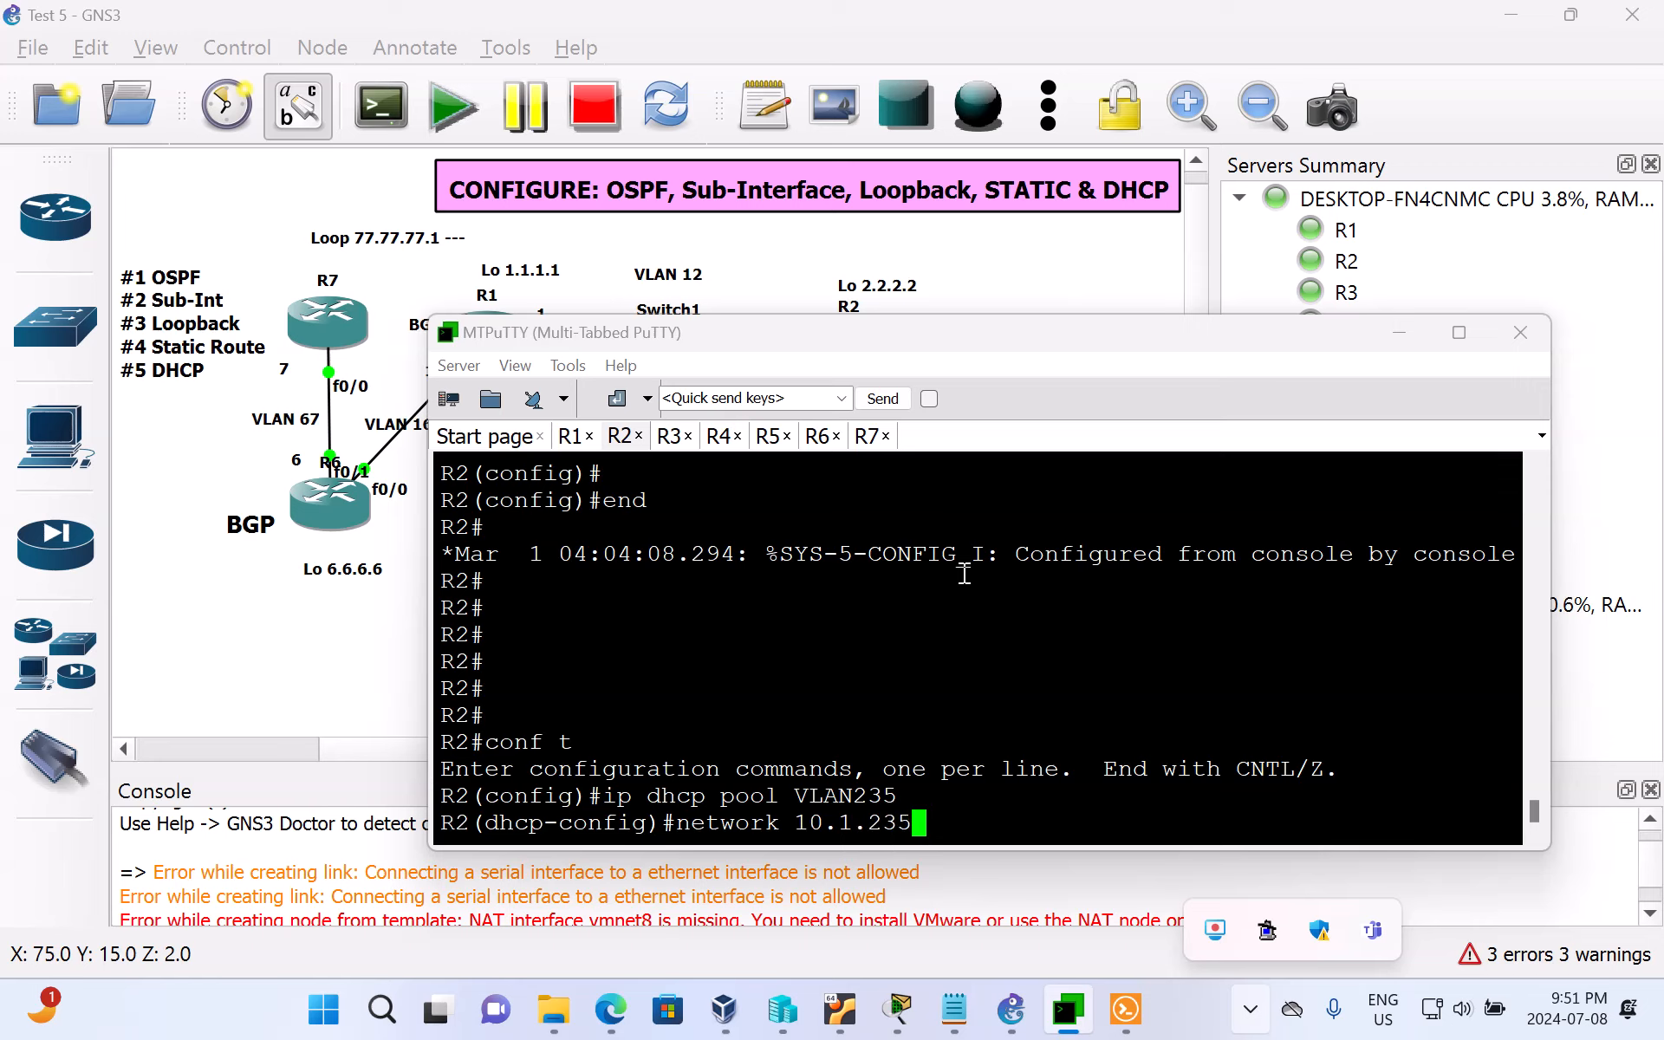
{"action": "type", "text": ".0 255.255"}
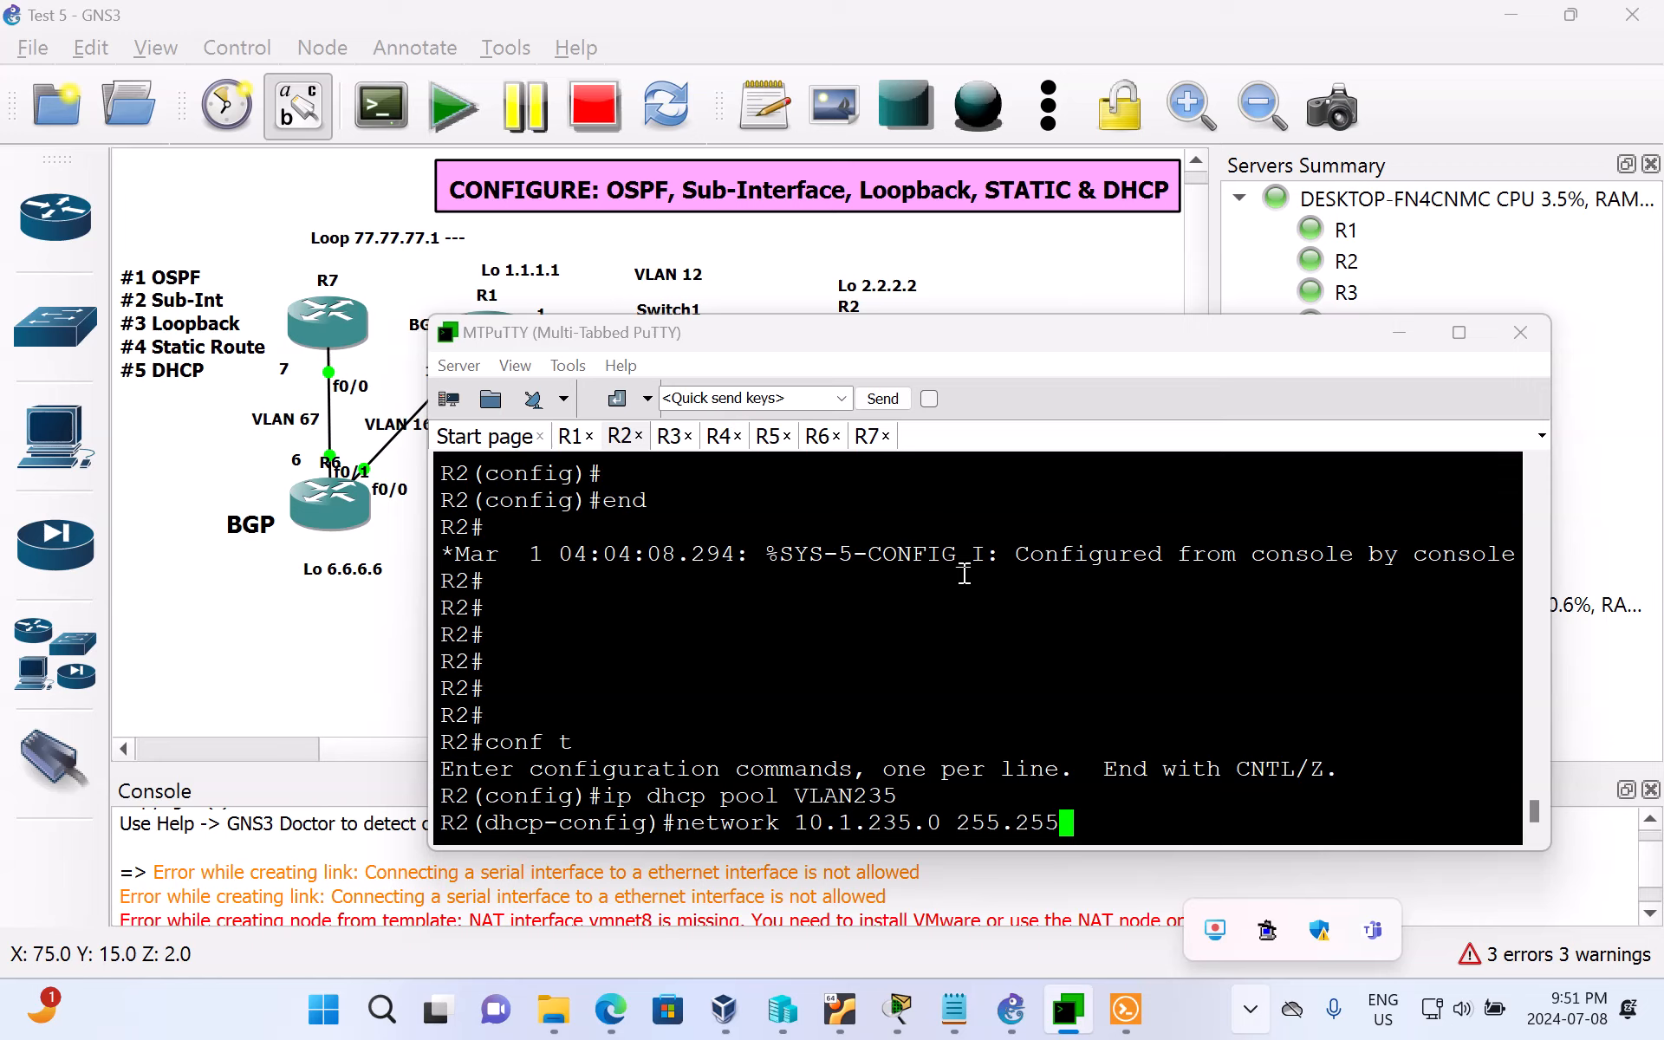
{"action": "type", "text": ".255"}
{"action": "type", "text": ".0"}
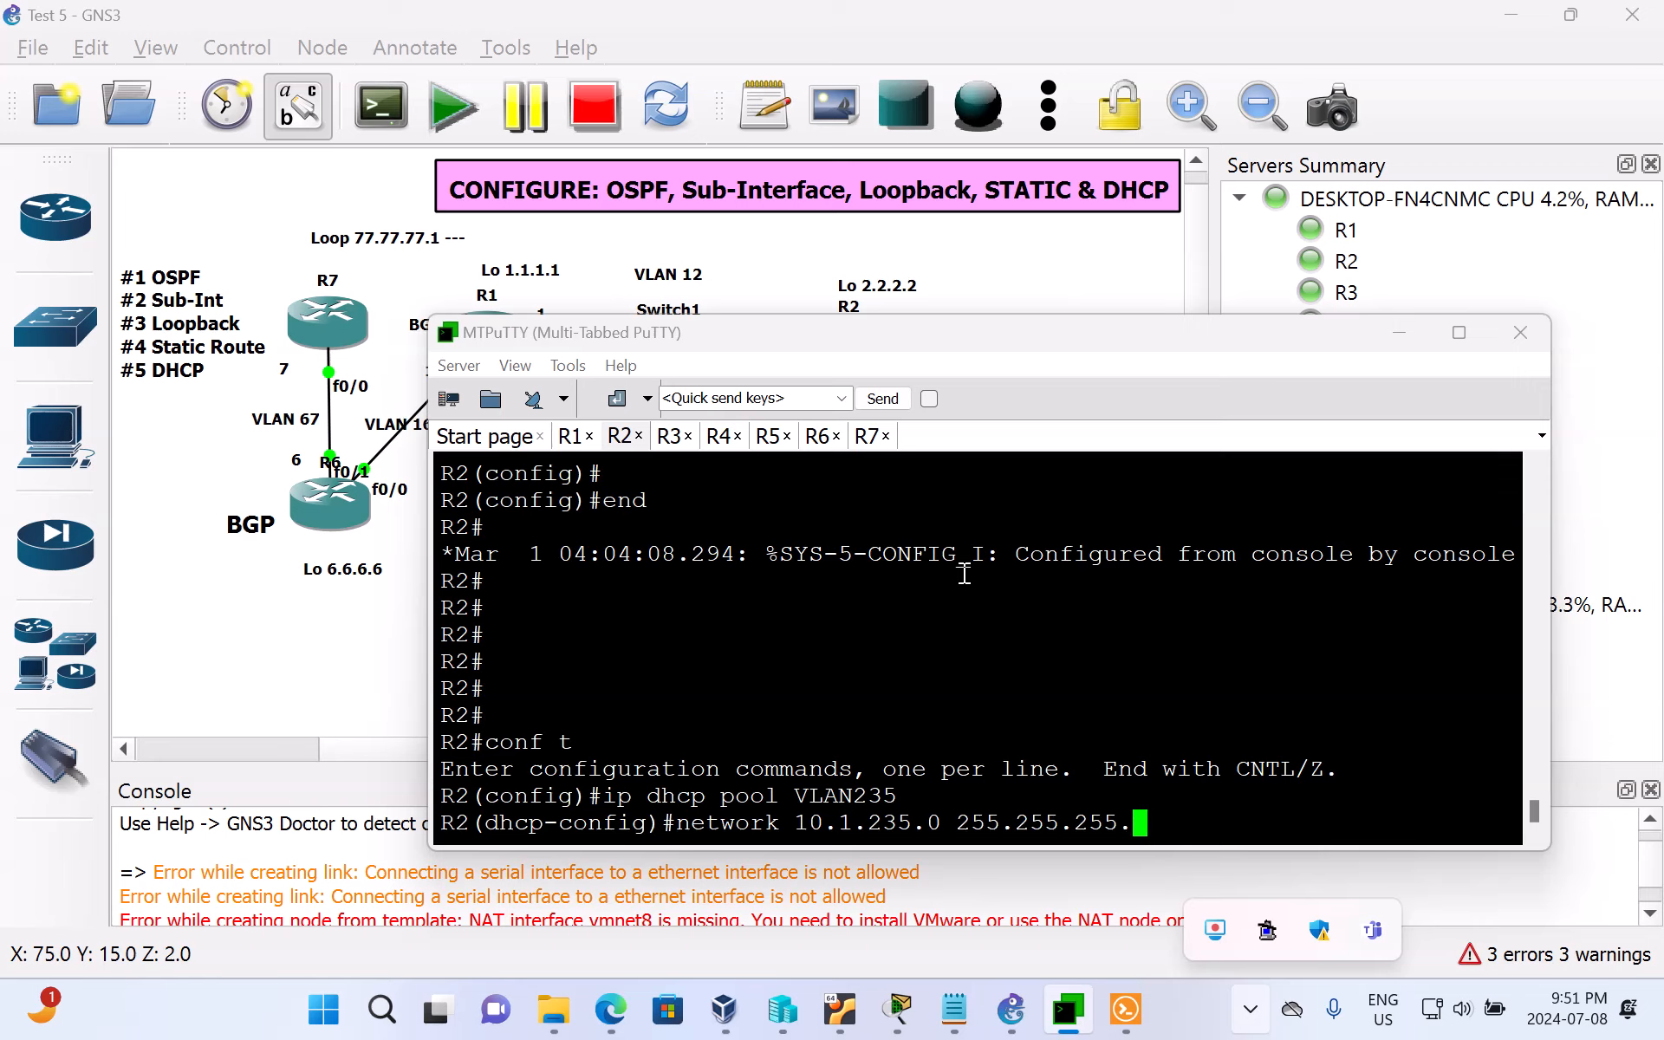
{"action": "key", "text": "Return"}
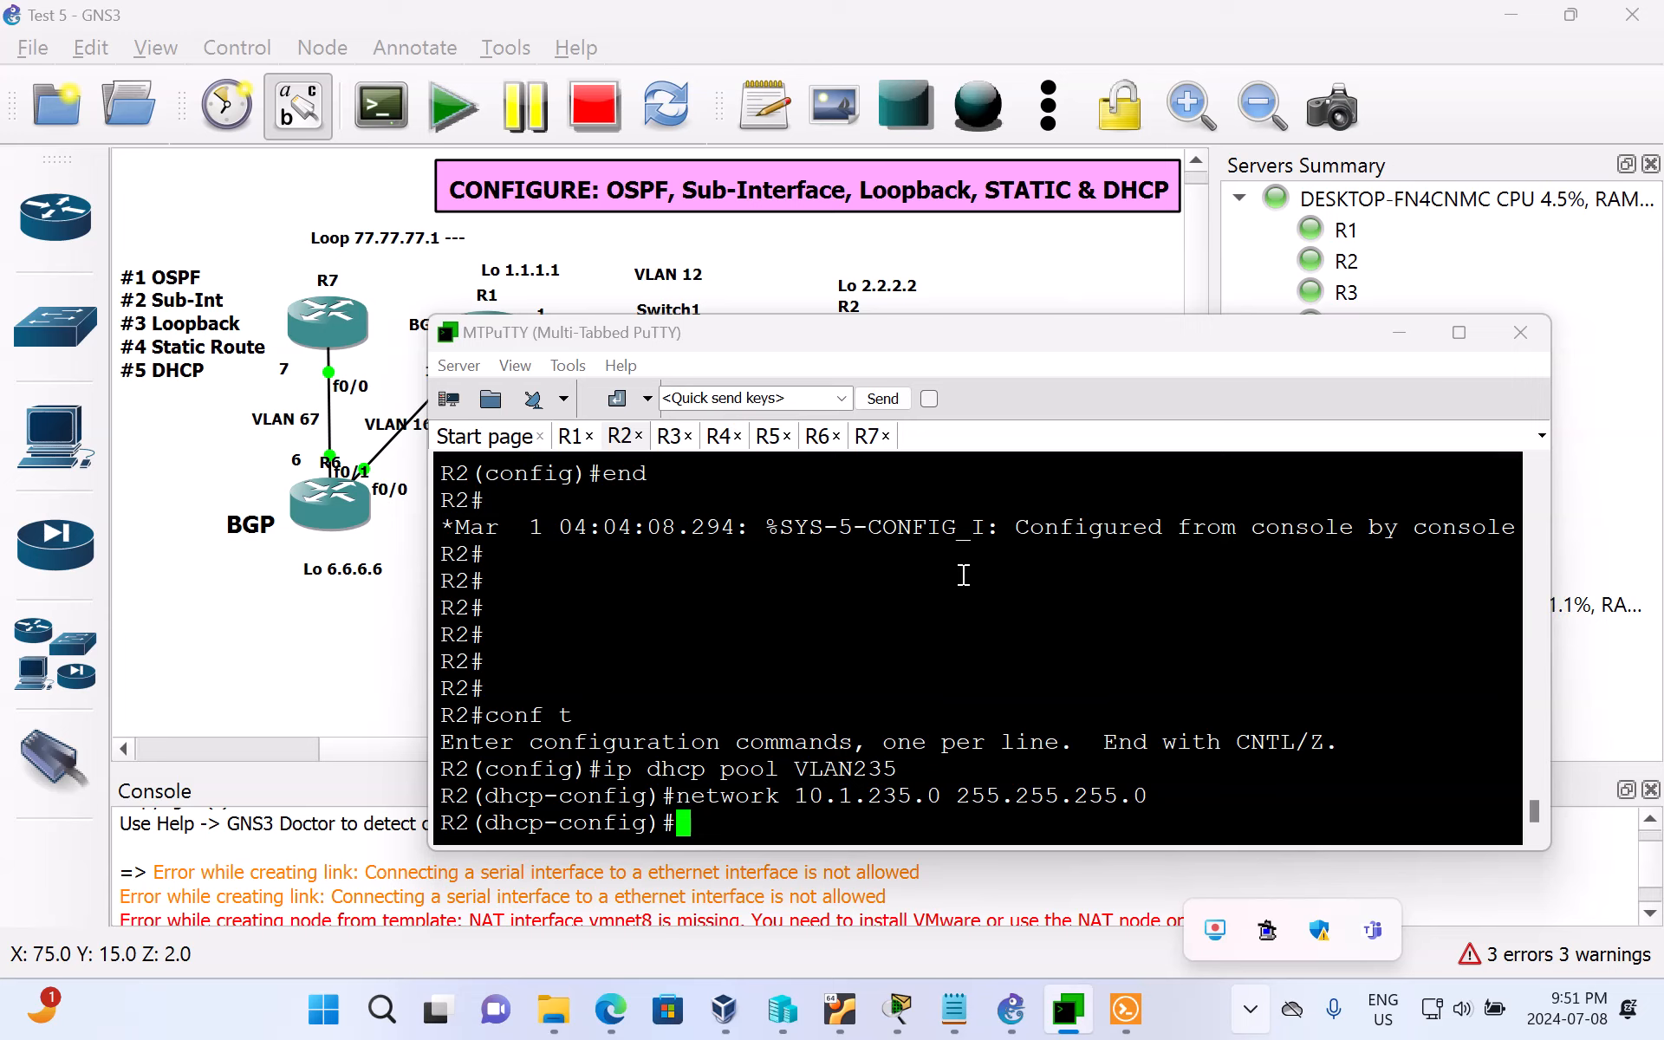
Step: View R5 in the GNS3 topology, then return to MTPuTTY and enter global configuration mode in the R5 session
{"action": "left_click", "coordinate": [1406, 328]}
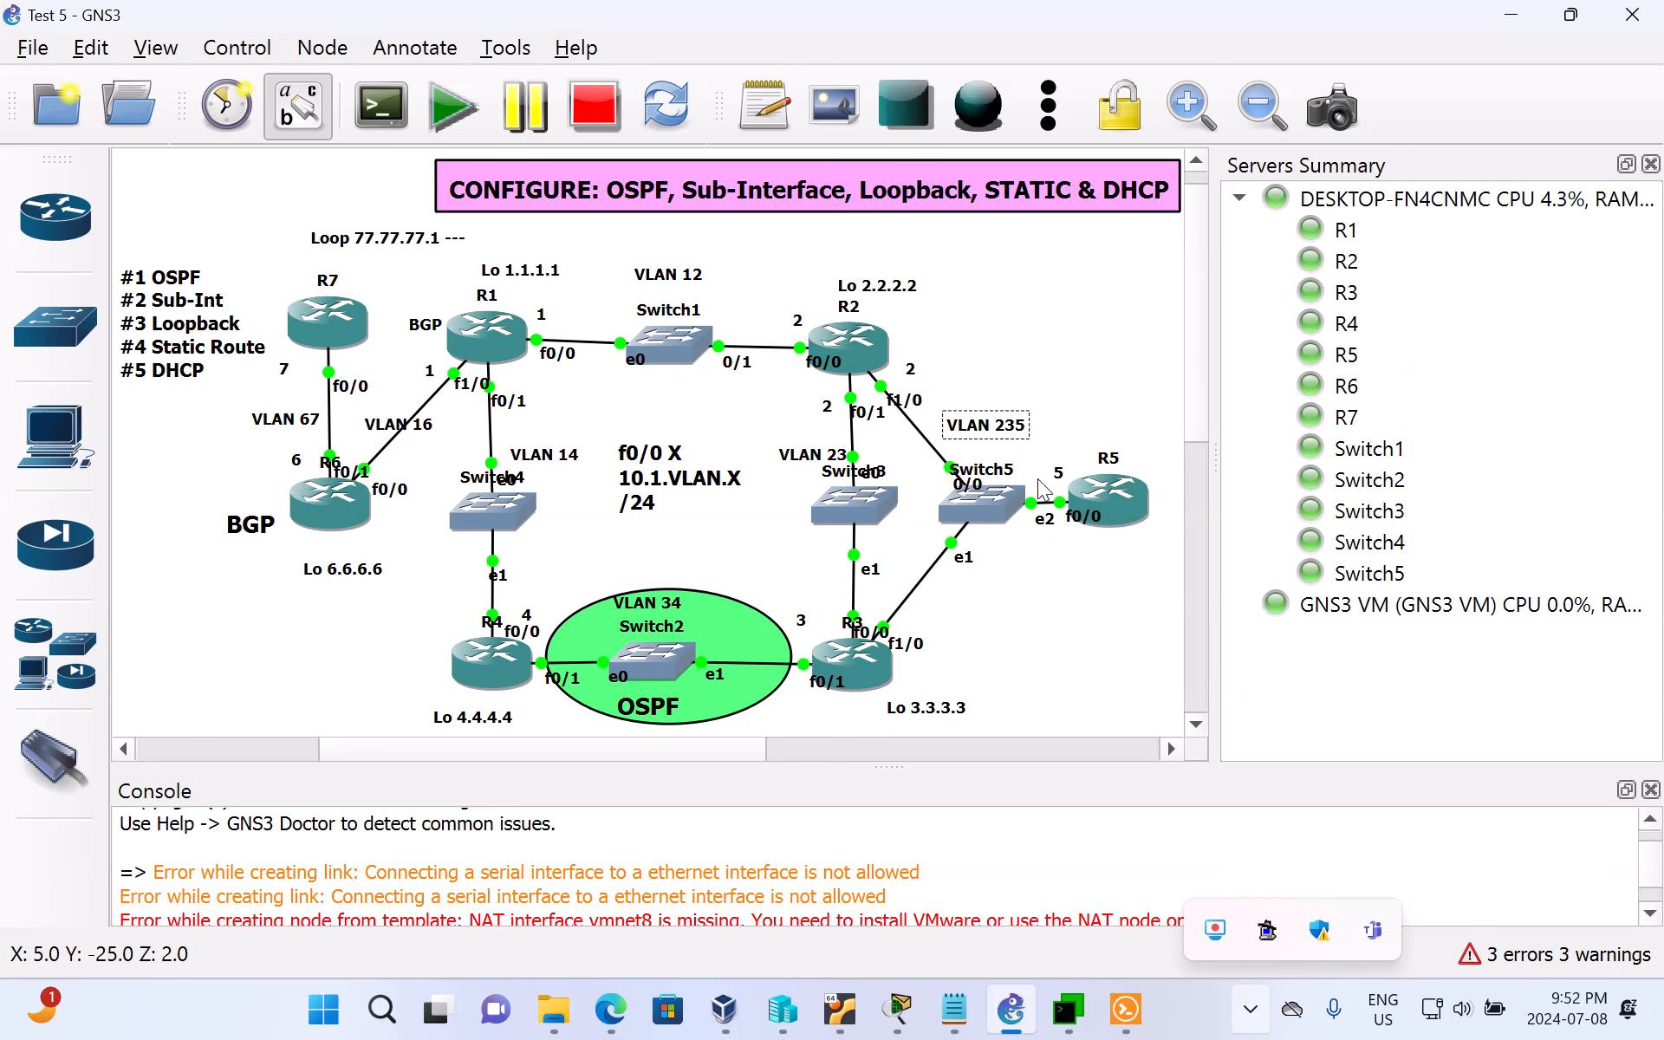
{"action": "left_click", "coordinate": [1064, 1005]}
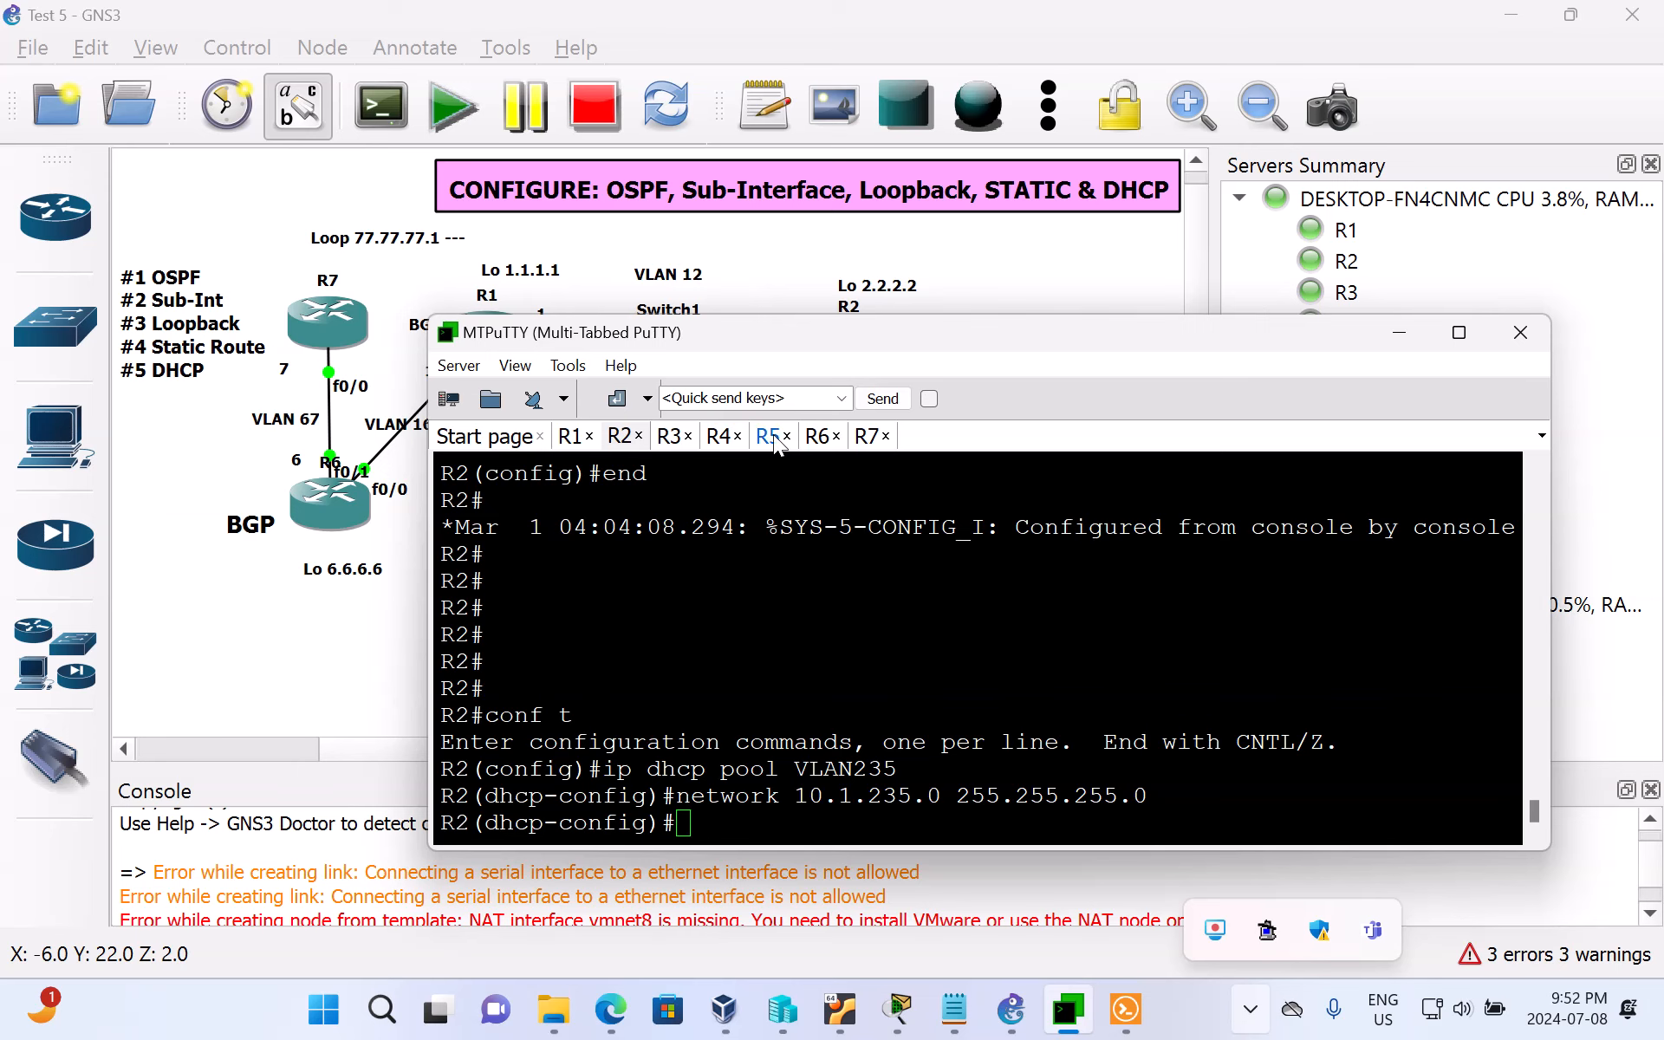
{"action": "left_click", "coordinate": [771, 437]}
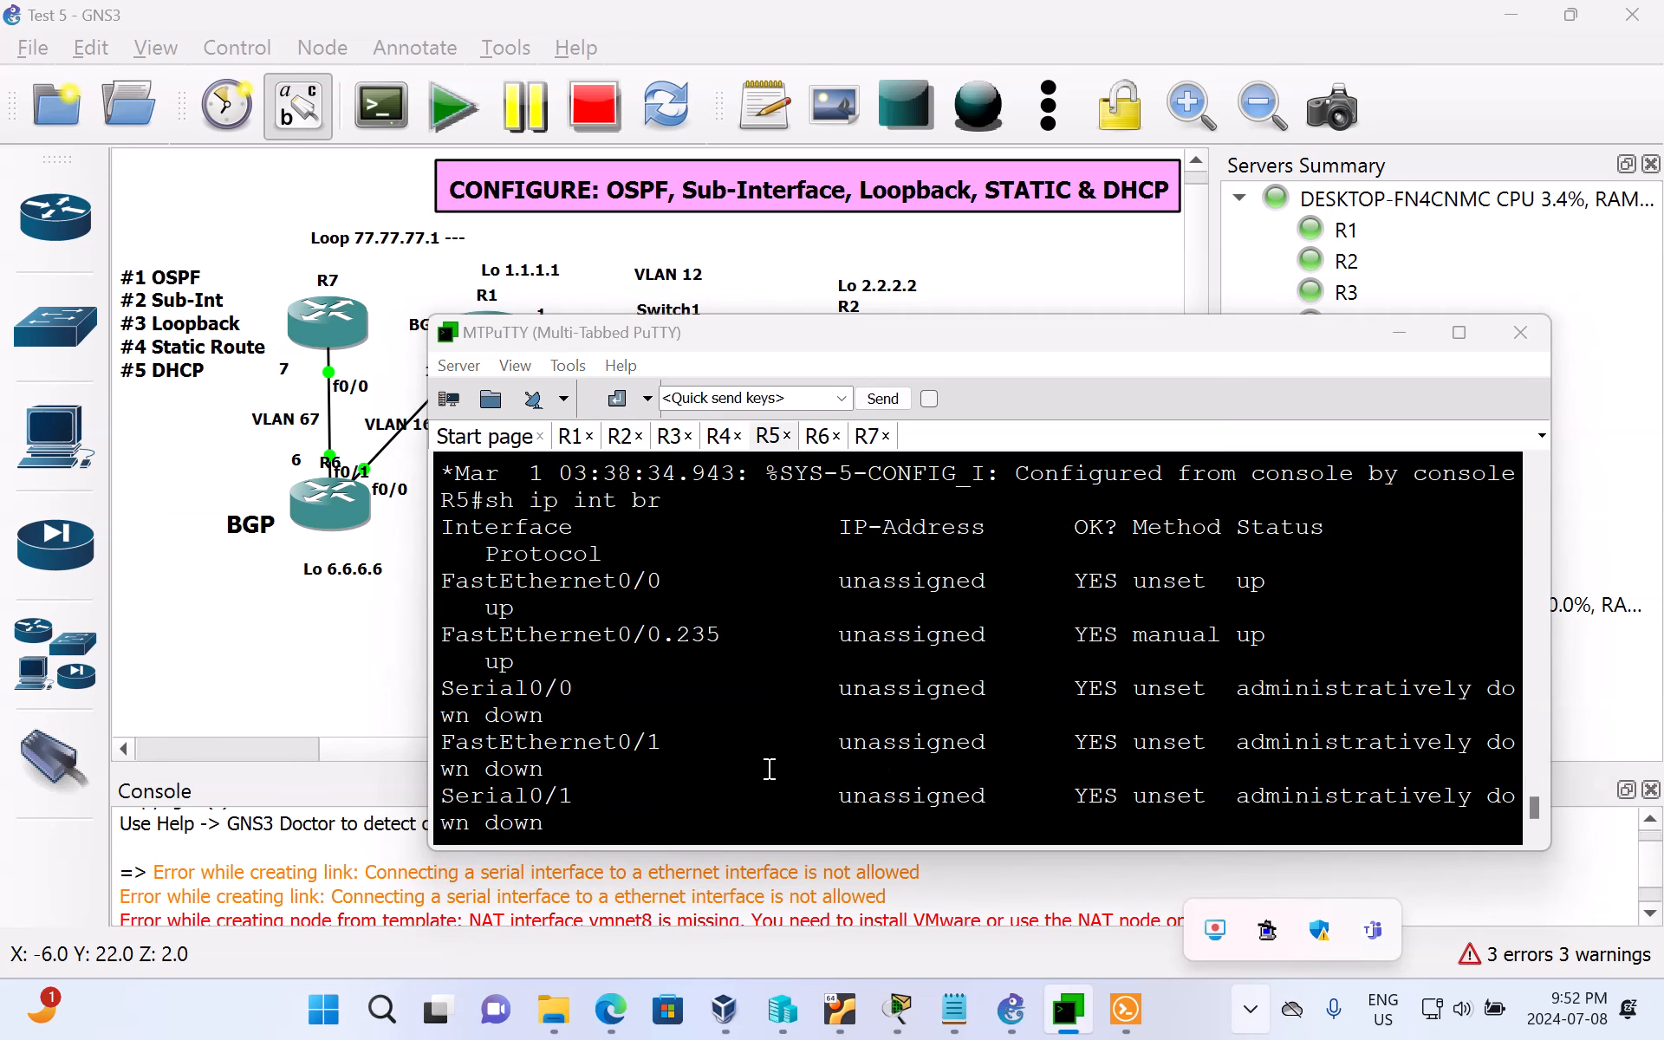
{"action": "left_click", "coordinate": [1084, 881]}
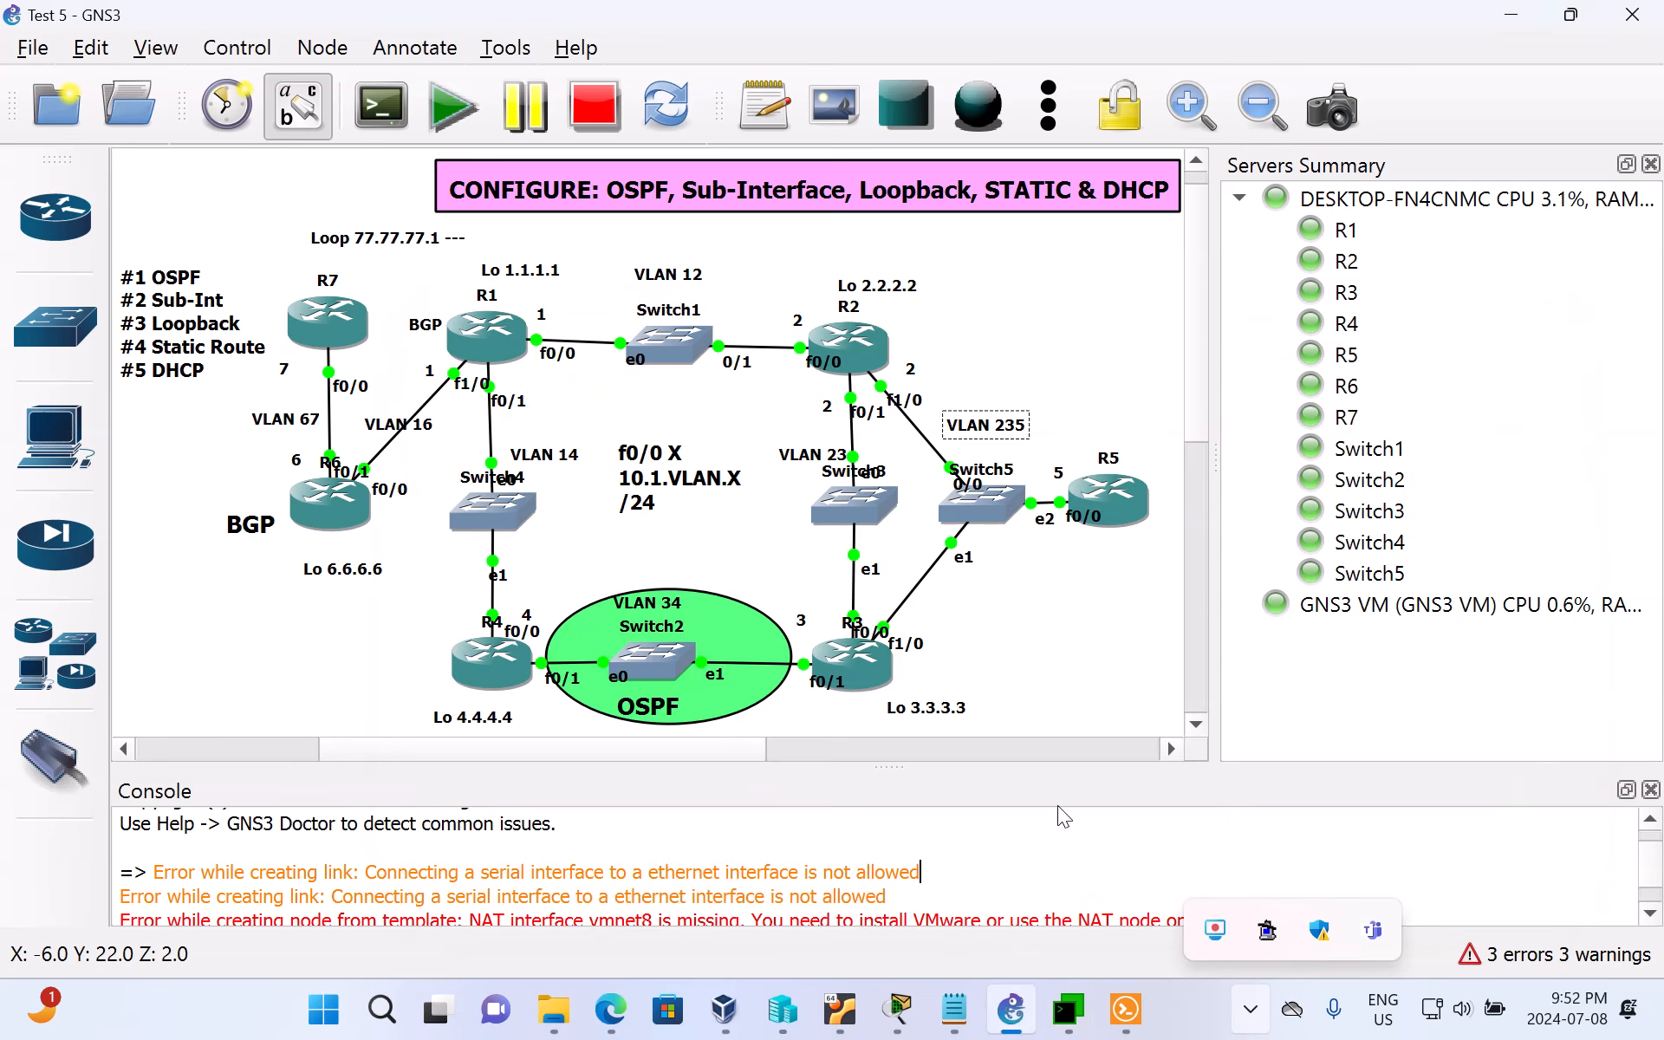
{"action": "left_click", "coordinate": [1079, 1018]}
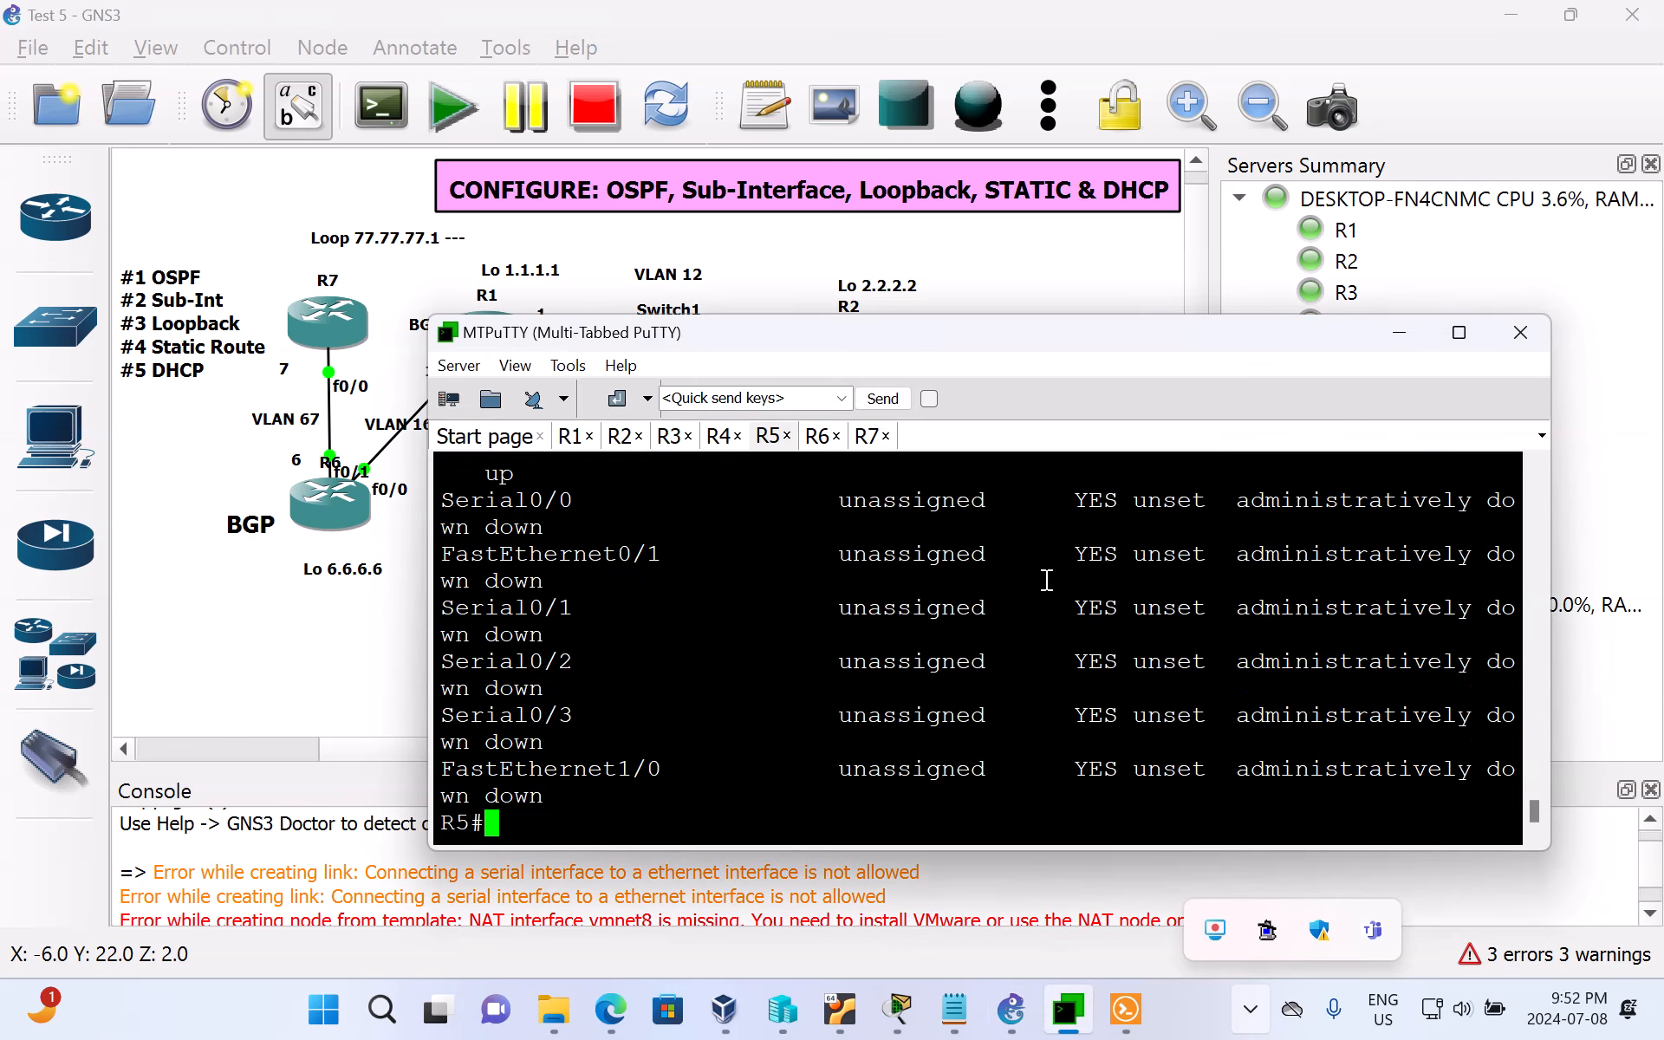
{"action": "key", "text": "Return"}
{"action": "key", "text": "Return"}
{"action": "key", "text": "Return"}
{"action": "key", "text": "Return"}
{"action": "key", "text": "Return"}
{"action": "key", "text": "Return"}
{"action": "key", "text": "Return"}
{"action": "key", "text": "Return"}
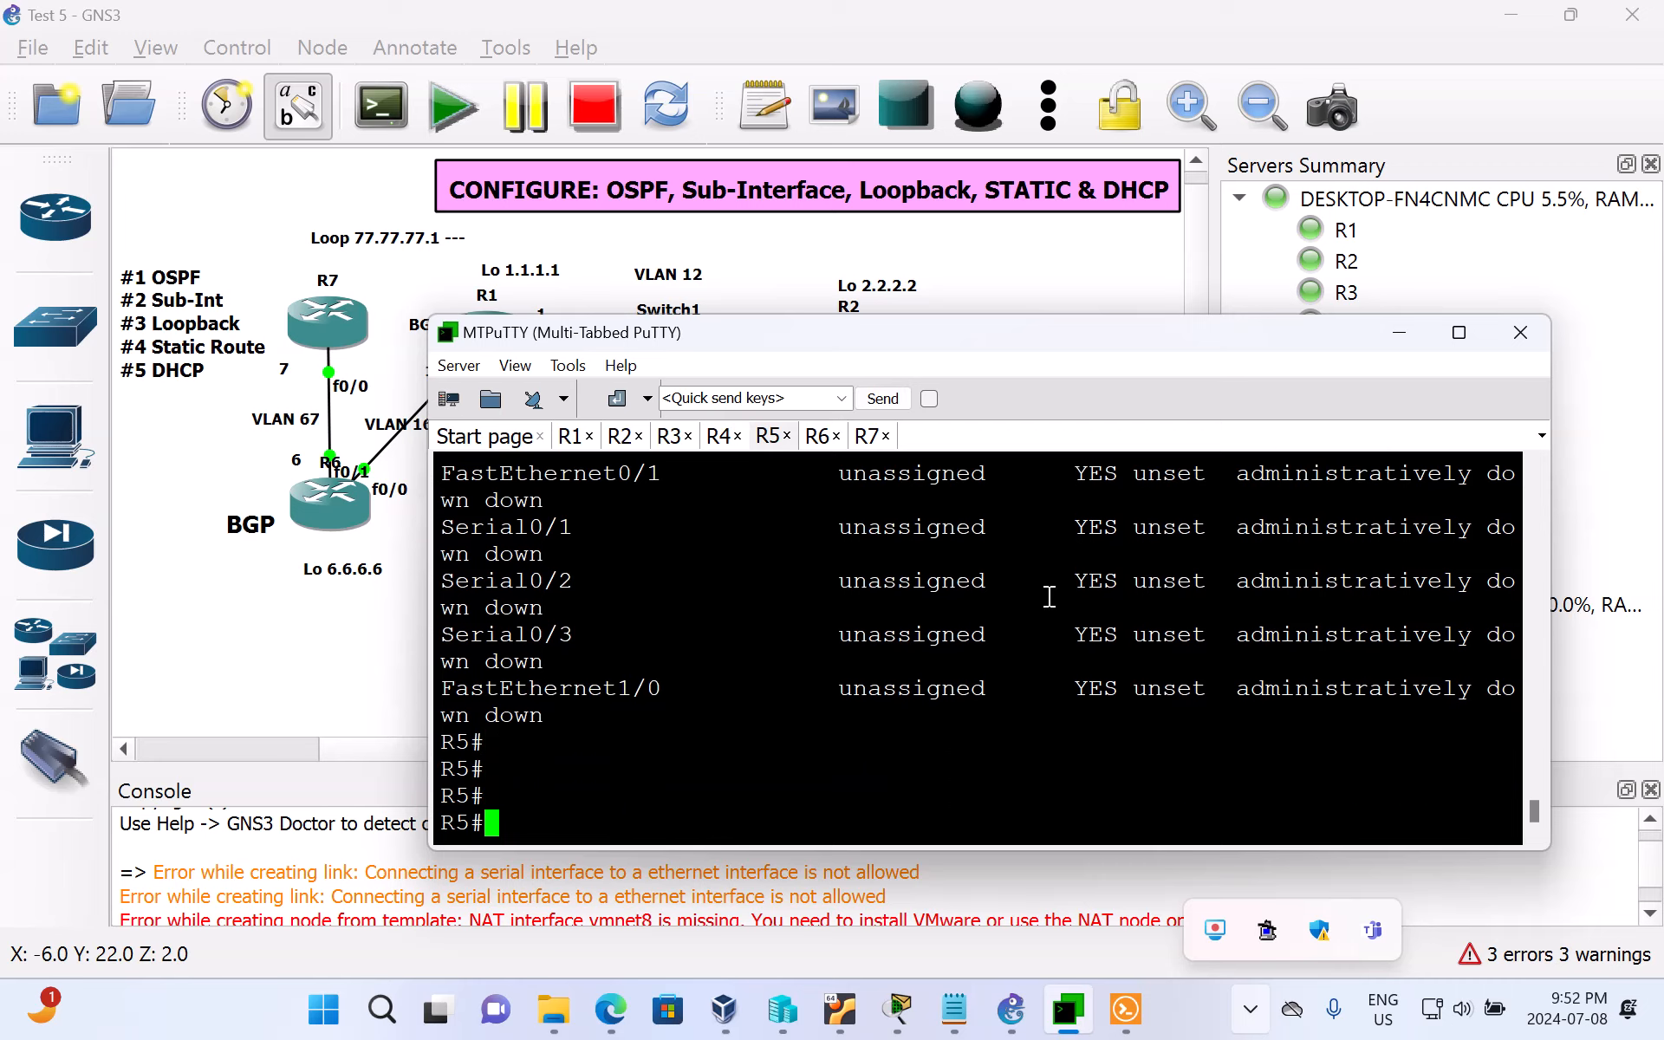
{"action": "type", "text": "conf t"}
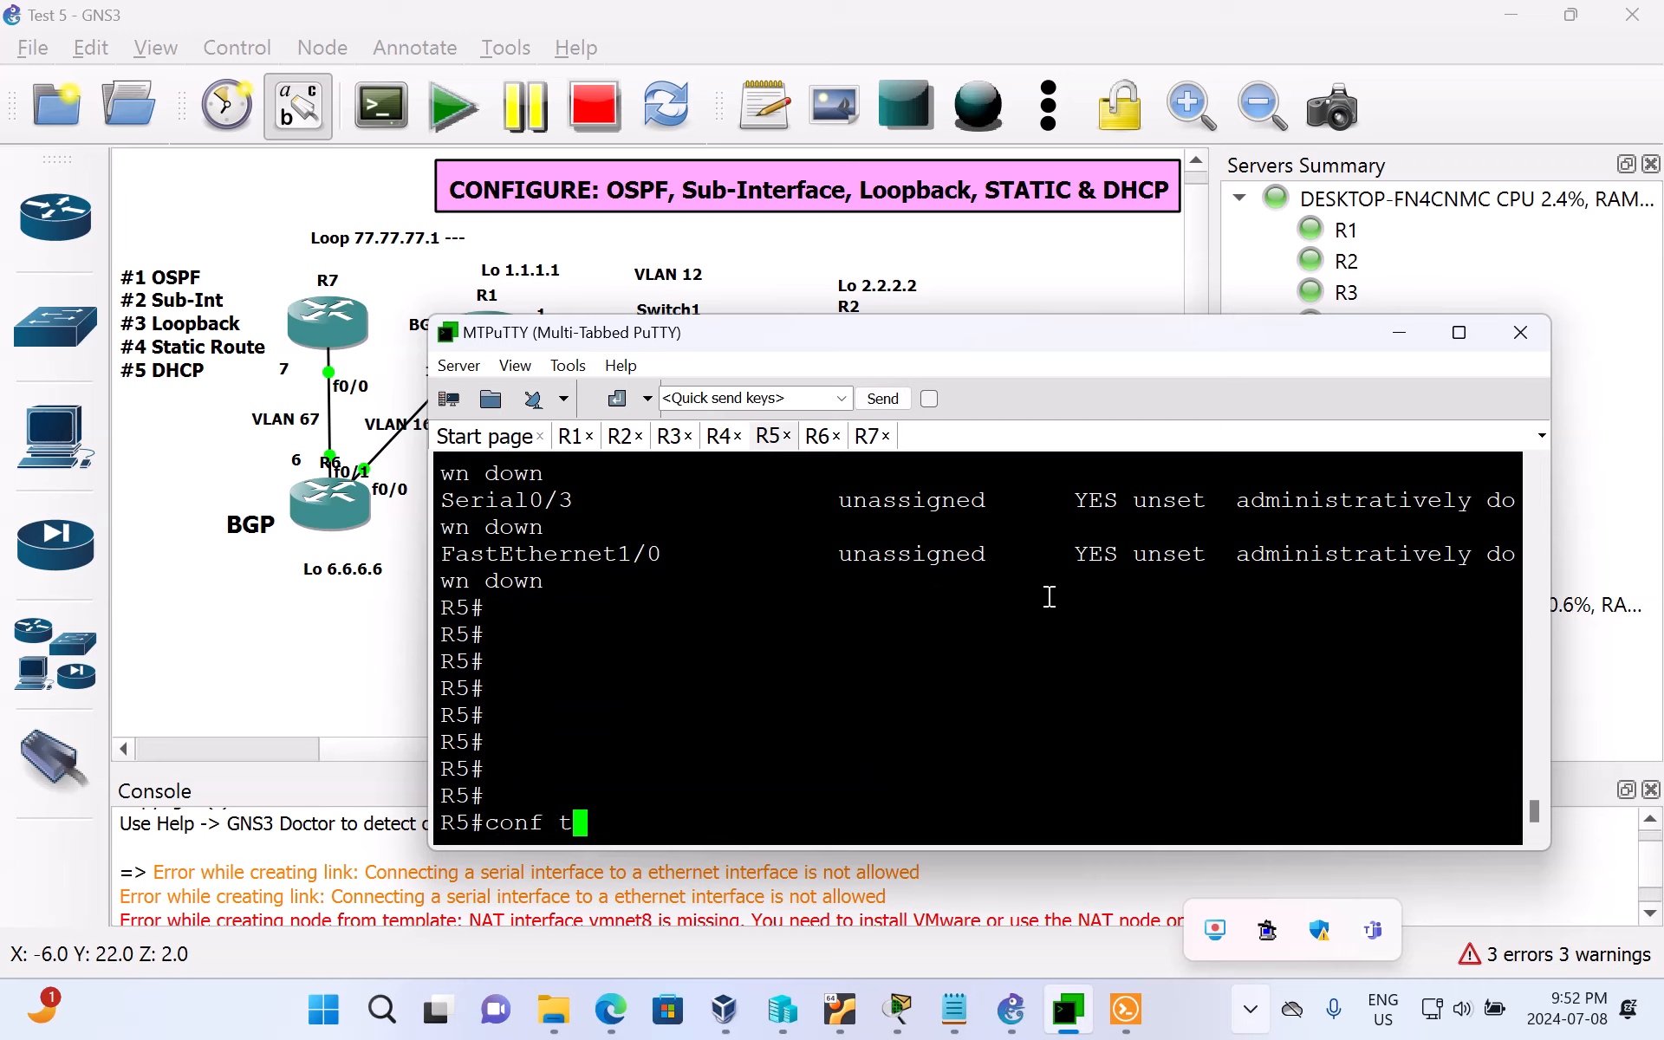
{"action": "key", "text": "Return"}
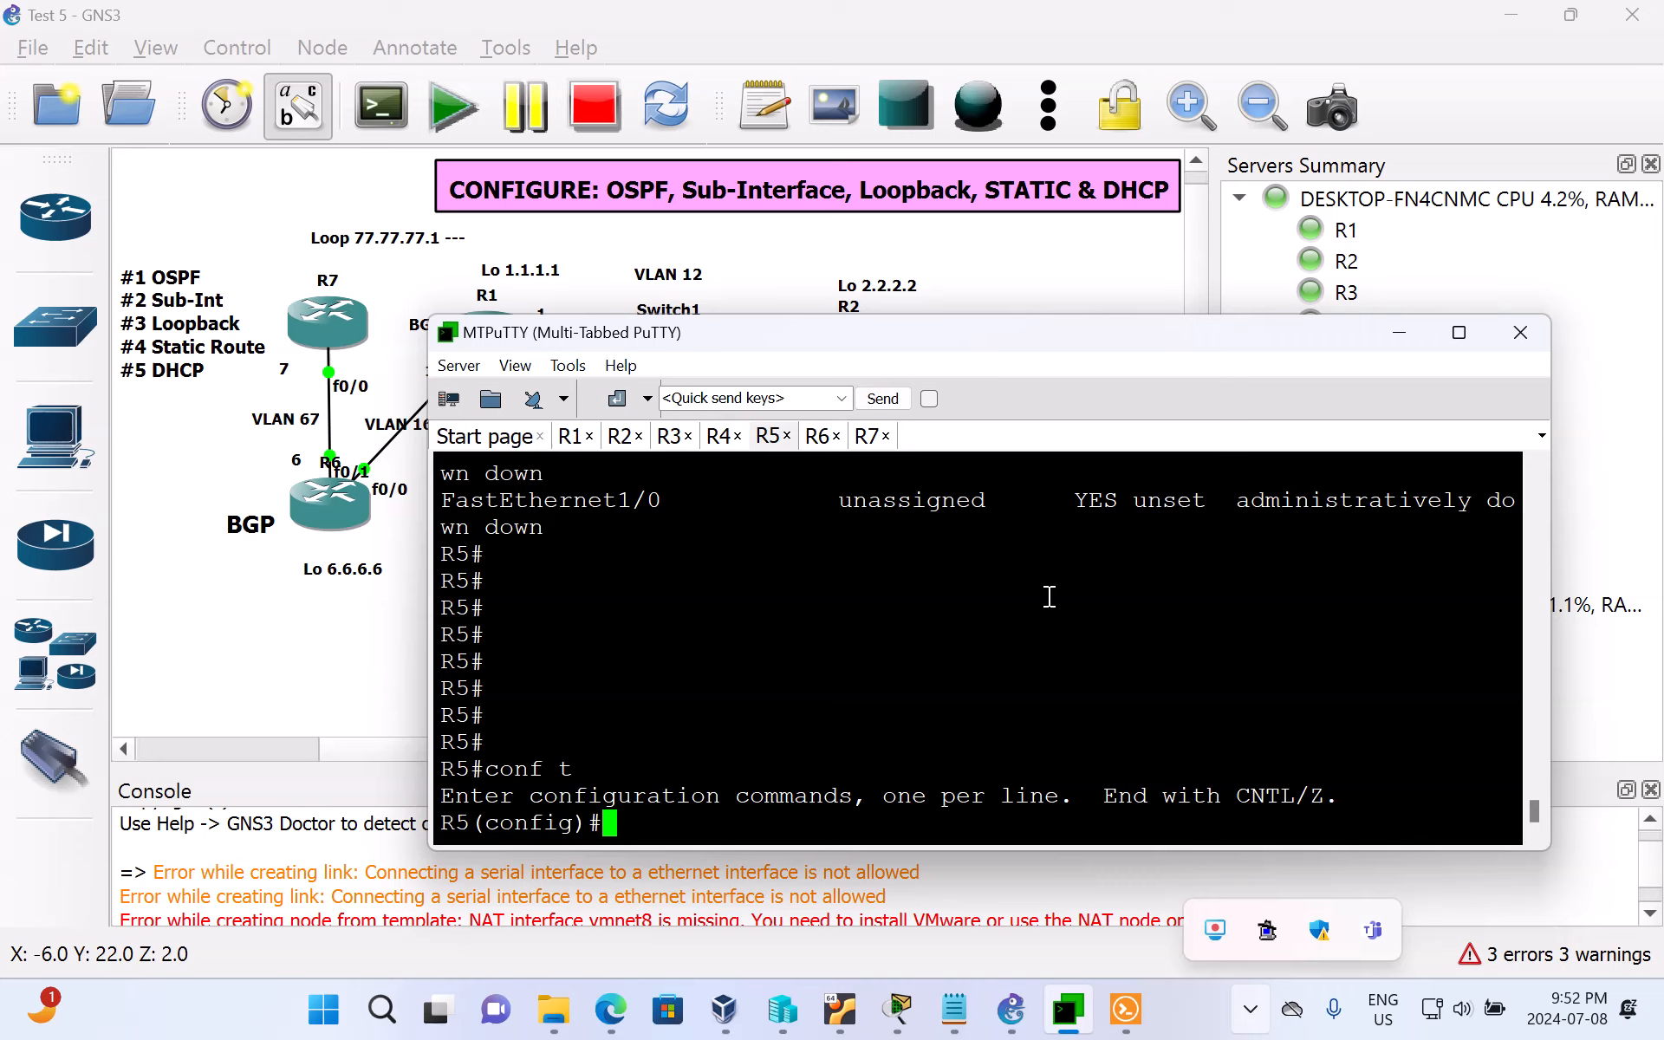
Step: Configure R5's sub-interface f0/0.235 to obtain its IP address through DHCP, and highlight the mask in the assignment message
{"action": "type", "text": "int f"}
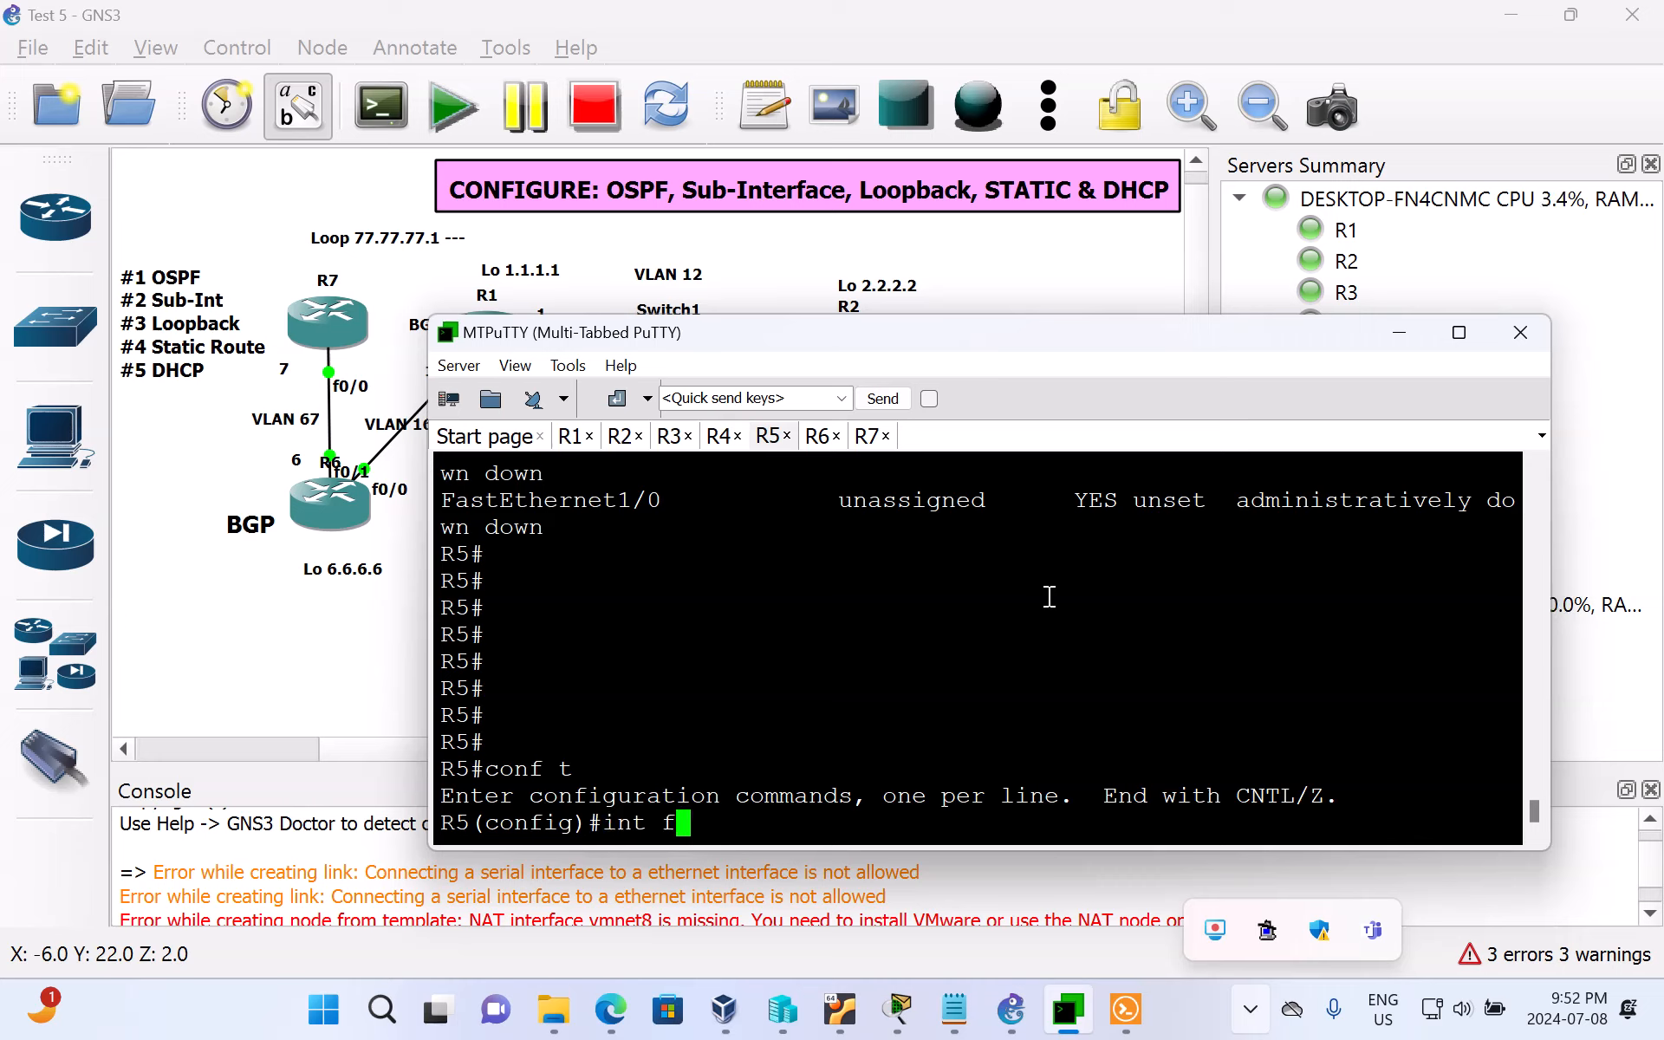
{"action": "type", "text": "0/0"}
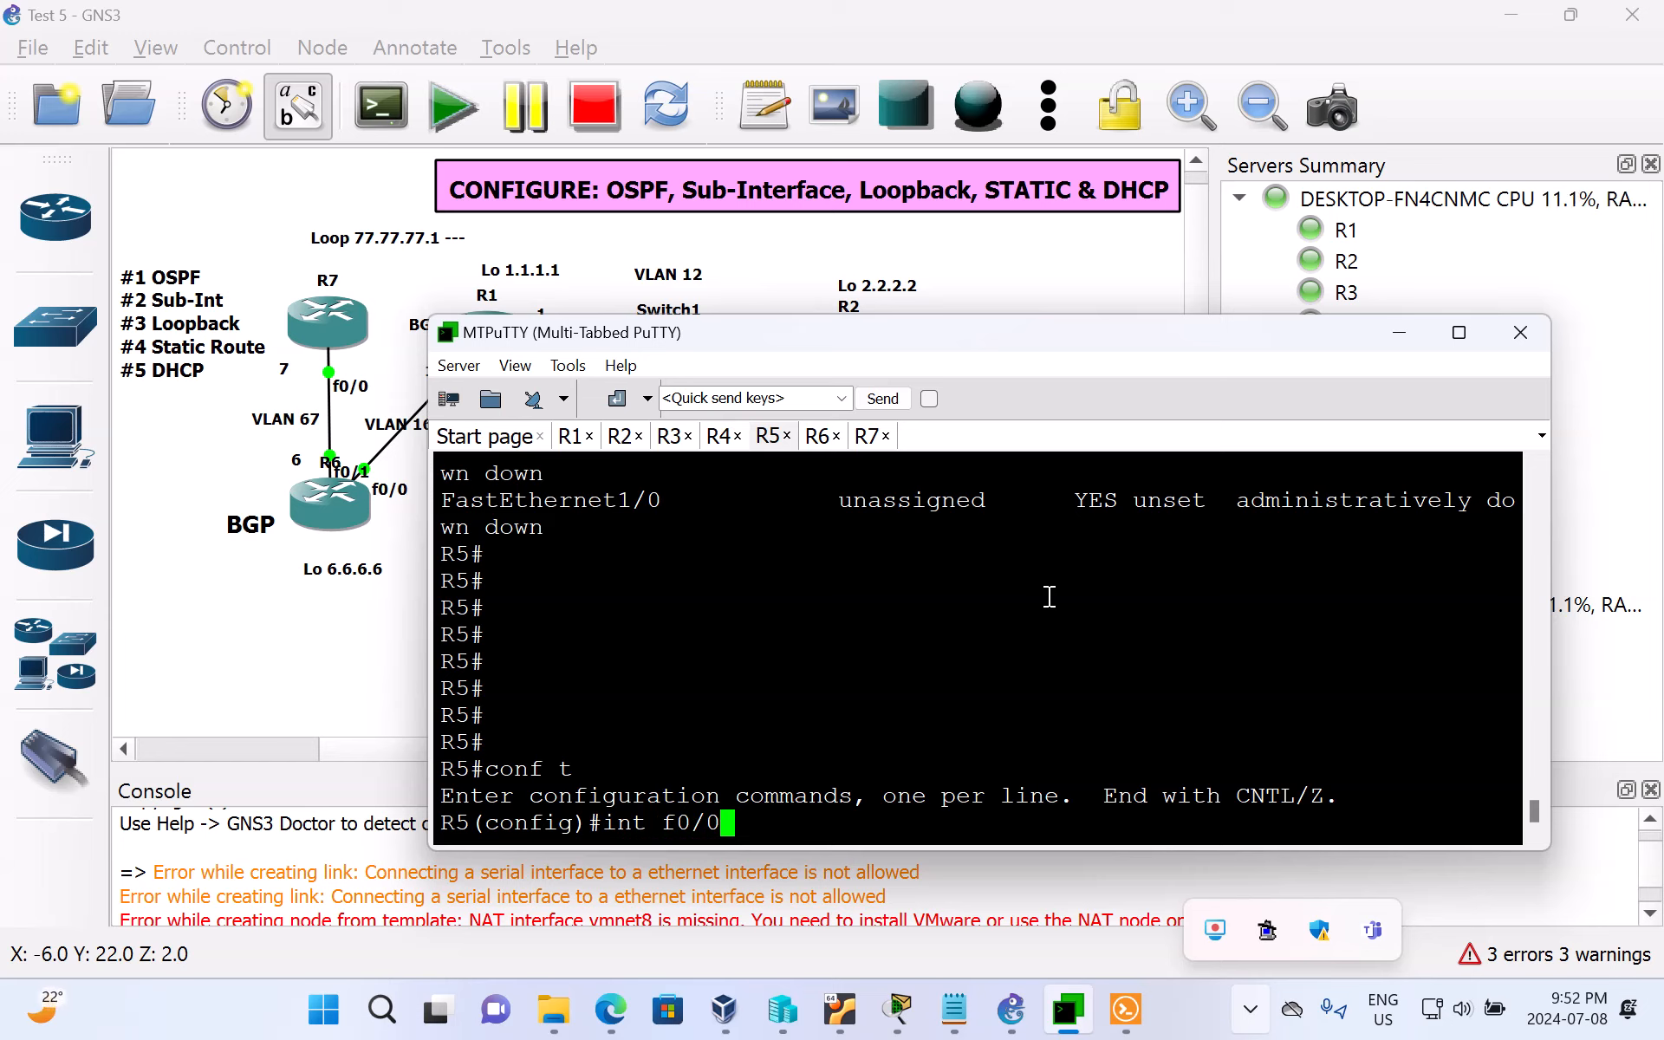
{"action": "type", "text": "."}
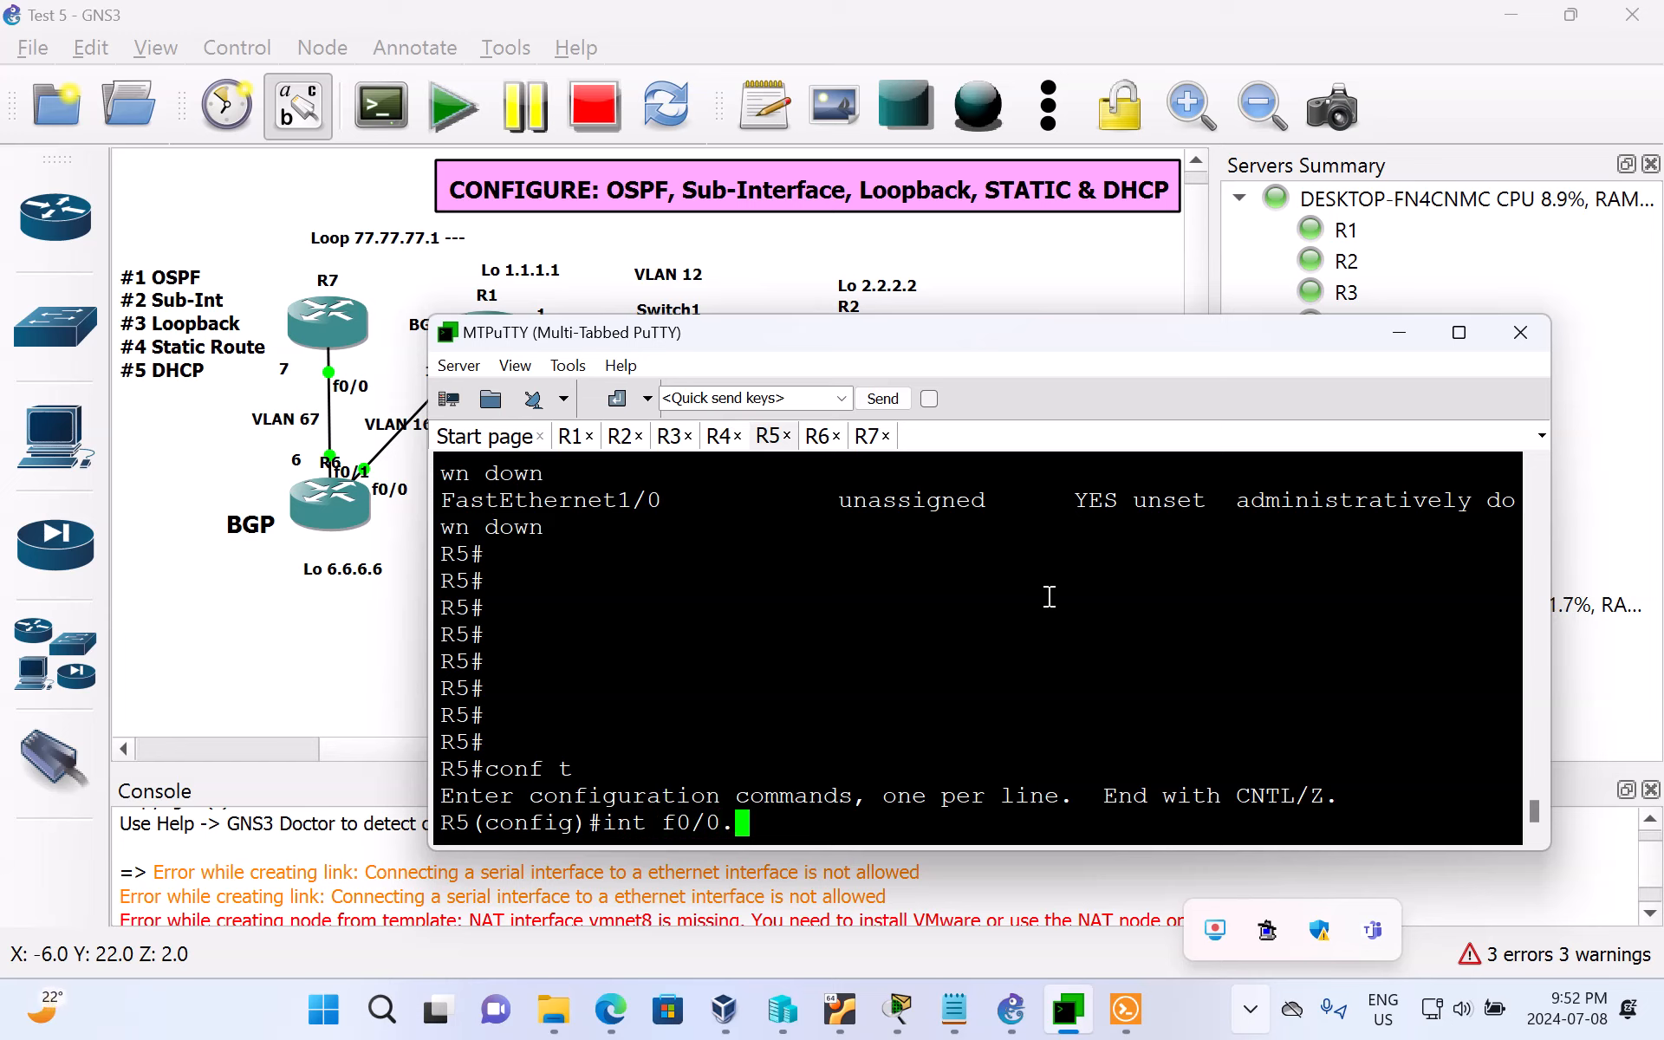
{"action": "type", "text": "235"}
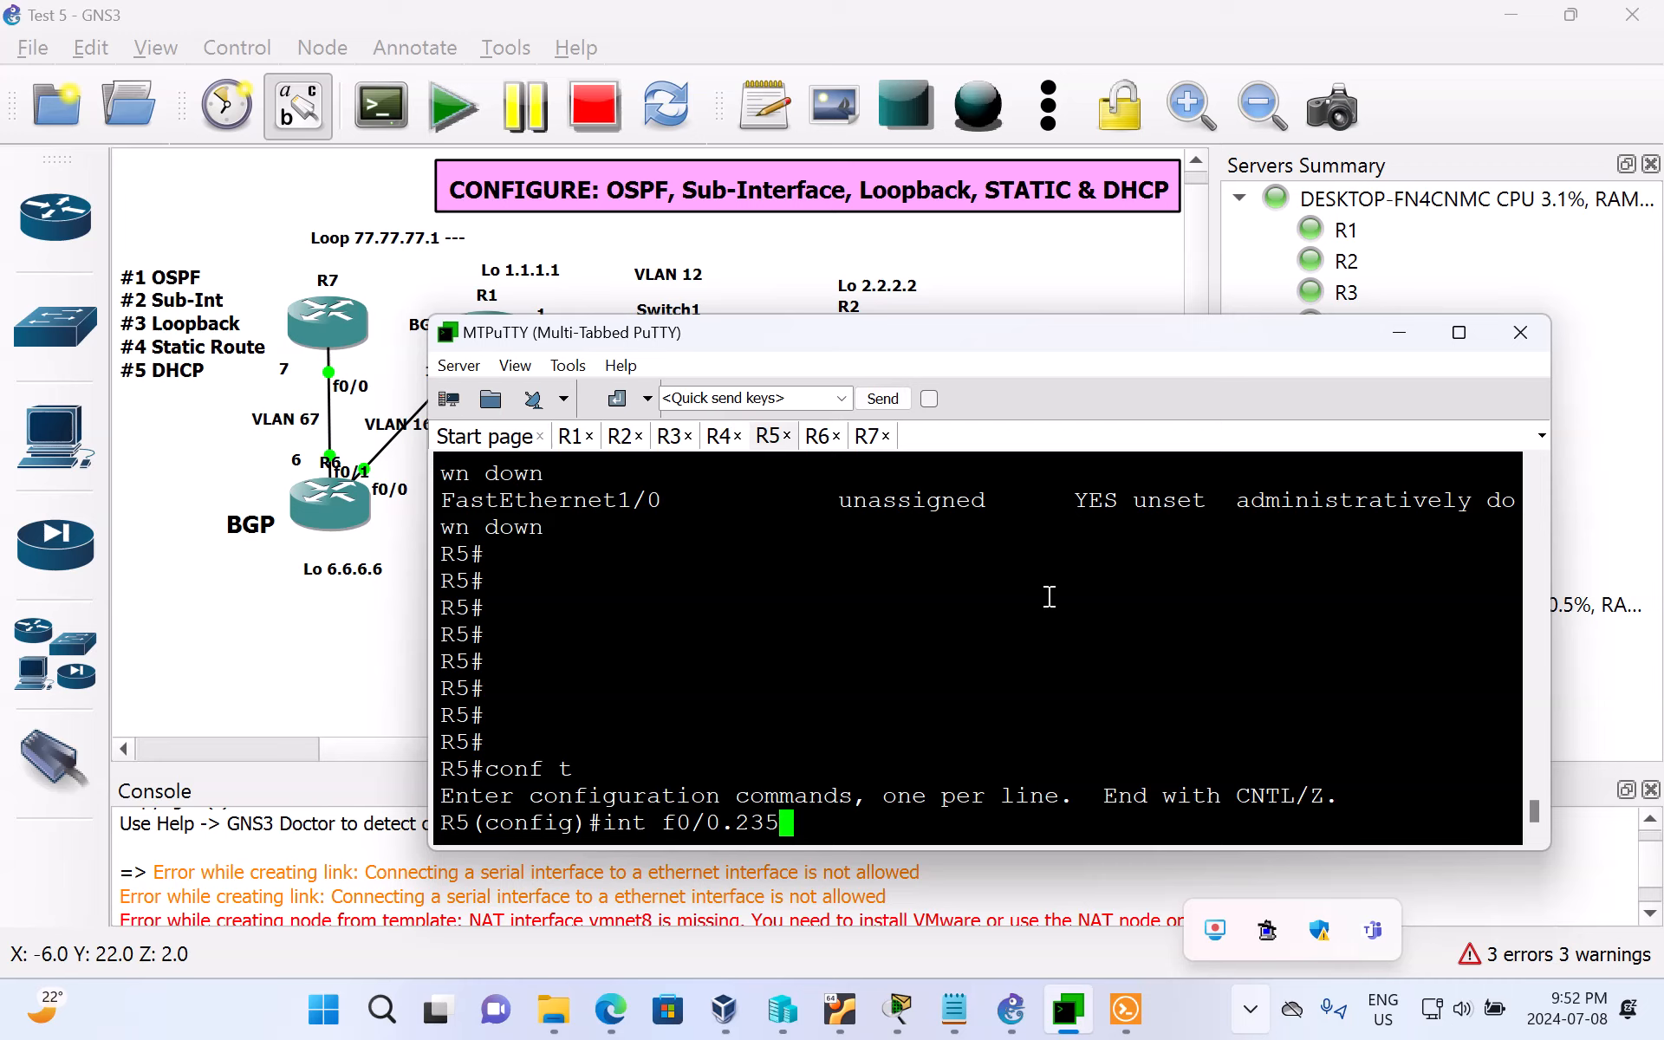
{"action": "key", "text": "Return"}
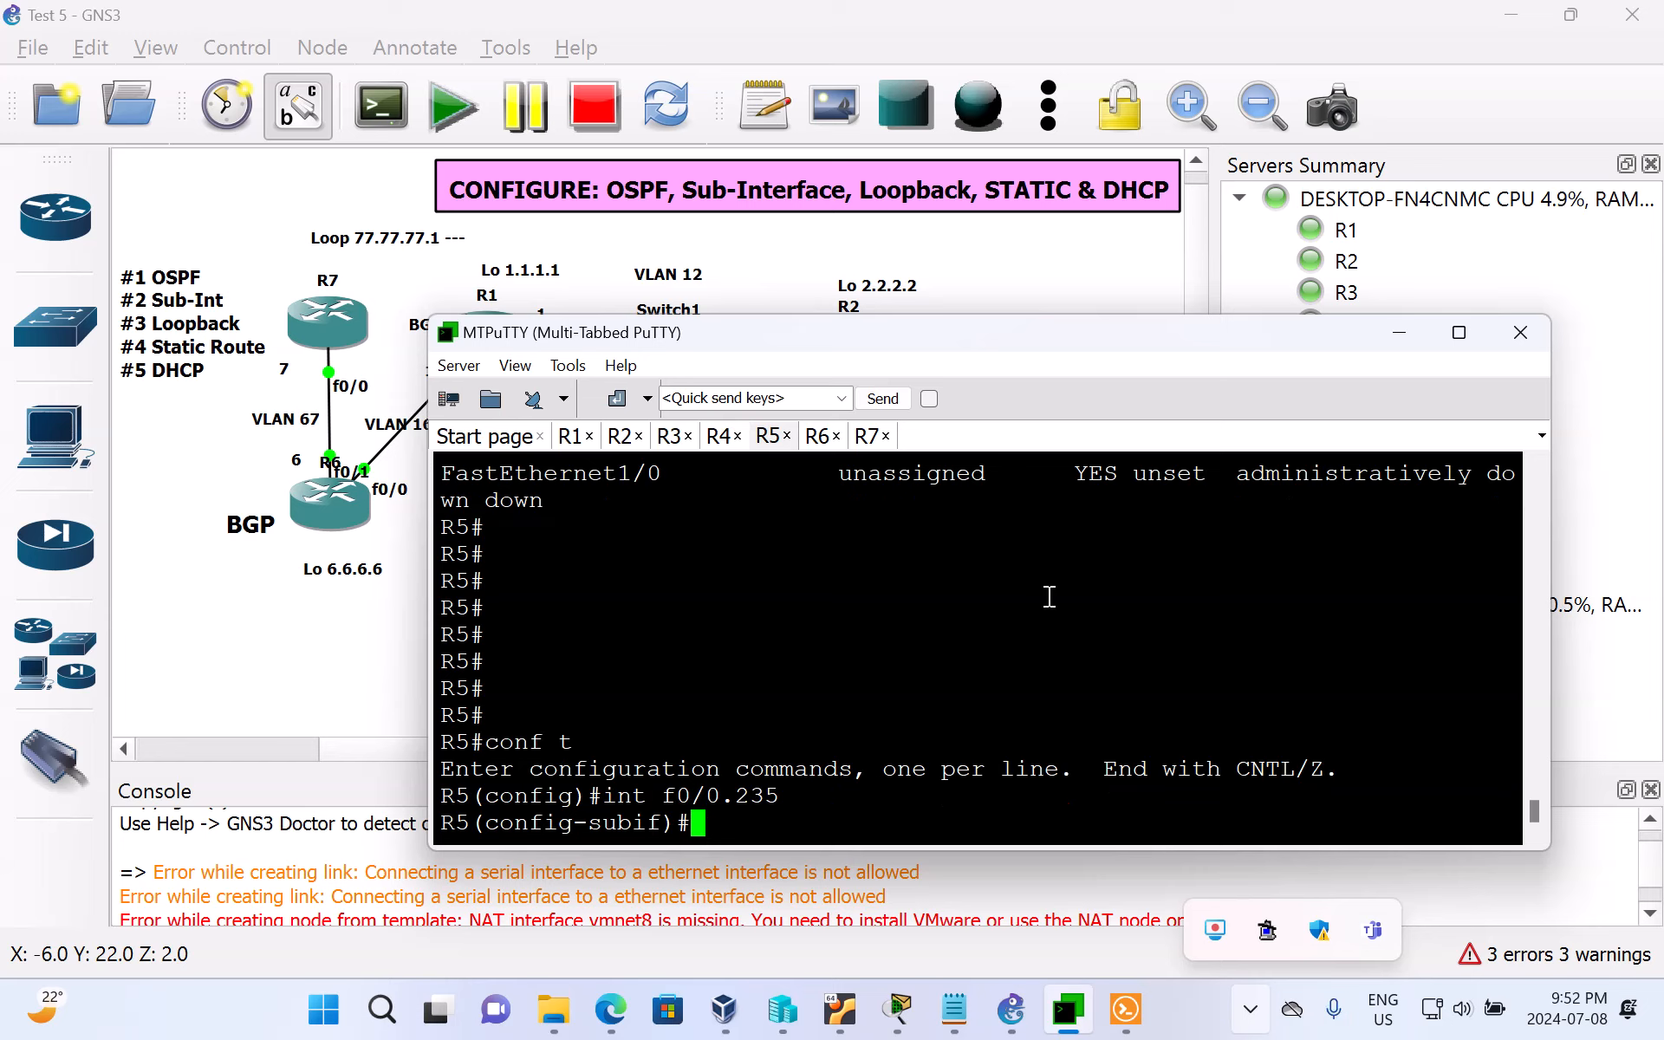
{"action": "type", "text": "ip address"}
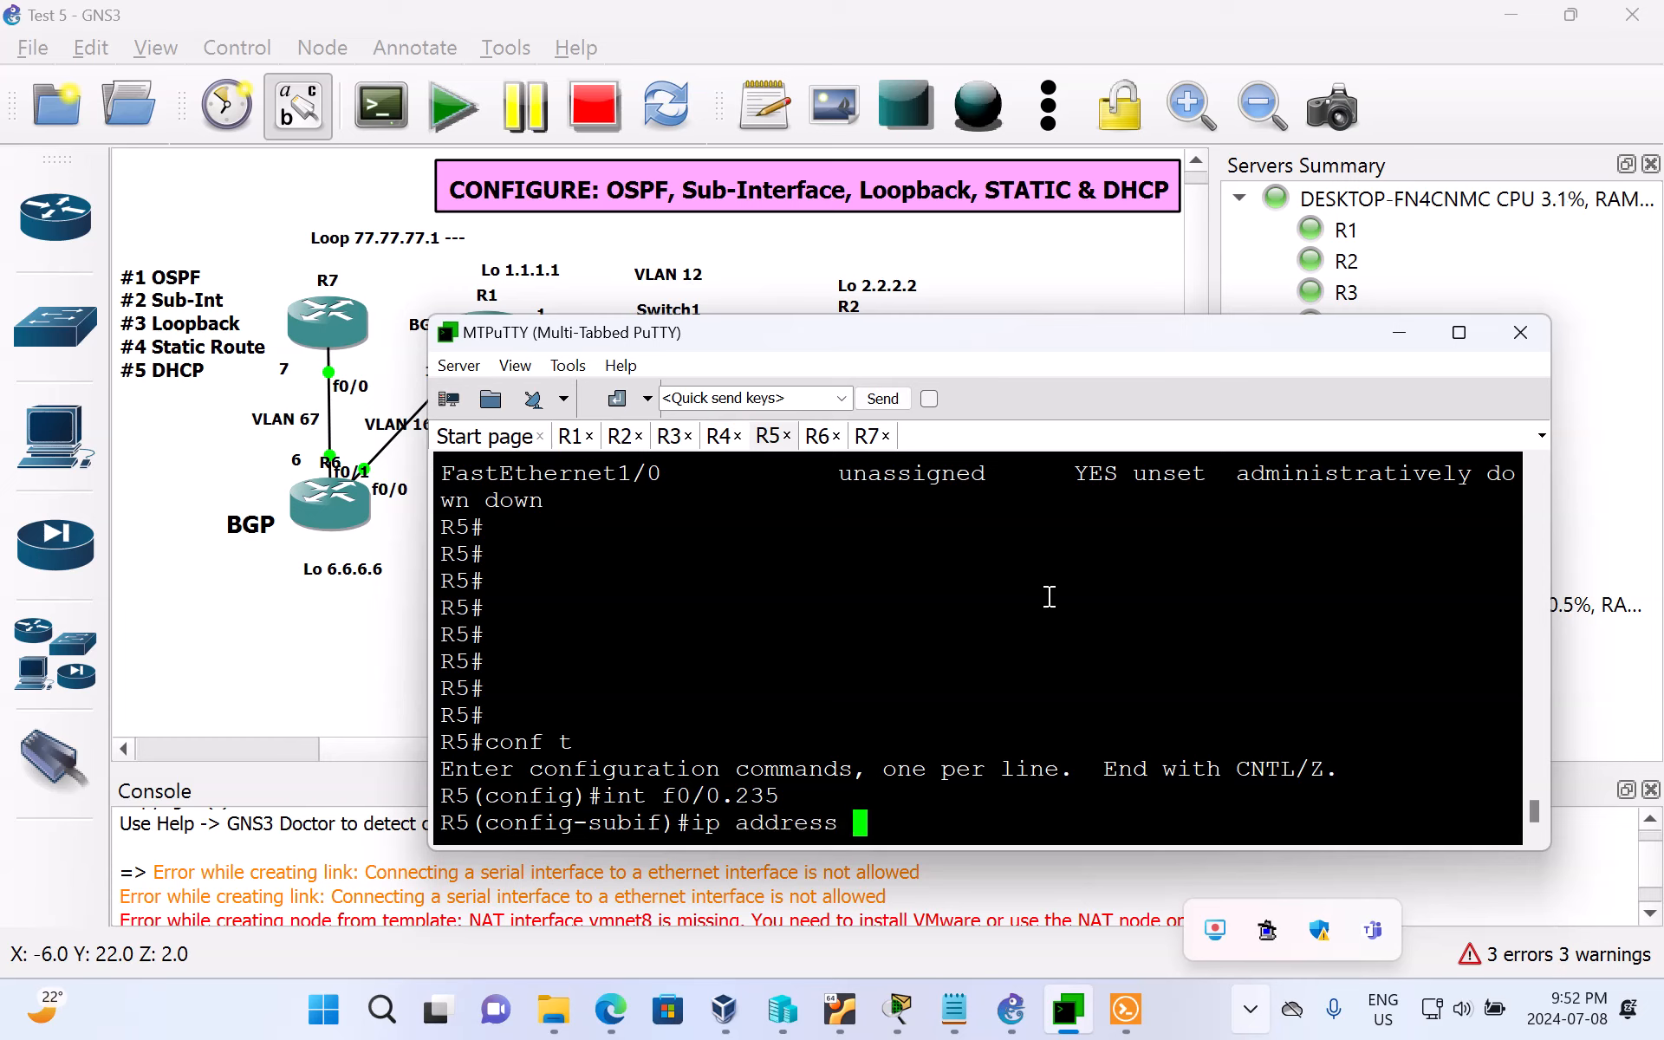
{"action": "type", "text": " dhcp"}
{"action": "key", "text": "Return"}
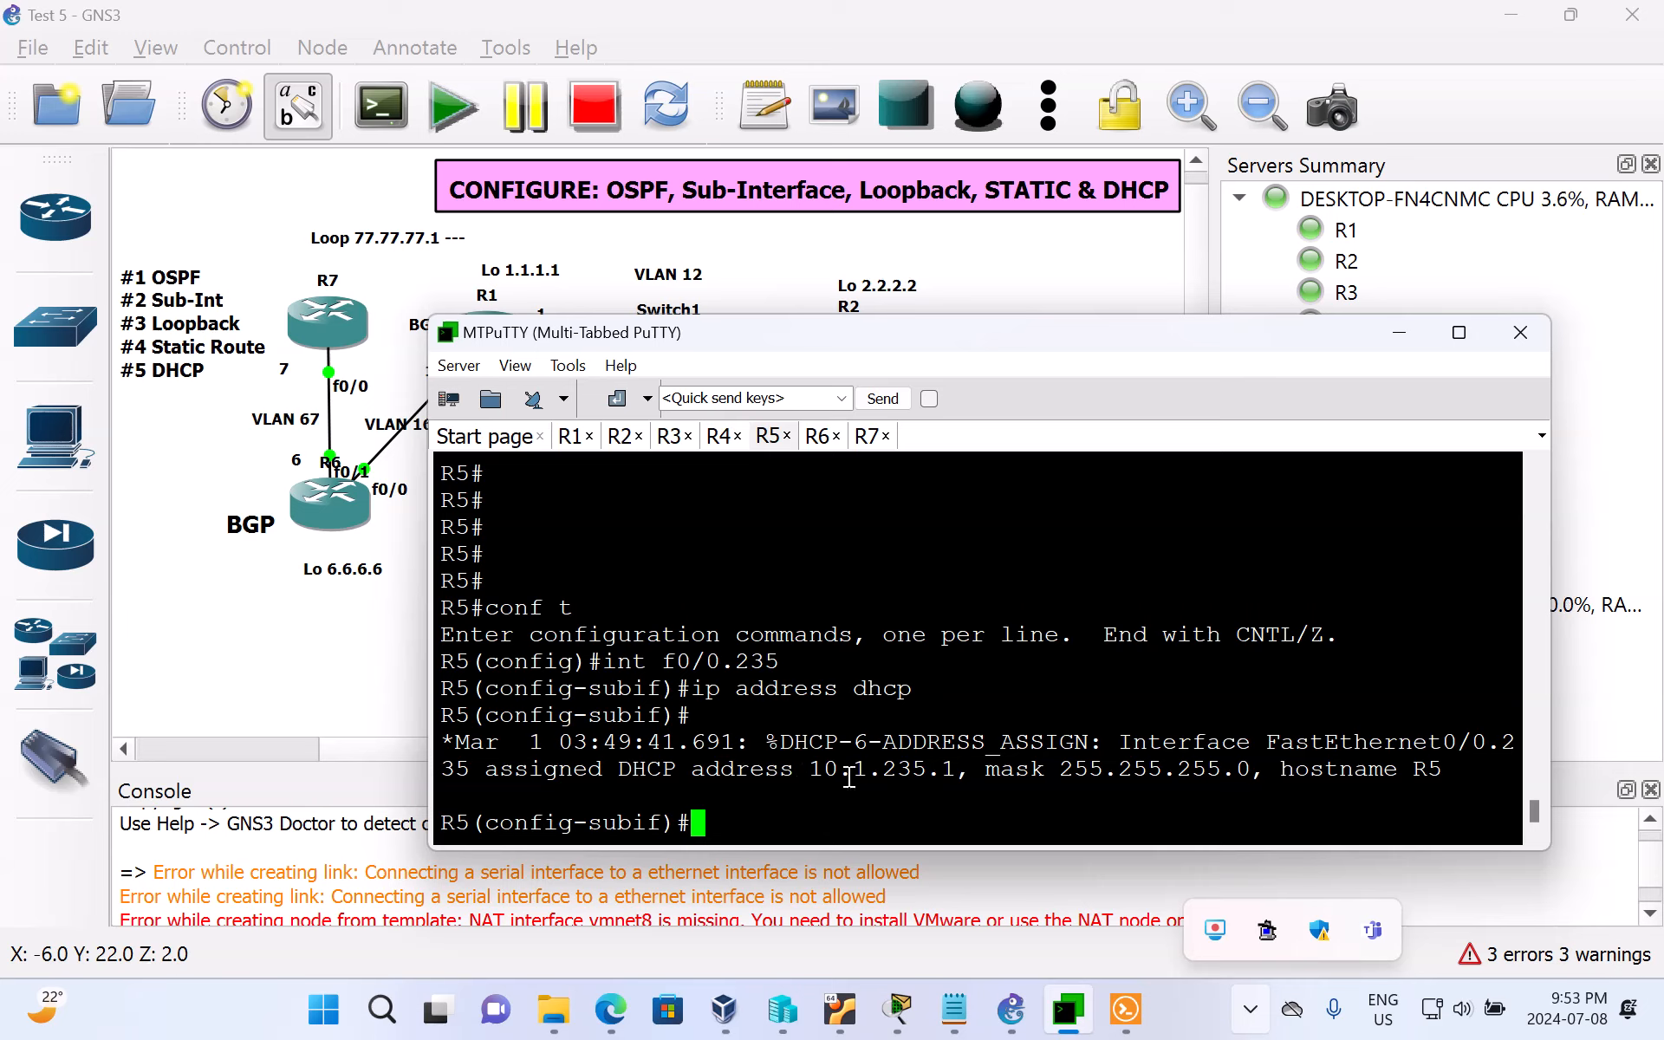
{"action": "left_click_drag", "start_coordinate": [811, 769], "coordinate": [1232, 770]}
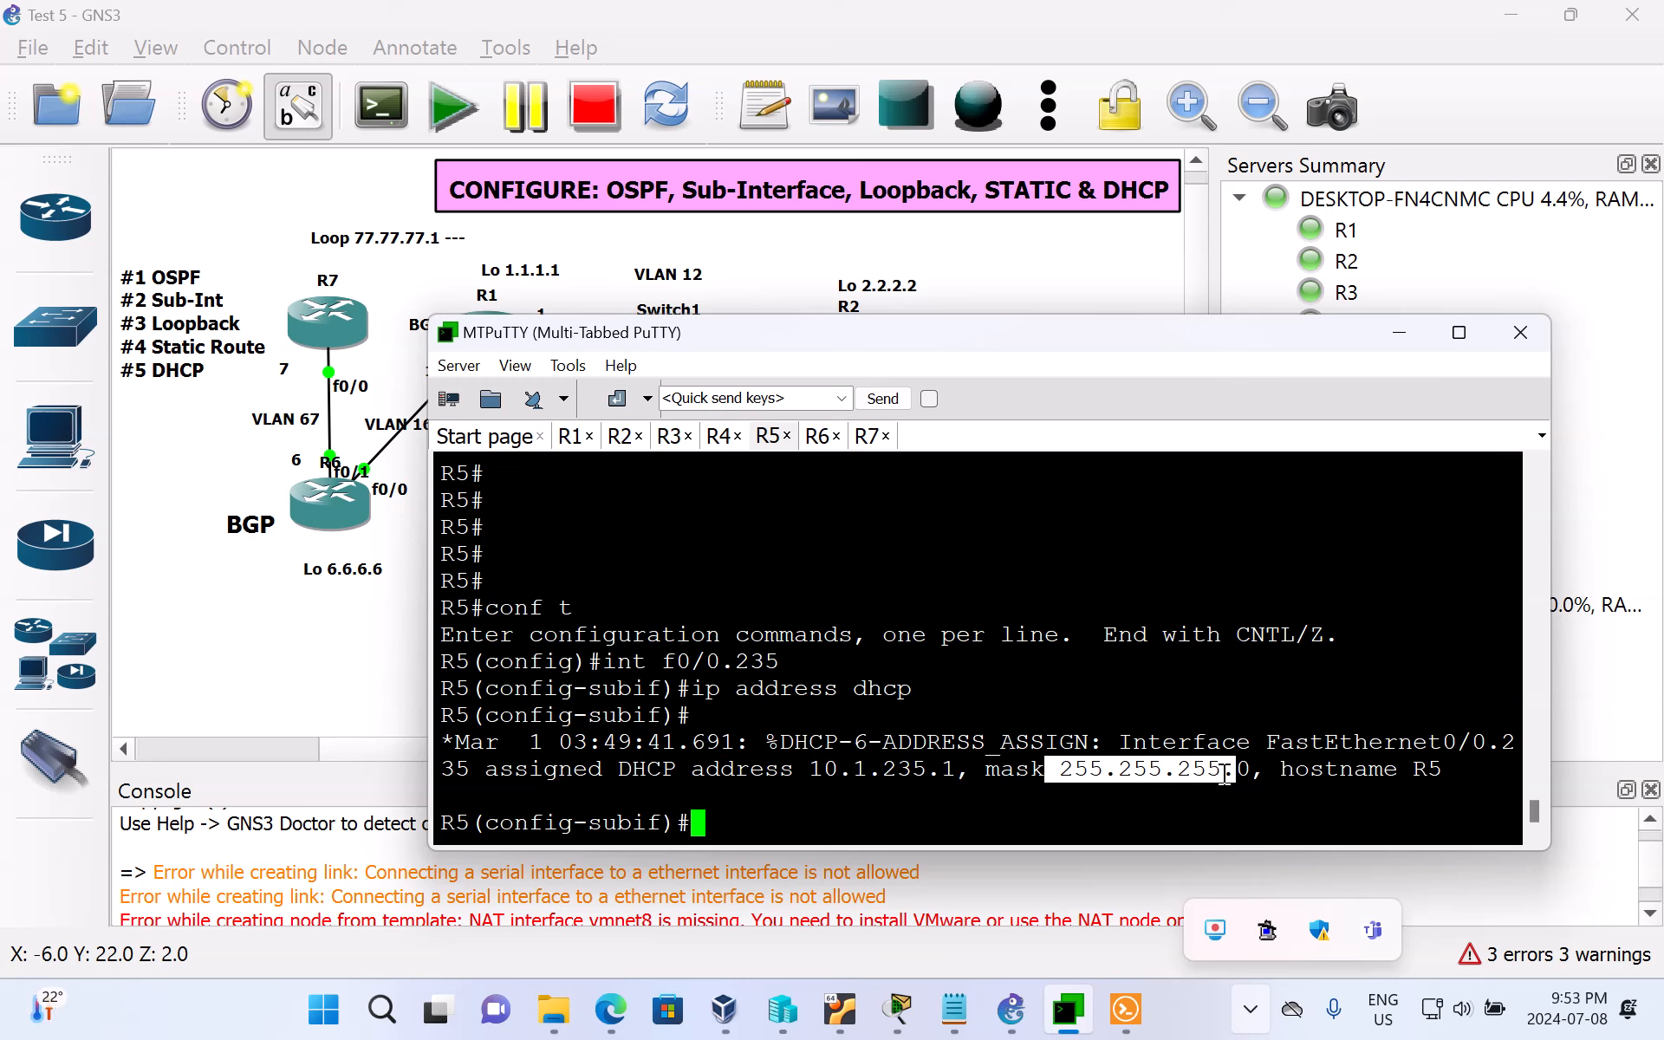
{"action": "left_click", "coordinate": [1183, 811]}
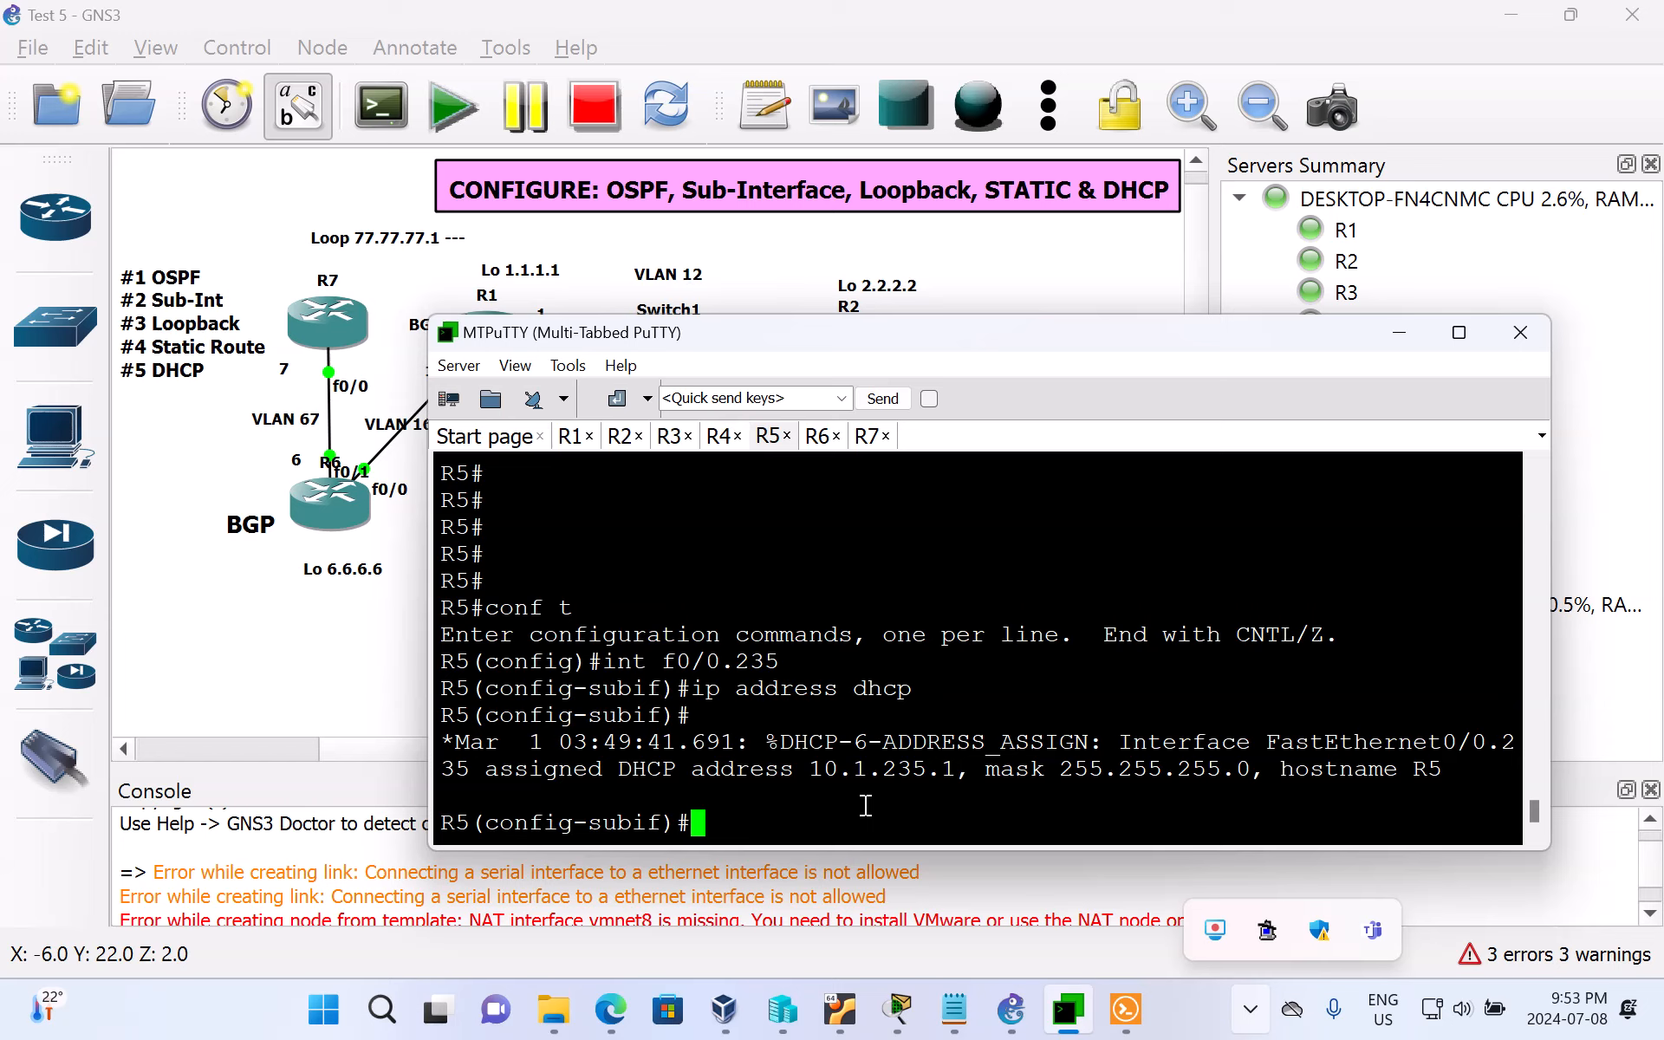
Step: Leave configuration mode on R5 and check sub-interface f0/0.235 in the brief IP interface summary with sh ip int br
{"action": "type", "text": "end"}
{"action": "key", "text": "Return"}
{"action": "key", "text": "Return"}
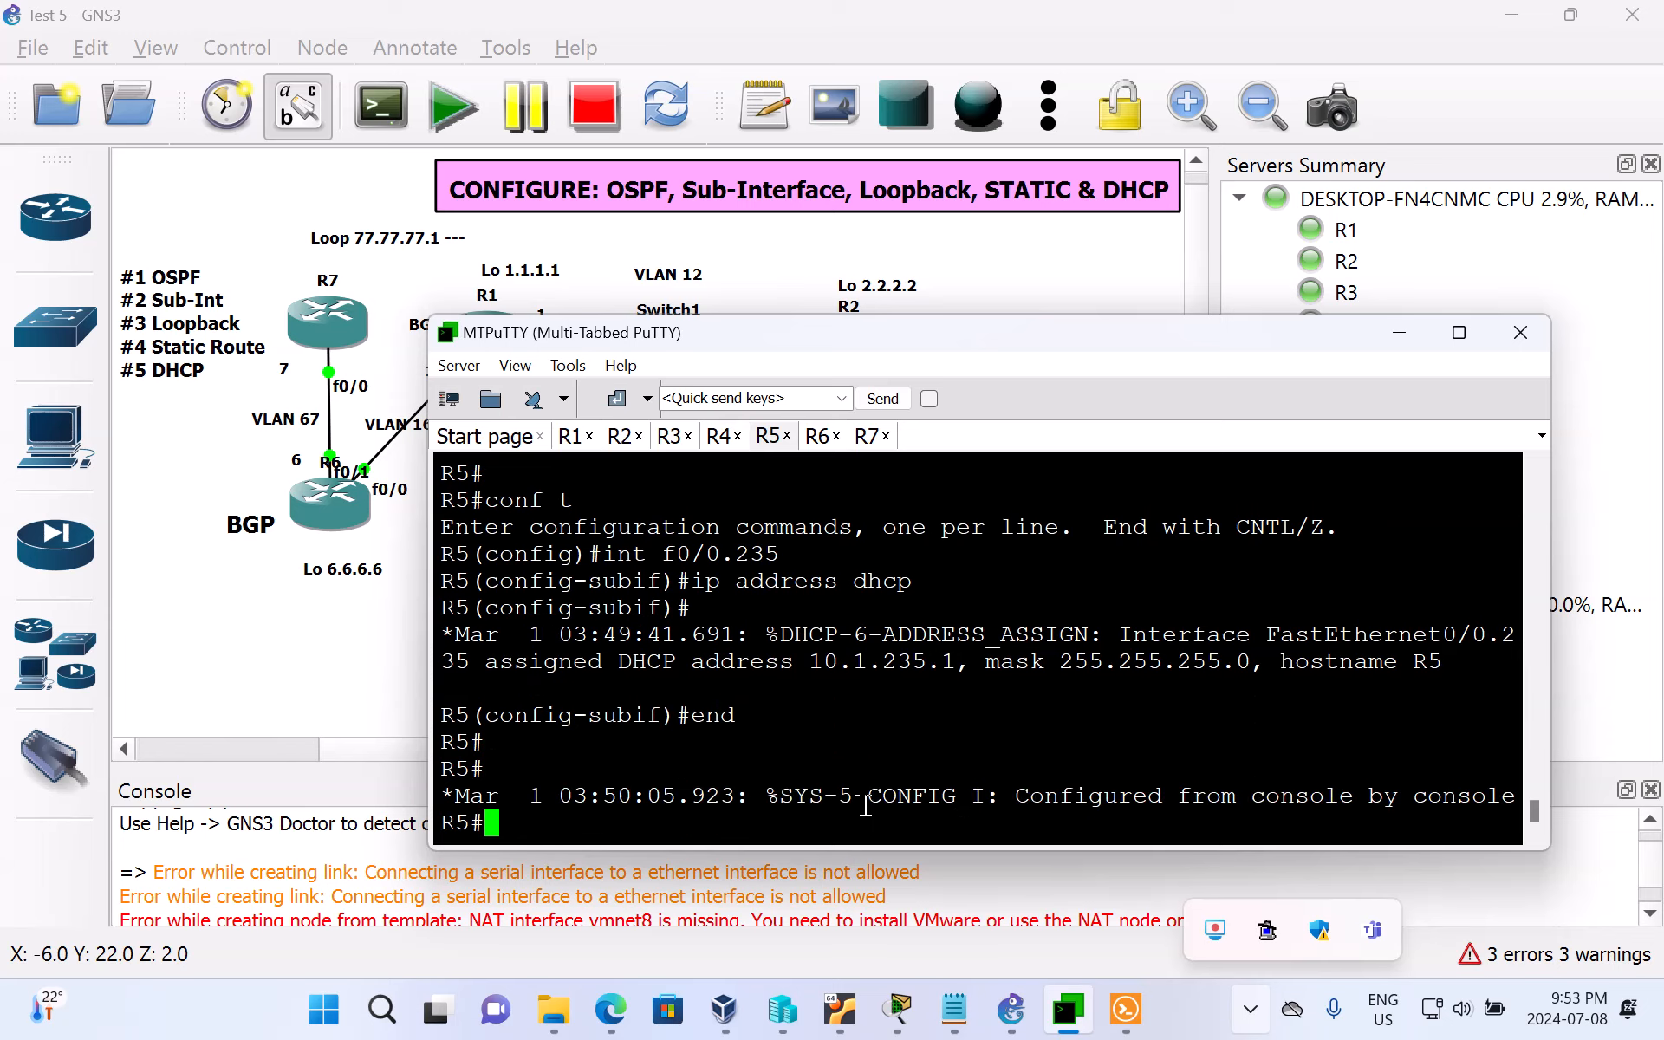
{"action": "type", "text": "sh ip int br"}
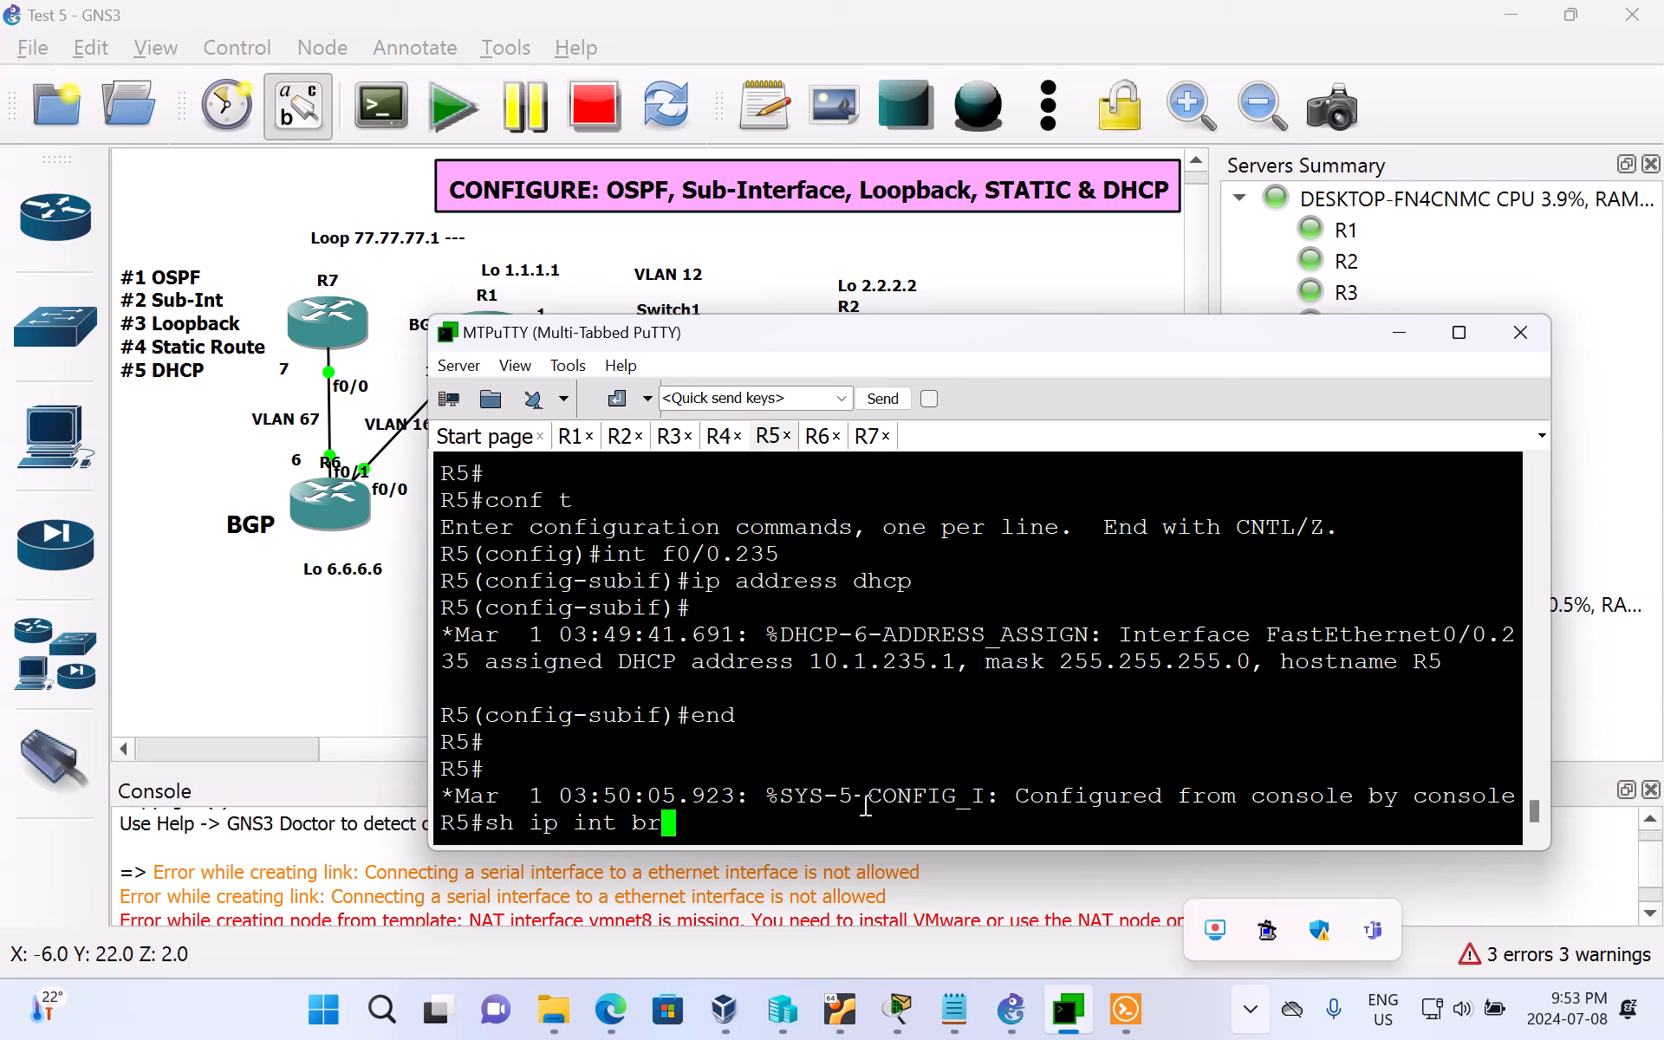
{"action": "key", "text": "Return"}
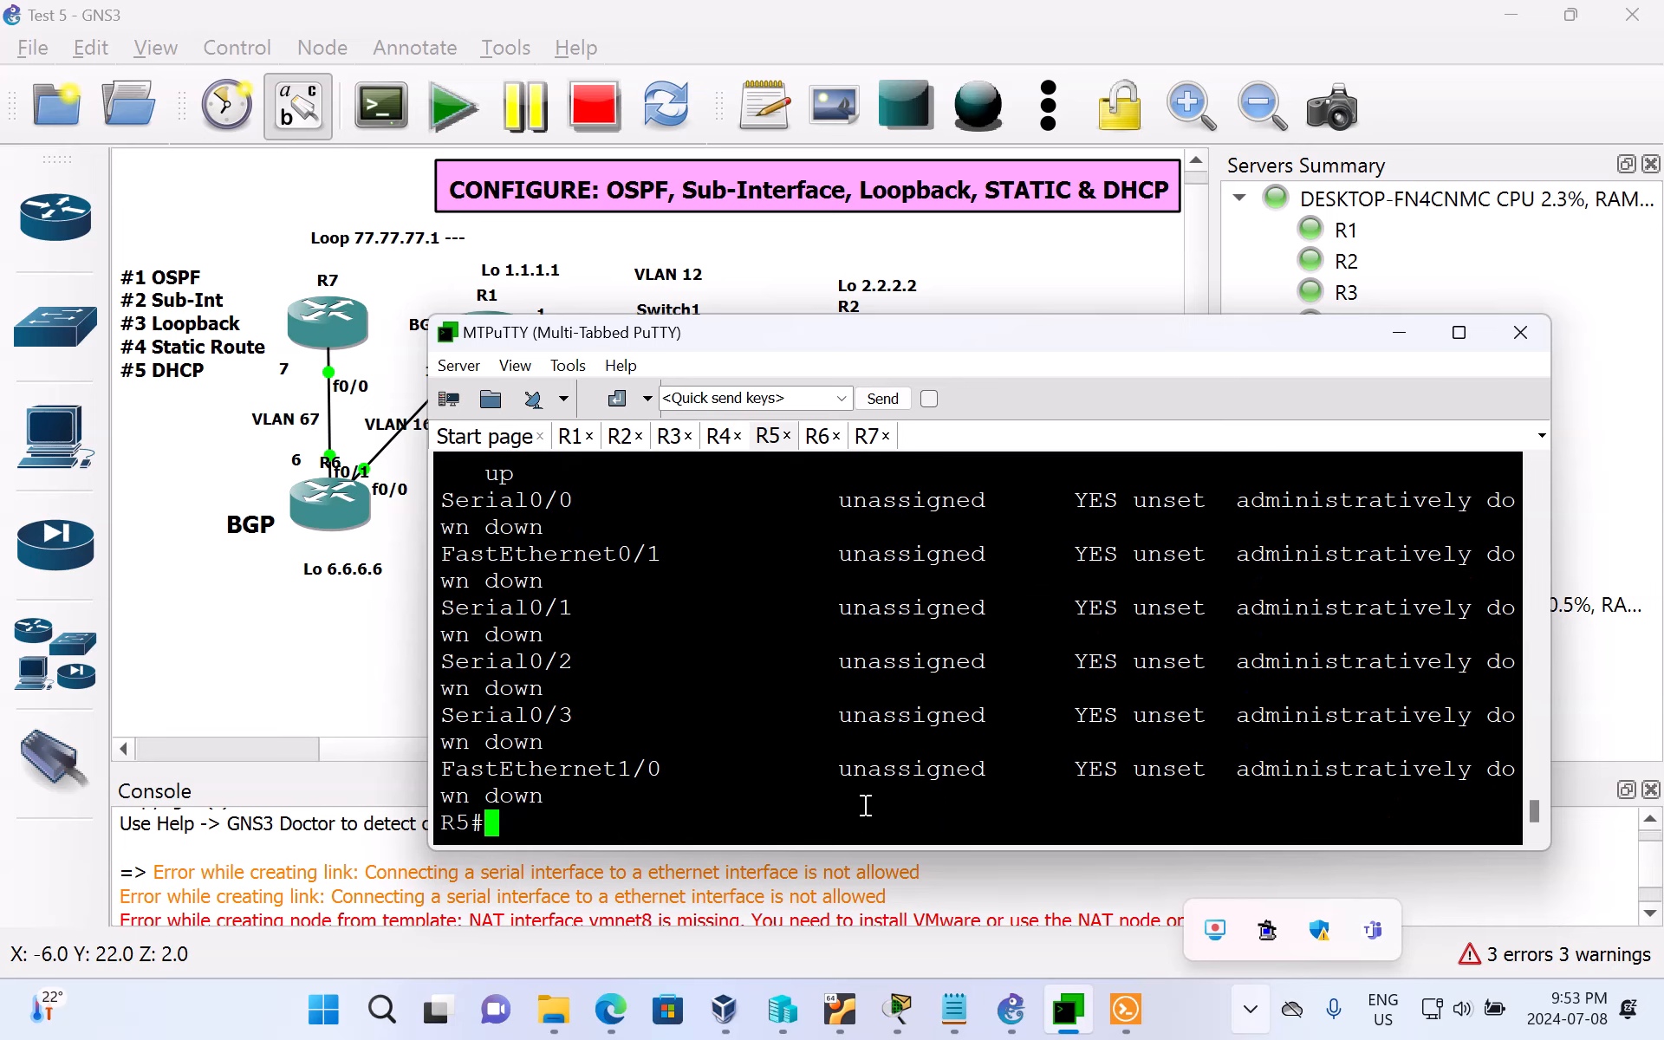
{"action": "scroll", "coordinate": [862, 746], "scroll_direction": "up", "scroll_amount": 5}
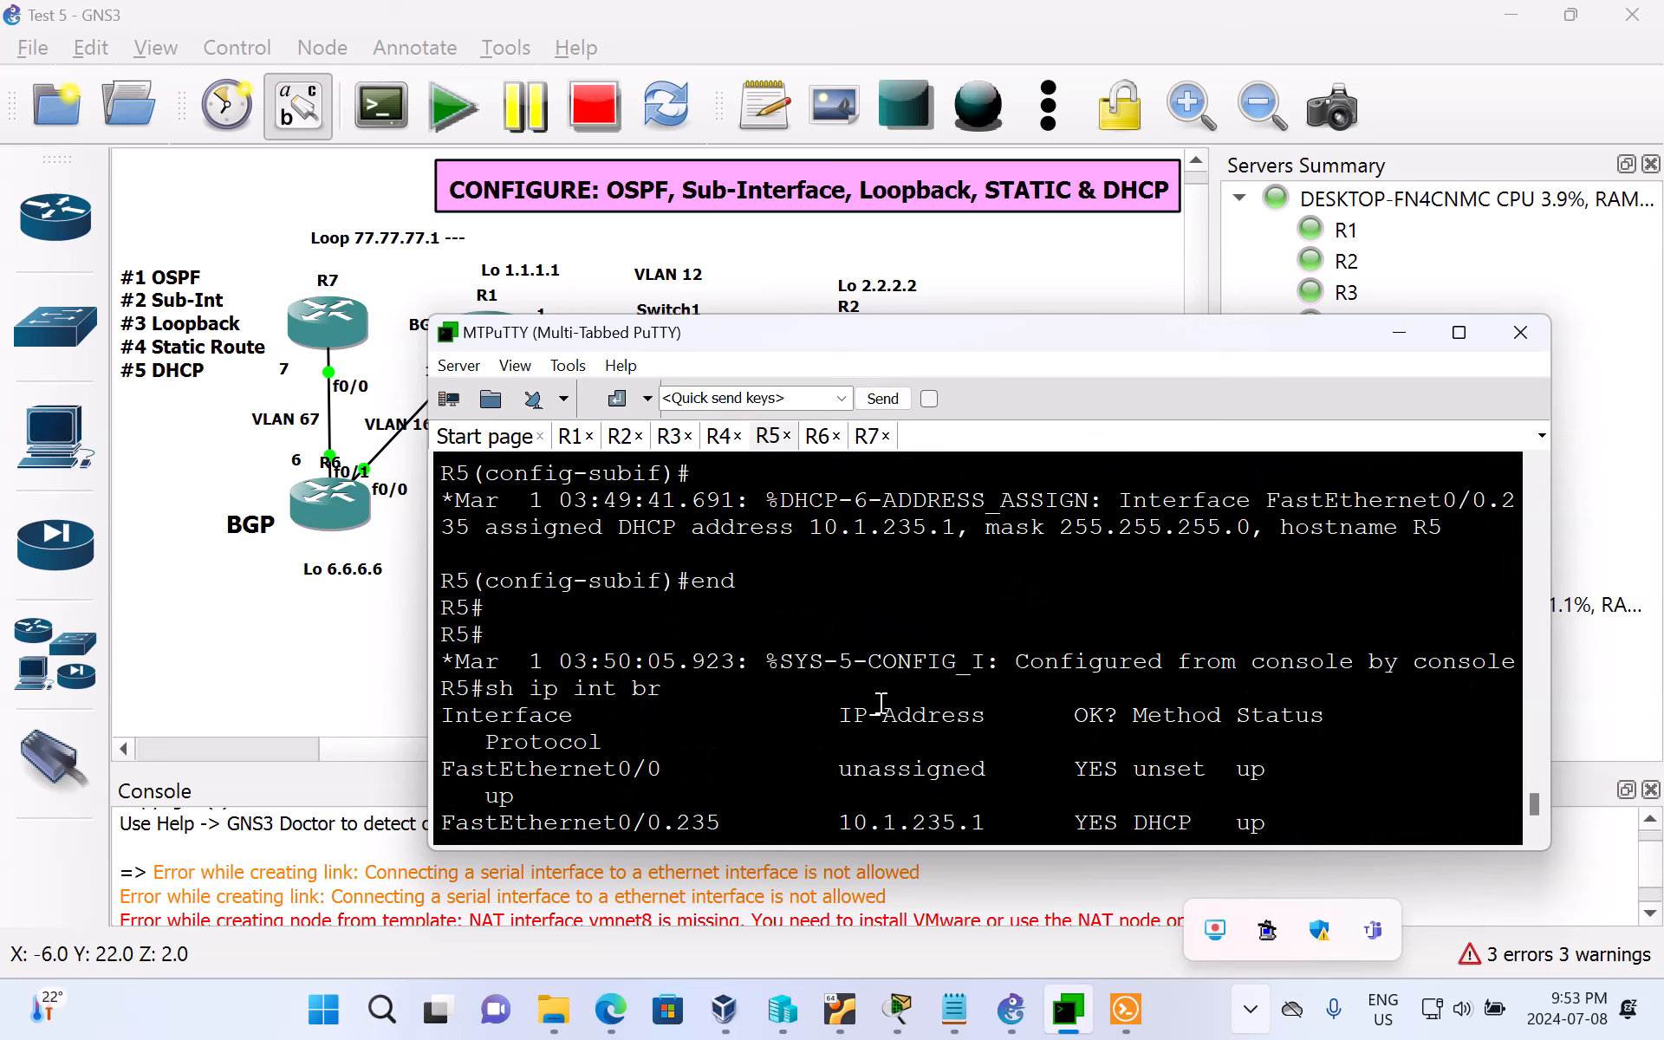
{"action": "scroll", "coordinate": [880, 704], "scroll_direction": "down", "scroll_amount": 5}
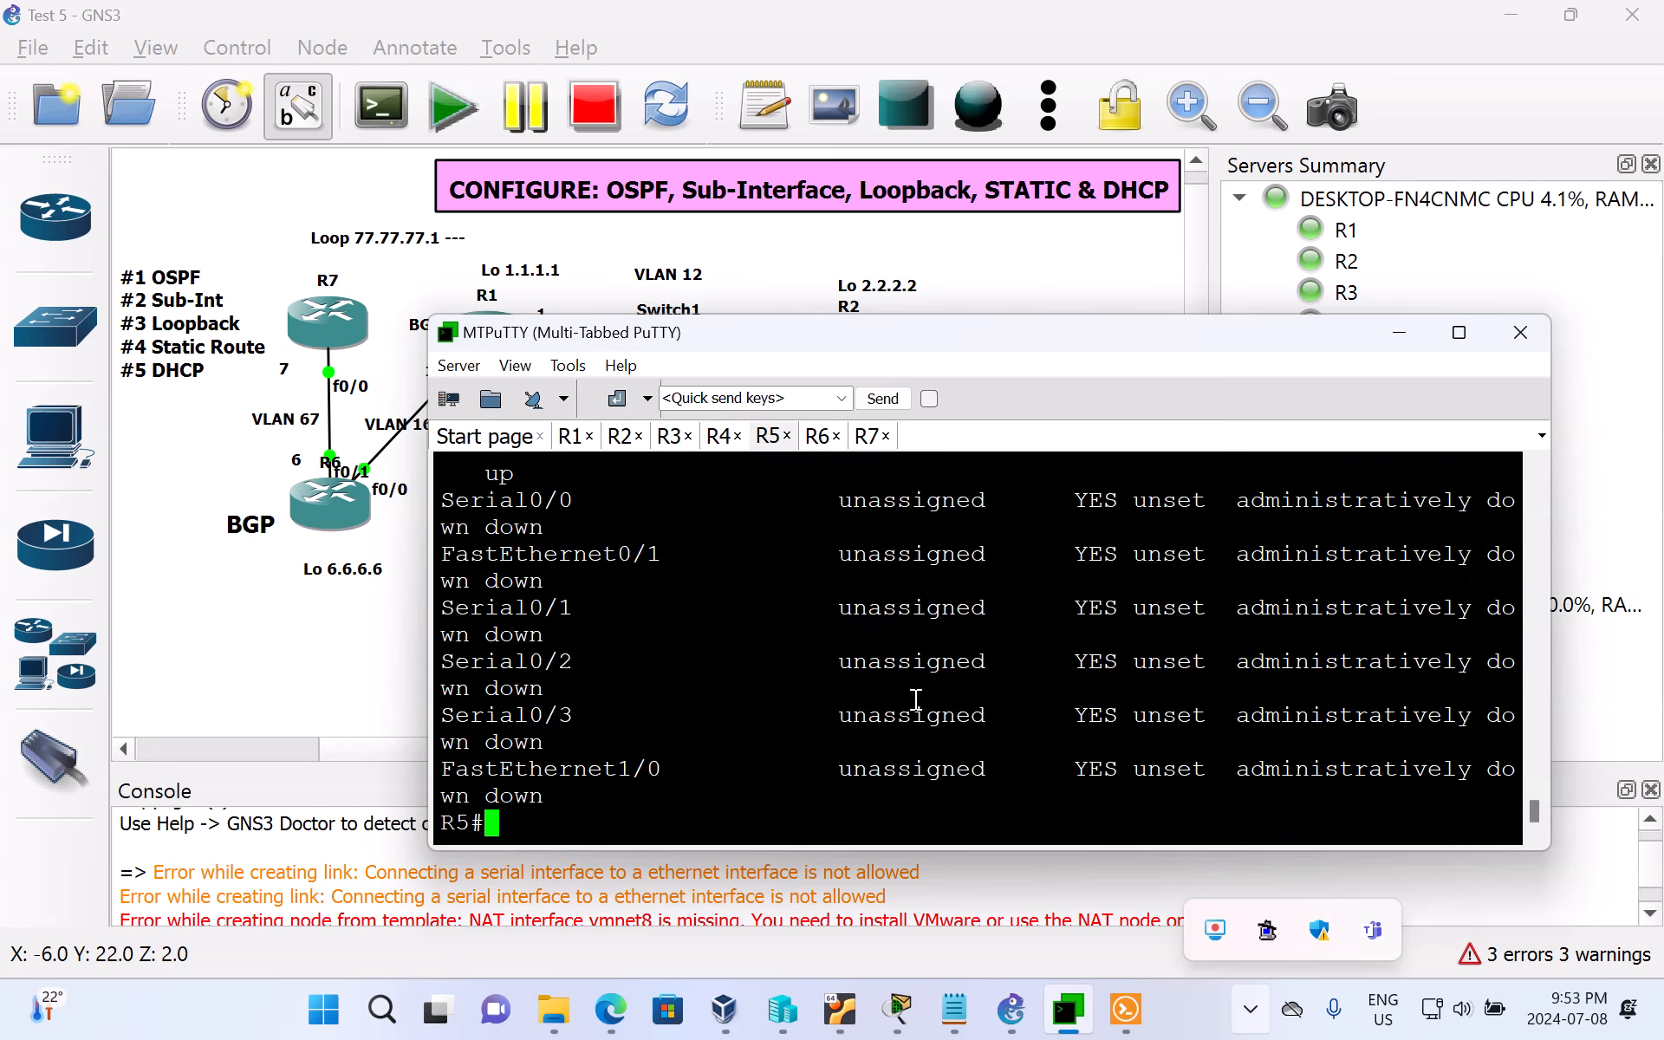
Step: Try to filter unassigned entries out of R5's brief interface summary with sh ip int br | excu un
{"action": "type", "text": "su in b"}
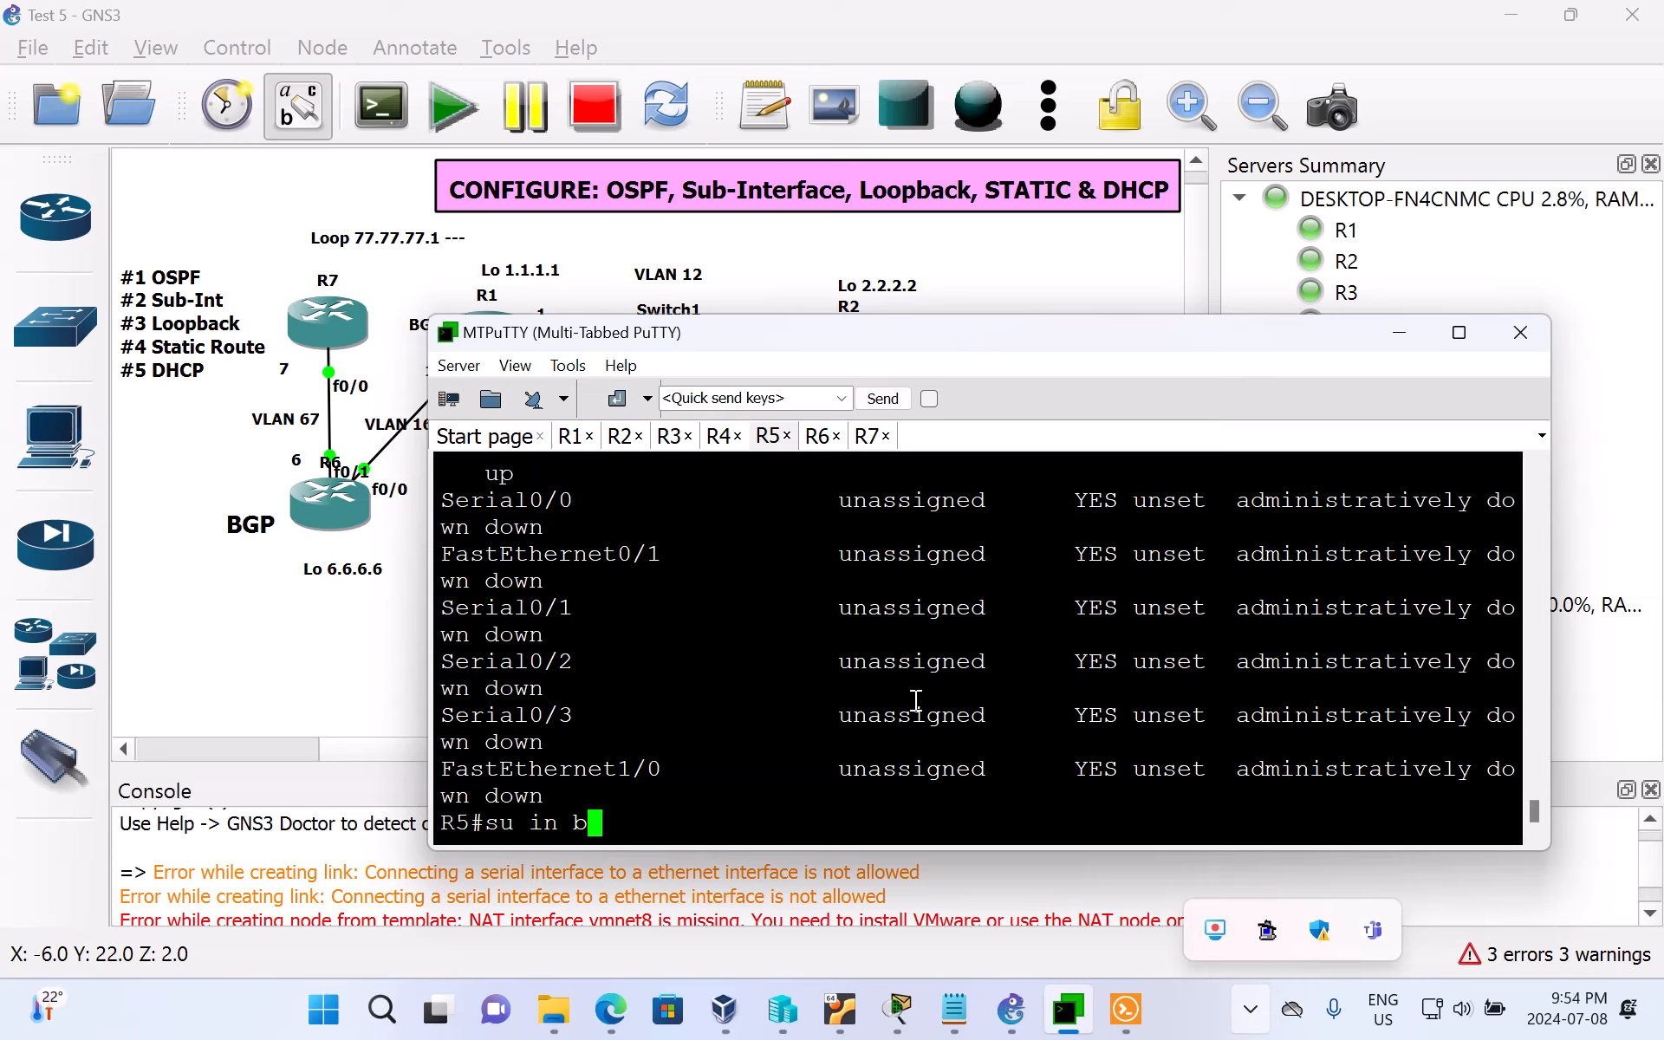
{"action": "key", "text": "BackSpace"}
{"action": "key", "text": "BackSpace"}
{"action": "key", "text": "BackSpace"}
{"action": "key", "text": "BackSpace"}
{"action": "key", "text": "BackSpace"}
{"action": "key", "text": "BackSpace"}
{"action": "type", "text": "h ip int br"}
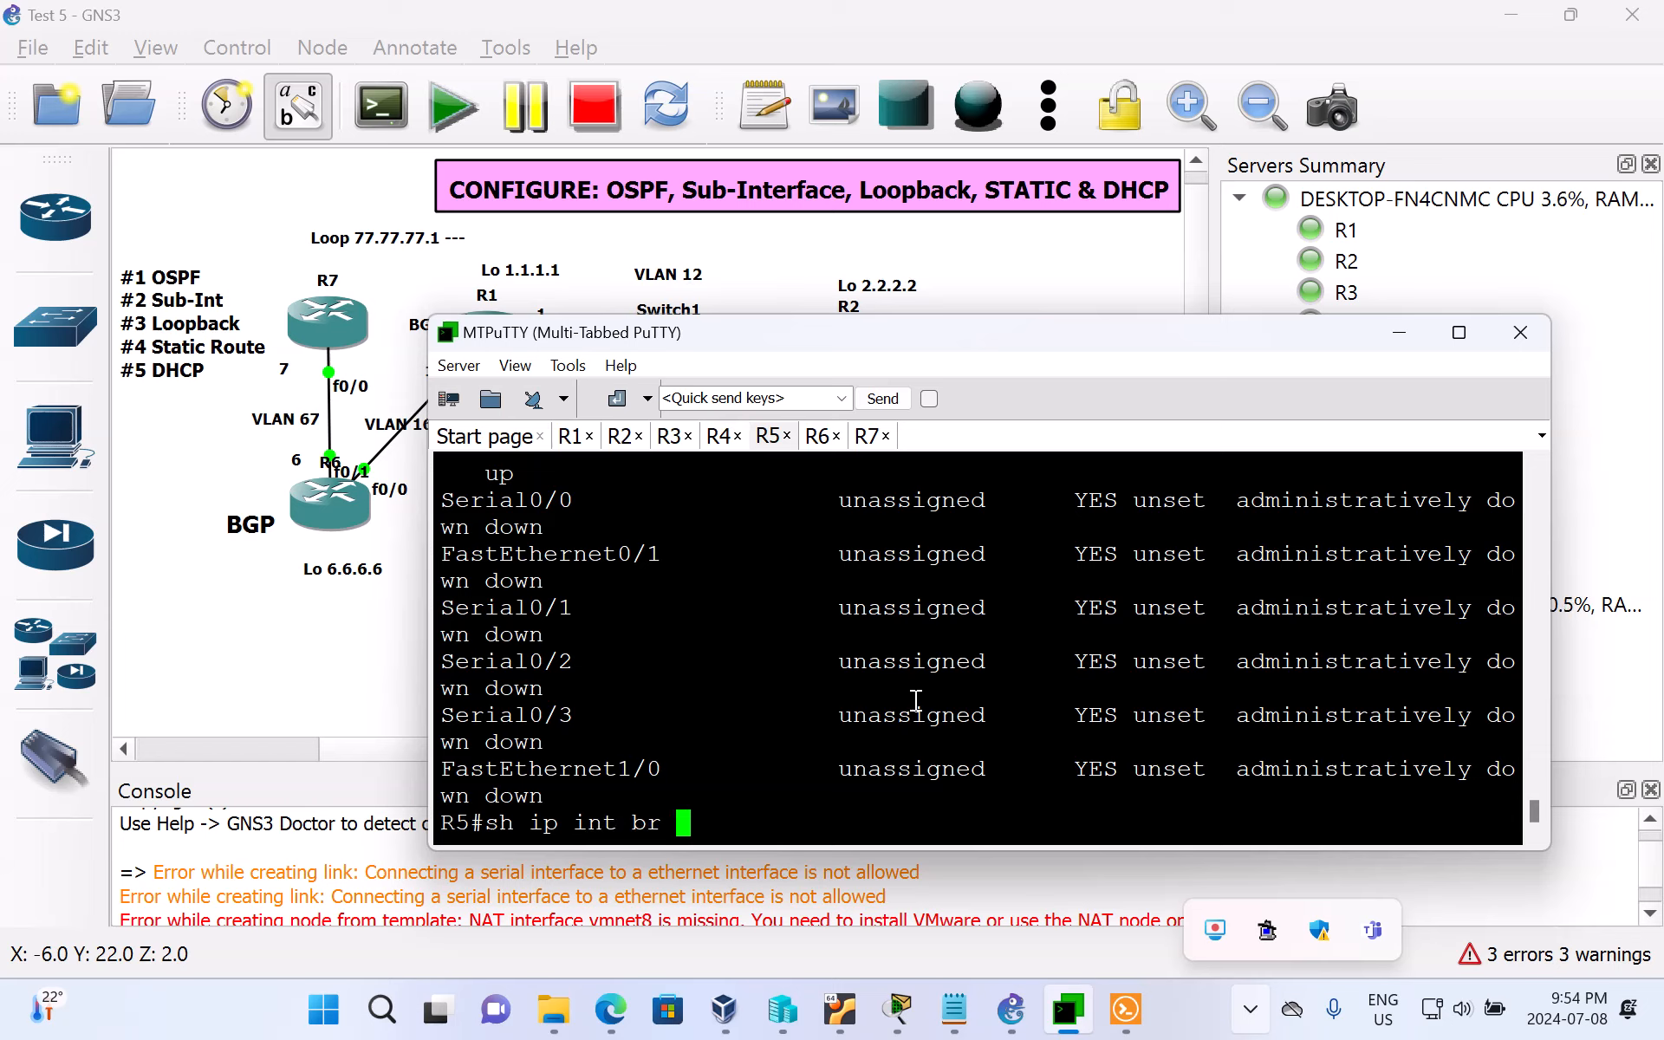
{"action": "type", "text": " | excu un"}
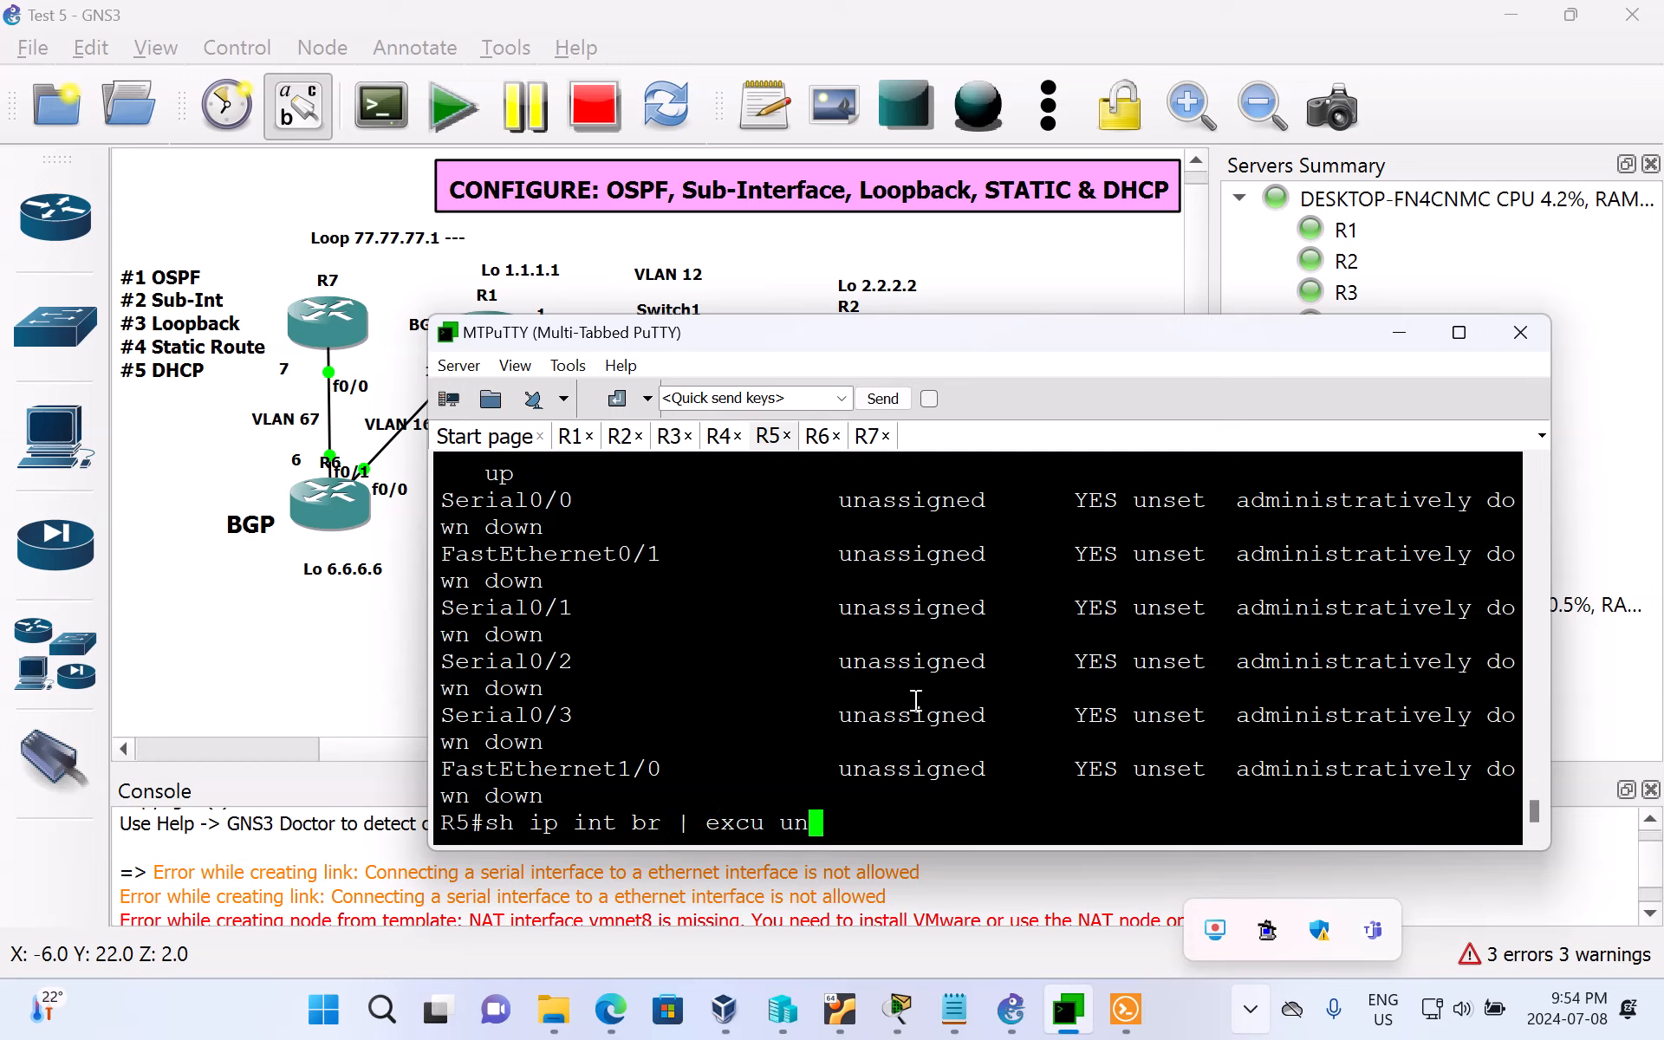
{"action": "key", "text": "Return"}
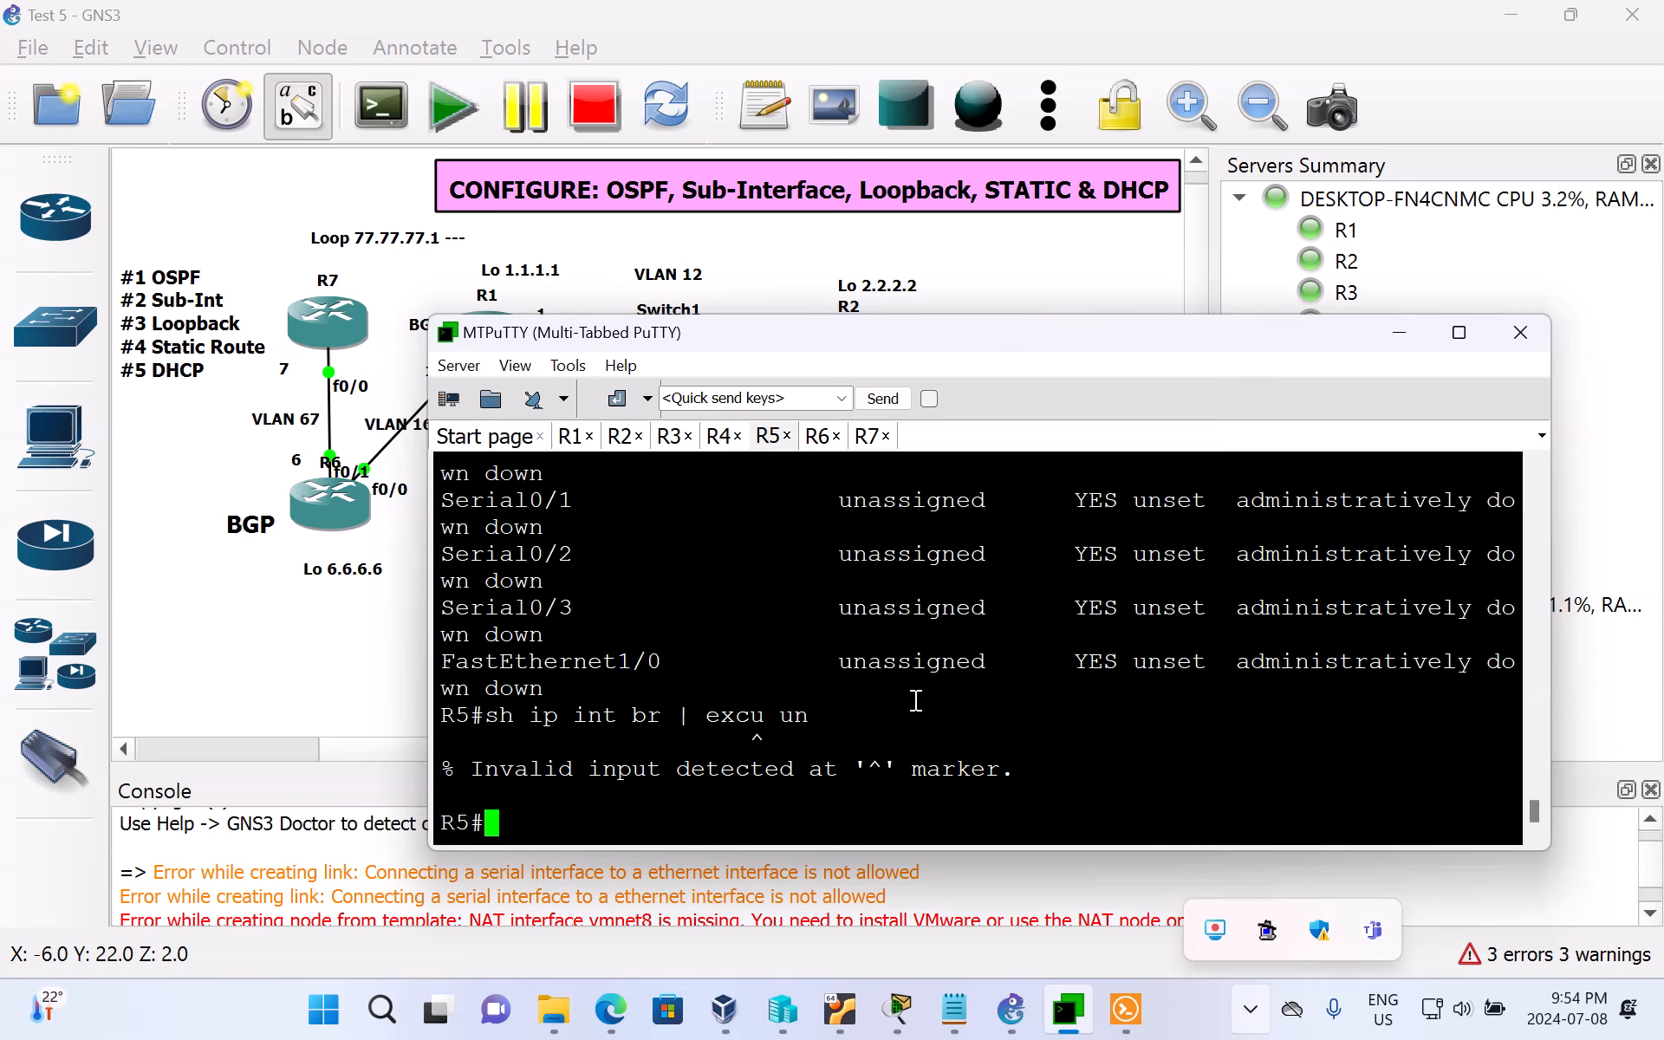
{"action": "type", "text": "sh ip i"}
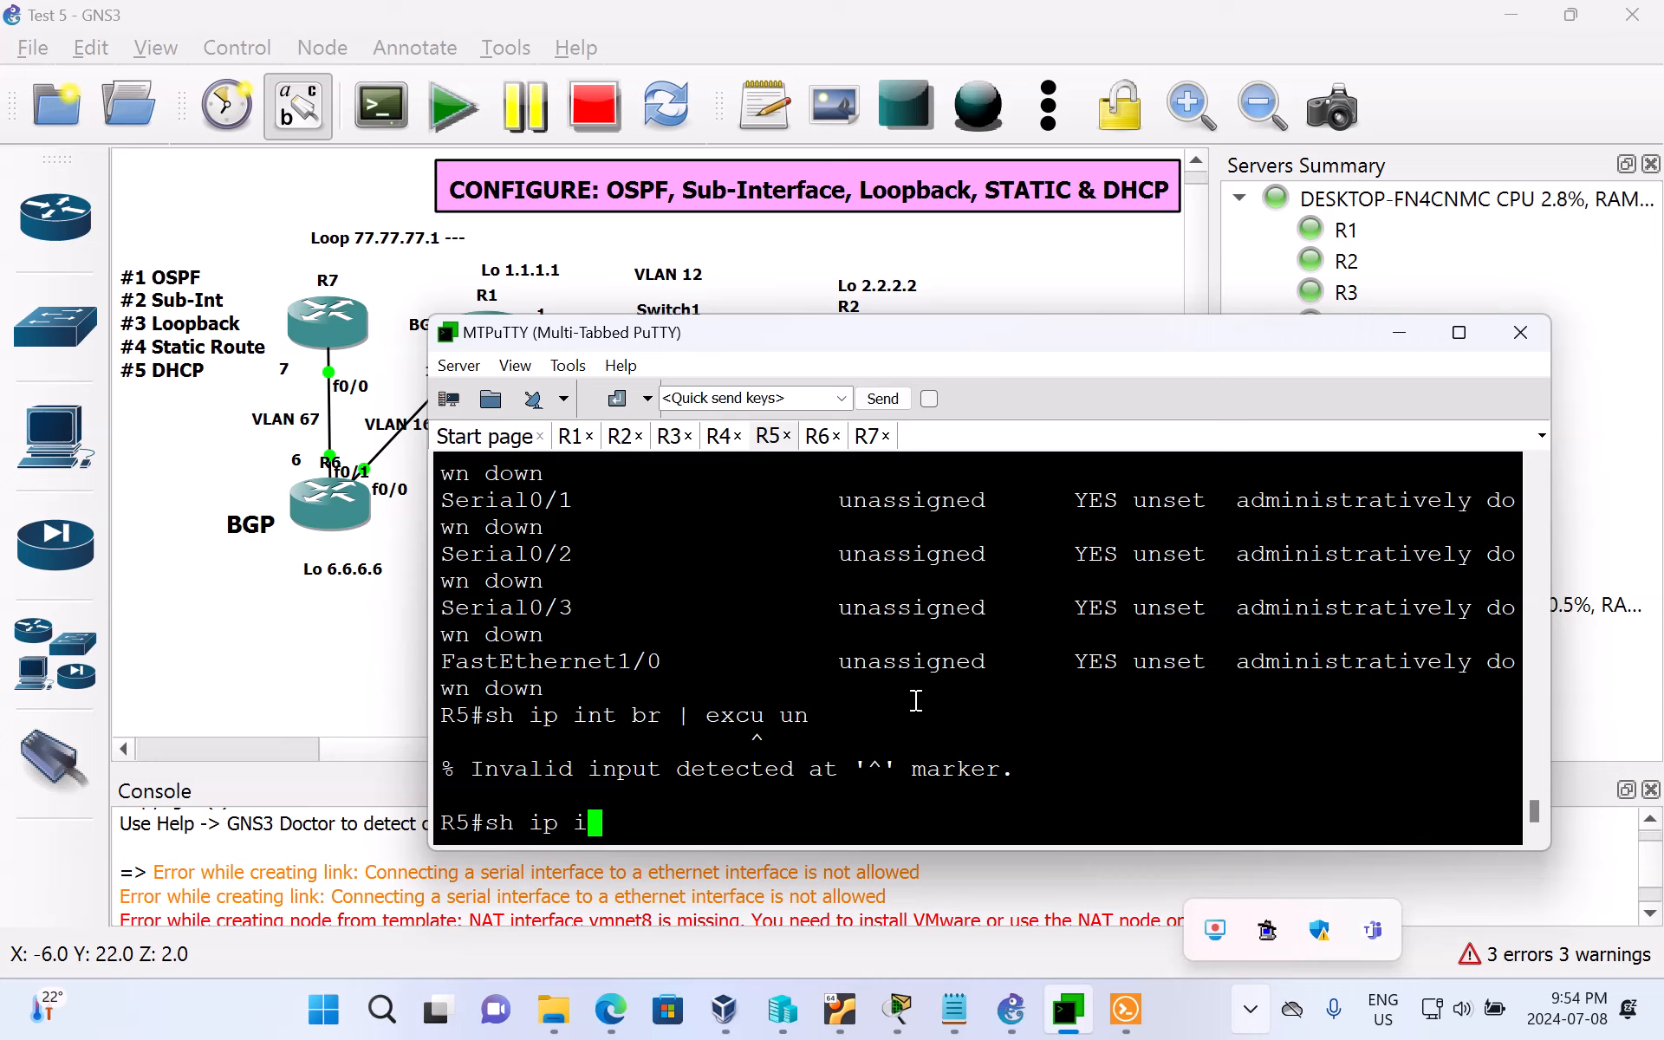
{"action": "type", "text": "nt b"}
{"action": "key", "text": "Tab"}
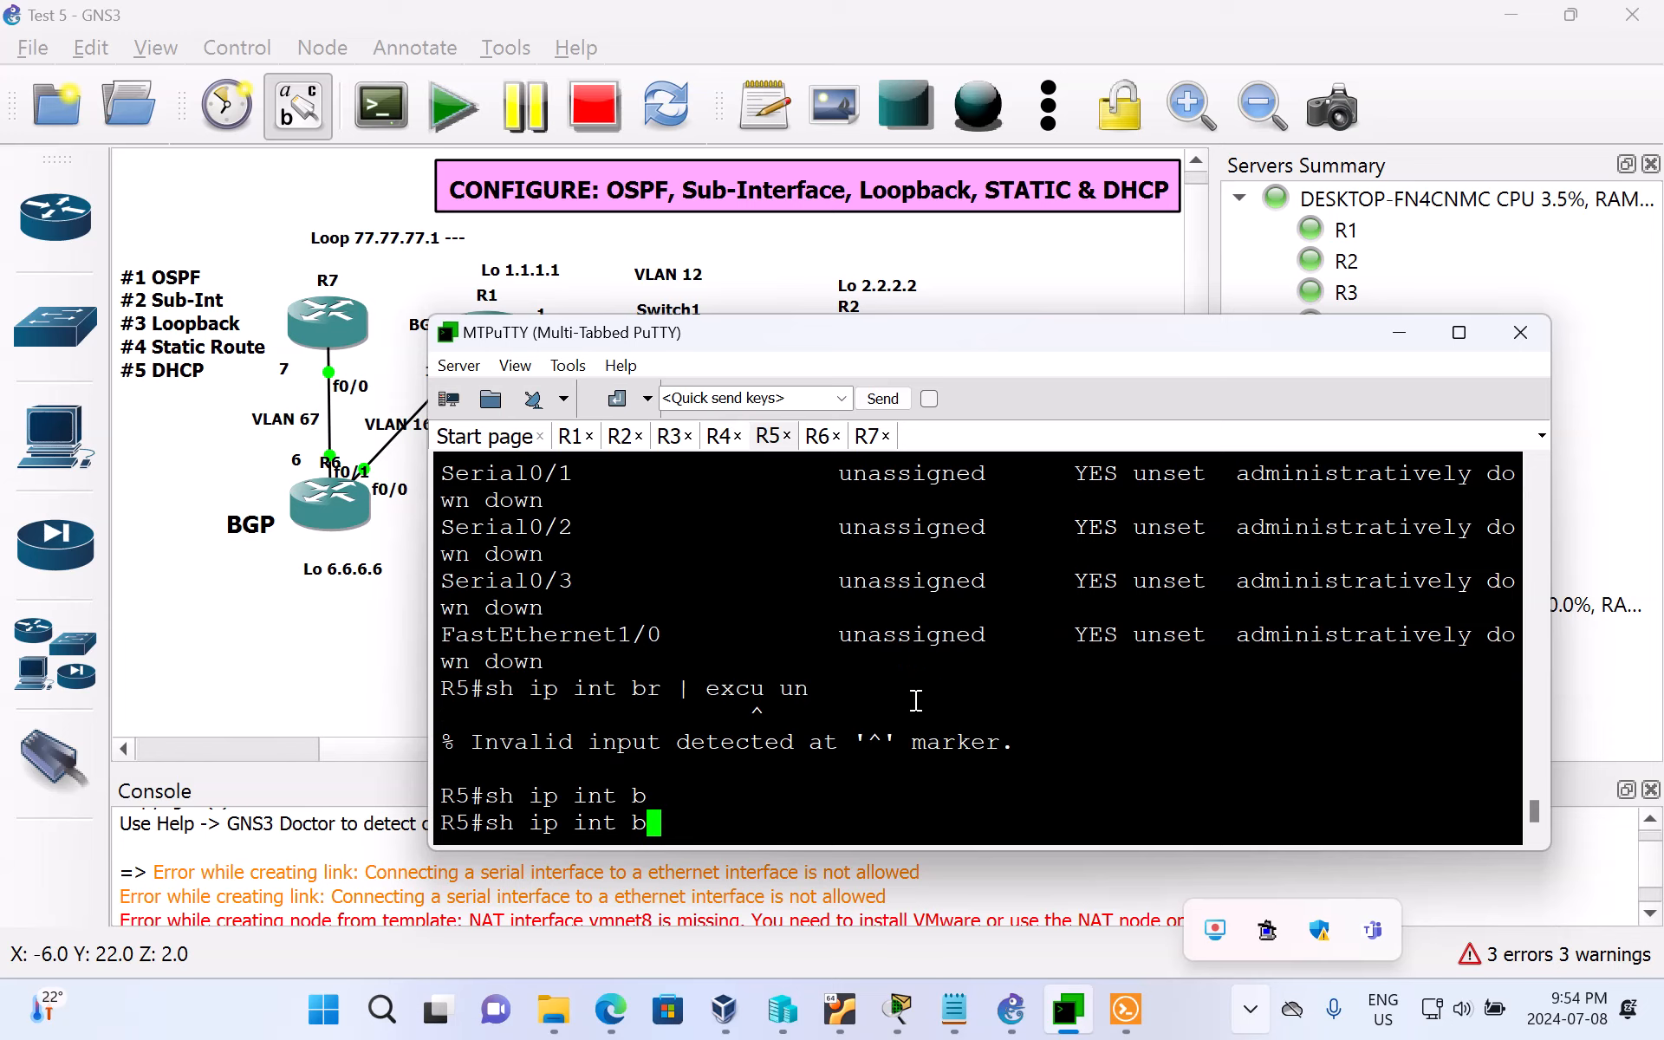
{"action": "type", "text": "| e"}
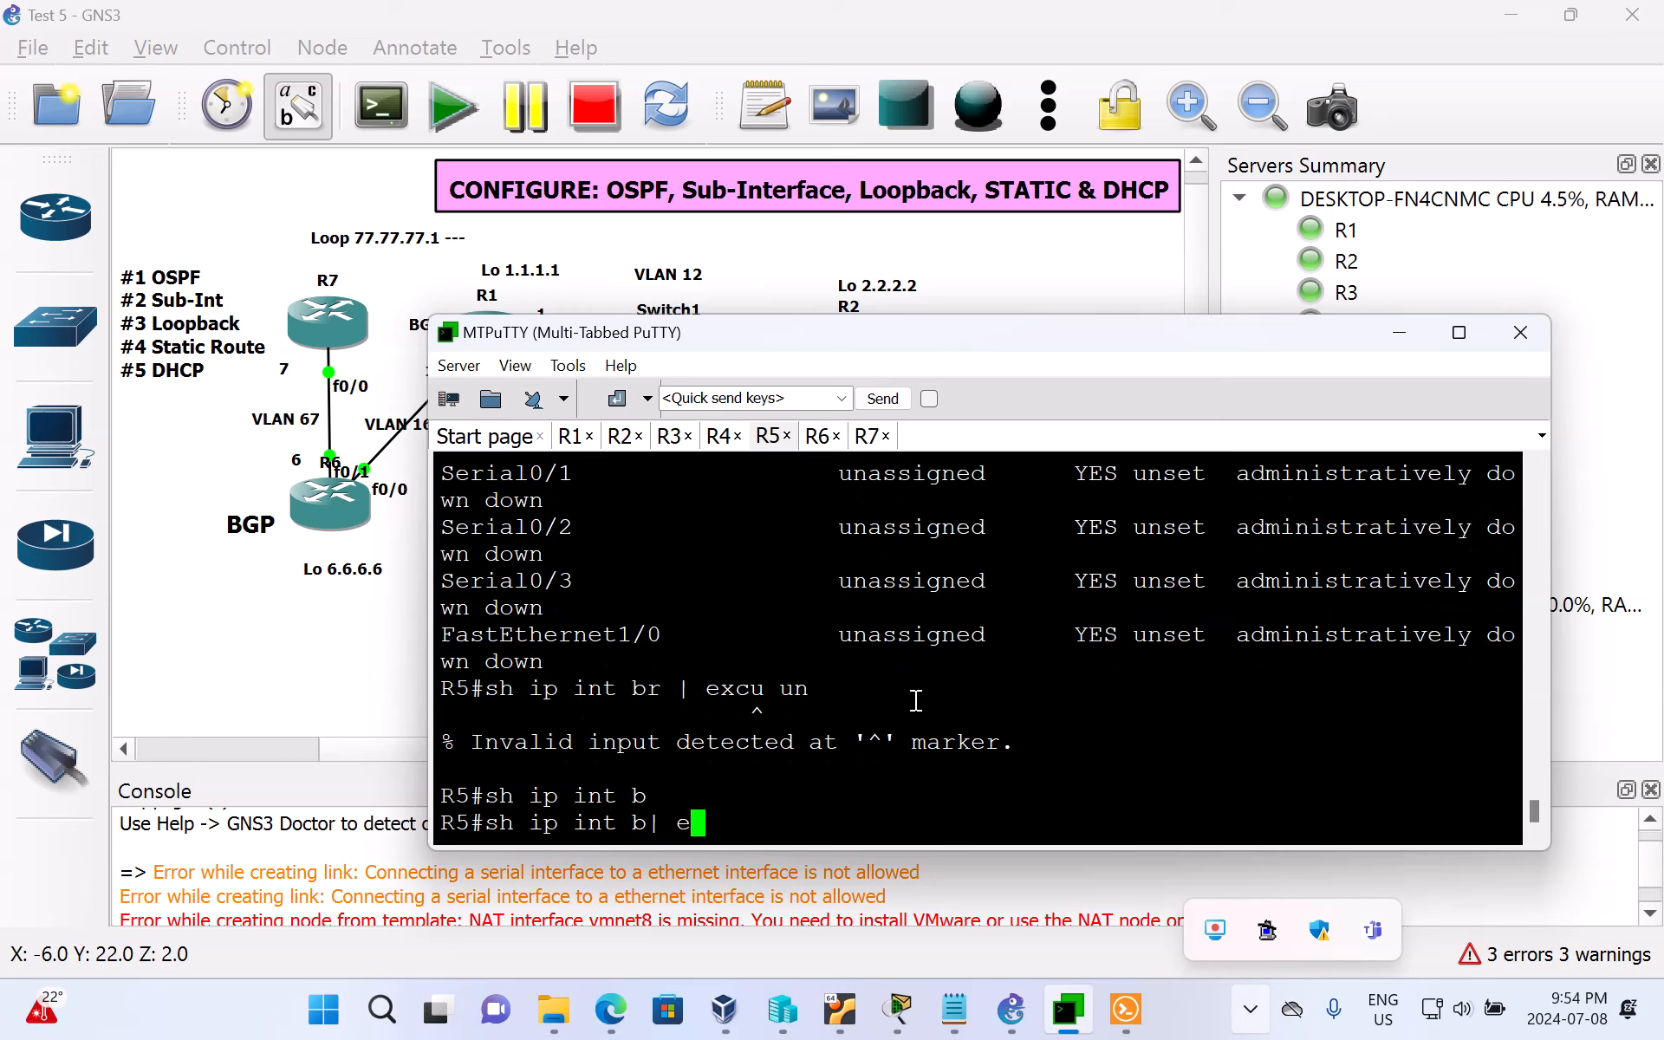
{"action": "type", "text": "xclu"}
{"action": "key", "text": "Tab"}
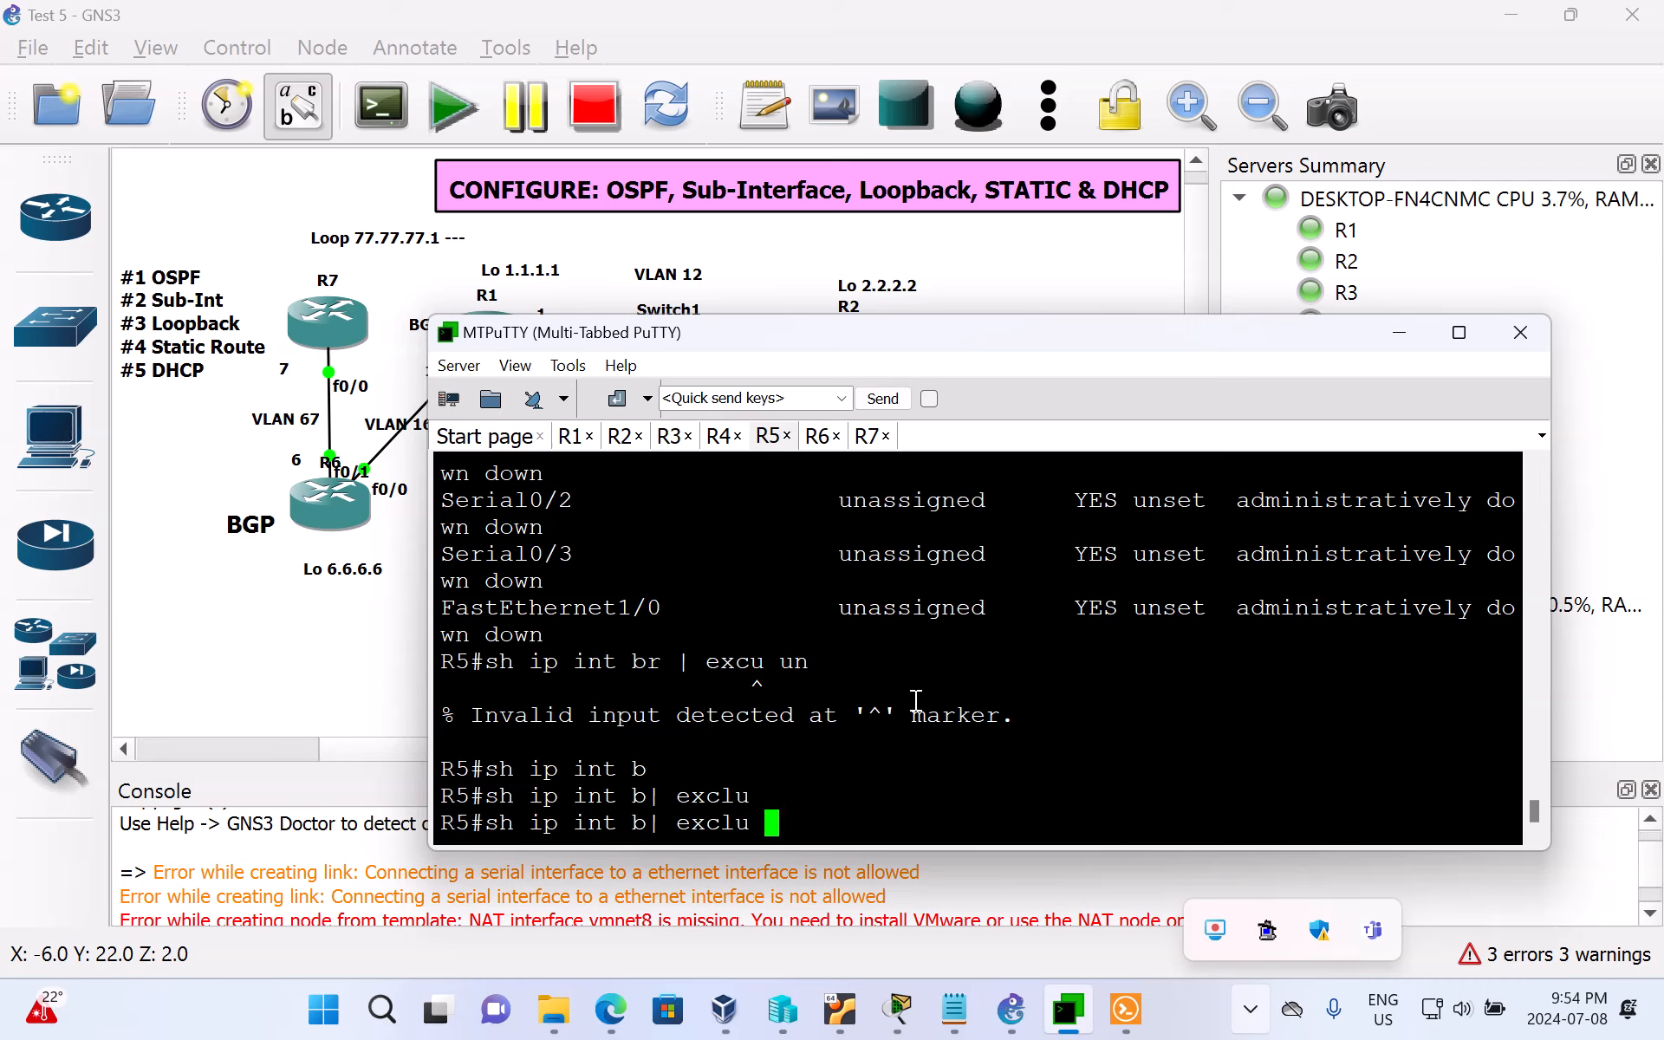
{"action": "type", "text": "?"}
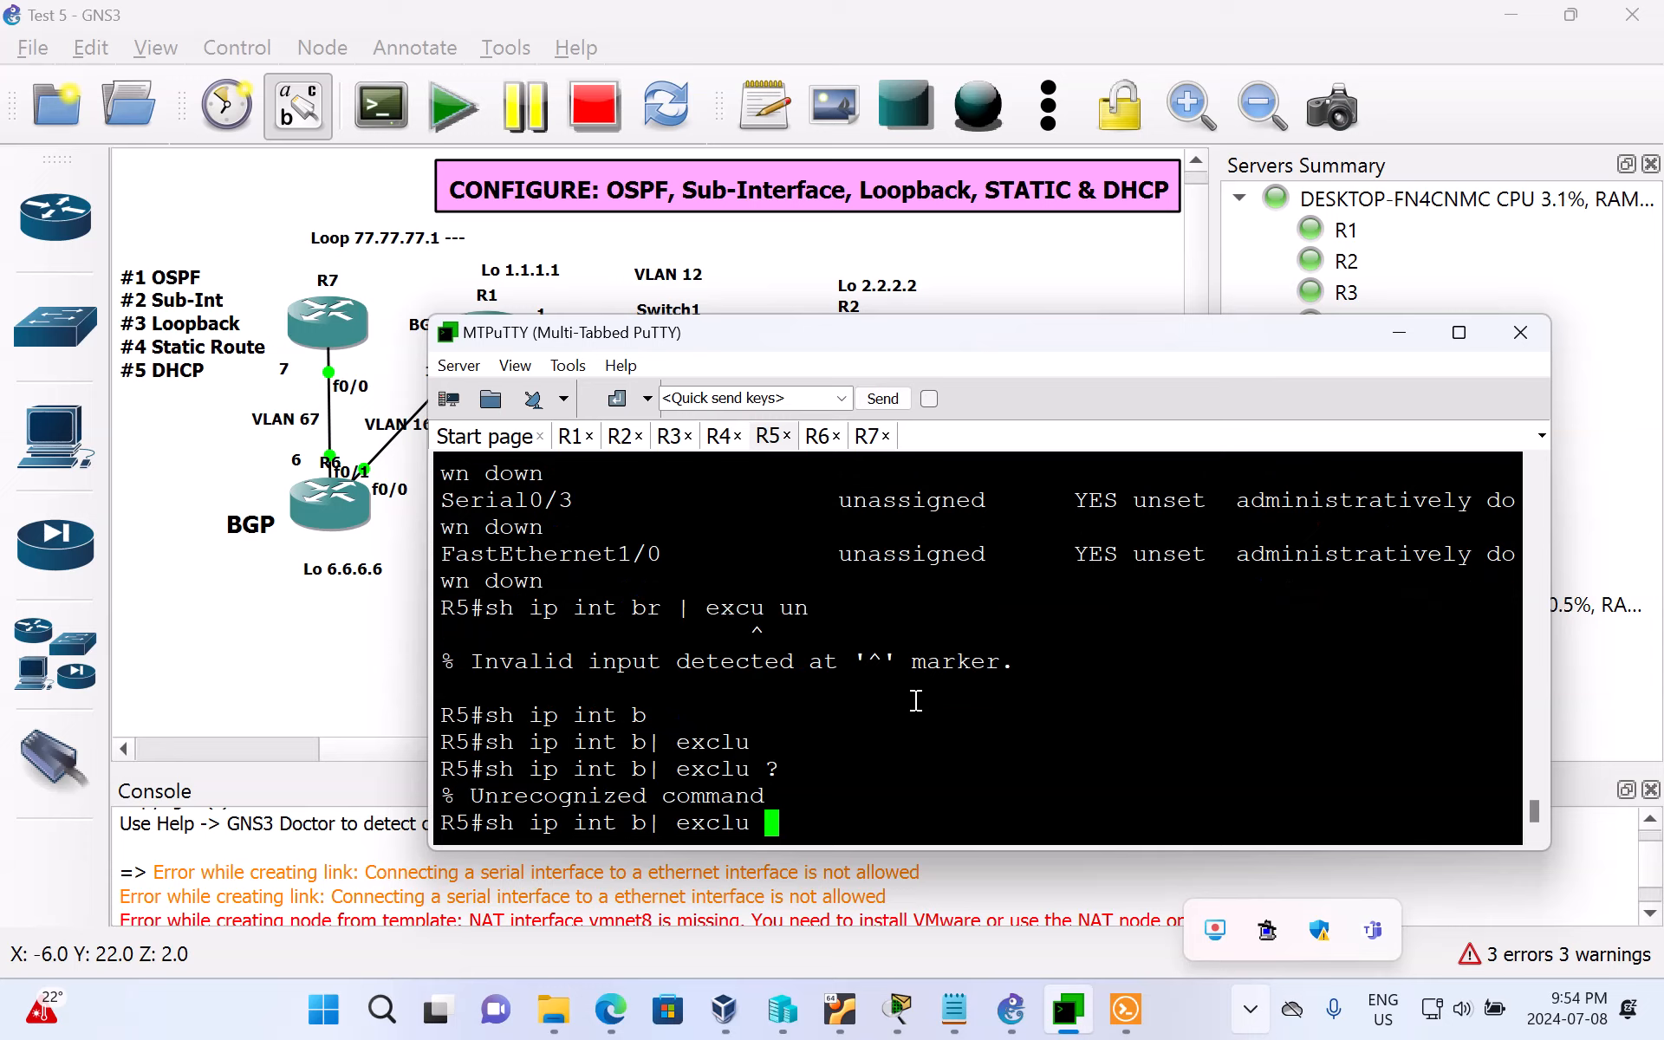
{"action": "key", "text": "BackSpace"}
{"action": "key", "text": "BackSpace"}
{"action": "key", "text": "BackSpace"}
{"action": "key", "text": "BackSpace"}
{"action": "key", "text": "BackSpace"}
{"action": "key", "text": "BackSpace"}
{"action": "key", "text": "BackSpace"}
{"action": "key", "text": "BackSpace"}
{"action": "key", "text": "BackSpace"}
{"action": "key", "text": "BackSpace"}
{"action": "key", "text": "BackSpace"}
{"action": "key", "text": "BackSpace"}
{"action": "key", "text": "BackSpace"}
{"action": "key", "text": "BackSpace"}
{"action": "key", "text": "BackSpace"}
{"action": "key", "text": "BackSpace"}
{"action": "key", "text": "BackSpace"}
{"action": "key", "text": "BackSpace"}
{"action": "key", "text": "BackSpace"}
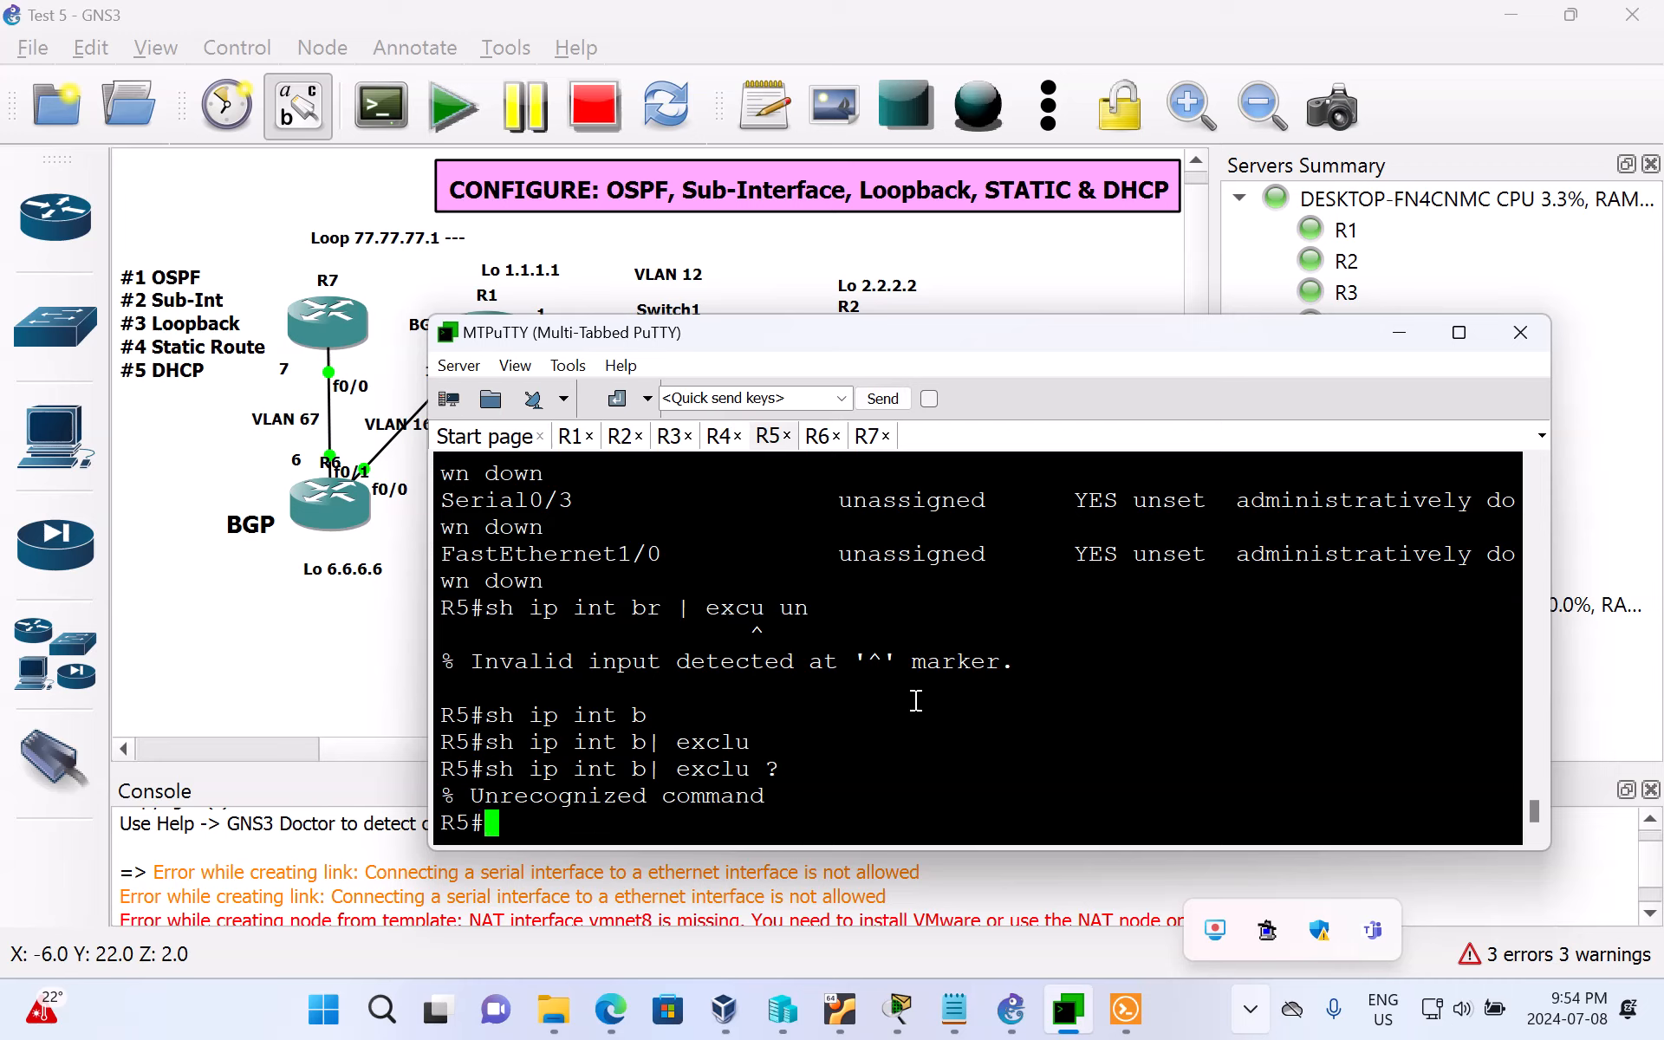
Step: Browse the built-in help for the show ip subcommands on R5
{"action": "type", "text": "show ip ?"}
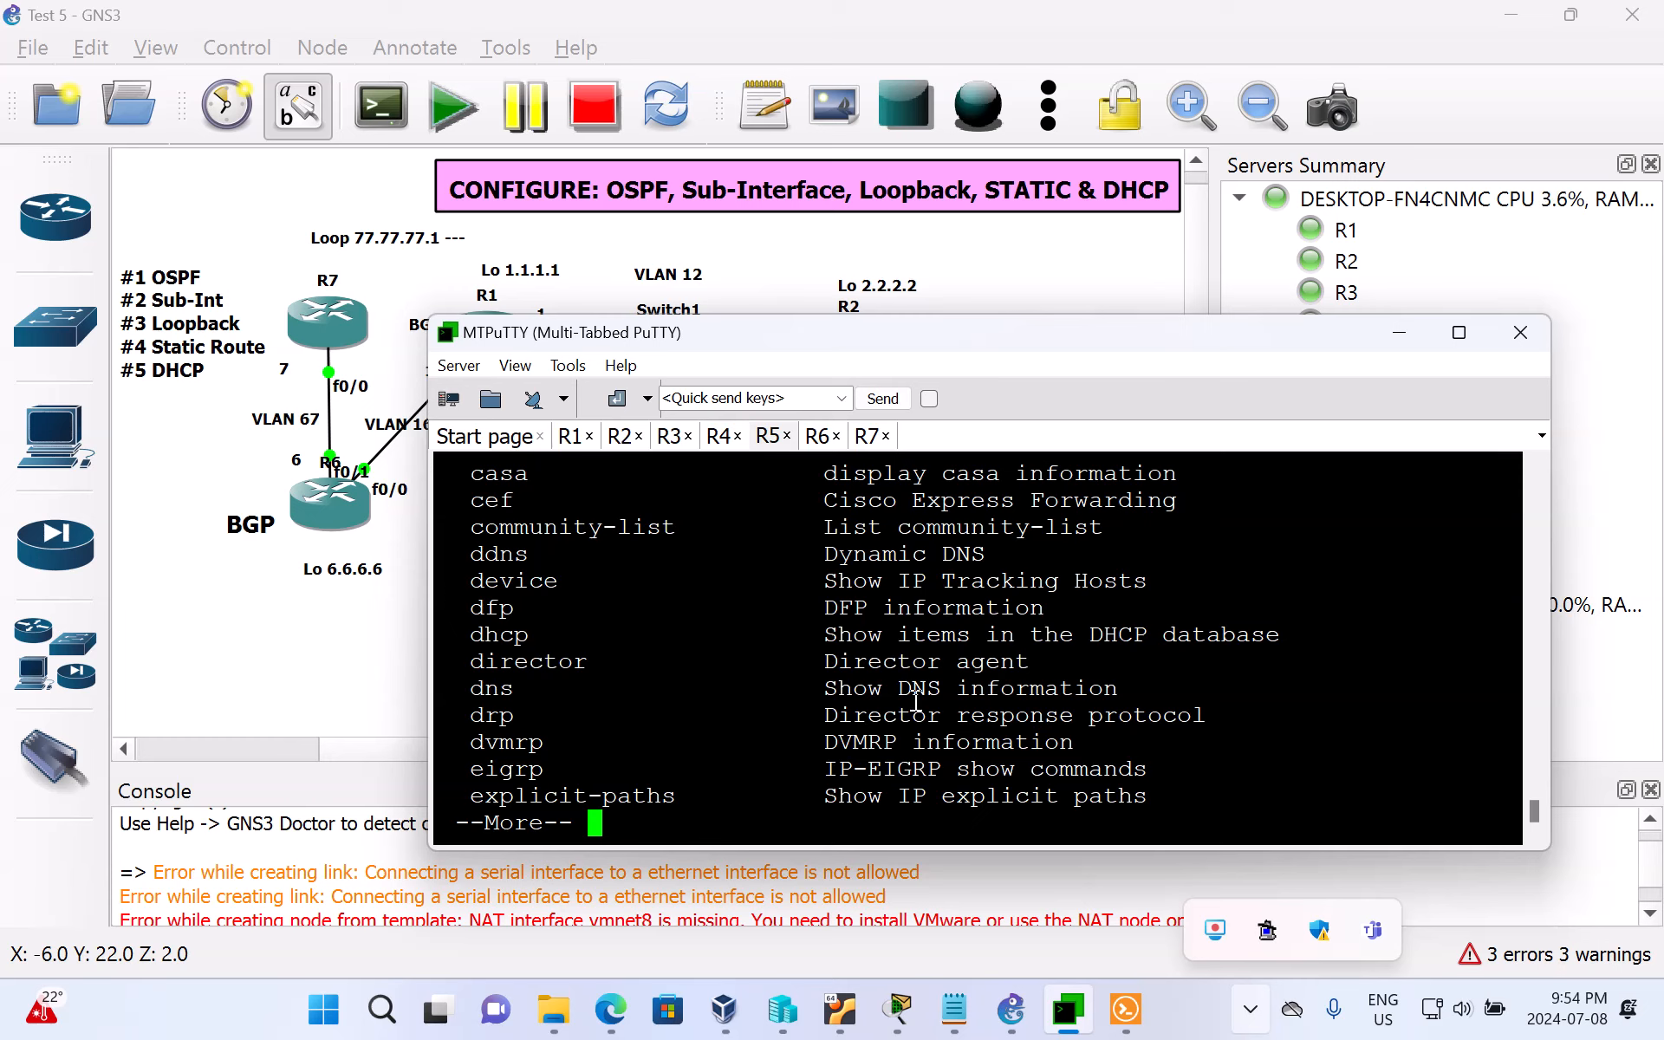
{"action": "key", "text": "space"}
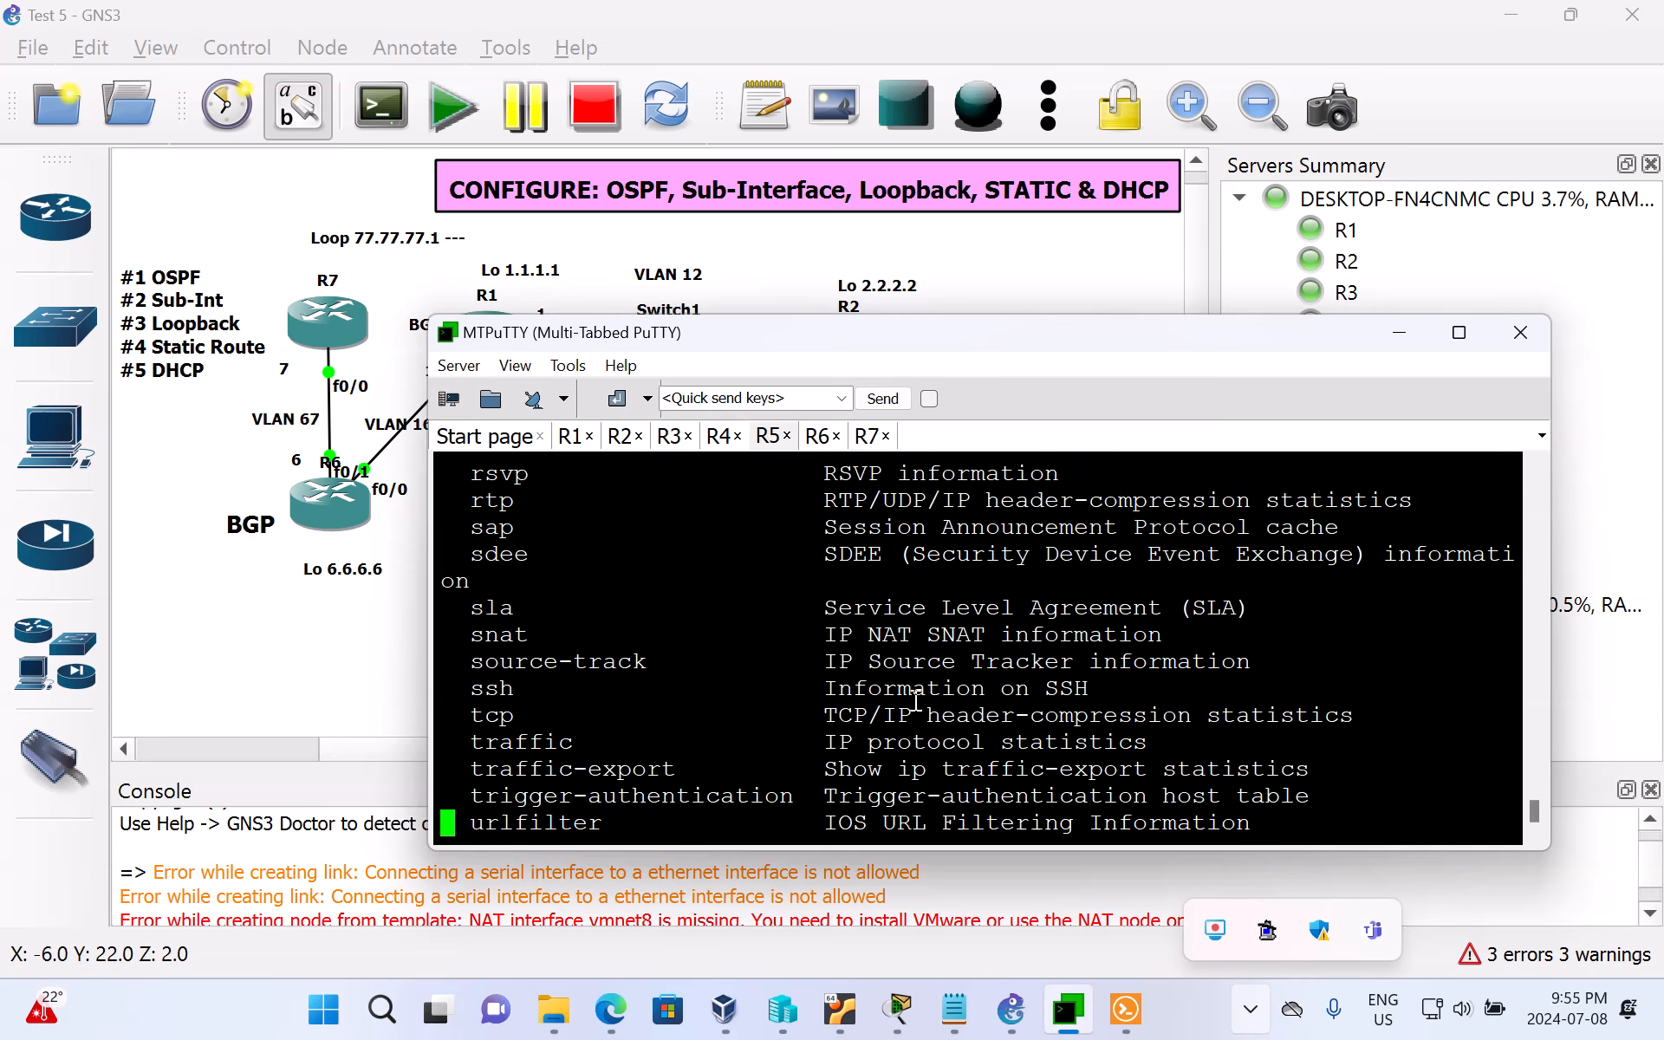
{"action": "key", "text": "Return"}
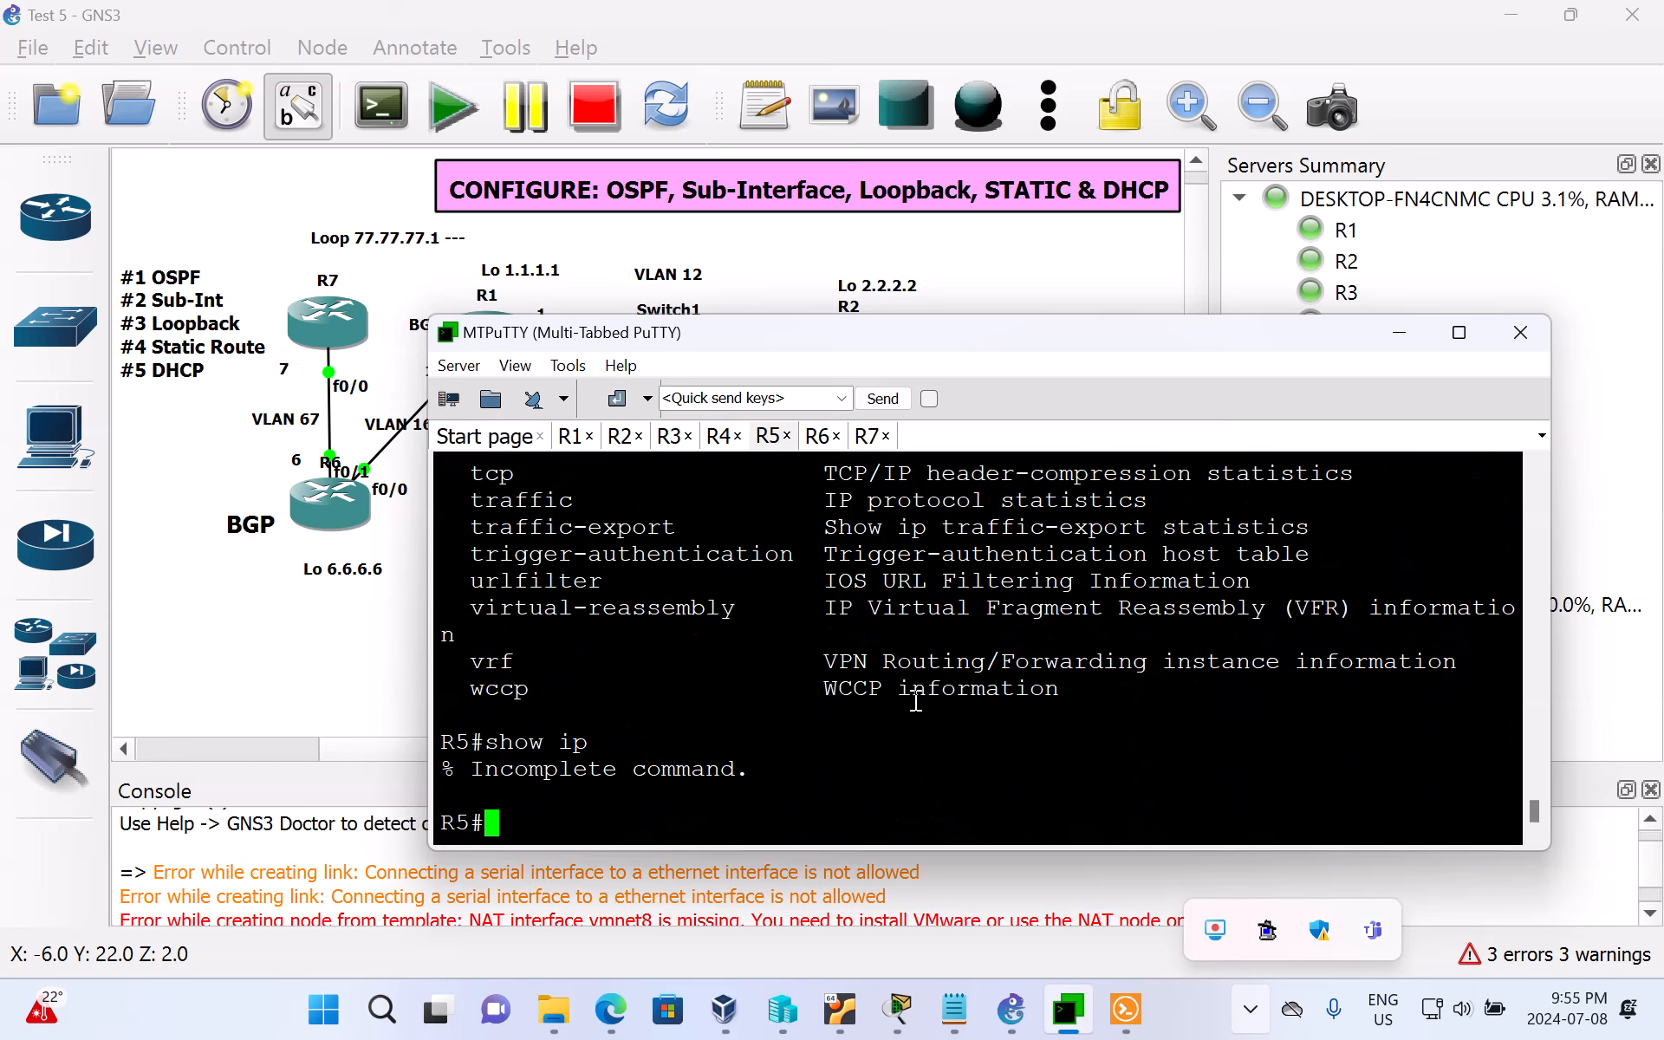
Step: Query the built-in help for the output filters available after show ip int br | on R5
{"action": "key", "text": "Up"}
{"action": "key", "text": "BackSpace"}
{"action": "key", "text": "BackSpace"}
{"action": "key", "text": "BackSpace"}
{"action": "key", "text": "BackSpace"}
{"action": "key", "text": "BackSpace"}
{"action": "key", "text": "BackSpace"}
{"action": "key", "text": "BackSpace"}
{"action": "key", "text": "BackSpace"}
{"action": "key", "text": "BackSpace"}
{"action": "key", "text": "BackSpace"}
{"action": "key", "text": "BackSpace"}
{"action": "key", "text": "BackSpace"}
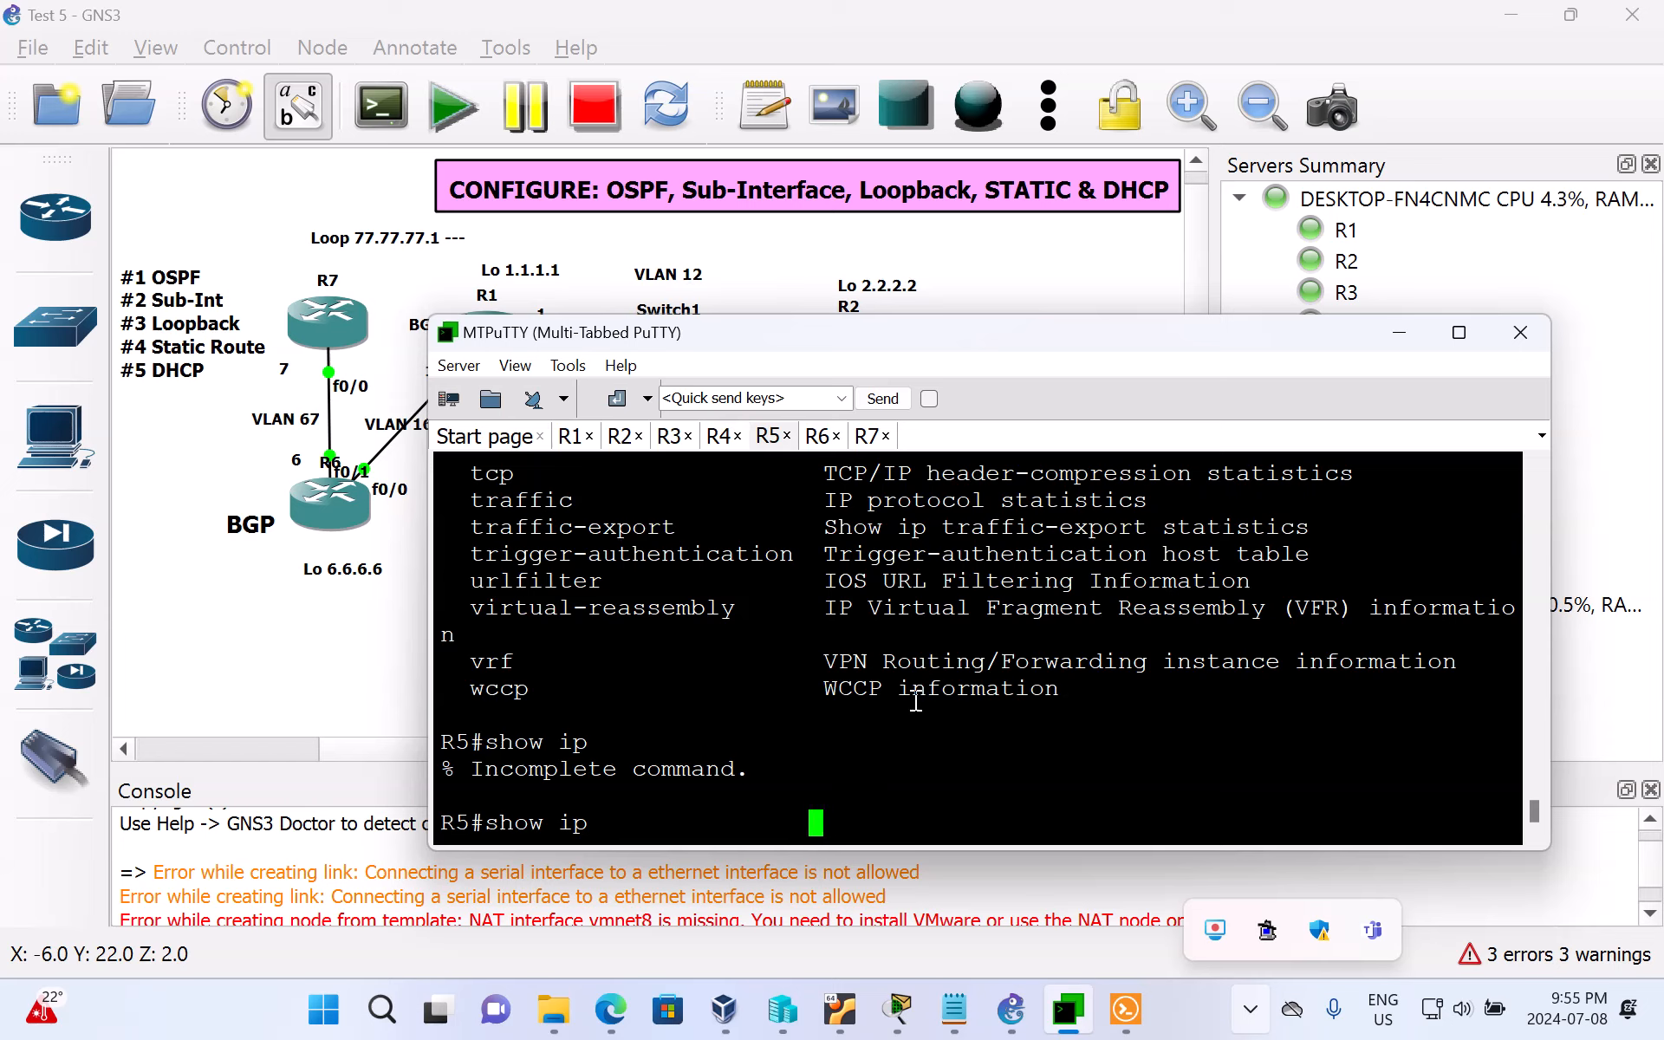
{"action": "key", "text": "BackSpace"}
{"action": "key", "text": "BackSpace"}
{"action": "key", "text": "BackSpace"}
{"action": "key", "text": "BackSpace"}
{"action": "key", "text": "BackSpace"}
{"action": "type", "text": "int br | ?"}
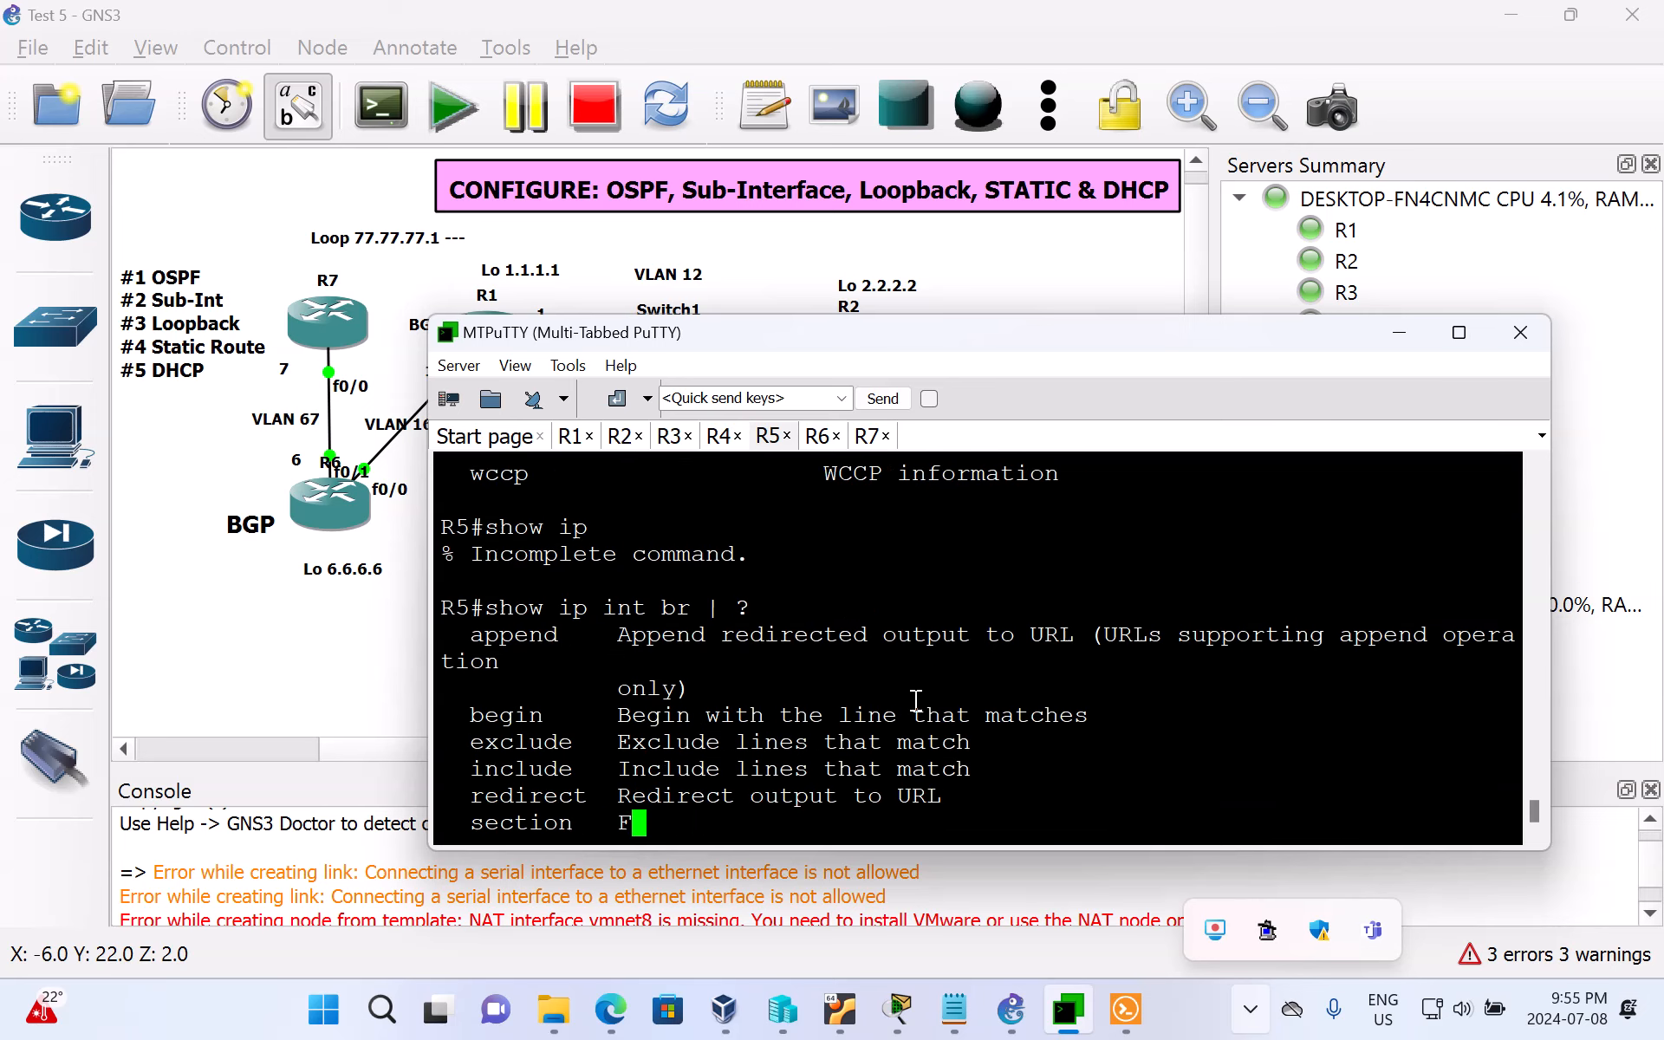
{"action": "key", "text": "BackSpace"}
{"action": "type", "text": "e"}
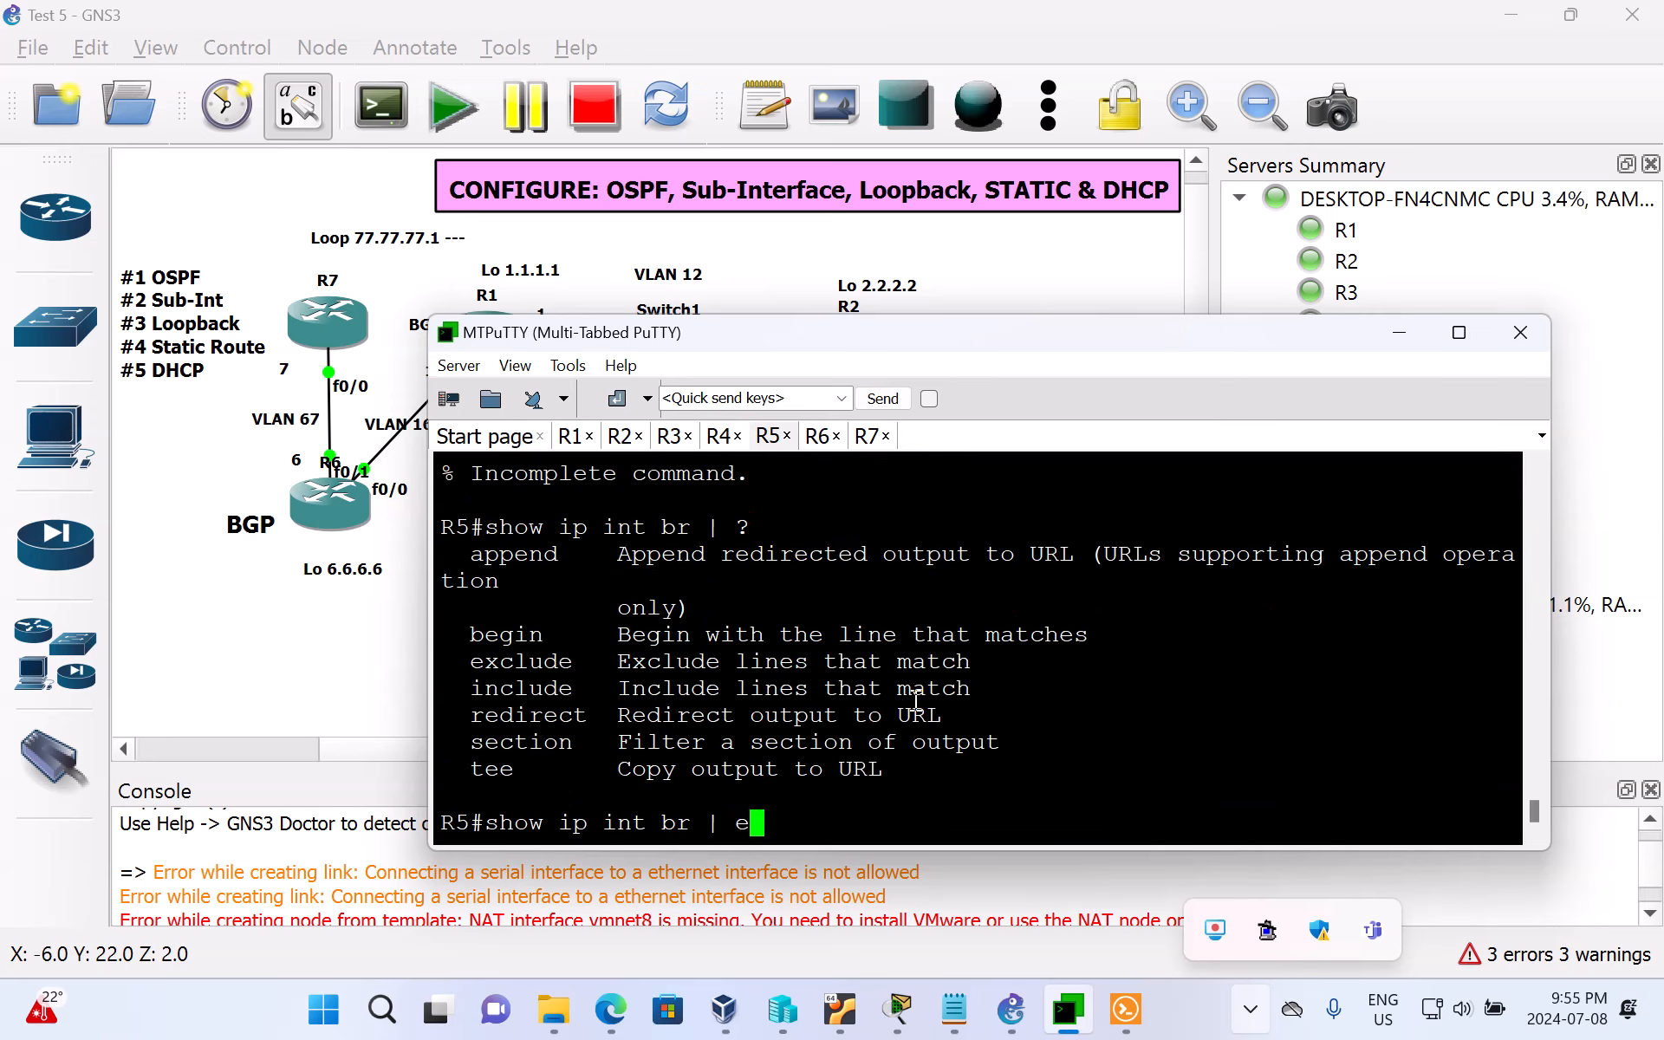
{"action": "type", "text": "xcude"}
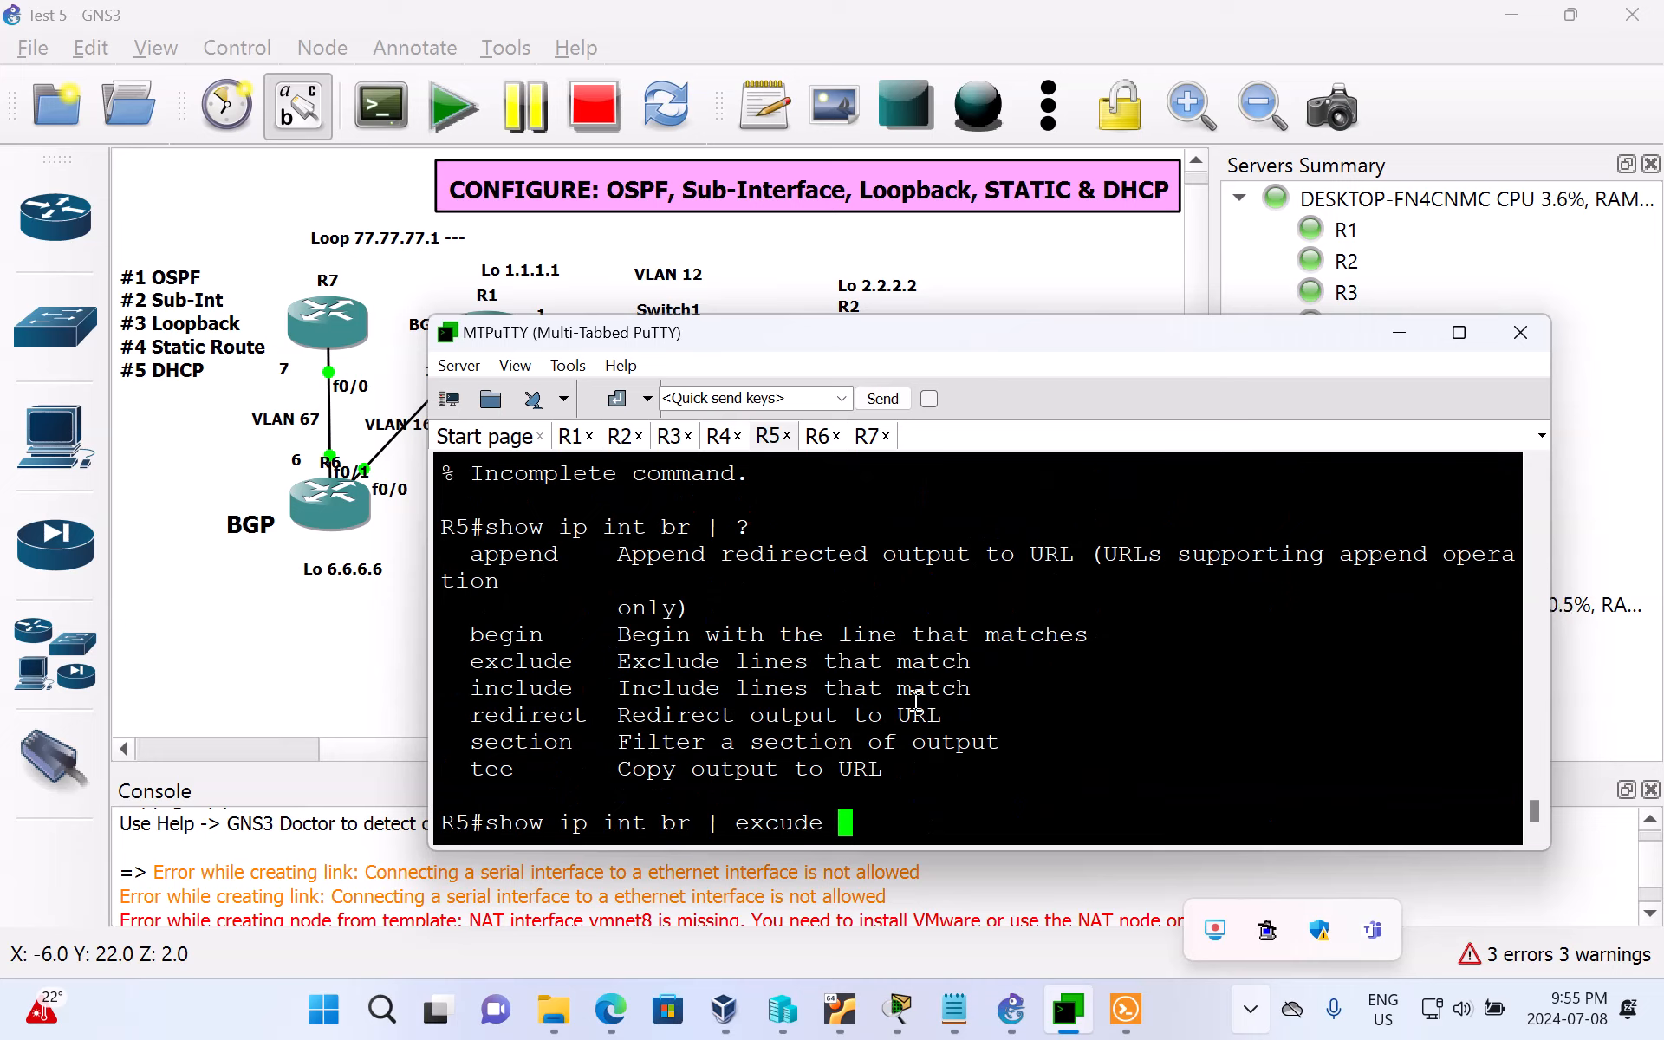
{"action": "type", "text": " un"}
Step: Try to filter R5's brief interface summary with the excude filter, using the patterns un and una
{"action": "key", "text": "Return"}
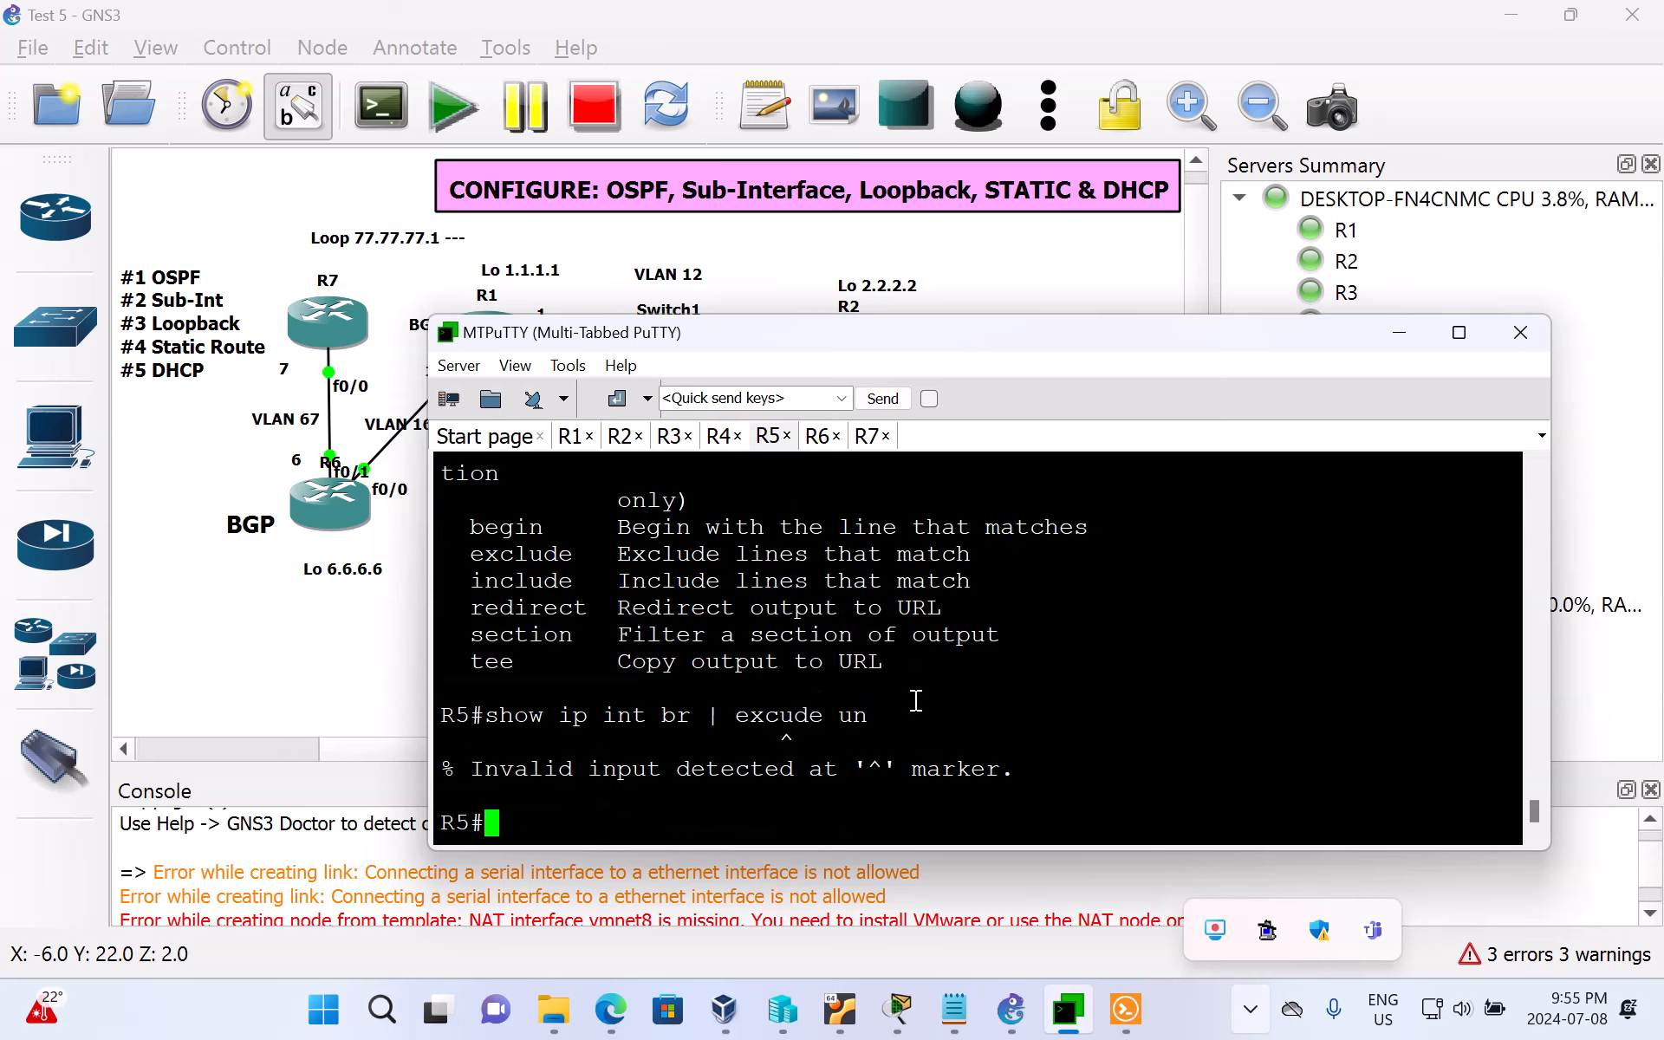
{"action": "key", "text": "Up"}
{"action": "type", "text": "a"}
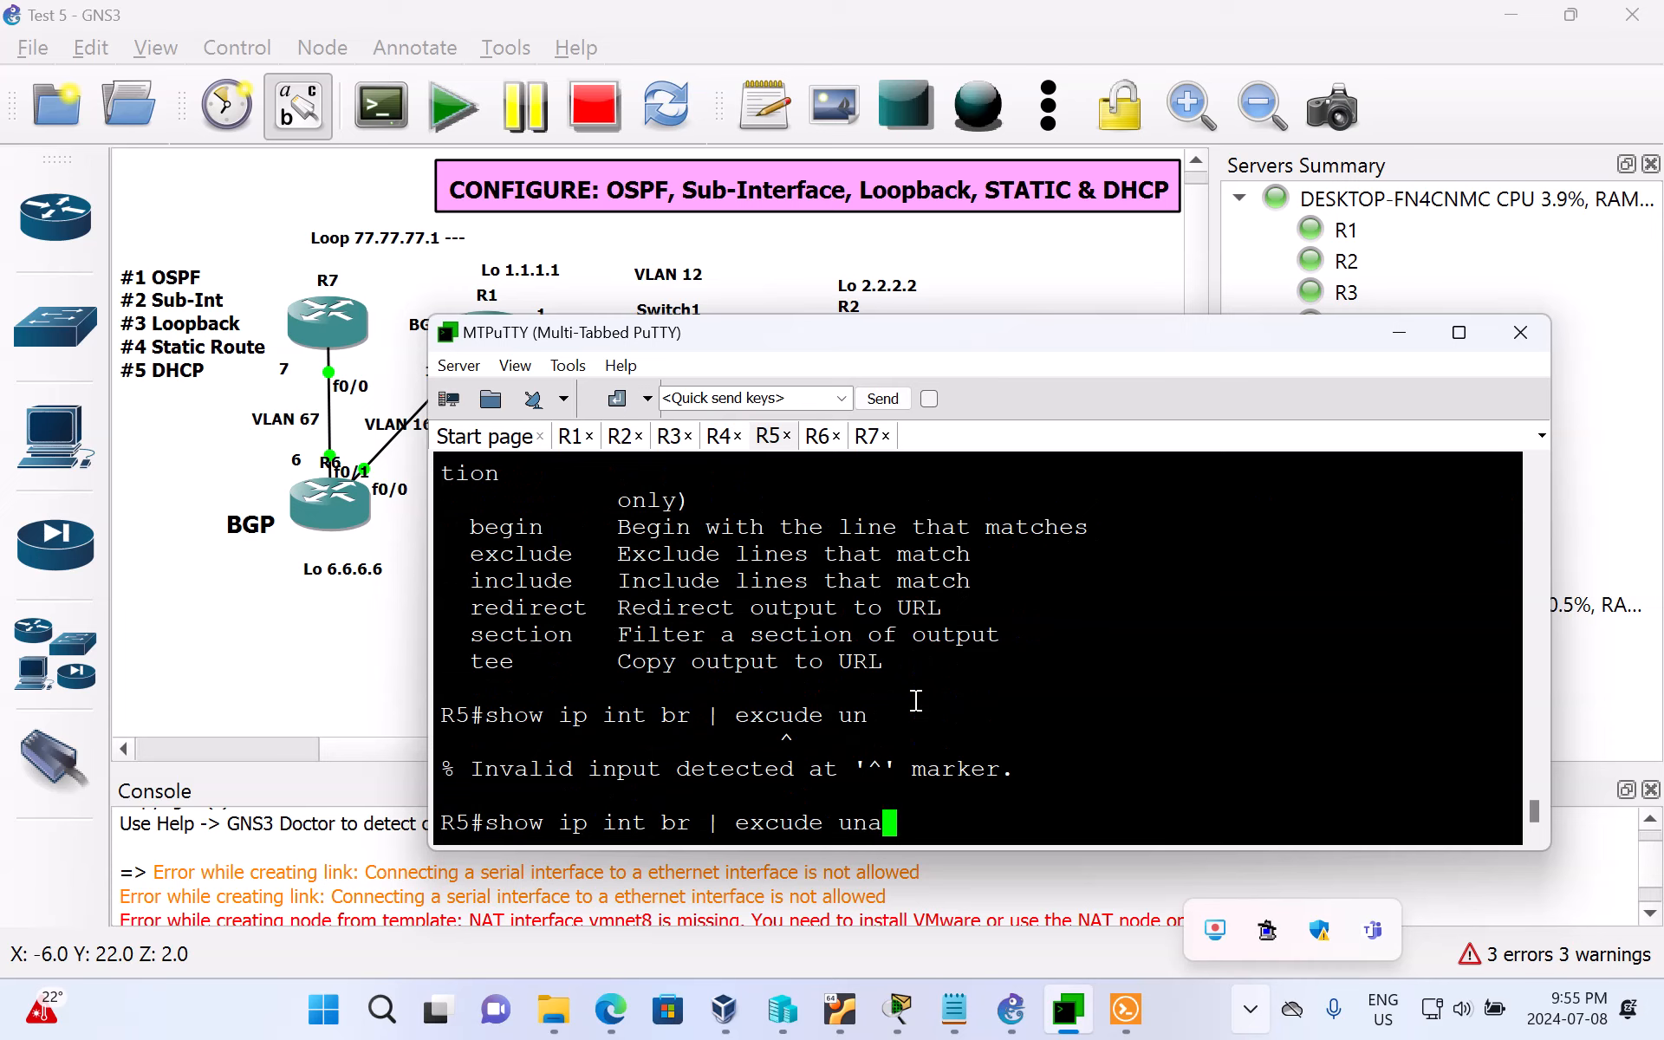
{"action": "key", "text": "Return"}
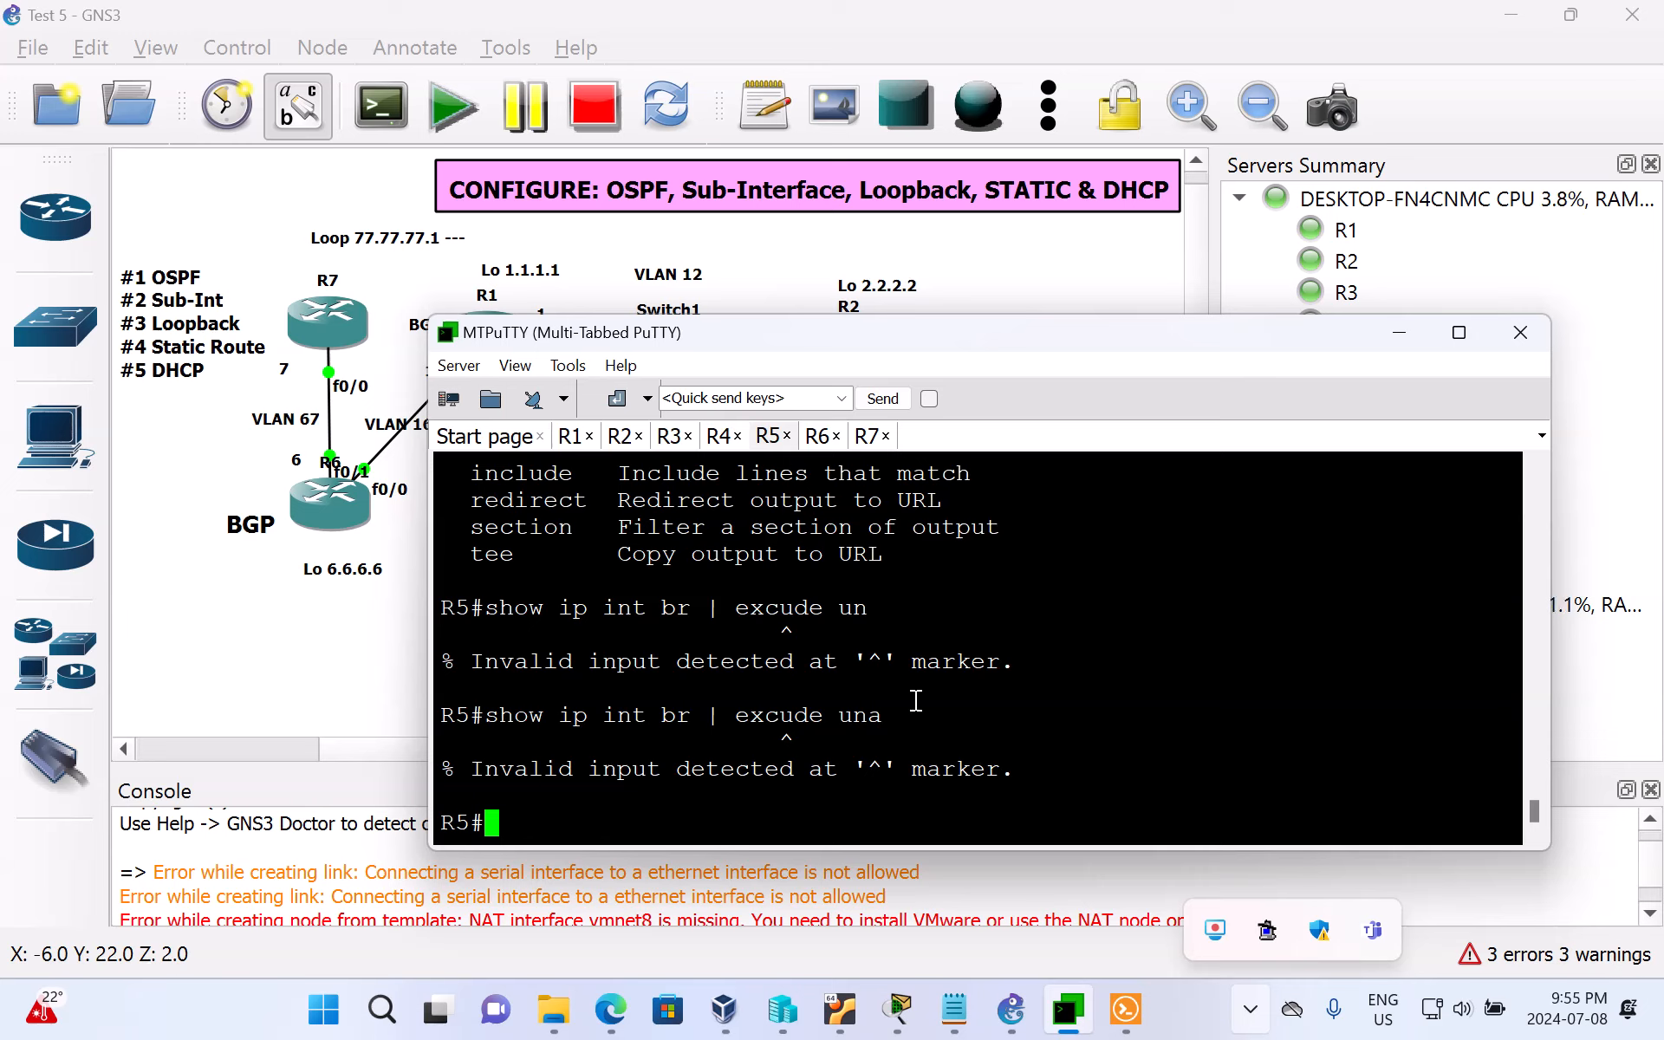
Step: Display R5's unfiltered brief IP interface summary and highlight the FastEthernet0/0.235 entry with its IP address
{"action": "type", "text": "sh ip "}
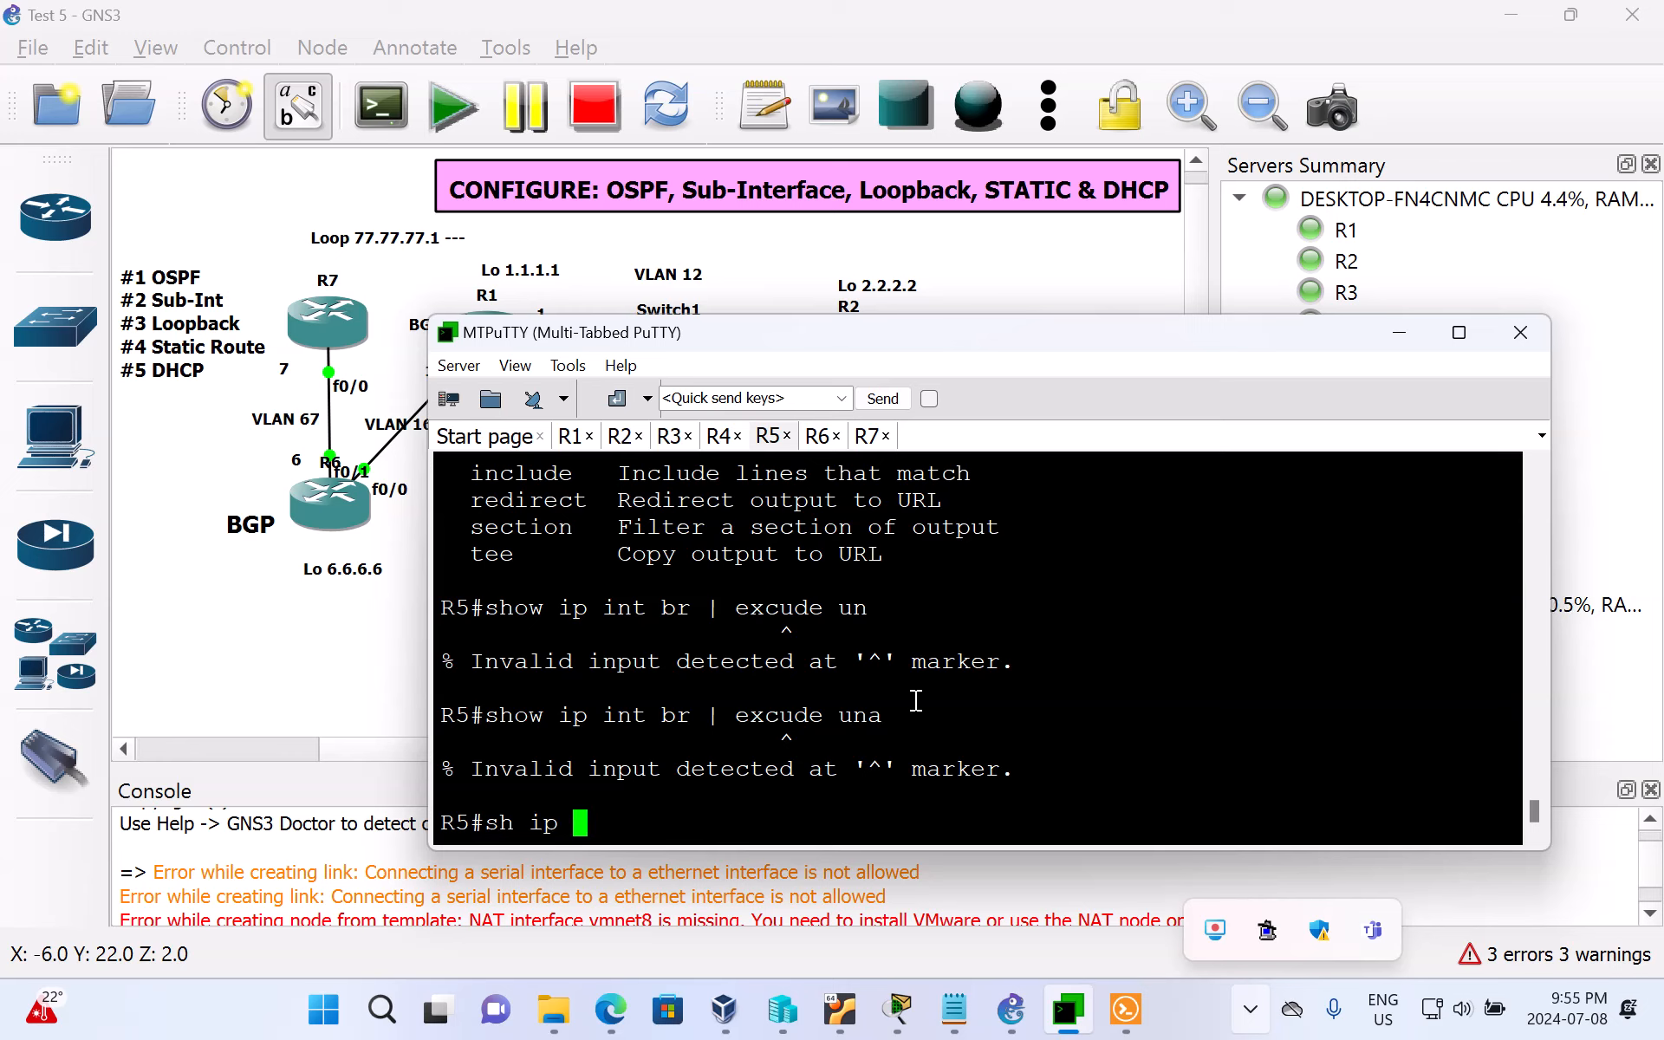
{"action": "type", "text": "int br"}
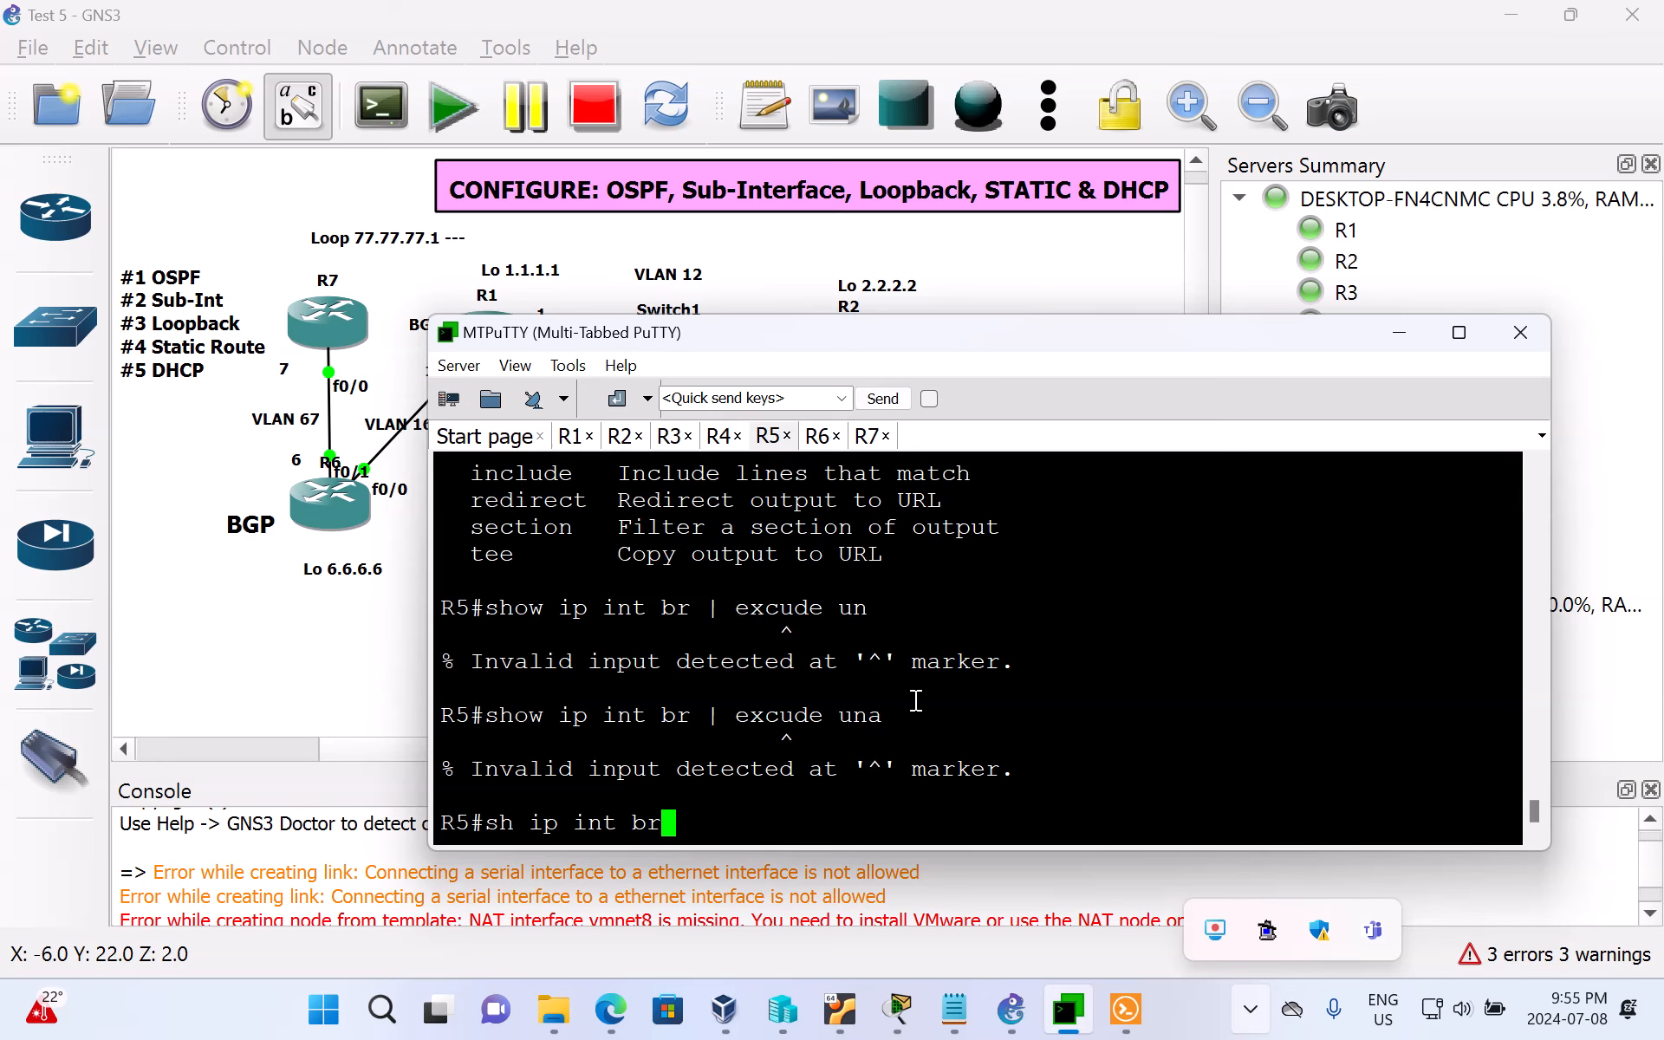
{"action": "key", "text": "Return"}
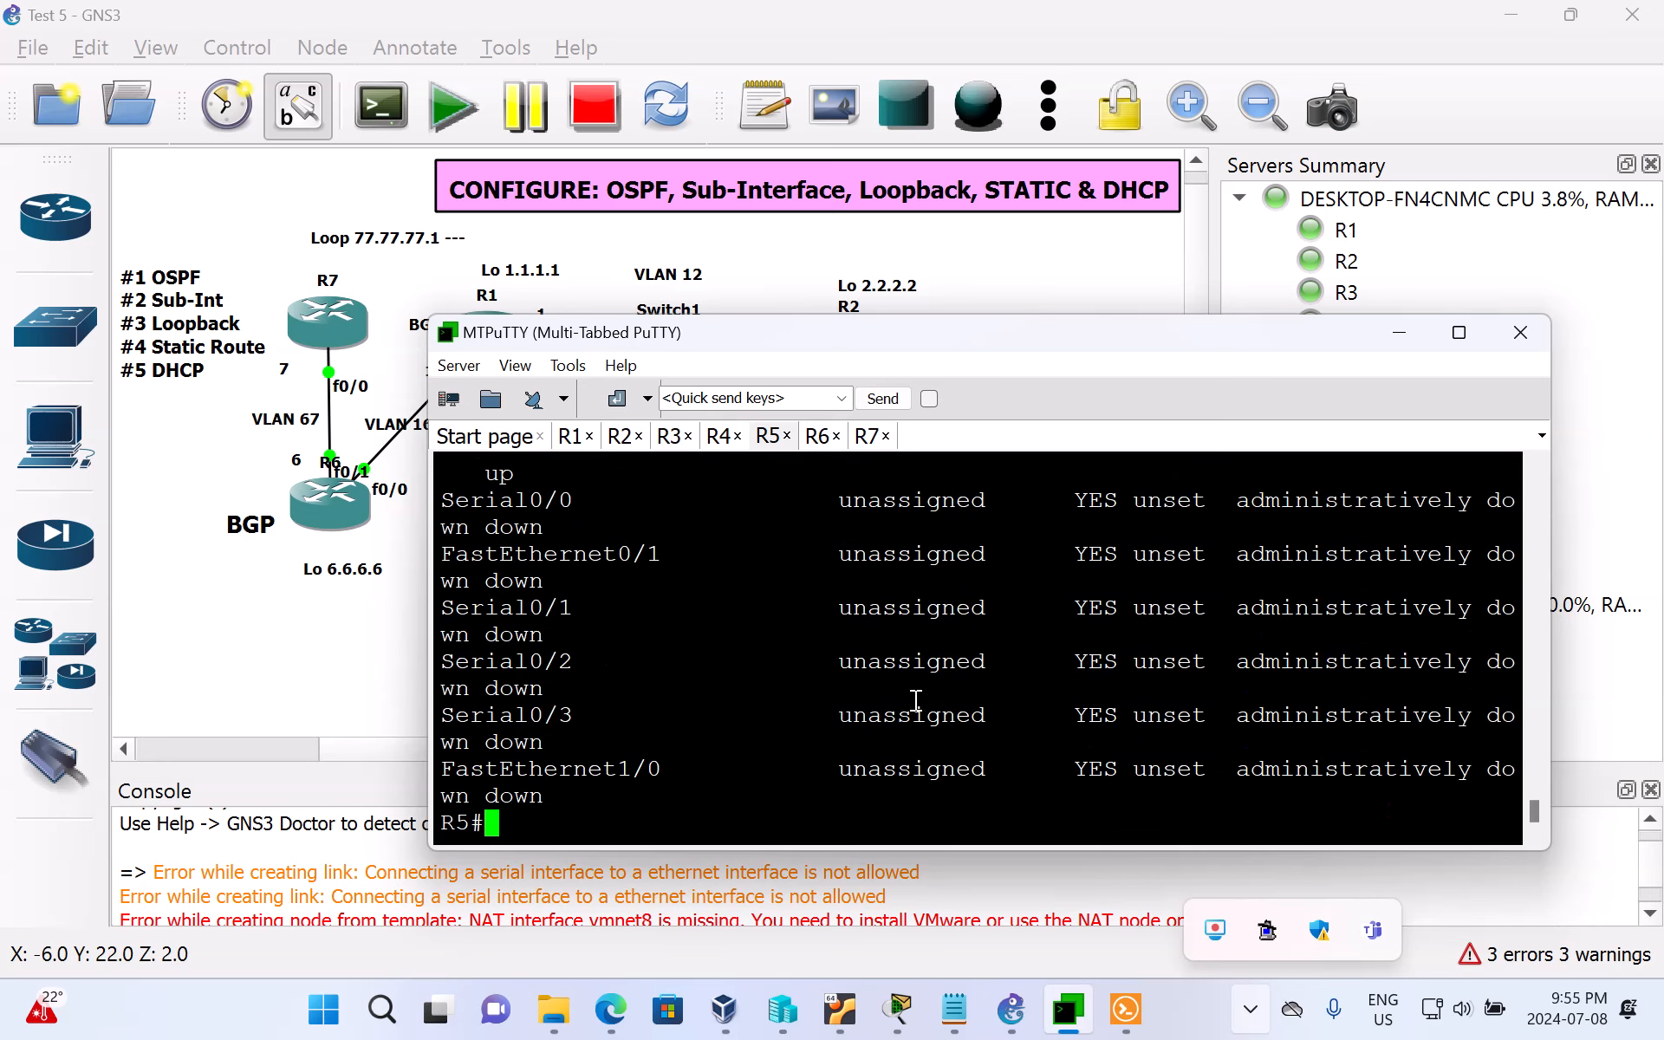
{"action": "scroll", "coordinate": [842, 735], "scroll_direction": "up", "scroll_amount": 3}
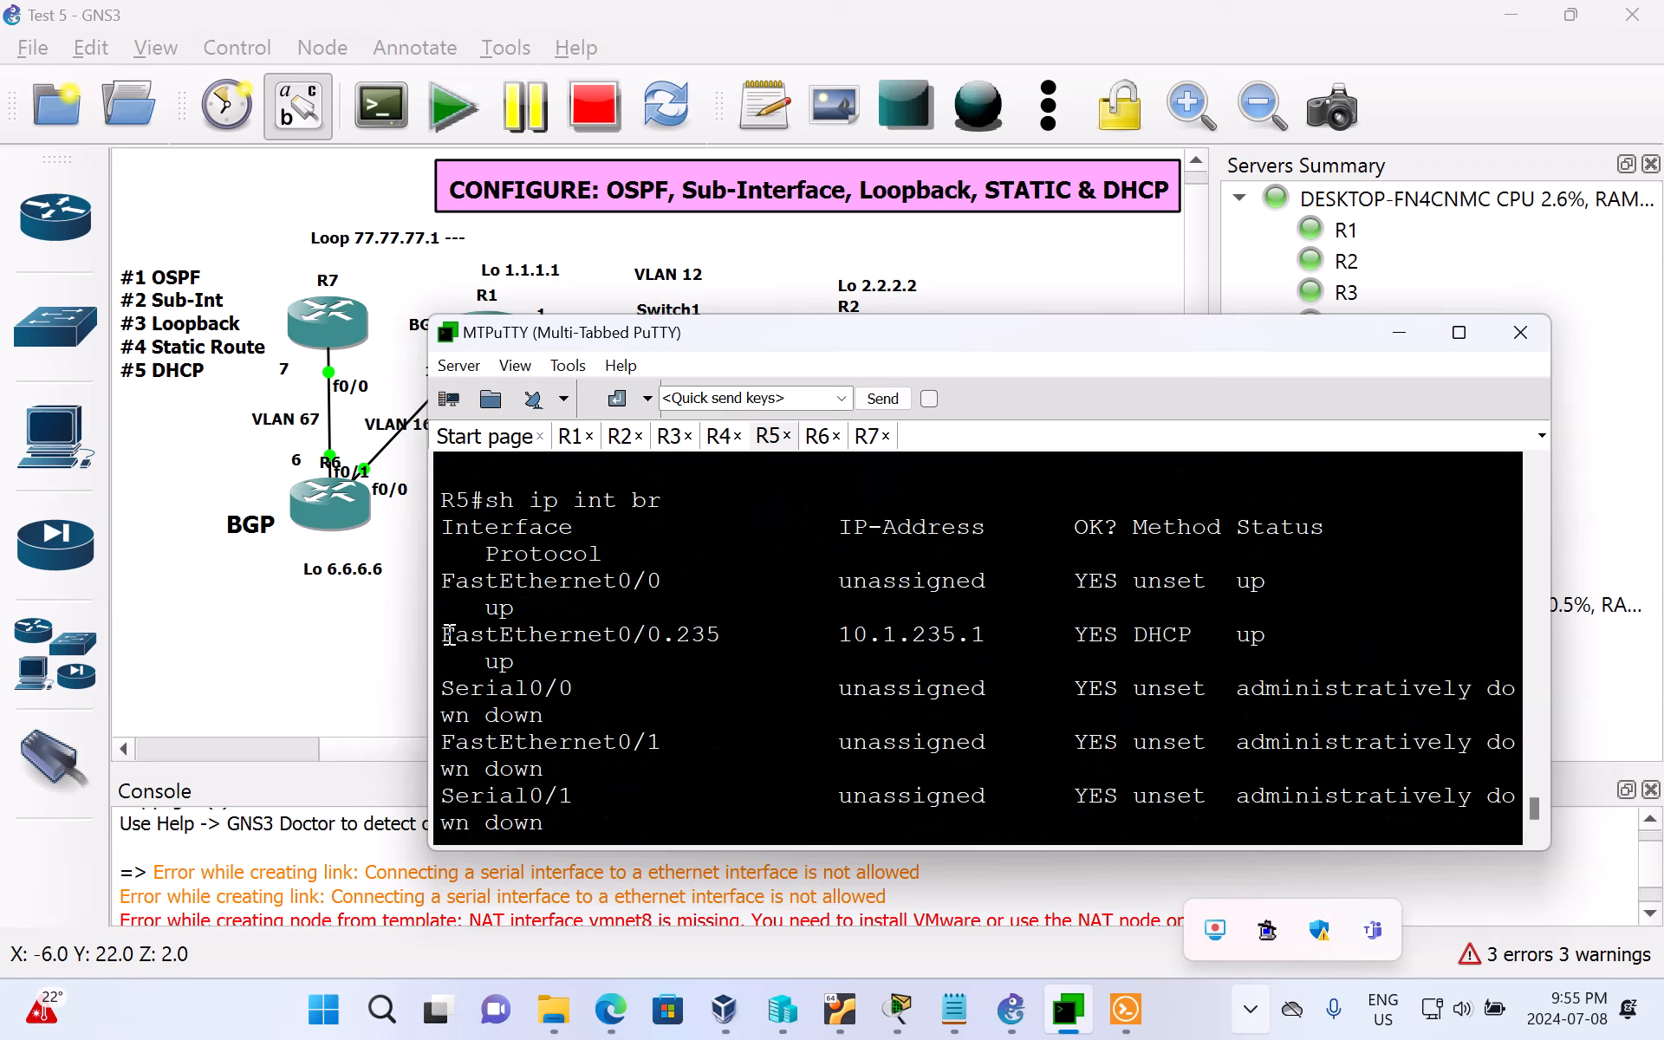
{"action": "left_click_drag", "start_coordinate": [446, 637], "coordinate": [999, 634]}
{"action": "left_click", "coordinate": [1014, 673]}
Step: View R2 in the GNS3 topology, then return to MTPuTTY and leave DHCP configuration mode in the R2 session
{"action": "left_click", "coordinate": [1408, 331]}
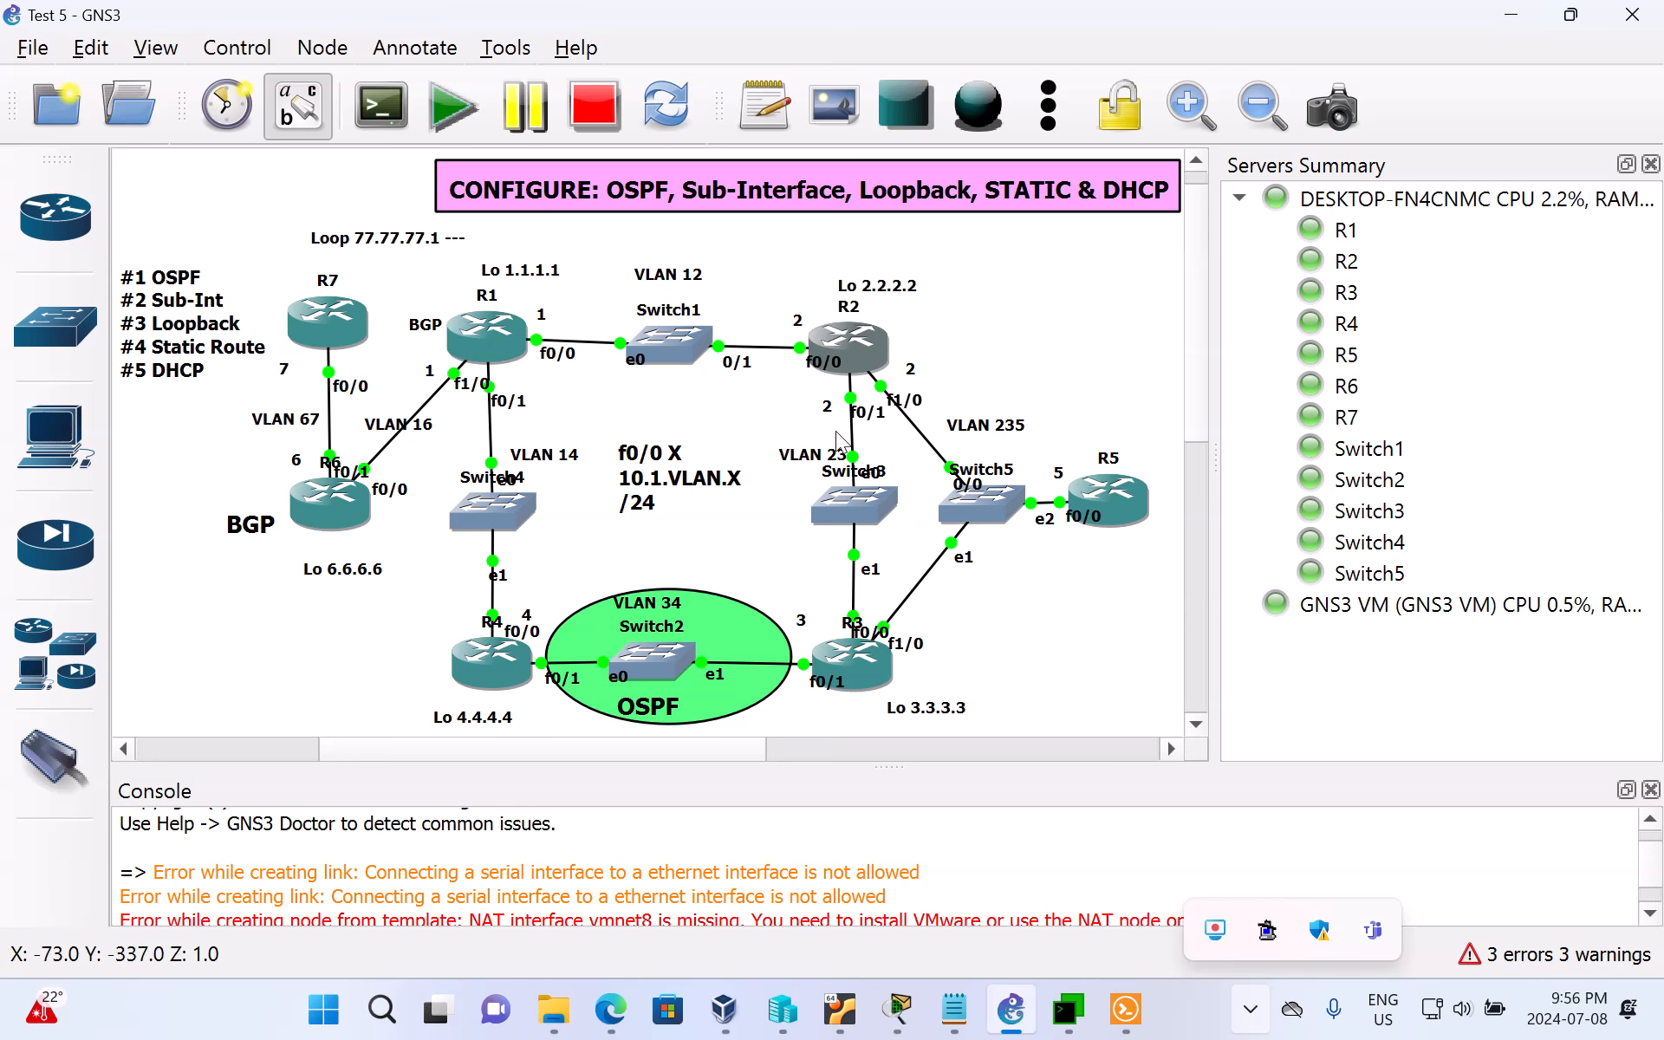
{"action": "left_click", "coordinate": [1083, 1025]}
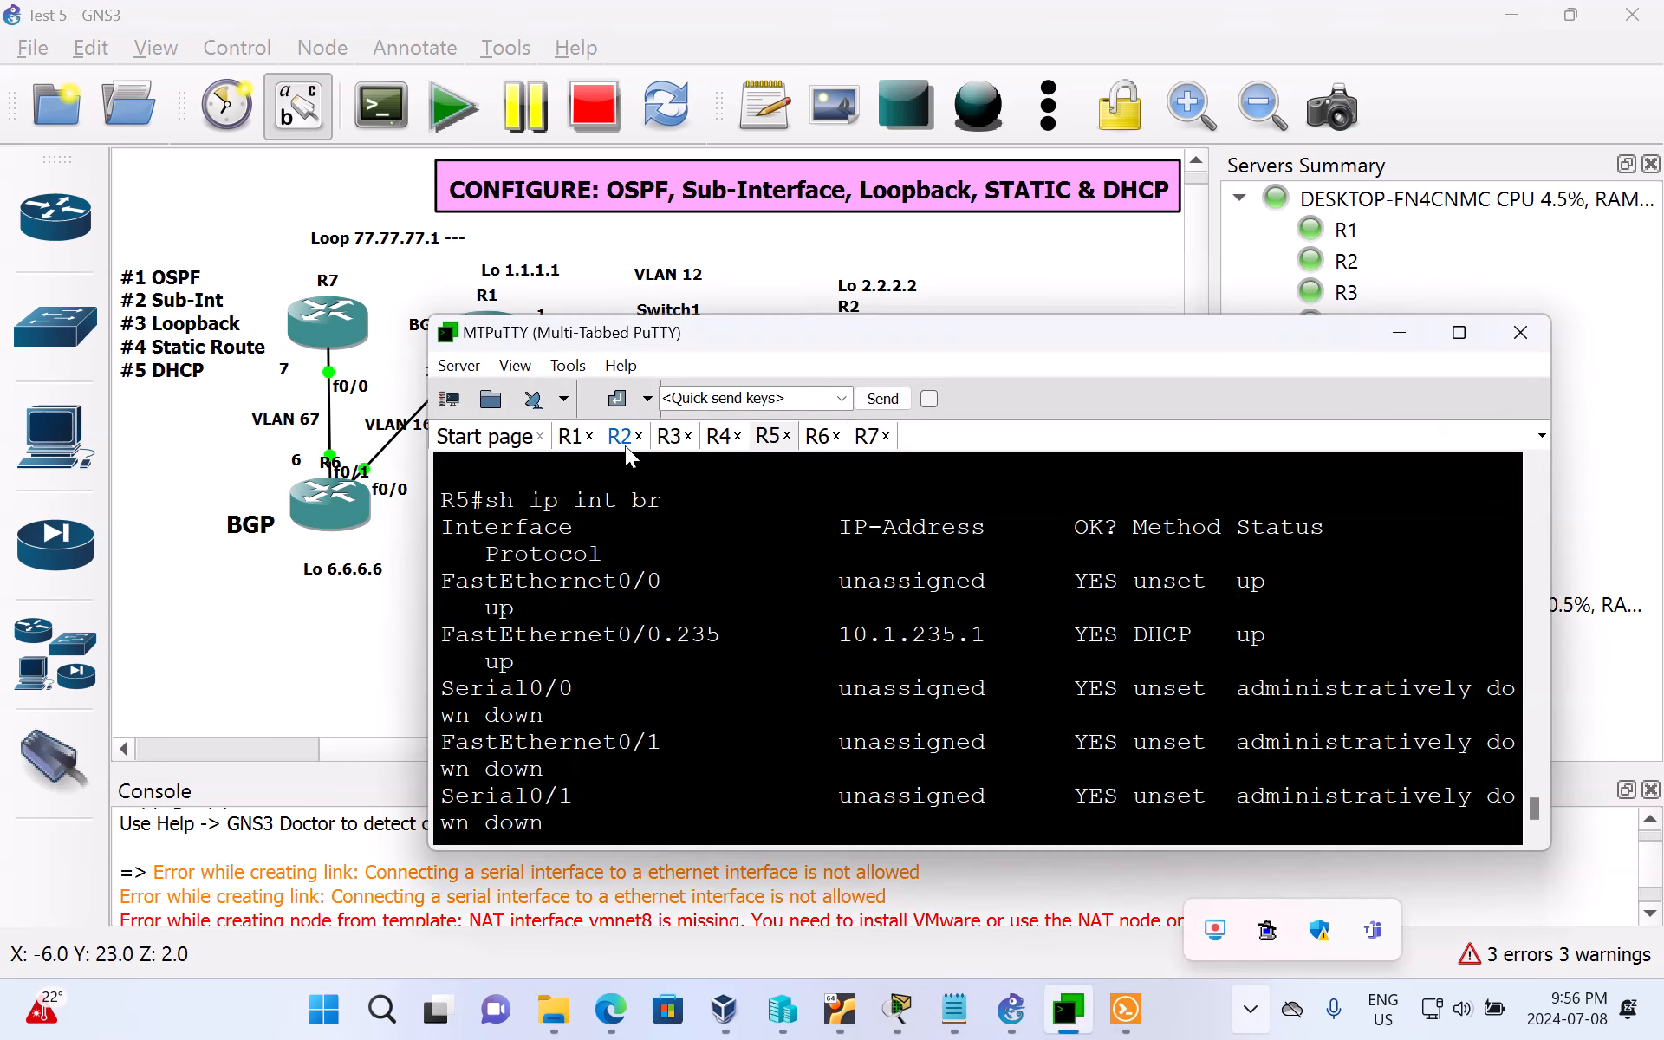
{"action": "left_click", "coordinate": [624, 440]}
{"action": "type", "text": "end"}
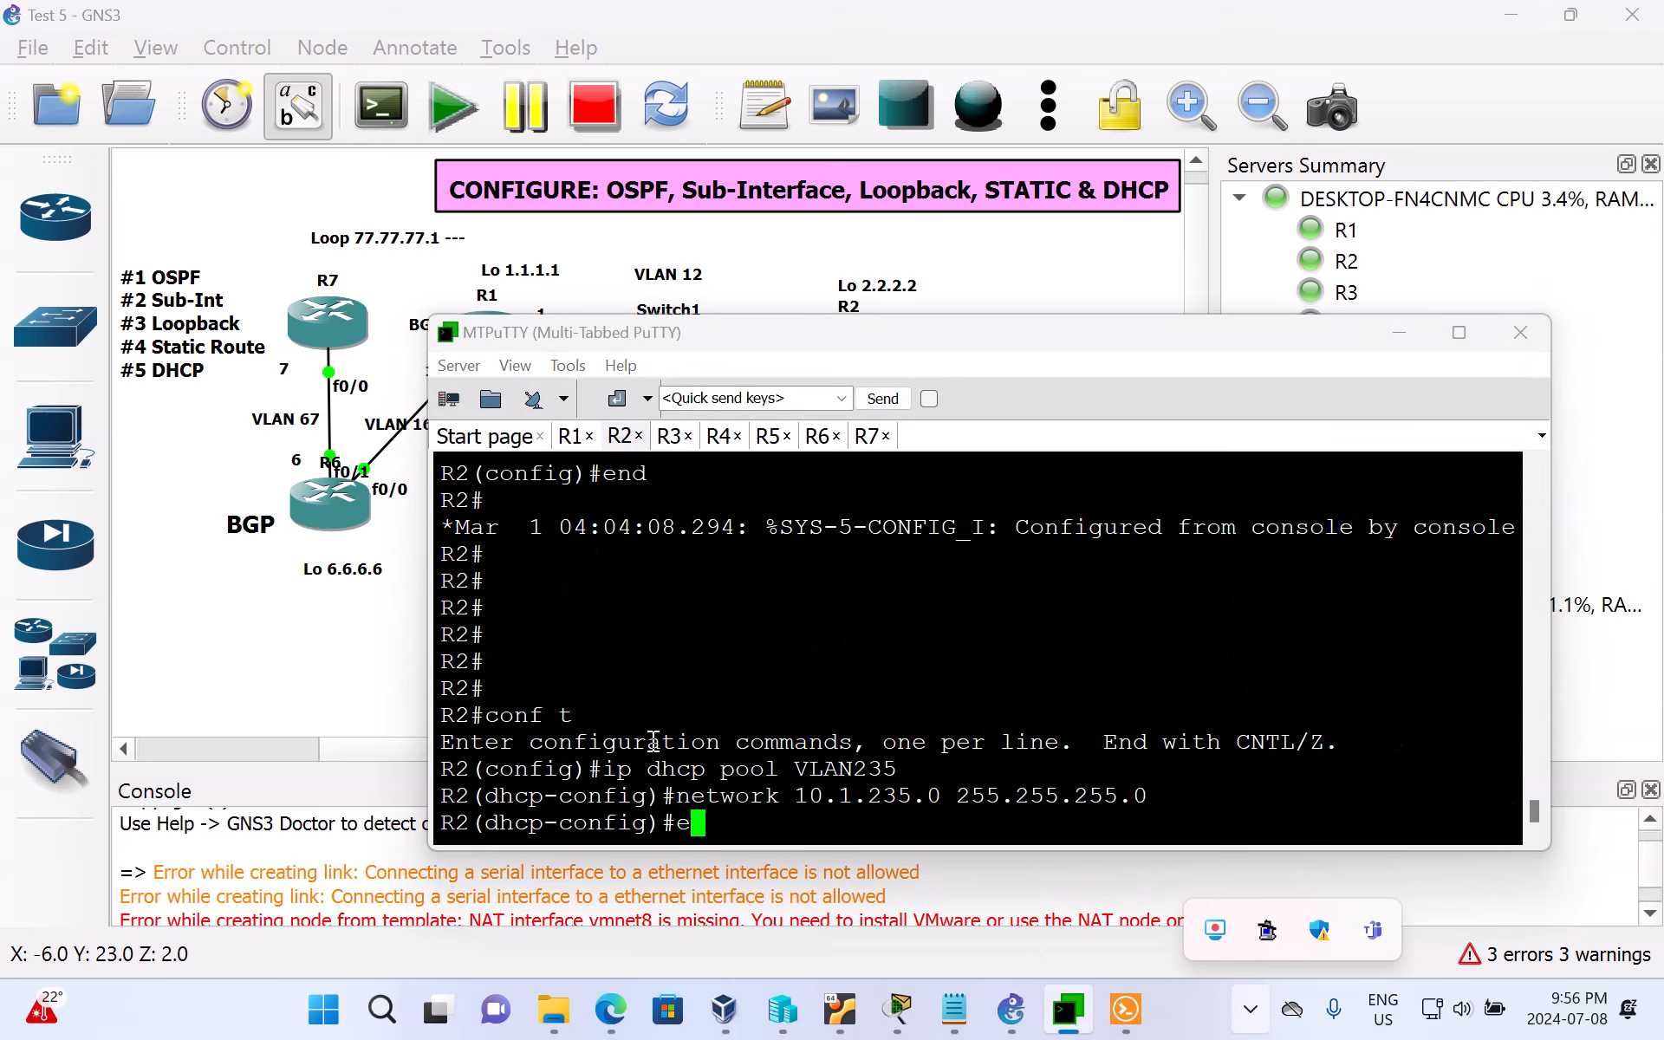
{"action": "key", "text": "Return"}
{"action": "key", "text": "Return"}
{"action": "key", "text": "Return"}
{"action": "key", "text": "Return"}
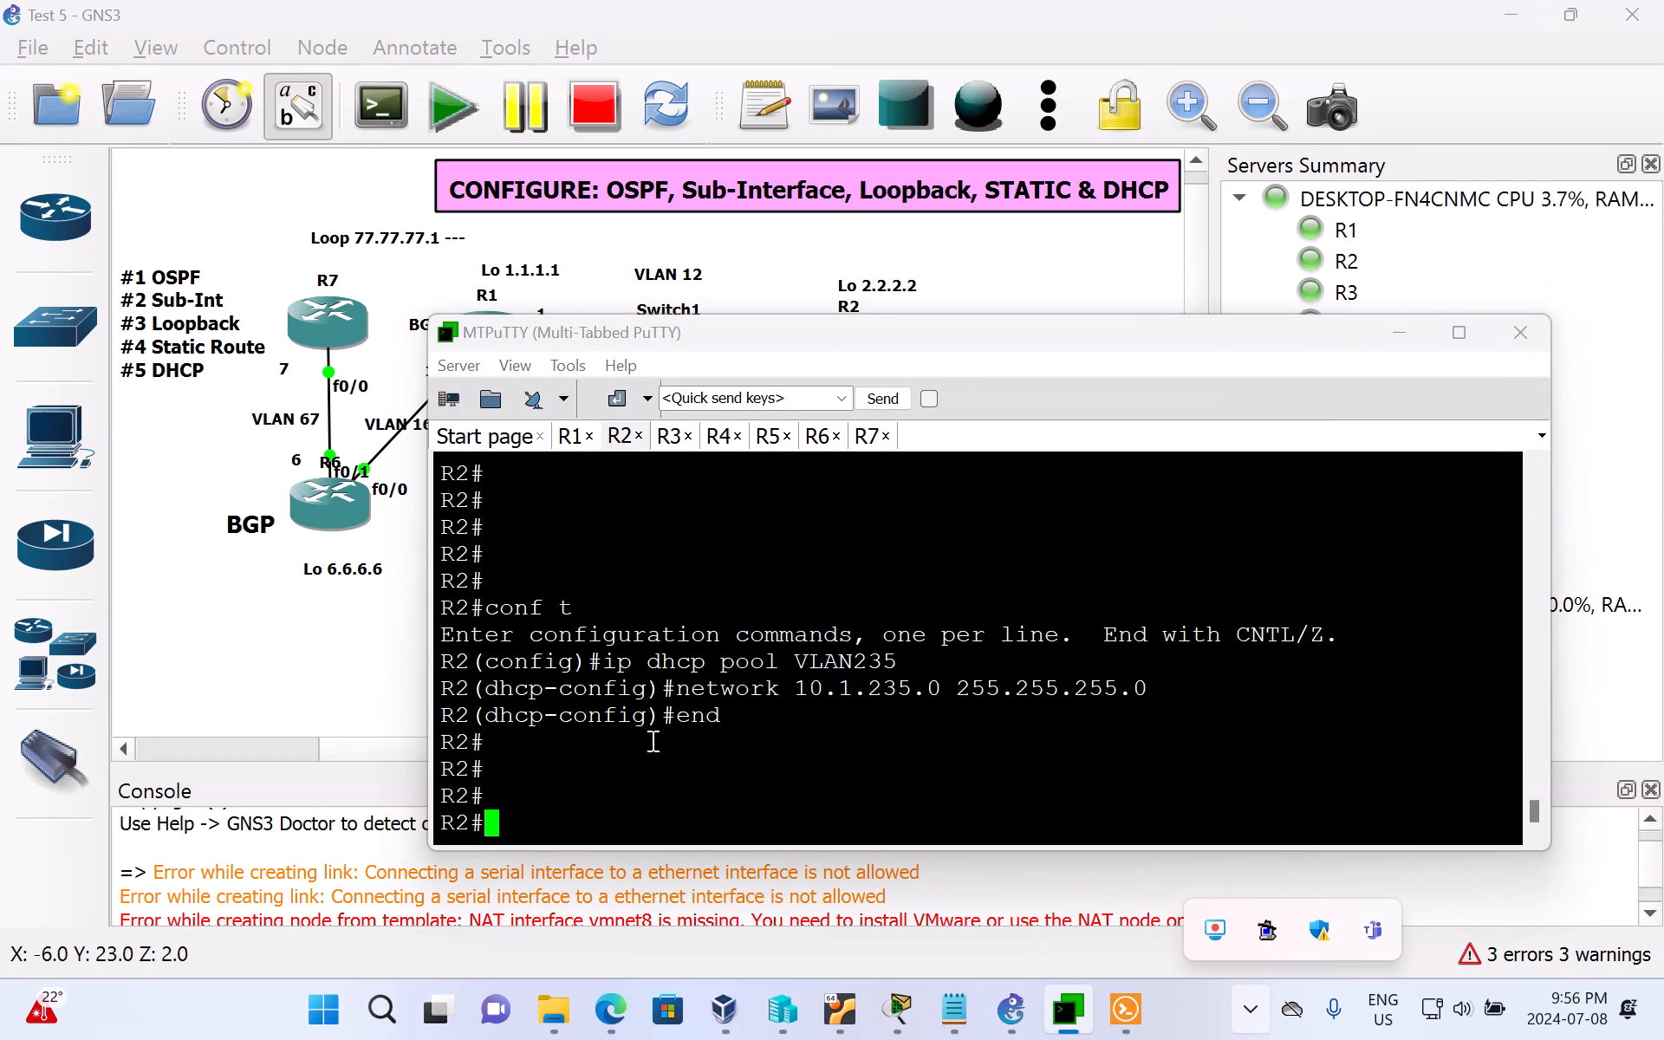
Step: Ping R5's DHCP-assigned address 10.1.235.1 from R2, then run the same ping a second time
{"action": "type", "text": "pin"}
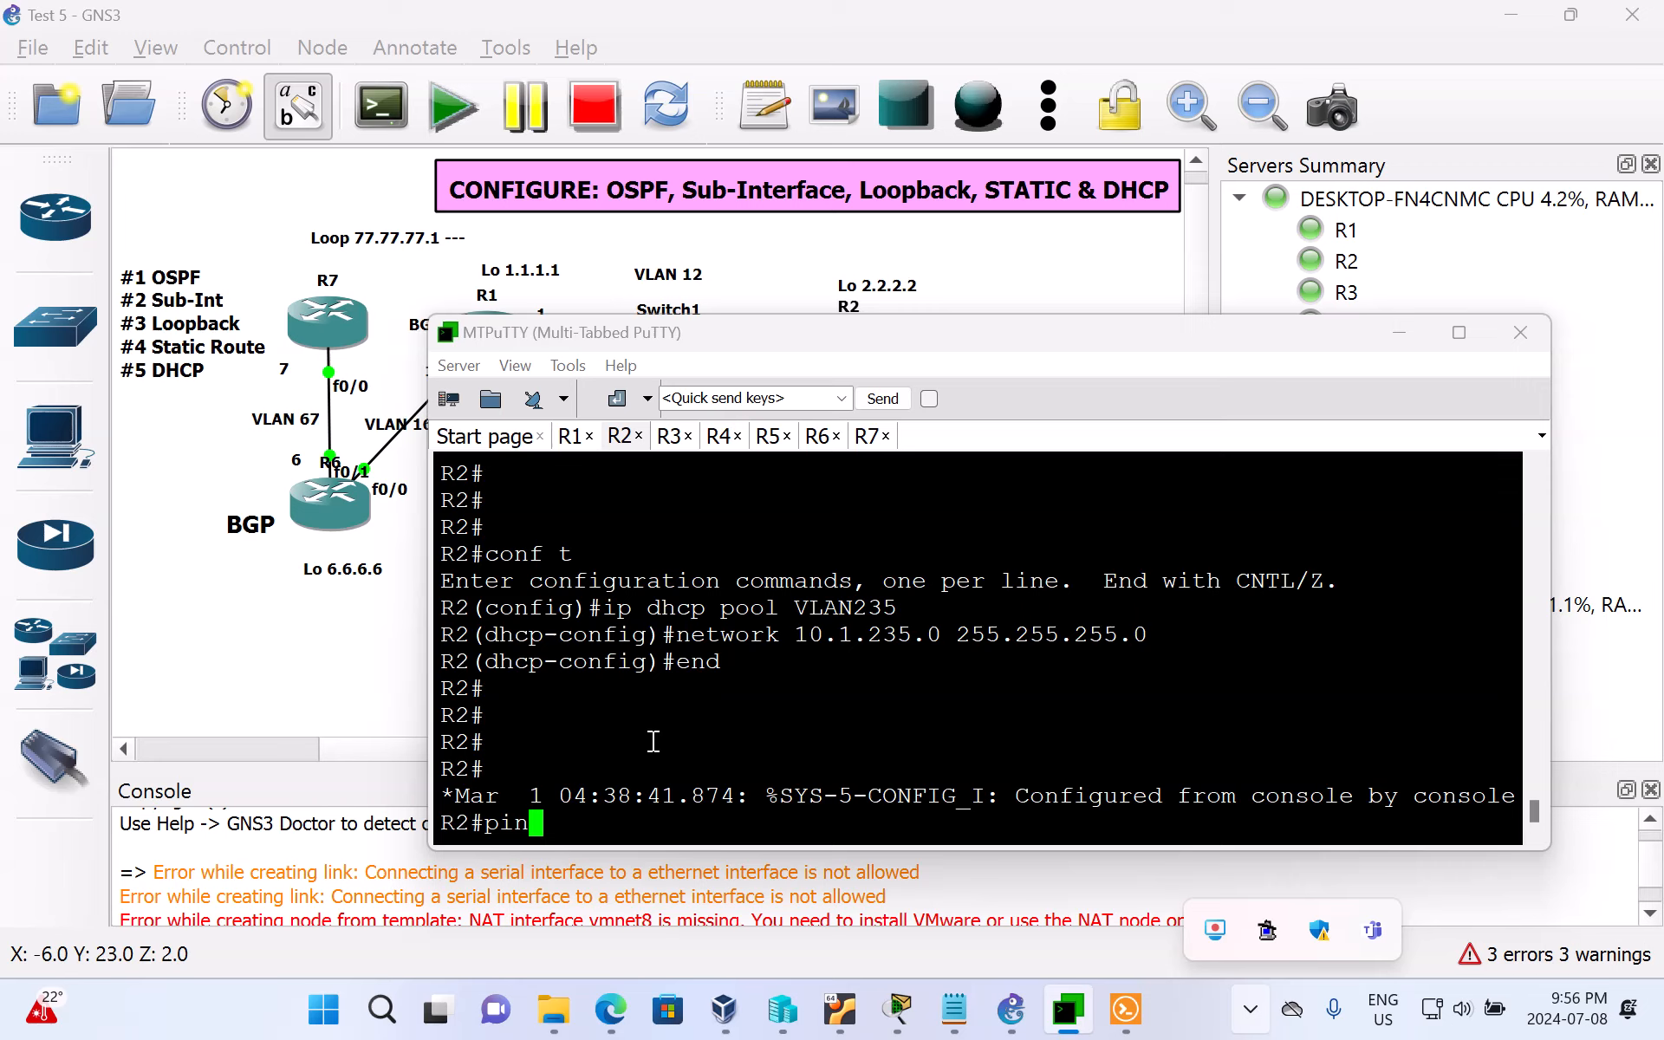
{"action": "type", "text": "g 10.1.235.1"}
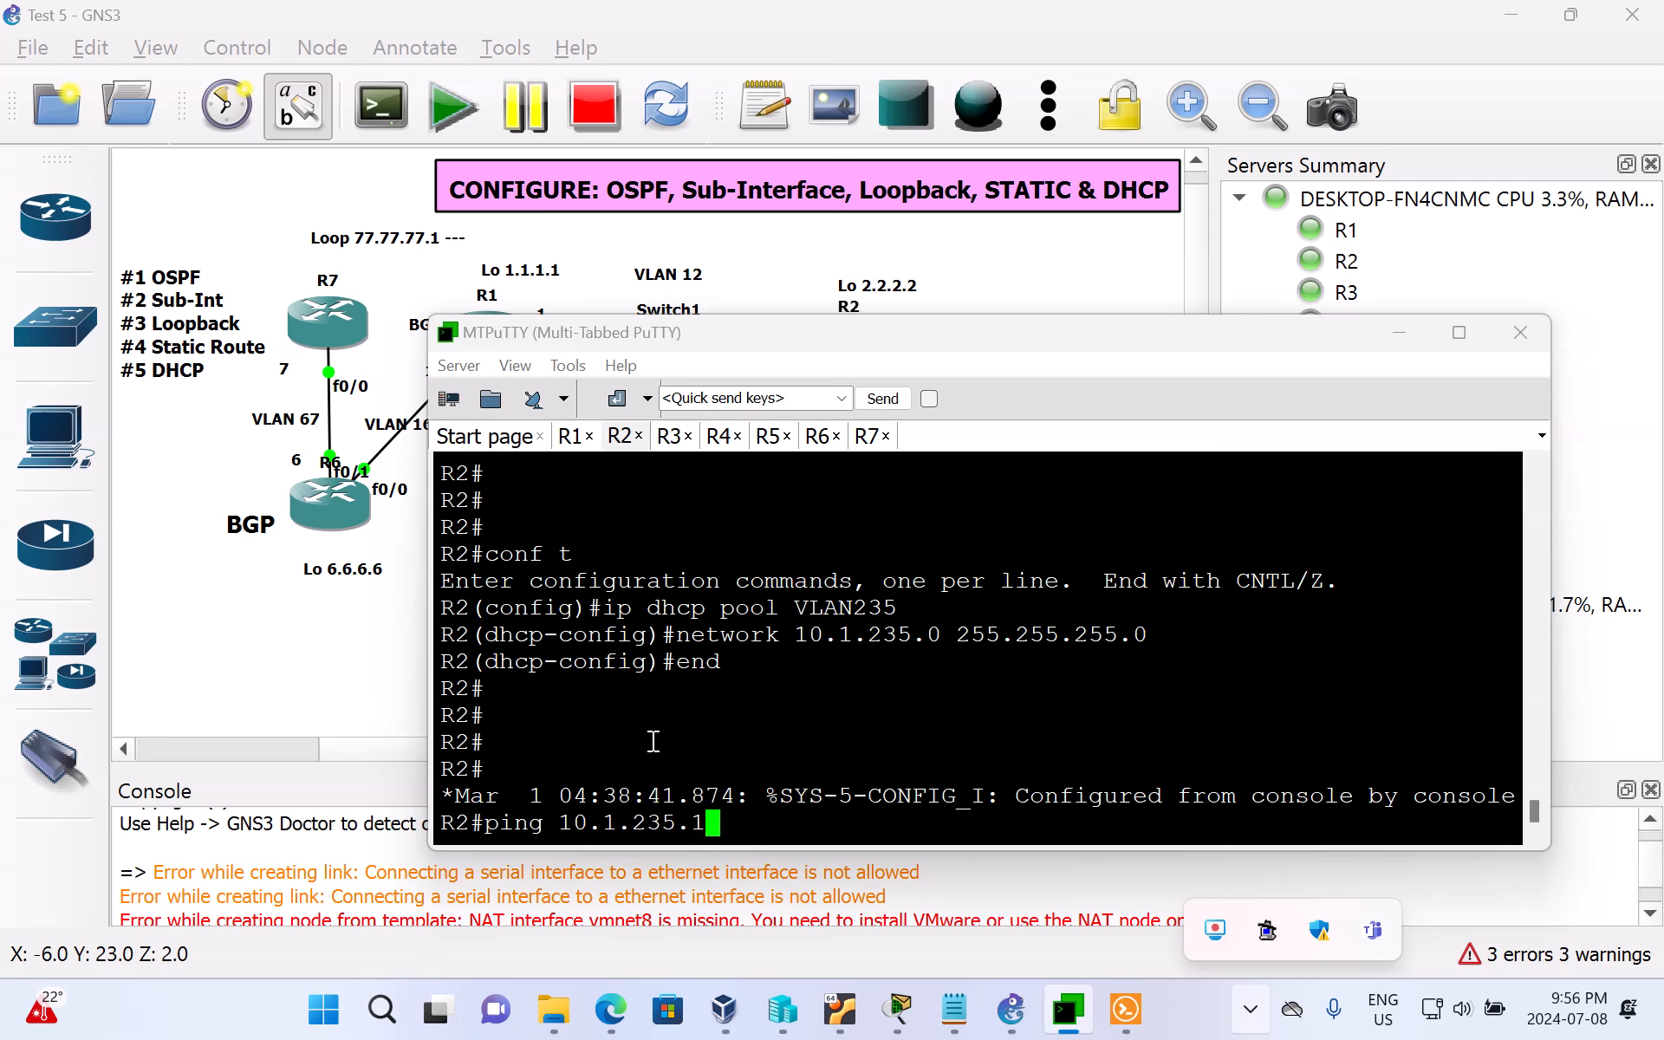
{"action": "key", "text": "Return"}
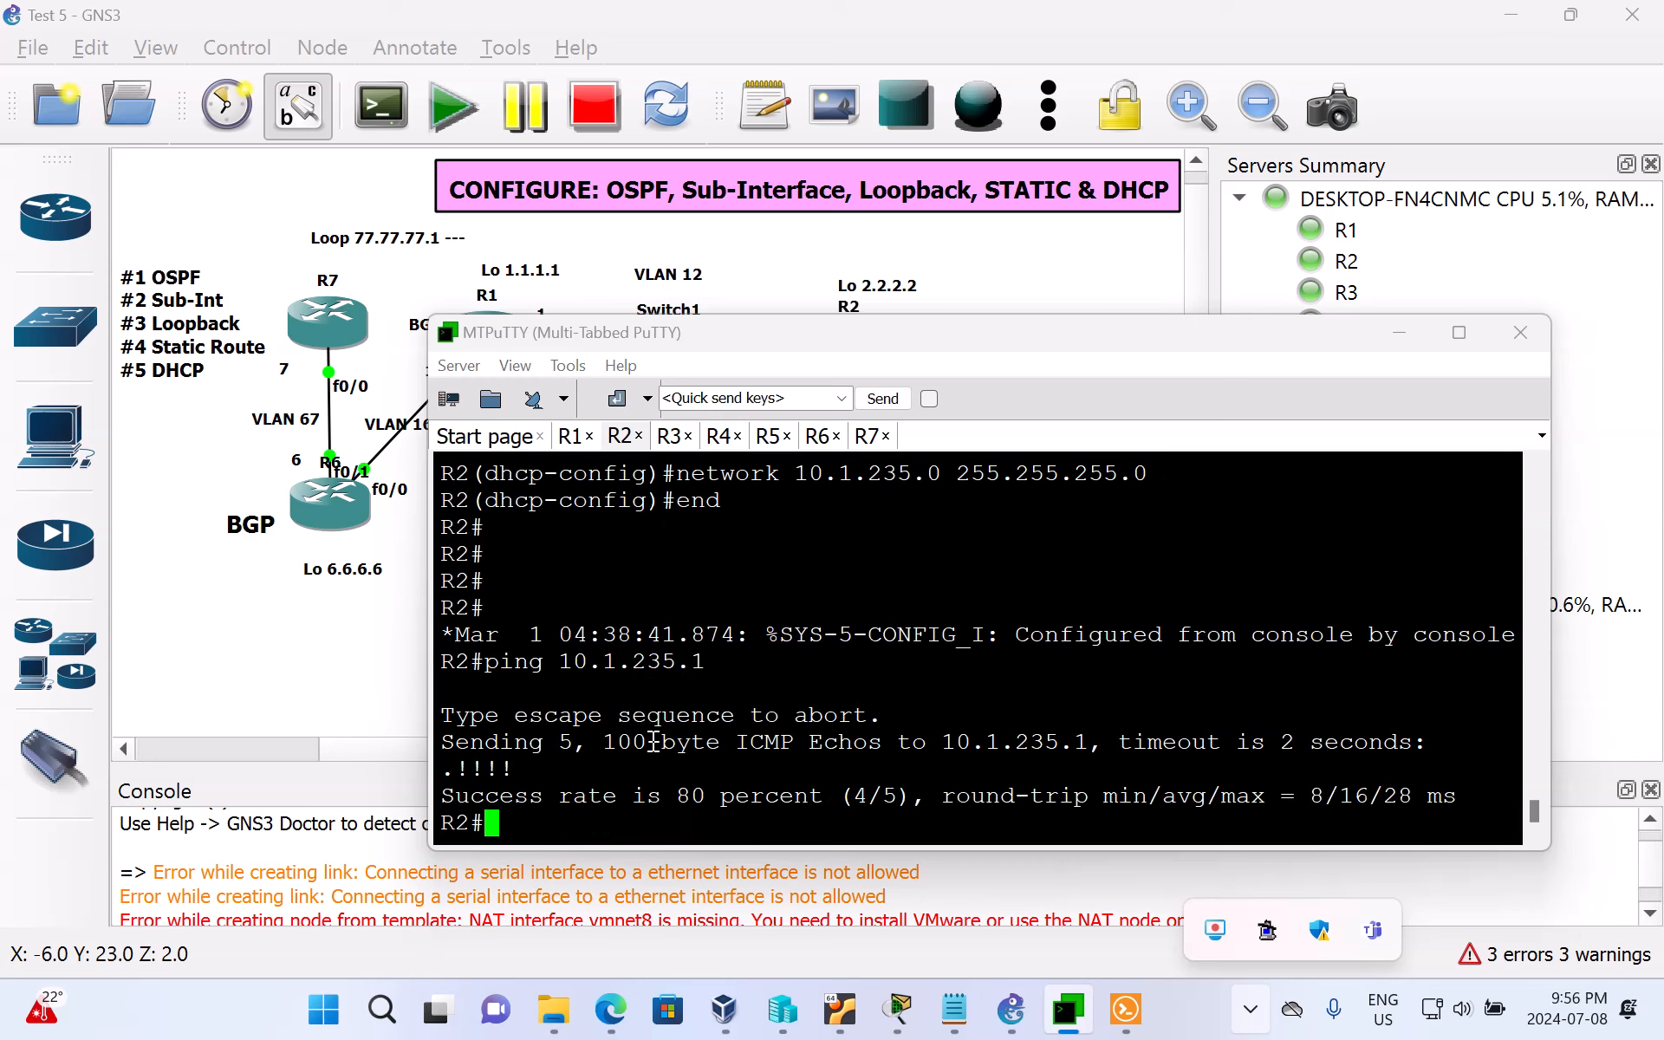
{"action": "key", "text": "Up"}
{"action": "key", "text": "Return"}
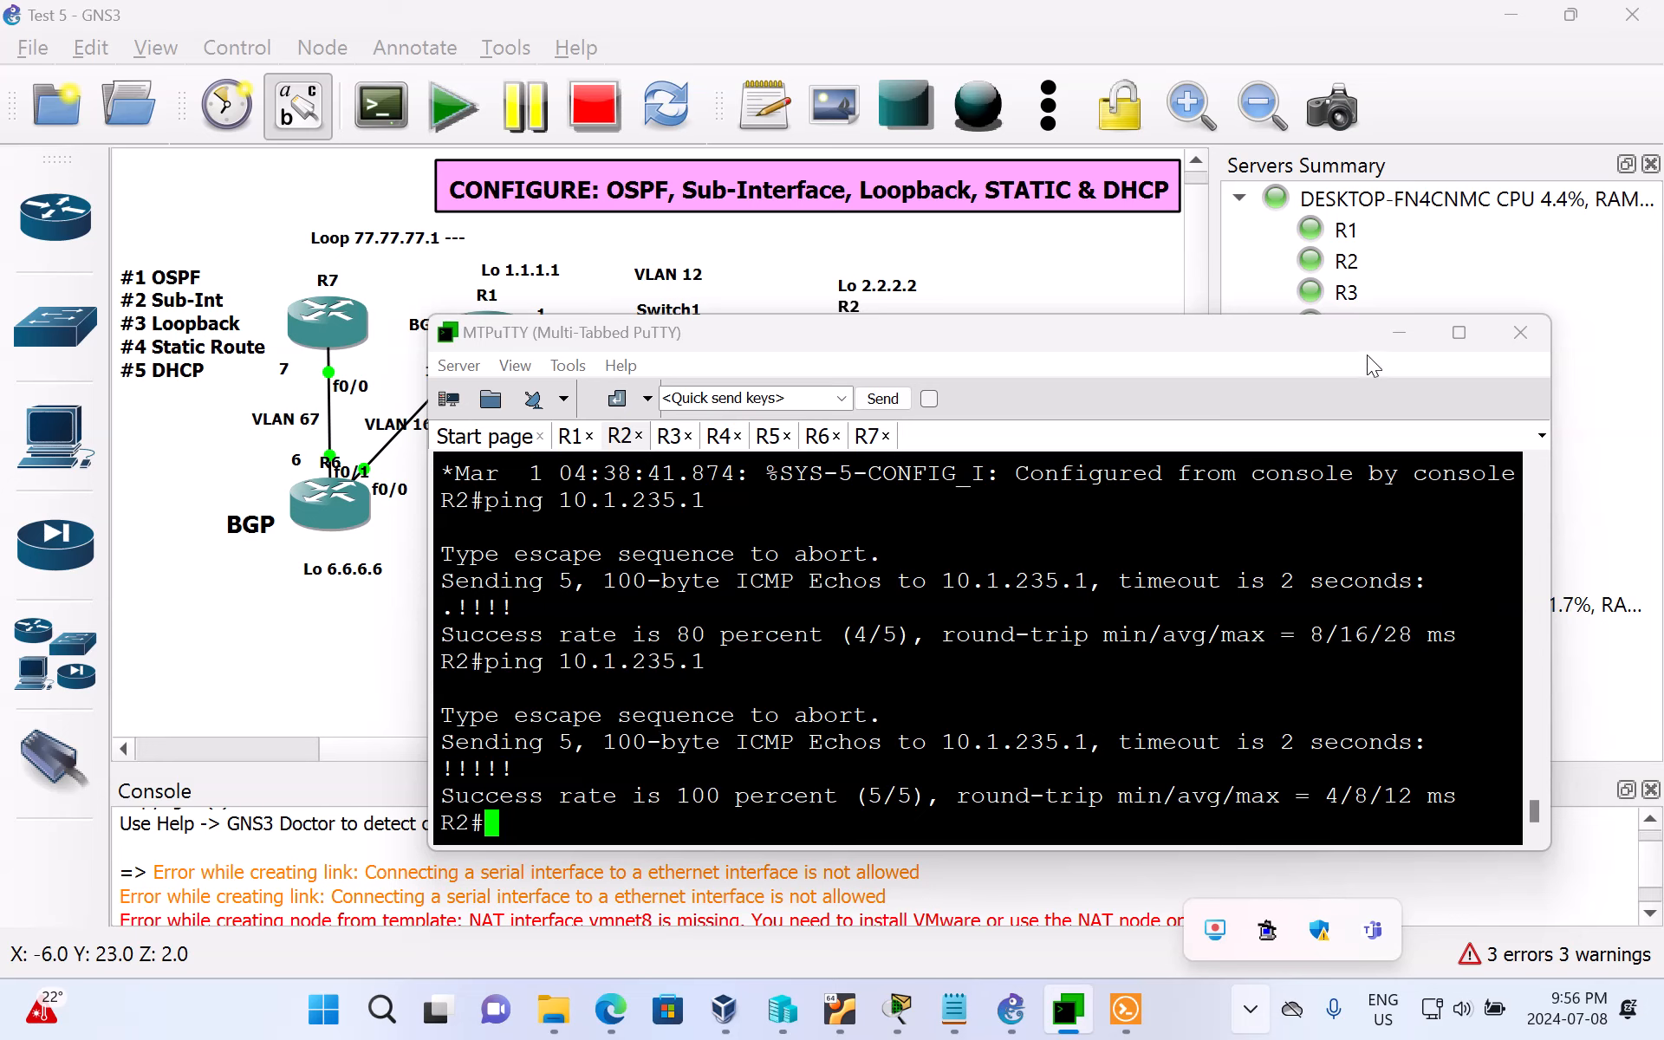
Step: View R3 in the GNS3 topology, then return to MTPuTTY and bring up the R3 session
{"action": "left_click", "coordinate": [1383, 336]}
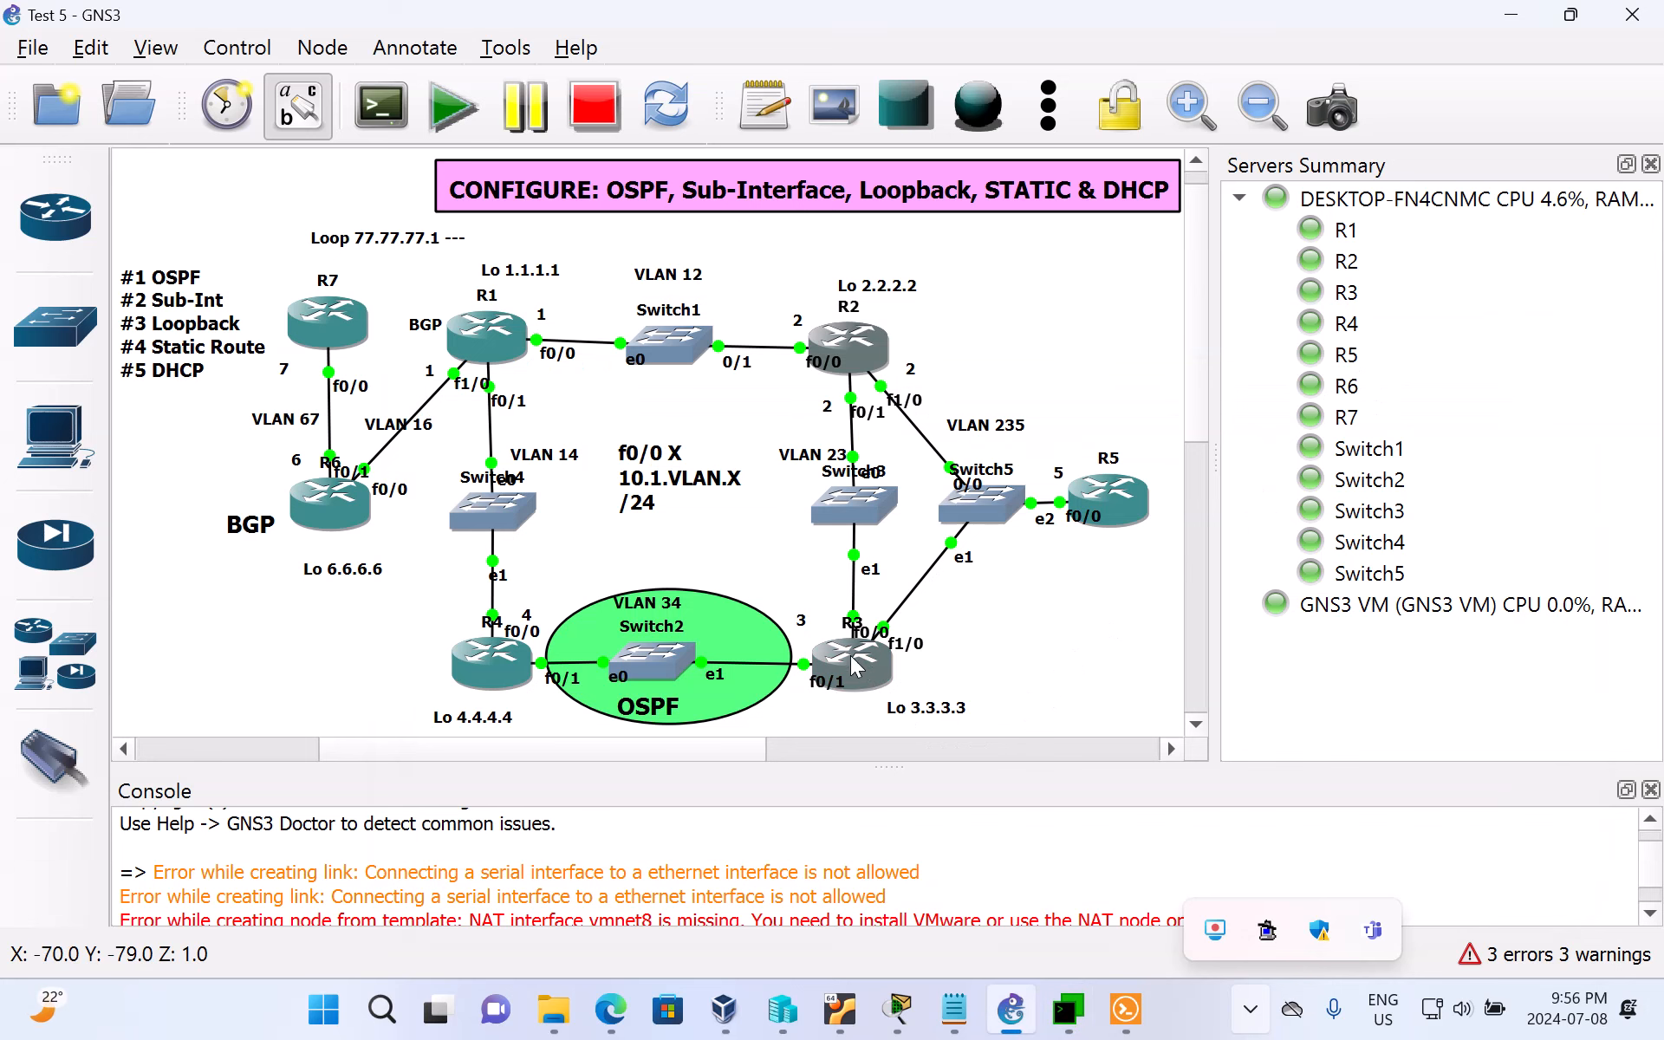
{"action": "left_click", "coordinate": [1068, 1009]}
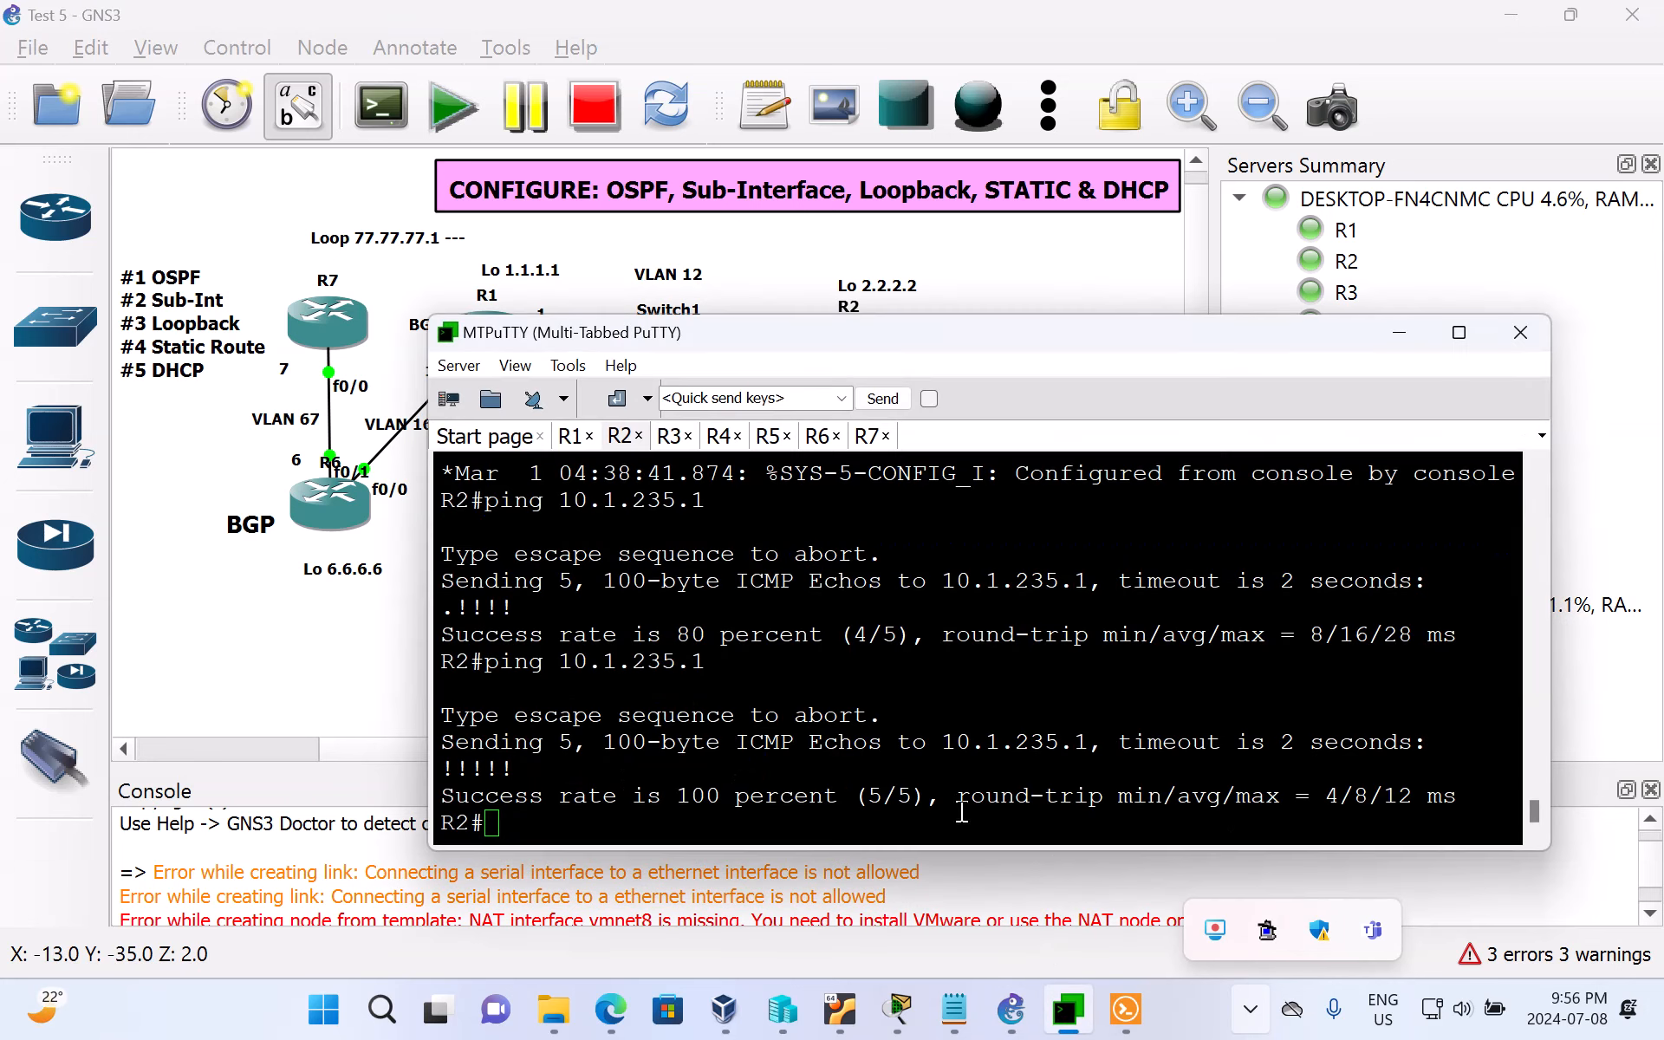
{"action": "left_click", "coordinate": [669, 436]}
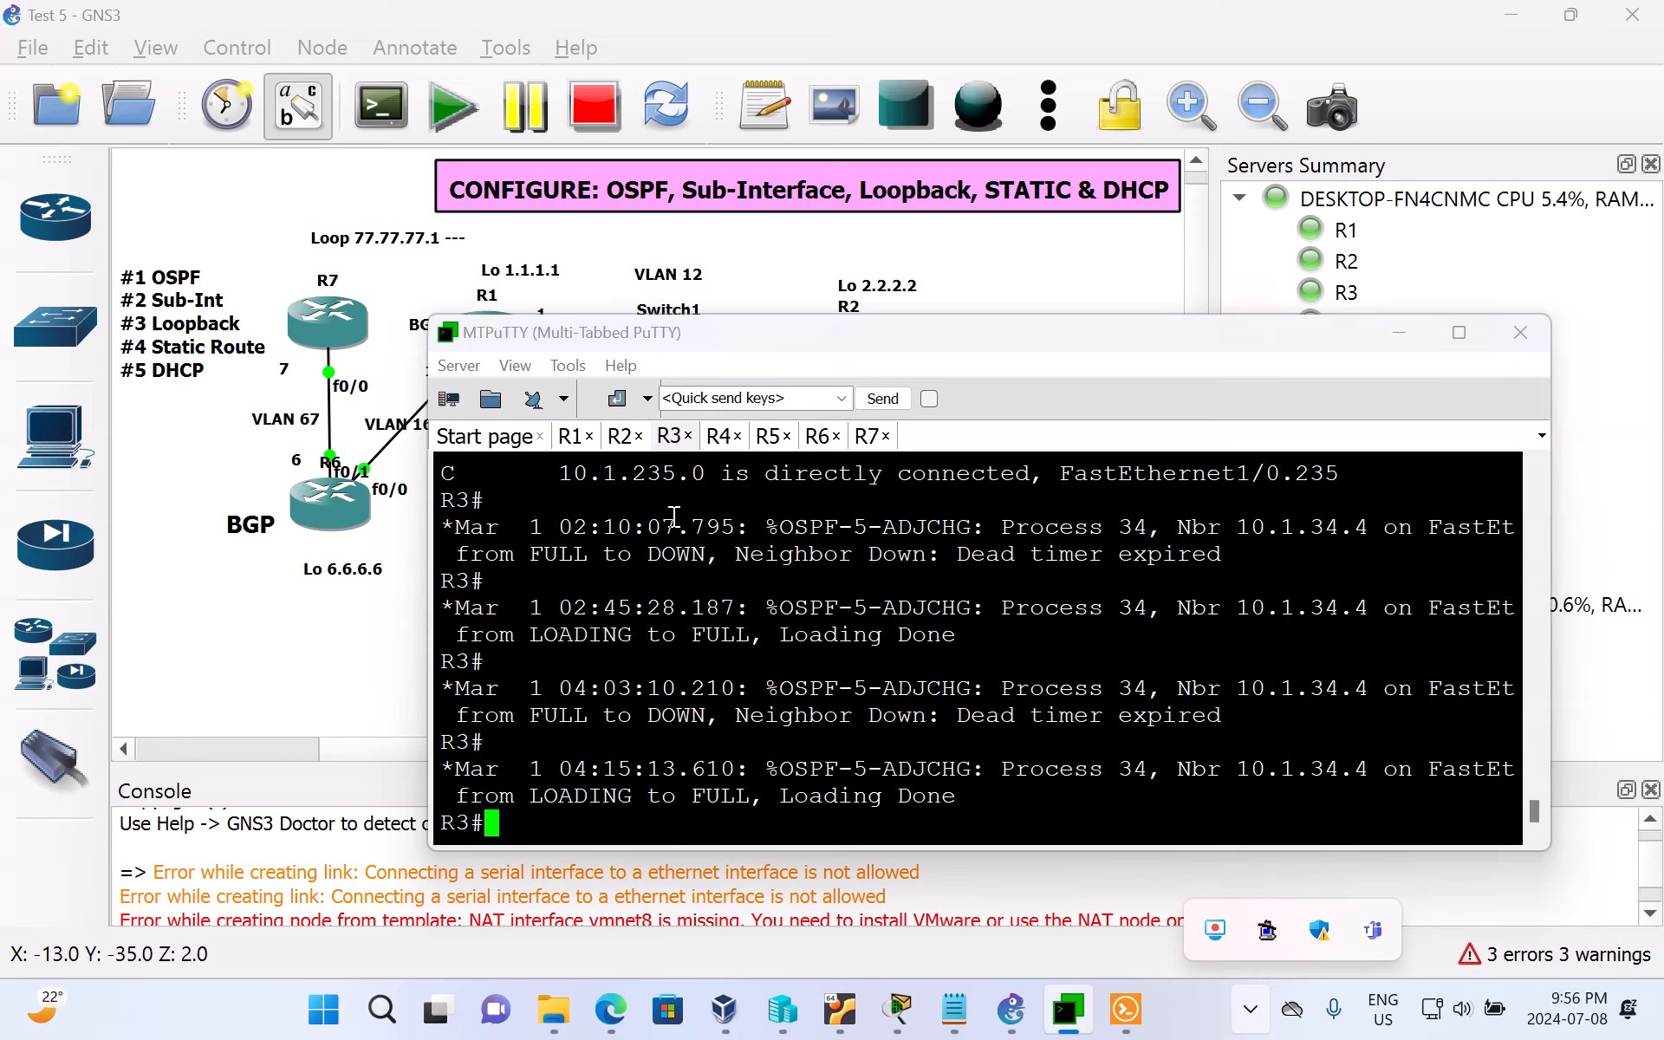
Step: Get a fresh prompt on R3 and ping R5's address 10.1.235.1 from it twice
{"action": "key", "text": "Return"}
{"action": "key", "text": "Return"}
{"action": "key", "text": "Return"}
{"action": "key", "text": "Return"}
{"action": "key", "text": "Return"}
{"action": "key", "text": "Return"}
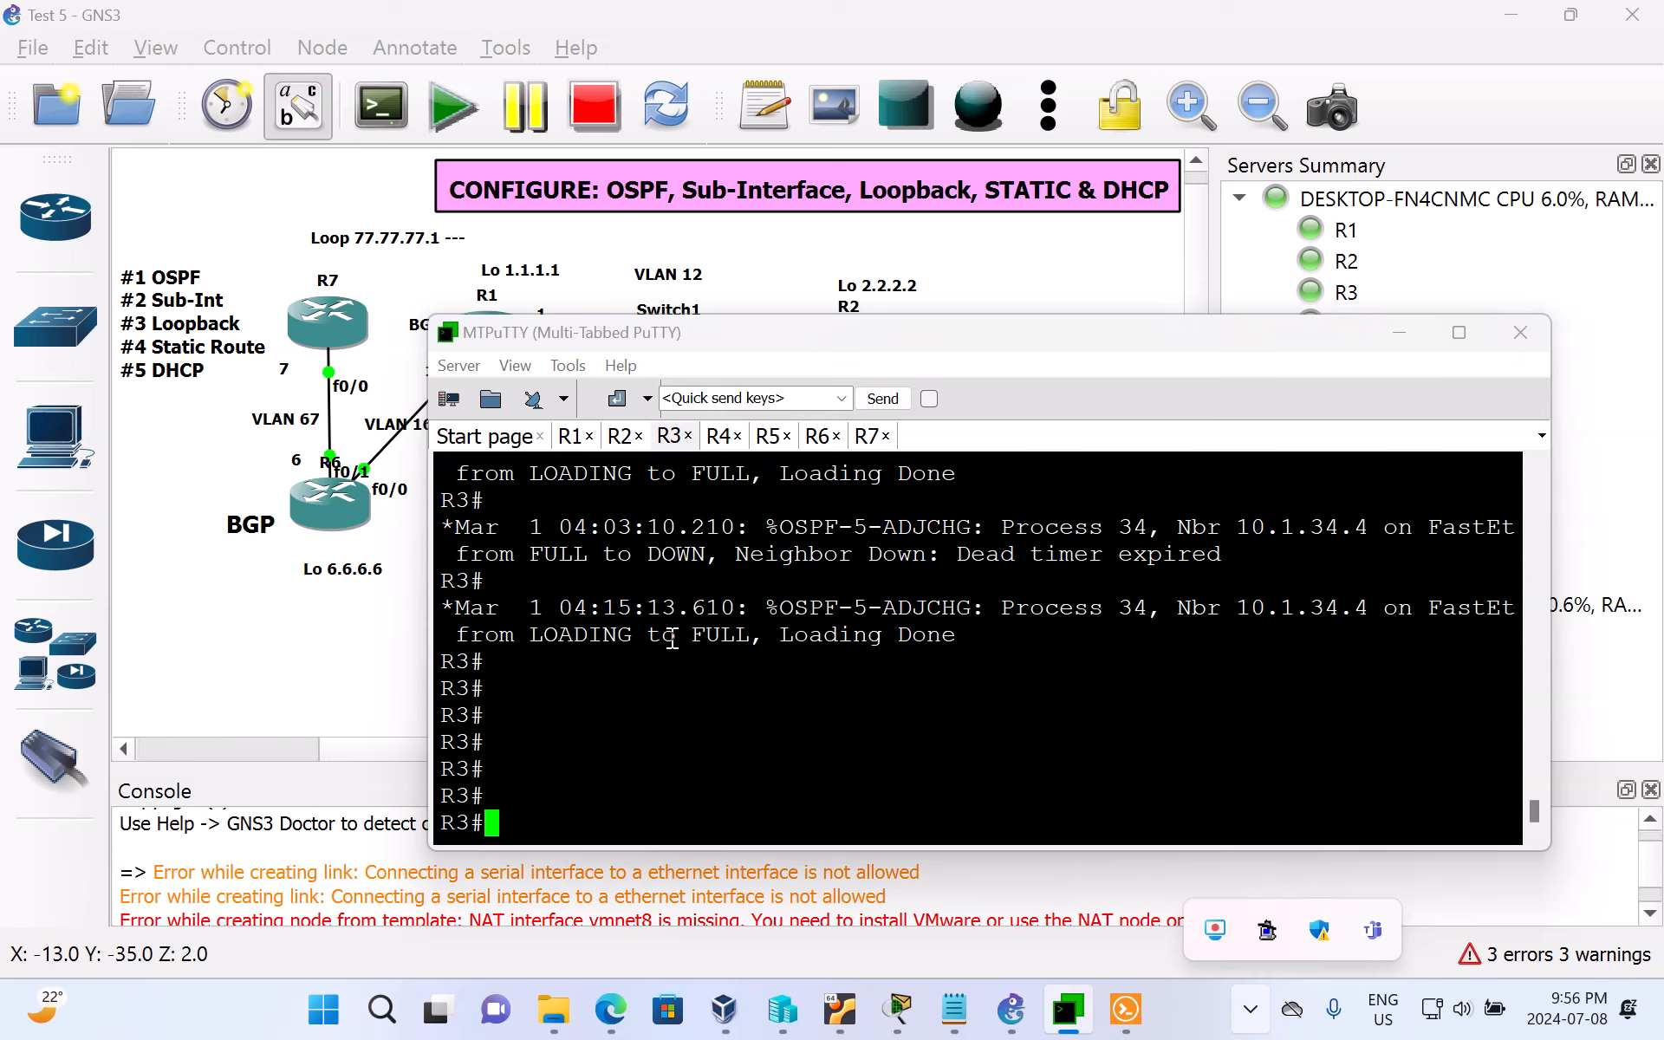
{"action": "key", "text": "Return"}
{"action": "key", "text": "Return"}
{"action": "type", "text": "ping"}
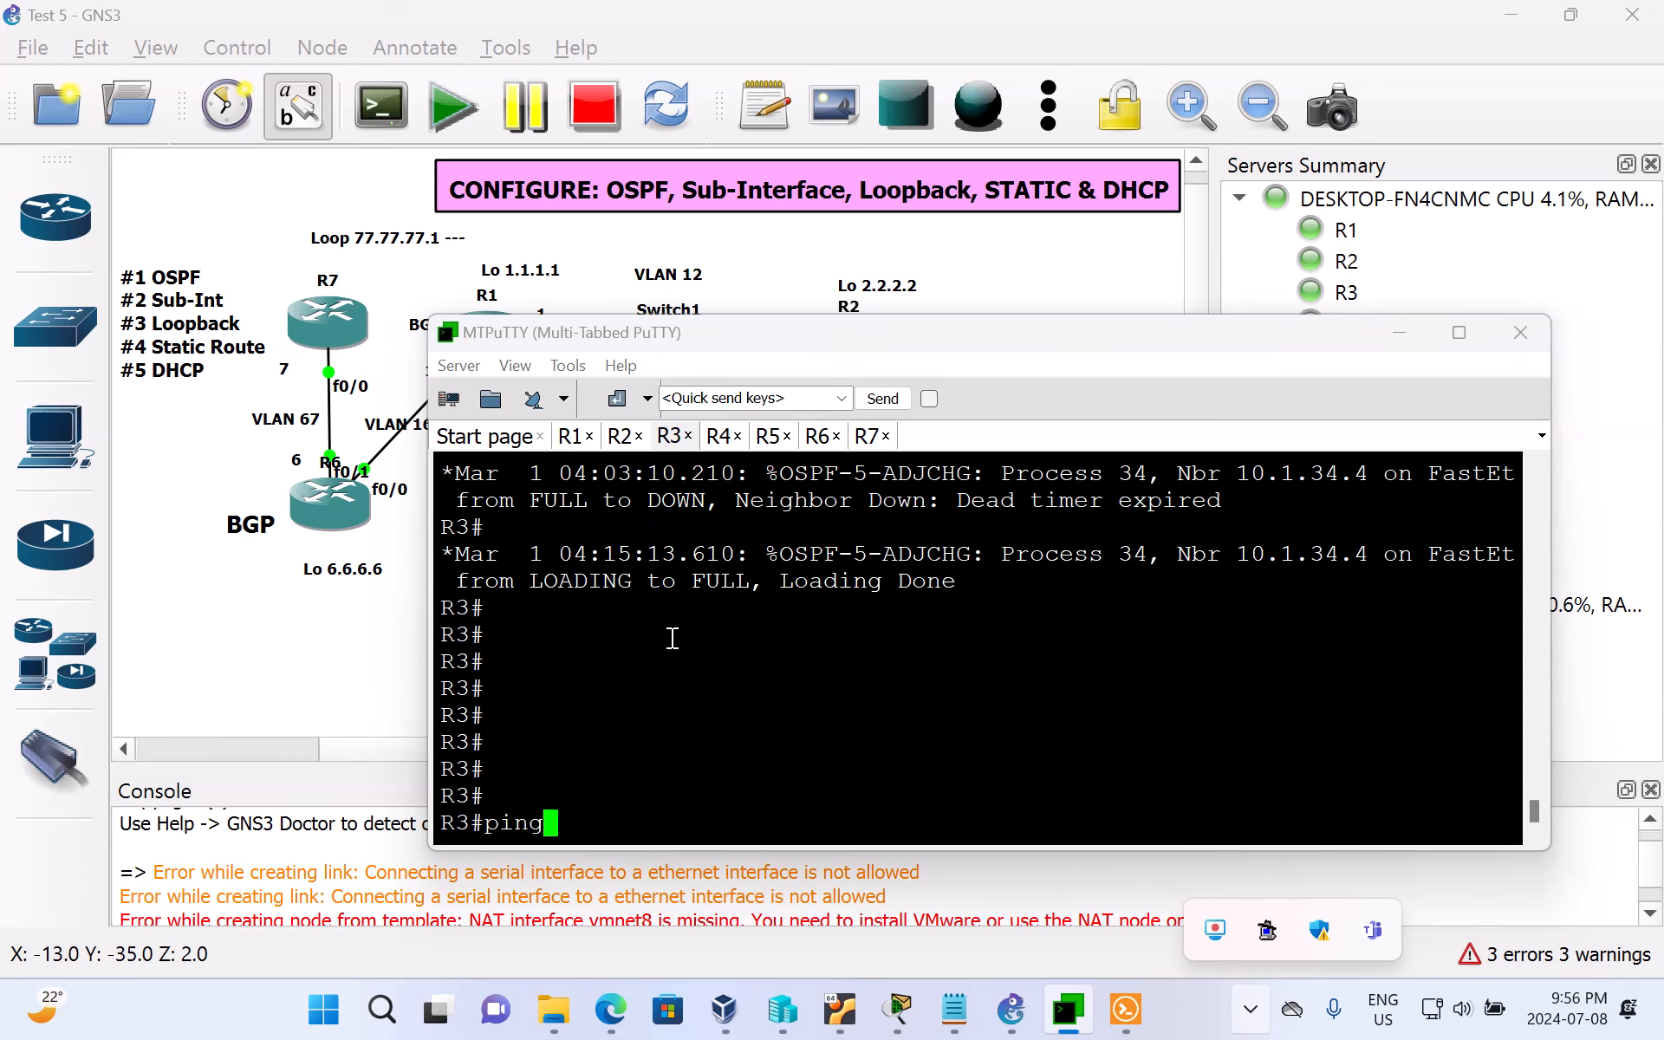
{"action": "type", "text": " 10.1.235"}
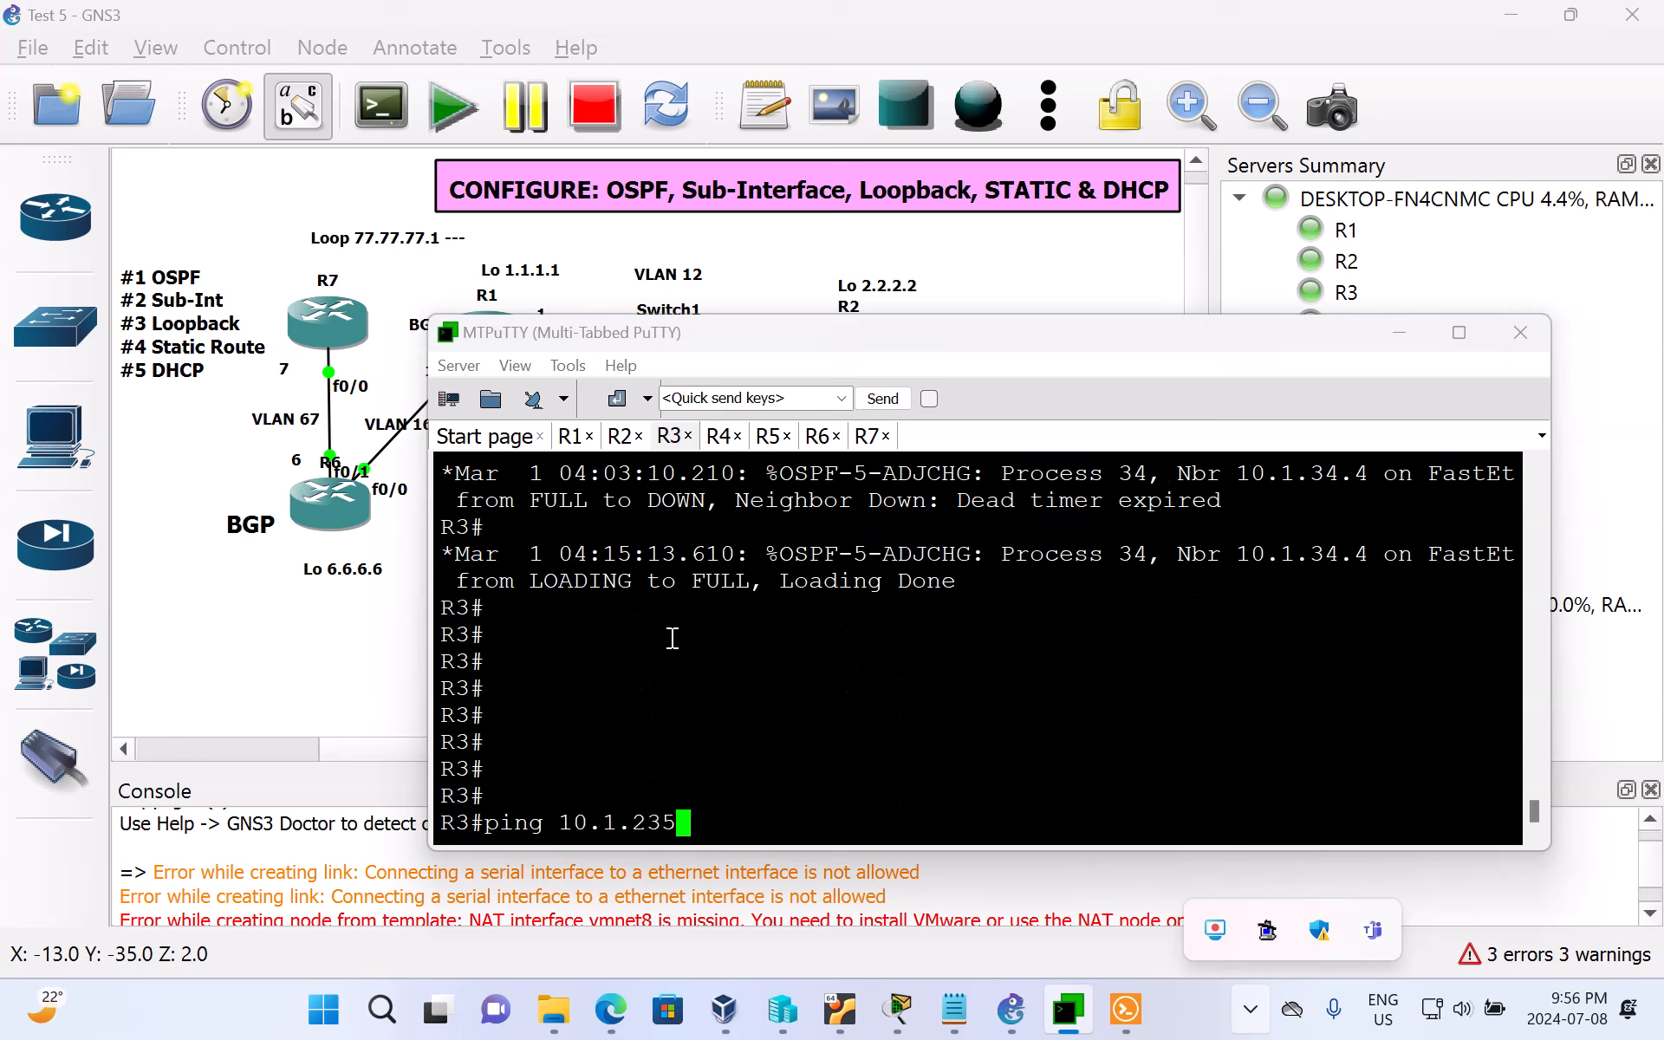
{"action": "type", "text": "."}
{"action": "type", "text": "1"}
{"action": "key", "text": "Return"}
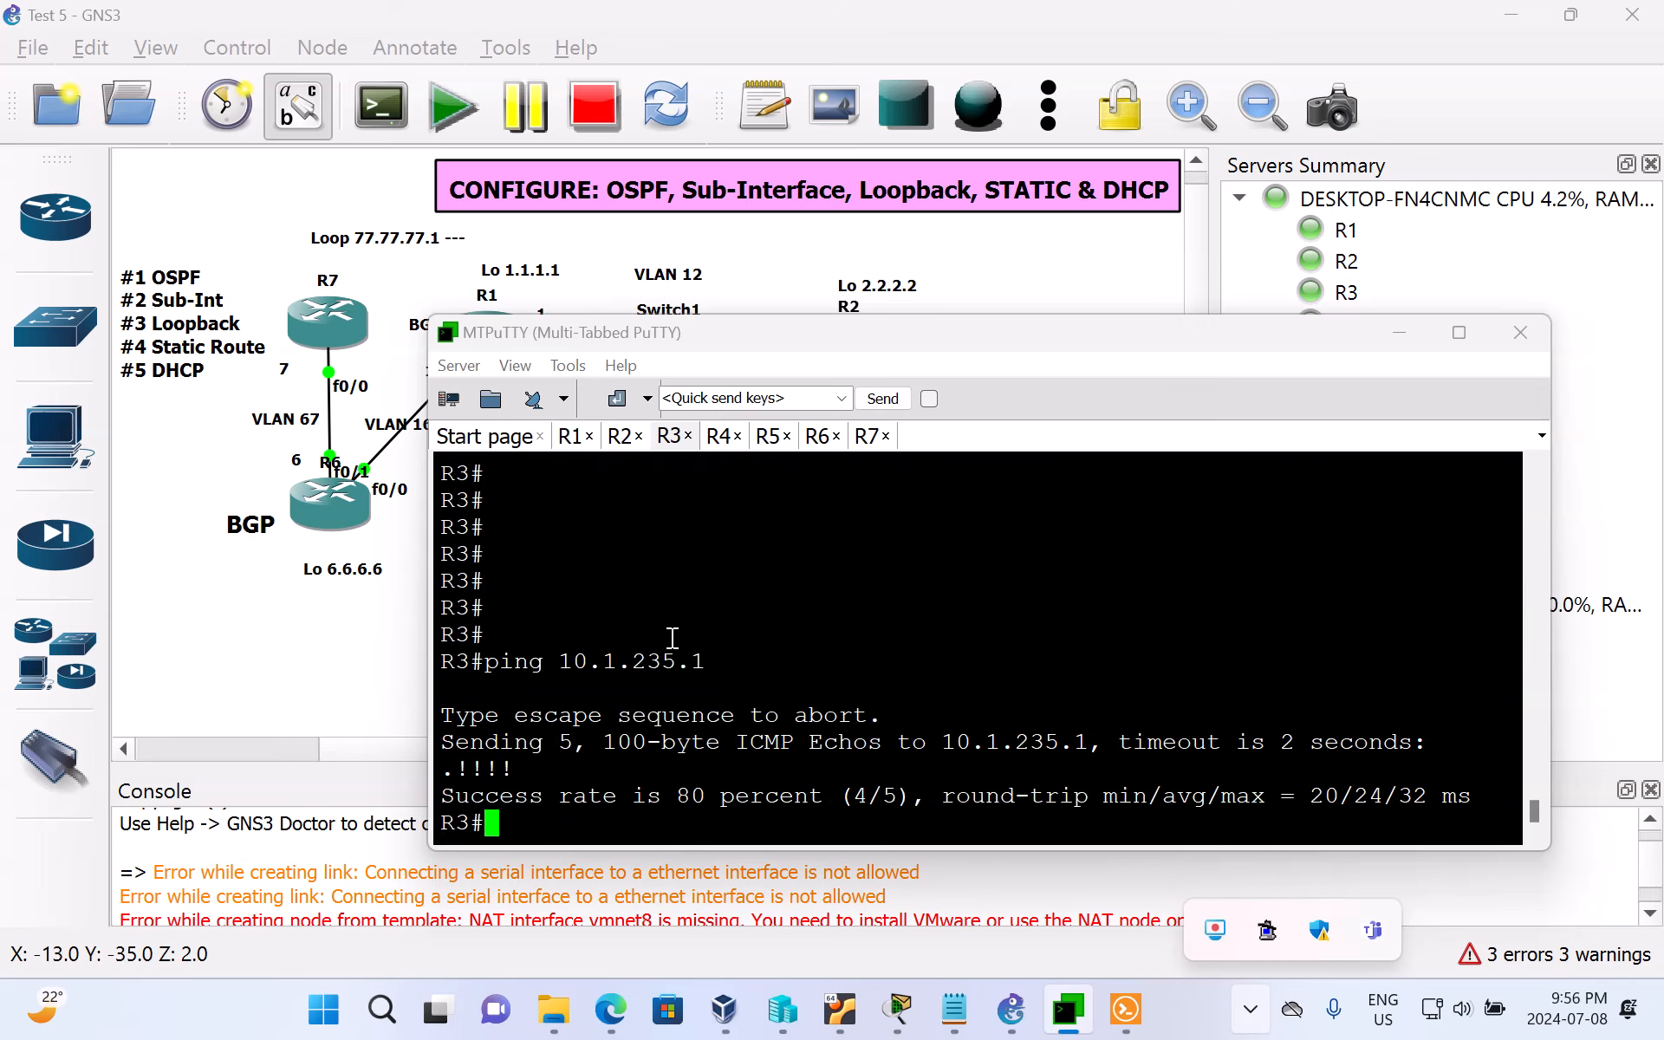
{"action": "key", "text": "Up"}
{"action": "key", "text": "Return"}
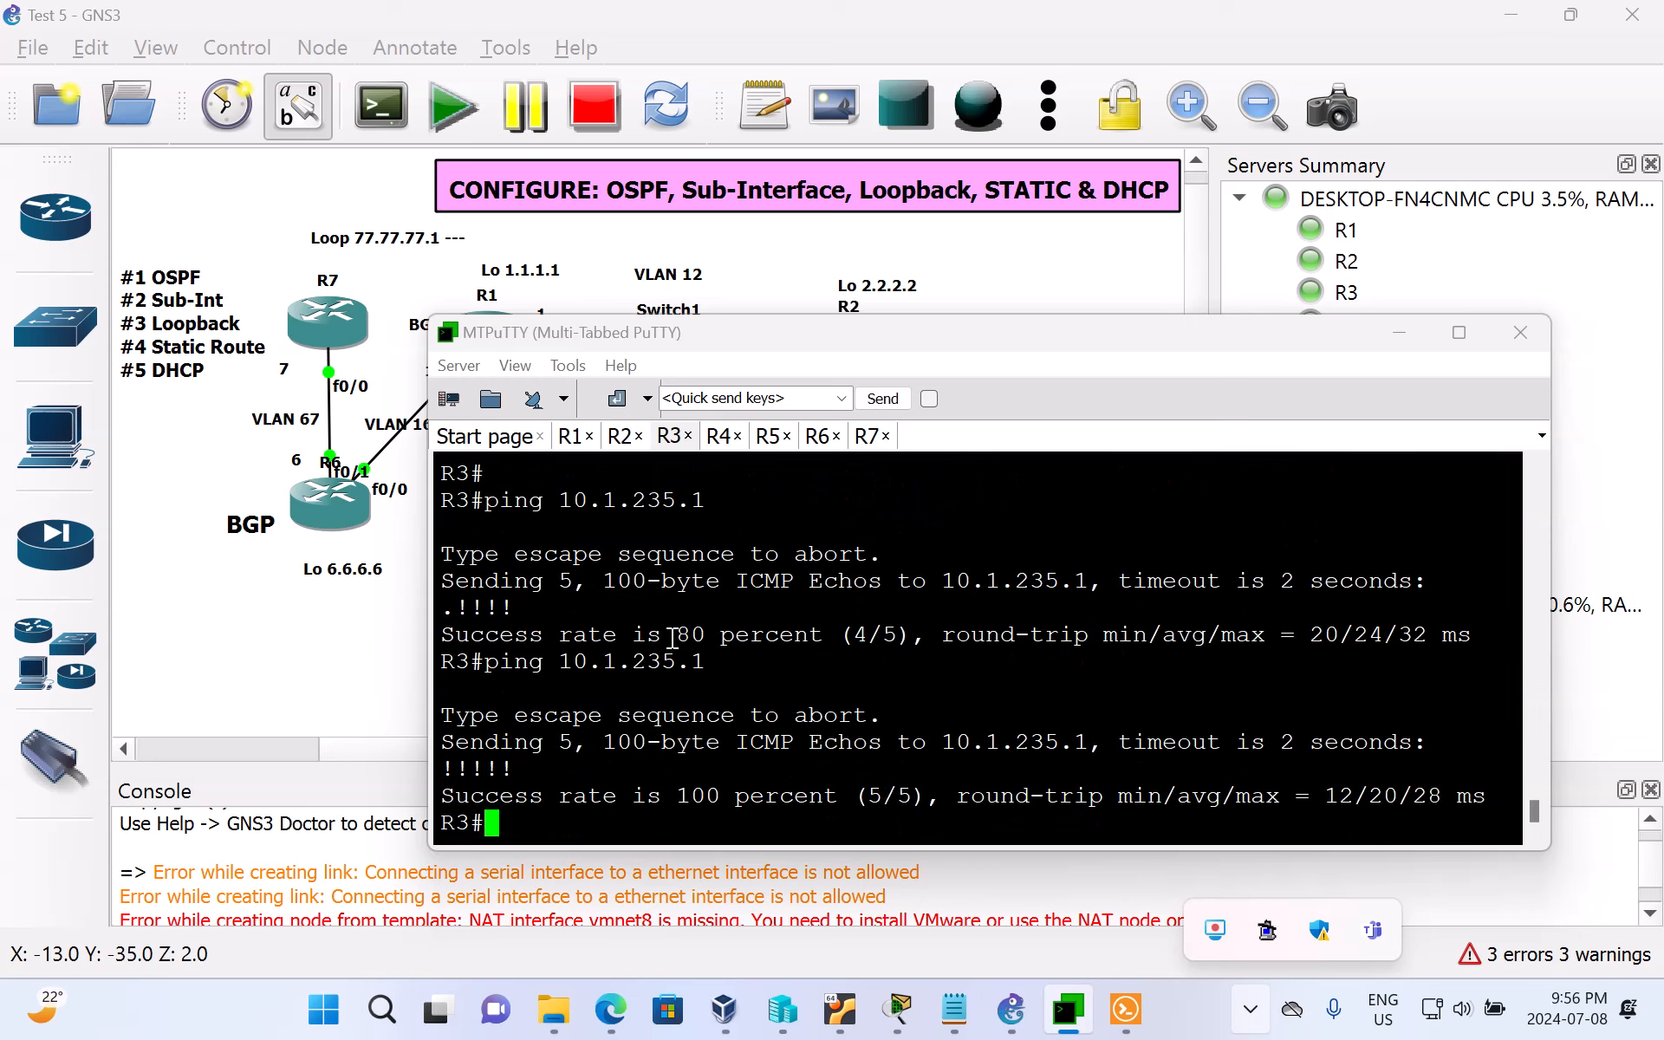
Step: Ping 10.1.235.1 from R3 with a repeat count of 200, then glance at the GNS3 topology and return to MTPuTTY
{"action": "key", "text": "Up"}
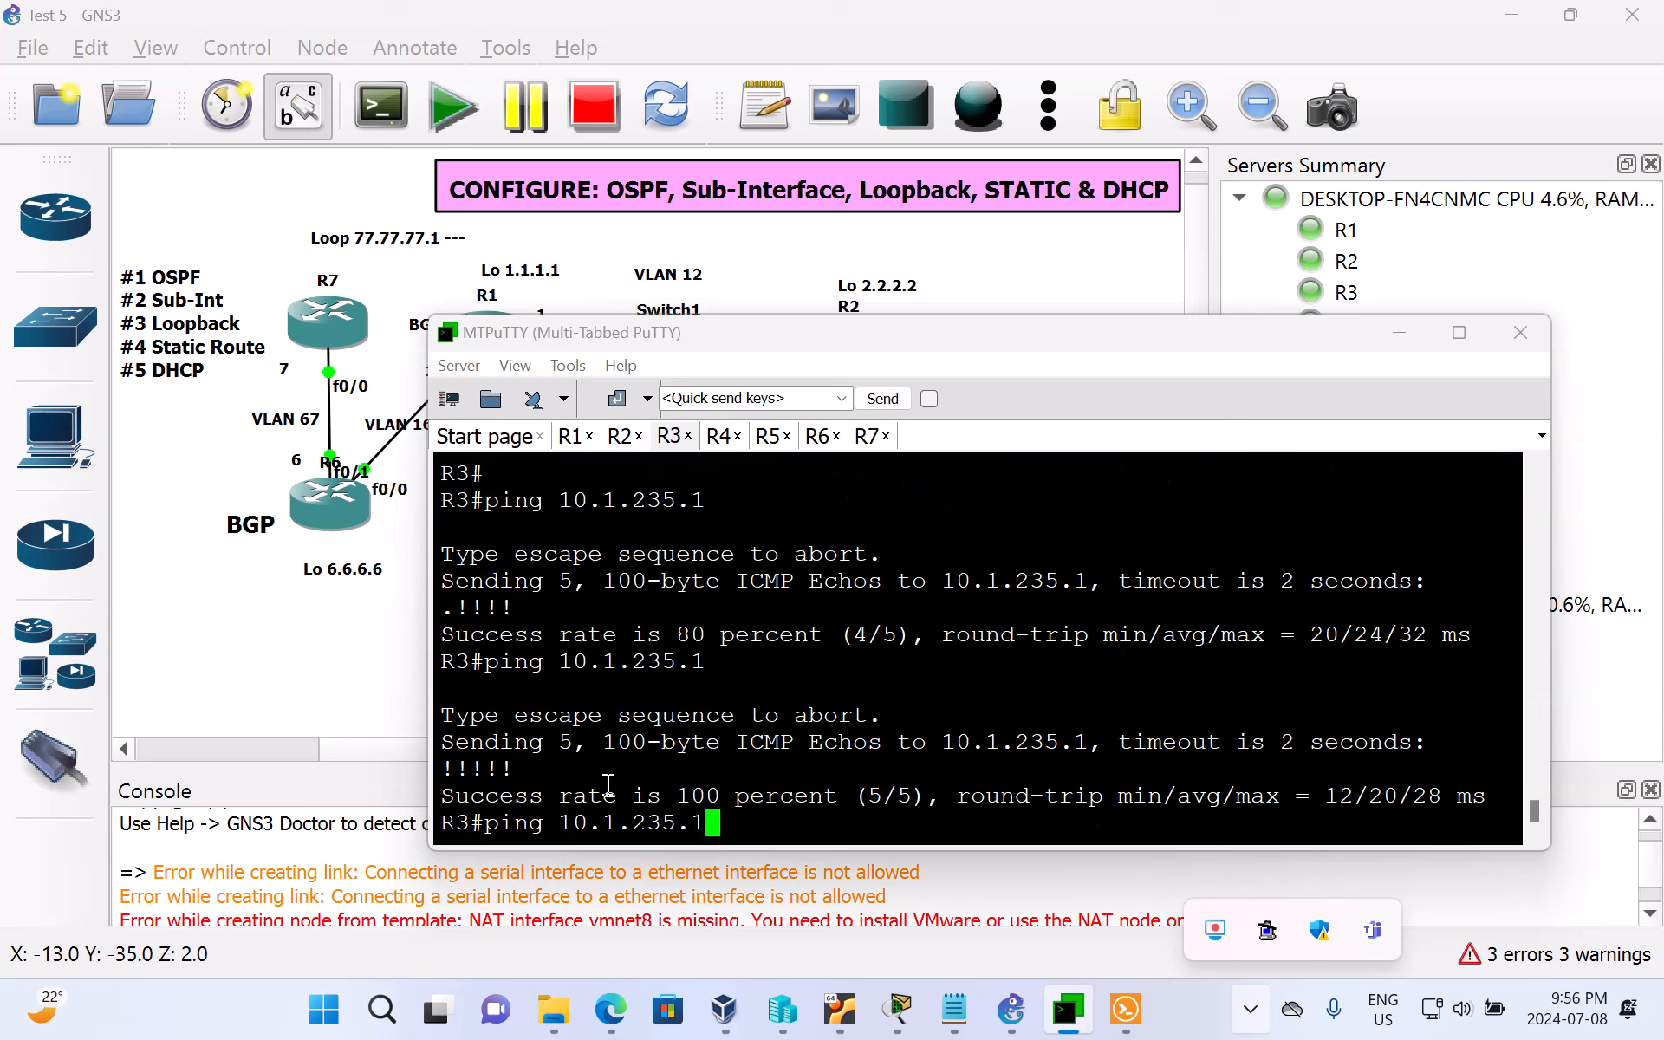
{"action": "type", "text": "repeat "}
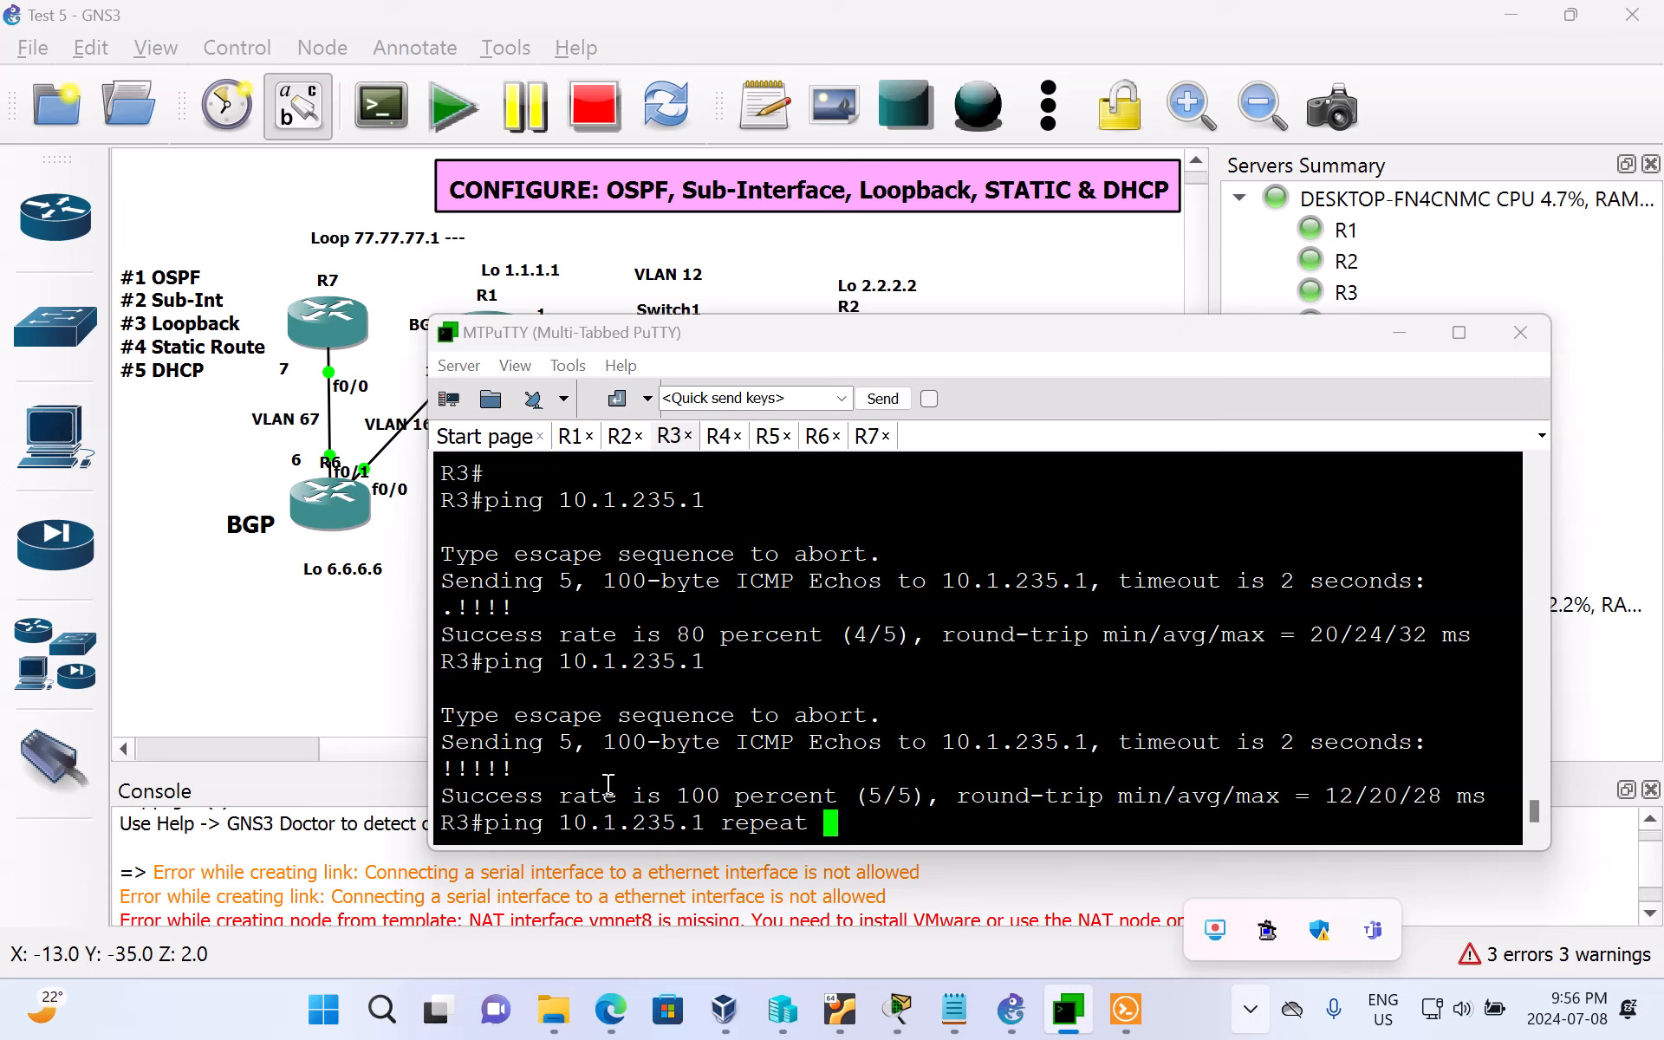
{"action": "type", "text": "200"}
{"action": "key", "text": "Return"}
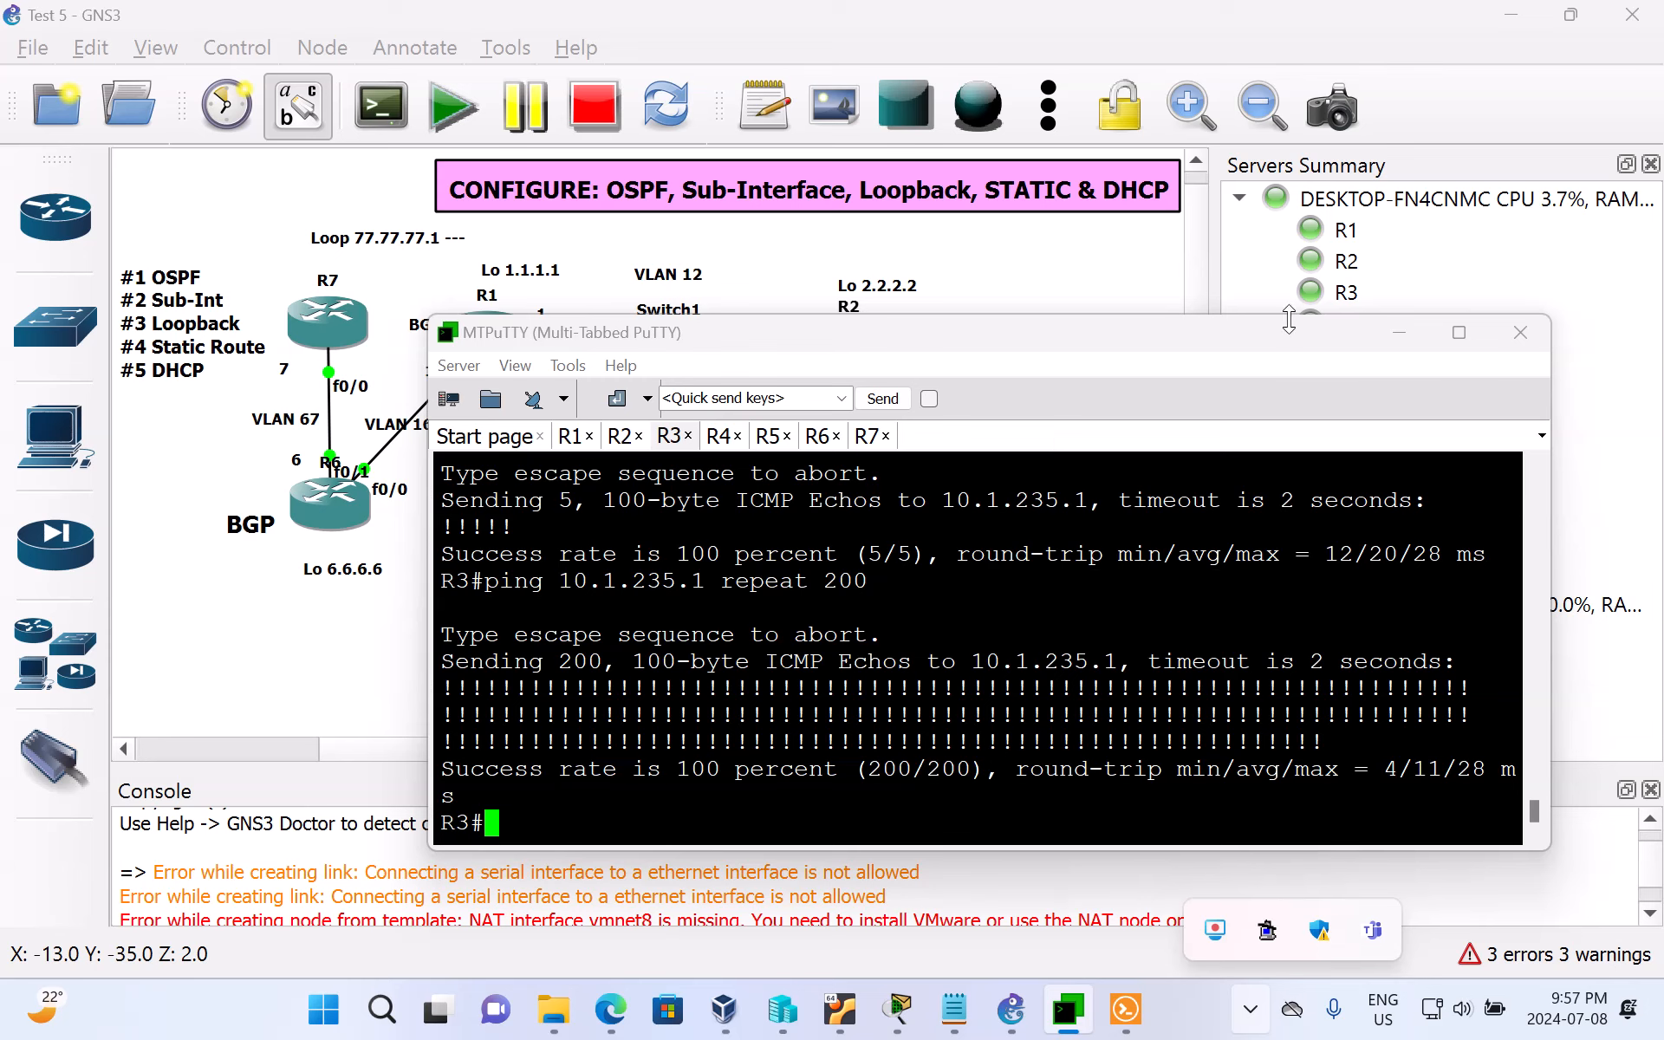
{"action": "left_click", "coordinate": [1399, 333]}
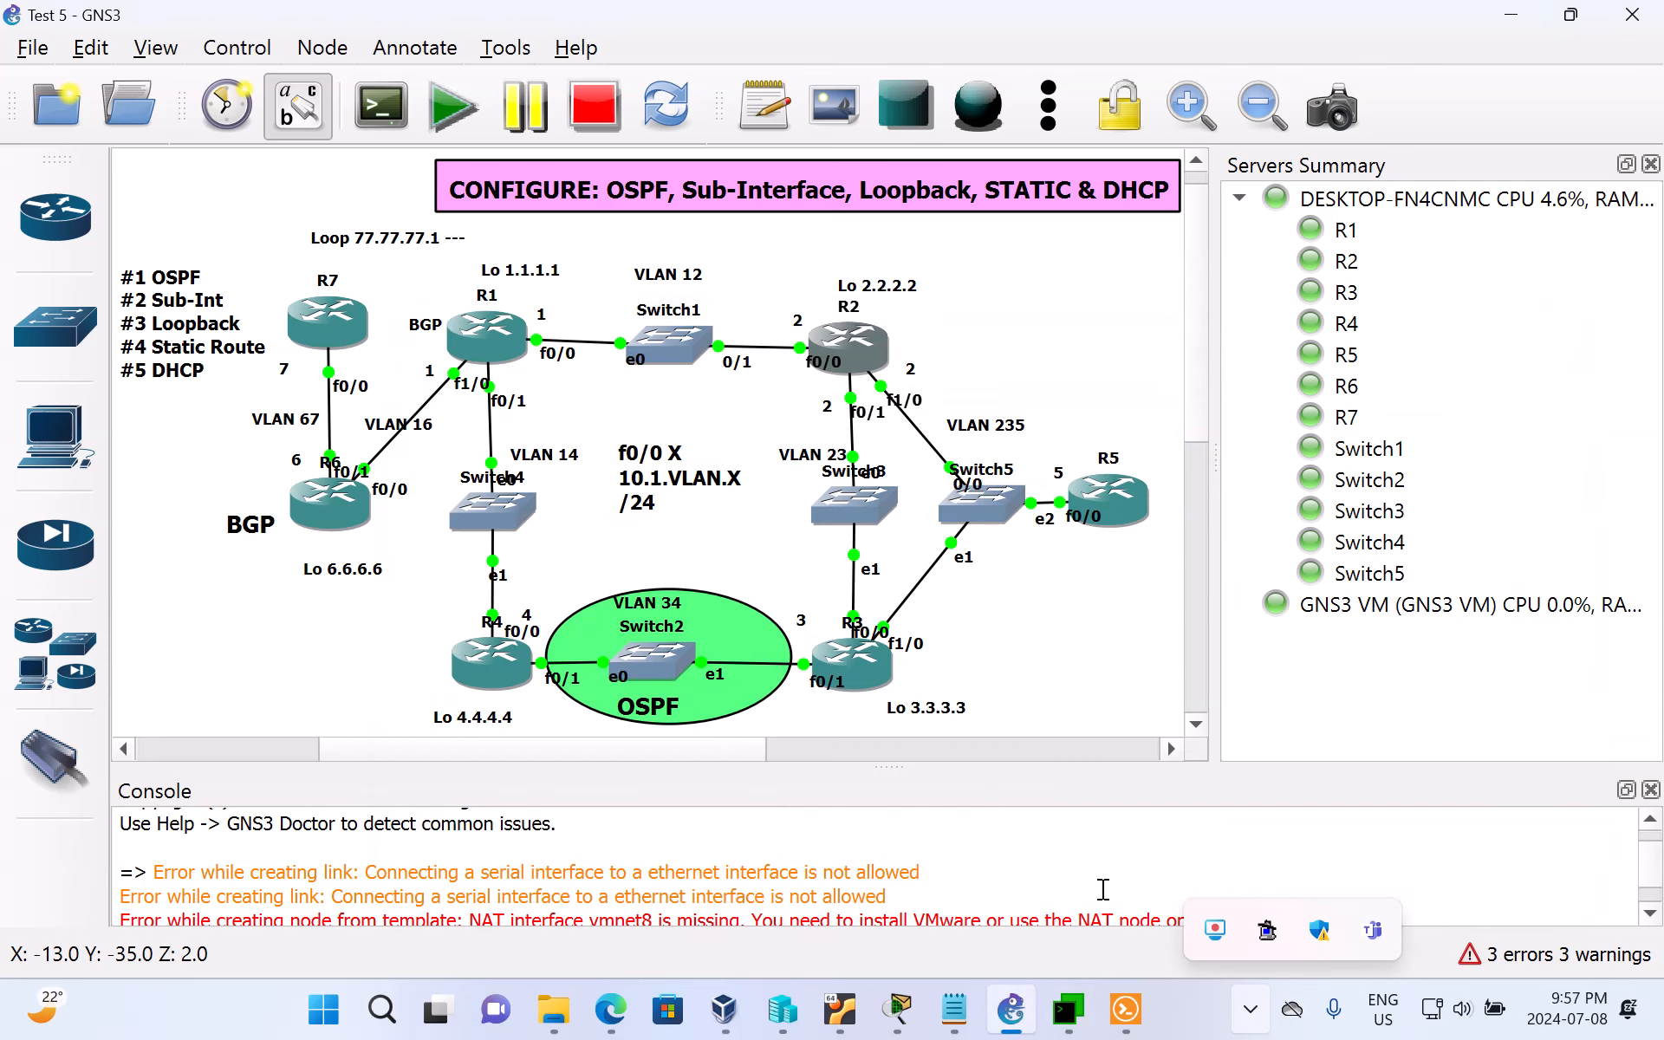
{"action": "left_click", "coordinate": [1042, 813]}
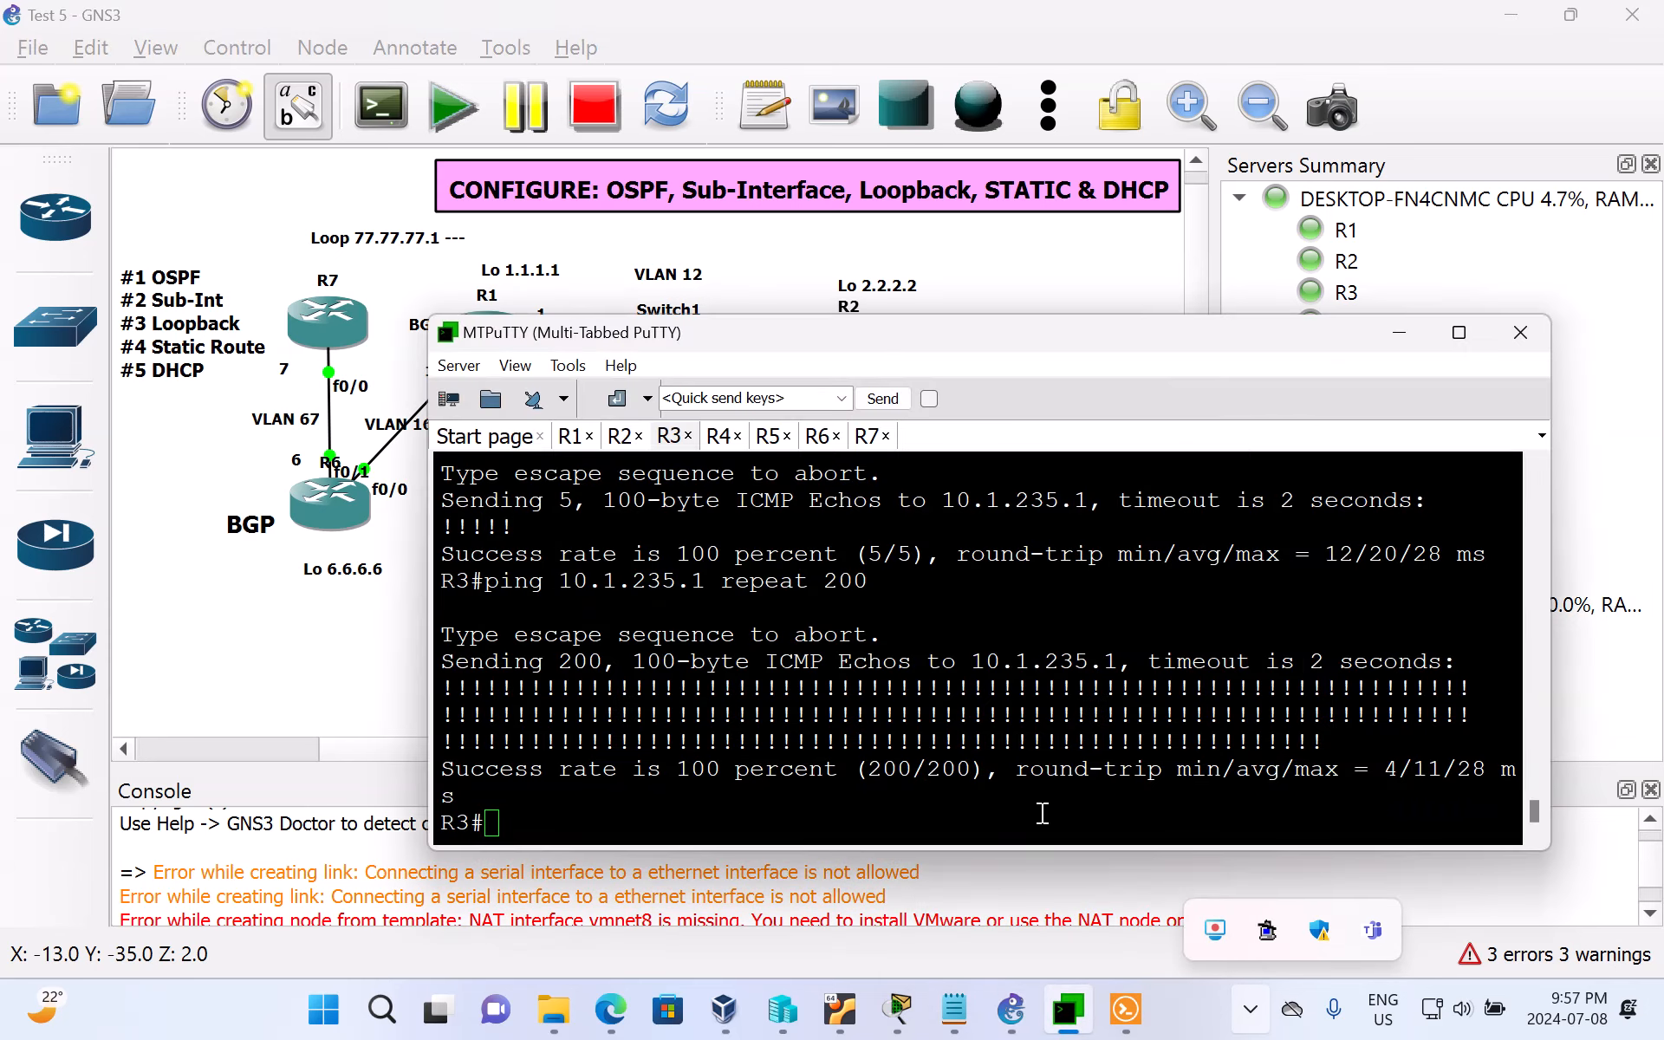